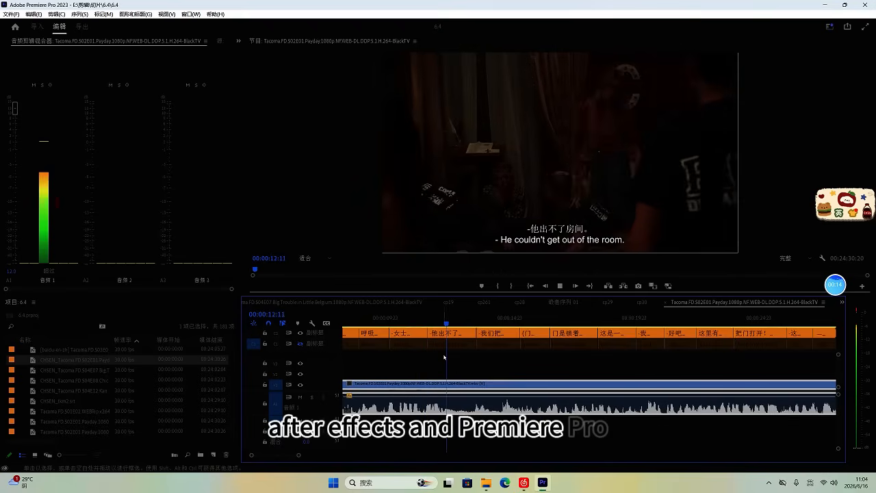
# Step: Split the episode's linked video and audio clip on the timeline at about 00:00:15:10 and resume playback
pyautogui.scroll(5, 474, 365)
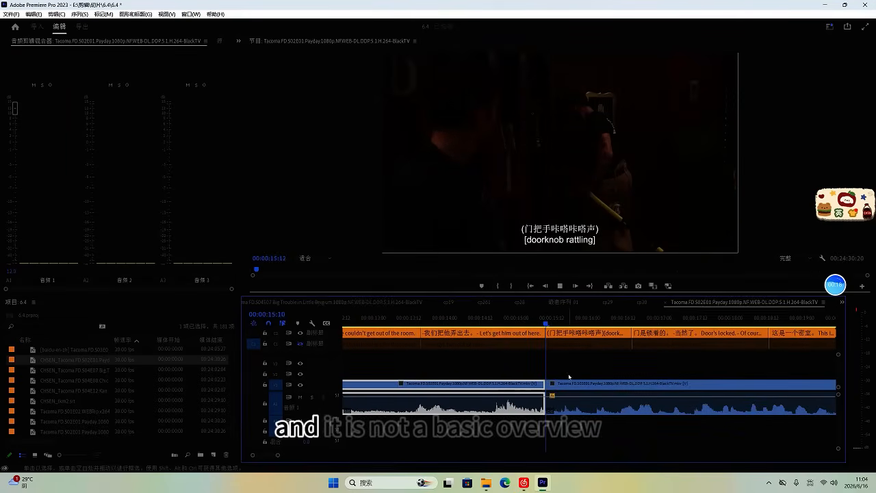
pyautogui.press('space')
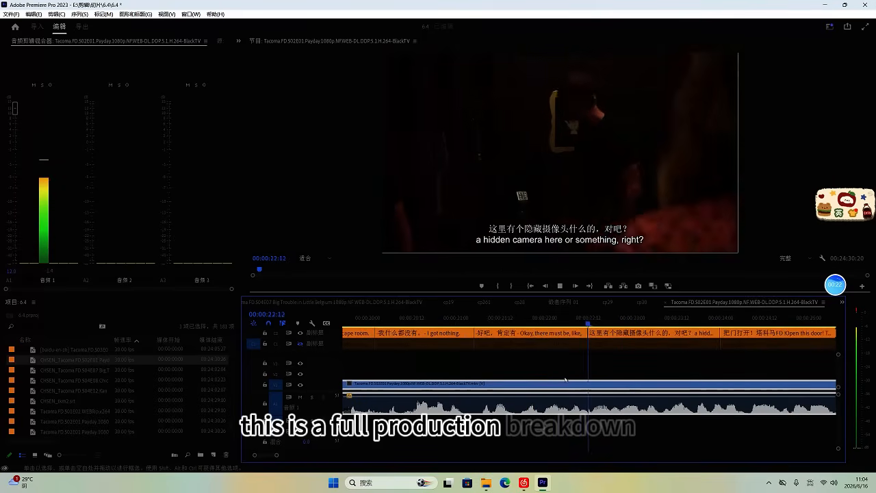
# Step: Review the escape-room scene from the first cut to about 00:01:53, looking for the next cut point
pyautogui.scroll(-5, 595, 386)
pyautogui.scroll(2, 600, 385)
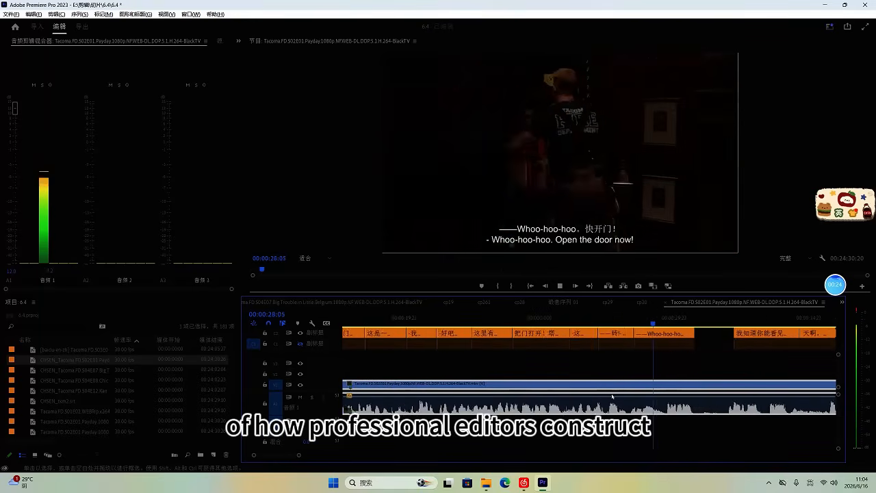
pyautogui.scroll(-4, 611, 397)
pyautogui.scroll(-5, 613, 397)
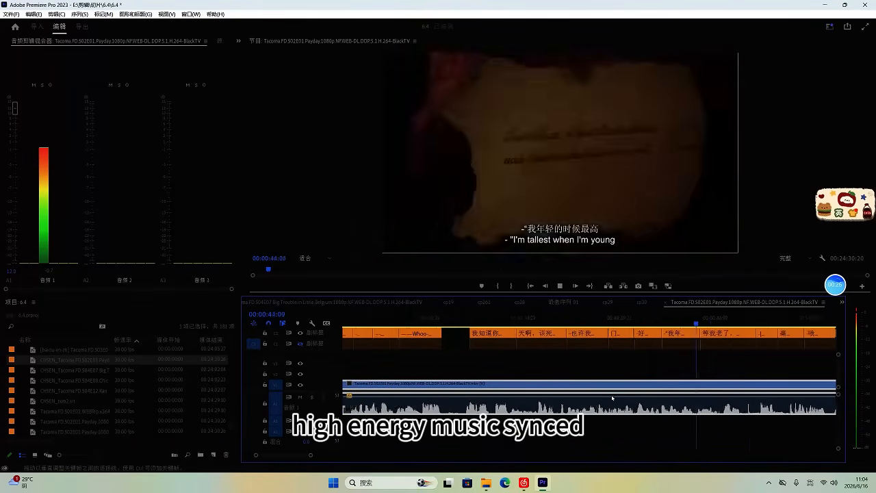
pyautogui.scroll(-6, 598, 386)
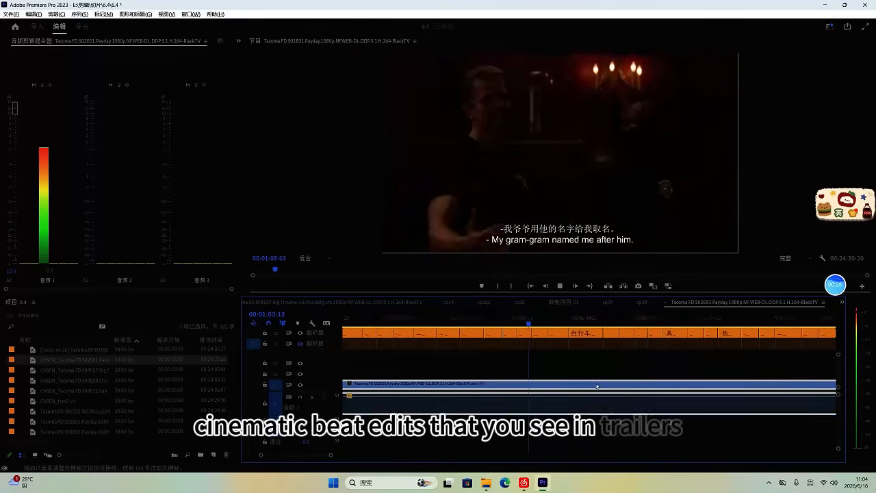
pyautogui.scroll(-5, 570, 383)
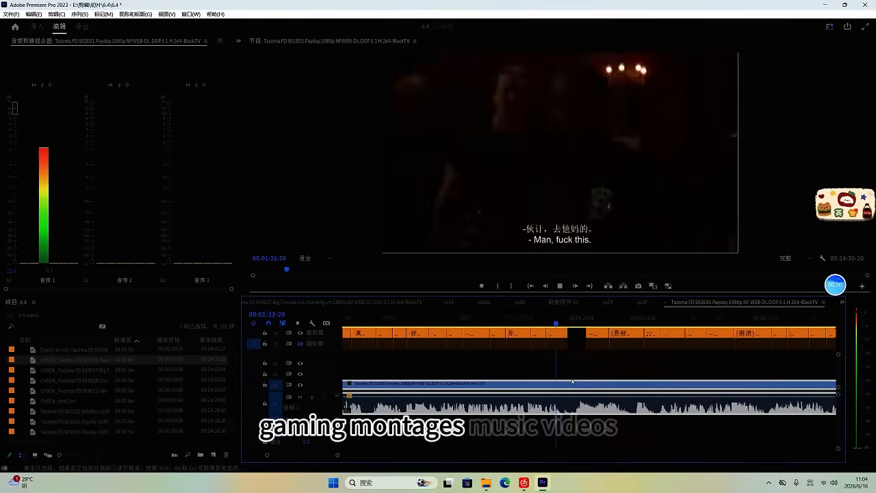
pyautogui.scroll(2, 569, 382)
pyautogui.scroll(2, 569, 381)
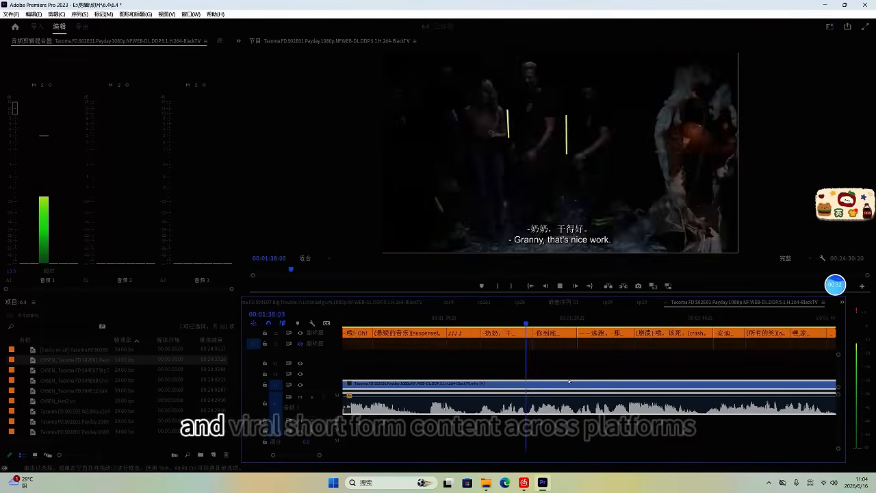
pyautogui.scroll(-4, 577, 383)
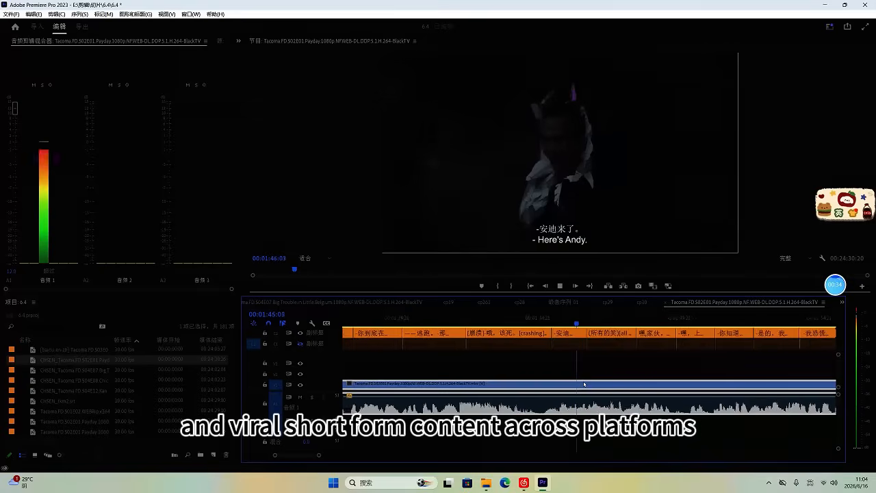
pyautogui.scroll(-3, 584, 385)
pyautogui.scroll(2, 607, 389)
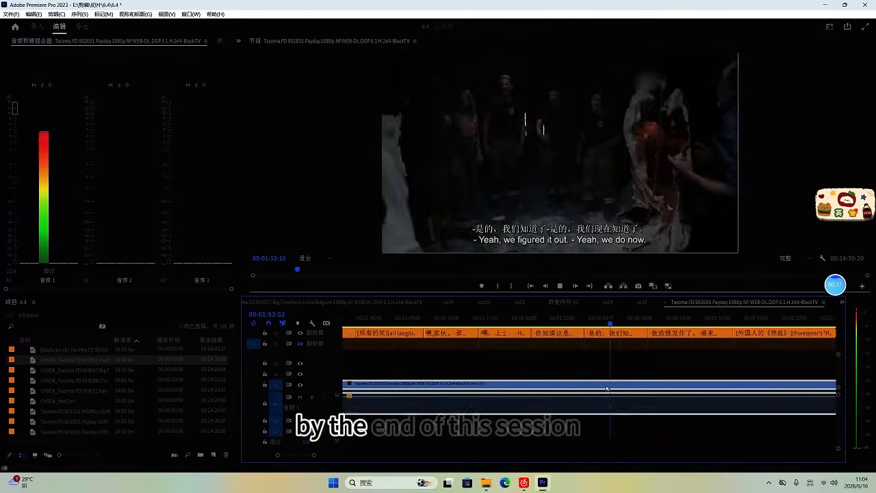
# Step: Stop playback, return to 00:01:56:14 where the opening song starts, and split the episode clip there
pyautogui.scroll(-4, 603, 387)
pyautogui.scroll(1, 565, 386)
pyautogui.press('space')
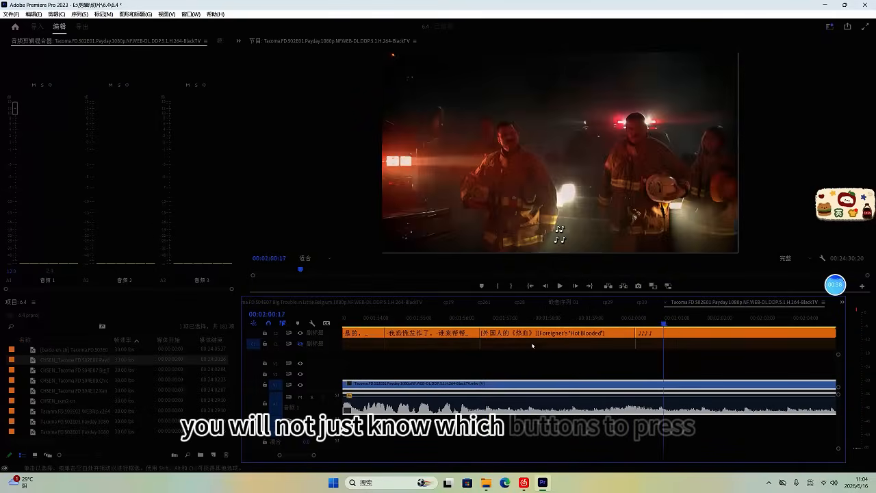
pyautogui.click(491, 317)
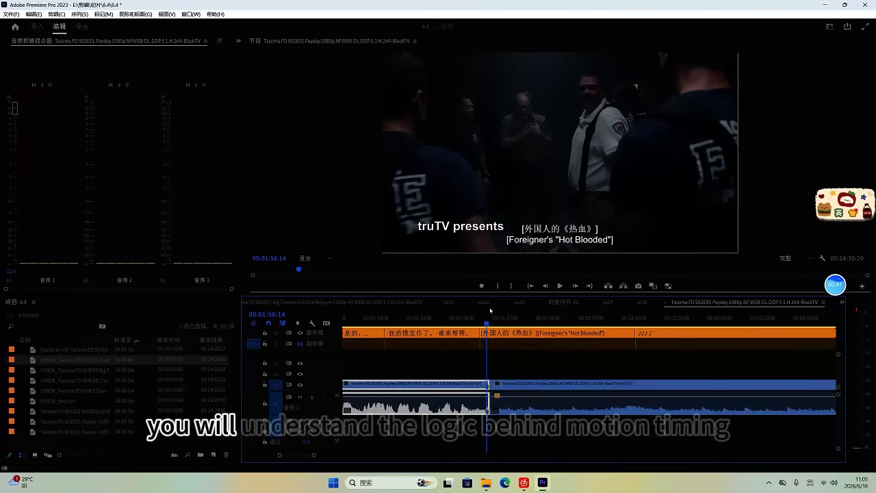
# Step: Review the Tacoma FD title sequence from 00:01:56:14 and examine where the opening song ends
pyautogui.press('space')
pyautogui.scroll(-2, 675, 342)
pyautogui.scroll(-6, 655, 351)
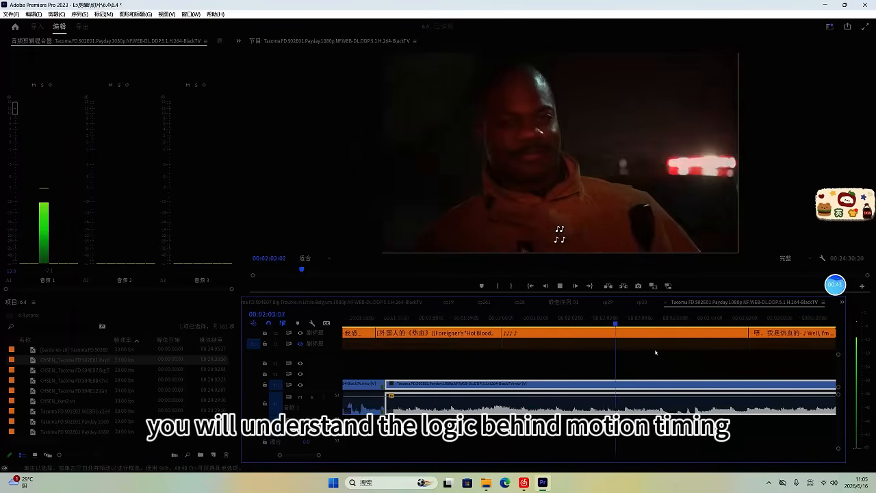
pyautogui.scroll(3, 644, 362)
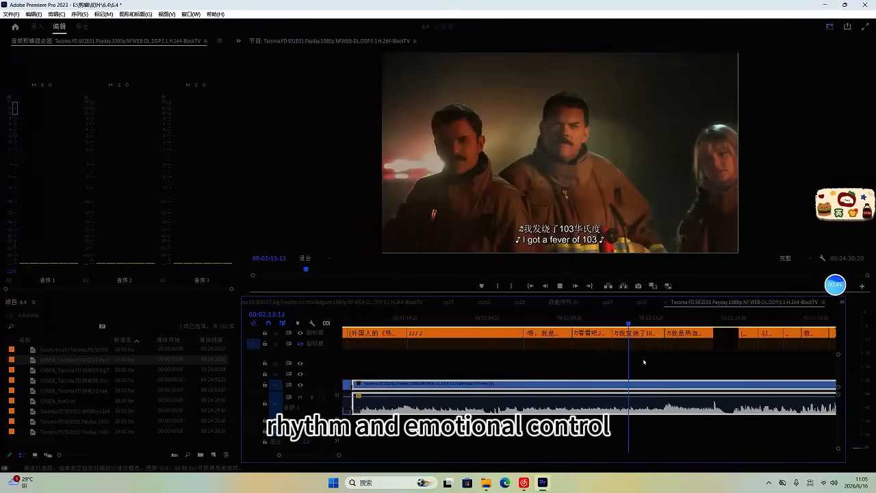
pyautogui.scroll(2, 644, 362)
pyautogui.scroll(-1, 643, 362)
pyautogui.scroll(-2, 645, 362)
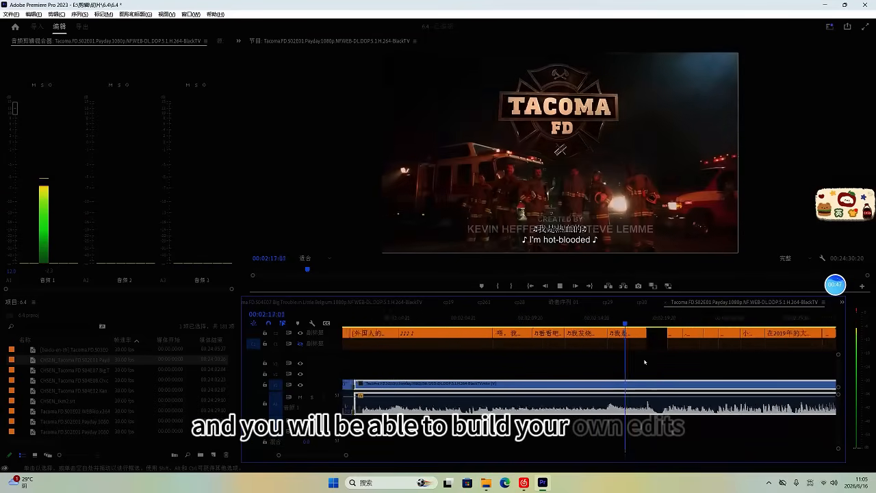
pyautogui.scroll(1, 645, 362)
pyautogui.scroll(3, 645, 361)
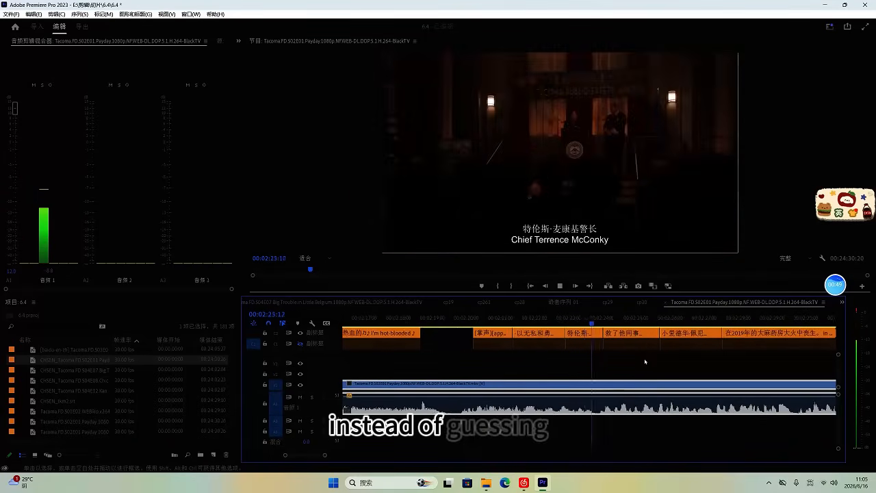
# Step: Review the award ceremony footage up to about 00:03:42, checking the picture, subtitles and audio waveform
pyautogui.scroll(-3, 646, 361)
pyautogui.scroll(-10, 658, 361)
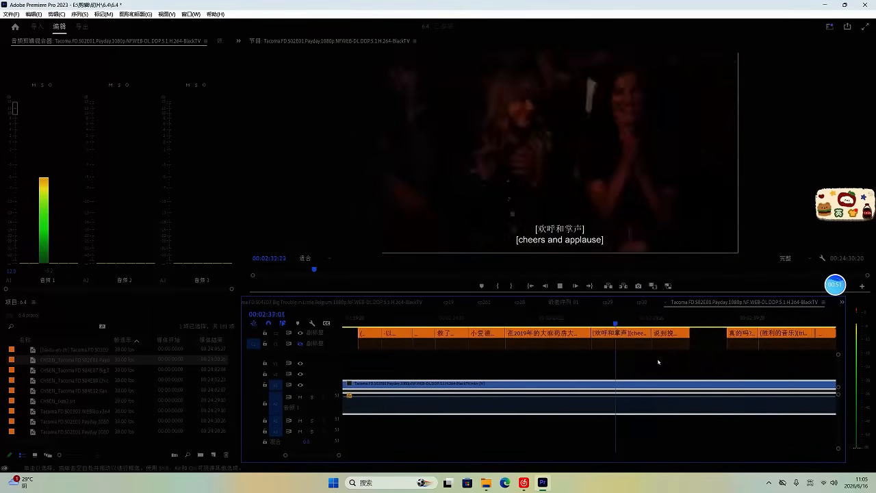
pyautogui.scroll(-3, 656, 365)
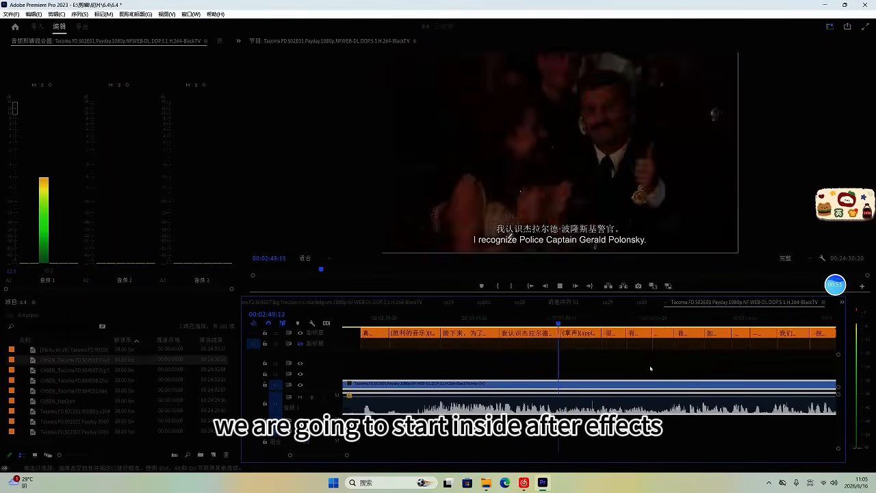
pyautogui.scroll(-3, 653, 368)
pyautogui.scroll(1, 654, 369)
pyautogui.scroll(-1, 655, 370)
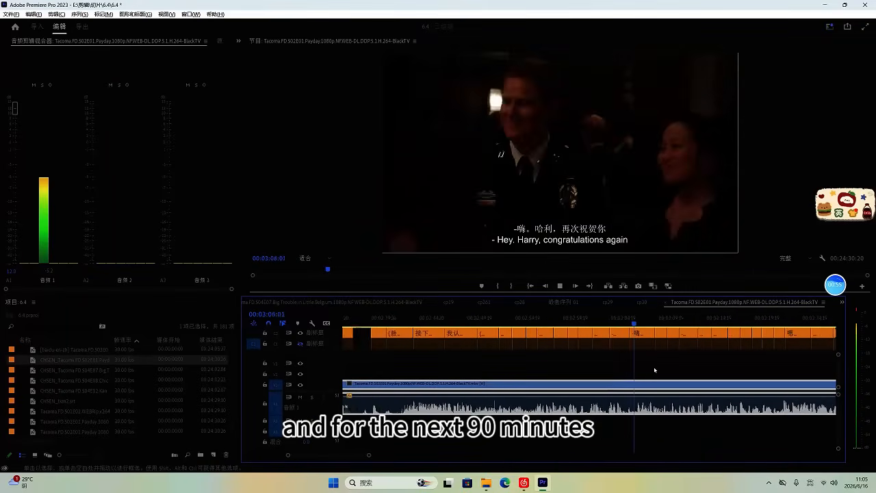
pyautogui.scroll(-6, 652, 371)
pyautogui.scroll(2, 654, 371)
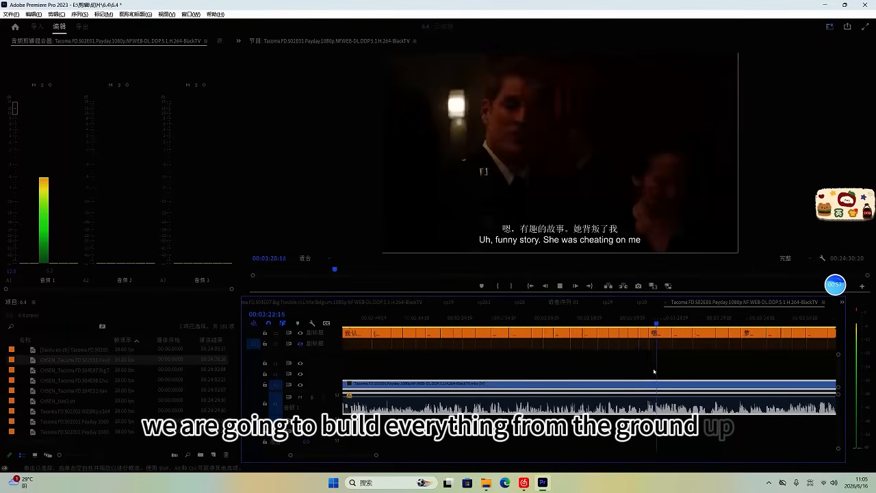
pyautogui.scroll(-2, 654, 372)
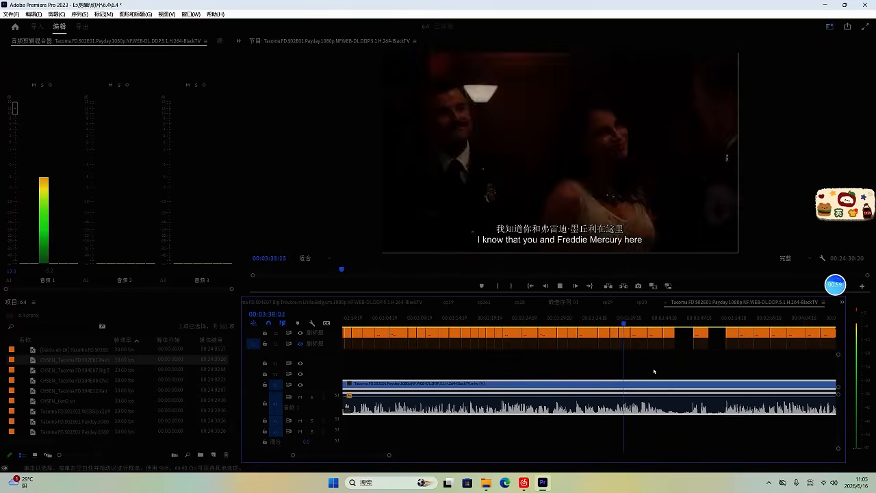
pyautogui.press('space')
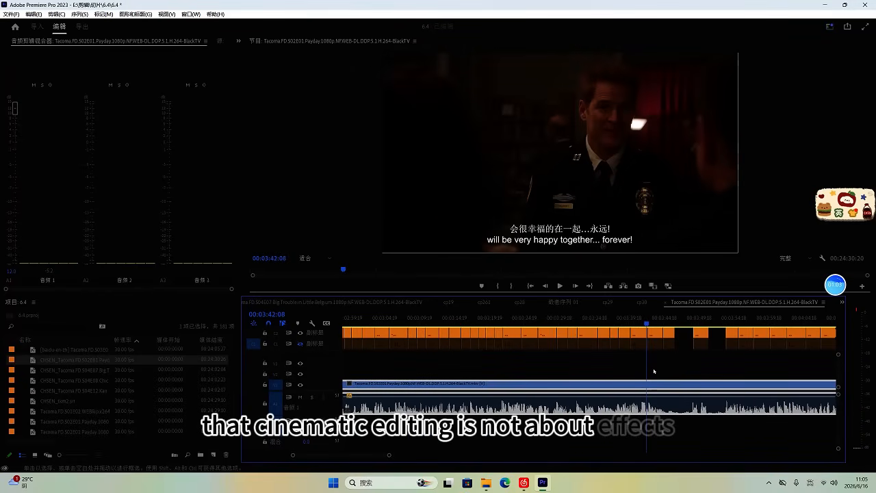
# Step: Play through the footage at increased speed from 00:03:42 past 00:05:49, looking for the next scene change
pyautogui.press('l')
pyautogui.press('l')
pyautogui.press('l')
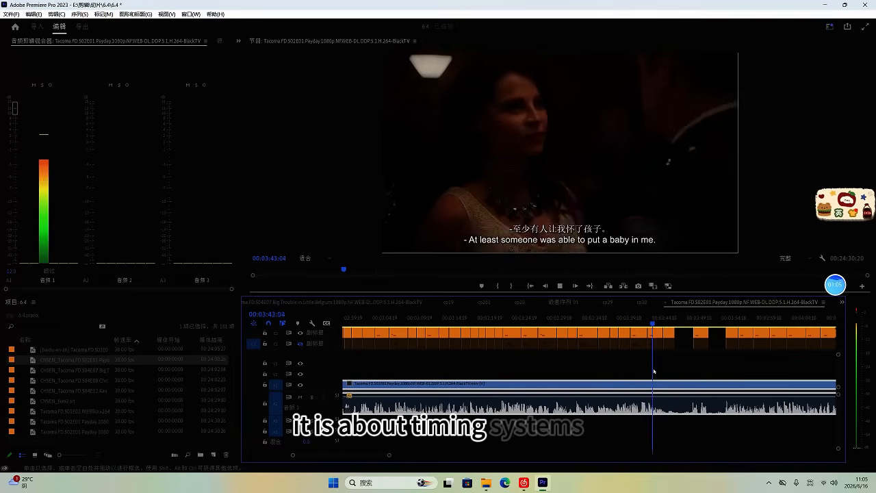
pyautogui.scroll(2, 667, 370)
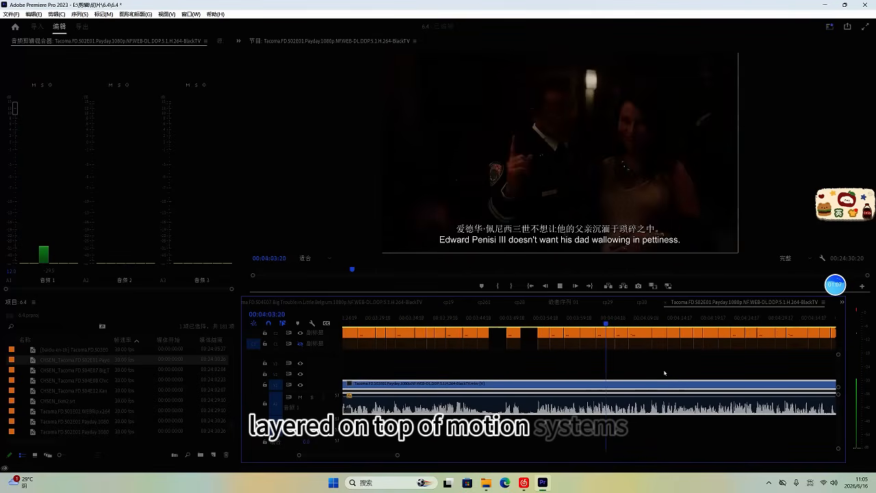
pyautogui.press('k')
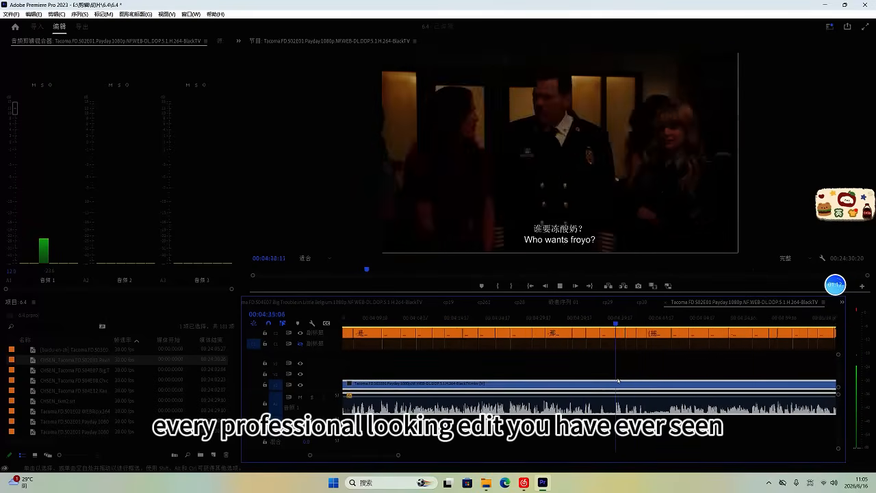
pyautogui.press('k')
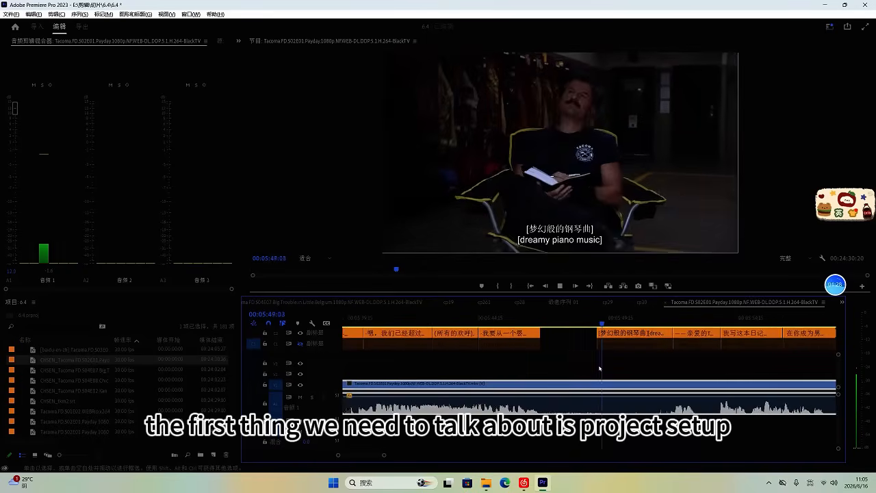
pyautogui.press('space')
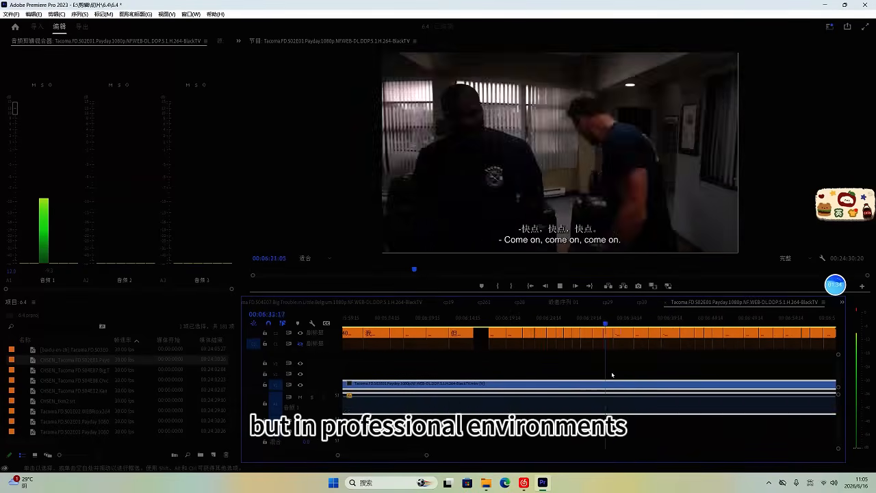
# Step: Replay from about 00:06:18 and split the episode clip at about 00:06:32, just before the kitchen scene
pyautogui.press('space')
pyautogui.scroll(-1, 606, 367)
pyautogui.click(457, 320)
pyautogui.press('space')
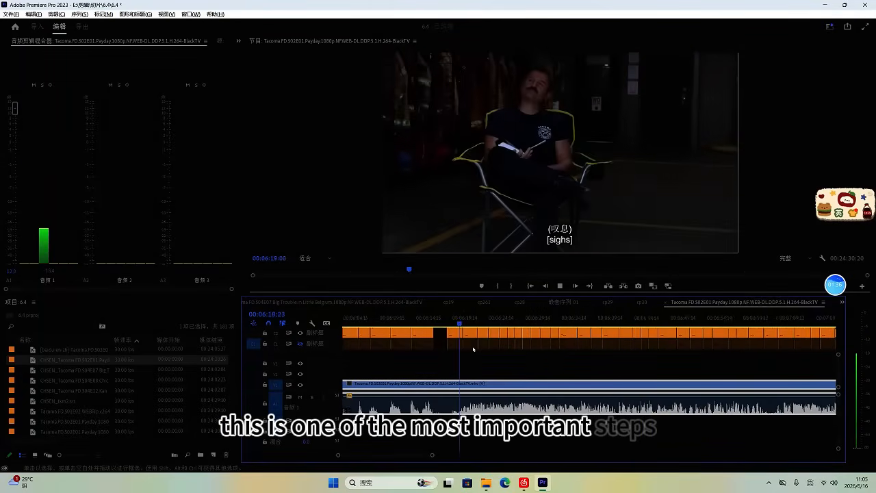
pyautogui.scroll(3, 474, 349)
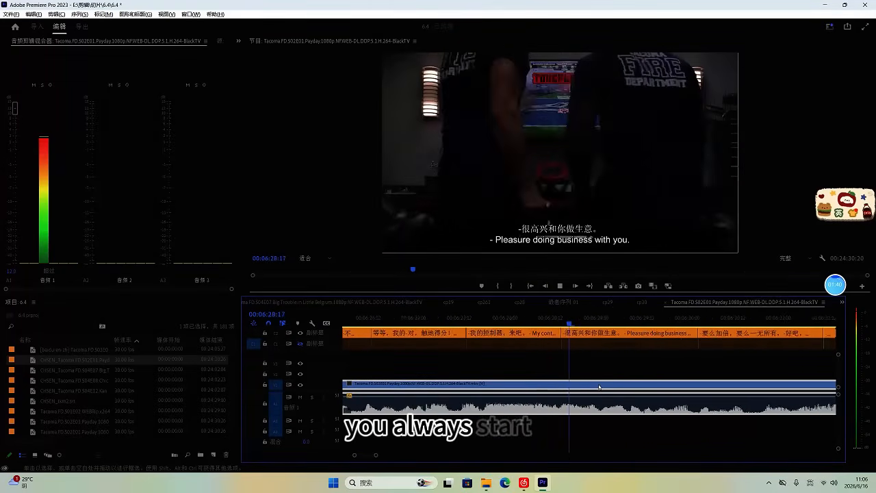
pyautogui.scroll(-3, 600, 387)
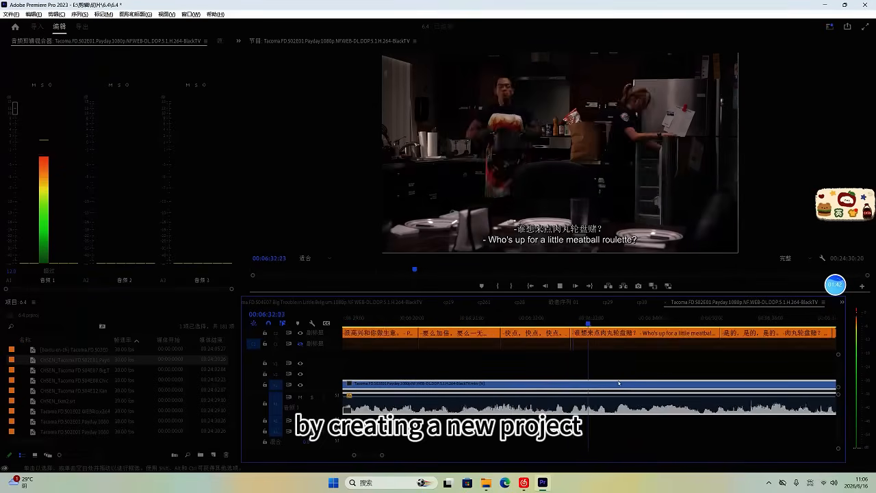
pyautogui.scroll(-2, 619, 384)
pyautogui.press('space')
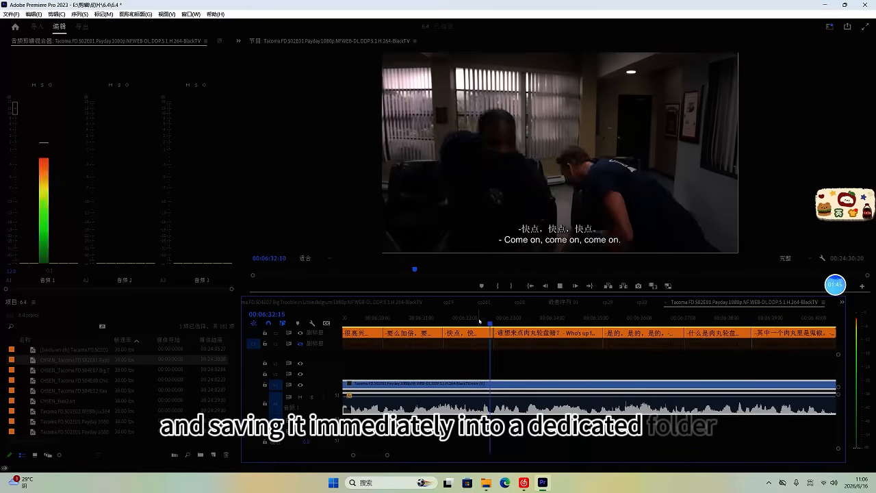
pyautogui.press('space')
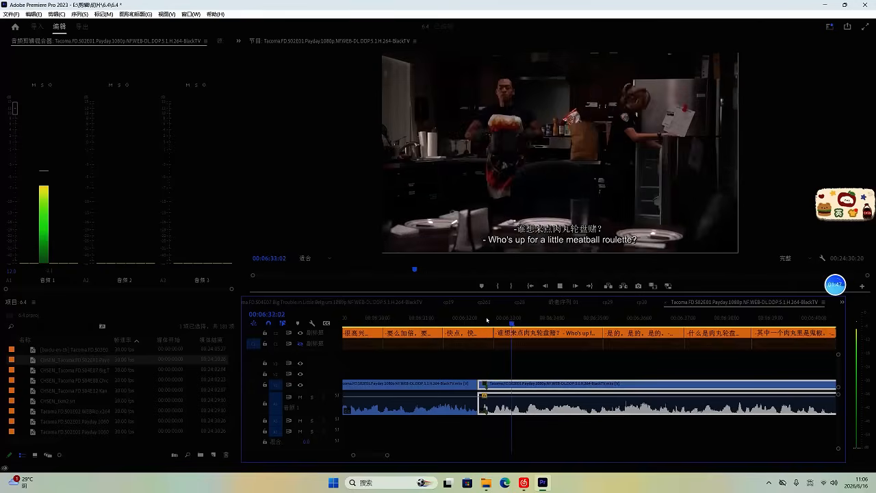
# Step: Play through the kitchen scene from 00:06:33 to about 00:08:13, looking for the next scene change
pyautogui.scroll(-1, 500, 345)
pyautogui.scroll(-3, 527, 353)
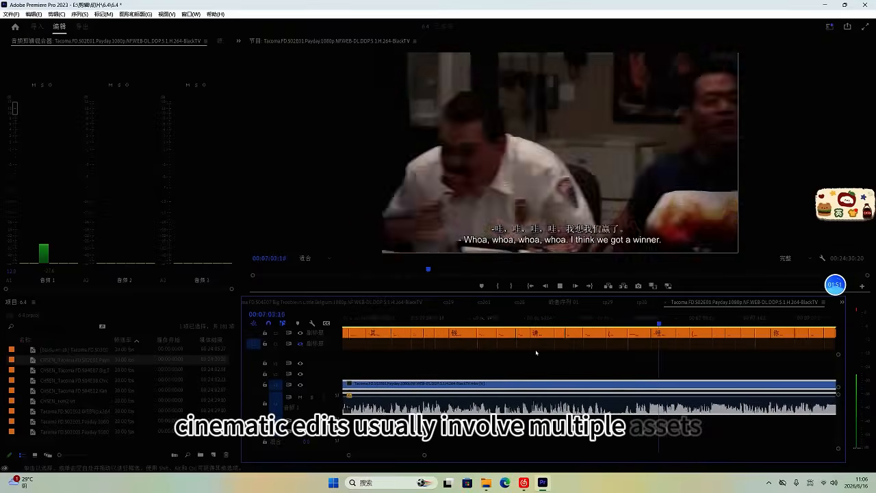
pyautogui.scroll(1, 536, 353)
pyautogui.scroll(1, 538, 351)
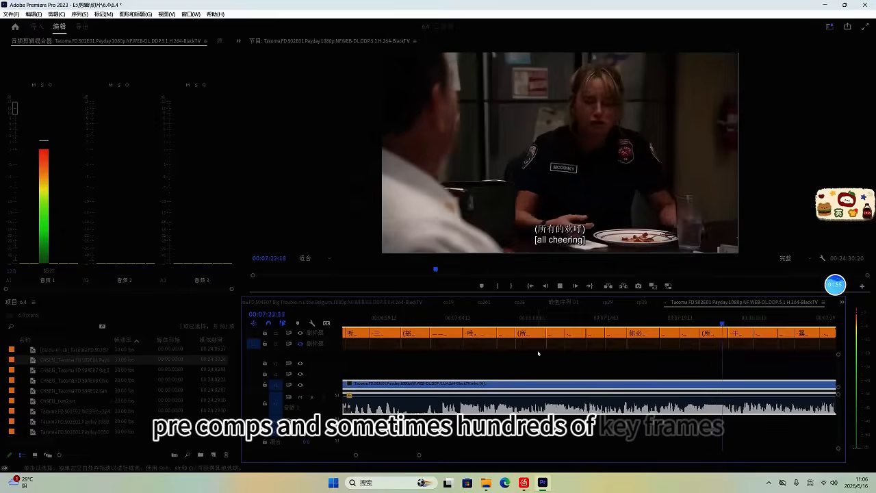
pyautogui.scroll(-3, 541, 354)
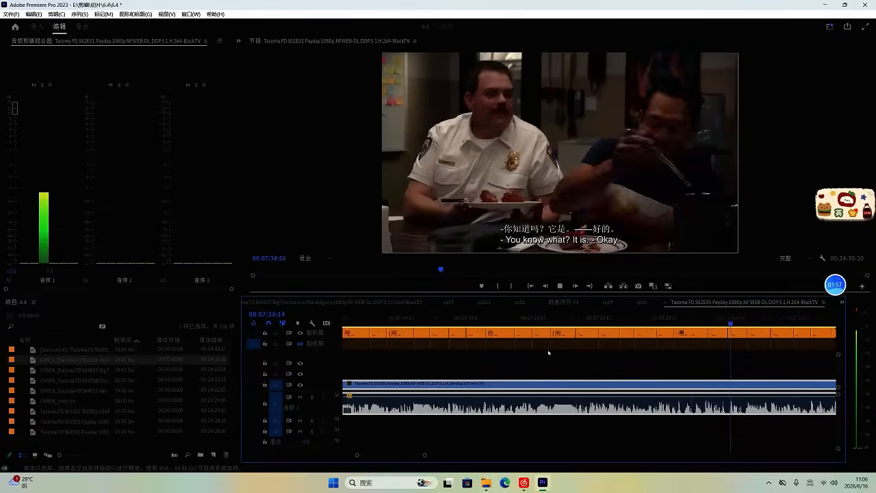
pyautogui.scroll(5, 626, 367)
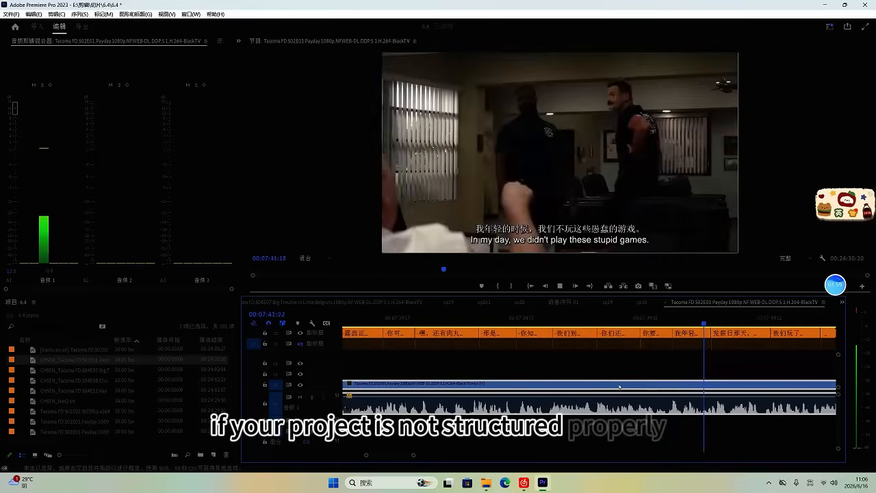
pyautogui.press('space')
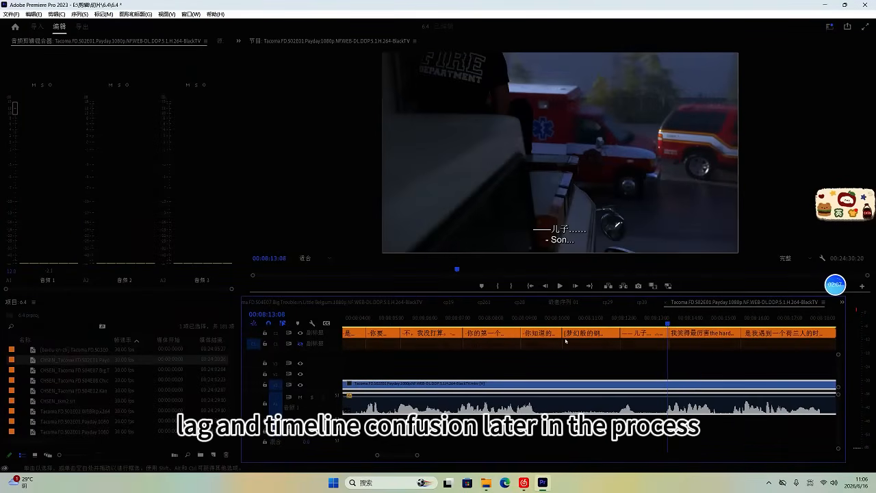
# Step: Replay the footage from about 00:08:09 and split the episode clip at about 00:08:32, during the fire truck conversation
pyautogui.click(540, 319)
pyautogui.press('space')
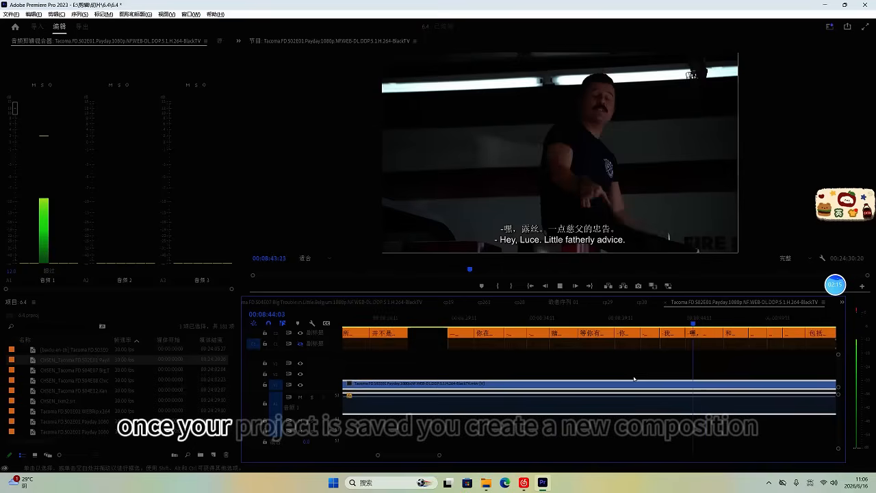
pyautogui.press('space')
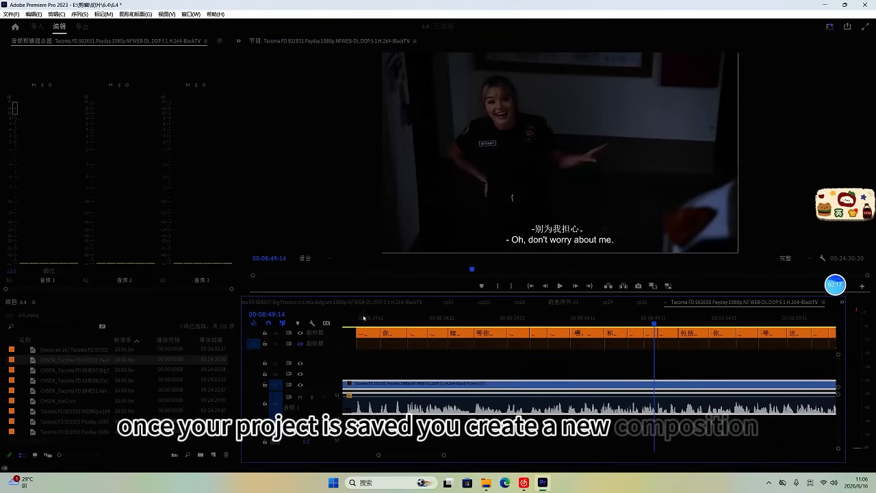
pyautogui.press('space')
pyautogui.press('=')
pyautogui.press('=')
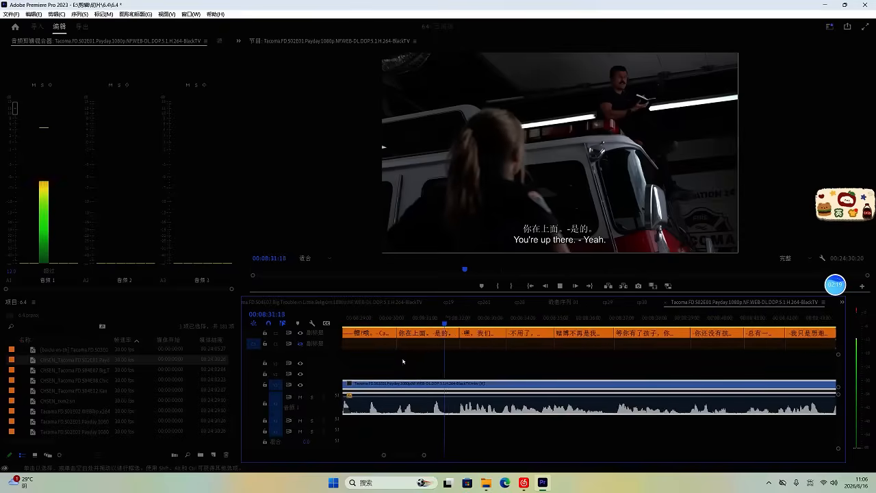
pyautogui.press('space')
pyautogui.press('=')
pyautogui.click(458, 320)
pyautogui.hotkey('ctrl', 'k')
# Step: Play on from 00:08:35 to about 00:09:22, examining where the fire truck conversation gives way to the poker game
pyautogui.click(635, 320)
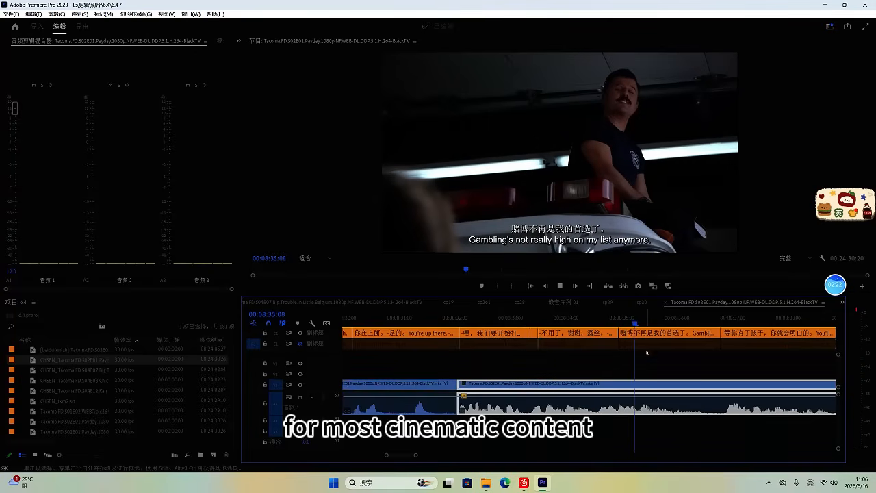
pyautogui.press('-')
pyautogui.press('-')
pyautogui.press('space')
pyautogui.press('space')
pyautogui.press('space')
pyautogui.press('-')
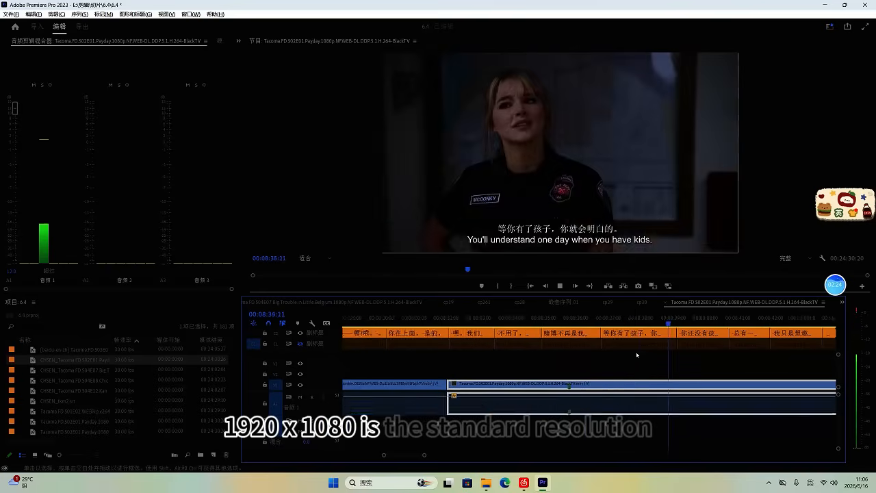
pyautogui.press('-')
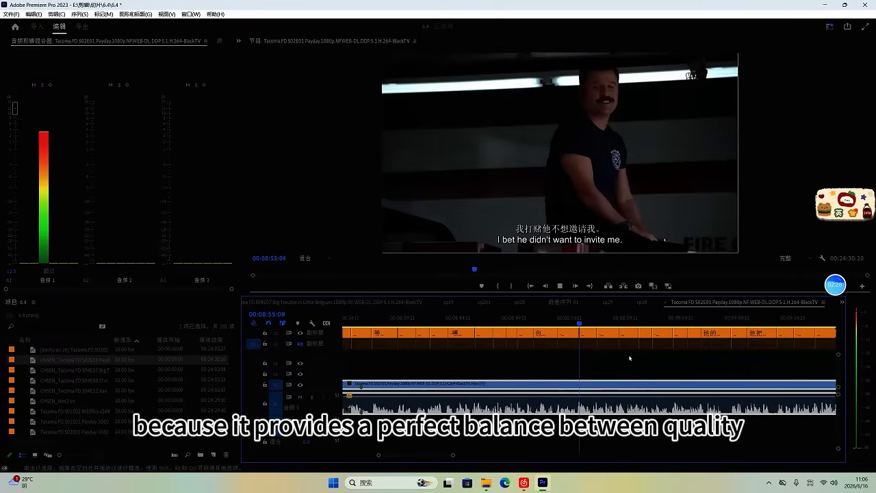
pyautogui.press('-')
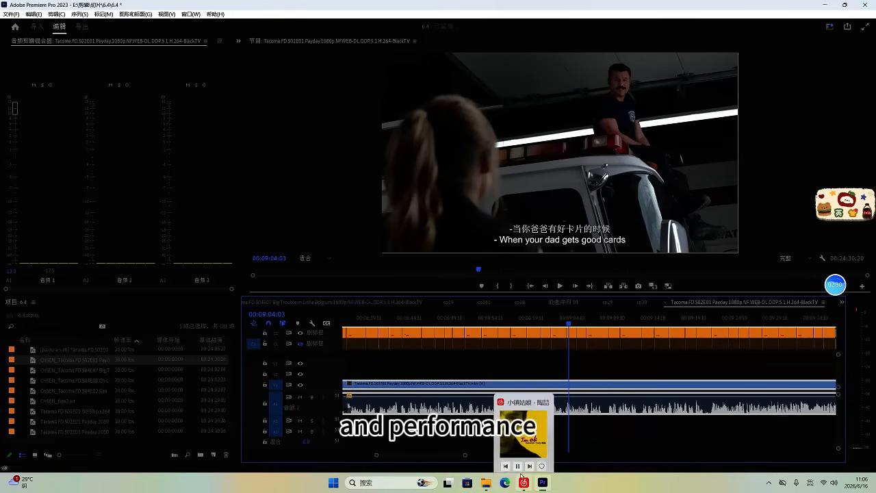
pyautogui.press('space')
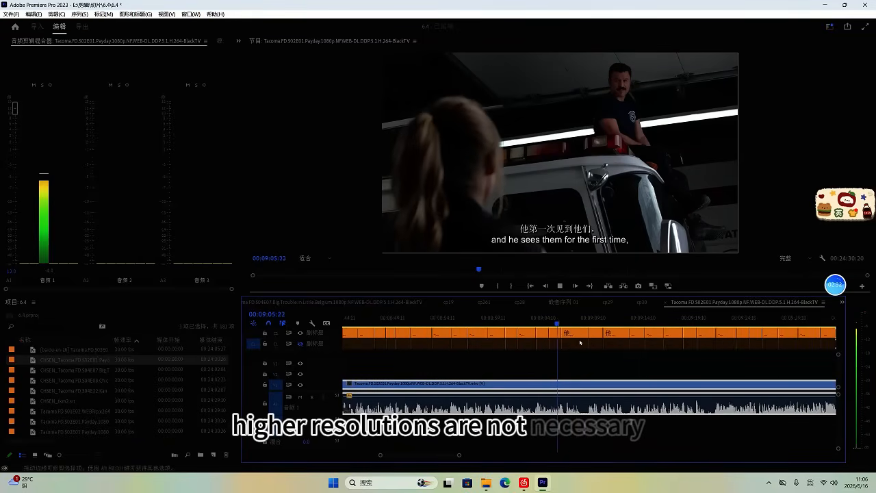
pyautogui.scroll(3, 585, 343)
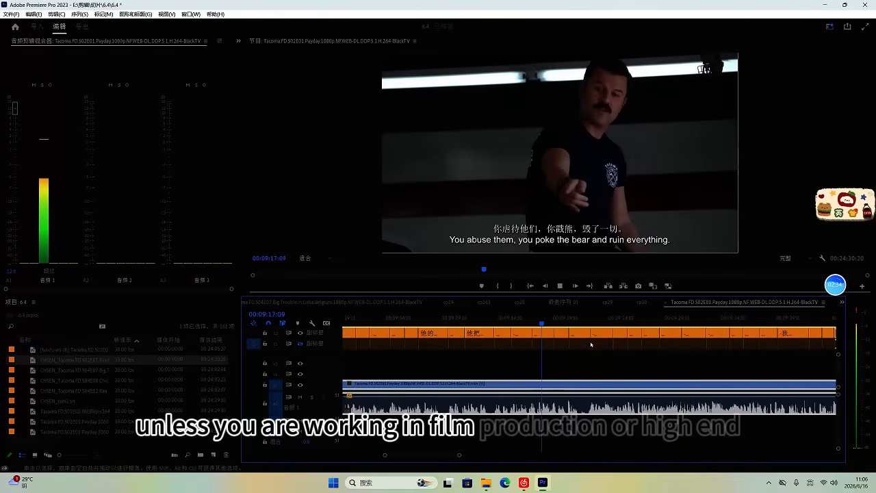
pyautogui.scroll(-2, 588, 346)
pyautogui.scroll(3, 581, 351)
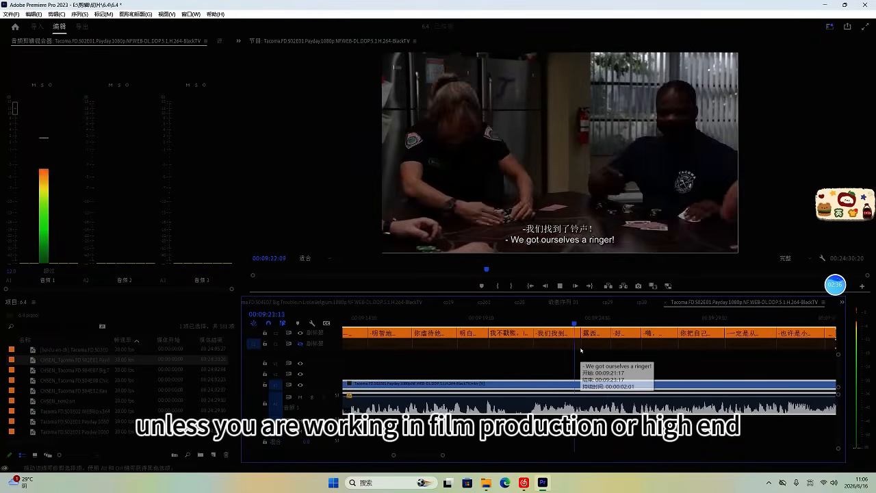
# Step: Split the episode clip at about 00:09:20 and again at about 00:09:21, around the start of the poker scene
pyautogui.scroll(-2, 581, 351)
pyautogui.press('space')
pyautogui.click(428, 319)
pyautogui.hotkey('ctrl', 'k')
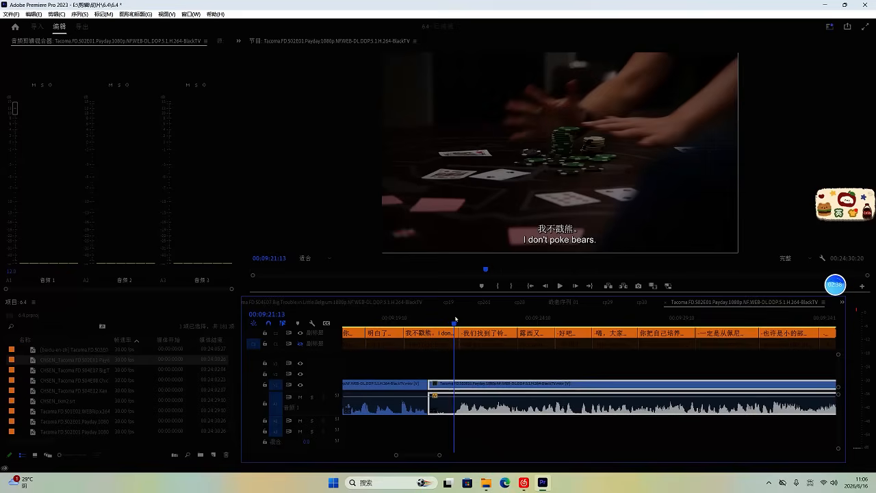
pyautogui.click(422, 320)
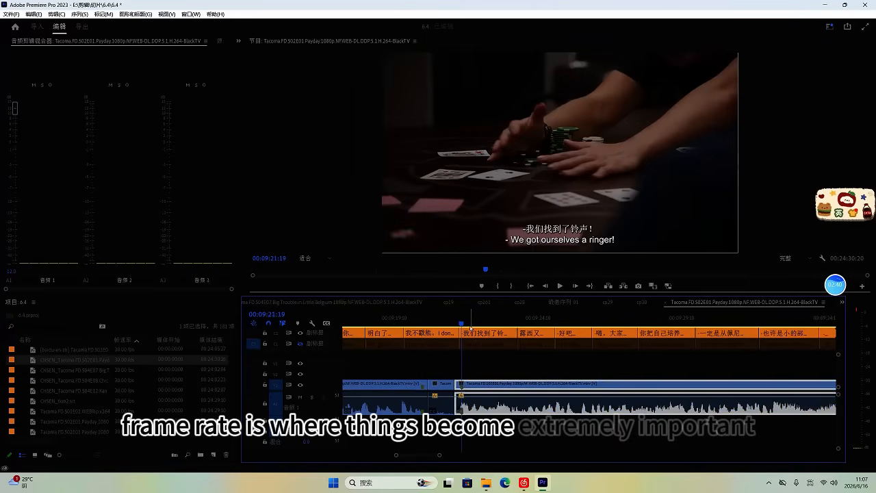
# Step: Play through the poker scene to about 00:11:15 and split the episode clip at about 00:11:08, after the "No more gambling!" line
pyautogui.moveTo(523, 333); pyautogui.dragTo(555, 331)
pyautogui.press('space')
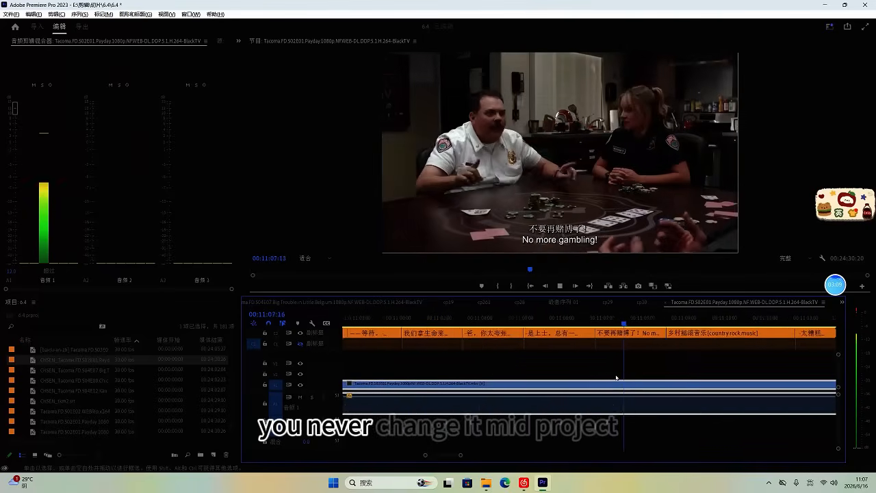
pyautogui.scroll(-3, 615, 378)
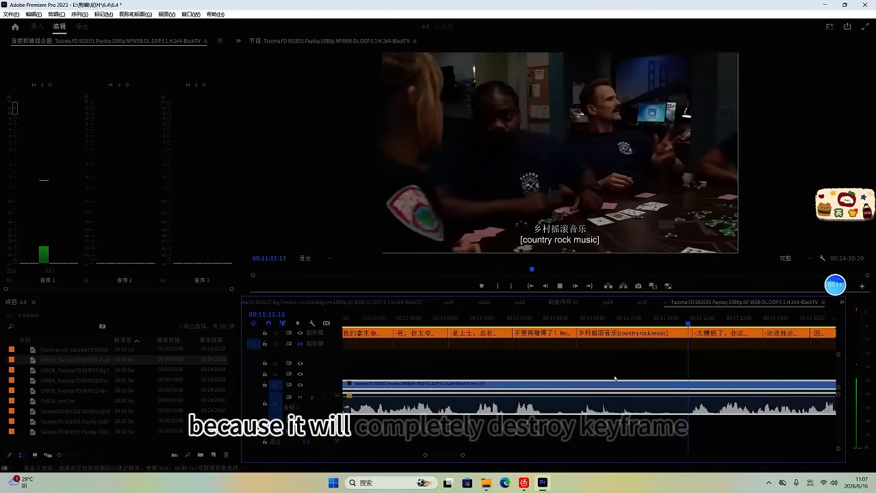
pyautogui.scroll(-1, 575, 364)
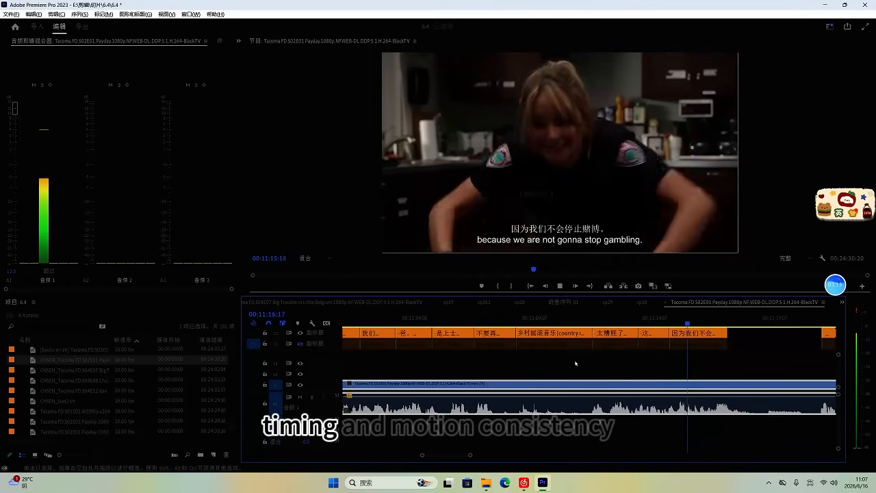
pyautogui.scroll(-5, 626, 368)
pyautogui.moveTo(526, 323); pyautogui.dragTo(533, 322)
pyautogui.hotkey('ctrl', 'k')
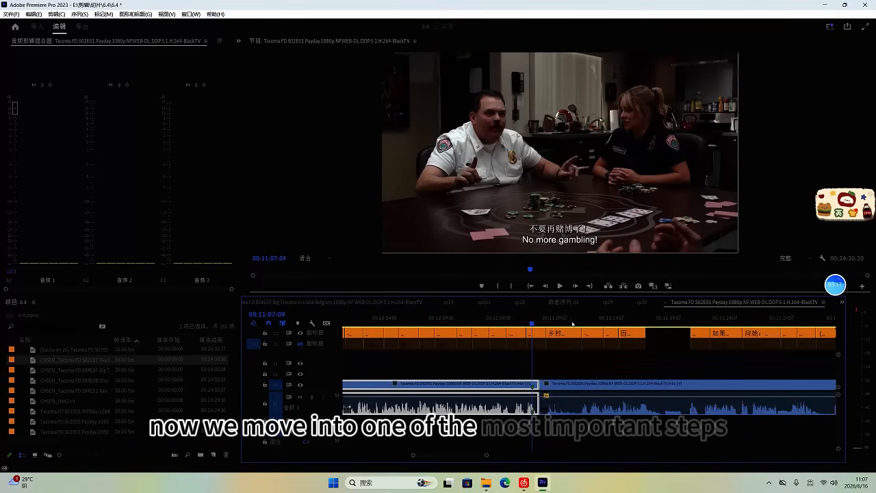
# Step: Review the footage at increased speed from about 00:11:20 past 00:15:03, looking for the next scene change
pyautogui.click(681, 323)
pyautogui.press('l')
pyautogui.press('l')
pyautogui.press('l')
pyautogui.scroll(3, 674, 353)
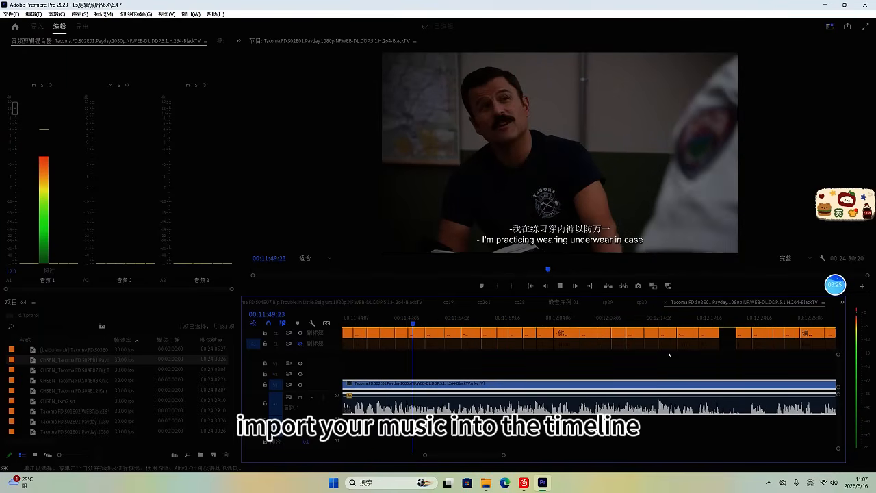
pyautogui.press('space')
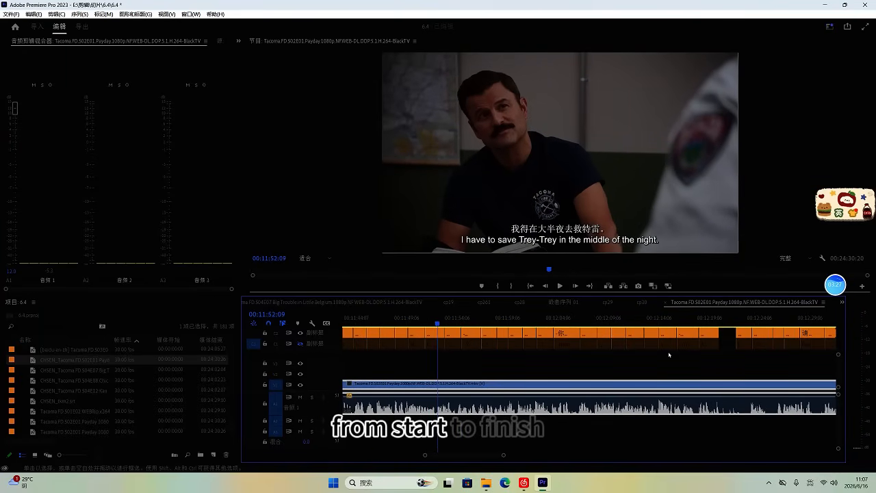
pyautogui.press('space')
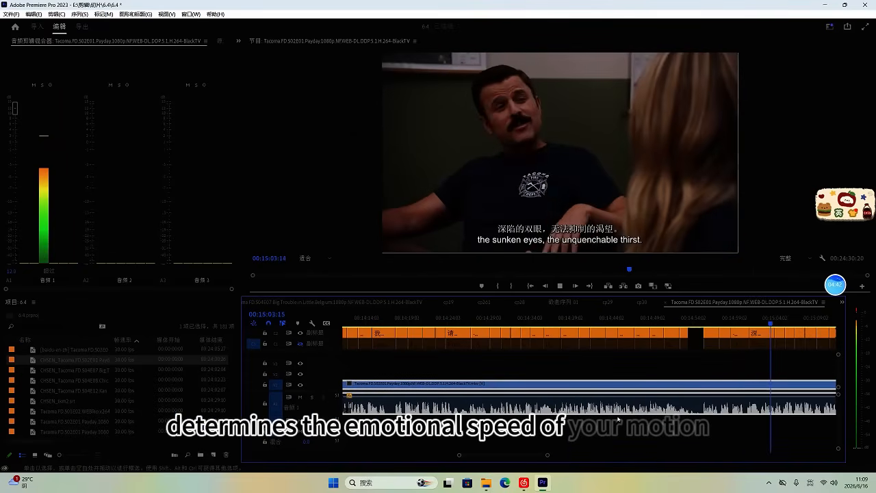
pyautogui.scroll(-2, 625, 417)
pyautogui.scroll(3, 624, 417)
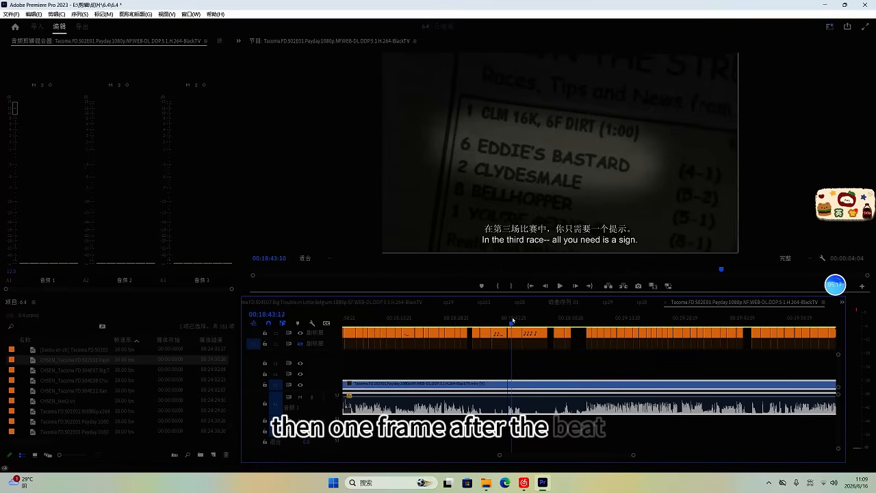
# Step: Review the footage around 00:18:43 and from 00:19:01 to about 00:20:17, examining where the laptop scene changes to the hospital
pyautogui.moveTo(516, 322); pyautogui.dragTo(510, 322)
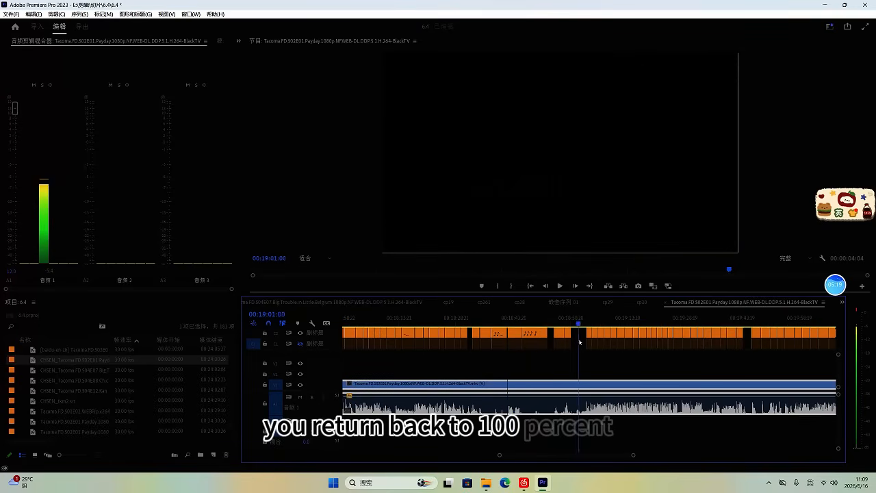
pyautogui.scroll(3, 569, 363)
pyautogui.press('space')
pyautogui.scroll(3, 552, 368)
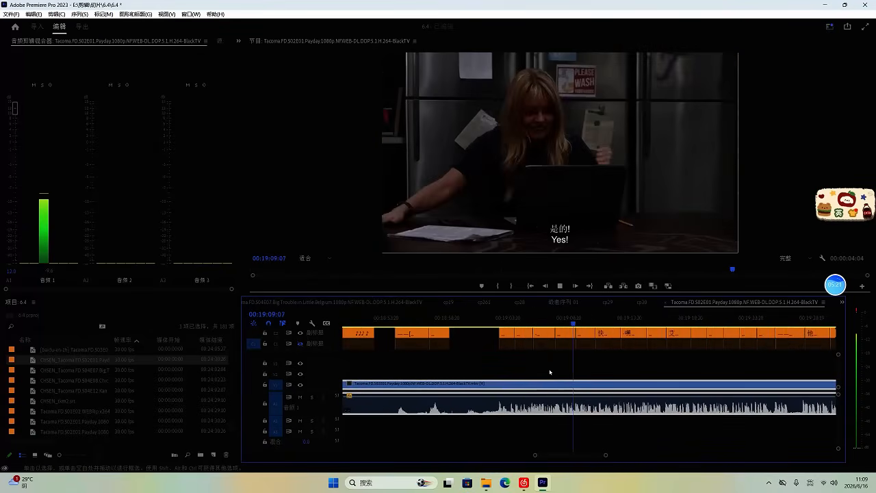
pyautogui.scroll(-2, 550, 373)
pyautogui.scroll(2, 550, 373)
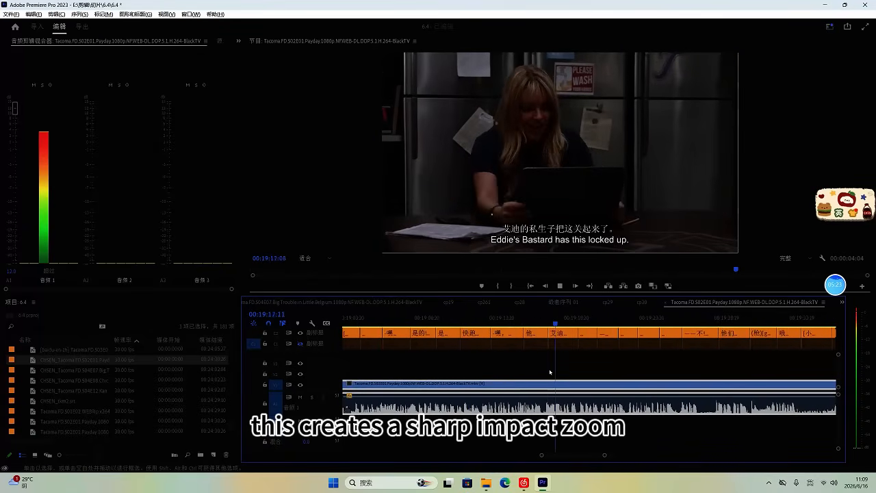
pyautogui.scroll(-1, 550, 372)
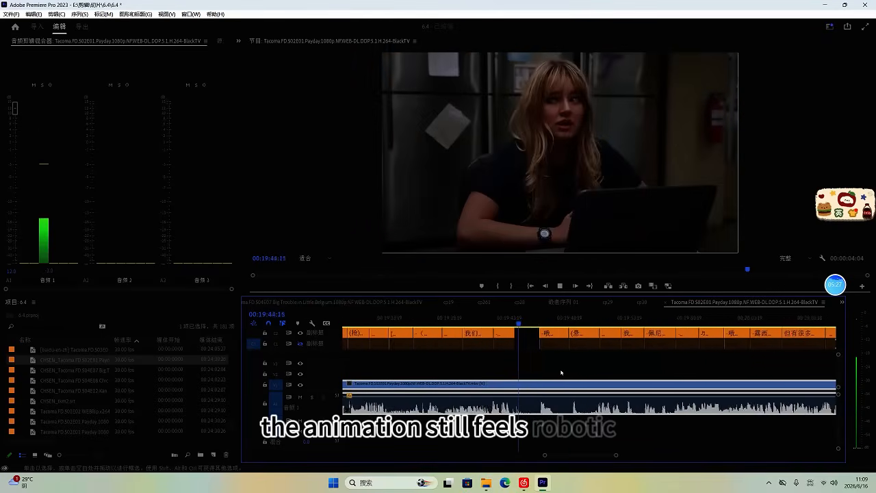
pyautogui.scroll(1, 561, 373)
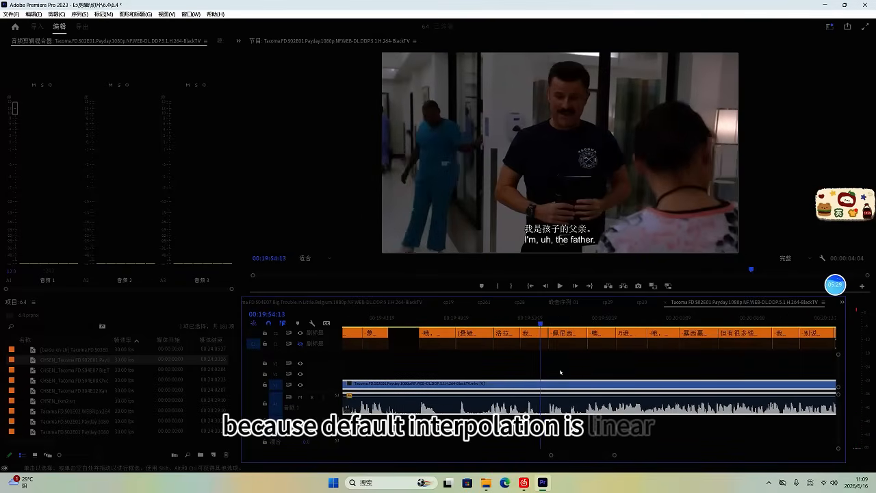
pyautogui.scroll(-1, 578, 363)
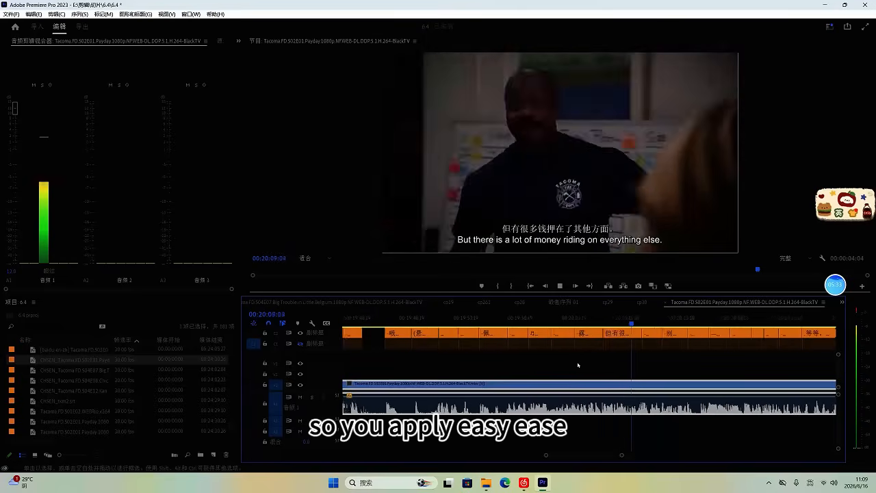
pyautogui.scroll(-1, 578, 365)
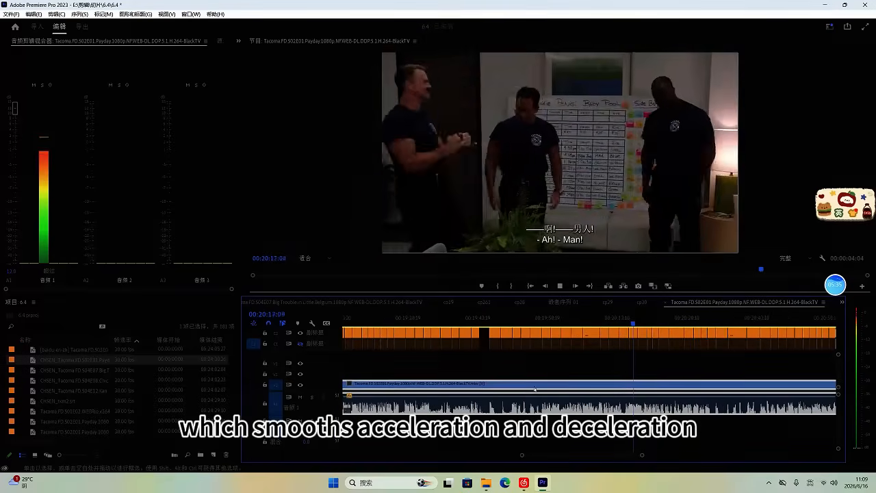
# Step: Replay from about 00:19:45 and split the episode clip at about 00:19:51, where the hospital scene begins
pyautogui.press('space')
pyautogui.press('space')
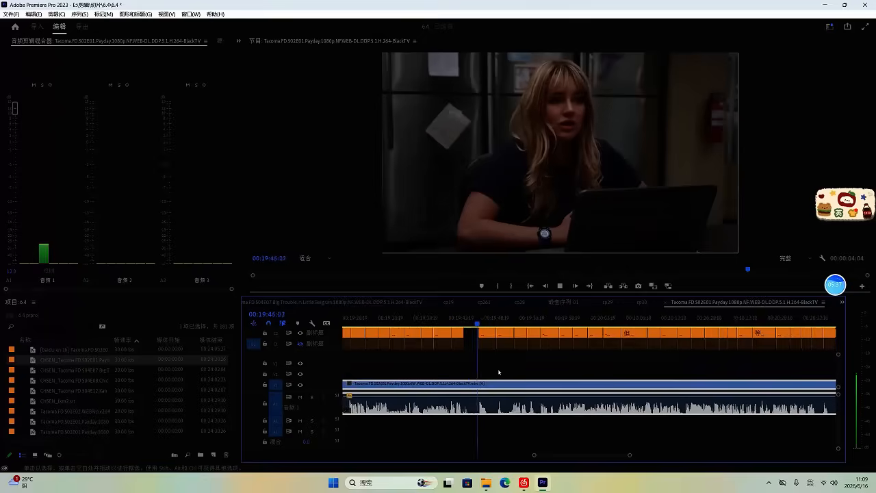
pyautogui.scroll(3, 497, 370)
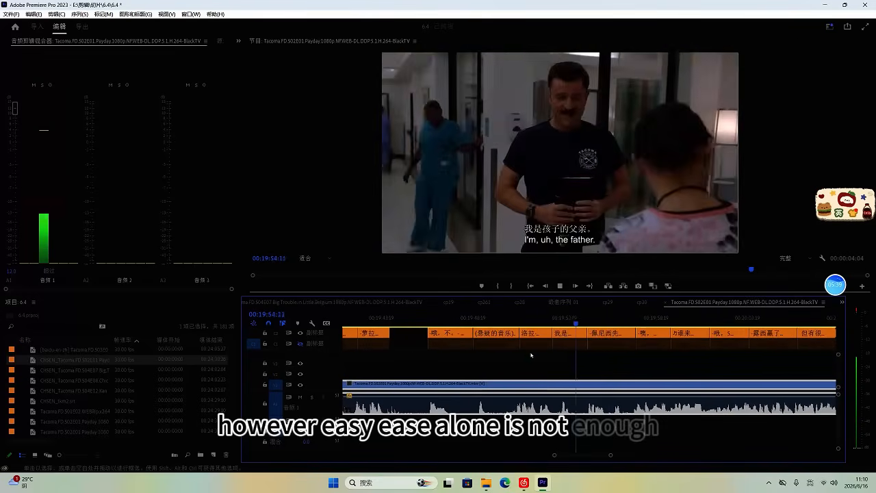
pyautogui.moveTo(532, 323); pyautogui.dragTo(509, 323)
pyautogui.hotkey('ctrl', 'k')
# Step: Review the hospital scene from about 00:19:54 to 00:20:42, looking for the next scene change
pyautogui.click(536, 324)
pyautogui.scroll(-1, 558, 370)
pyautogui.click(715, 323)
pyautogui.press('space')
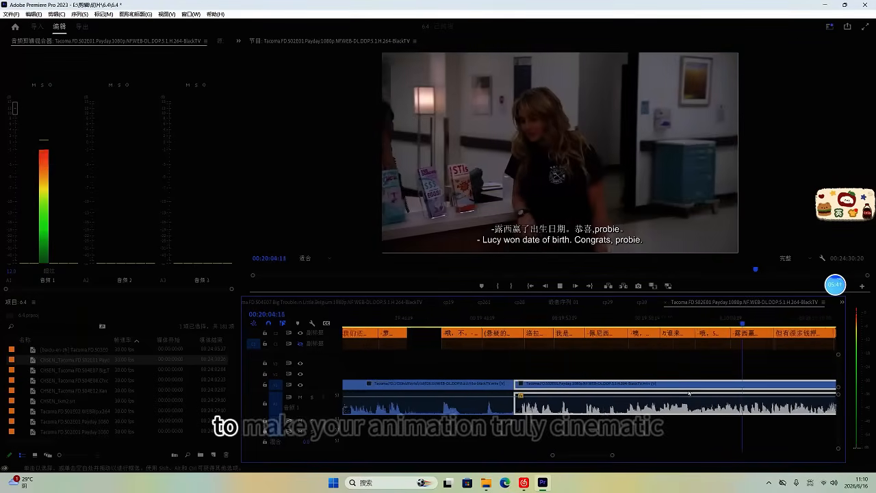
pyautogui.scroll(-2, 682, 398)
pyautogui.click(555, 324)
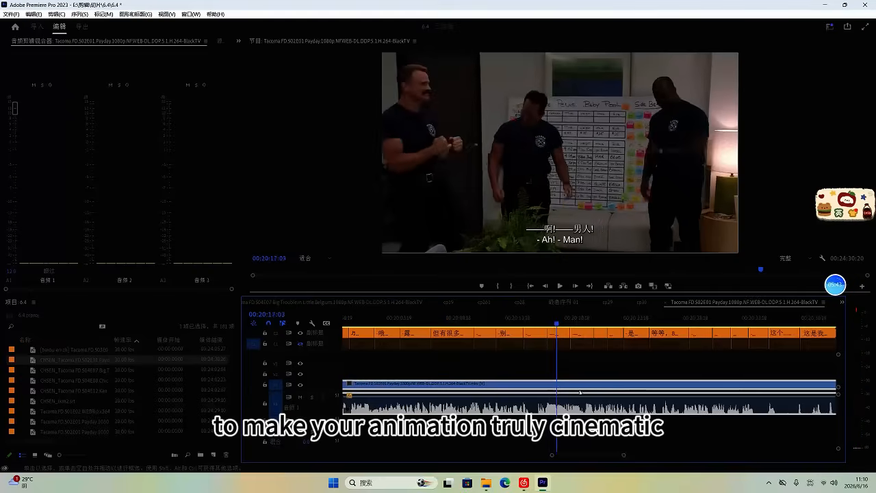
pyautogui.press('space')
pyautogui.scroll(-1, 573, 391)
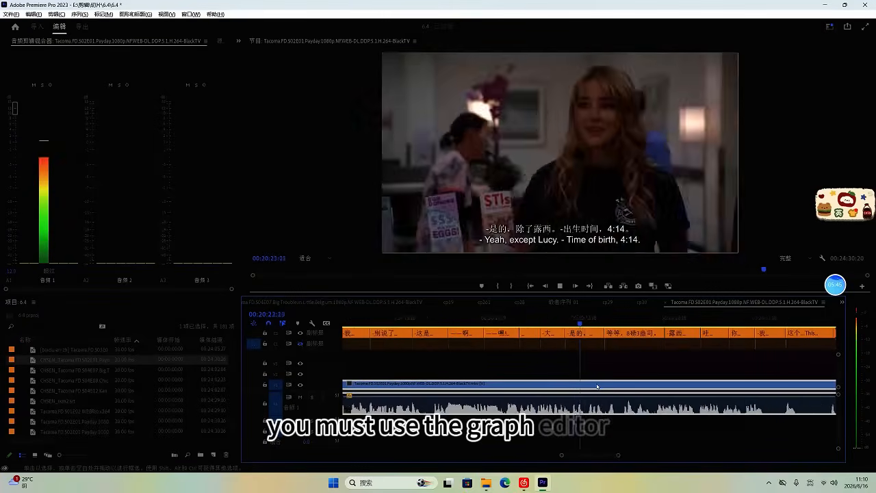
pyautogui.scroll(-1, 598, 385)
pyautogui.scroll(-1, 628, 385)
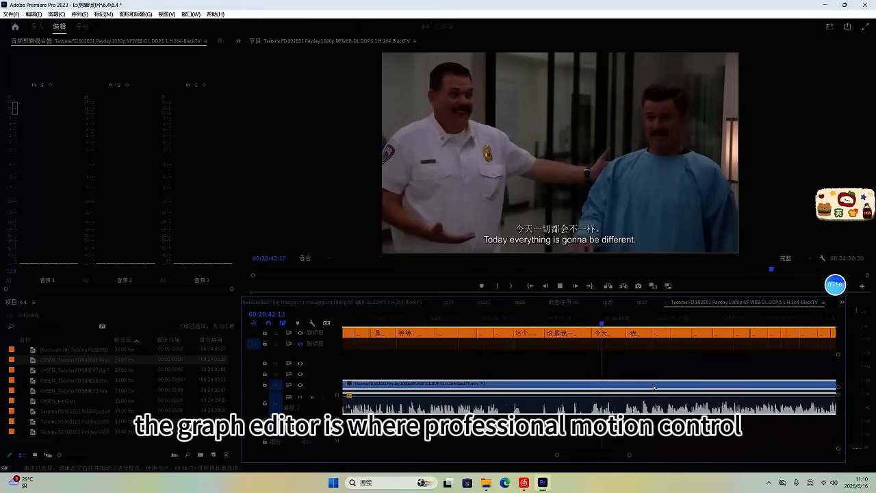
pyautogui.scroll(1, 605, 388)
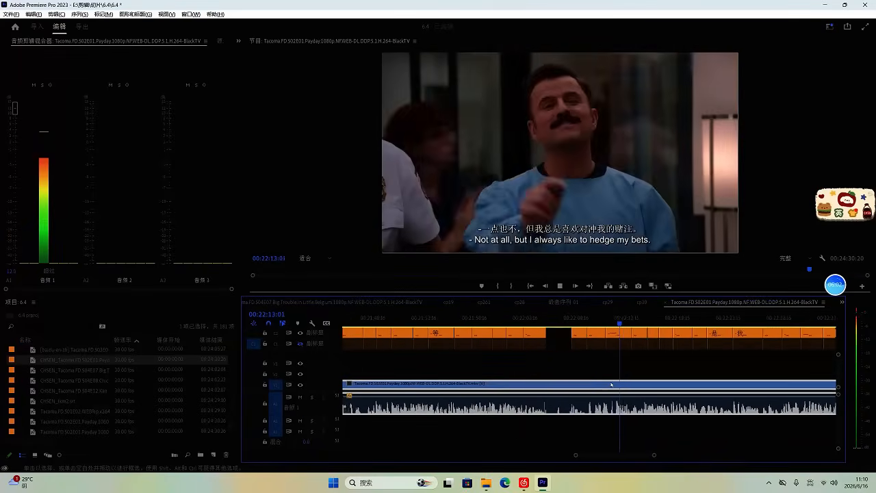
# Step: Replay the hospital scene from about 00:22:10 and watch it through to about 00:23:09, examining where it ends
pyautogui.press('=')
pyautogui.press('space')
pyautogui.press('=')
pyautogui.press('space')
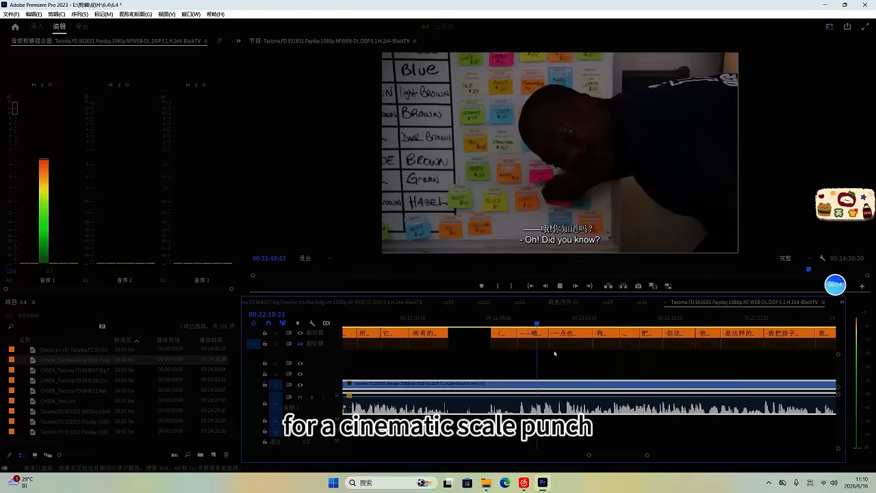
pyautogui.press('=')
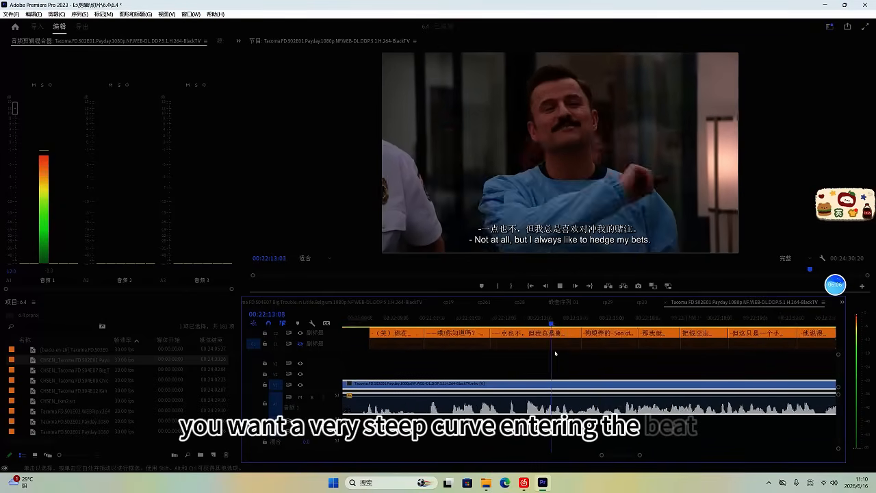
pyautogui.press('-')
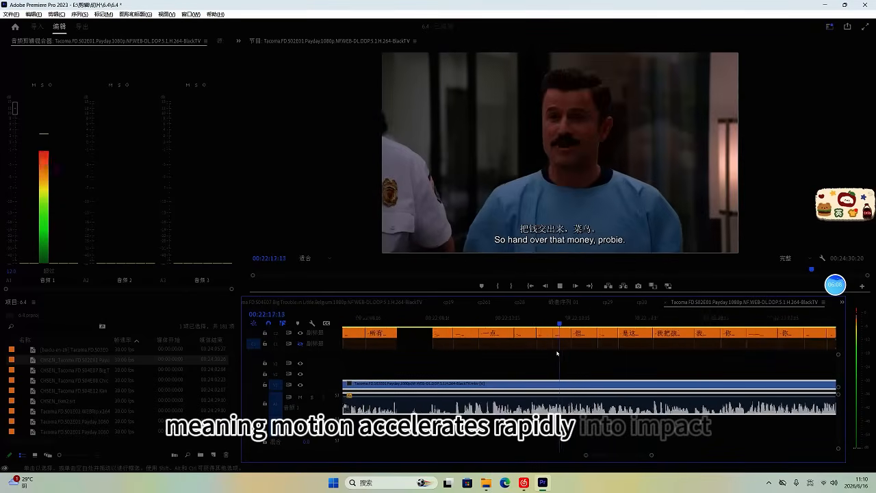
pyautogui.press('-')
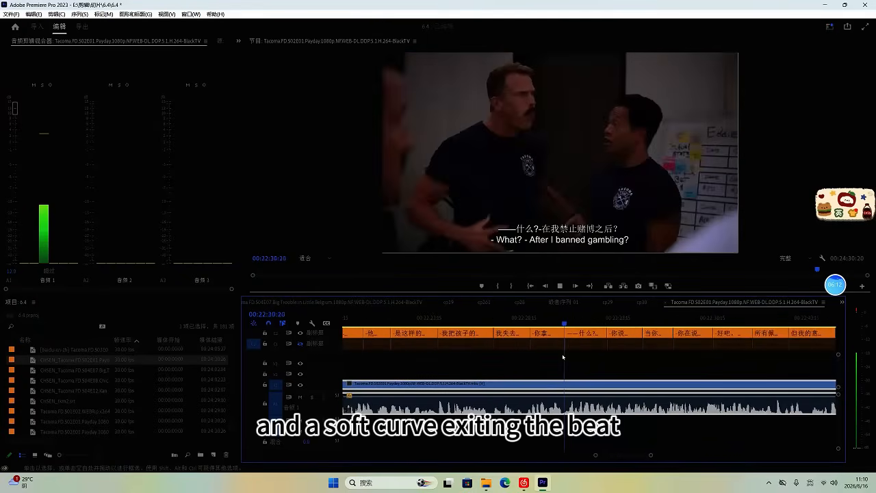
pyautogui.press('=')
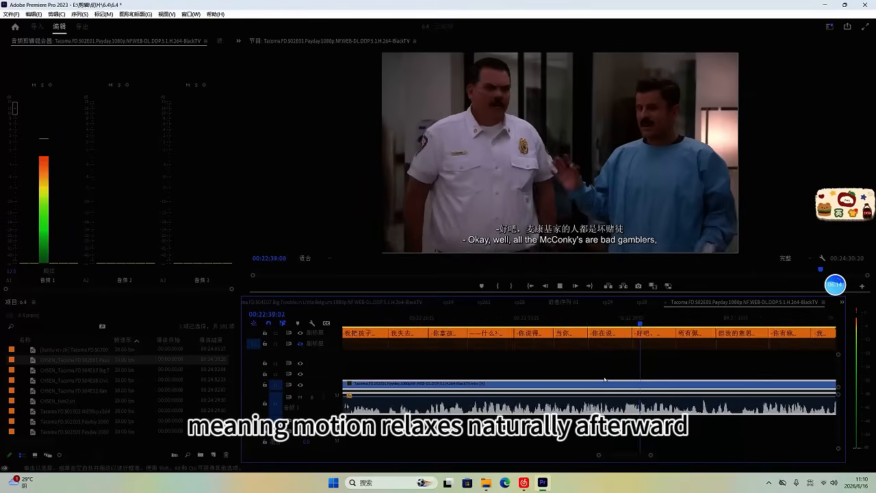
pyautogui.press('-')
pyautogui.press('=')
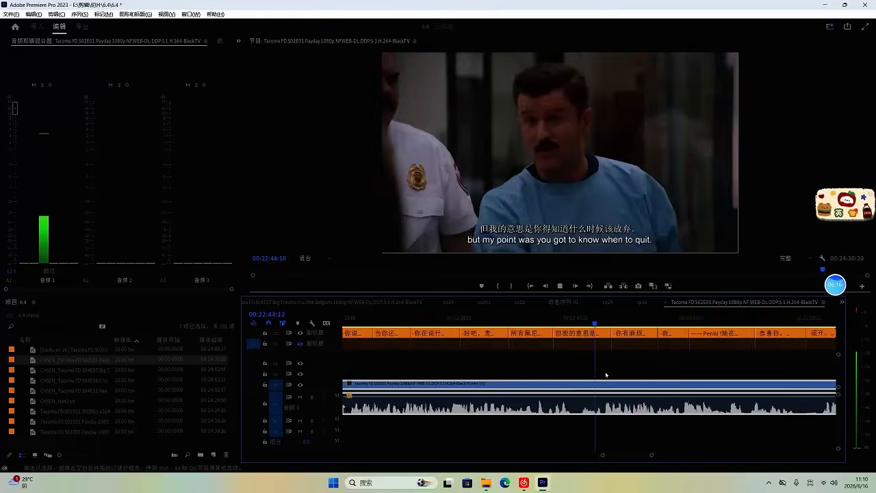
pyautogui.scroll(-1, 606, 375)
pyautogui.scroll(-3, 633, 376)
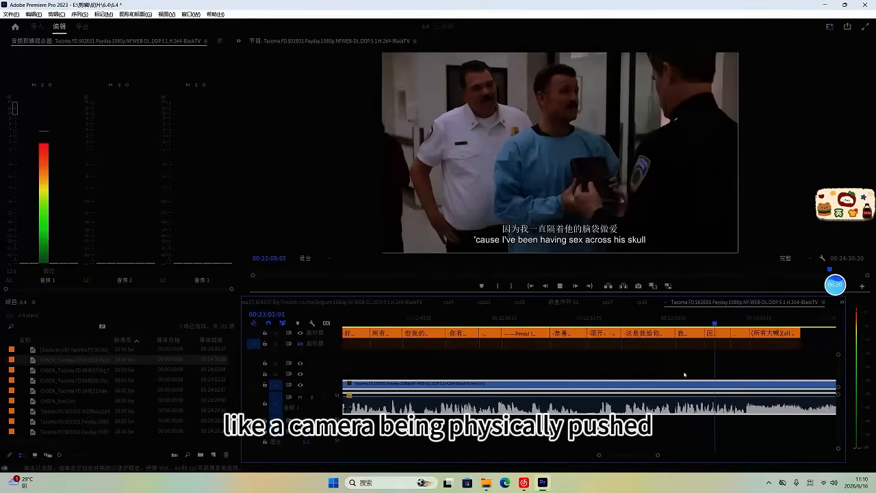
pyautogui.scroll(-1, 686, 376)
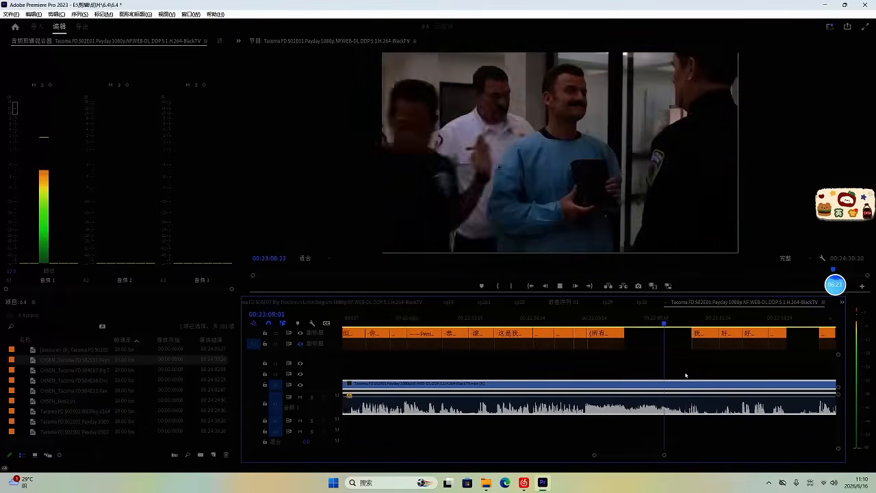
# Step: Play on past the wallet exchange and split the episode clip at about 00:23:19, at the black frame
pyautogui.scroll(2, 686, 375)
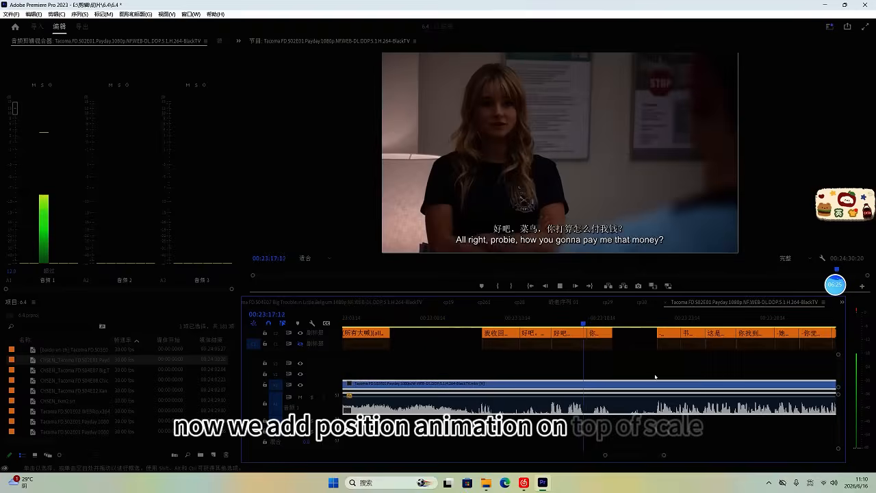
pyautogui.press('space')
pyautogui.click(564, 320)
pyautogui.hotkey('ctrl', 'k')
pyautogui.scroll(-6, 568, 394)
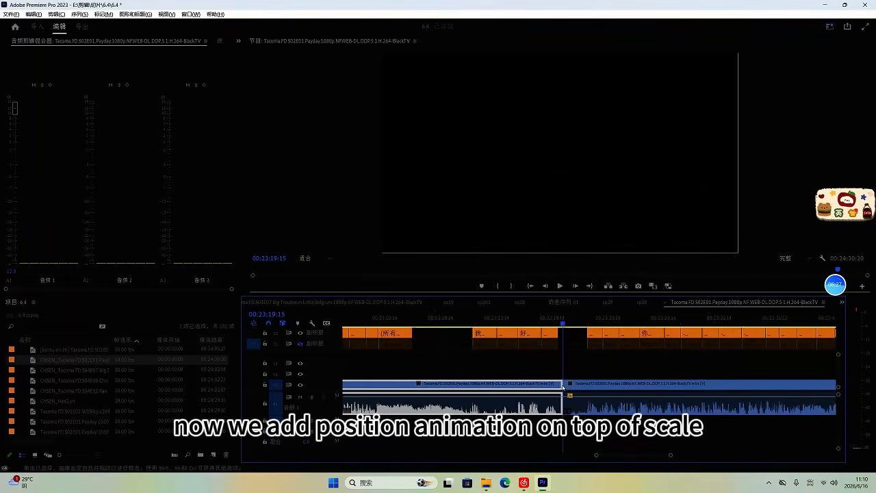
# Step: Skim back over the segmented footage around 00:23:15, 00:22:51, 00:17:47 and 00:19:03, checking the cuts and scene changes
pyautogui.click(603, 317)
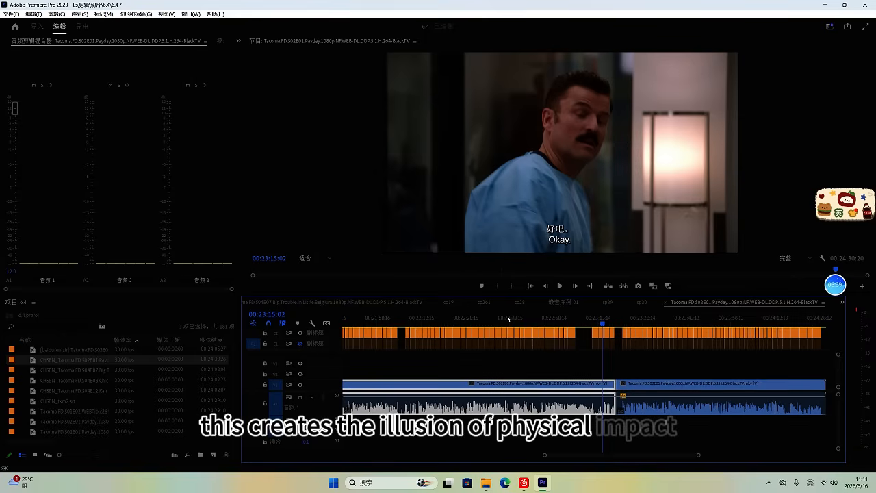
pyautogui.moveTo(843, 297)
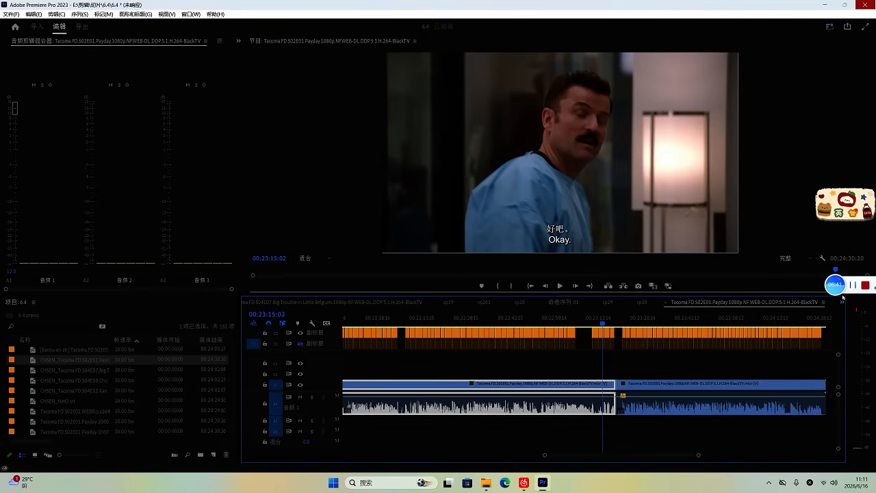
pyautogui.scroll(-5, 691, 329)
pyautogui.moveTo(667, 324); pyautogui.dragTo(650, 323)
pyautogui.scroll(3, 656, 374)
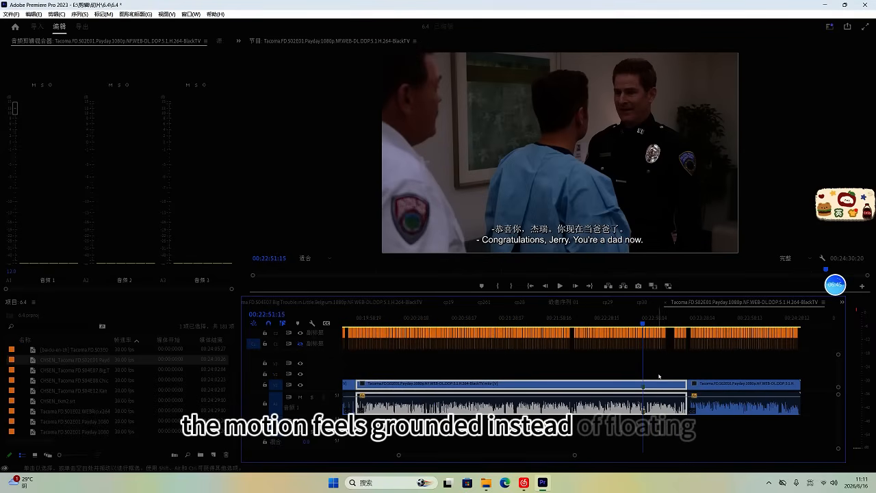
pyautogui.click(698, 317)
pyautogui.scroll(-3, 699, 317)
pyautogui.click(507, 314)
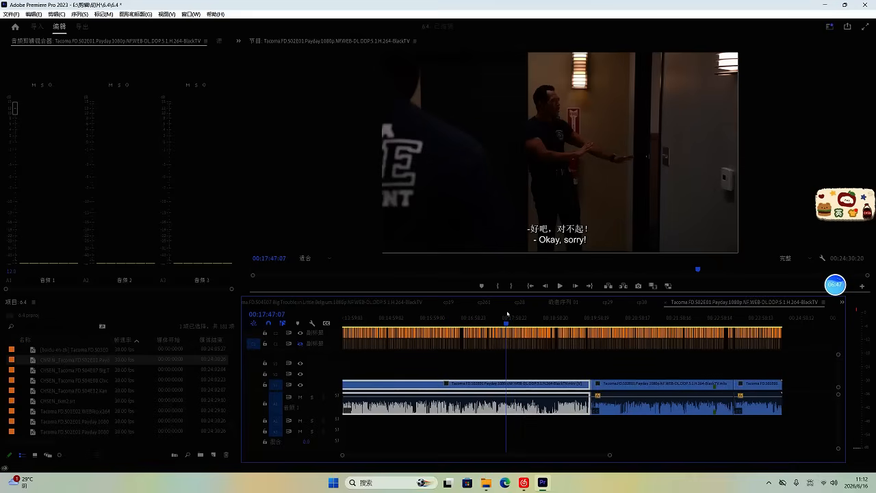
pyautogui.moveTo(470, 320); pyautogui.dragTo(558, 350)
pyautogui.scroll(3, 569, 348)
pyautogui.scroll(-4, 568, 346)
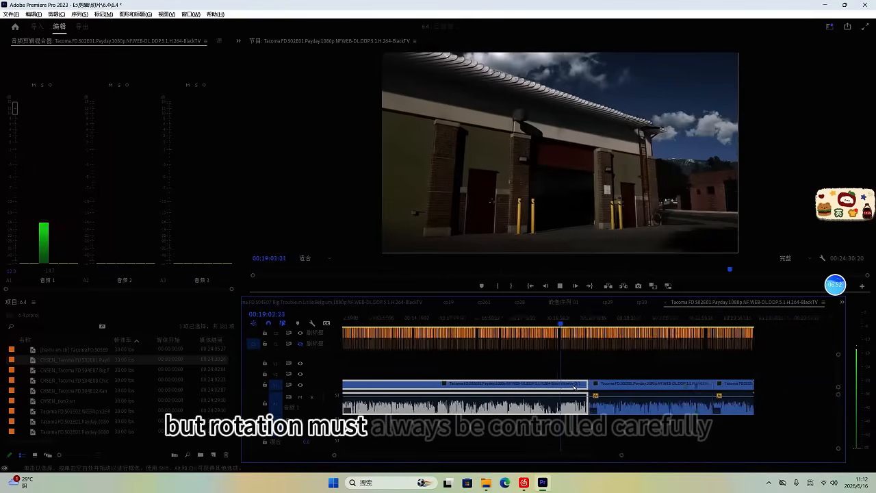
# Step: Find the start of the table conversation and split the episode clip there, at about 00:14:55
pyautogui.scroll(2, 461, 329)
pyautogui.click(381, 323)
pyautogui.scroll(1, 466, 333)
pyautogui.moveTo(415, 317); pyautogui.dragTo(501, 352)
pyautogui.scroll(4, 505, 378)
pyautogui.press('space')
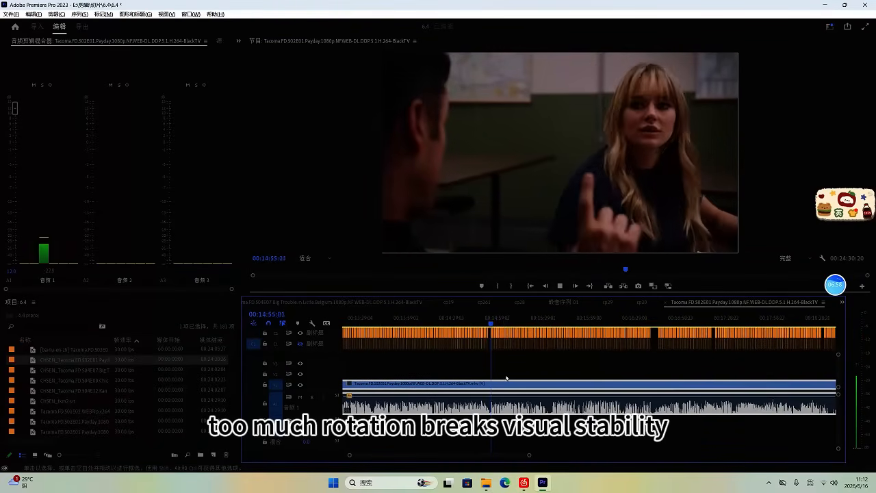
pyautogui.scroll(5, 502, 378)
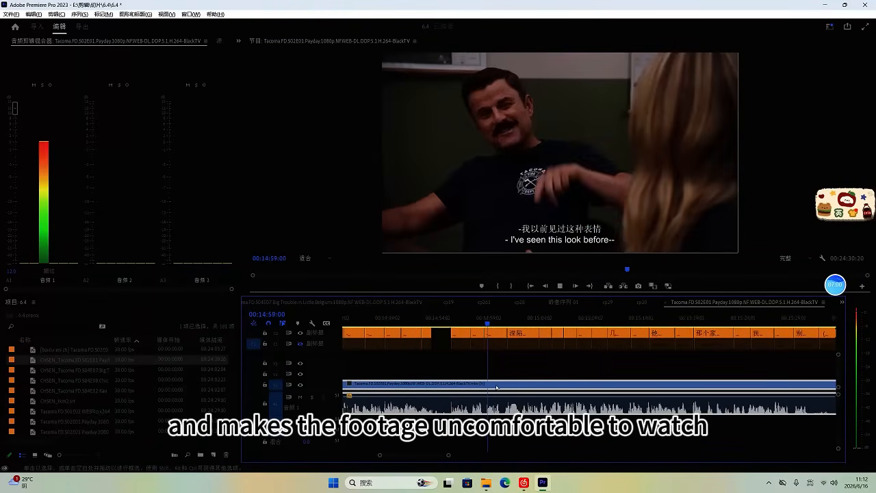
pyautogui.press('space')
pyautogui.click(422, 322)
pyautogui.hotkey('ctrl', 'k')
# Step: Split the episode clip at about 00:15:31, after the "Don't you be that McConky." line, and save the project
pyautogui.moveTo(422, 321); pyautogui.dragTo(784, 345)
pyautogui.press('space')
pyautogui.scroll(2, 734, 377)
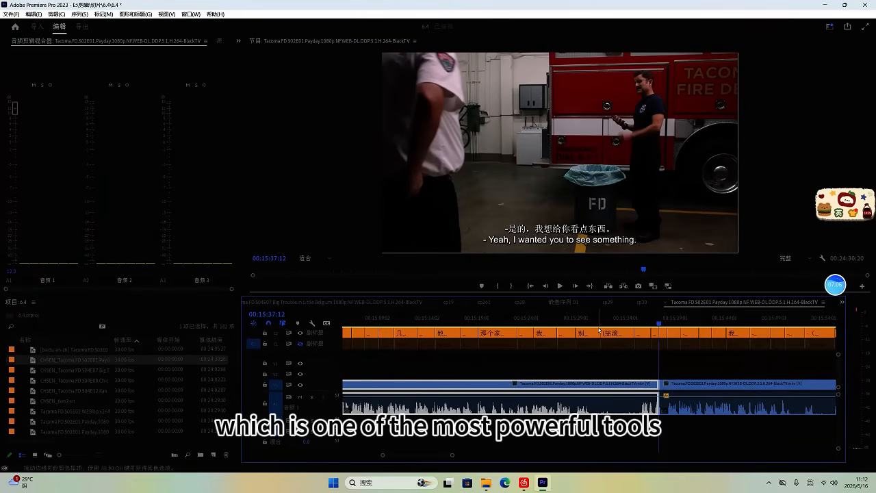
pyautogui.click(595, 320)
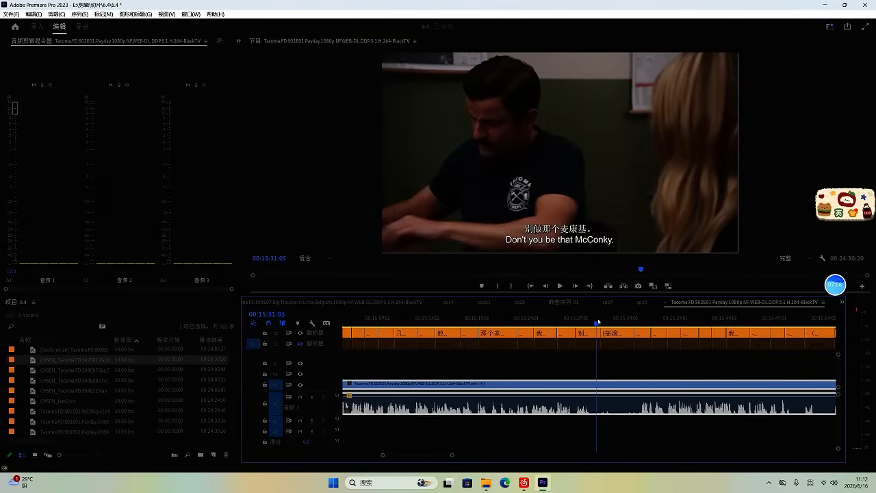
pyautogui.hotkey('ctrl', 'k')
pyautogui.hotkey('ctrl', 's')
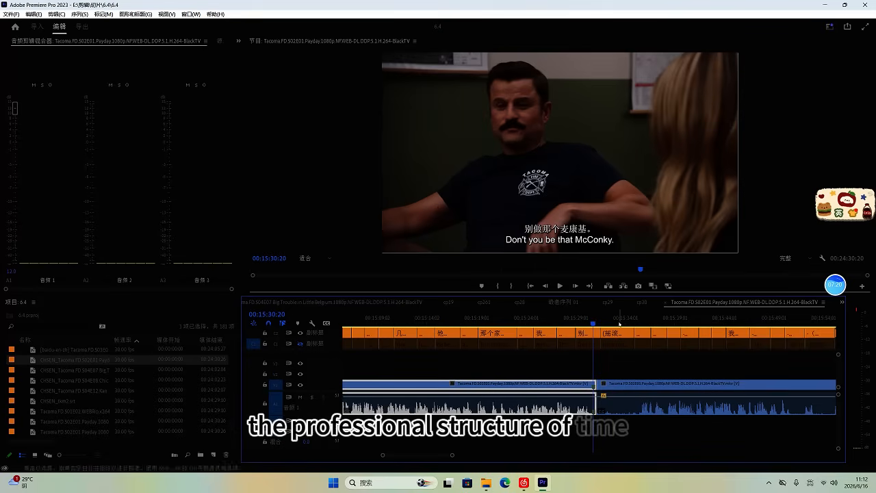
# Step: Check the footage up to about 00:16:31 and save the project
pyautogui.click(687, 319)
pyautogui.press('space')
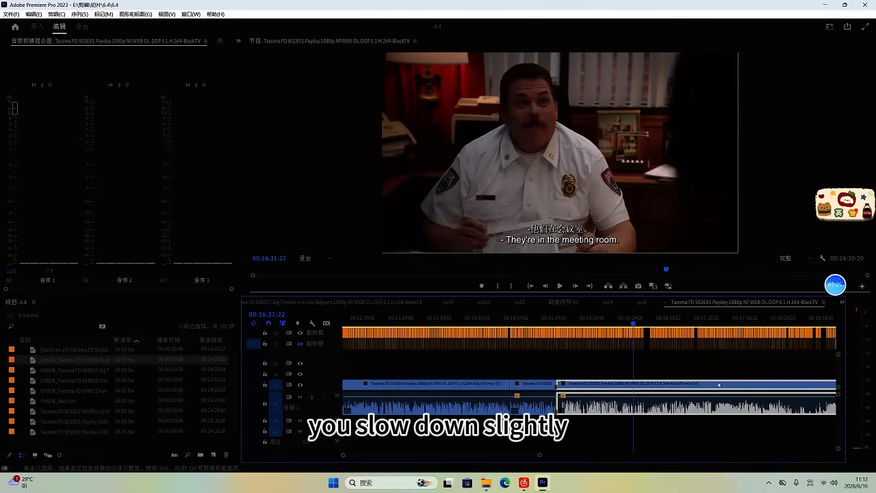
pyautogui.hotkey('ctrl', 's')
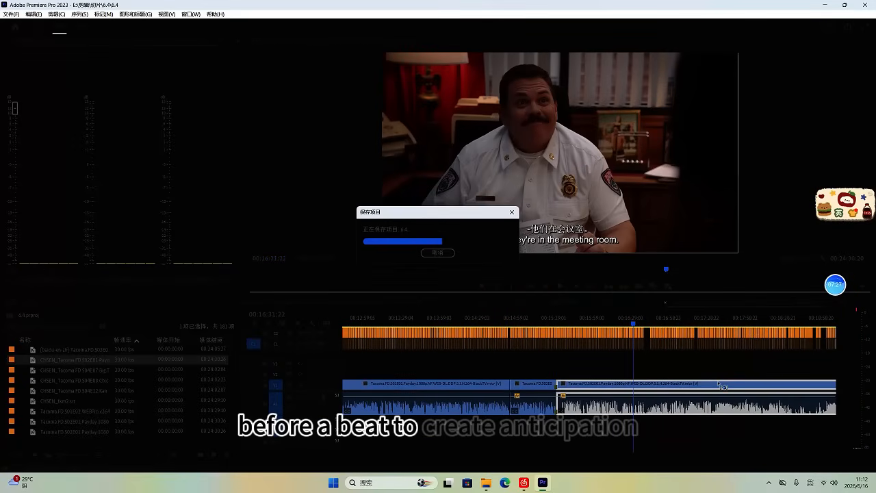
# Step: Create a new sequence with the default settings and name, and return to the Tacoma FD S02E01 sequence
pyautogui.hotkey('ctrl', 'n')
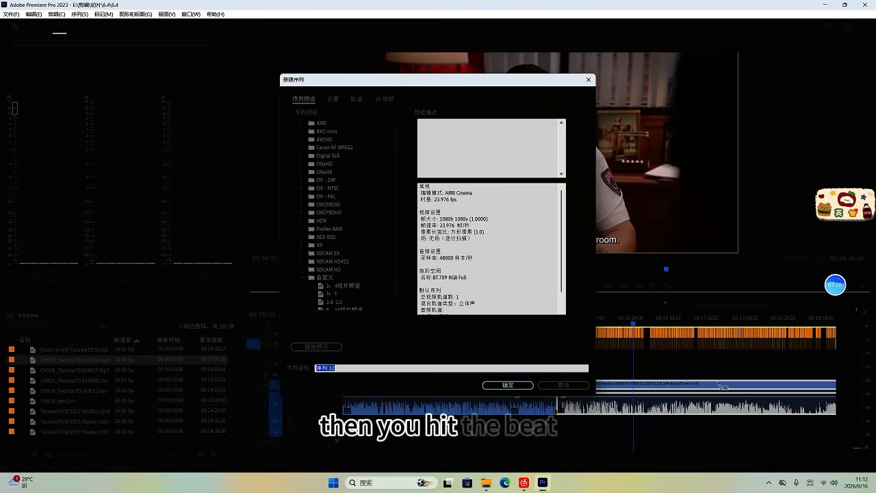
pyautogui.press('Return')
pyautogui.click(698, 302)
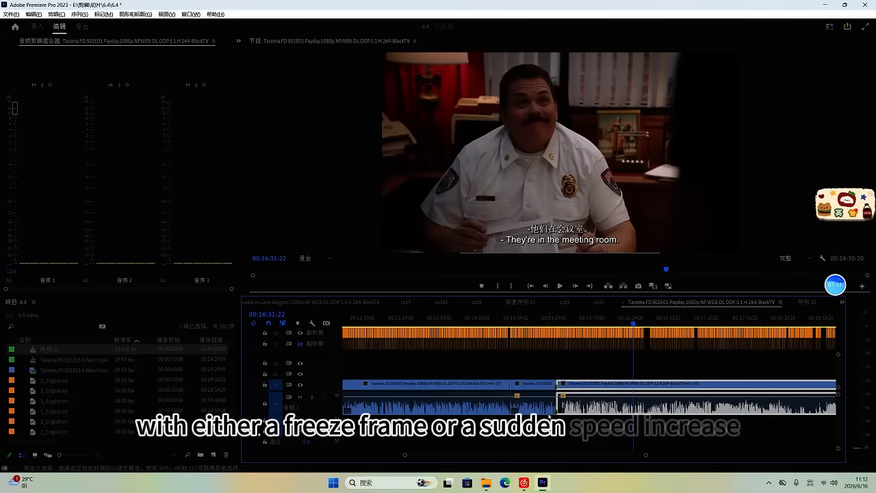
# Step: Play the start of the episode's second segment, from about 00:00:30 to 00:00:41, to review its content
pyautogui.scroll(-5, 556, 414)
pyautogui.scroll(-1, 556, 414)
pyautogui.moveTo(358, 321); pyautogui.dragTo(350, 322)
pyautogui.press('space')
pyautogui.scroll(3, 370, 357)
pyautogui.scroll(5, 374, 356)
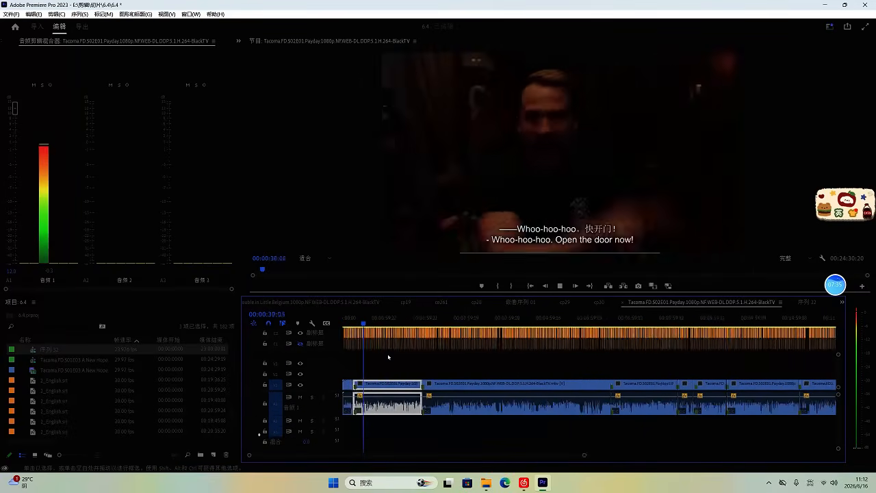
pyautogui.scroll(3, 432, 352)
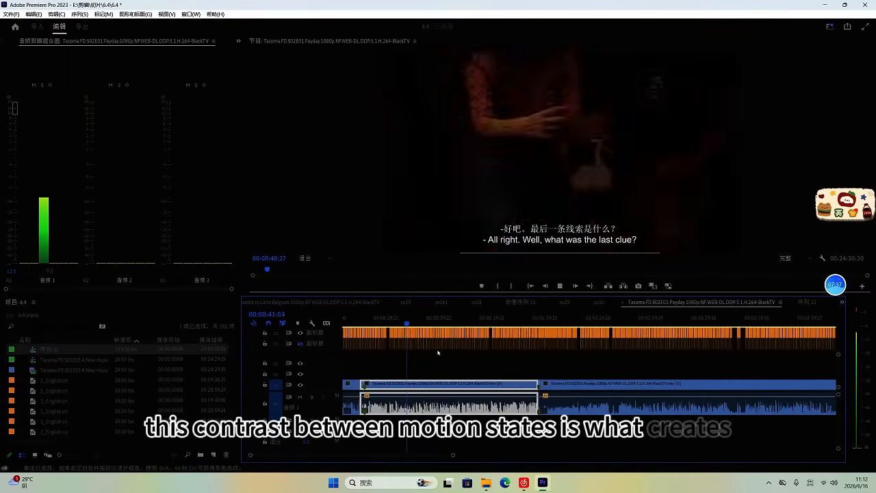
pyautogui.press('space')
# Step: Skim the third and fourth segments of the episode from about 00:02:15 to 00:06:36 to review their content
pyautogui.moveTo(595, 423); pyautogui.dragTo(376, 321)
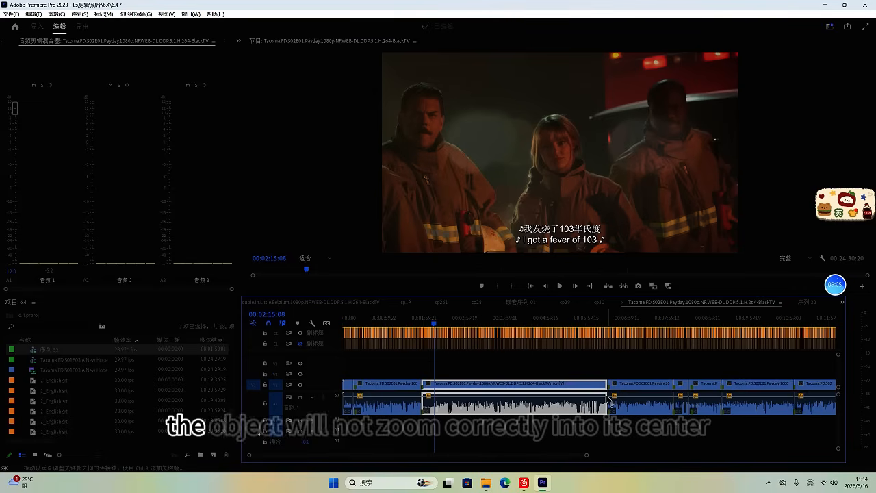
pyautogui.click(442, 321)
pyautogui.press('space')
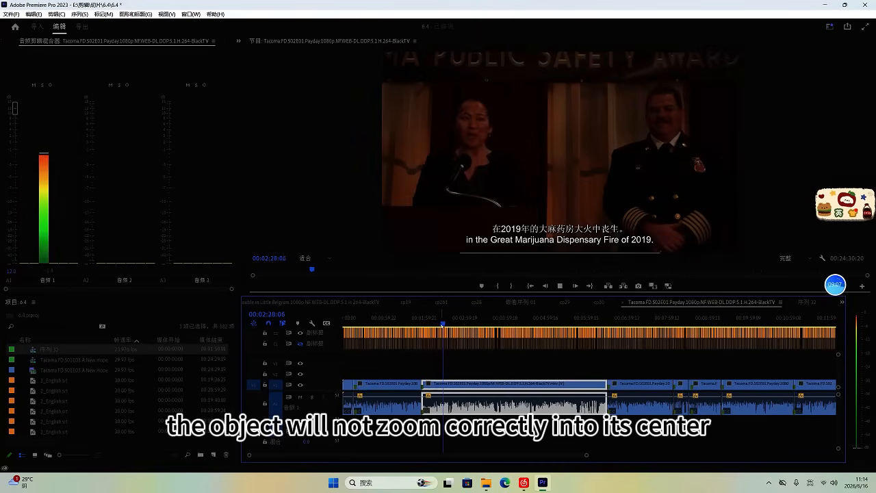
pyautogui.scroll(4, 445, 348)
pyautogui.moveTo(465, 322); pyautogui.dragTo(700, 353)
pyautogui.scroll(-2, 632, 362)
pyautogui.scroll(-2, 632, 362)
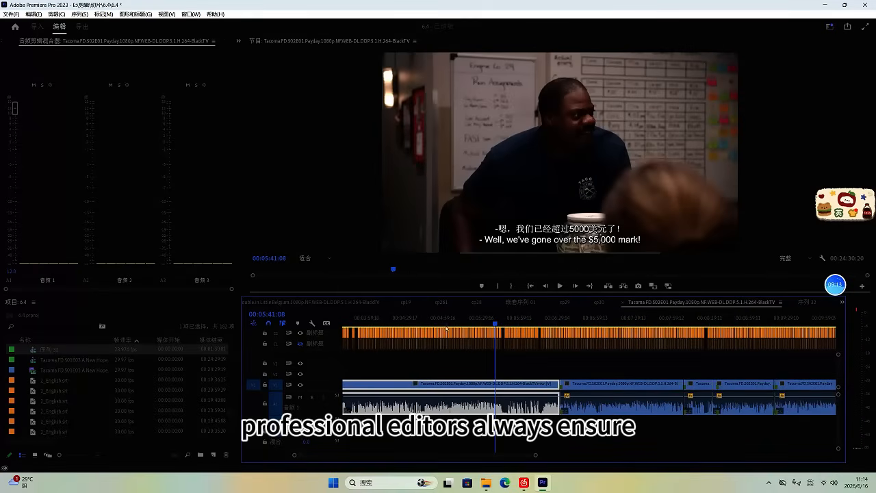
pyautogui.moveTo(448, 322); pyautogui.dragTo(568, 345)
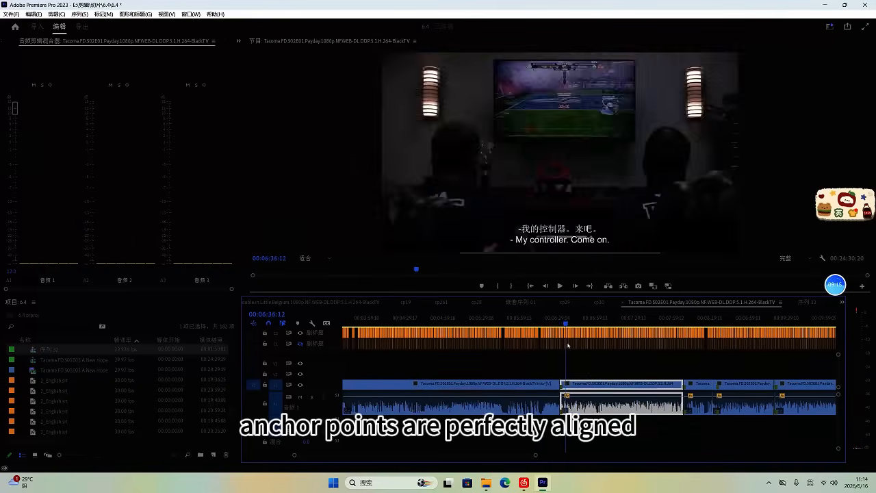
# Step: Skim the episode from about 00:06:36 to 00:08:48 to review where its segments begin and end
pyautogui.press('space')
pyautogui.scroll(1, 591, 377)
pyautogui.scroll(4, 607, 376)
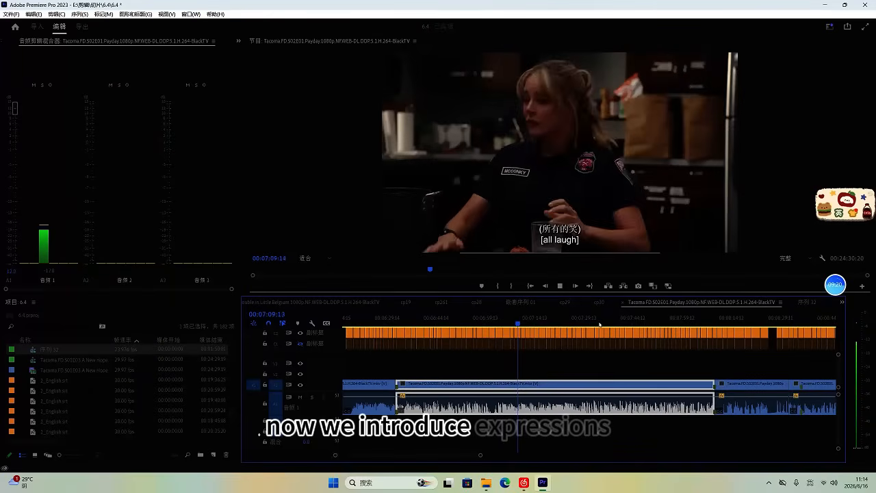
pyautogui.moveTo(727, 322); pyautogui.dragTo(774, 336)
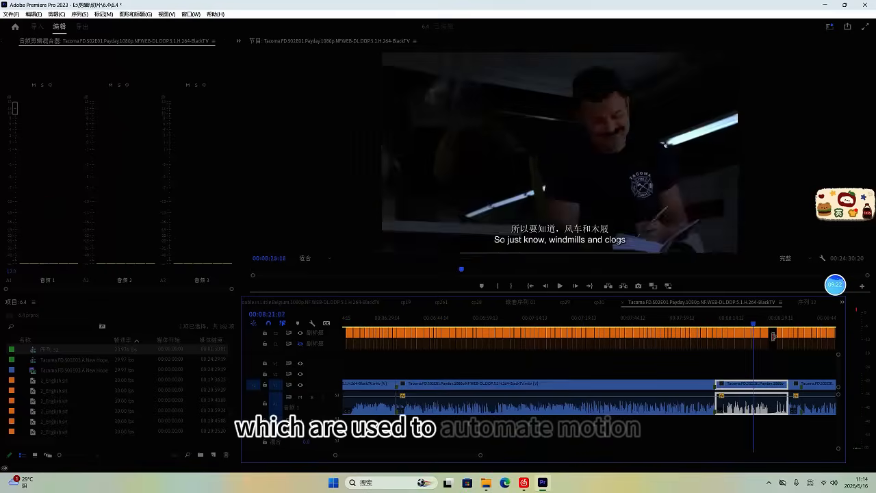
pyautogui.press('space')
pyautogui.scroll(4, 711, 397)
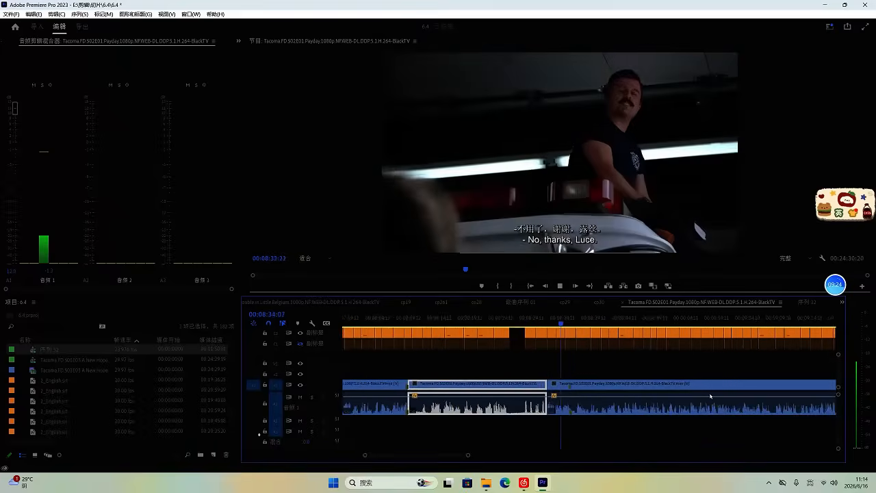
pyautogui.scroll(-5, 711, 396)
pyautogui.press('space')
pyautogui.scroll(2, 595, 387)
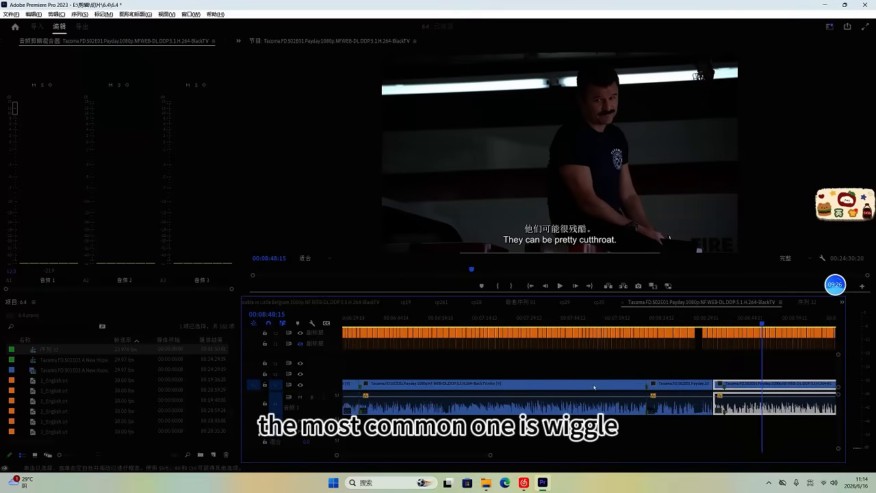
pyautogui.scroll(3, 628, 380)
pyautogui.moveTo(683, 417); pyautogui.dragTo(400, 320)
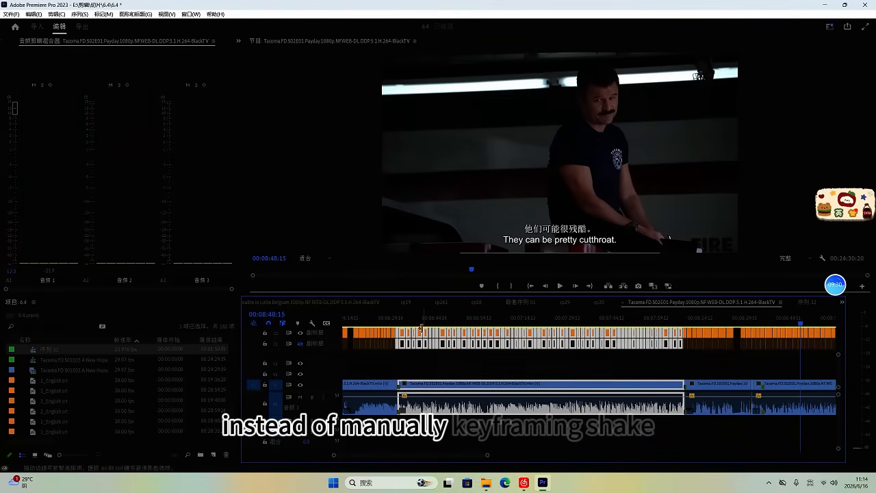
pyautogui.press('Delete')
pyautogui.hotkey('ctrl', 'z')
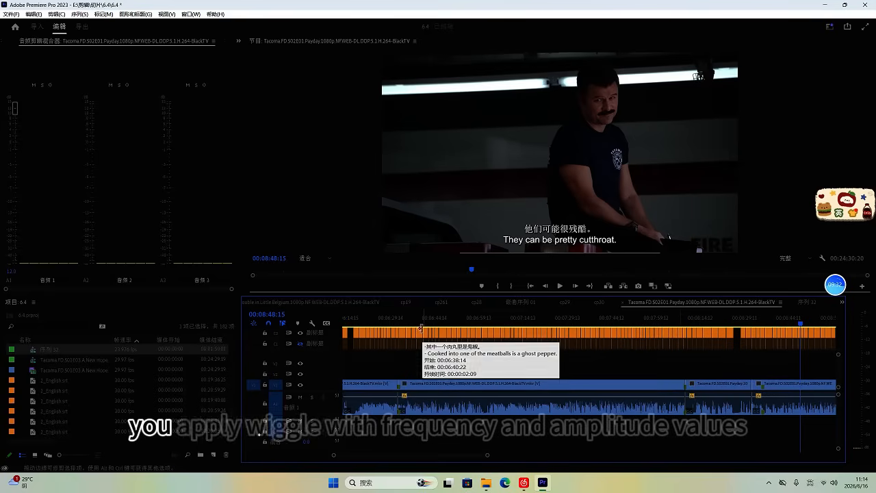
# Step: Copy the episode segment starting around 00:06:36 with its subtitles into a new sequence with the default settings and name
pyautogui.moveTo(682, 416); pyautogui.dragTo(399, 328)
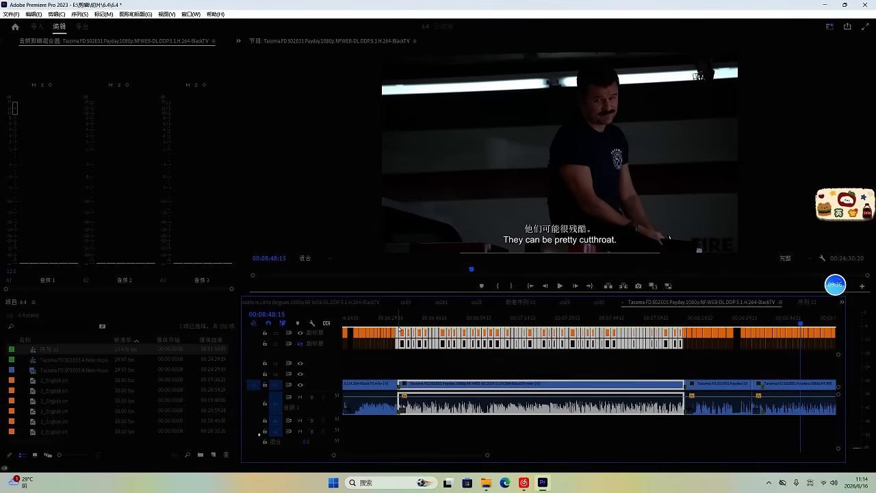
pyautogui.hotkey('ctrl', 'n')
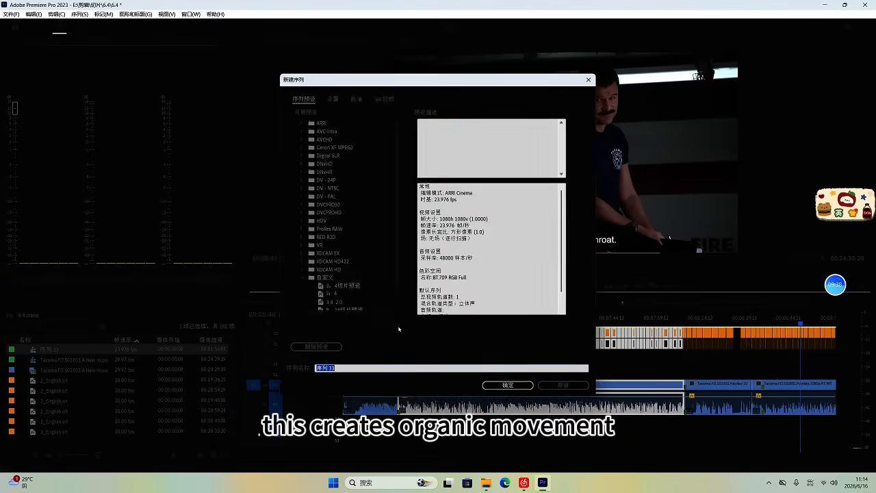
pyautogui.press('Return')
pyautogui.hotkey('ctrl', 'v')
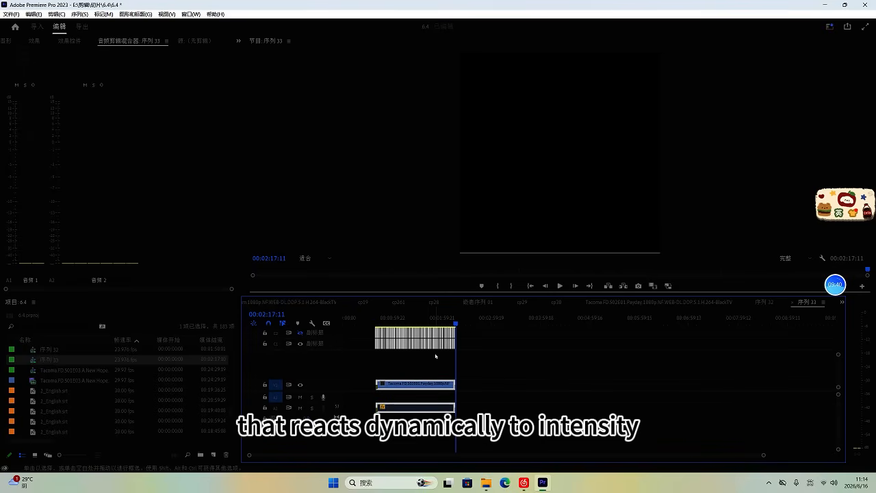
# Step: Return to the episode sequence, check the playback volume in NetEase Cloud Music, and minimize the player
pyautogui.click(659, 302)
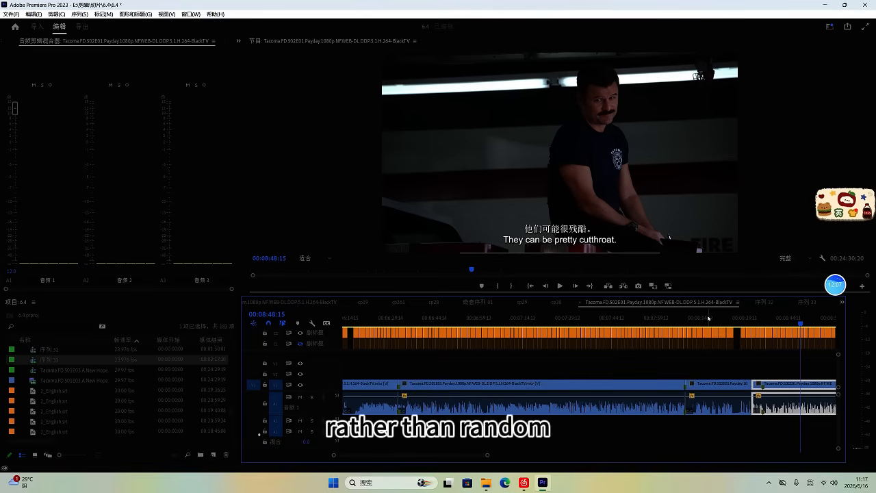
pyautogui.click(524, 483)
pyautogui.moveTo(631, 379)
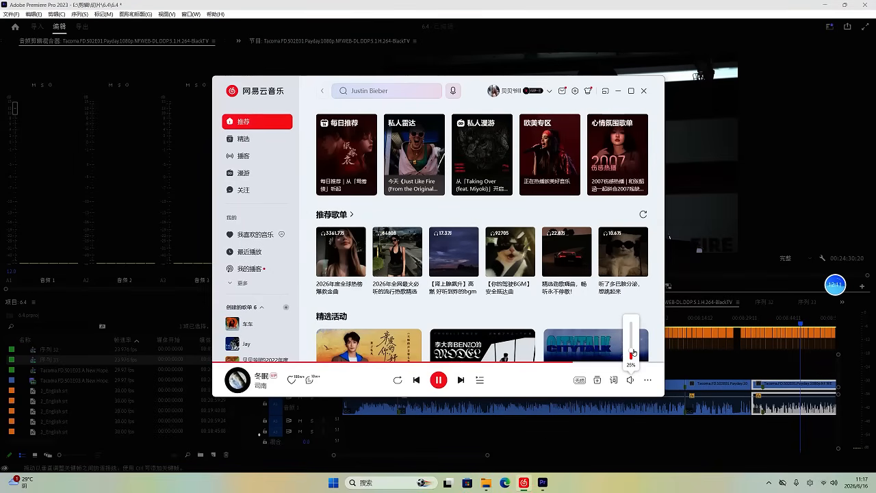
pyautogui.click(618, 91)
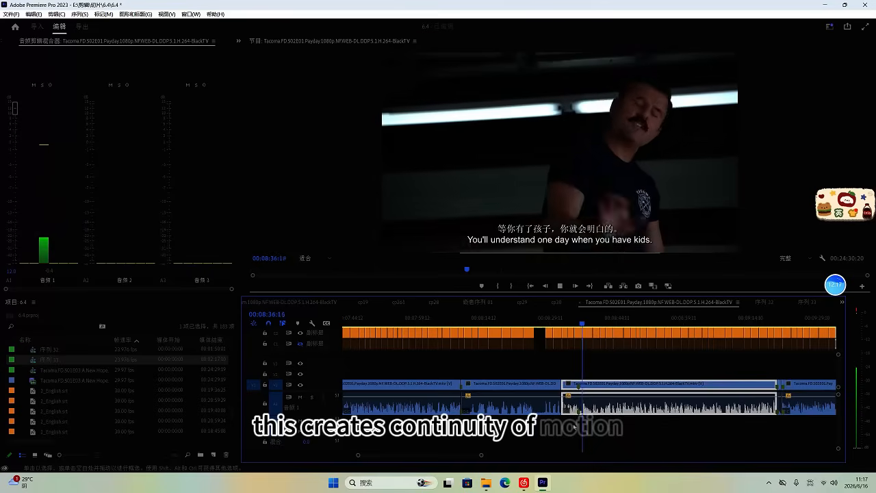
# Step: Copy the episode segment around 00:08:36 with its subtitles and paste it into the new sequence at 00:02:21:04
pyautogui.scroll(1, 574, 427)
pyautogui.press('space')
pyautogui.scroll(-1, 787, 422)
pyautogui.moveTo(791, 417); pyautogui.dragTo(506, 315)
pyautogui.click(782, 305)
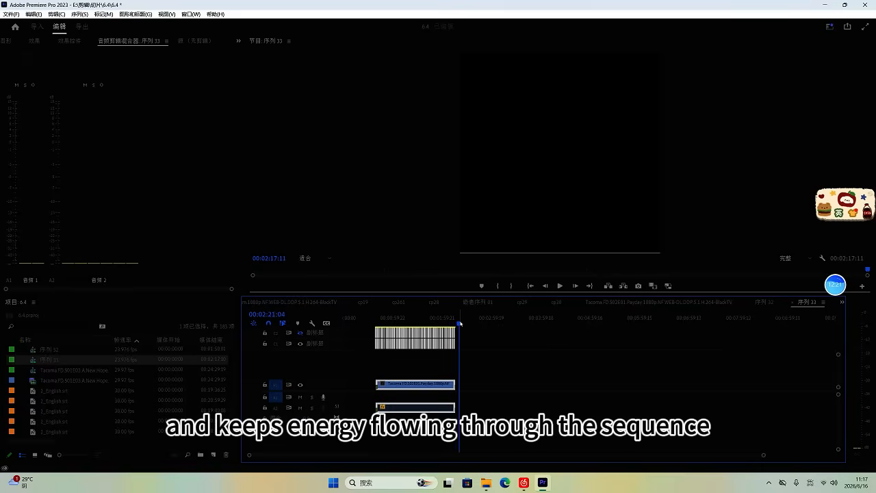
pyautogui.hotkey('ctrl', 'v')
# Step: Show the bilingual subtitle track in the new sequence and delete the empty audio track
pyautogui.press('space')
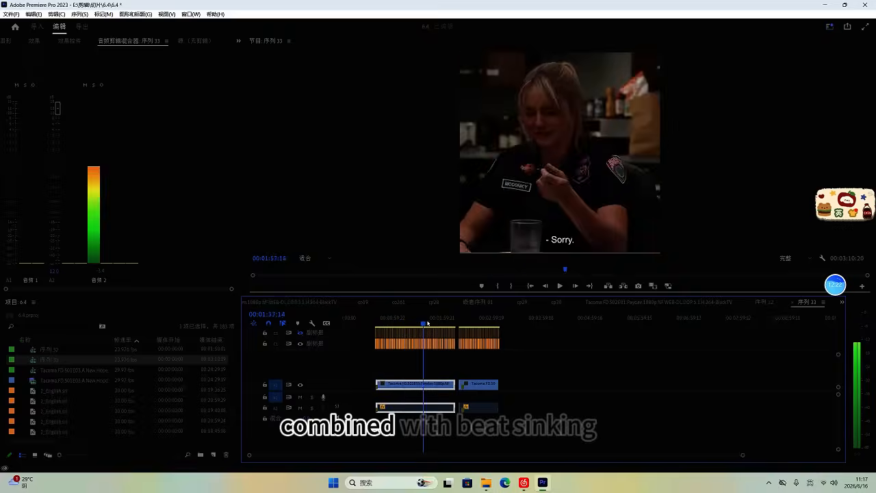
pyautogui.click(301, 334)
pyautogui.moveTo(464, 319); pyautogui.dragTo(425, 321)
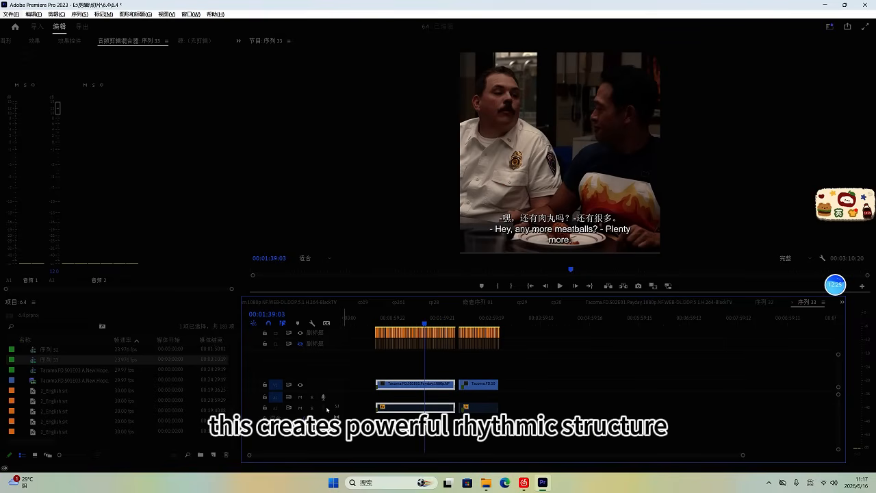
pyautogui.rightClick(328, 409)
pyautogui.click(373, 353)
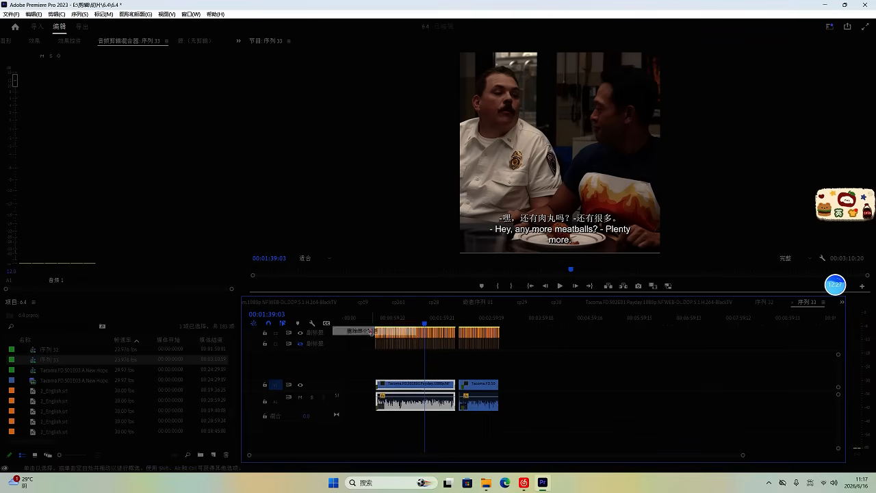
# Step: Play the new sequence from about 00:01:51 to 00:02:02 and skim its second clip from about 00:02:23
pyautogui.click(435, 317)
pyautogui.press('space')
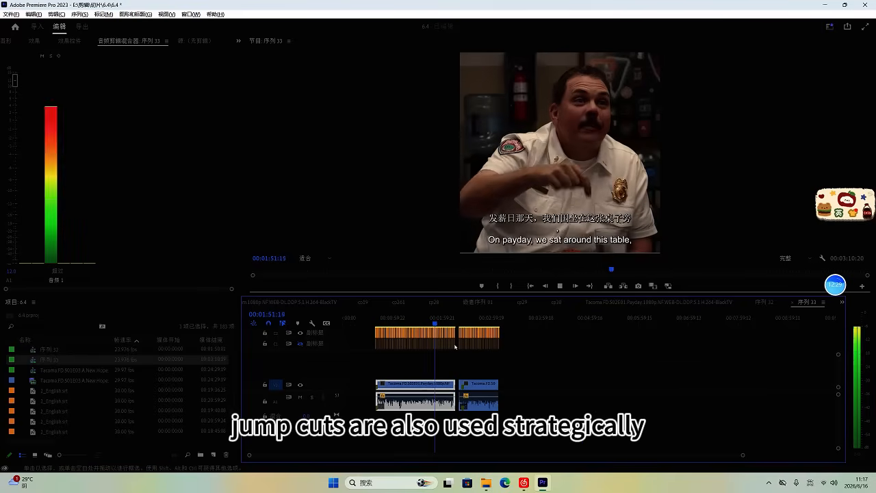
pyautogui.scroll(2, 458, 377)
pyautogui.scroll(3, 399, 388)
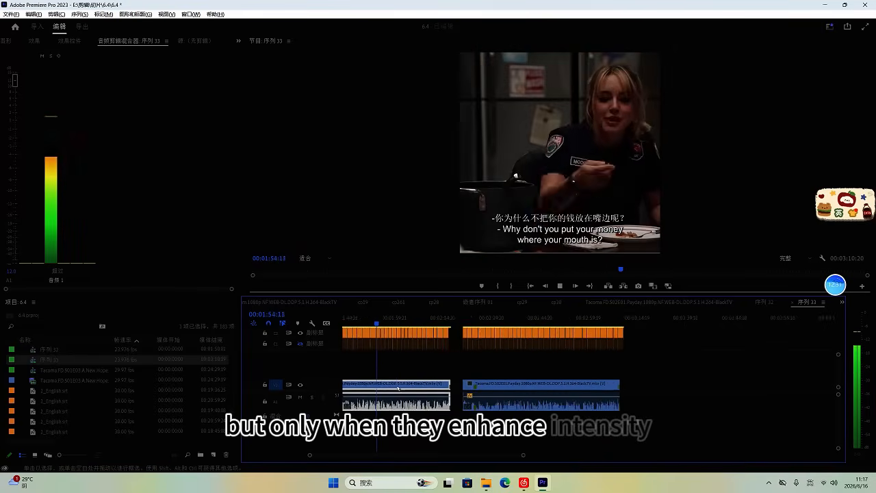
pyautogui.scroll(3, 442, 348)
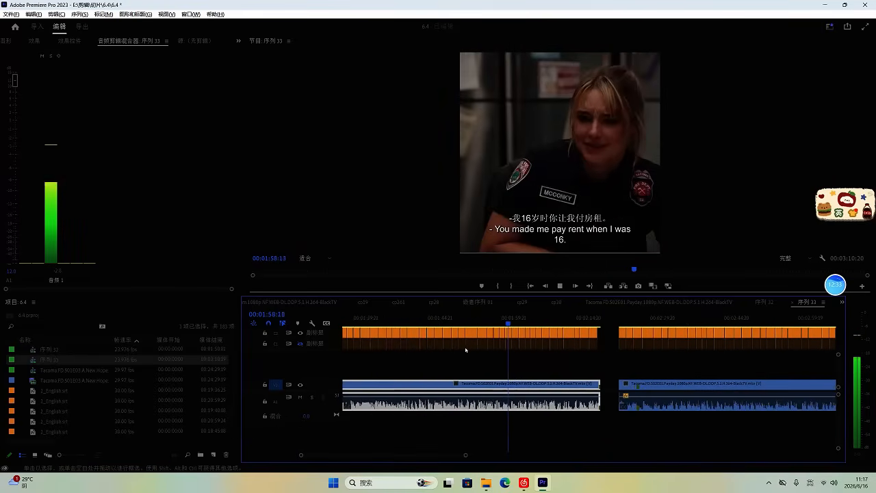
pyautogui.scroll(-3, 475, 350)
pyautogui.scroll(1, 550, 358)
pyautogui.scroll(-3, 550, 358)
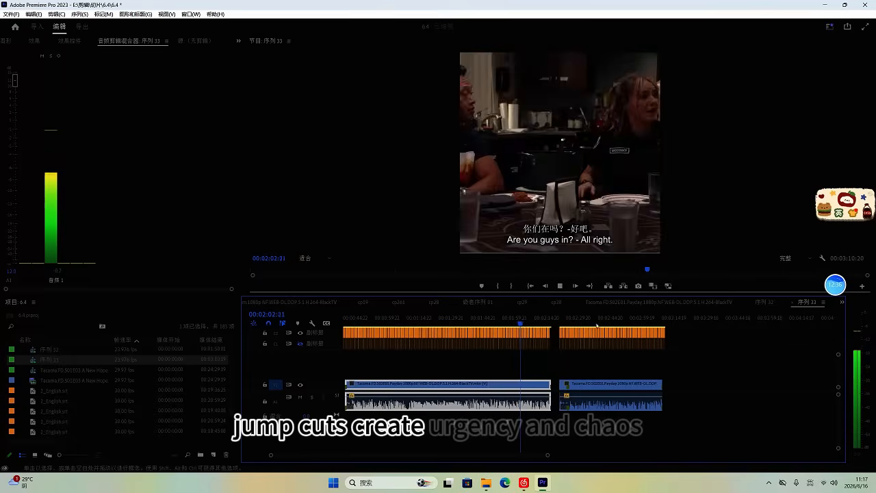
pyautogui.click(578, 318)
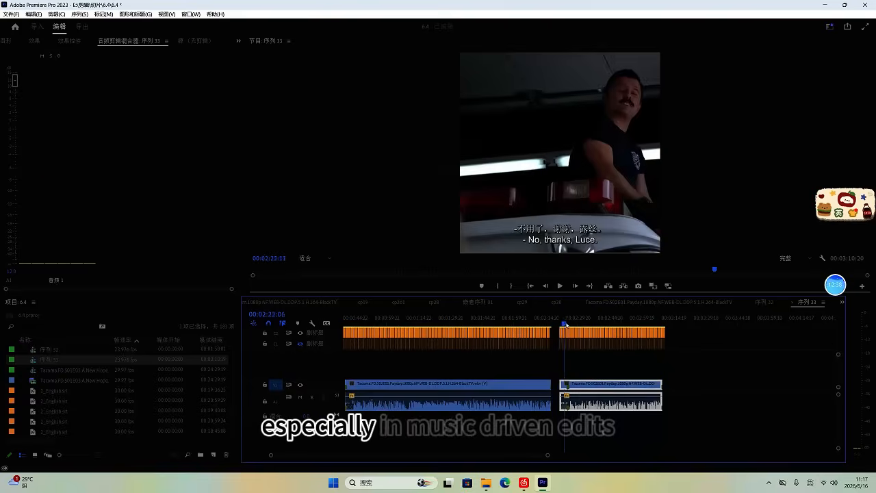
pyautogui.moveTo(594, 327); pyautogui.dragTo(642, 323)
# Step: Review the episode segment around 00:09:27 and copy it with its subtitles into the new sequence after the second clip
pyautogui.click(659, 302)
pyautogui.scroll(-2, 699, 349)
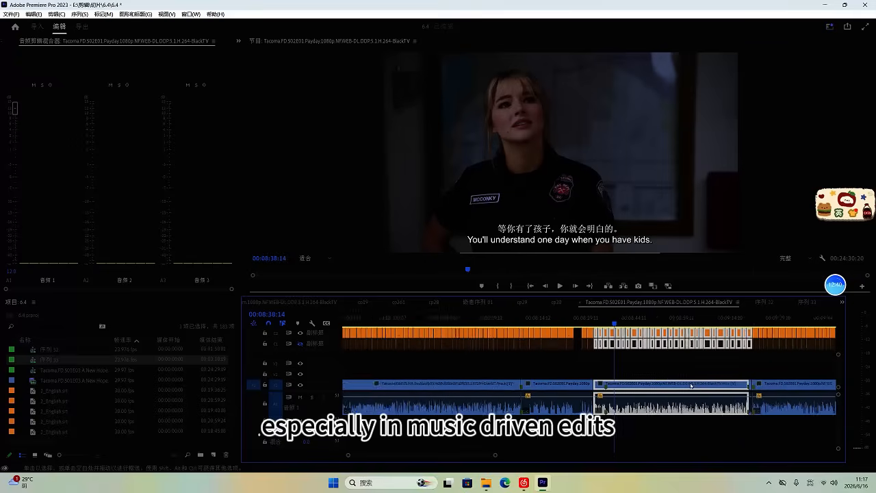
pyautogui.scroll(-1, 690, 335)
pyautogui.click(700, 320)
pyautogui.press('space')
pyautogui.scroll(-2, 658, 370)
pyautogui.scroll(2, 620, 401)
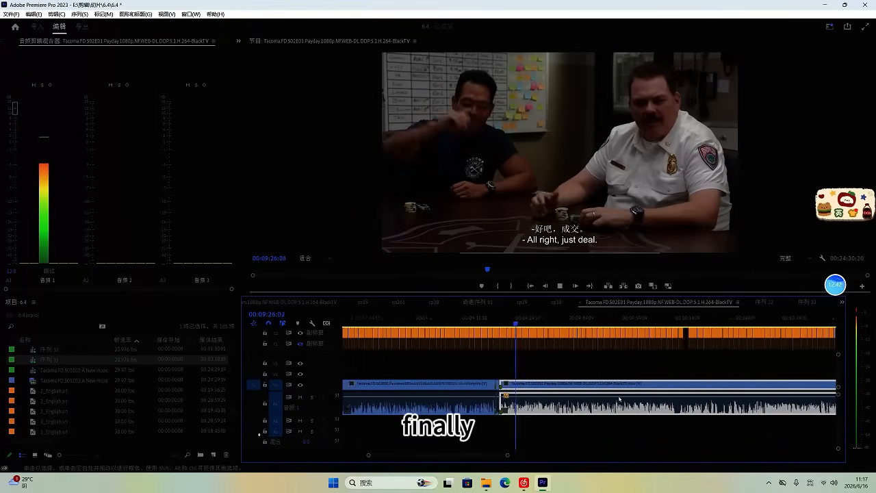
pyautogui.scroll(-3, 620, 401)
pyautogui.scroll(5, 536, 405)
pyautogui.press('space')
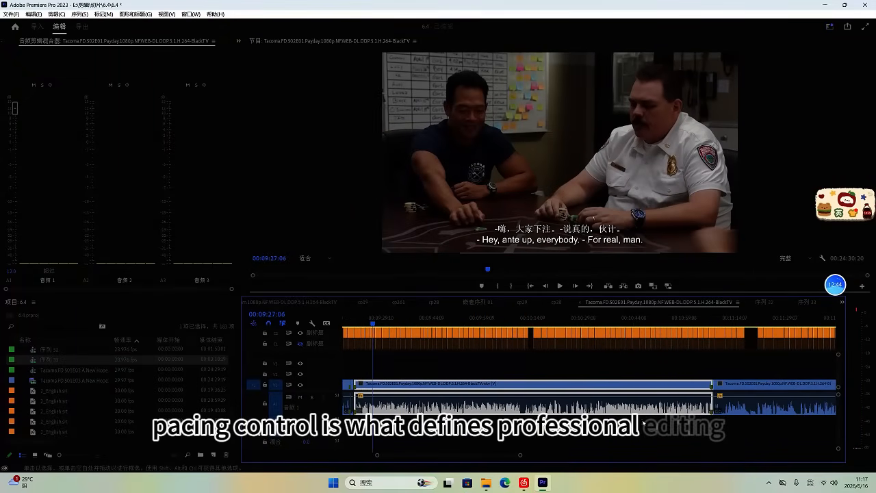
pyautogui.moveTo(713, 417); pyautogui.dragTo(443, 313)
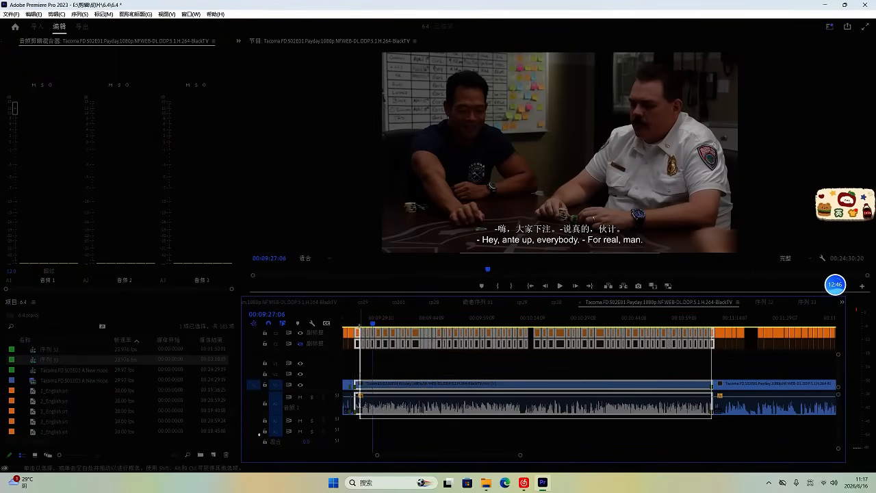
pyautogui.moveTo(359, 326); pyautogui.dragTo(359, 329)
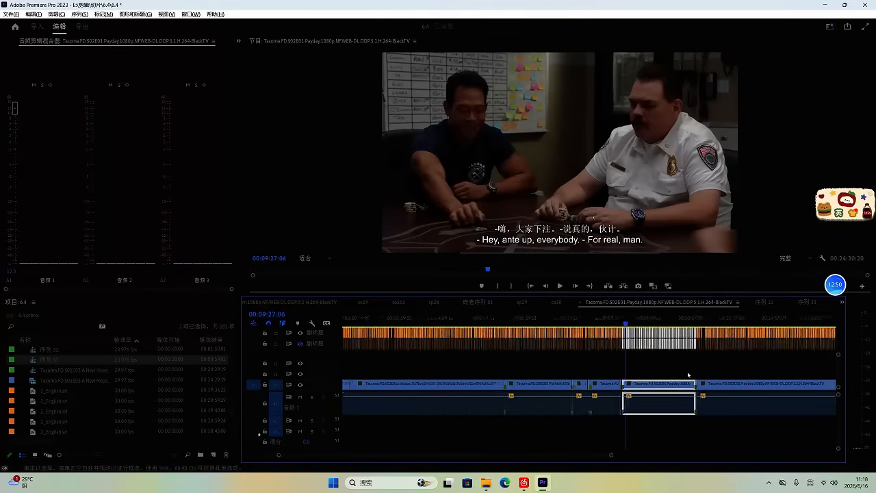
# Step: Skim the episode segments from about 00:14:23 to 00:15:32 to review their content
pyautogui.click(536, 321)
pyautogui.moveTo(537, 322); pyautogui.dragTo(550, 323)
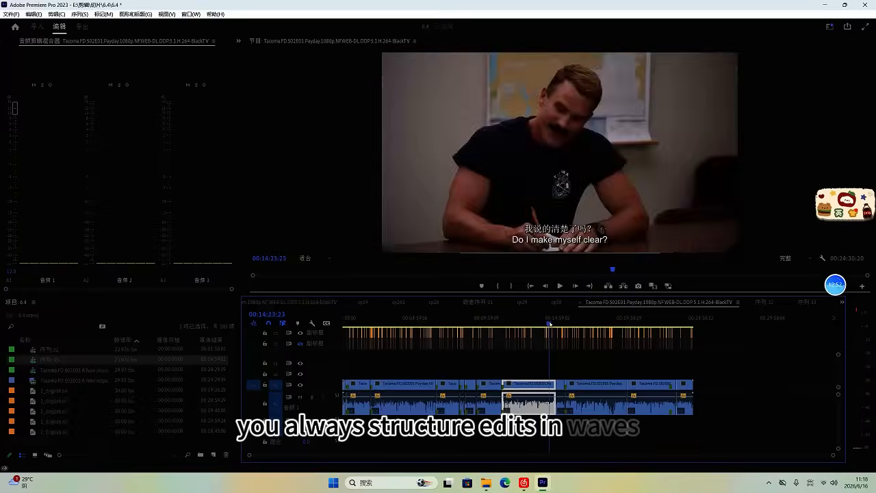
pyautogui.press('space')
pyautogui.scroll(5, 550, 383)
pyautogui.scroll(5, 585, 388)
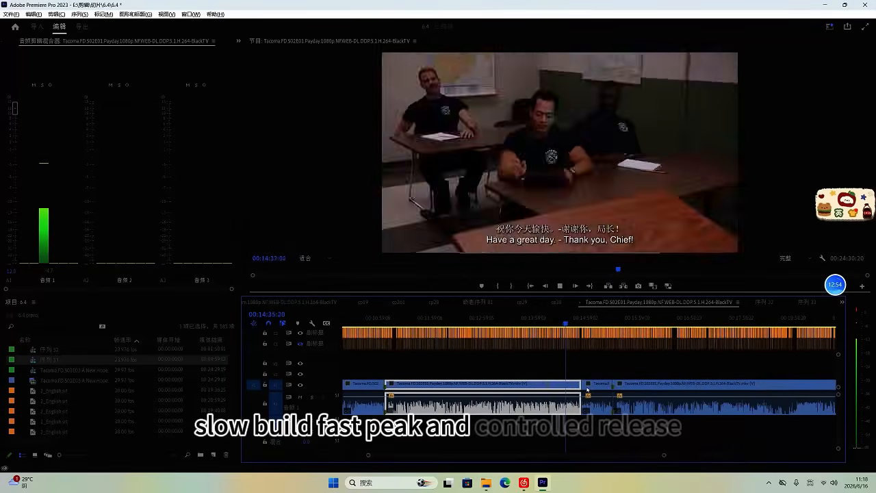
pyautogui.press('space')
pyautogui.moveTo(575, 323); pyautogui.dragTo(692, 326)
pyautogui.click(714, 385)
pyautogui.press('space')
pyautogui.scroll(3, 714, 386)
pyautogui.press('space')
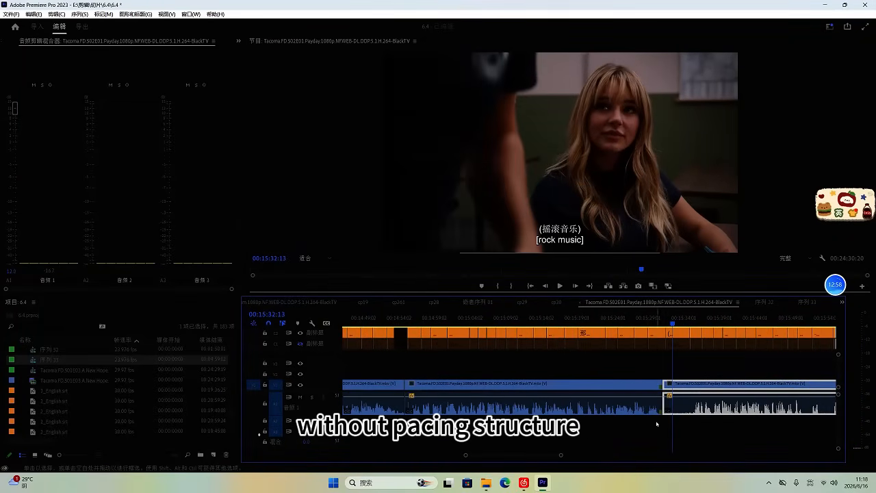
# Step: Copy the episode segment just before 00:15:32 with its subtitles and paste it after the third clip in the new sequence
pyautogui.moveTo(658, 427); pyautogui.dragTo(417, 332)
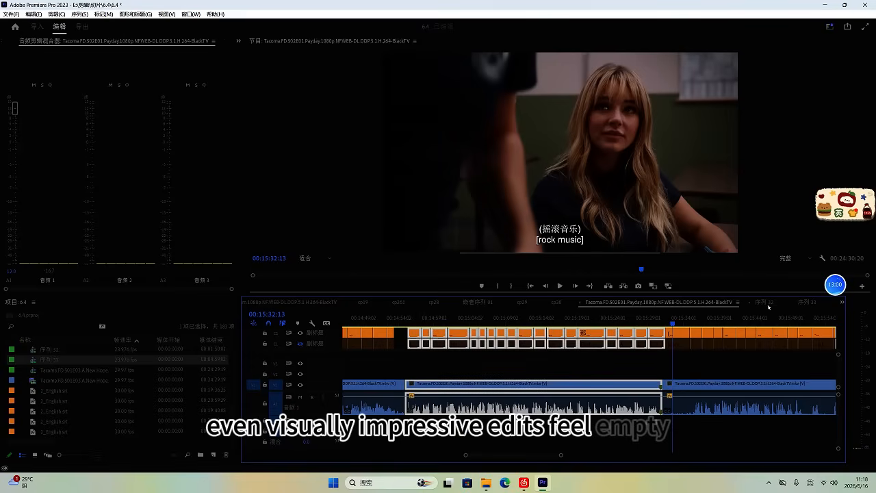
pyautogui.click(808, 302)
pyautogui.click(602, 322)
pyautogui.hotkey('ctrl', 'v')
pyautogui.scroll(-3, 632, 370)
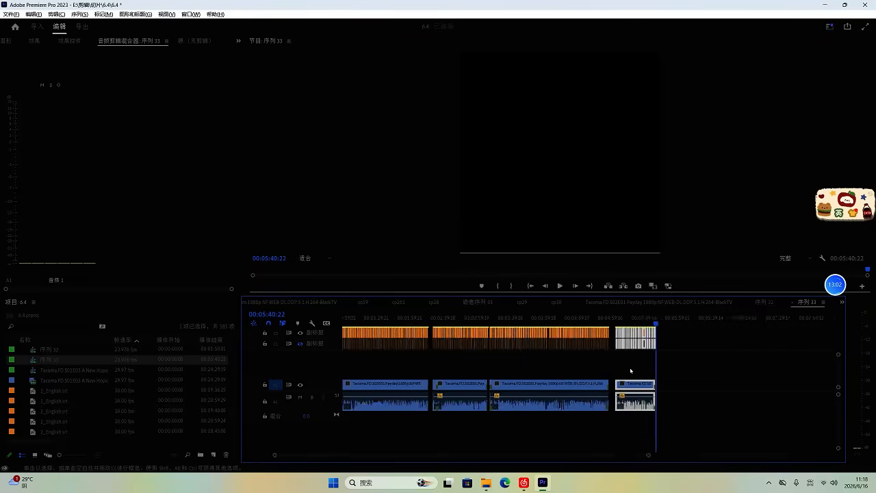
# Step: Delete the empty gap before the first clip of the new sequence and return the playhead to 00:00:00:00
pyautogui.scroll(-3, 631, 371)
pyautogui.click(359, 336)
pyautogui.press('Delete')
pyautogui.press('Home')
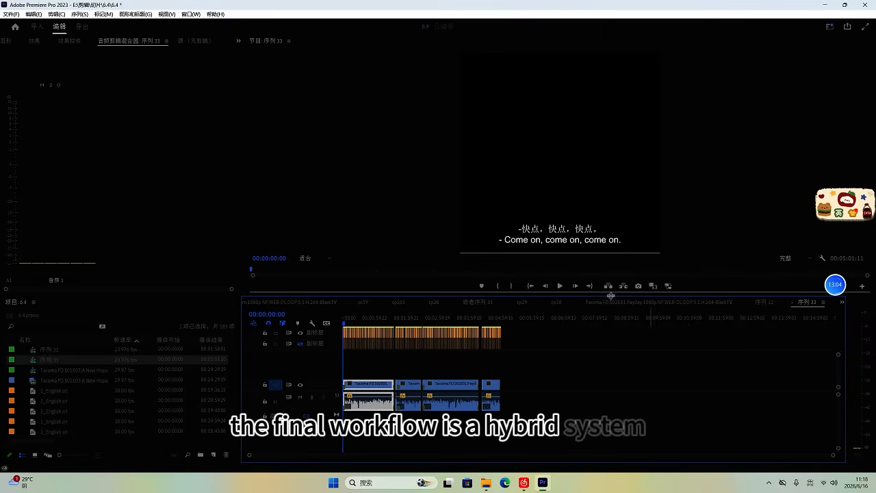
# Step: Play the new sequence from the start and ripple-trim the opening frames of the first clip
pyautogui.press('space')
pyautogui.scroll(4, 503, 388)
pyautogui.press('q')
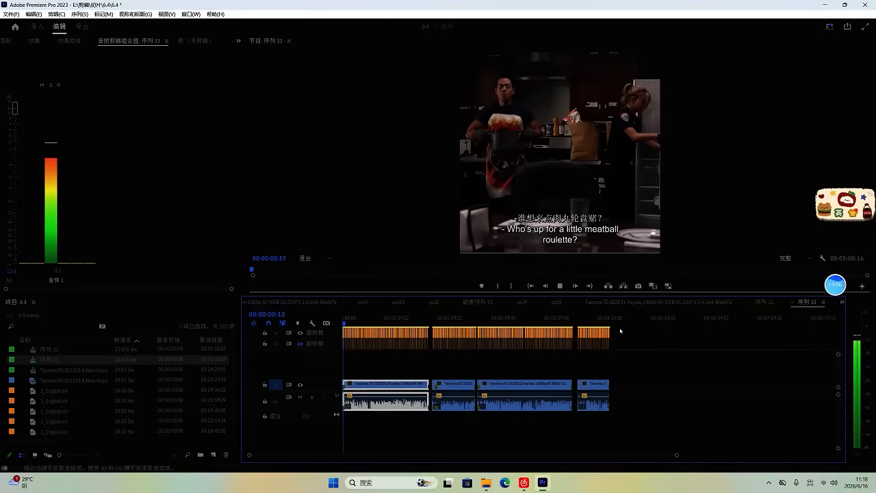
# Step: Copy the long episode segment around 00:23:11 with its subtitles into a new sequence
pyautogui.click(646, 308)
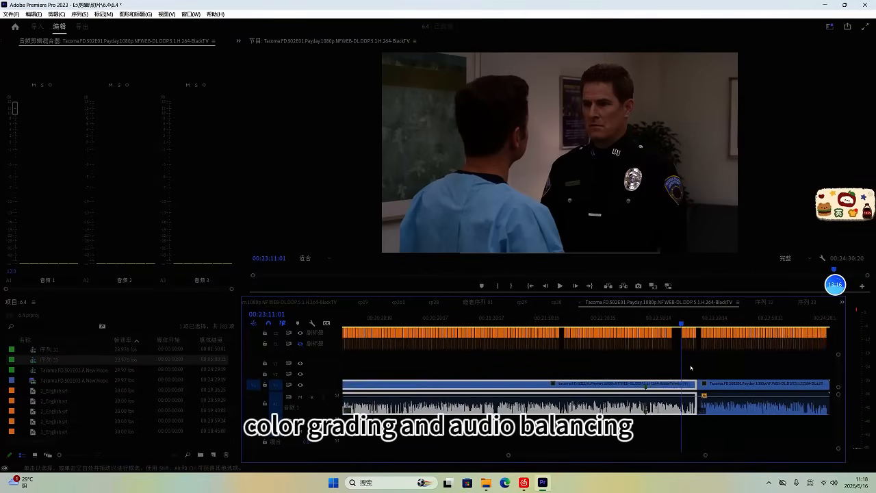
pyautogui.scroll(2, 691, 369)
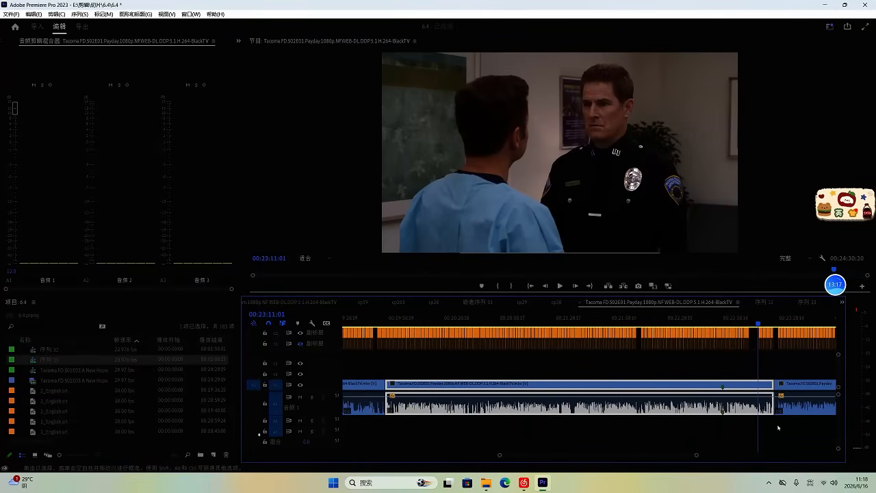
pyautogui.moveTo(772, 420); pyautogui.dragTo(532, 313)
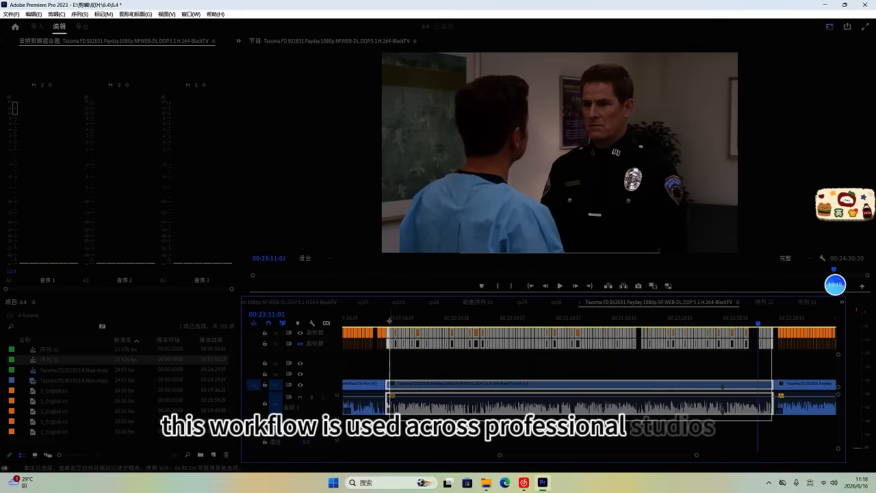
pyautogui.moveTo(386, 326); pyautogui.dragTo(389, 327)
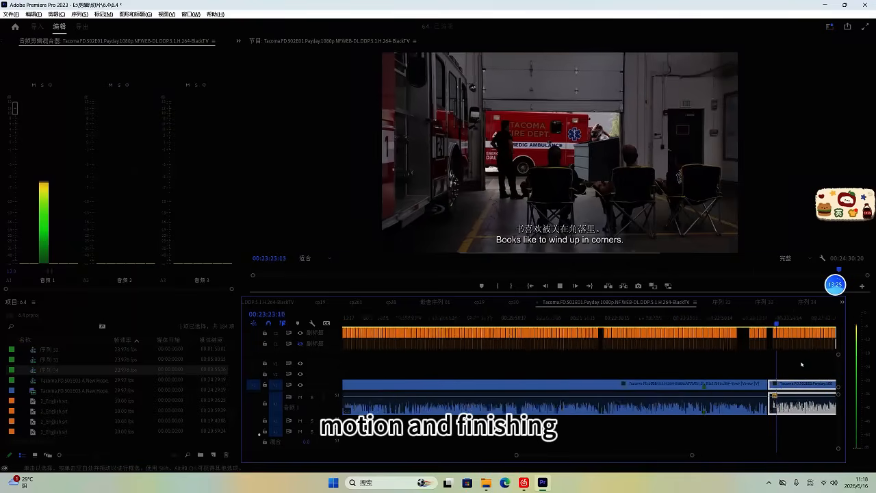
# Step: Play the last episode segment from about 00:23:23 through to the end of the episode to review it
pyautogui.scroll(5, 802, 364)
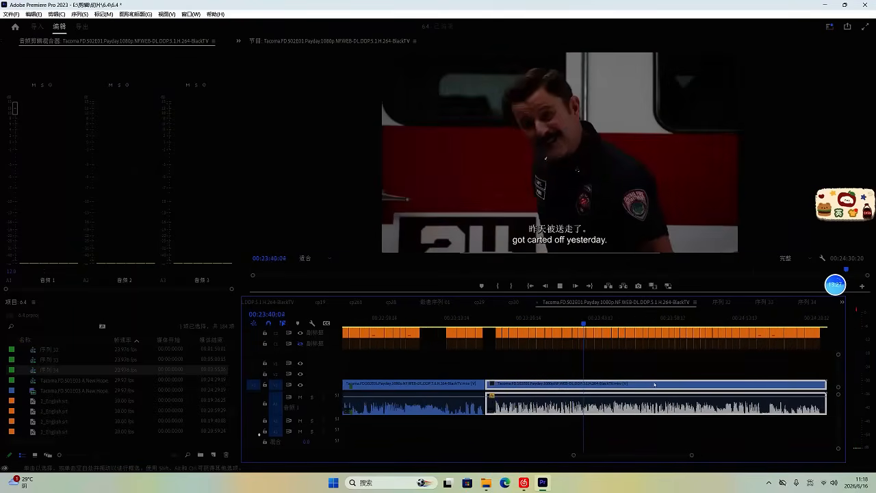
pyautogui.scroll(3, 655, 385)
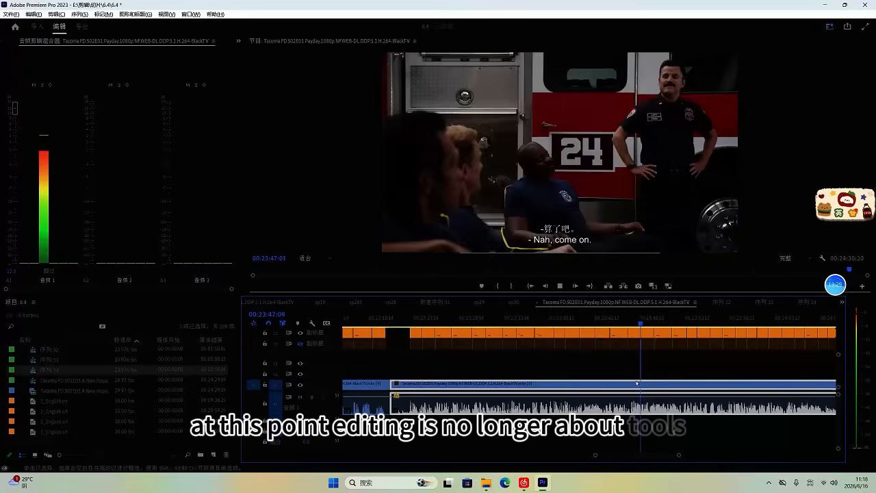
pyautogui.scroll(3, 639, 383)
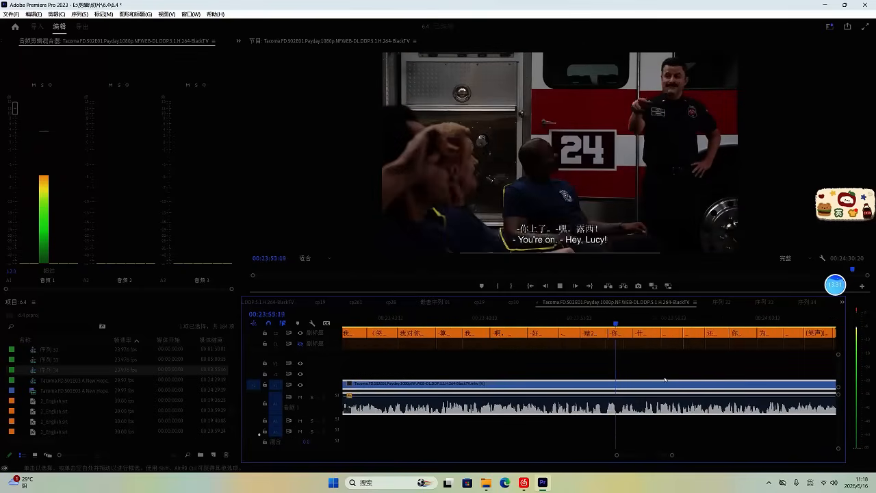
pyautogui.scroll(-3, 665, 380)
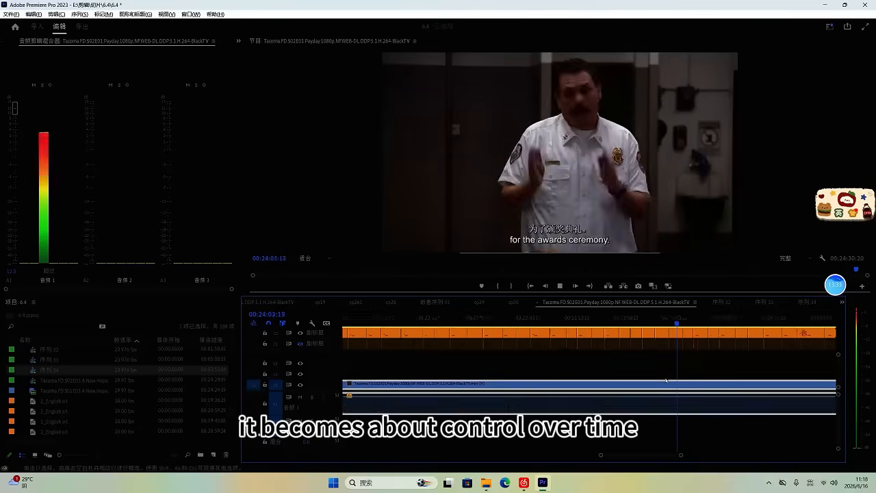
pyautogui.scroll(-1, 704, 382)
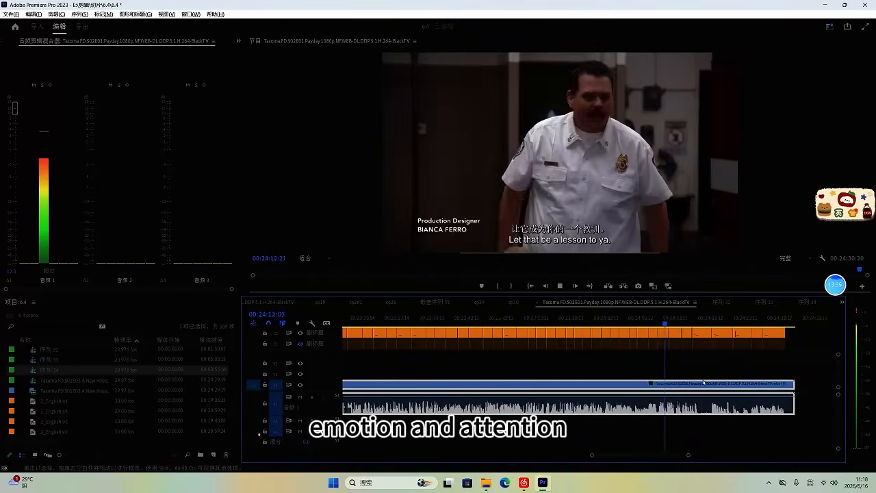
pyautogui.scroll(-2, 703, 382)
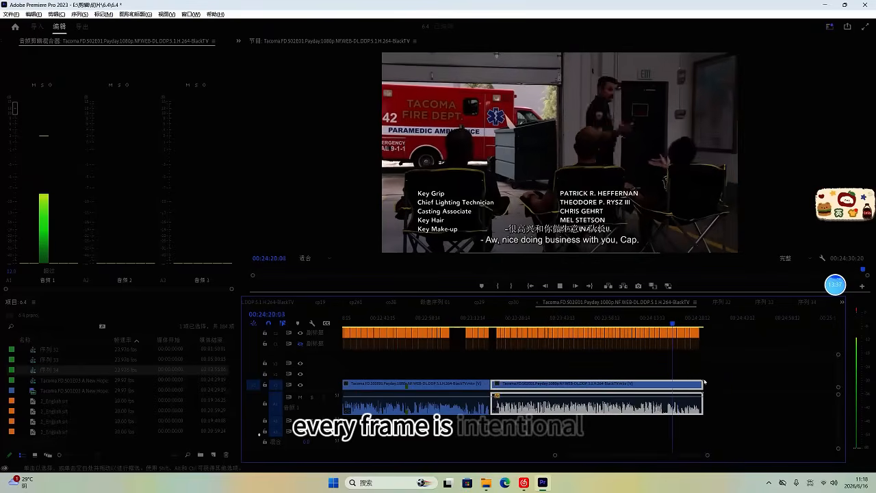
pyautogui.scroll(-4, 700, 380)
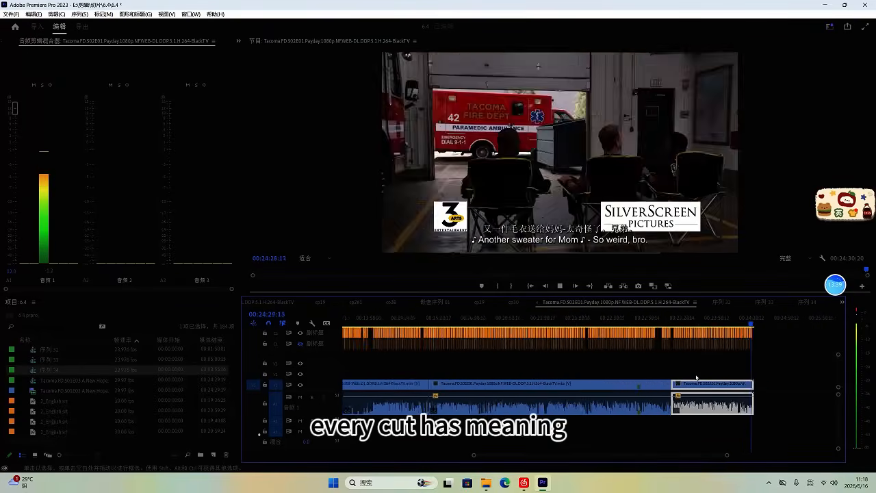
pyautogui.scroll(-6, 696, 377)
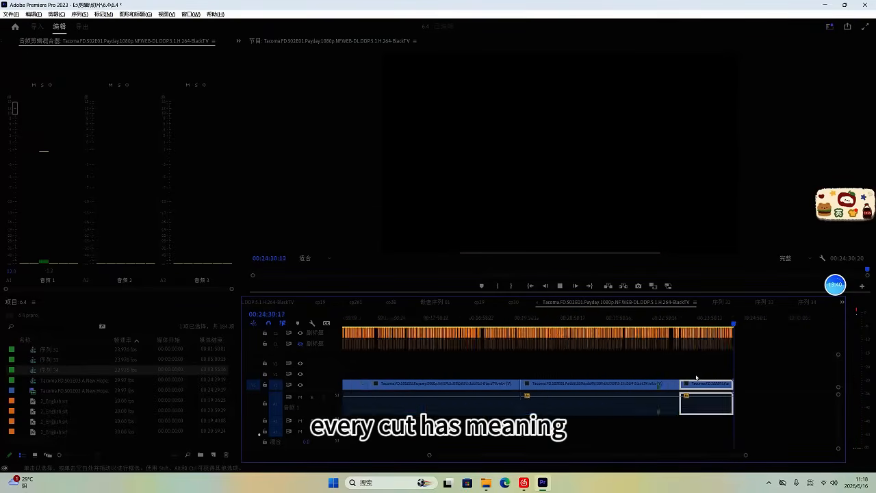
# Step: Delete the empty gap before the clip in 序列 32 and play that sequence from the start
pyautogui.click(378, 323)
pyautogui.moveTo(354, 318); pyautogui.dragTo(367, 319)
pyautogui.click(722, 300)
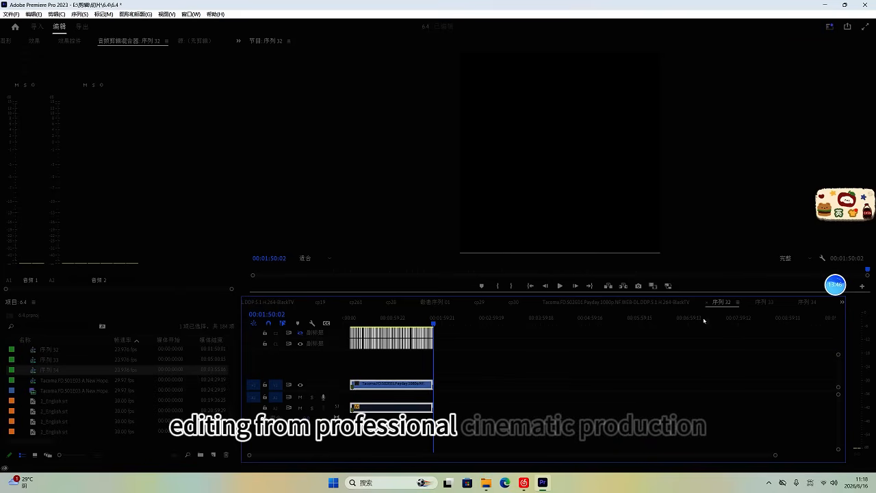
pyautogui.click(346, 386)
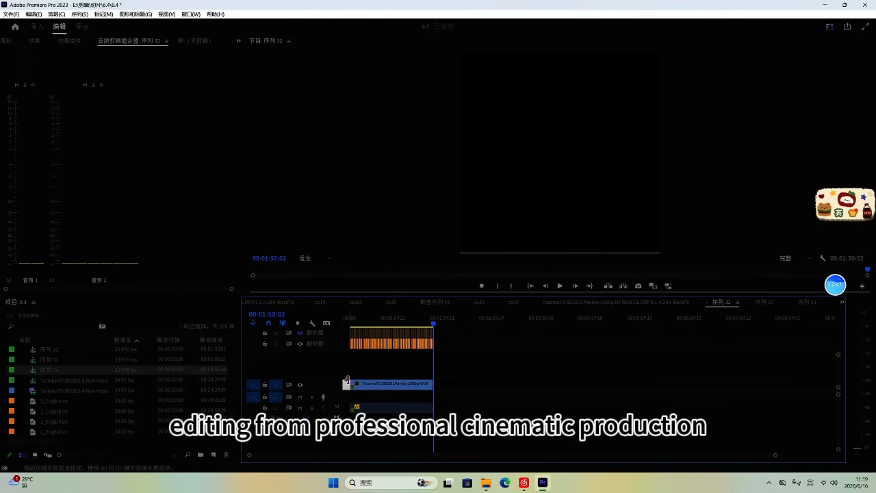
pyautogui.press('Delete')
pyautogui.press('space')
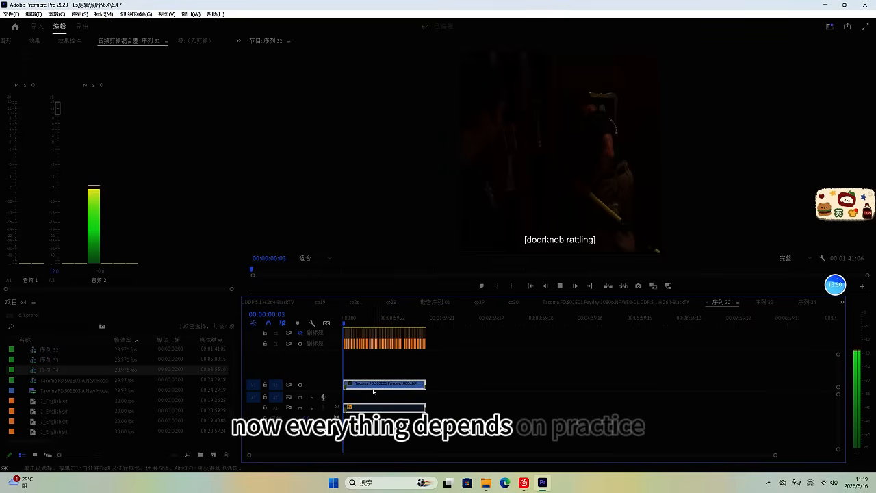
# Step: Delete the empty audio track in 序列 32 and show the upper, bilingual subtitle track
pyautogui.scroll(1, 374, 392)
pyautogui.scroll(2, 337, 409)
pyautogui.press('space')
pyautogui.rightClick(338, 396)
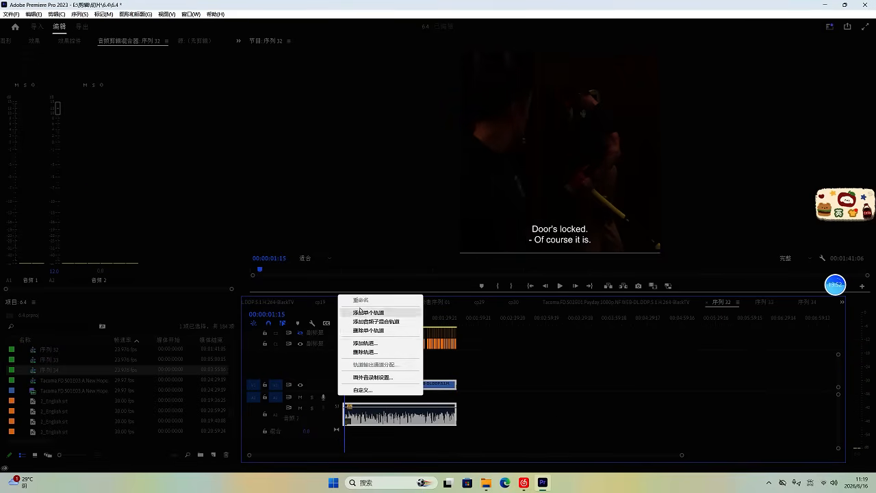
pyautogui.click(370, 331)
pyautogui.click(300, 333)
pyautogui.press('space')
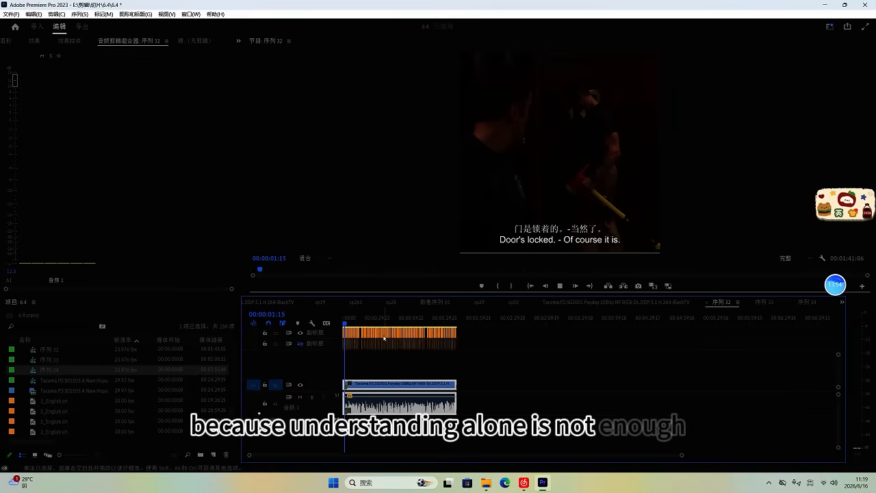
# Step: Skim the clip in 序列 32 and place the playhead at its end
pyautogui.press('=')
pyautogui.press('=')
pyautogui.moveTo(349, 323); pyautogui.dragTo(541, 366)
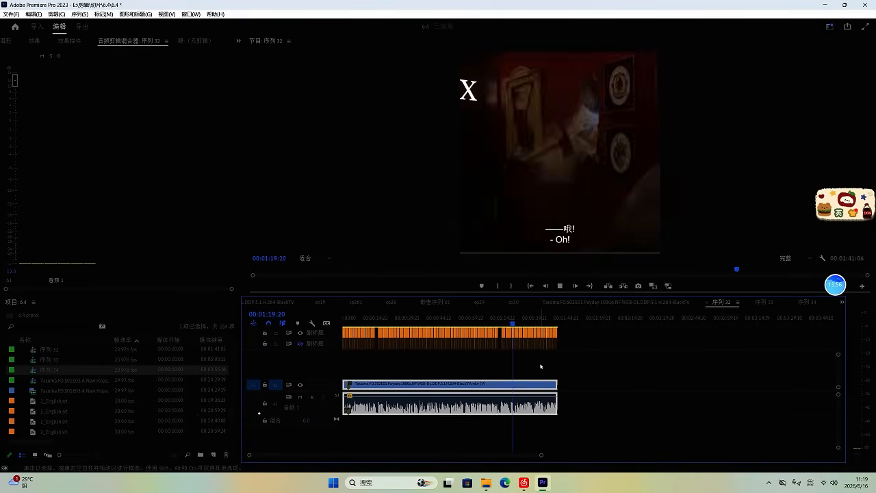
pyautogui.press('space')
pyautogui.press('=')
pyautogui.click(562, 324)
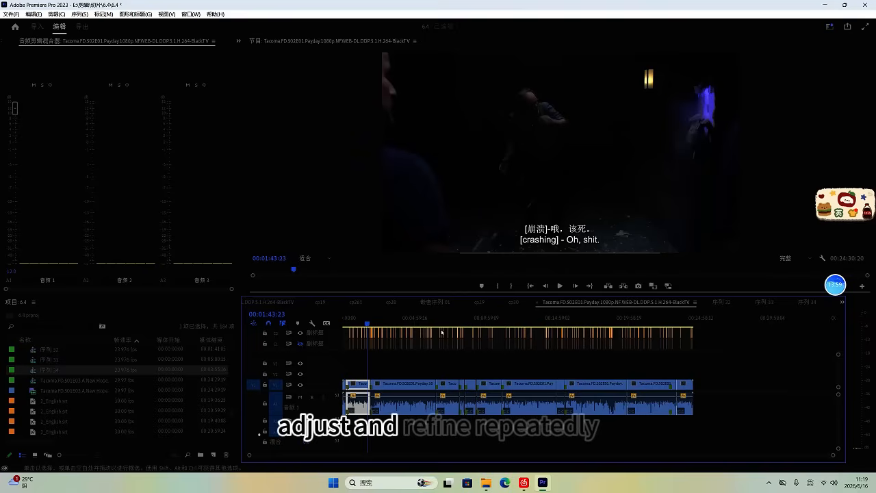
# Step: Copy the meatball-eating episode segment around 00:07:34 with its subtitles and paste it after the first clip in 序列 32
pyautogui.click(441, 318)
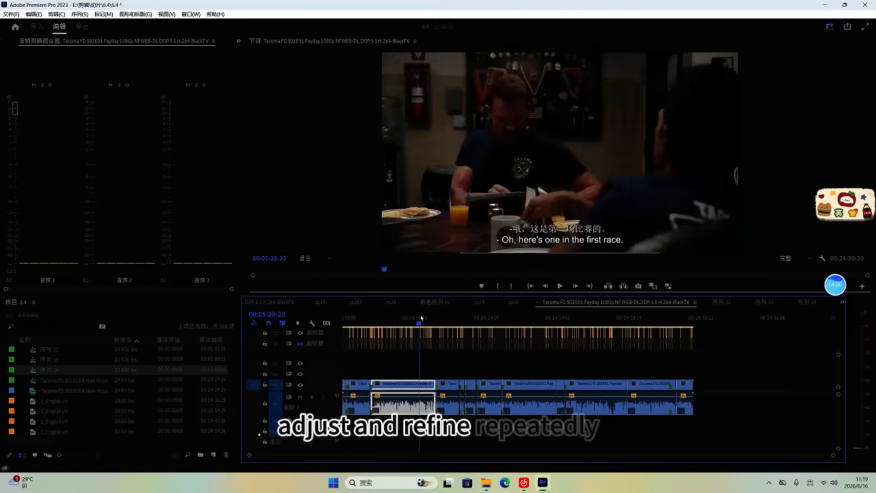
pyautogui.scroll(6, 445, 354)
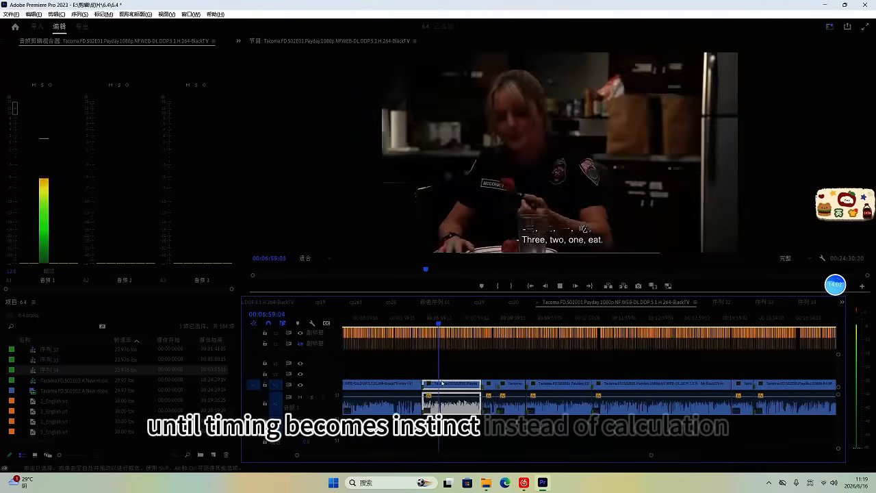
pyautogui.scroll(4, 437, 386)
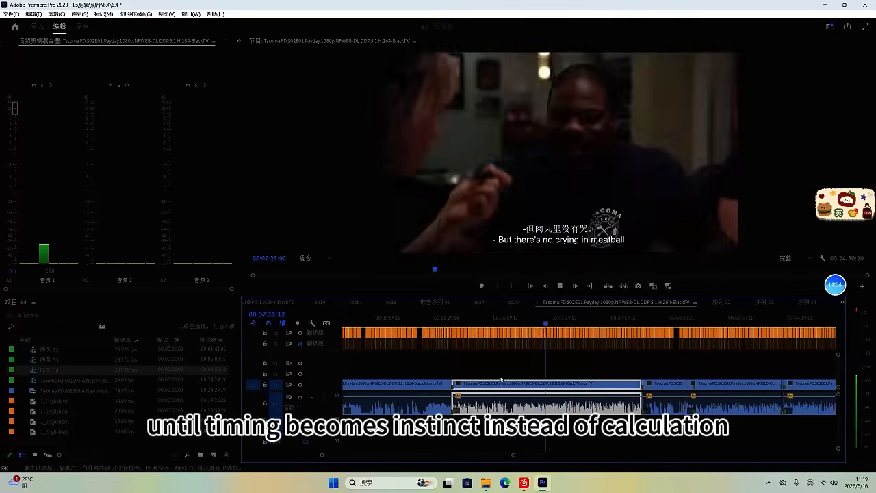
pyautogui.scroll(4, 628, 377)
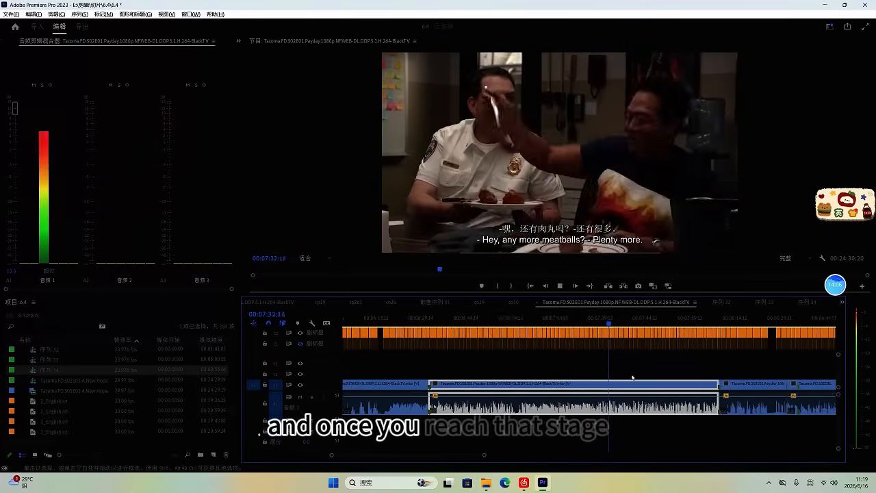
pyautogui.scroll(-2, 632, 377)
pyautogui.moveTo(701, 422); pyautogui.dragTo(465, 348)
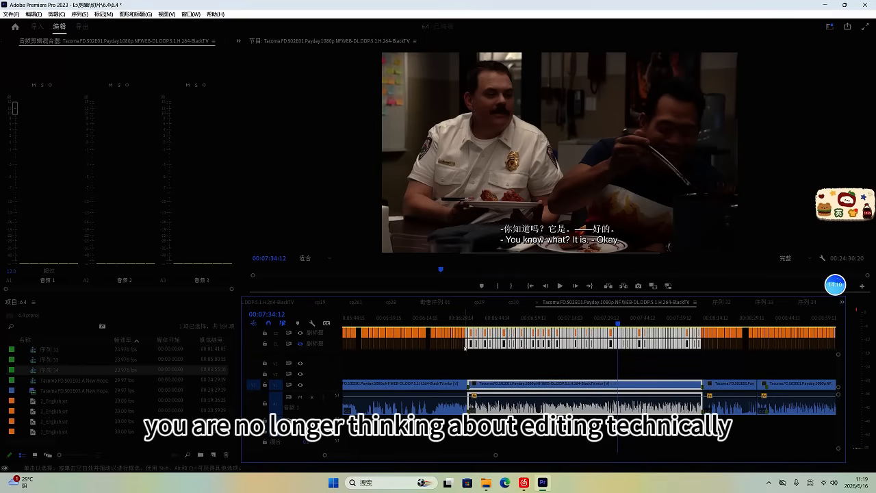
pyautogui.click(733, 303)
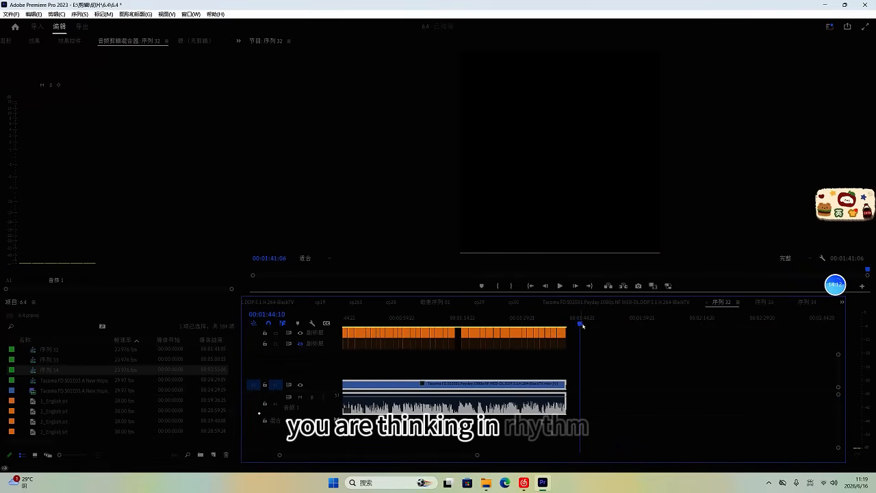
# Step: Review the episode segment from about 00:08:42 to 00:09:09
pyautogui.click(617, 303)
pyautogui.scroll(-3, 677, 399)
pyautogui.moveTo(689, 322); pyautogui.dragTo(716, 323)
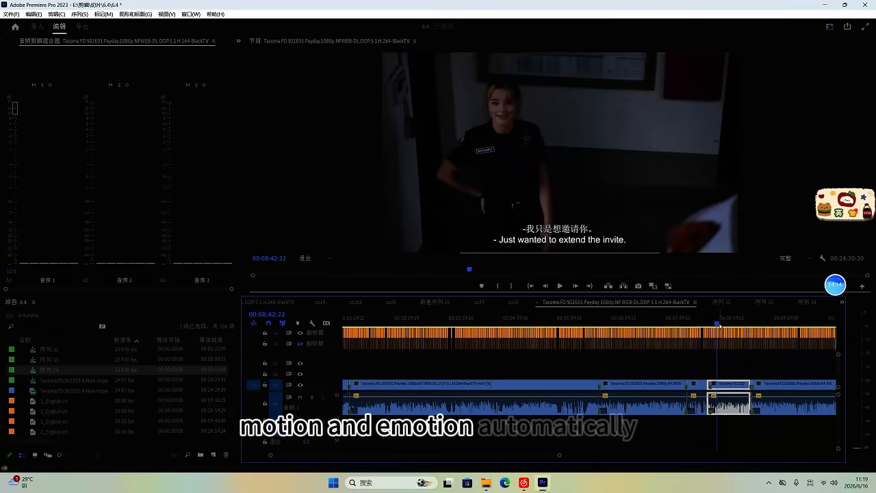
pyautogui.scroll(-2, 655, 378)
pyautogui.scroll(3, 654, 382)
pyautogui.press('space')
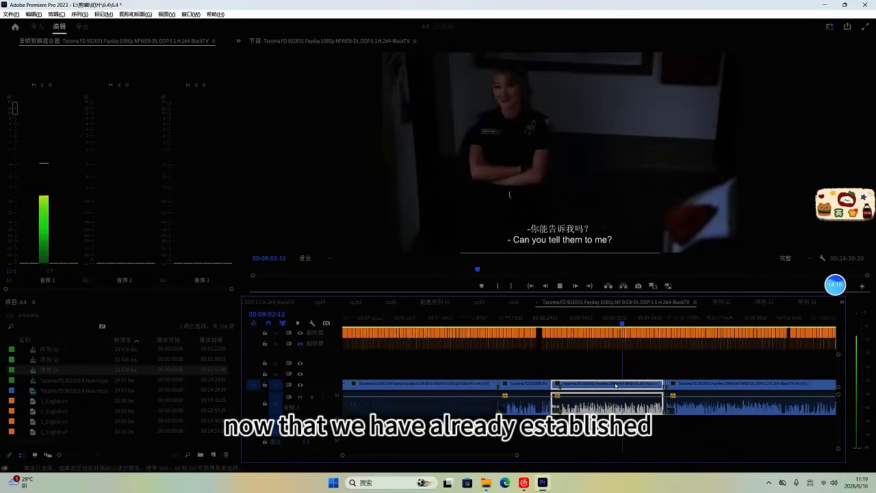
pyautogui.scroll(3, 613, 368)
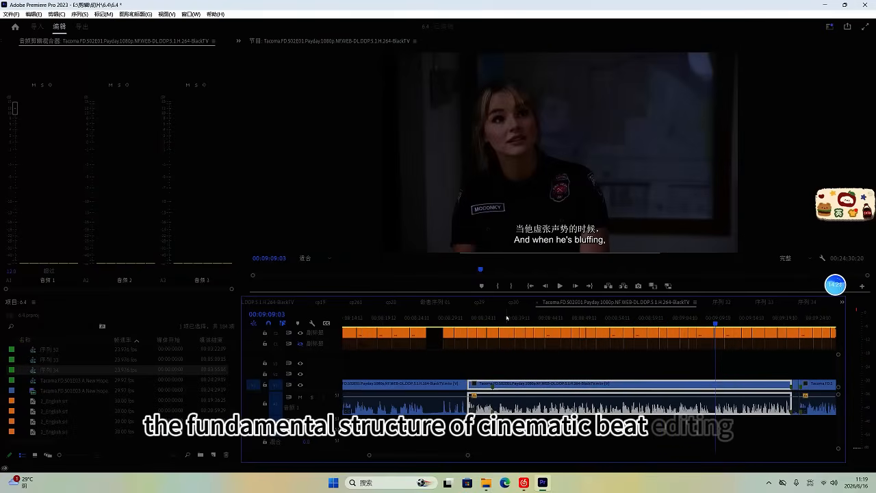
# Step: Replay the segment from about 00:08:45 to find the cut point and split the episode at 00:08:55:01
pyautogui.moveTo(506, 319); pyautogui.dragTo(544, 327)
pyautogui.press('space')
pyautogui.scroll(2, 581, 374)
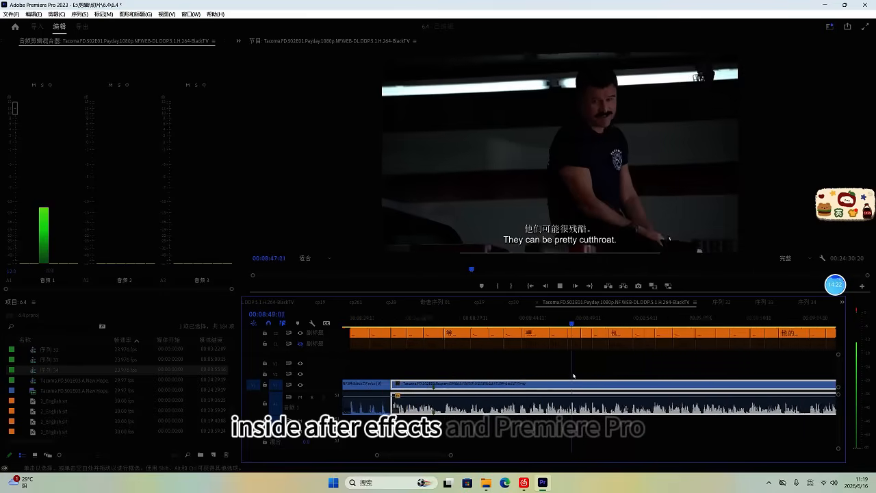
pyautogui.scroll(2, 603, 375)
pyautogui.scroll(2, 612, 374)
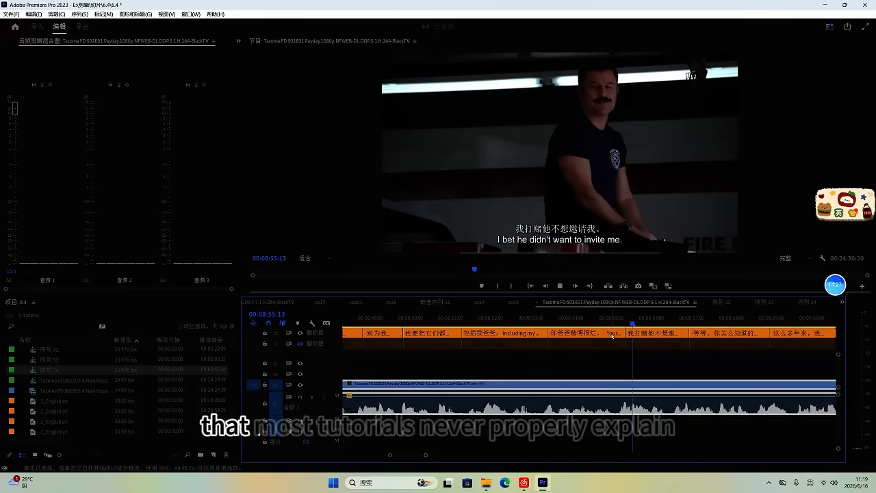
pyautogui.click(613, 317)
pyautogui.hotkey('ctrl', 'k')
# Step: Copy the segment ending at 00:08:55:01 with its subtitles and paste it after the existing clips in 序列 32
pyautogui.scroll(-5, 616, 370)
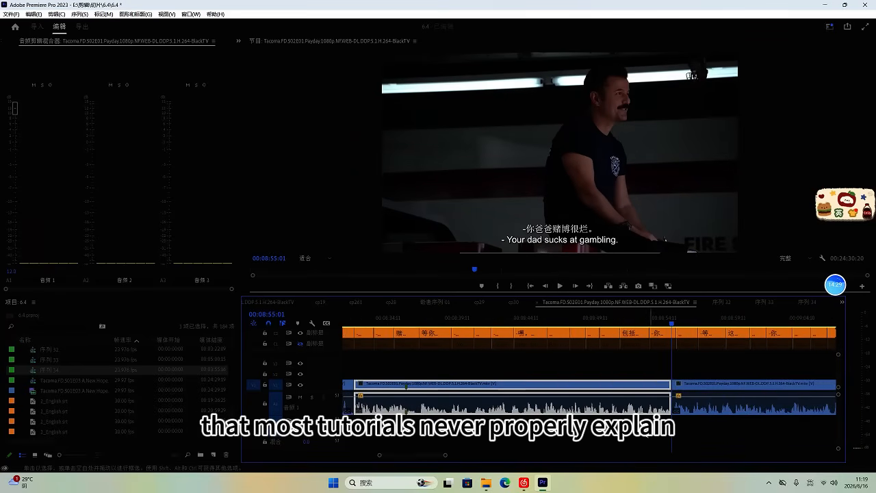
pyautogui.moveTo(675, 371); pyautogui.dragTo(369, 333)
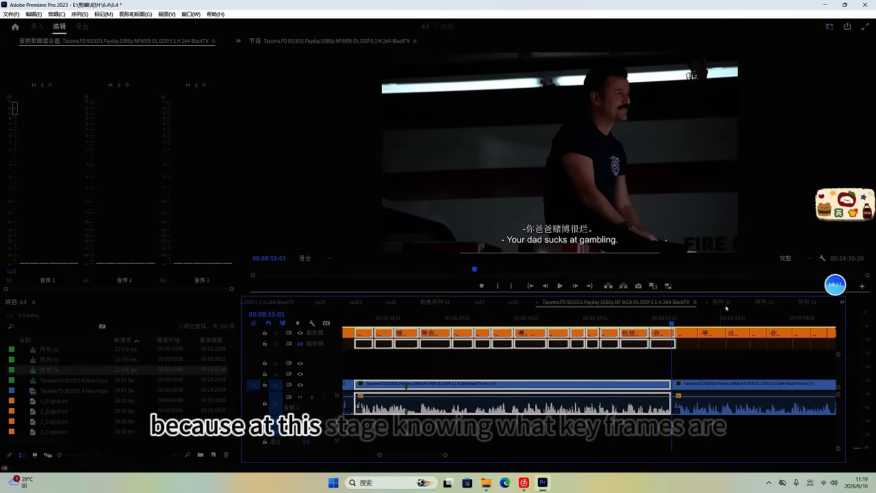
pyautogui.click(724, 303)
pyautogui.hotkey('ctrl', 'v')
# Step: Return to the episode sequence and skim from 00:08:55 to about 00:10:43 for the next segment
pyautogui.click(620, 303)
pyautogui.scroll(-4, 634, 346)
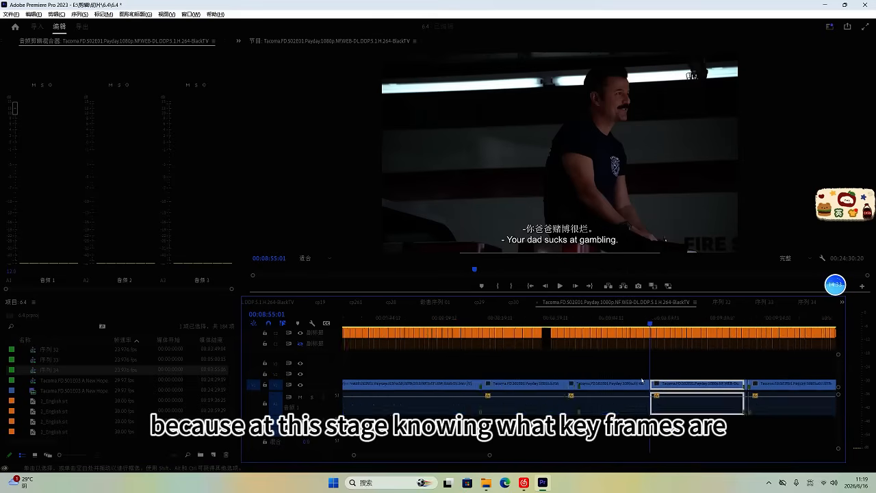
pyautogui.scroll(-3, 381, 361)
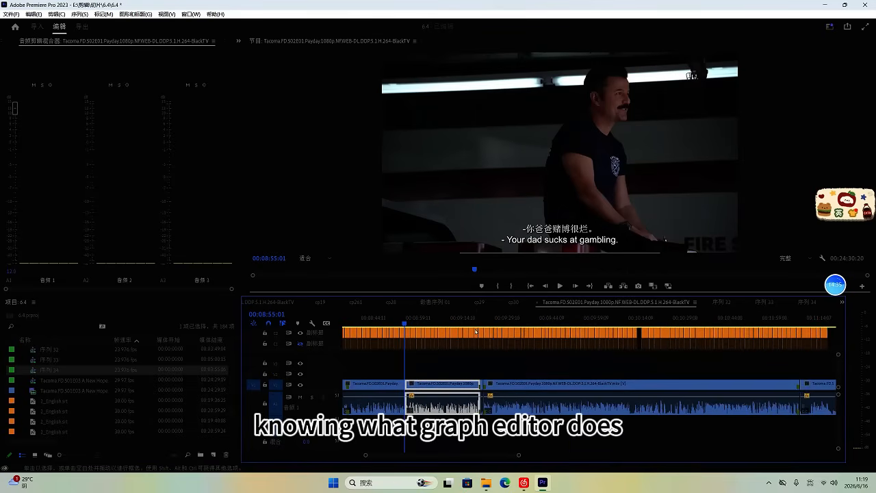
pyautogui.moveTo(487, 321); pyautogui.dragTo(726, 361)
pyautogui.scroll(-2, 719, 362)
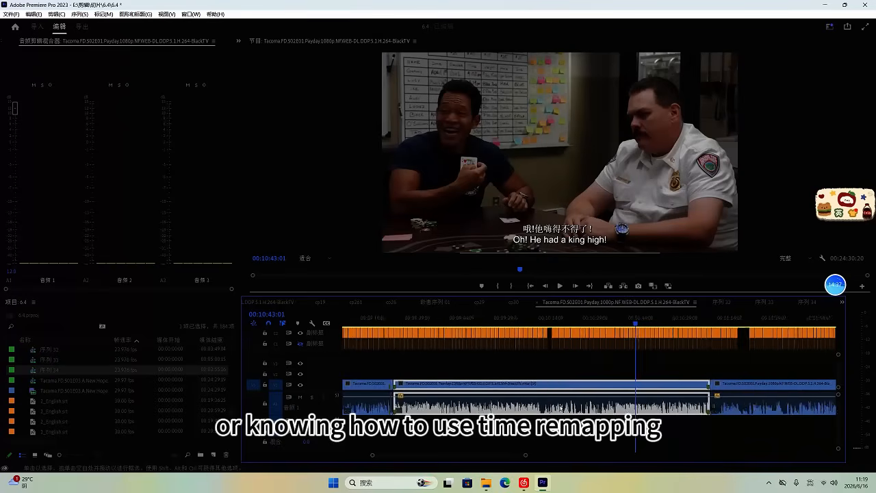
# Step: Skim the episode from 00:10:43 to about 00:14:05 to find the next scene change
pyautogui.press('-')
pyautogui.moveTo(601, 323); pyautogui.dragTo(670, 337)
pyautogui.scroll(-7, 657, 338)
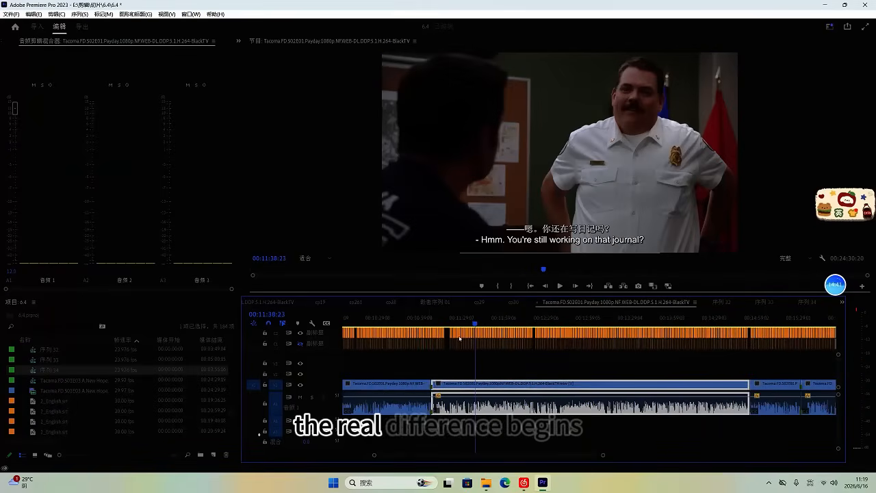
pyautogui.moveTo(437, 322); pyautogui.dragTo(468, 331)
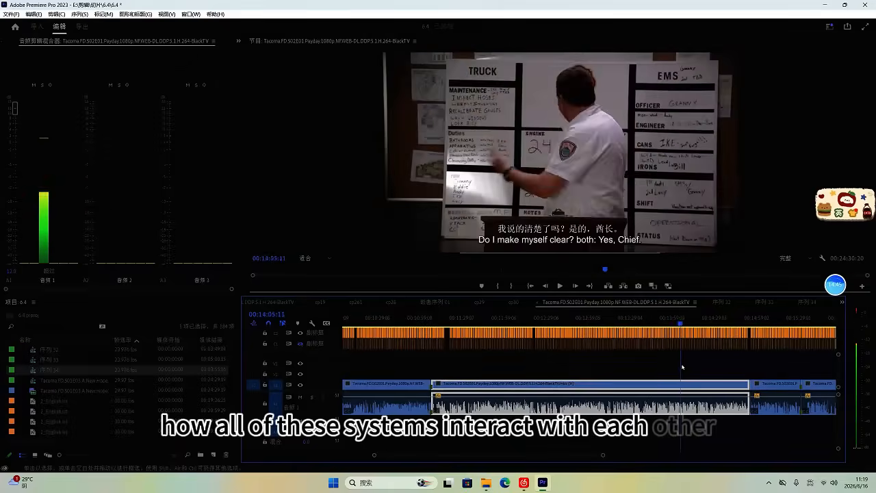
# Step: Replay the scene from about 00:13:31 and split the episode at 00:13:48:10
pyautogui.scroll(3, 618, 385)
pyautogui.press('space')
pyautogui.scroll(-2, 589, 391)
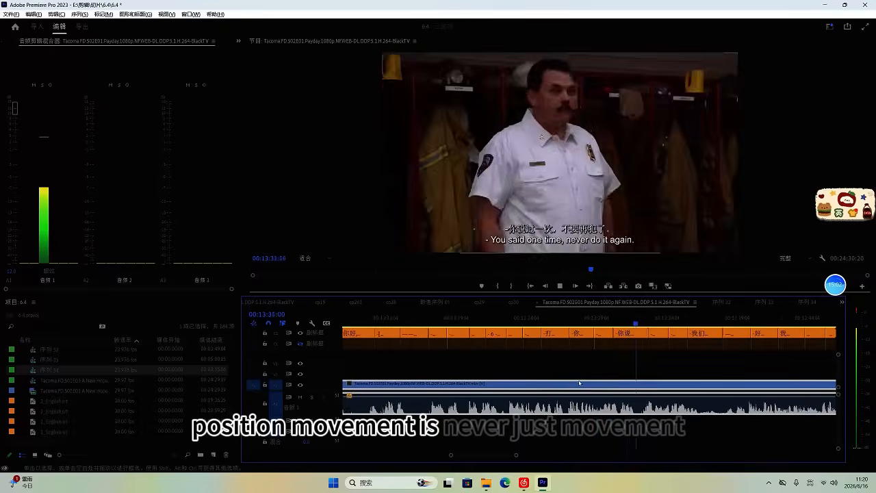
pyautogui.press('space')
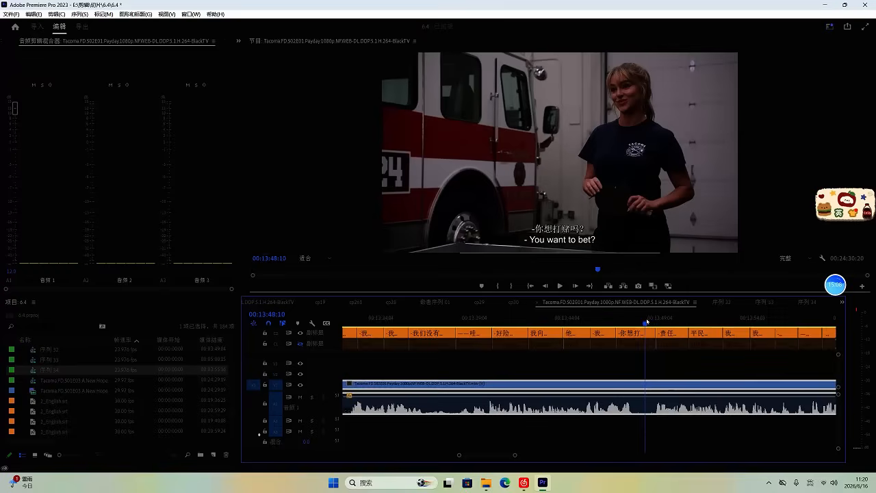
pyautogui.press('space')
pyautogui.hotkey('ctrl', 'k')
pyautogui.scroll(-3, 668, 395)
pyautogui.scroll(2, 675, 399)
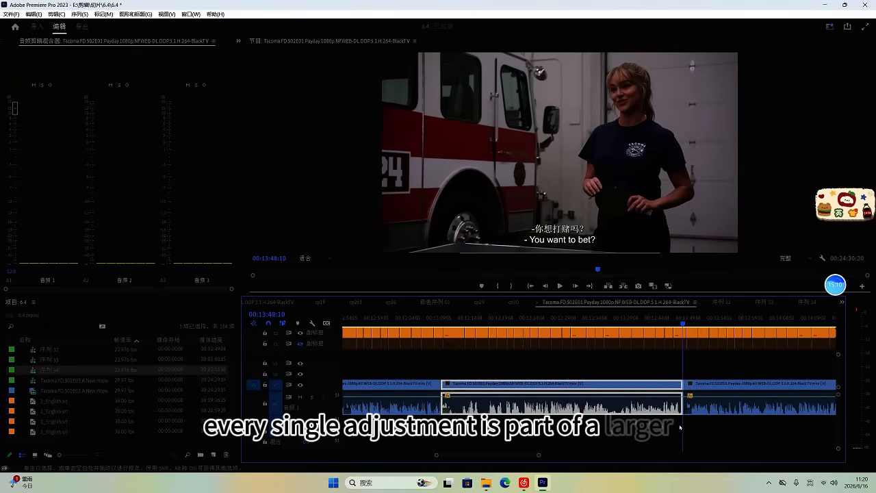
# Step: Select the segment ending at 00:13:48:10 with its subtitles, and skim 序列 32 and 序列 33 for its insertion point
pyautogui.moveTo(681, 428); pyautogui.dragTo(451, 328)
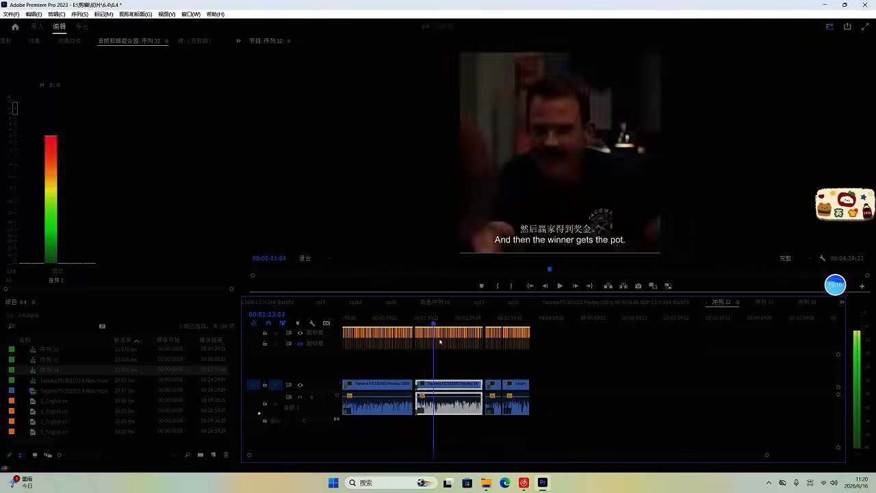
pyautogui.moveTo(441, 342); pyautogui.dragTo(521, 351)
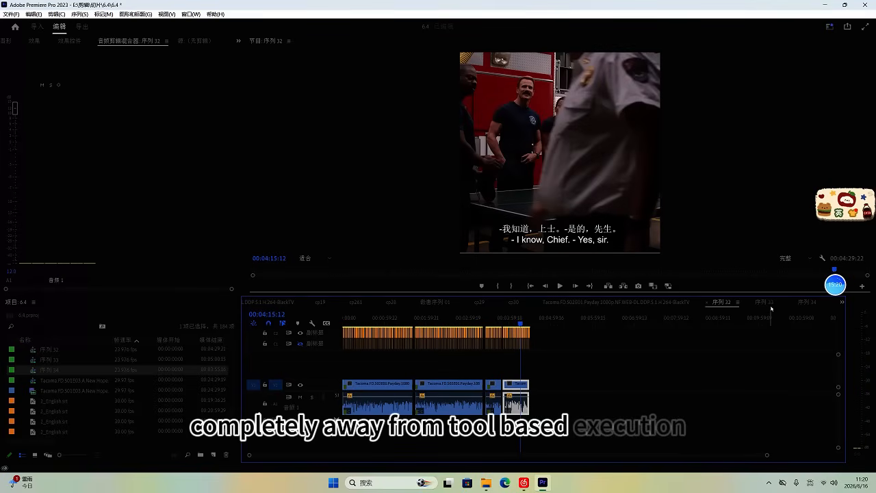
pyautogui.click(765, 303)
pyautogui.moveTo(362, 318); pyautogui.dragTo(580, 351)
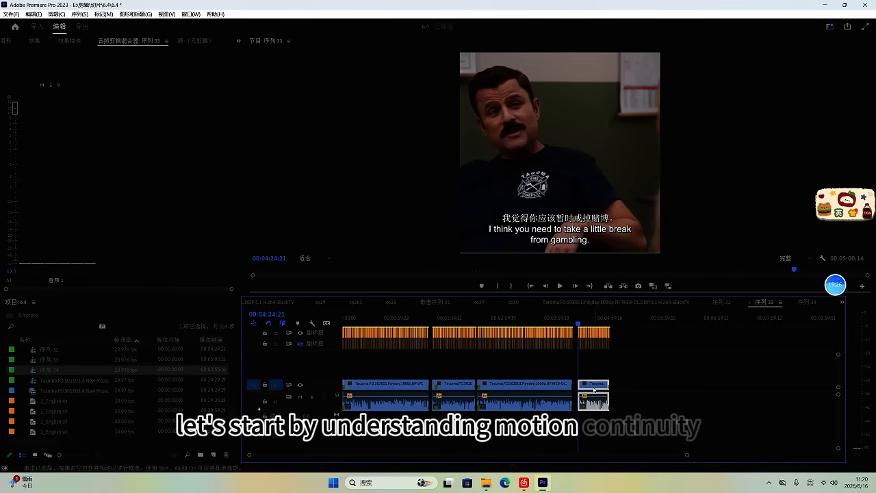
# Step: Shift the last clip of 序列 33 with its subtitles to a later time to open a gap after 00:04:24:21, and save the project
pyautogui.moveTo(581, 383); pyautogui.dragTo(611, 389)
pyautogui.hotkey('ctrl', 'z')
pyautogui.scroll(5, 602, 382)
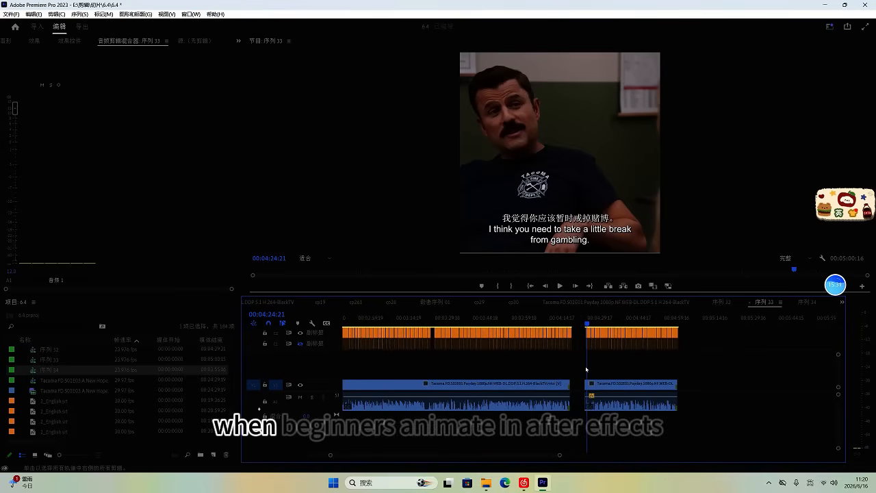
pyautogui.moveTo(579, 338); pyautogui.dragTo(738, 343)
pyautogui.scroll(-5, 685, 372)
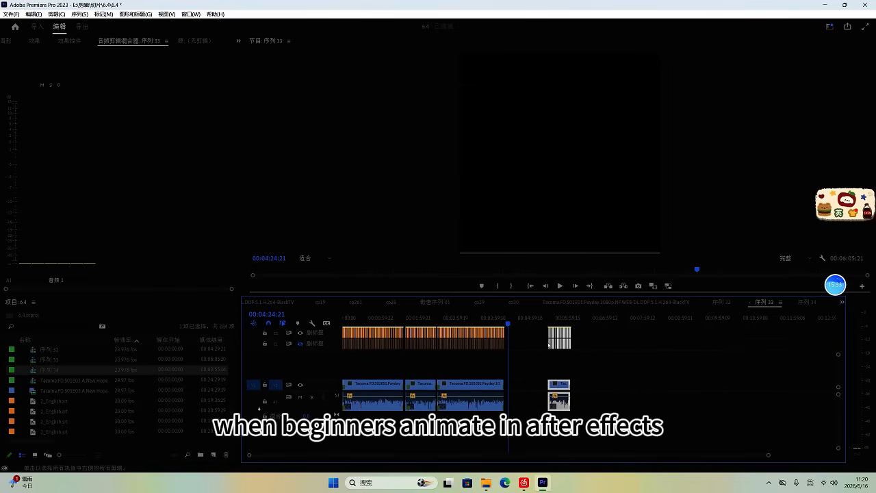
pyautogui.moveTo(536, 341); pyautogui.dragTo(585, 347)
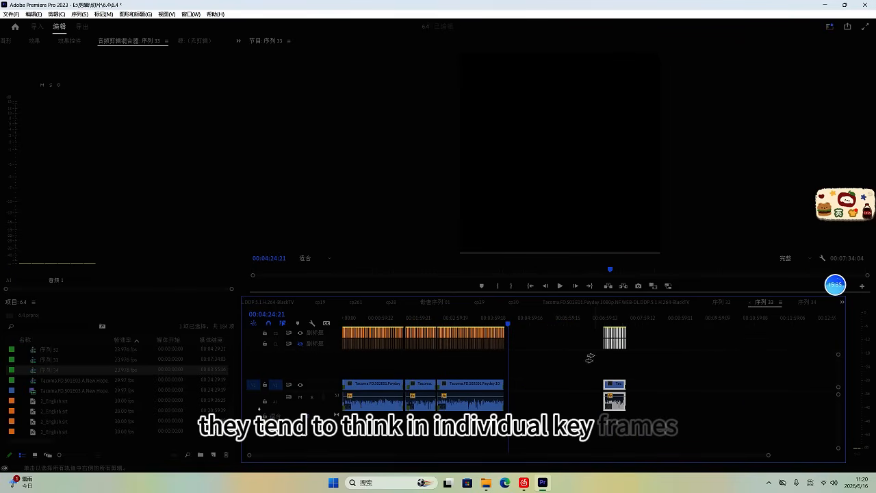
pyautogui.hotkey('ctrl', 's')
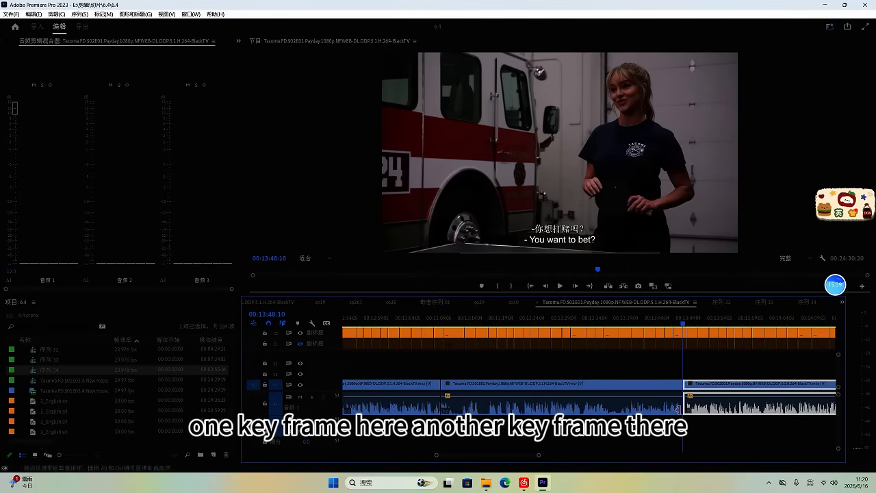
# Step: Copy the episode segment ending at 00:13:48:10 with its subtitles, paste it before the last clip in 序列 33, and save
pyautogui.moveTo(686, 418); pyautogui.dragTo(450, 333)
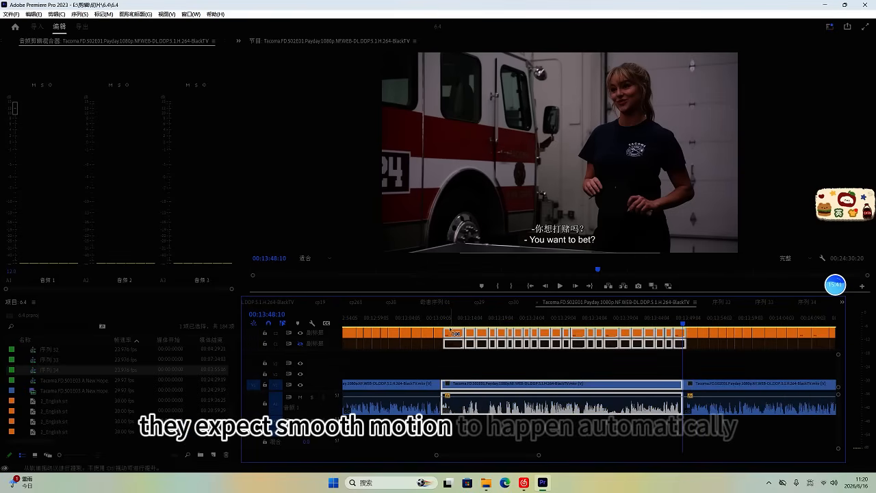
pyautogui.click(722, 302)
pyautogui.click(764, 302)
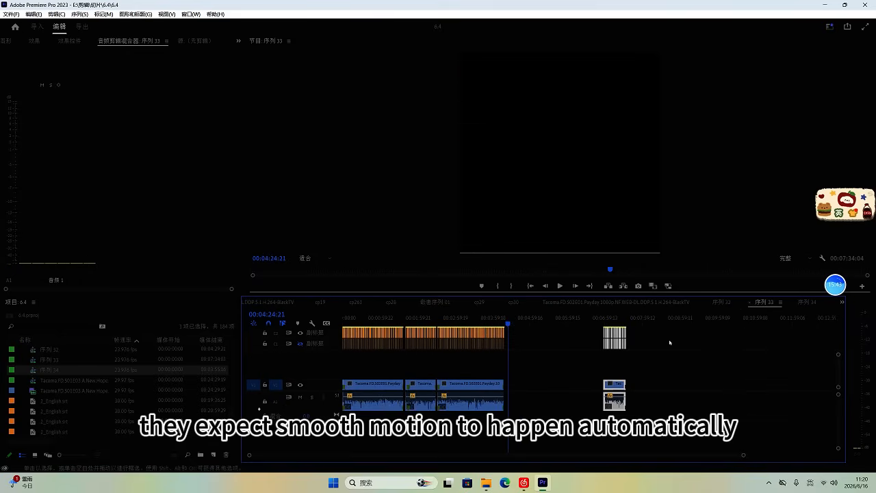
pyautogui.hotkey('ctrl', 's')
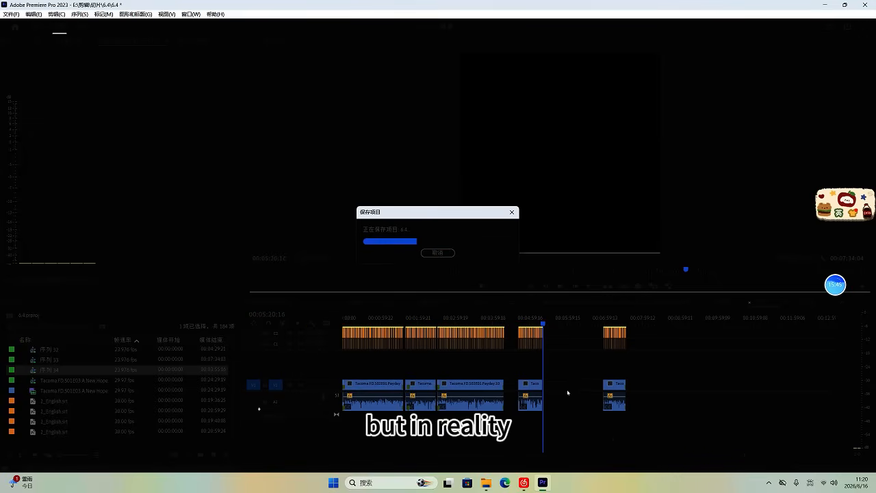
# Step: Close the gaps around the pasted clip in 序列 33 and save the project
pyautogui.click(571, 390)
pyautogui.press('Delete')
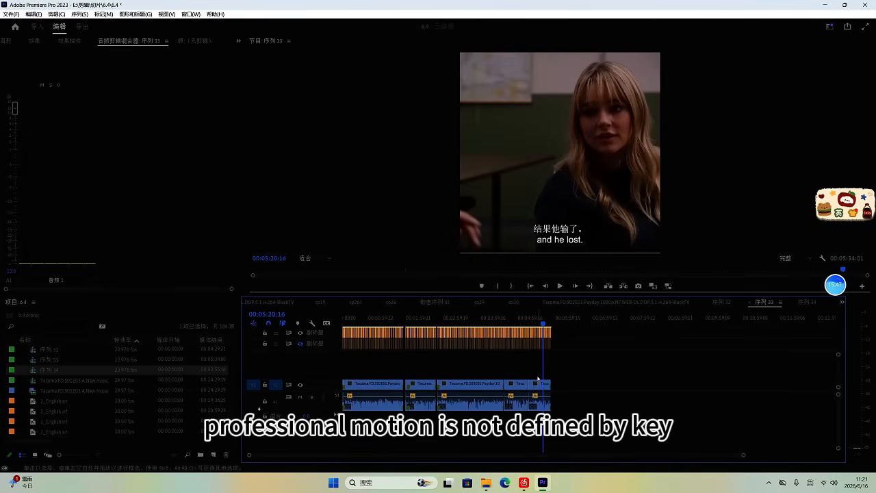
pyautogui.hotkey('ctrl', 's')
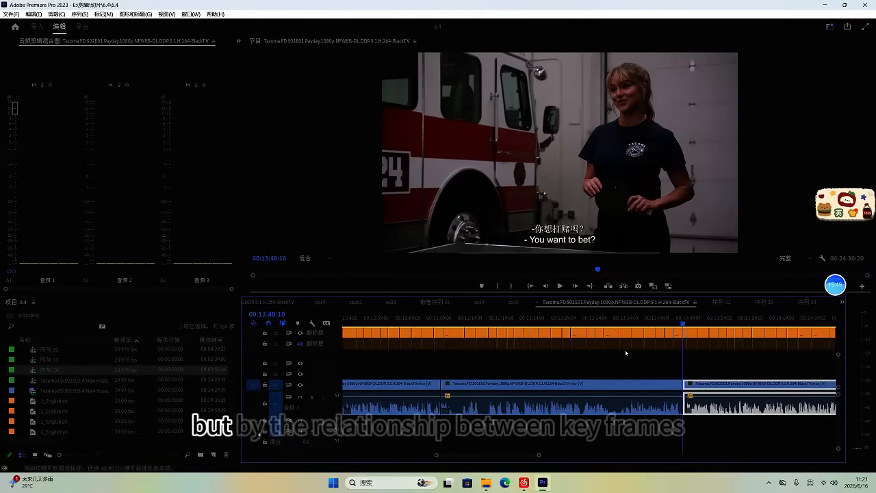
# Step: Glance through the episode around 00:14:00, and remove the empty gap at the start of 序列 34
pyautogui.scroll(-3, 697, 371)
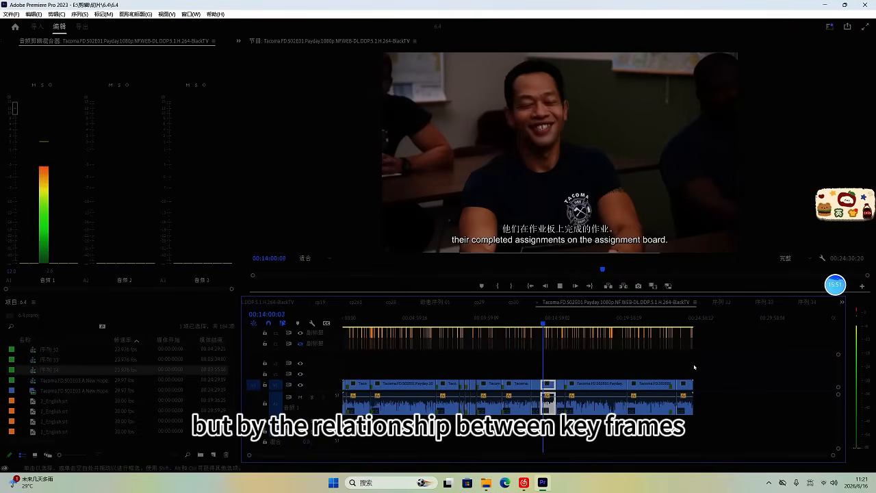
pyautogui.press('space')
pyautogui.click(811, 303)
pyautogui.click(417, 319)
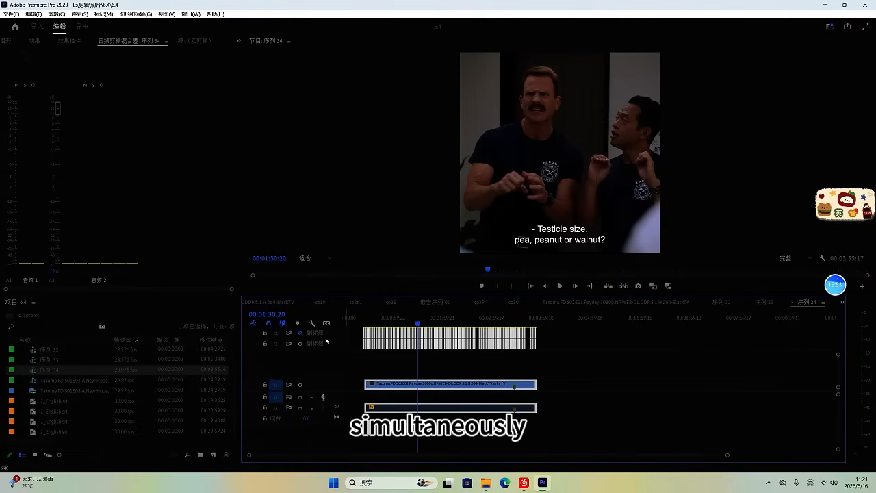
pyautogui.click(357, 388)
pyautogui.press('Delete')
pyautogui.press('Home')
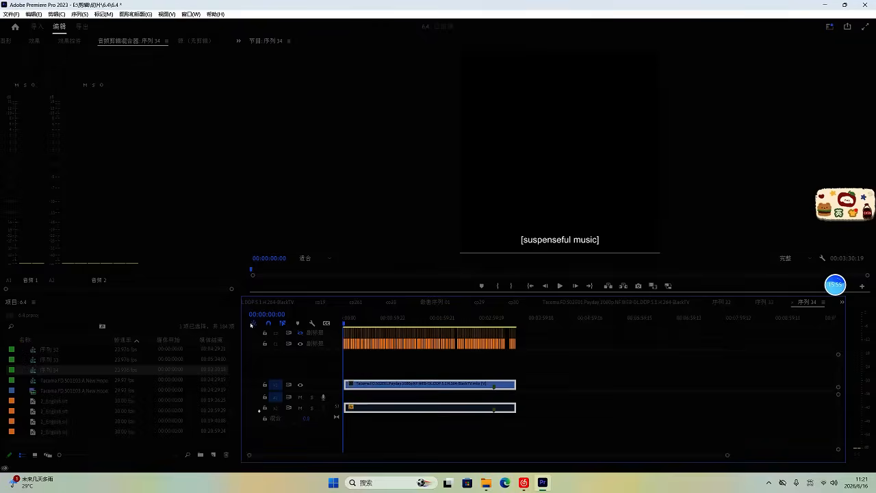
# Step: Show the Chinese-English subtitles instead of the English-only track in 序列 34, delete the empty audio track, and skim to 00:03:08:22
pyautogui.click(300, 343)
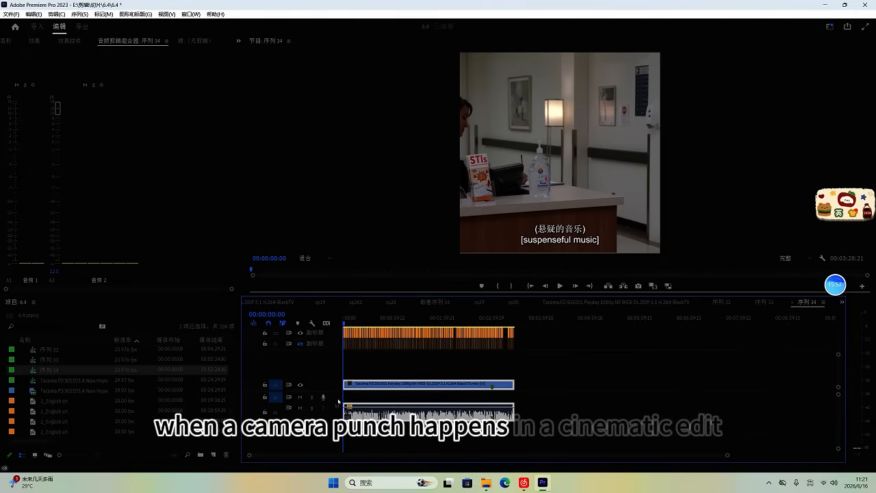
pyautogui.rightClick(336, 396)
pyautogui.click(418, 337)
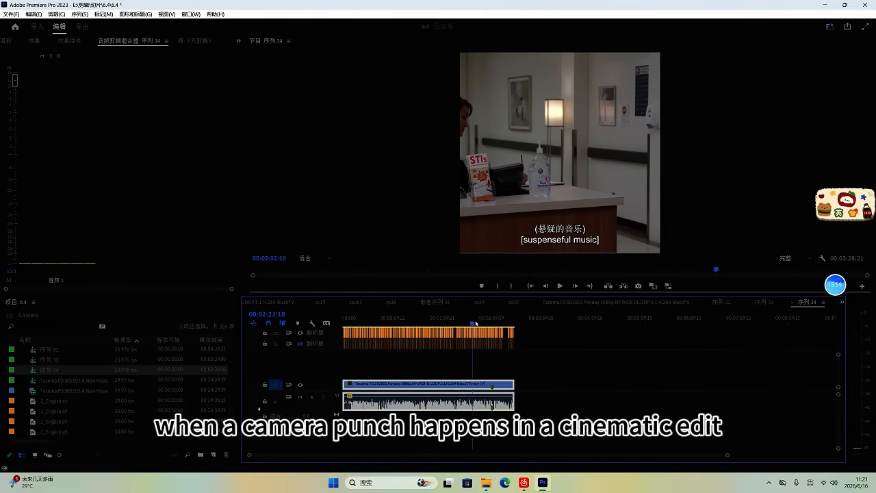
pyautogui.moveTo(476, 323); pyautogui.dragTo(499, 321)
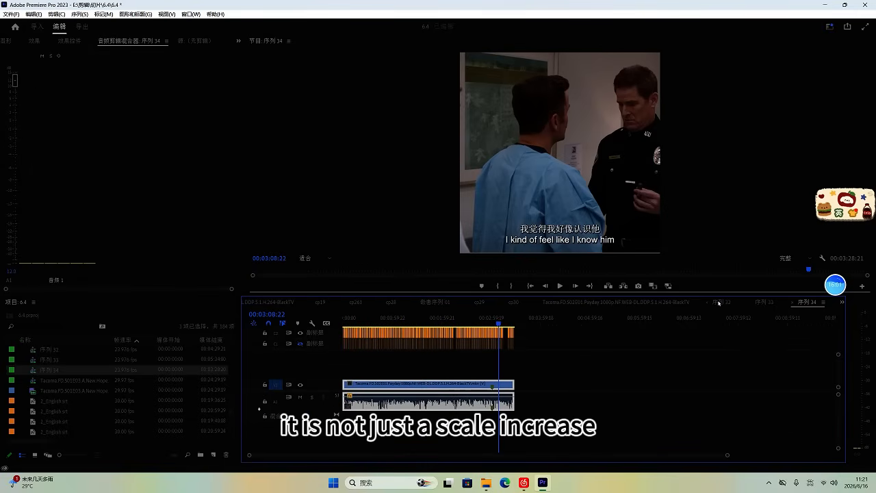
# Step: Return to the episode and review the segment from 00:13:48 to about 00:15:02 at increased playback speed
pyautogui.click(663, 306)
pyautogui.scroll(10, 548, 331)
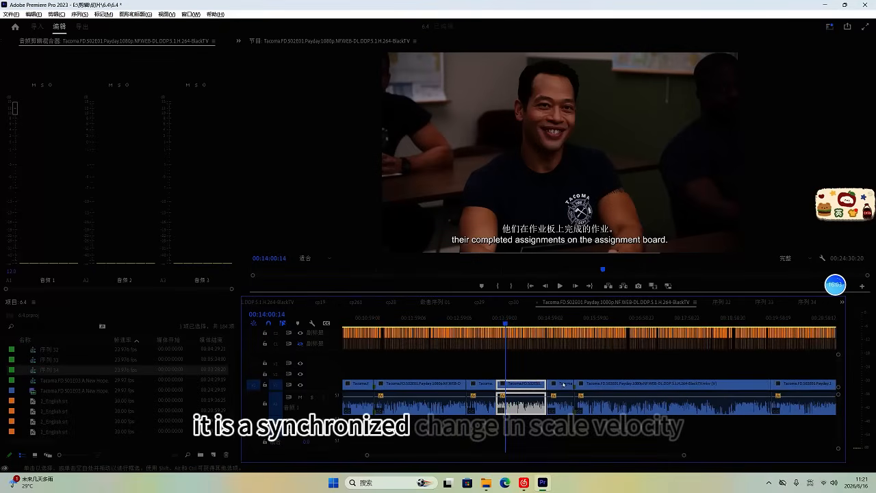
pyautogui.press('space')
pyautogui.scroll(2, 514, 356)
pyautogui.press('space')
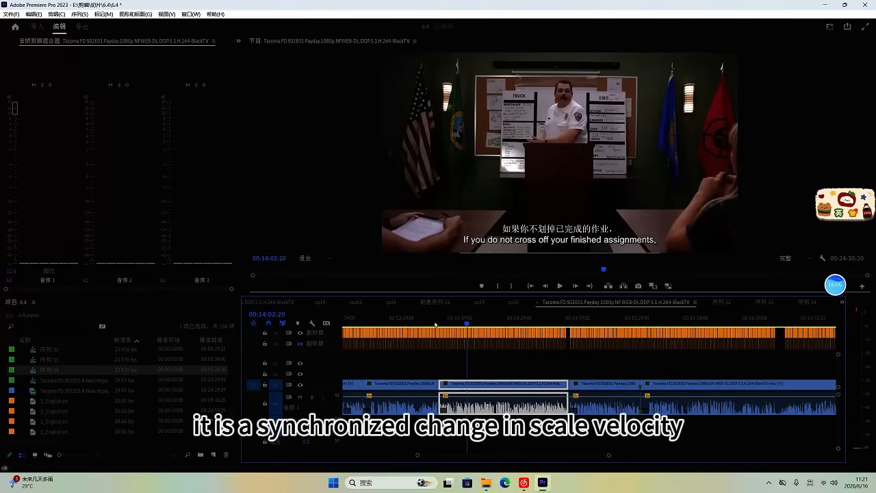
pyautogui.click(440, 323)
pyautogui.press('space')
pyautogui.scroll(1, 454, 343)
pyautogui.scroll(1, 457, 342)
pyautogui.press('l')
pyautogui.press('l')
pyautogui.press('l')
pyautogui.press('l')
pyautogui.press('l')
pyautogui.scroll(1, 562, 338)
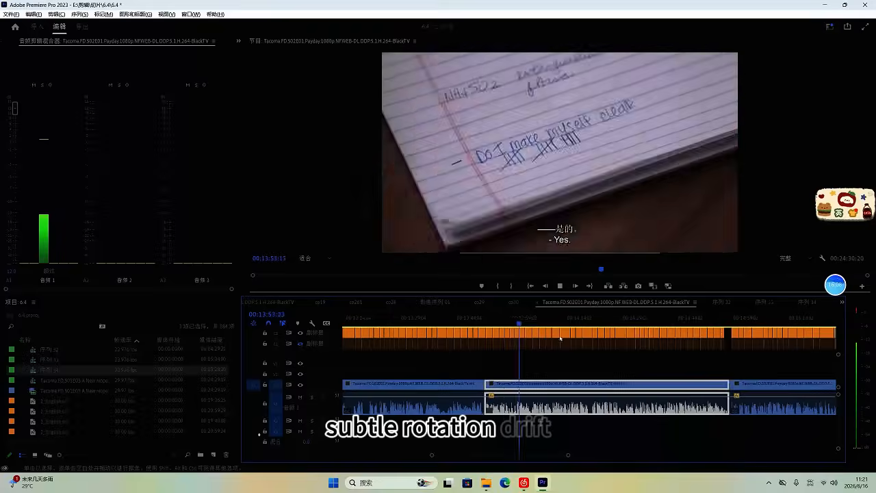
pyautogui.scroll(2, 569, 338)
pyautogui.scroll(-2, 569, 338)
pyautogui.scroll(-3, 616, 391)
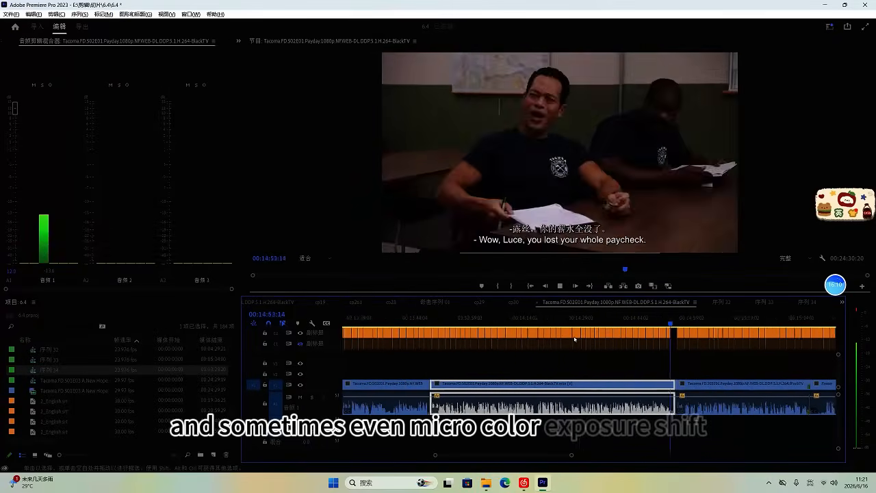
# Step: Copy the segment starting at 00:13:48:10 with its subtitles, paste it after the existing clip in 序列 34, and save
pyautogui.moveTo(637, 418); pyautogui.dragTo(466, 324)
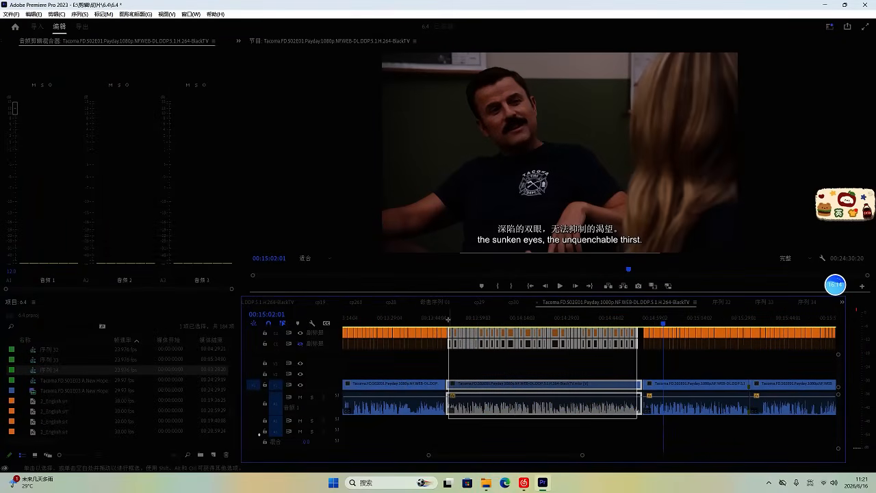
pyautogui.moveTo(445, 319); pyautogui.dragTo(450, 317)
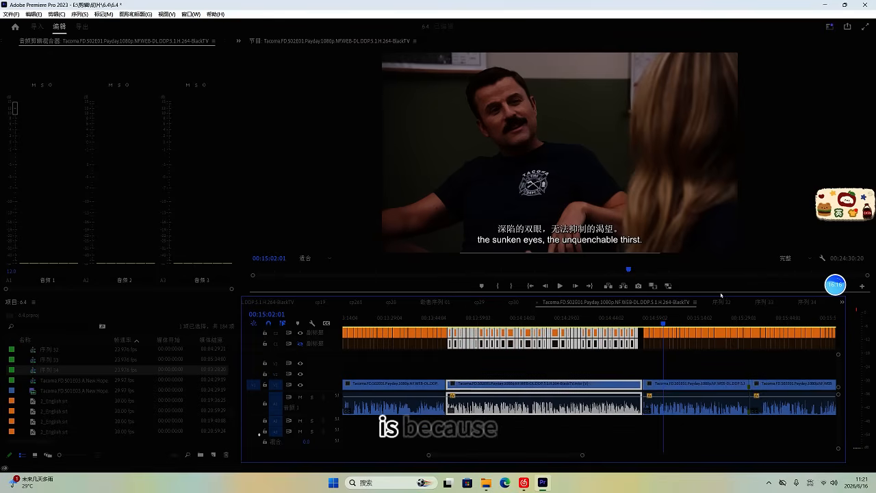
pyautogui.click(811, 305)
pyautogui.click(530, 319)
pyautogui.hotkey('ctrl', 'v')
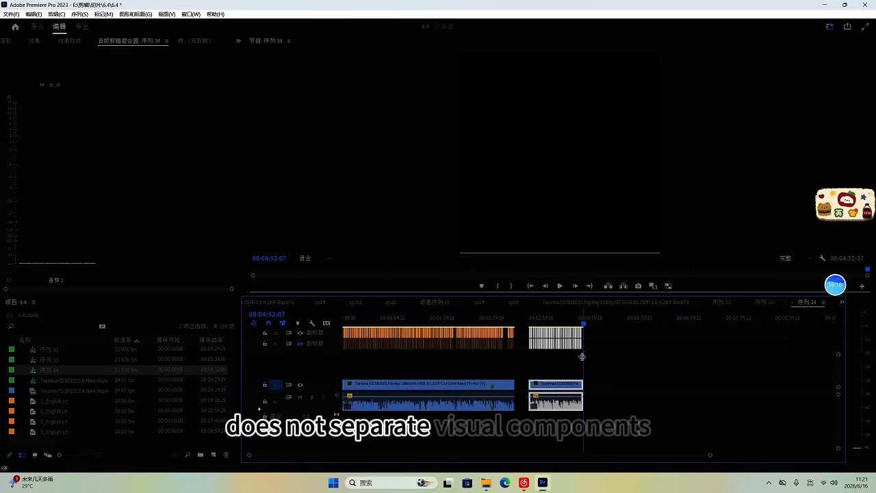
pyautogui.hotkey('ctrl', 's')
# Step: Return to the episode and review the poker-table scene from about 00:10:43 to 00:11:05
pyautogui.click(608, 306)
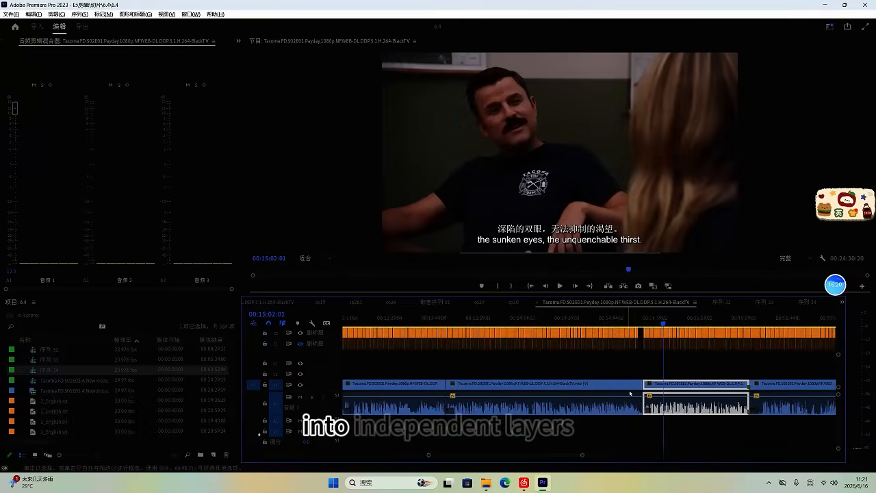
pyautogui.scroll(-5, 611, 390)
pyautogui.moveTo(462, 320); pyautogui.dragTo(490, 328)
pyautogui.scroll(2, 510, 382)
pyautogui.press('space')
pyautogui.scroll(3, 510, 382)
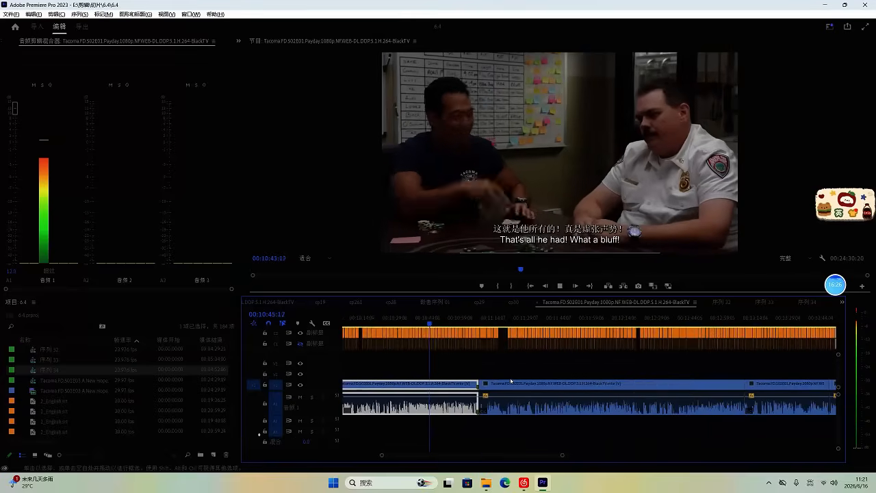
pyautogui.scroll(4, 464, 388)
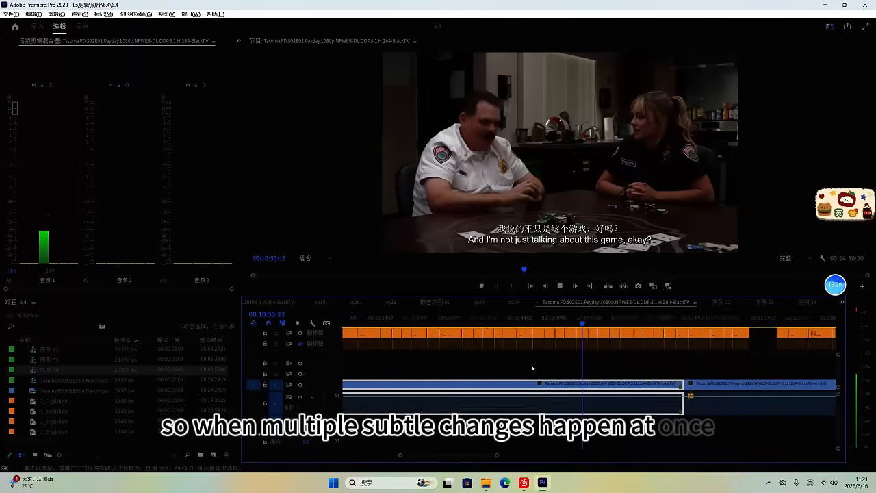
pyautogui.scroll(1, 550, 369)
pyautogui.scroll(-3, 552, 368)
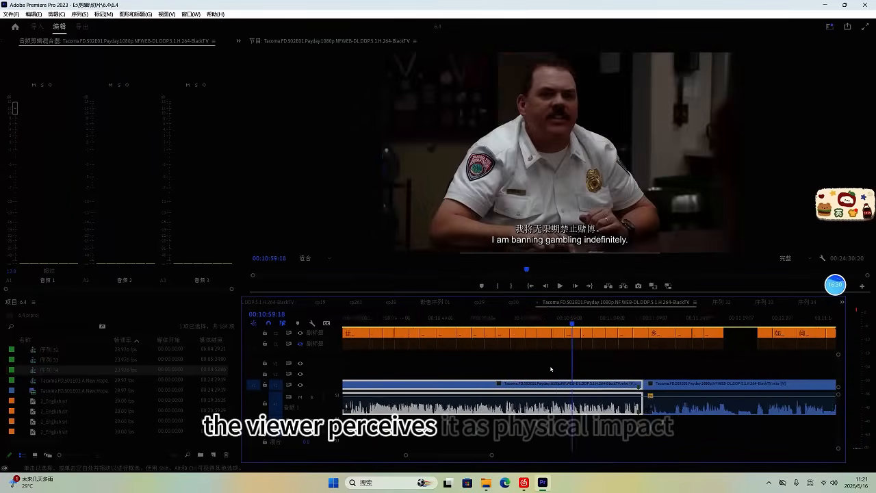
pyautogui.scroll(3, 554, 369)
pyautogui.scroll(-3, 559, 364)
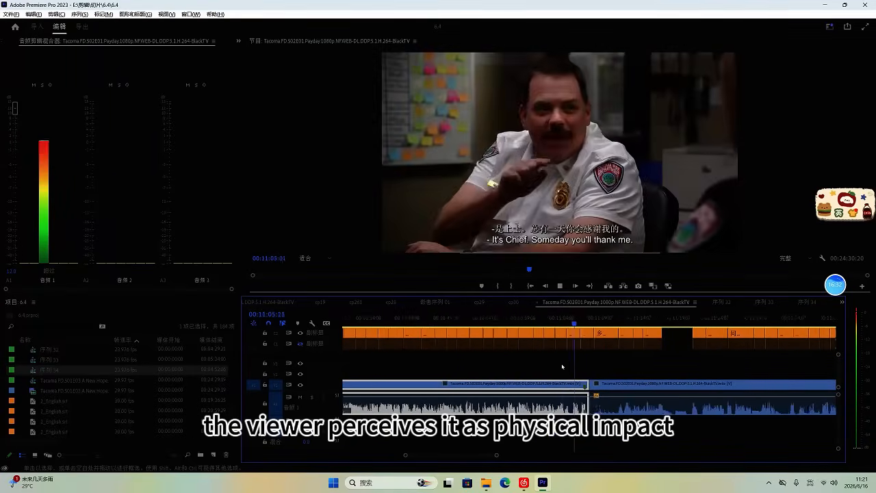
# Step: Replay the poker scene from 00:10:34, and skim the following scenes up to about 00:13:23
pyautogui.click(416, 320)
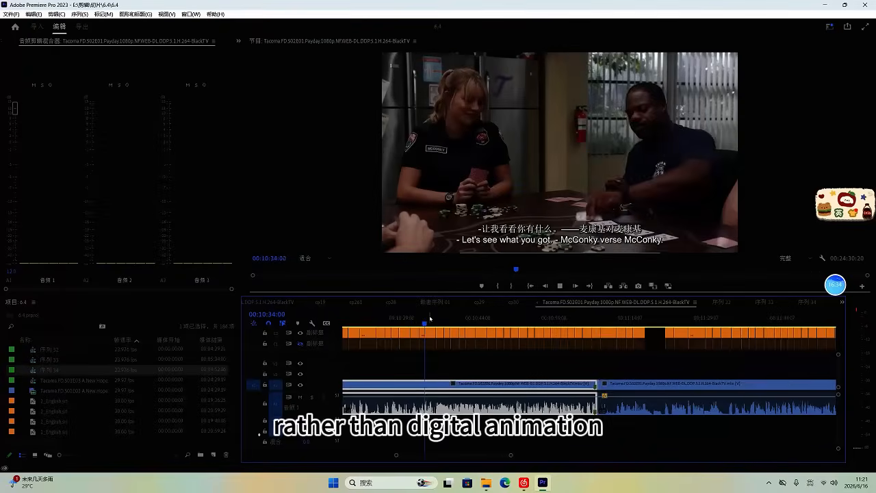
pyautogui.scroll(3, 438, 343)
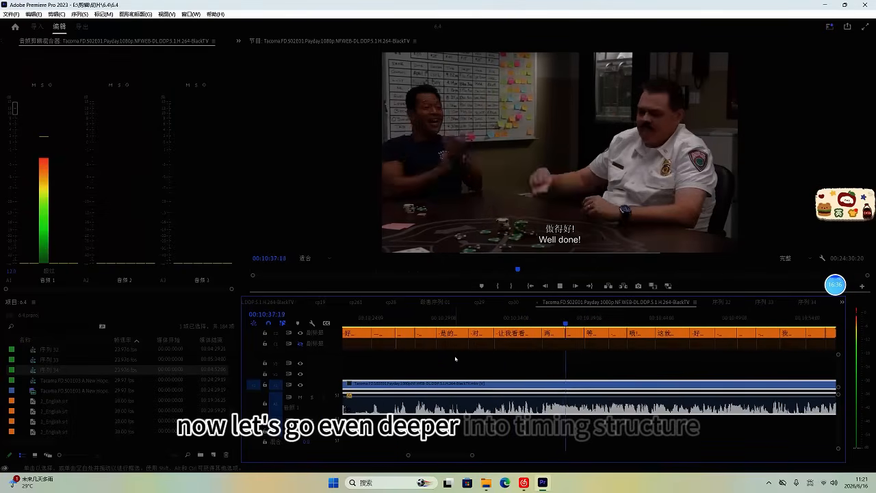
pyautogui.scroll(-3, 486, 362)
pyautogui.press('space')
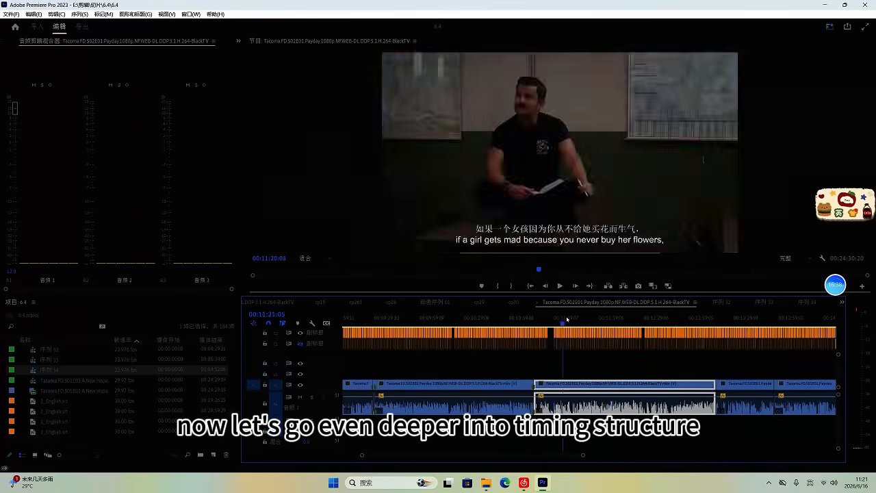
pyautogui.moveTo(567, 319); pyautogui.dragTo(582, 320)
pyautogui.scroll(-3, 560, 378)
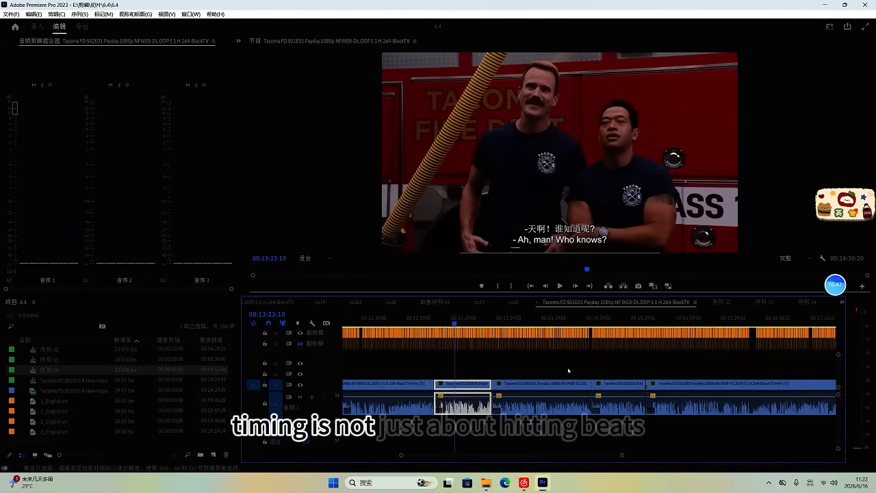
# Step: Review the garage scene from about 00:12:51 to 00:13:06, and split the segment at about 00:12:58
pyautogui.scroll(3, 417, 337)
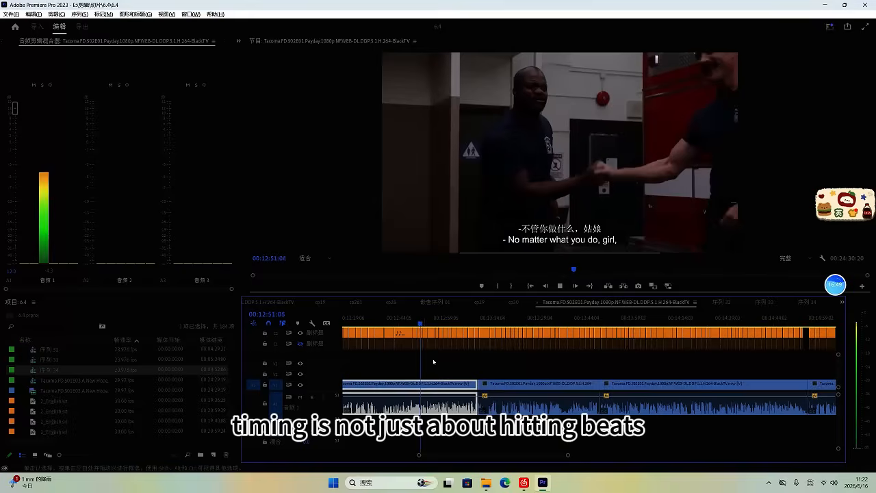
pyautogui.scroll(3, 472, 356)
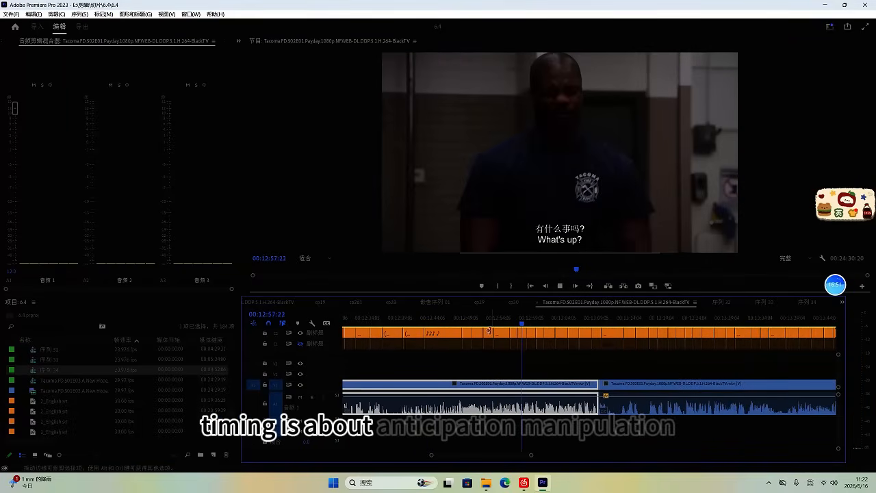
pyautogui.scroll(3, 564, 360)
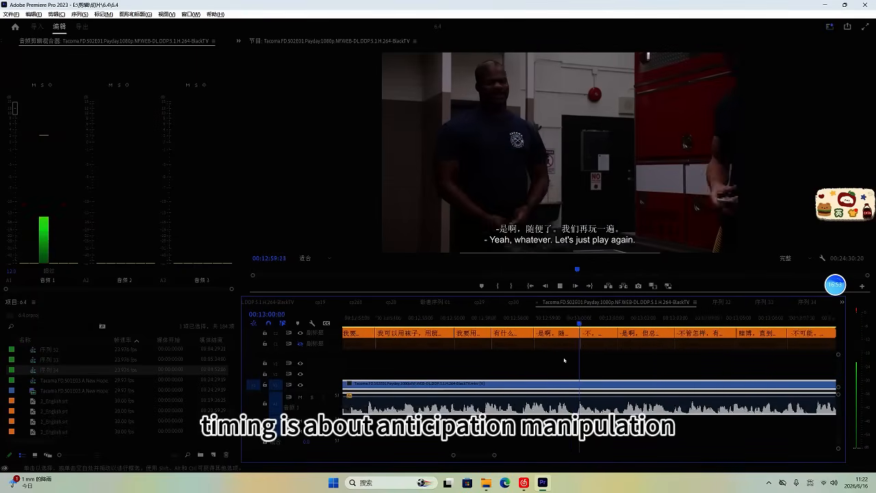
pyautogui.scroll(2, 556, 357)
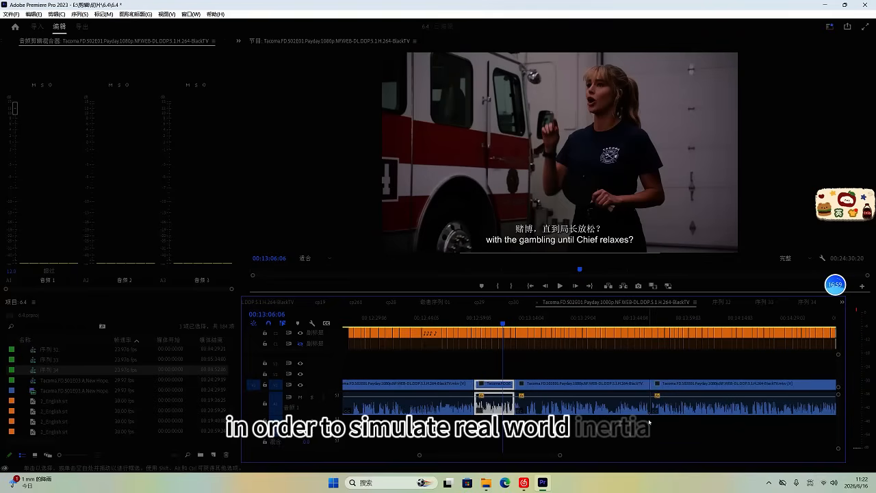
# Step: Copy the two adjacent segments starting at about 00:12:58 with their subtitles, and paste them at 00:05:12:10 in 序列 34
pyautogui.moveTo(649, 421); pyautogui.dragTo(555, 319)
pyautogui.moveTo(483, 319); pyautogui.dragTo(473, 319)
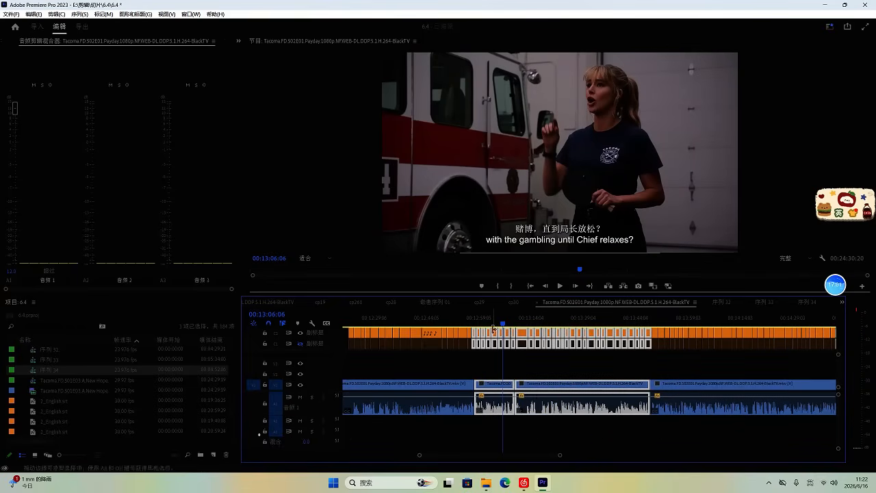
pyautogui.click(809, 303)
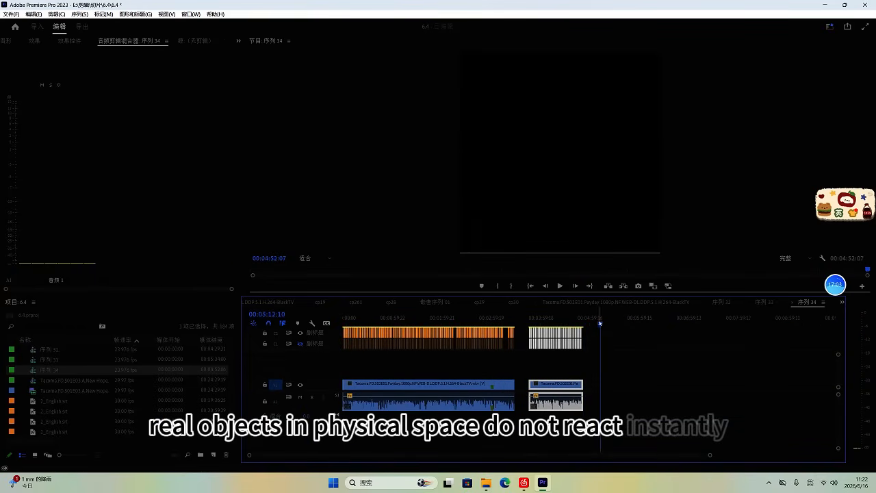
pyautogui.hotkey('ctrl', 'v')
# Step: Return to the episode and review the classroom segment from about 00:15:02 to 00:15:17
pyautogui.click(618, 303)
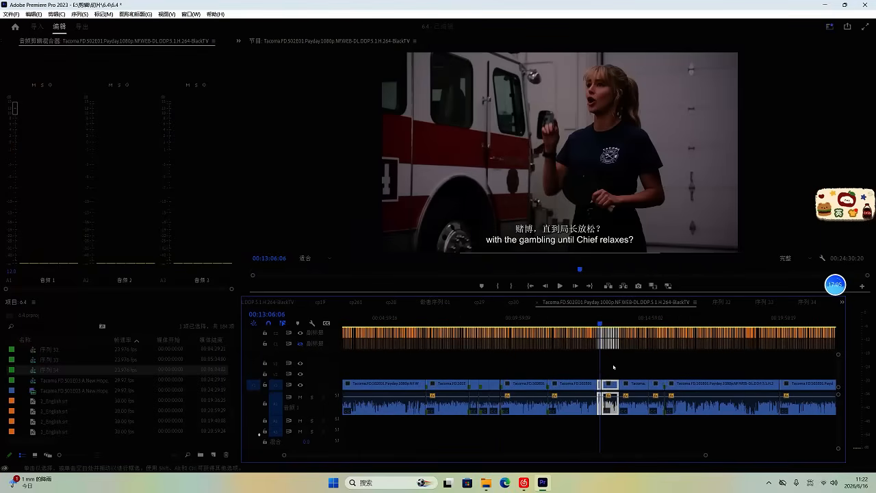
pyautogui.click(653, 322)
pyautogui.press('space')
pyautogui.scroll(7, 692, 397)
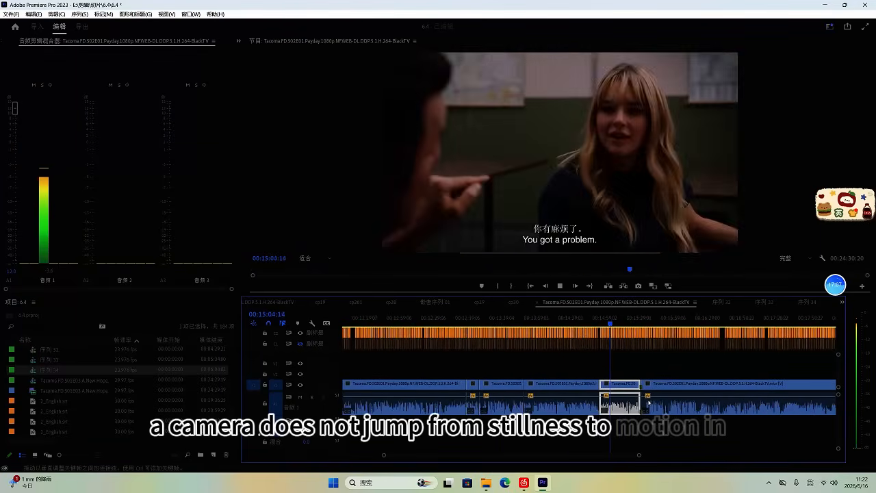
pyautogui.scroll(5, 657, 411)
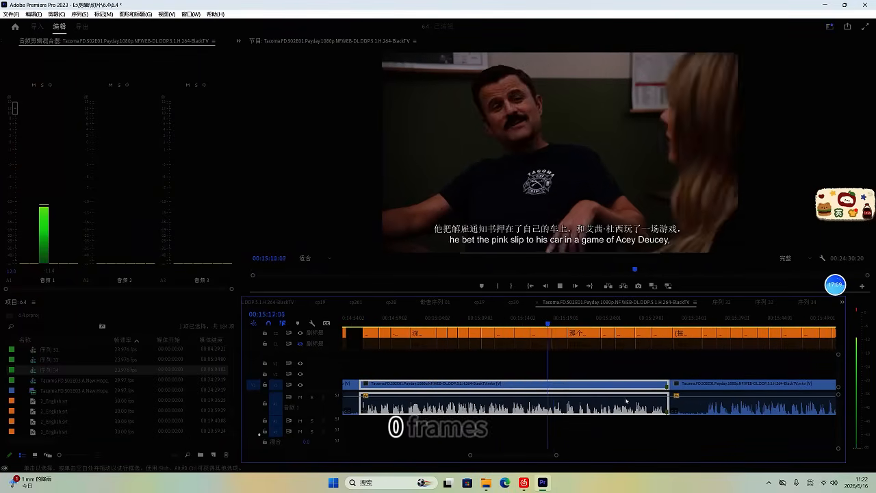
# Step: Copy the segment around 00:15:17 with its subtitles, and paste it after the other clips in 序列 34
pyautogui.moveTo(669, 425); pyautogui.dragTo(373, 330)
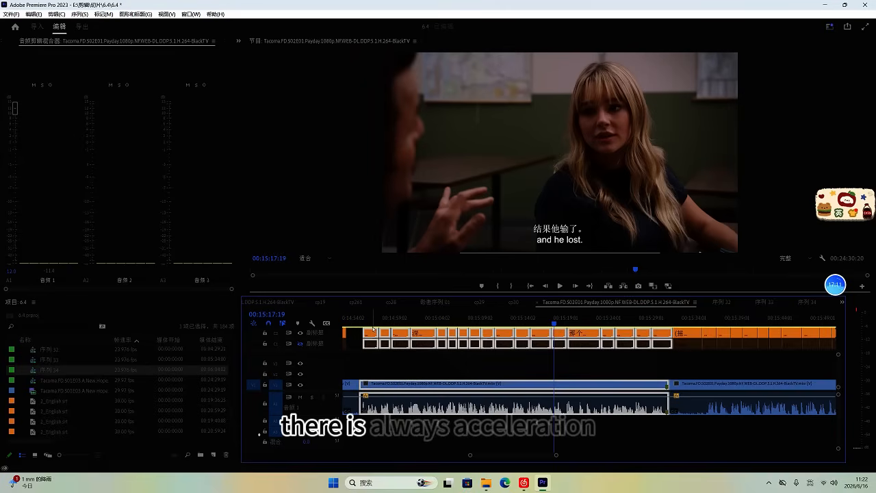
pyautogui.click(813, 302)
pyautogui.hotkey('ctrl', 'v')
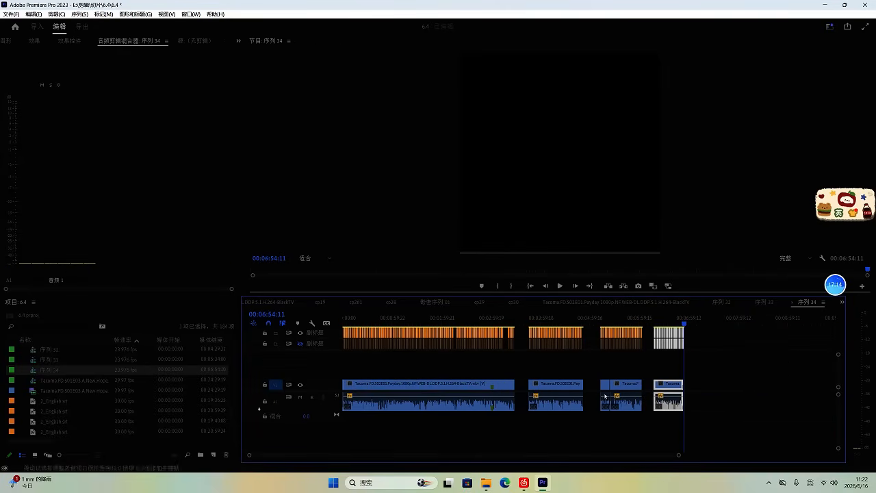
# Step: Extend the third group's longer clip back over the short clip before it, and close all gaps between the clips in 序列 34
pyautogui.moveTo(612, 385); pyautogui.dragTo(601, 385)
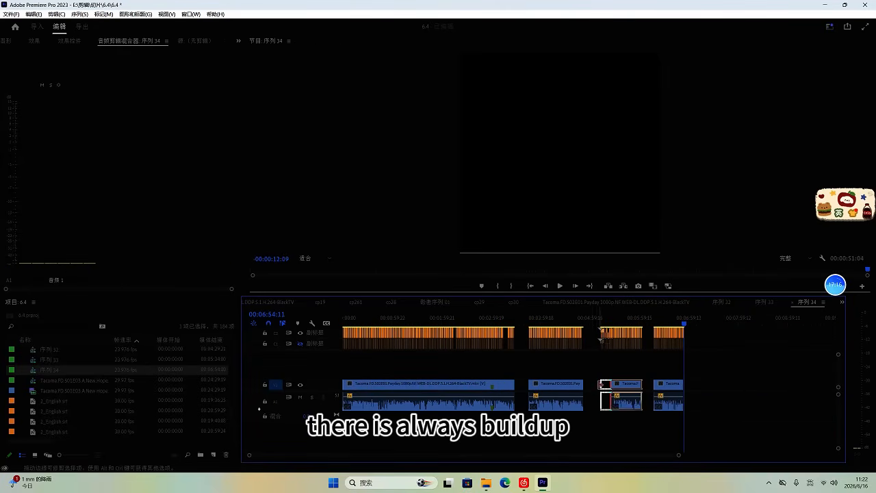
pyautogui.click(594, 385)
pyautogui.press('Delete')
pyautogui.click(631, 385)
pyautogui.press('Delete')
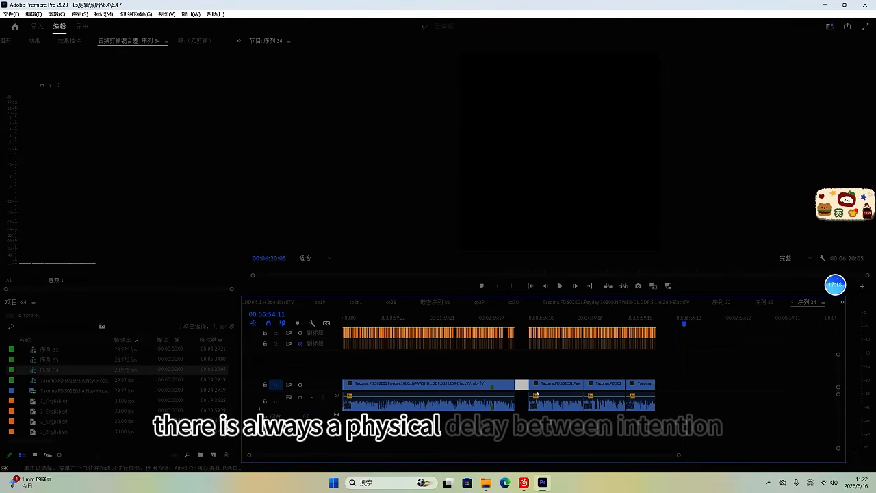
pyautogui.press('Delete')
# Step: Save the project, and scale the first clip in 序列 32 non-uniformly to a height of 122 and a width of 117
pyautogui.click(764, 304)
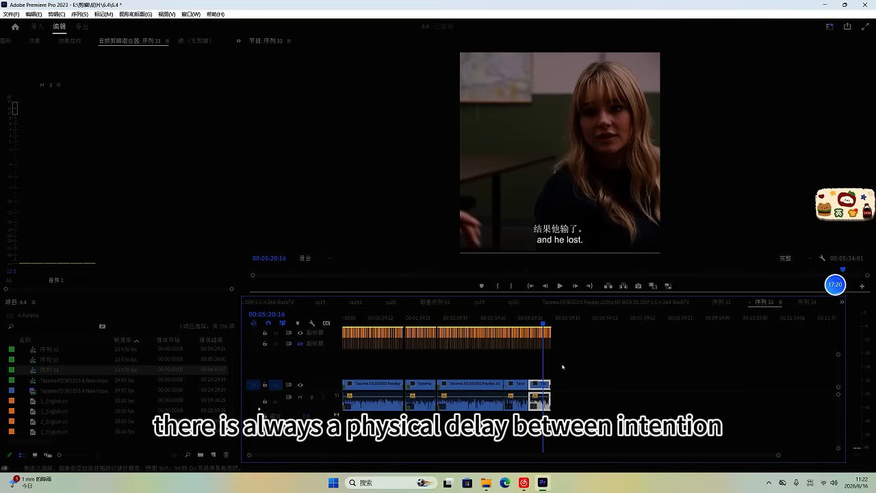
pyautogui.click(727, 304)
pyautogui.click(386, 317)
pyautogui.click(391, 332)
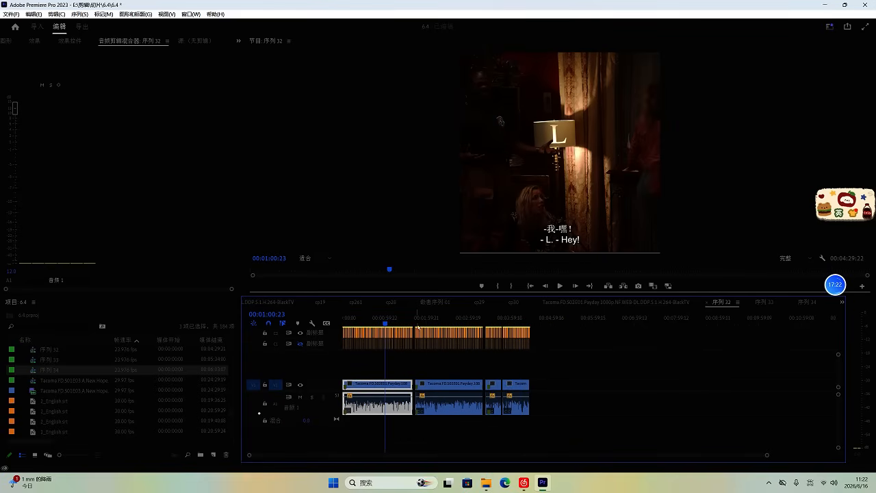
pyautogui.hotkey('ctrl', 's')
pyautogui.click(70, 40)
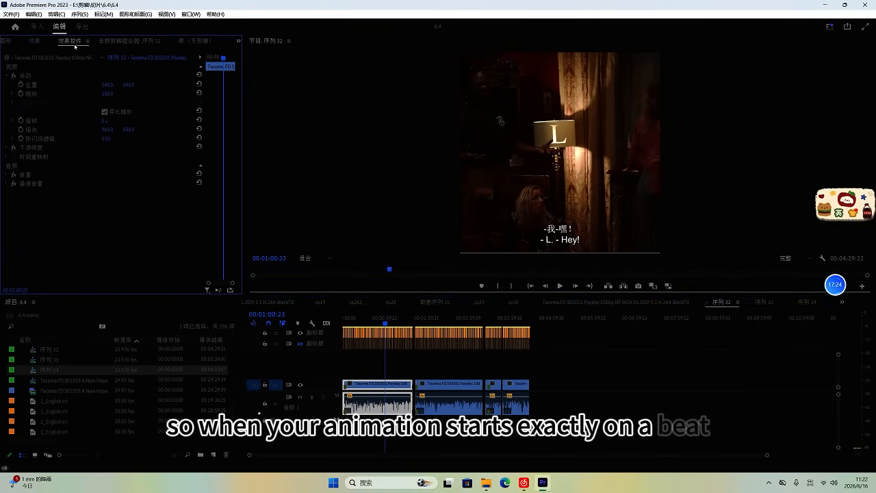
pyautogui.click(105, 112)
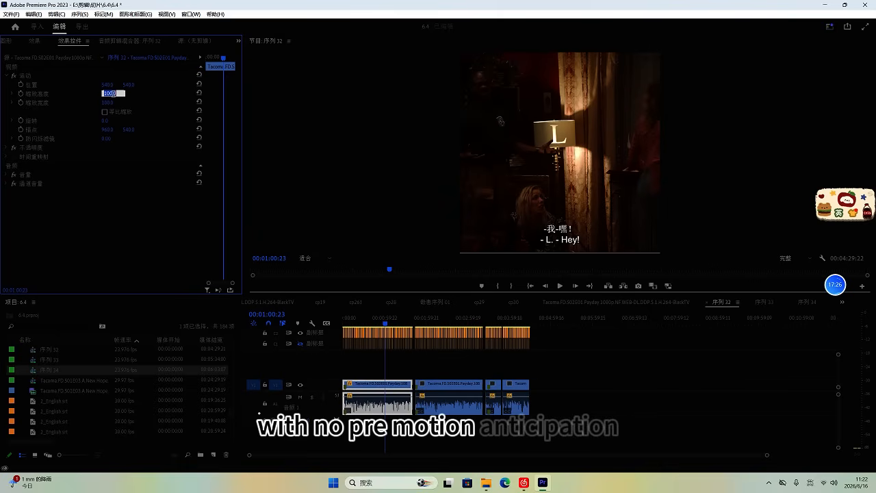
pyautogui.write('12')
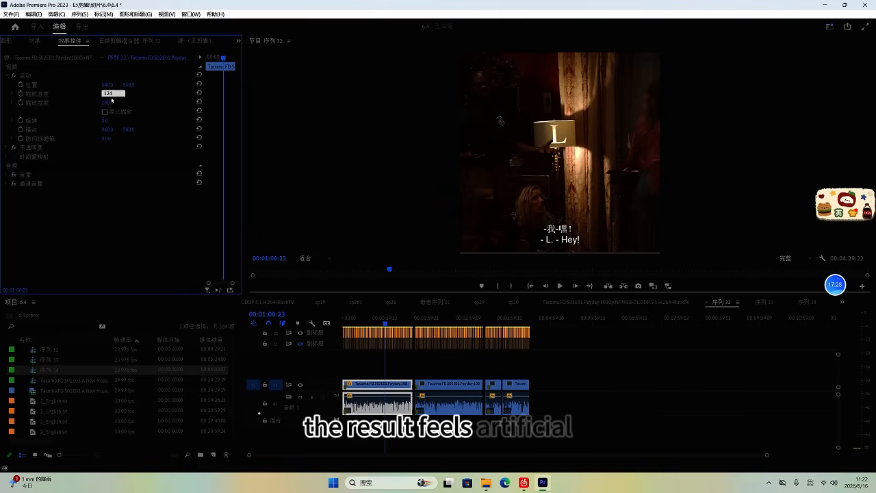
pyautogui.write('2')
pyautogui.click(108, 103)
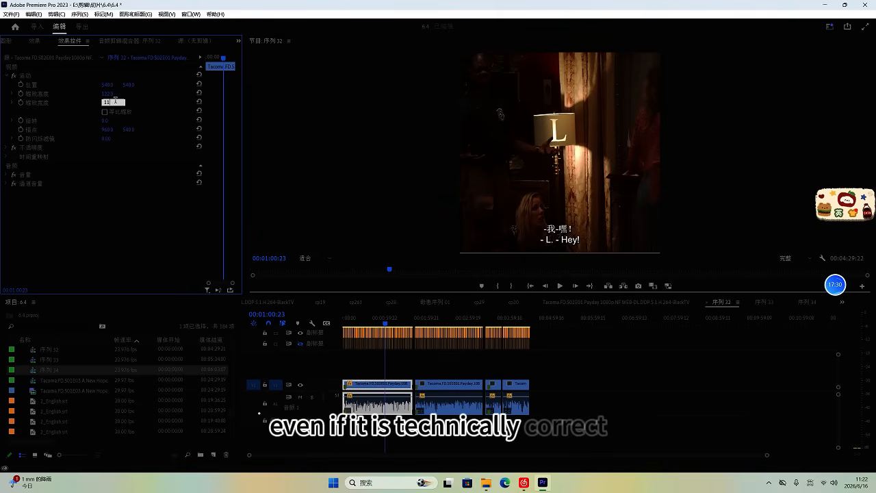
pyautogui.write('117')
pyautogui.press('Return')
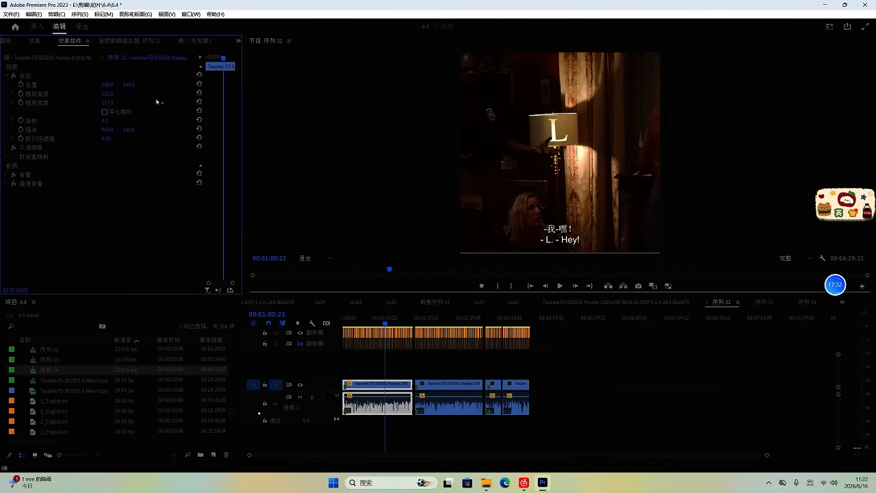
# Step: Set the first clip's vertical position to 627, apply its motion settings to the other clips in 序列 32, and save
pyautogui.moveTo(131, 85); pyautogui.dragTo(124, 44)
pyautogui.click(25, 76)
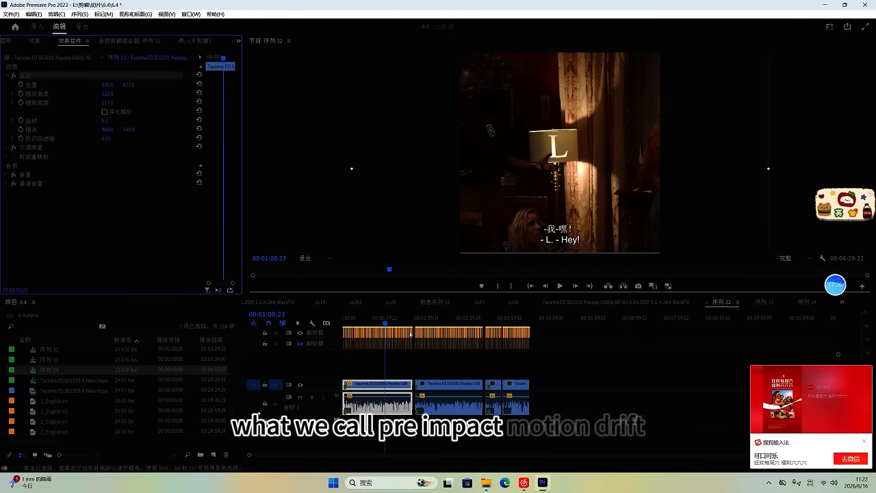
pyautogui.click(449, 360)
pyautogui.hotkey('ctrl', 's')
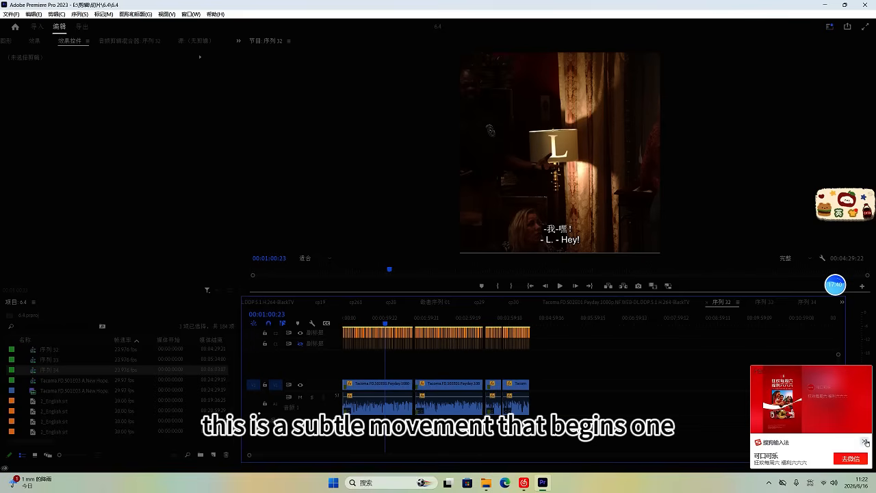
pyautogui.click(864, 438)
# Step: Scale the first clip in 序列 33 non-uniformly to a height of 119 and a width of 115
pyautogui.click(765, 302)
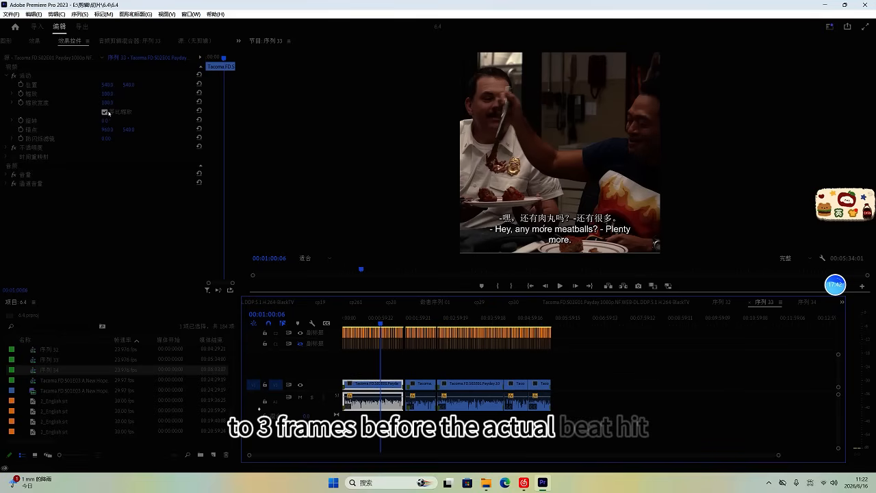
pyautogui.click(104, 112)
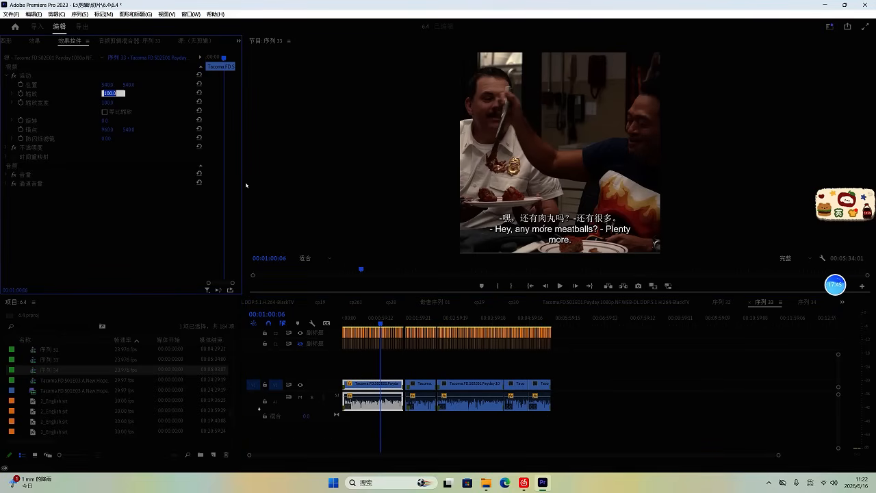
pyautogui.write('119')
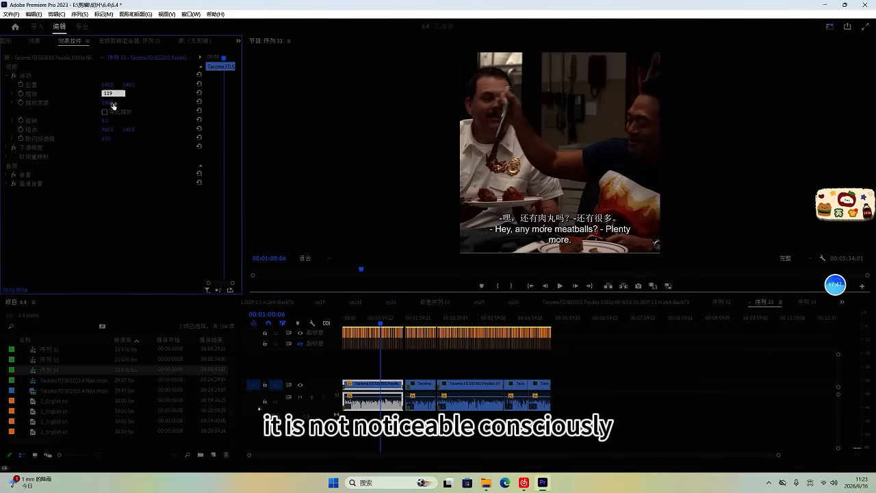
pyautogui.click(113, 102)
pyautogui.write('115')
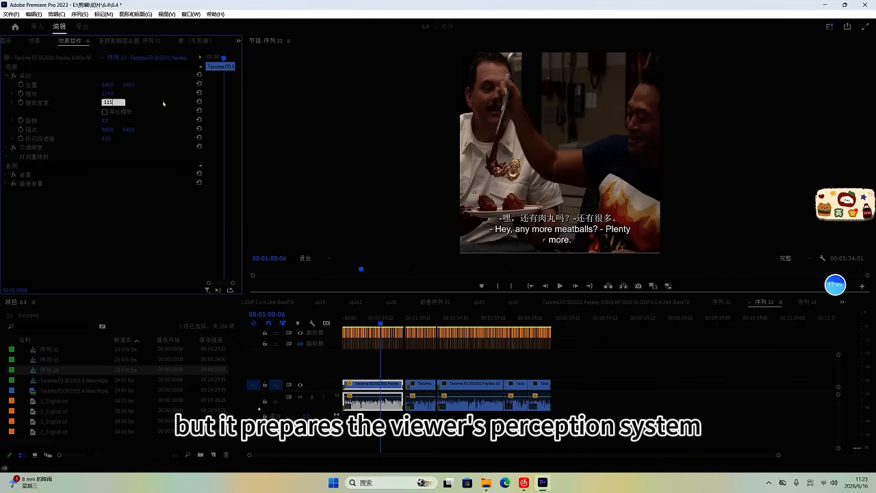
pyautogui.click(163, 104)
# Step: Move the first clip's picture in 序列 33 lower in the frame by increasing its vertical position, and save the project
pyautogui.moveTo(131, 84); pyautogui.dragTo(126, 52)
pyautogui.click(68, 75)
pyautogui.hotkey('ctrl', 's')
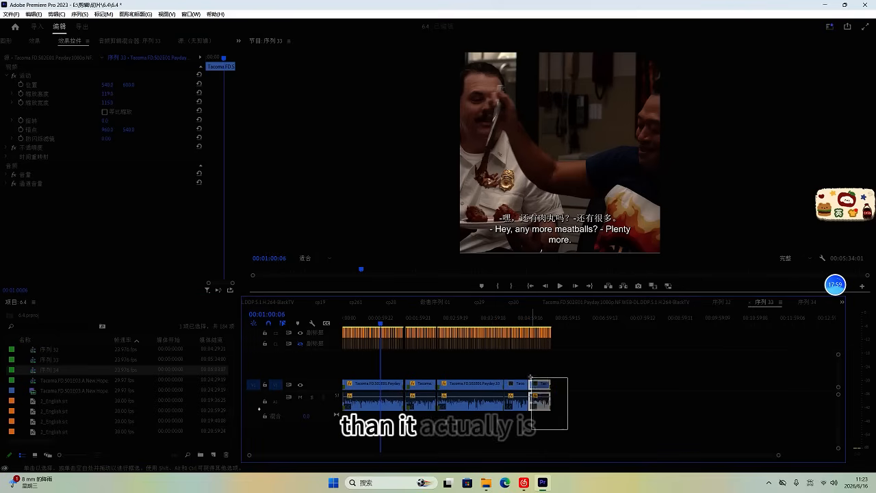
# Step: Apply the first clip's motion settings to all other clips in 序列 33, and save the project
pyautogui.click(540, 385)
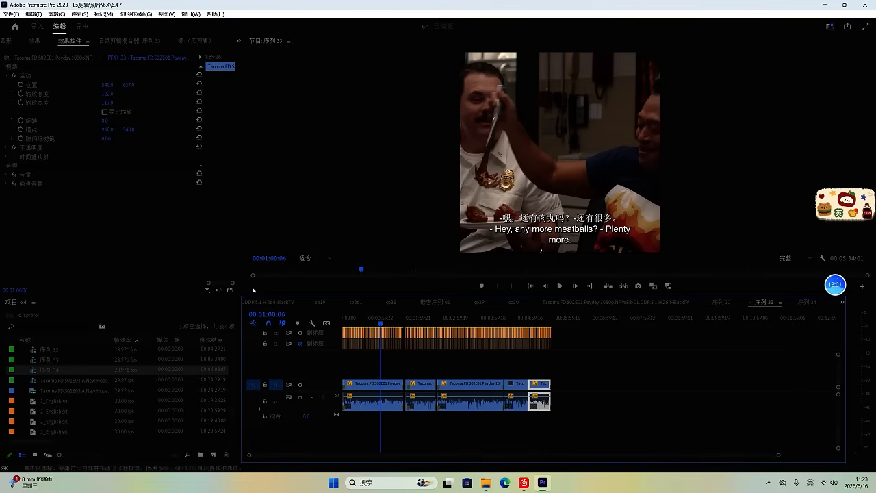
pyautogui.click(359, 319)
pyautogui.click(26, 76)
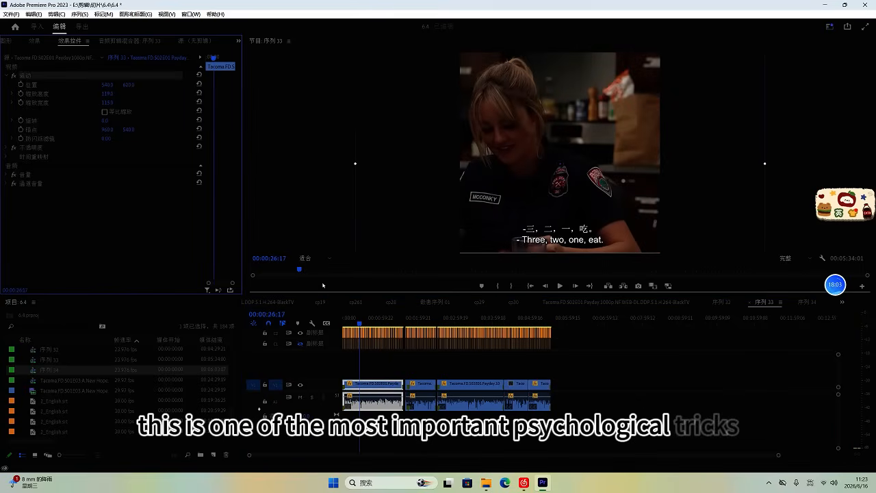
pyautogui.click(468, 319)
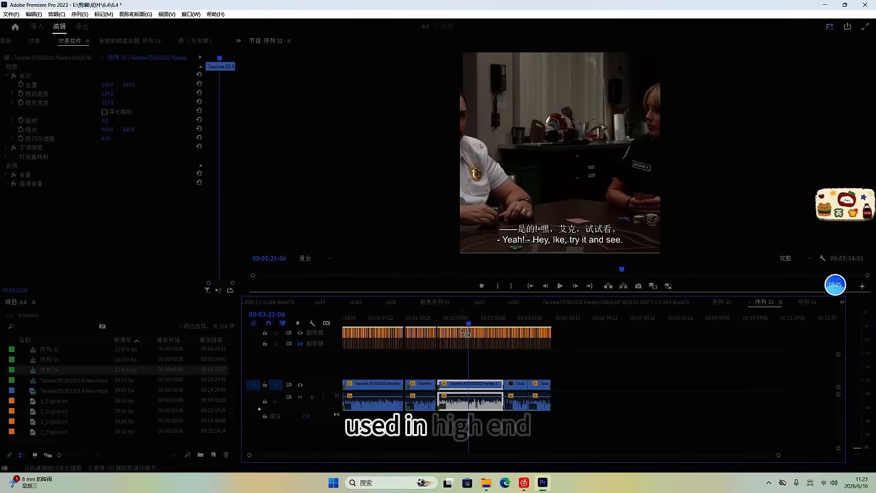
pyautogui.click(517, 319)
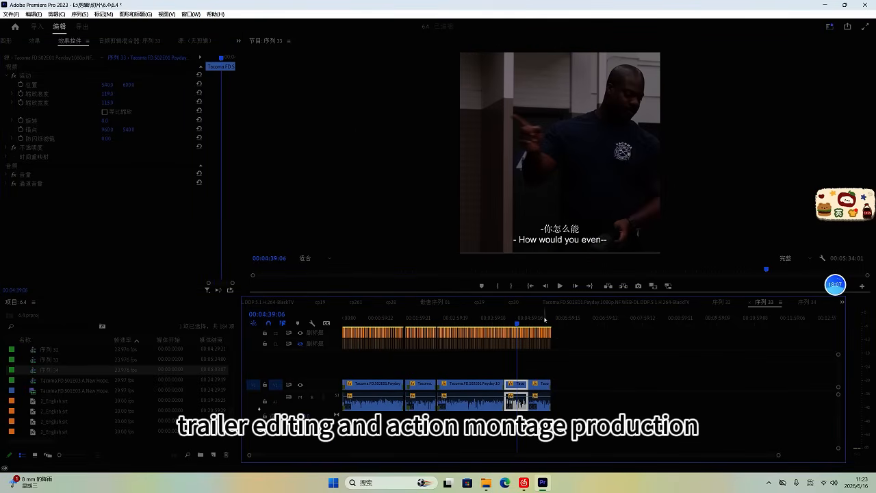
pyautogui.hotkey('ctrl', 's')
# Step: Paste the motion settings copied from 序列 33 onto the last two clips in 序列 34
pyautogui.click(812, 303)
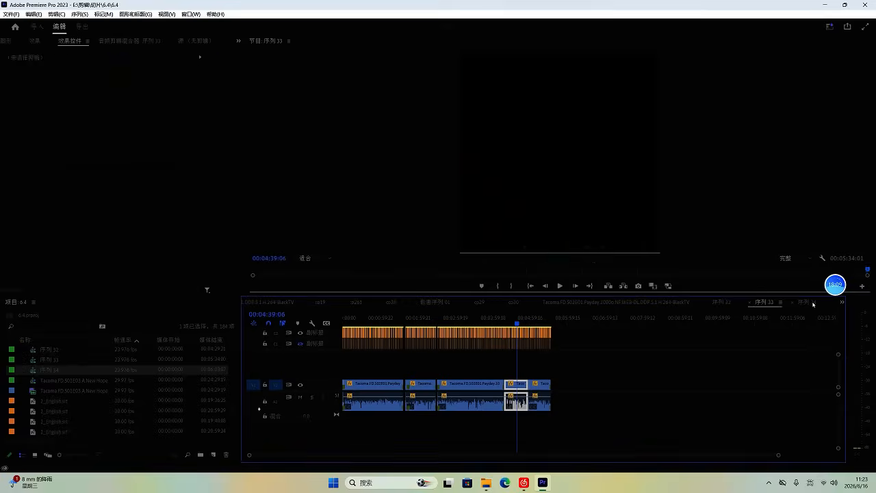
pyautogui.moveTo(656, 436); pyautogui.dragTo(595, 395)
pyautogui.hotkey('ctrl', 'v')
pyautogui.click(523, 371)
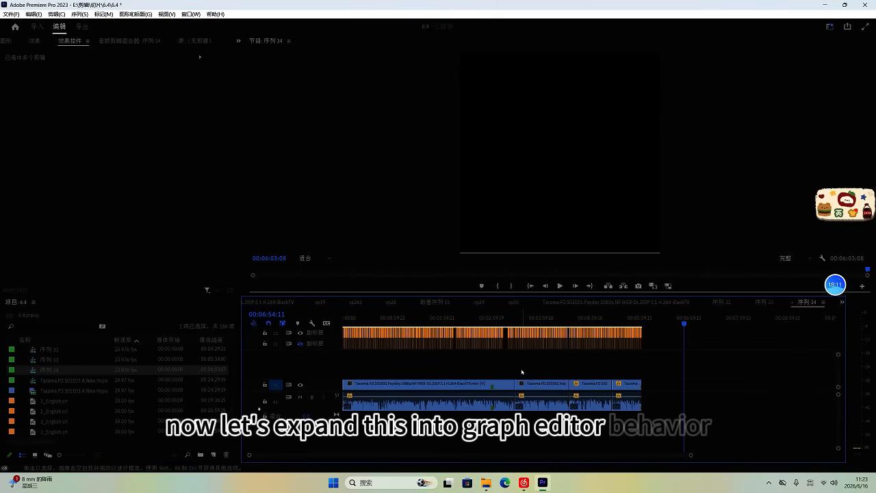
# Step: Scale the first clip in 序列 34 non-uniformly to a height of 123 and a width of 118
pyautogui.click(427, 315)
pyautogui.click(105, 111)
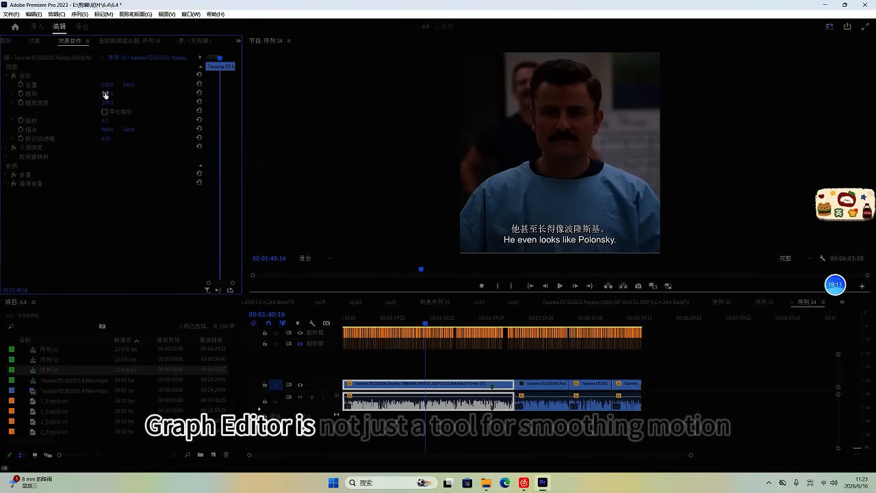
pyautogui.click(107, 94)
pyautogui.write('123')
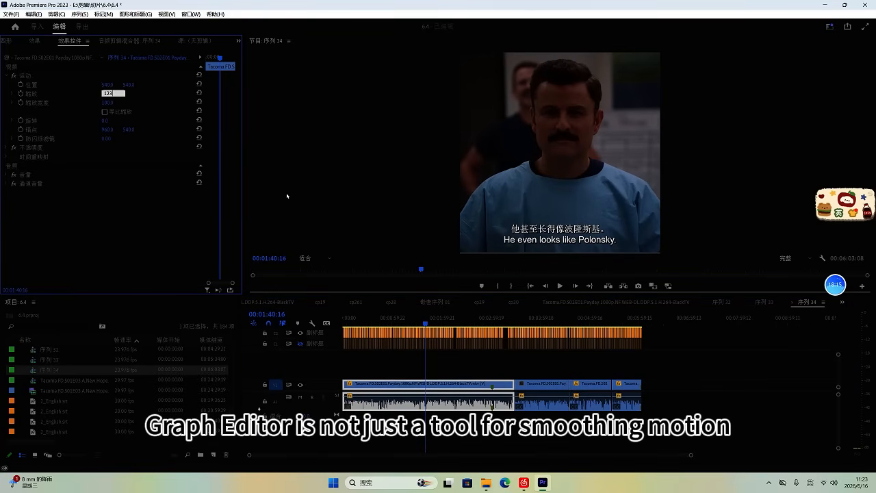
pyautogui.press('Tab')
pyautogui.write('118')
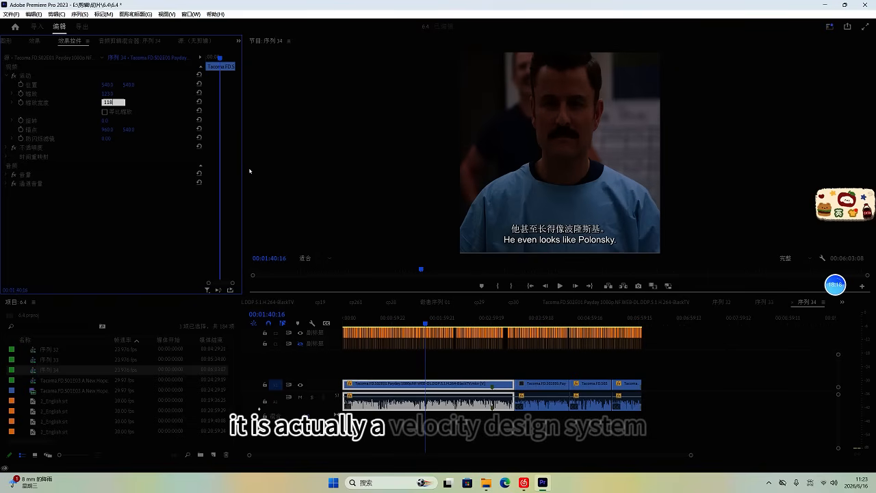
pyautogui.press('Return')
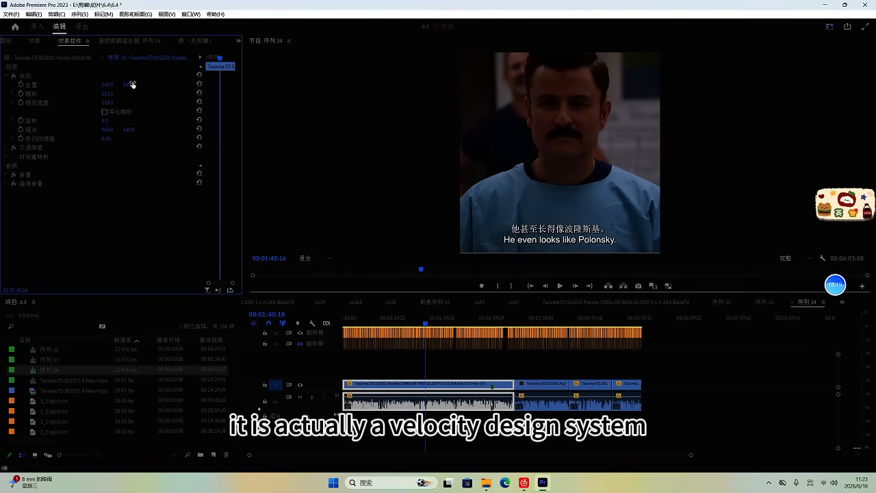
# Step: Set the first clip's vertical position to 635, apply its motion settings to the second clip in 序列 34, and save
pyautogui.moveTo(133, 85); pyautogui.dragTo(124, 42)
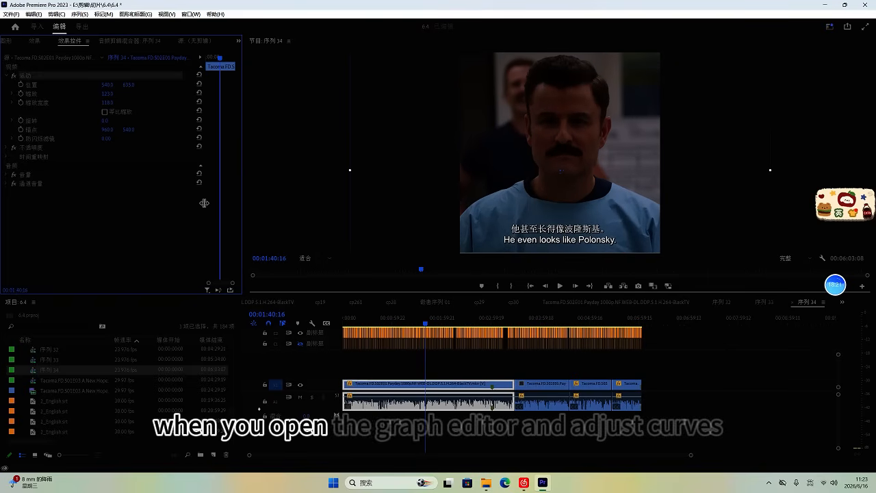
pyautogui.click(539, 320)
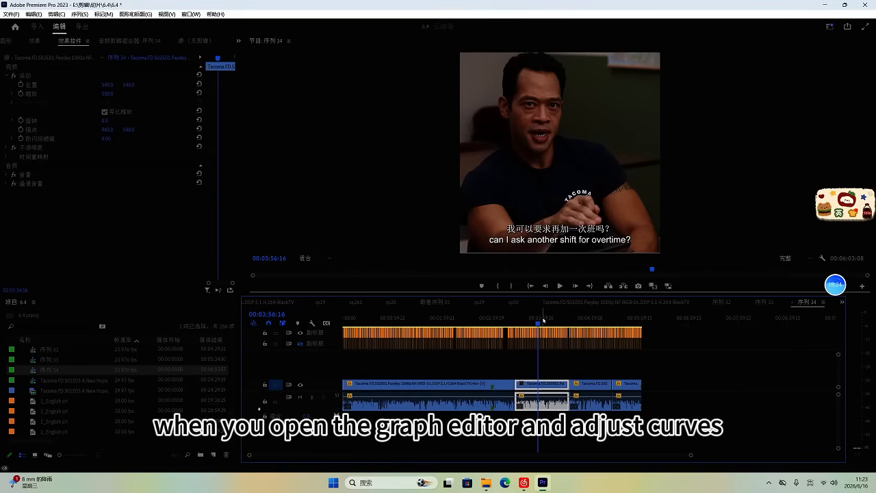
pyautogui.hotkey('ctrl', 's')
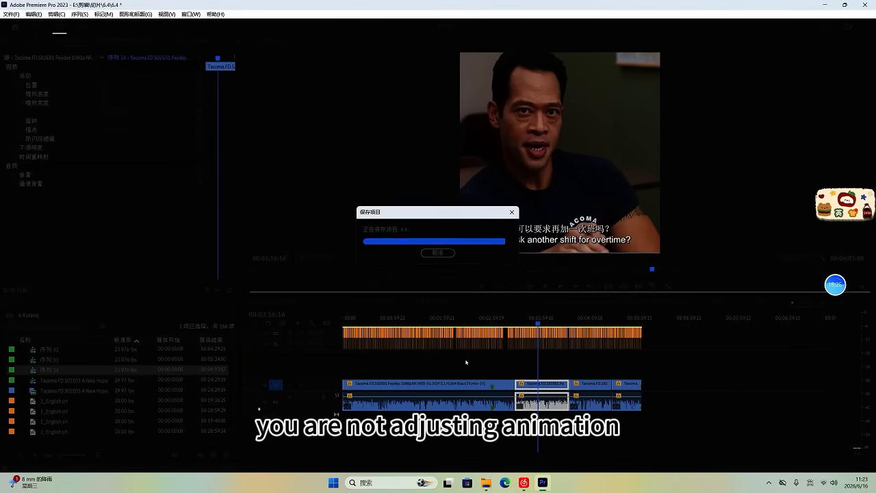
# Step: Run scene edit detection (场景编辑检测) on each of the four clips in 序列 34 to cut them at their shot changes
pyautogui.click(431, 323)
pyautogui.hotkey('ctrl', 'shift', 'd')
pyautogui.press('Return')
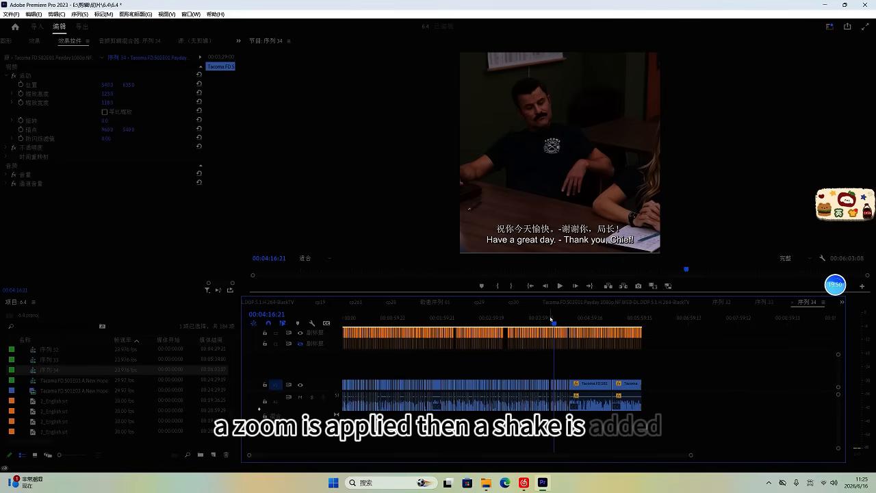
pyautogui.click(580, 316)
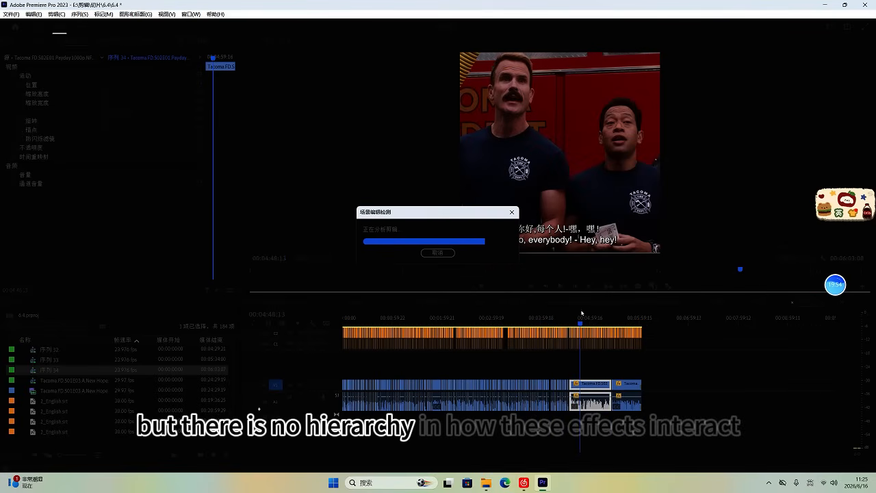
pyautogui.click(640, 318)
pyautogui.hotkey('ctrl', 'shift', 'd')
pyautogui.press('Return')
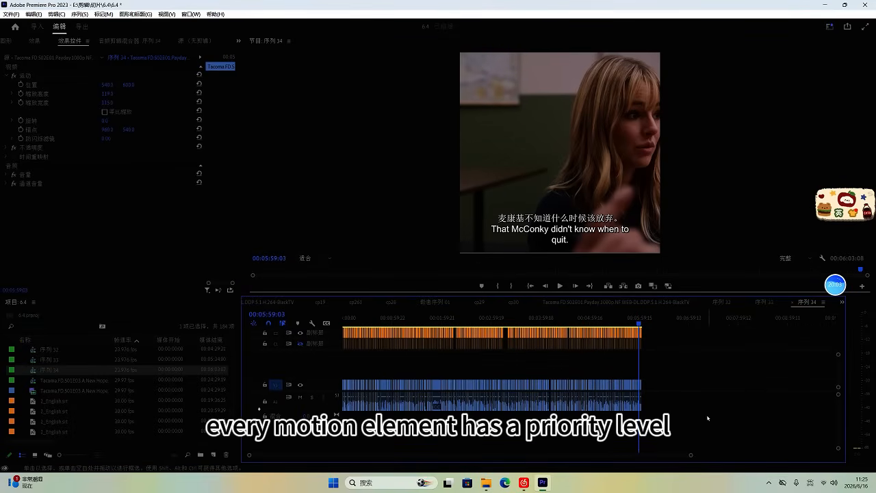
# Step: Select all cut clips in 序列 34 and let the 随机水平翻转 extension pick random ones, flipping 2–3 and skipping 2–4
pyautogui.moveTo(708, 418); pyautogui.dragTo(344, 362)
pyautogui.click(191, 14)
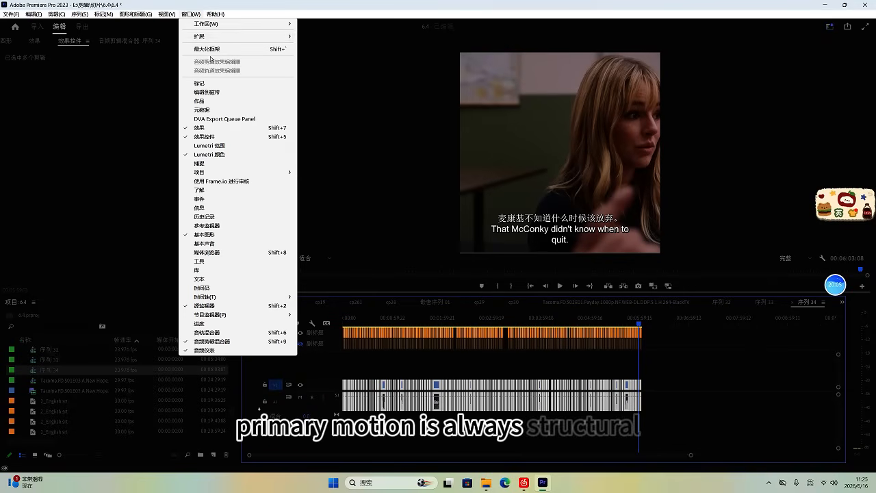
pyautogui.moveTo(225, 37)
pyautogui.click(342, 36)
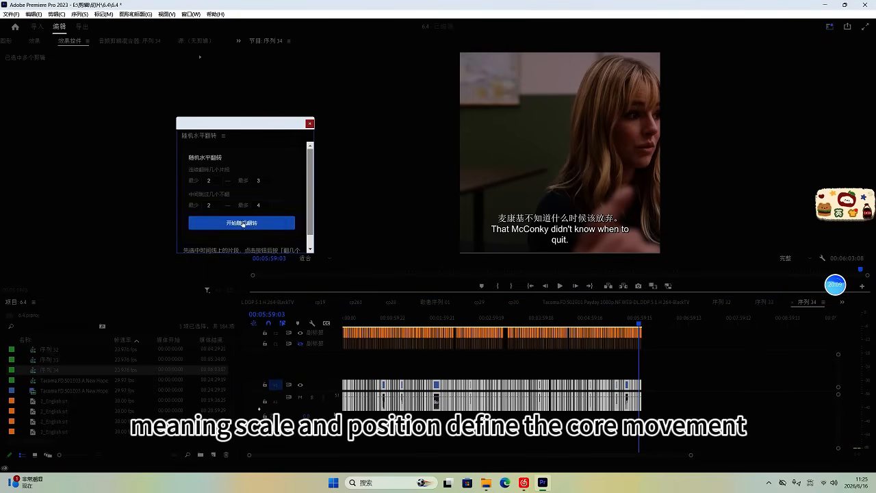
pyautogui.click(277, 227)
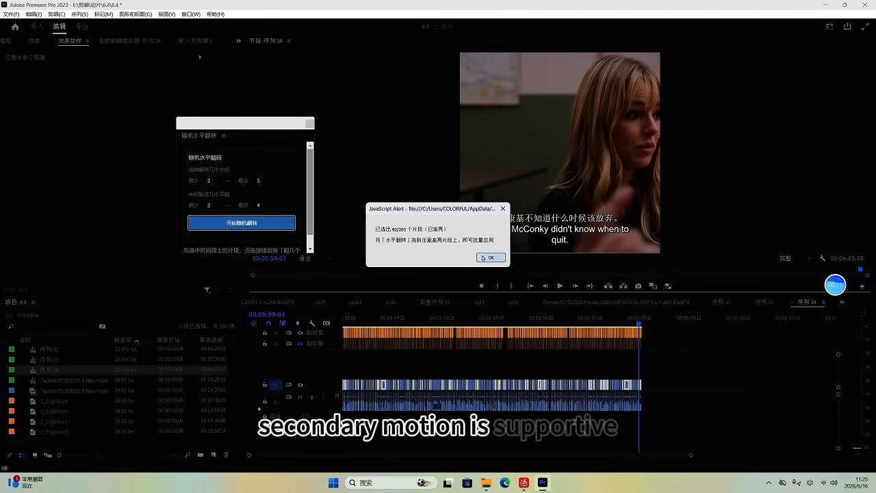
pyautogui.click(491, 258)
# Step: Apply the 水平翻转 effect to the randomly picked clips in 序列 34
pyautogui.click(35, 41)
pyautogui.click(7, 123)
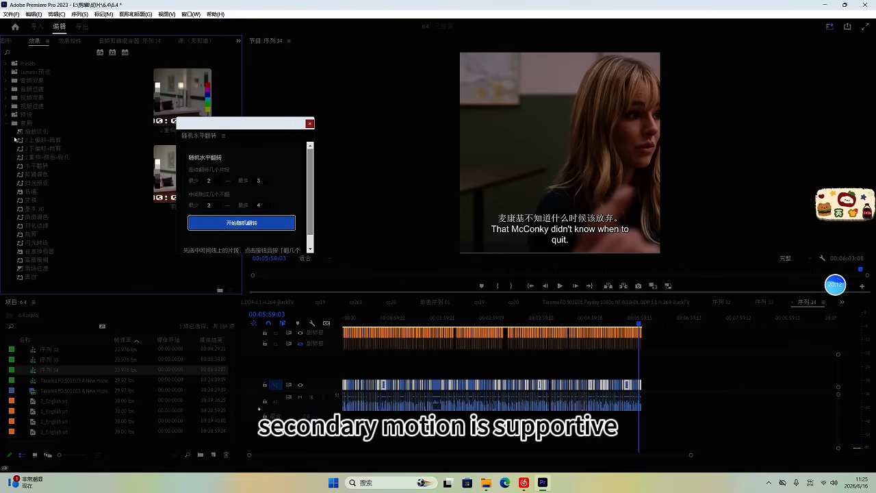
pyautogui.doubleClick(38, 166)
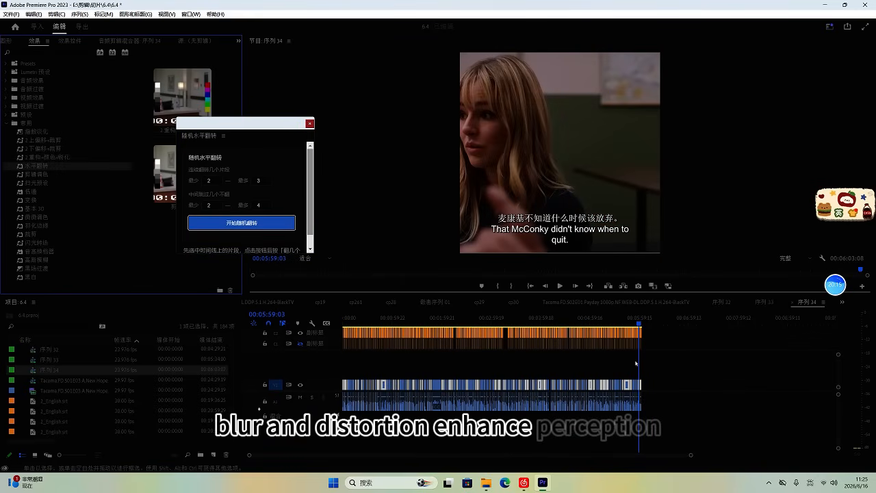
# Step: Run scene edit detection on each of the five clips in 序列 33, and select all resulting clips
pyautogui.click(767, 304)
pyautogui.click(382, 321)
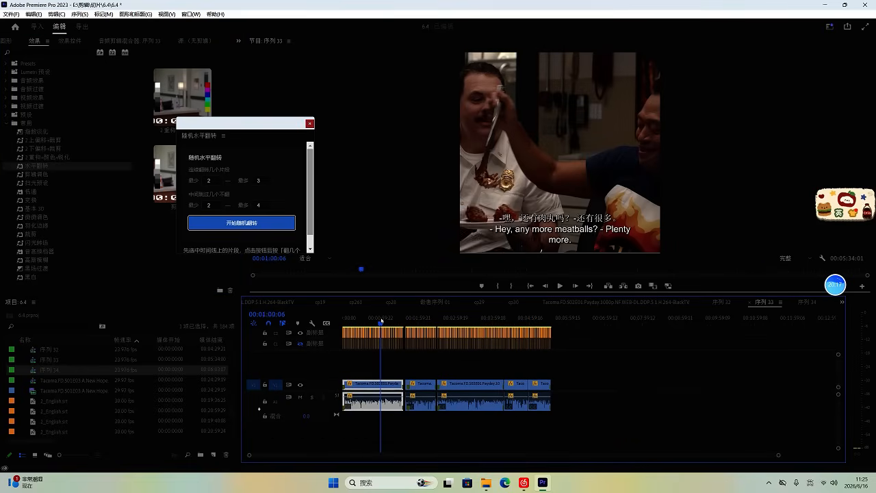
pyautogui.press('F2')
pyautogui.press('Return')
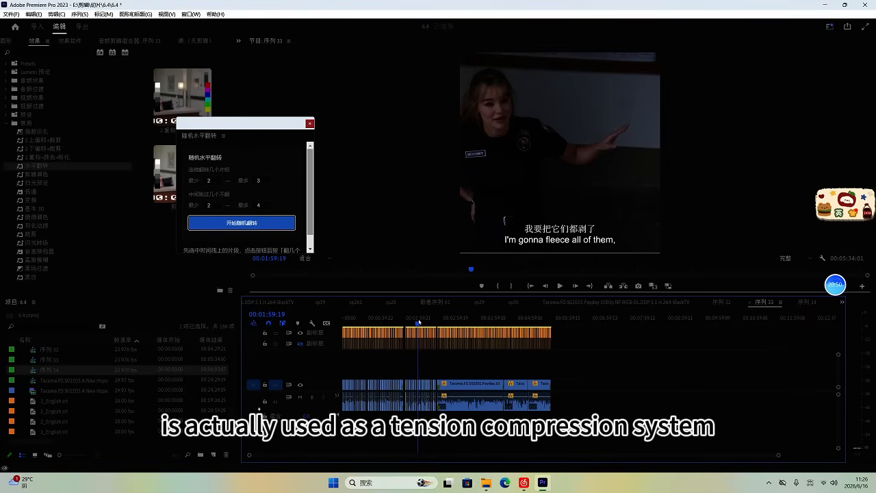
pyautogui.click(461, 321)
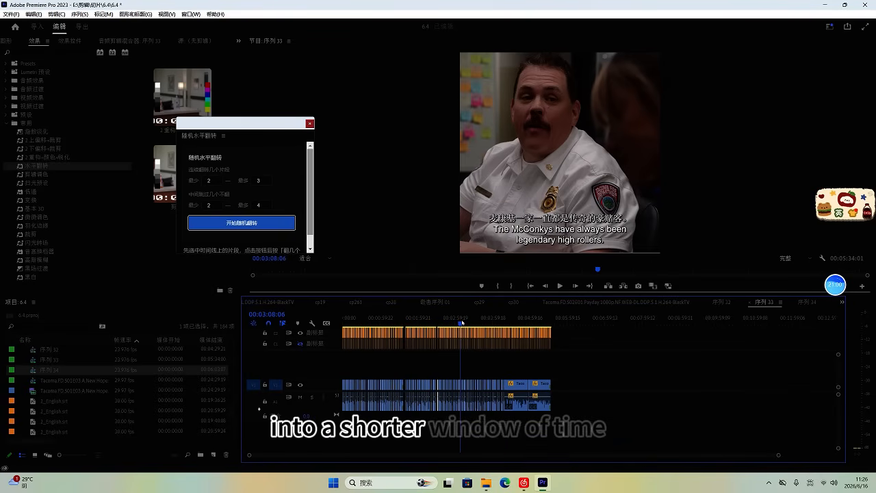
pyautogui.click(519, 317)
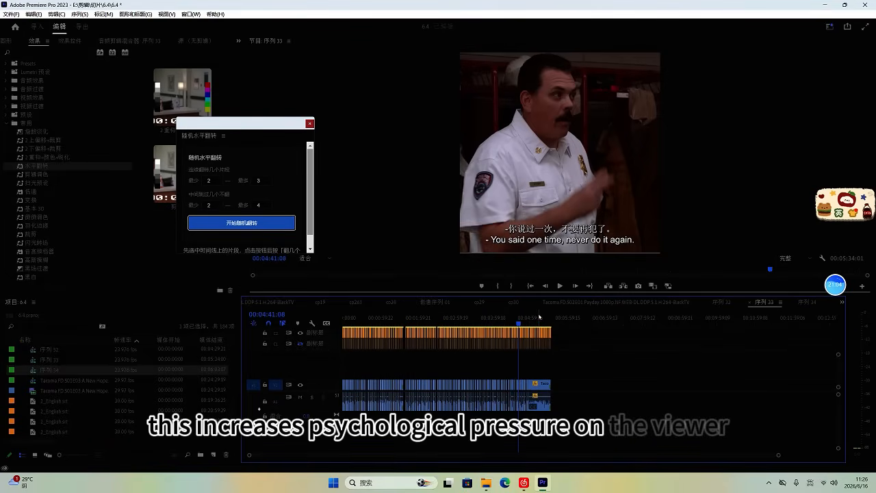
pyautogui.click(540, 317)
pyautogui.press('Return')
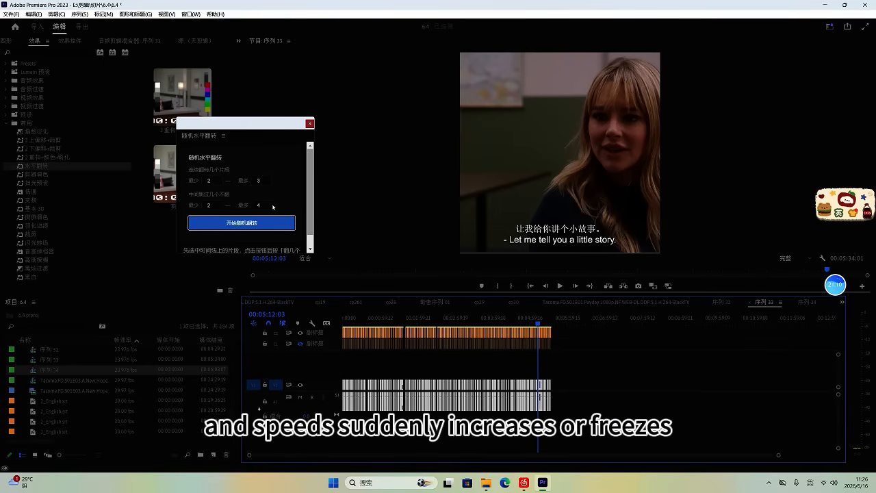
# Step: Set both maximums in 随机水平翻转 to 2, randomly pick clips in 序列 33, and apply 水平翻转 to them
pyautogui.click(267, 204)
pyautogui.click(267, 207)
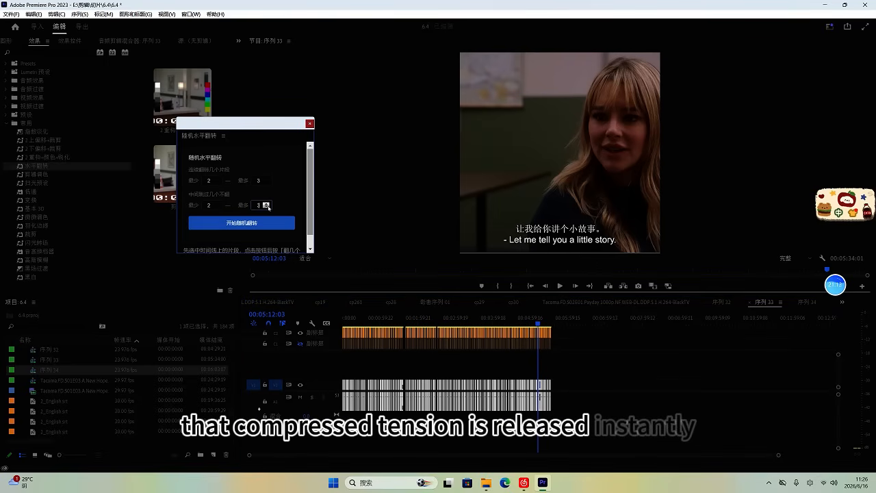
pyautogui.click(267, 207)
pyautogui.click(267, 182)
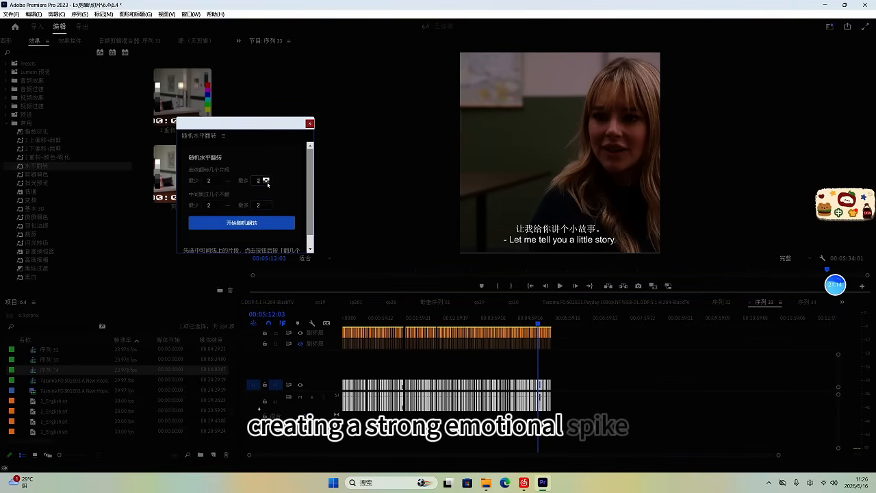
pyautogui.click(254, 223)
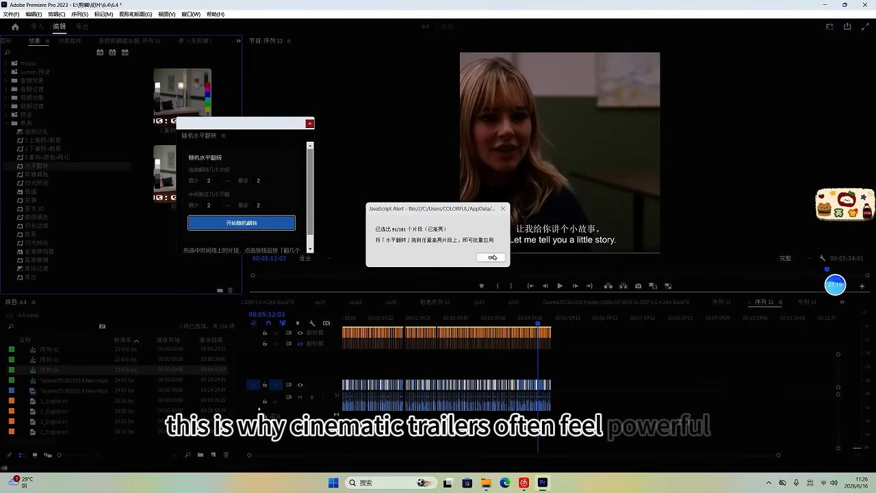
pyautogui.click(491, 258)
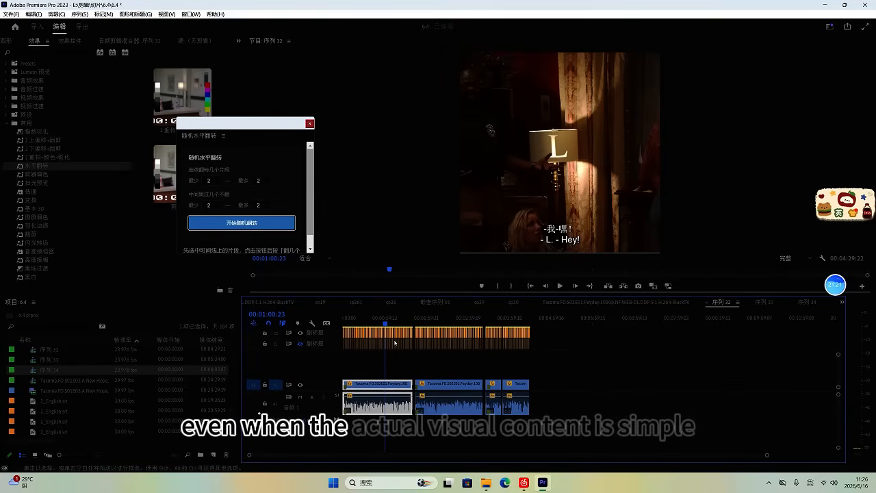
# Step: Run scene edit detection on each of the four clips in 序列 32 so they are cut at every shot change
pyautogui.click(379, 316)
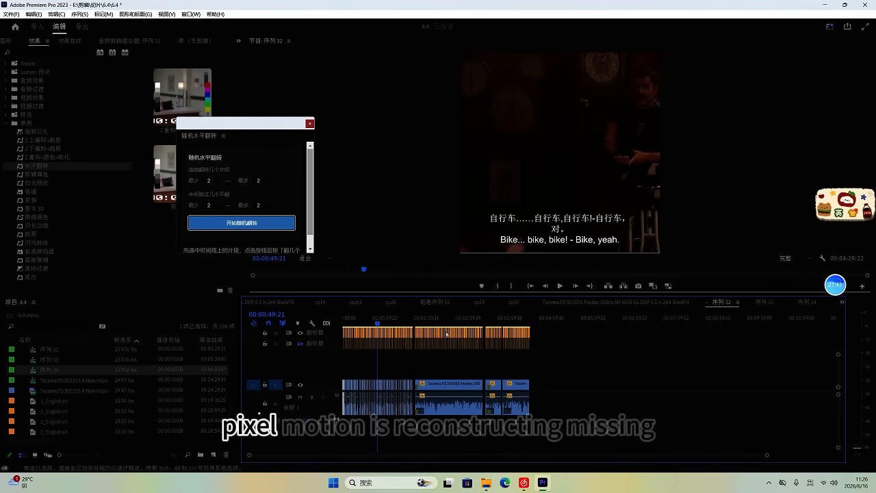
pyautogui.moveTo(379, 316); pyautogui.dragTo(439, 317)
pyautogui.hotkey('ctrl', 'shift', 'd')
pyautogui.press('Return')
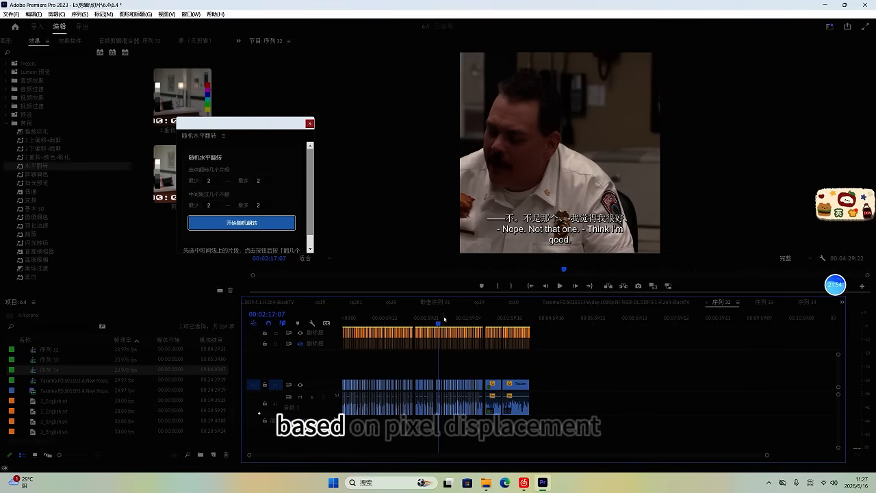
pyautogui.click(488, 318)
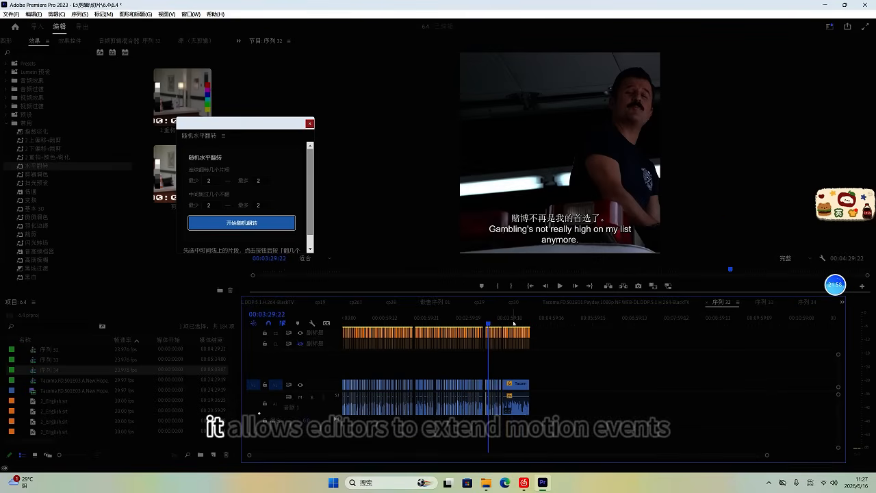
pyautogui.click(512, 323)
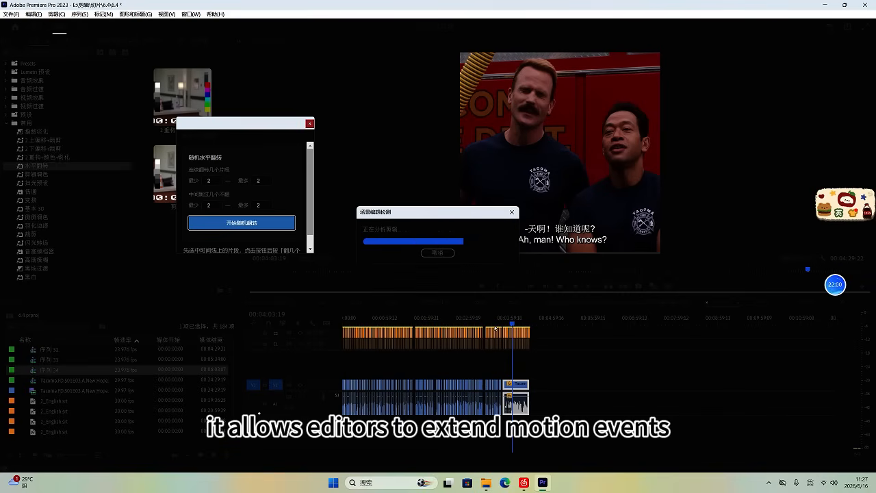
# Step: Set the flip maximum in 随机水平翻转 to 1, randomly pick among all cut clips in 序列 32, and apply 水平翻转 to them
pyautogui.click(276, 184)
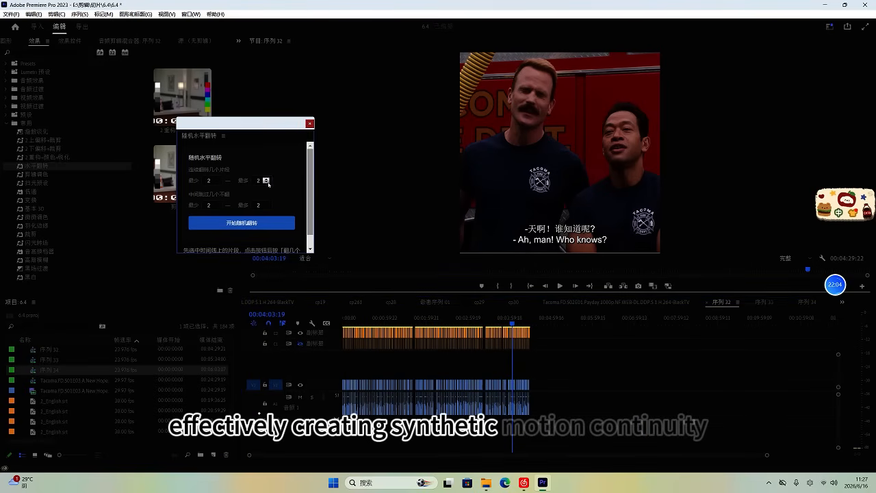
pyautogui.click(267, 183)
pyautogui.click(242, 222)
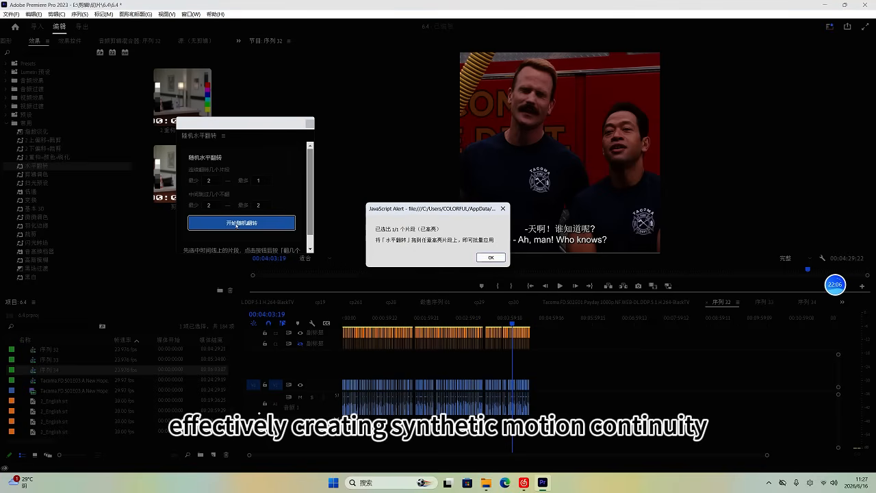
pyautogui.click(491, 260)
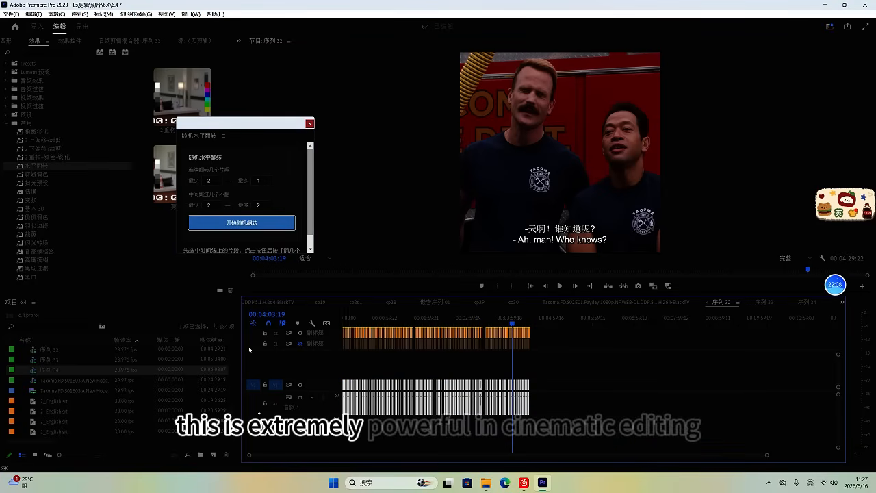
pyautogui.click(291, 228)
pyautogui.click(489, 258)
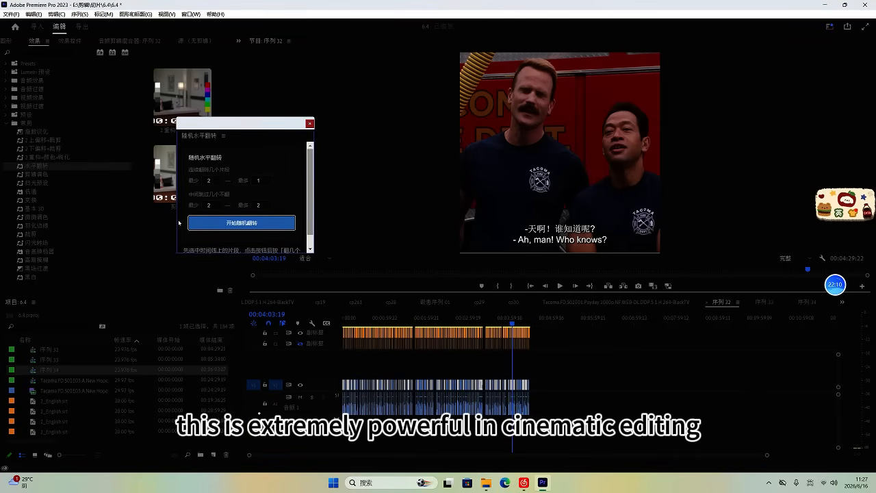
pyautogui.doubleClick(45, 167)
pyautogui.click(309, 123)
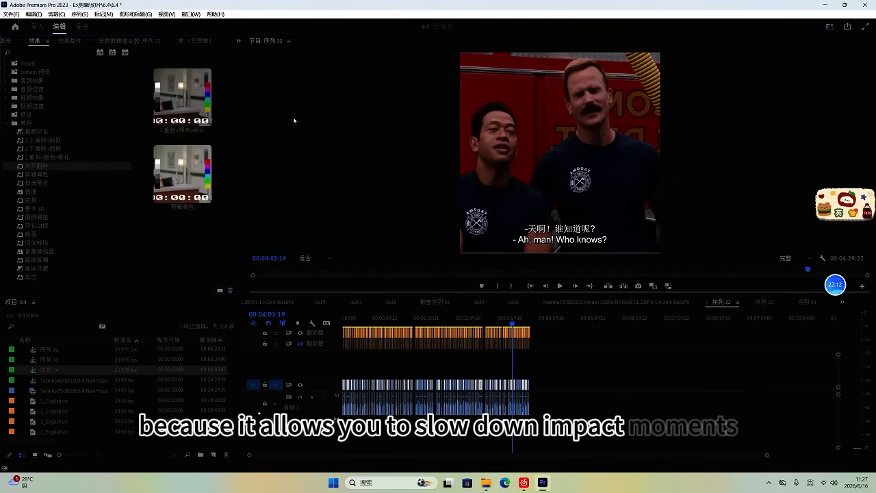
# Step: Return the playhead to the start of 序列 32 and save the project
pyautogui.press('Home')
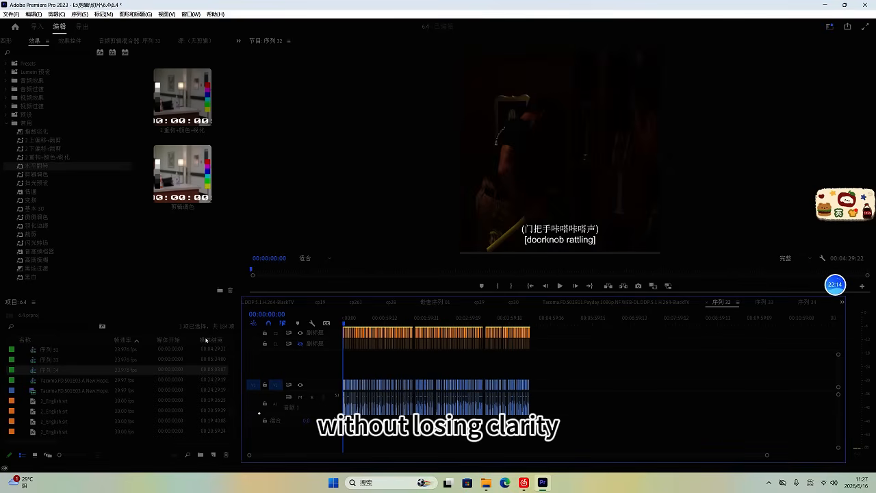
pyautogui.hotkey('ctrl', 's')
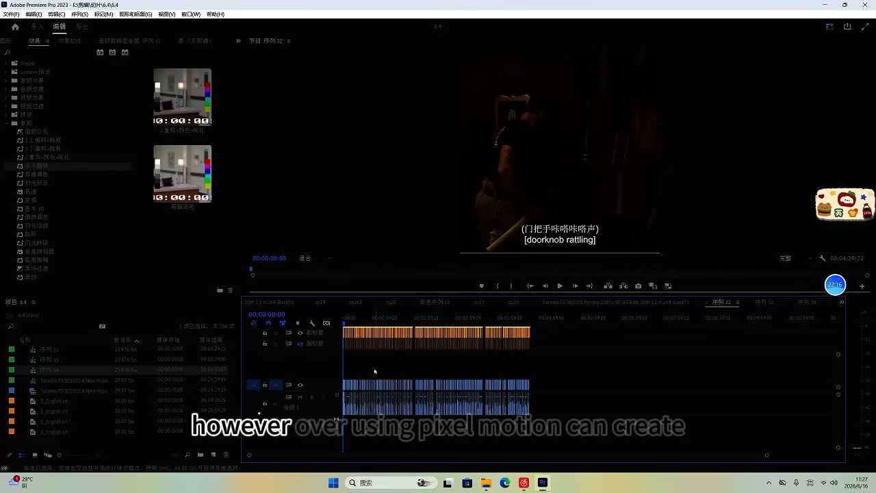
pyautogui.click(524, 485)
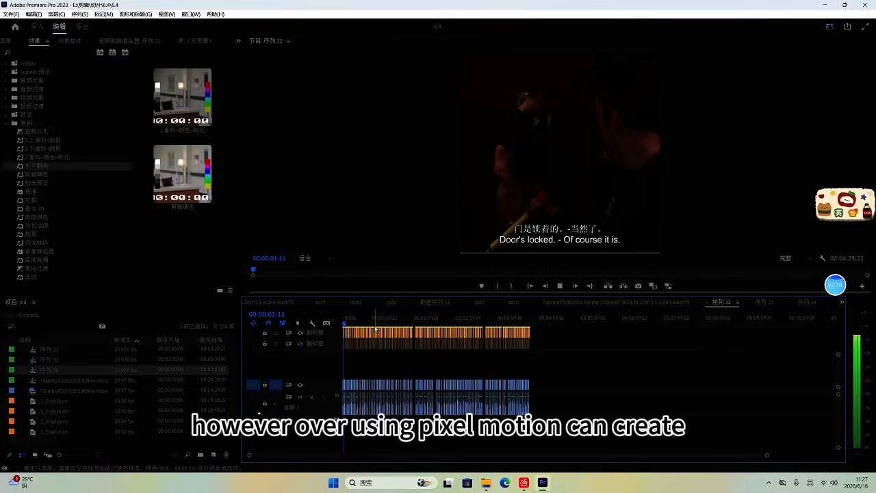
pyautogui.click(525, 484)
pyautogui.click(524, 484)
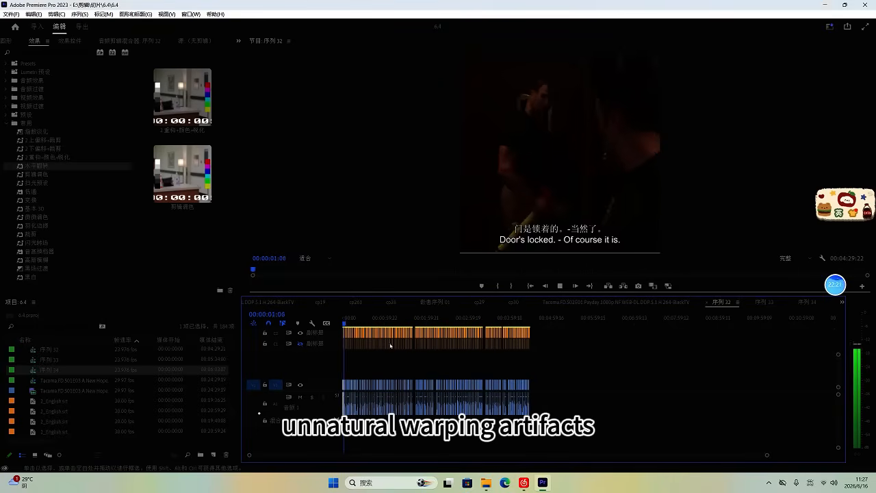
# Step: Play 序列 32 from its start to review the split and flipped shots with their subtitles
pyautogui.moveTo(359, 324); pyautogui.dragTo(298, 326)
pyautogui.scroll(8, 408, 428)
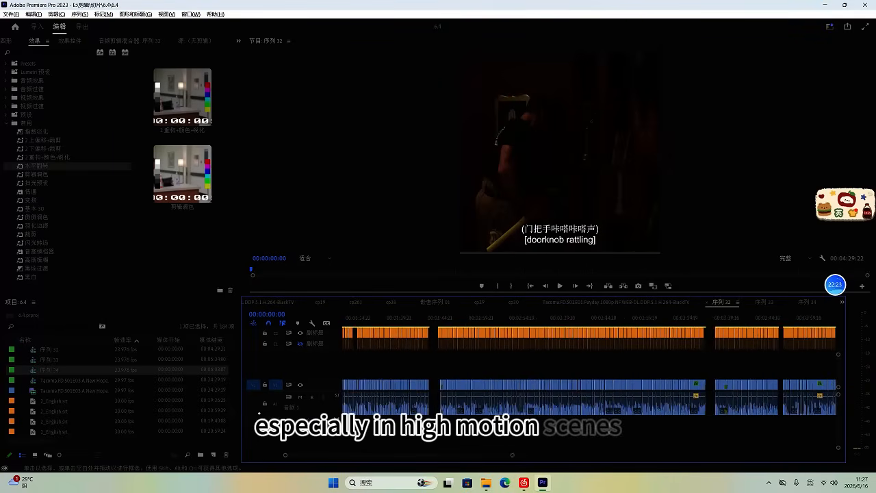
pyautogui.scroll(8, 411, 426)
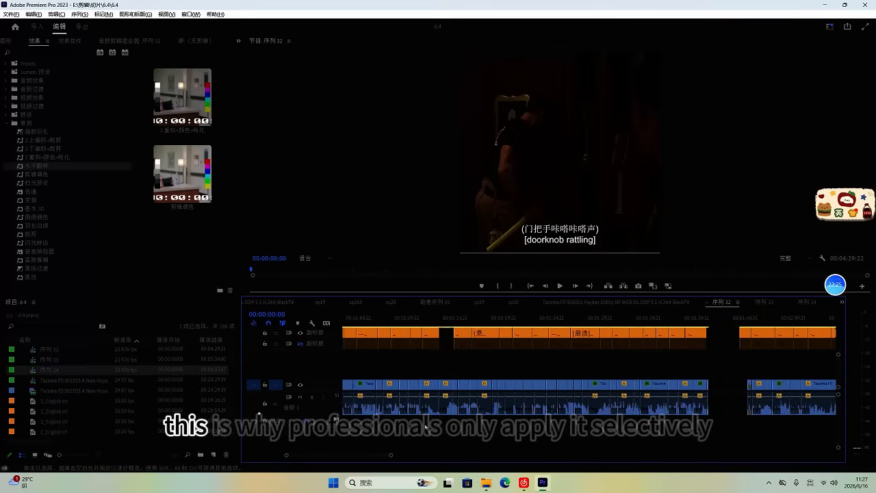
pyautogui.moveTo(342, 455); pyautogui.dragTo(141, 459)
pyautogui.scroll(5, 441, 433)
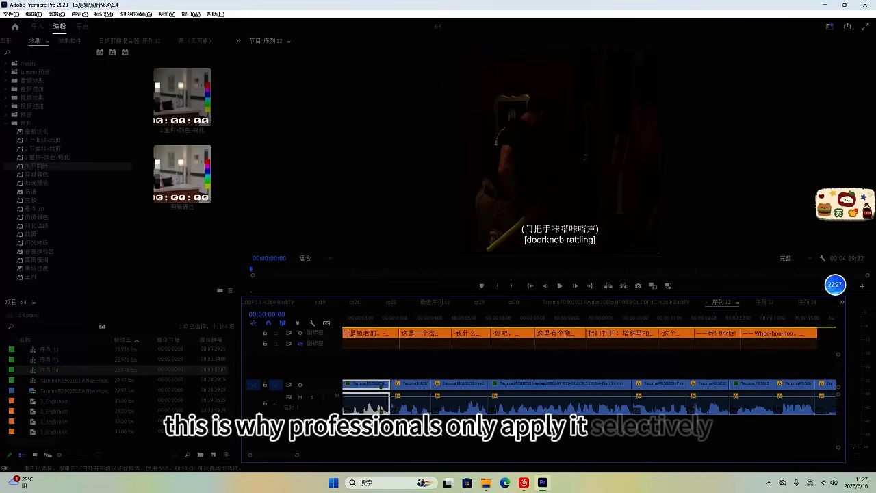
pyautogui.moveTo(274, 459); pyautogui.dragTo(236, 460)
pyautogui.scroll(3, 483, 439)
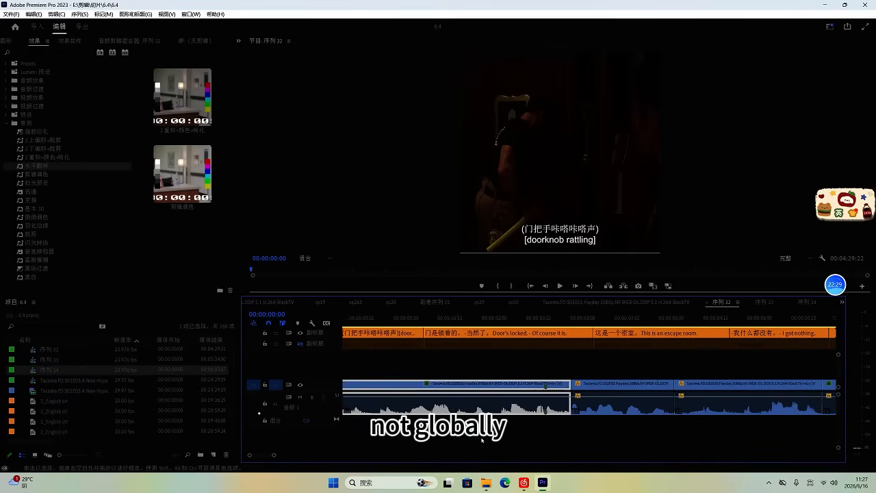
pyautogui.scroll(2, 483, 439)
pyautogui.hotkey('ctrl', 's')
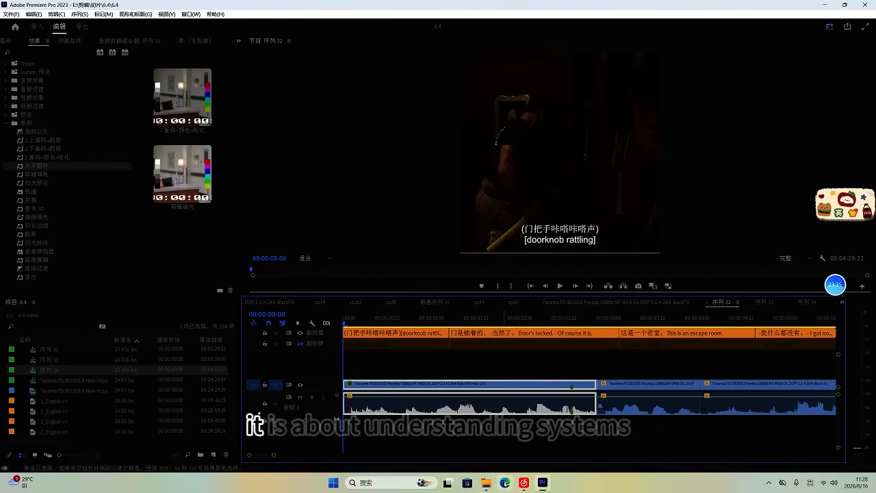
pyautogui.moveTo(524, 482)
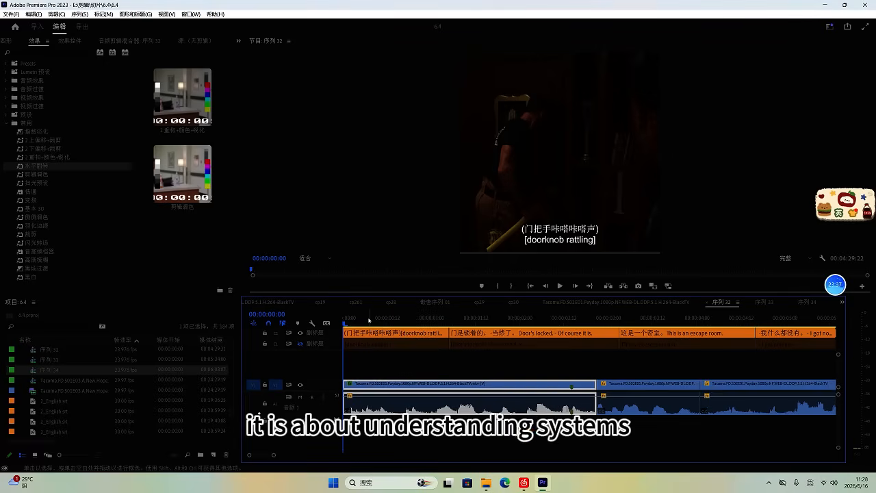
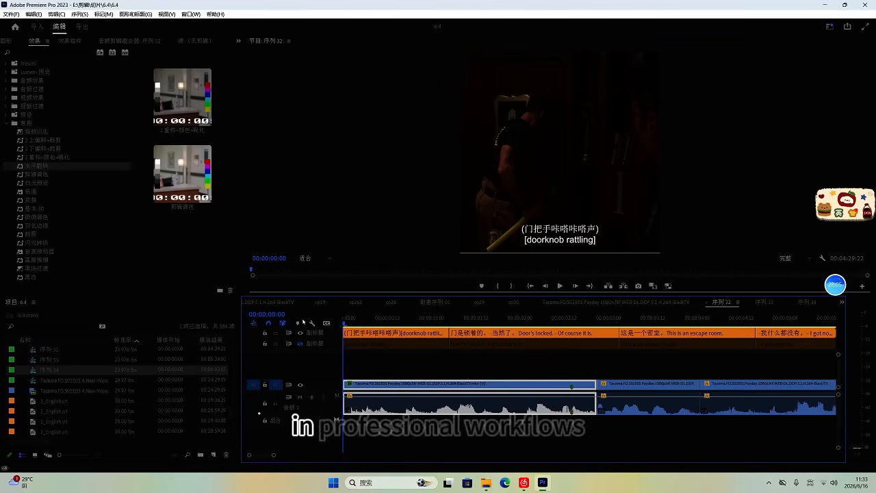
pyautogui.press('space')
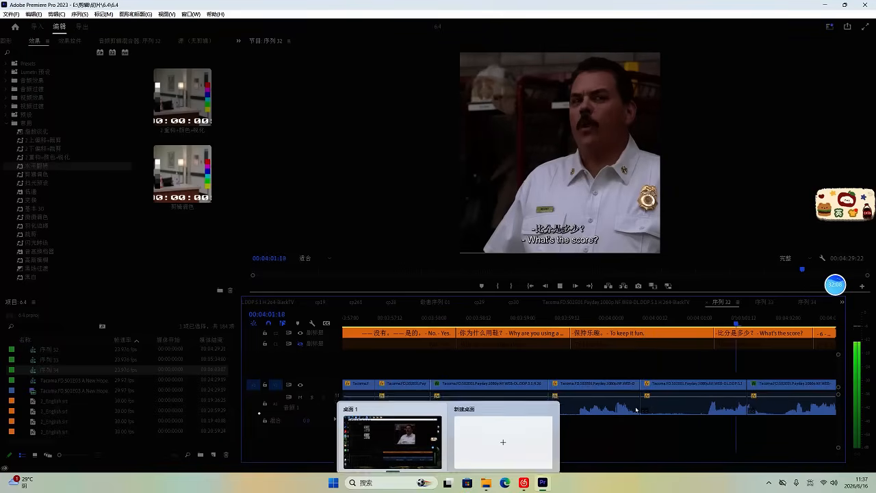
pyautogui.scroll(-10, 649, 405)
pyautogui.scroll(-2, 643, 429)
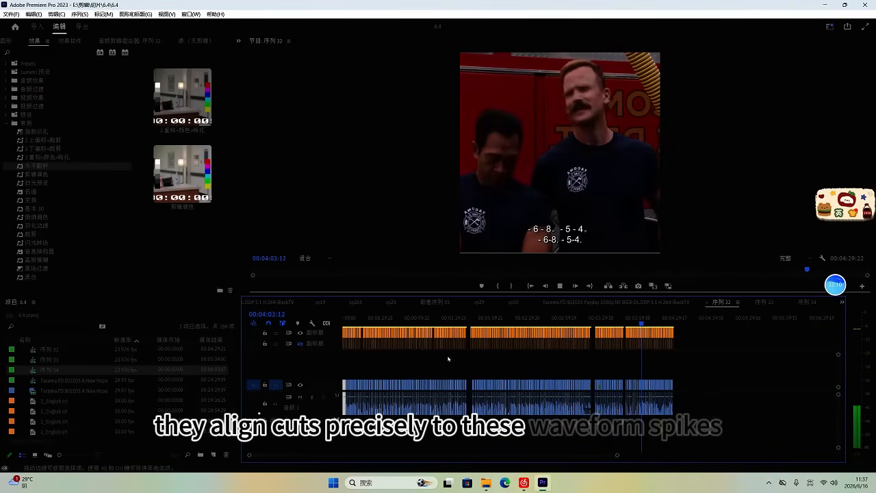
# Step: Replay the opening of 序列 32 and ripple-trim about 14 frames off the start of its first clip
pyautogui.click(345, 322)
pyautogui.scroll(3, 419, 411)
pyautogui.scroll(5, 418, 411)
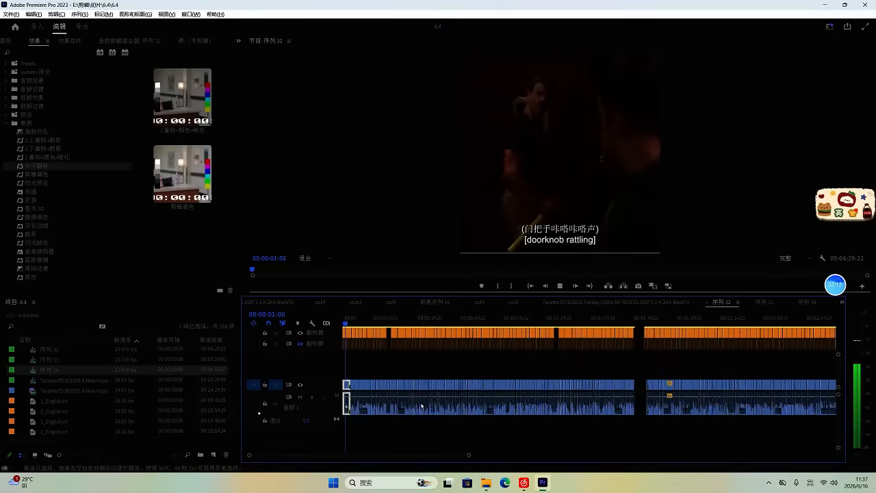
pyautogui.scroll(3, 392, 373)
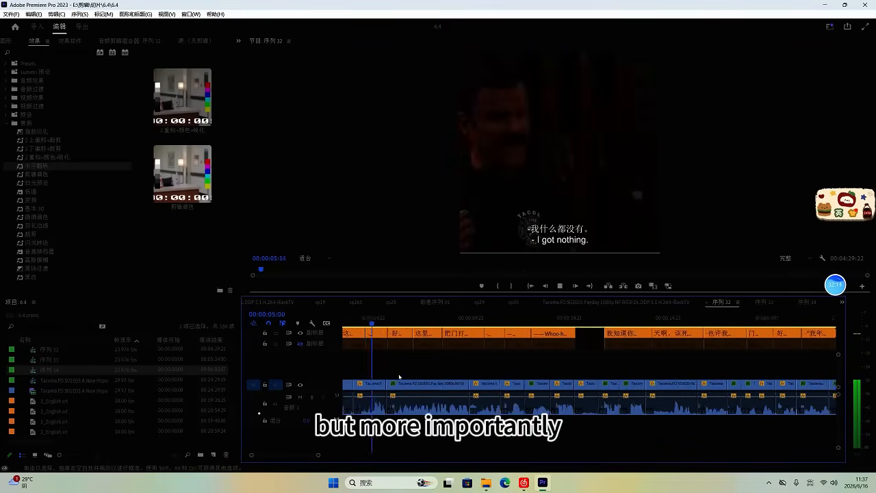
pyautogui.press('space')
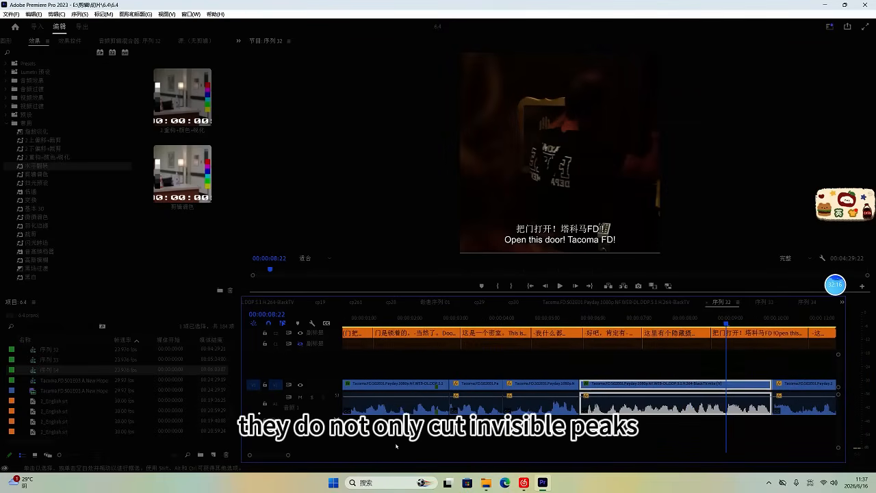
pyautogui.moveTo(270, 459); pyautogui.dragTo(265, 458)
pyautogui.click(371, 318)
pyautogui.press('space')
pyautogui.scroll(3, 389, 385)
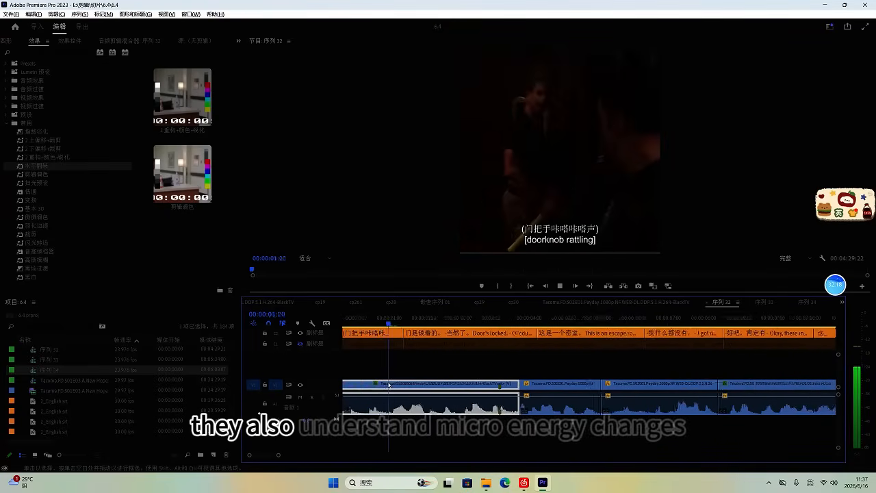
pyautogui.scroll(1, 391, 385)
pyautogui.press('space')
pyautogui.click(382, 318)
pyautogui.press('q')
pyautogui.press('space')
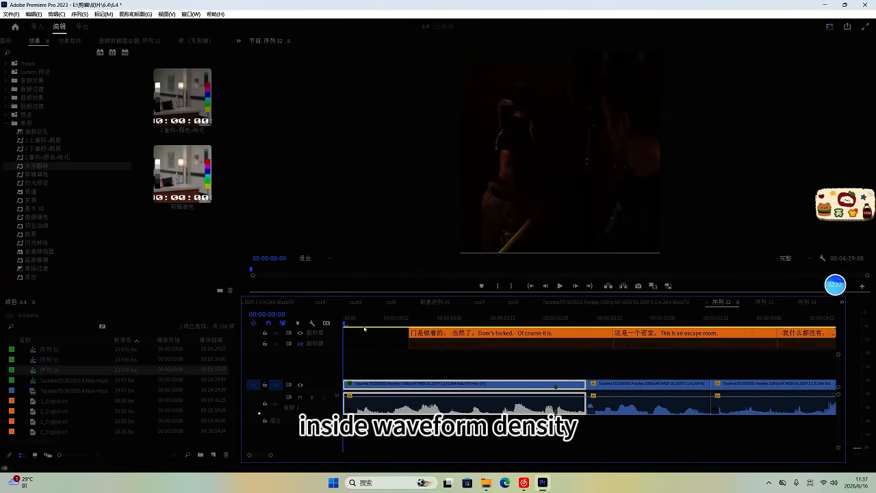
# Step: Reframe the first two clips of 序列 32 by shifting the first one's picture right and the second one's left
pyautogui.click(71, 41)
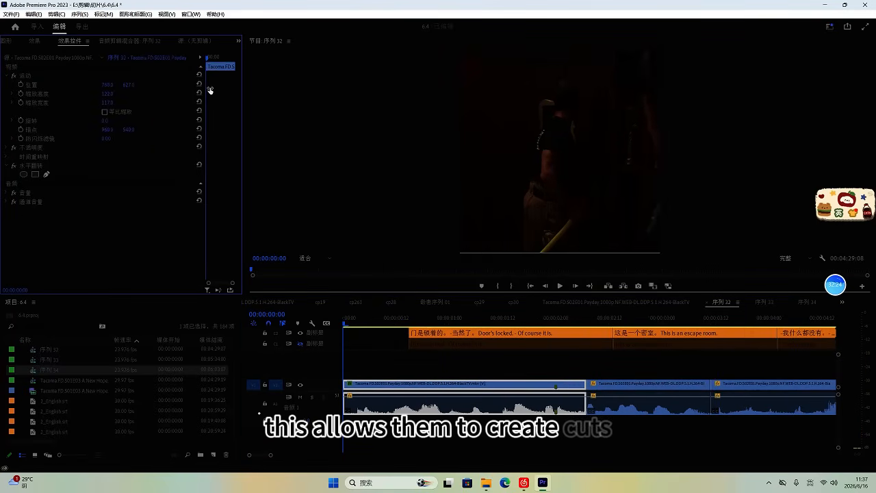
pyautogui.scroll(4, 468, 392)
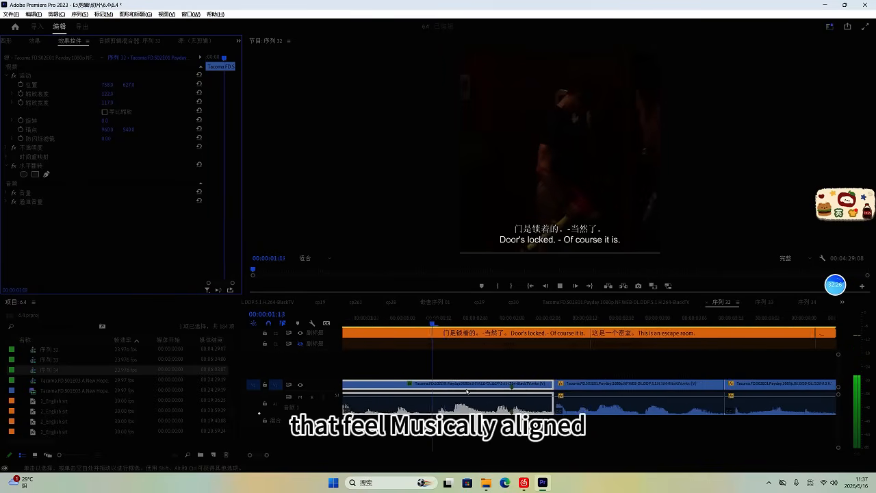
pyautogui.scroll(-2, 467, 392)
pyautogui.press('space')
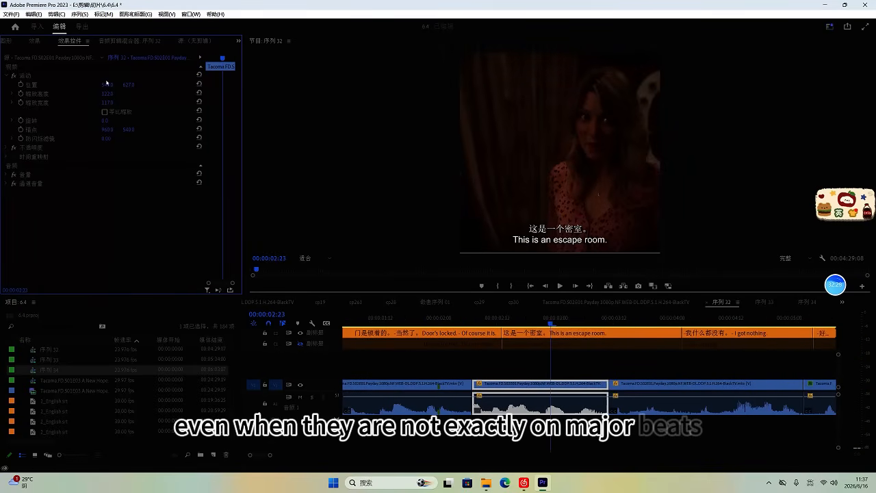
pyautogui.moveTo(107, 83); pyautogui.dragTo(9, 98)
# Step: Ripple-trim the third clip's start to the “我什么都没有” subtitle and set its horizontal position to 877
pyautogui.press('space')
pyautogui.scroll(2, 587, 388)
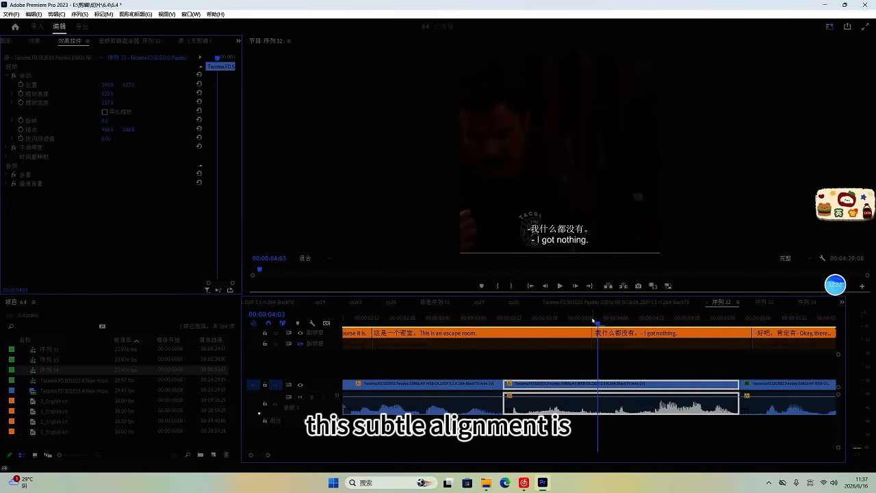
pyautogui.scroll(-1, 565, 354)
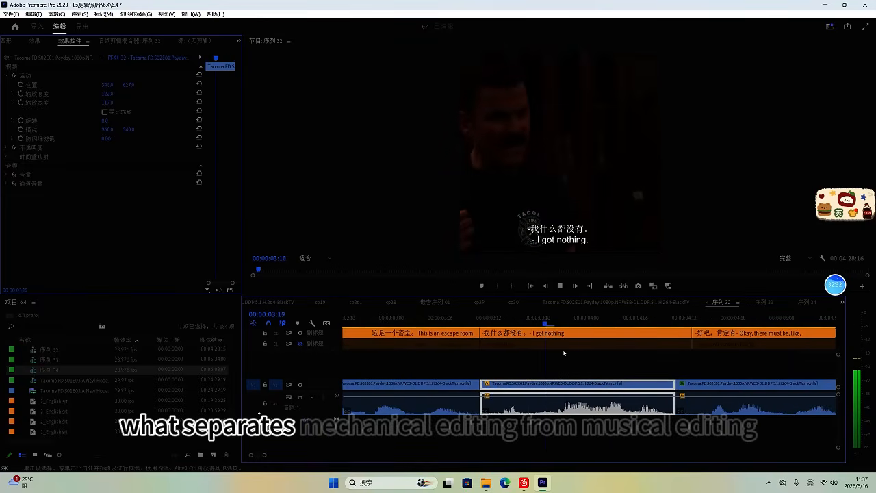
pyautogui.press('space')
pyautogui.moveTo(103, 87); pyautogui.dragTo(239, 93)
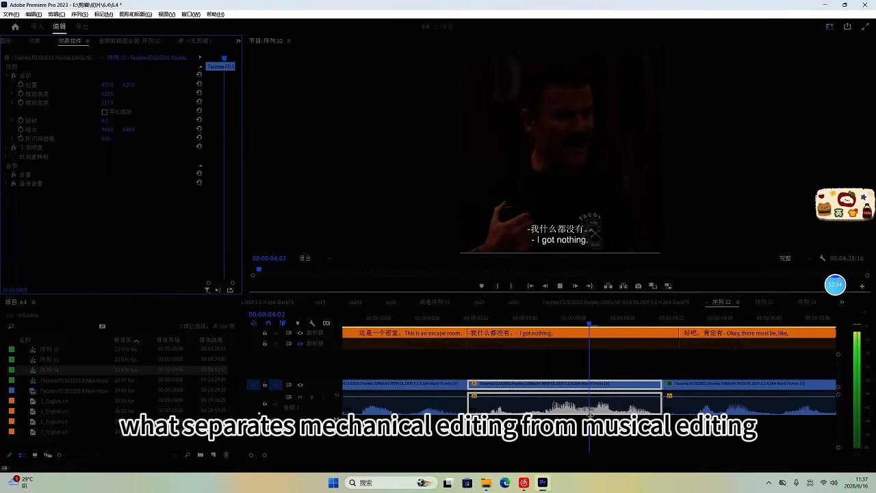
# Step: Play 序列 32 from the “我什么都没有” clip to the “把门打开” subtitle, replaying from “好吧，肯定有”, to review the shot order
pyautogui.scroll(-4, 591, 416)
pyautogui.scroll(1, 607, 405)
pyautogui.scroll(-1, 607, 404)
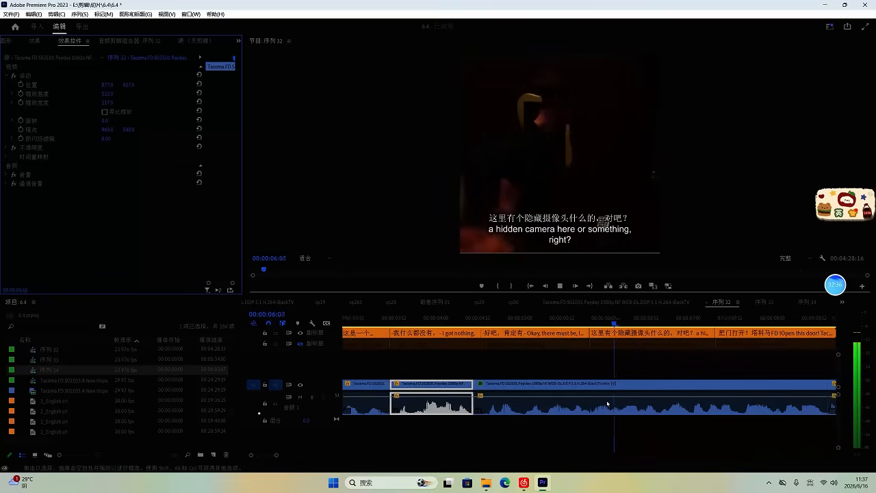
pyautogui.click(608, 404)
pyautogui.scroll(-4, 607, 402)
pyautogui.scroll(3, 622, 399)
pyautogui.scroll(-1, 623, 390)
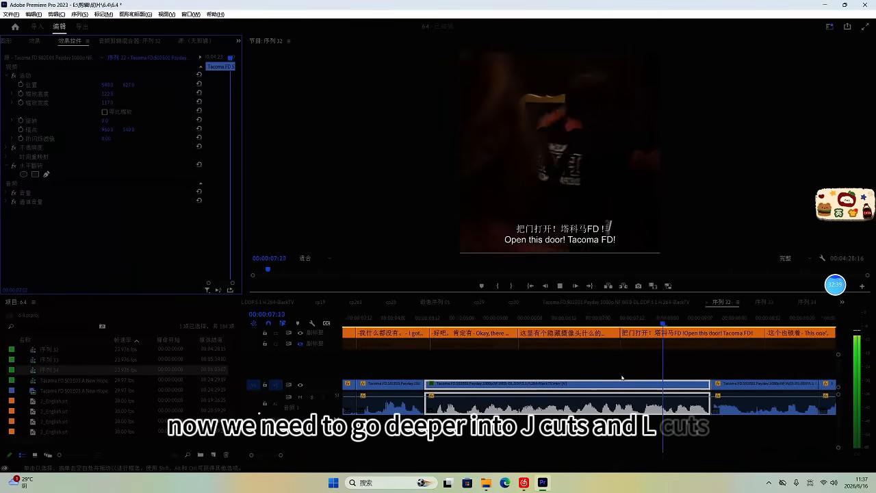
pyautogui.scroll(-2, 622, 377)
pyautogui.press('space')
pyautogui.click(479, 320)
pyautogui.press('space')
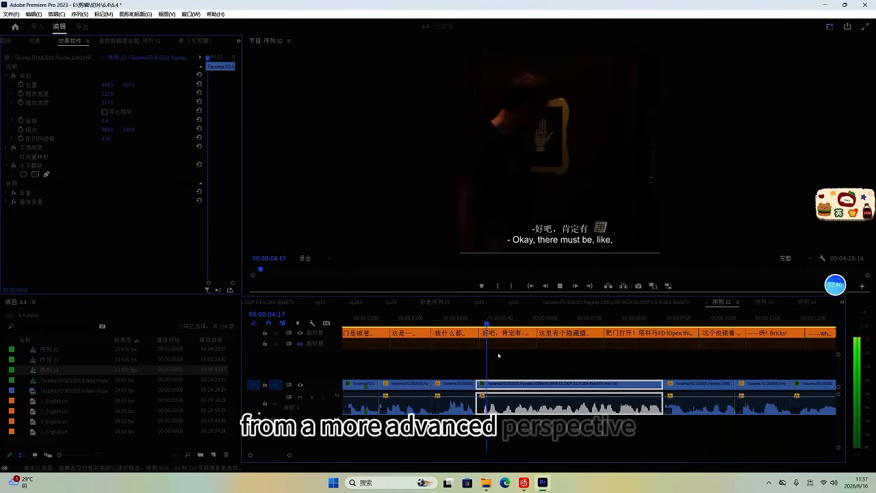
pyautogui.scroll(2, 502, 359)
pyautogui.scroll(-2, 494, 386)
pyautogui.press('space')
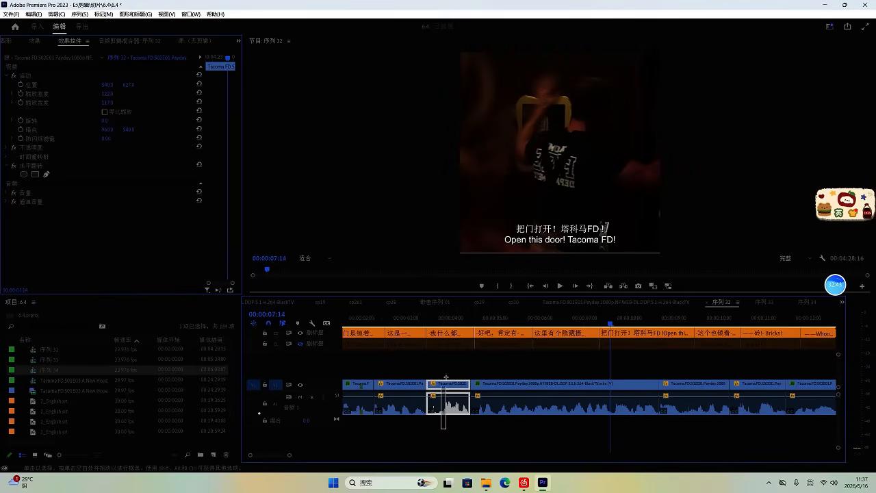
# Step: Cut the “我什么都没有” clip with its subtitle out of its place and play on past the “这个也锁着” subtitle
pyautogui.moveTo(446, 378); pyautogui.dragTo(446, 314)
pyautogui.press('Delete')
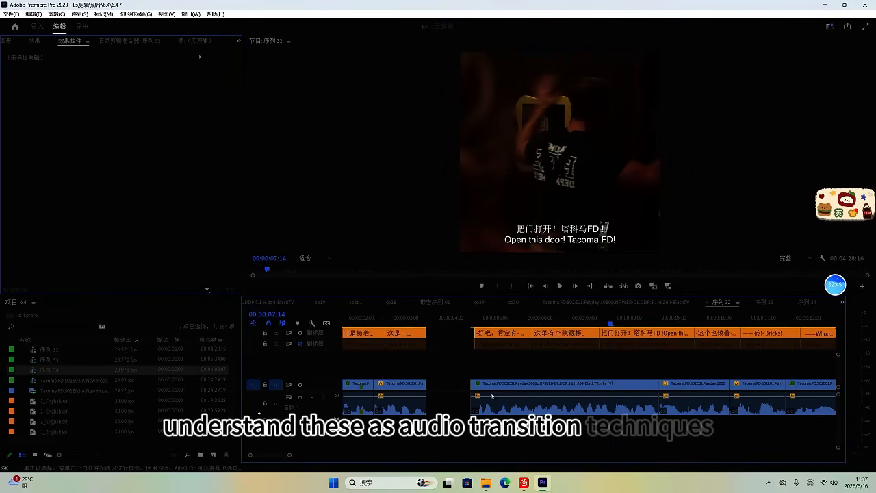
pyautogui.press('space')
pyautogui.scroll(3, 654, 388)
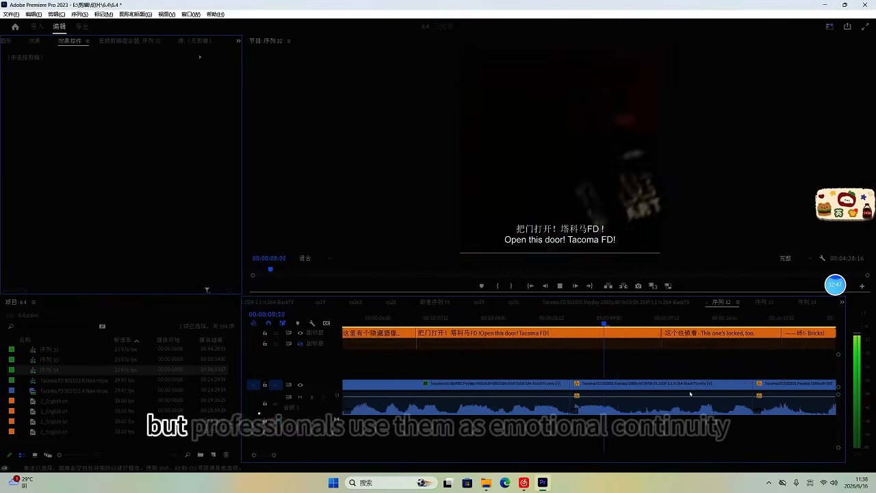
pyautogui.scroll(-2, 672, 384)
pyautogui.press('space')
pyautogui.press('space')
pyautogui.scroll(-1, 586, 352)
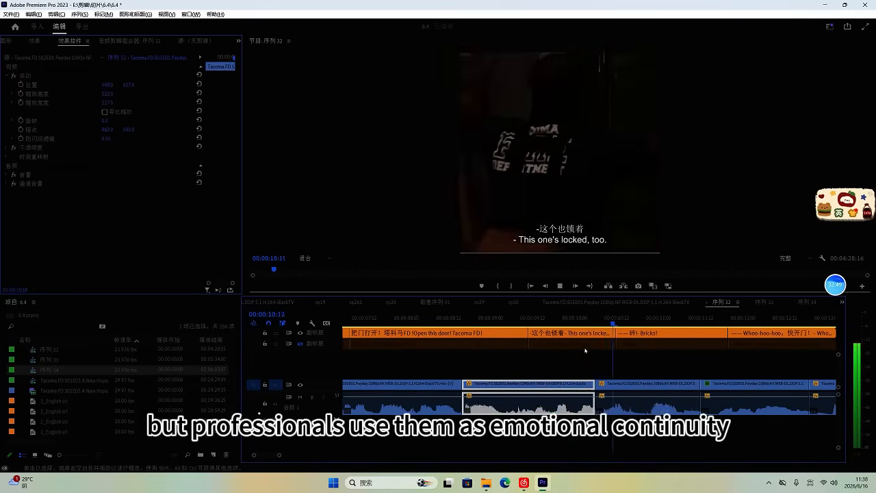
pyautogui.press('space')
pyautogui.press('a')
pyautogui.moveTo(602, 389); pyautogui.dragTo(684, 390)
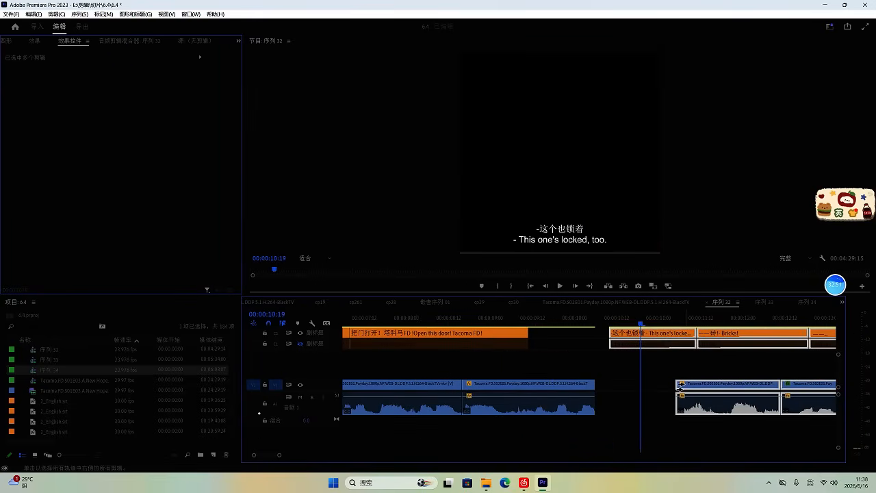
pyautogui.hotkey('ctrl', 'z')
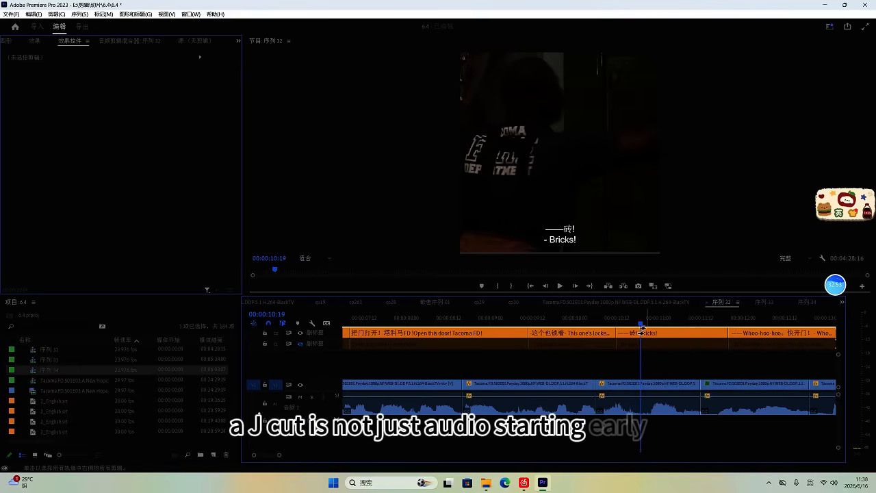
# Step: Shift all clips and subtitles from “砖! Bricks!” onward later in time to open a gap after the “这个也锁着” clip
pyautogui.moveTo(631, 333); pyautogui.dragTo(680, 335)
pyautogui.scroll(-3, 616, 363)
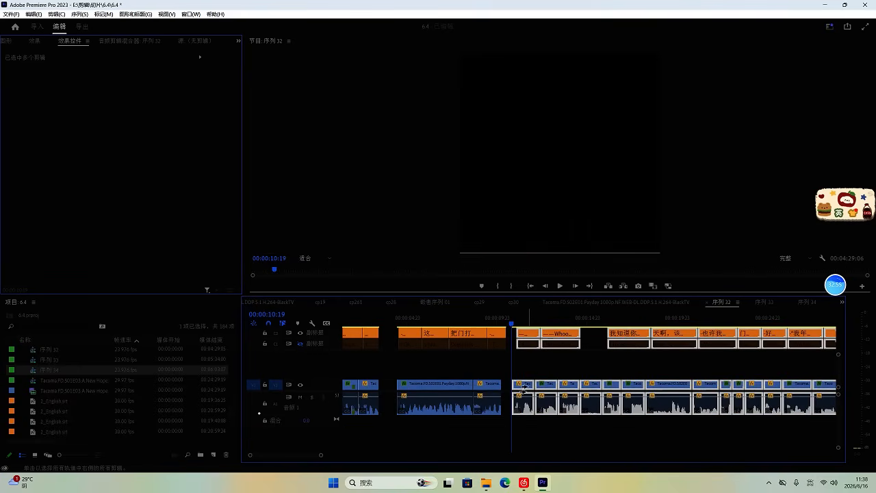
pyautogui.moveTo(528, 388); pyautogui.dragTo(623, 391)
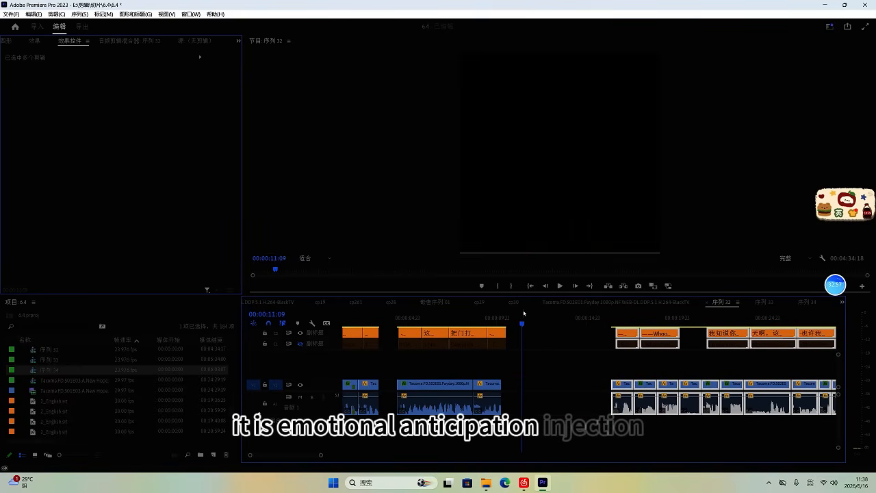
# Step: Paste the cut “我什么都没有” clip and subtitle into the opened gap and close the space behind it
pyautogui.hotkey('ctrl', 'v')
pyautogui.click(562, 343)
pyautogui.click(565, 386)
pyautogui.press('Delete')
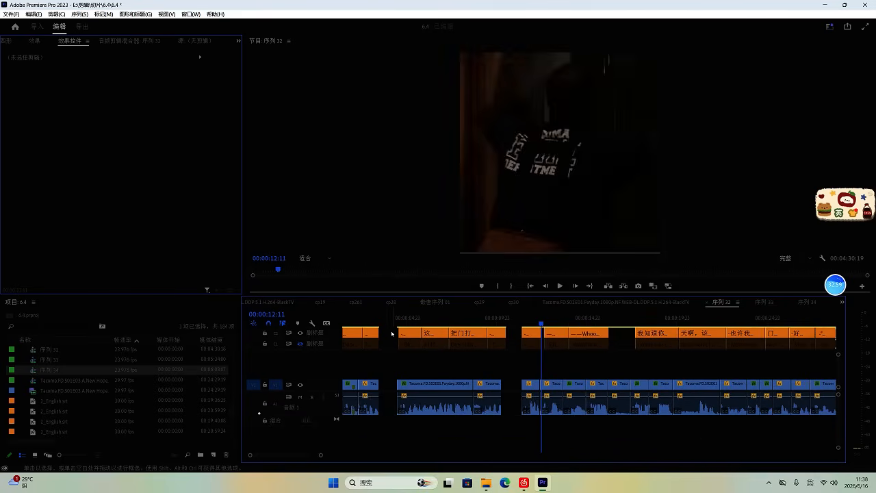
# Step: Close the gap before the “好吧，肯定有” clip where the moved clip used to be
pyautogui.click(383, 321)
pyautogui.scroll(3, 388, 359)
pyautogui.click(450, 320)
pyautogui.click(447, 387)
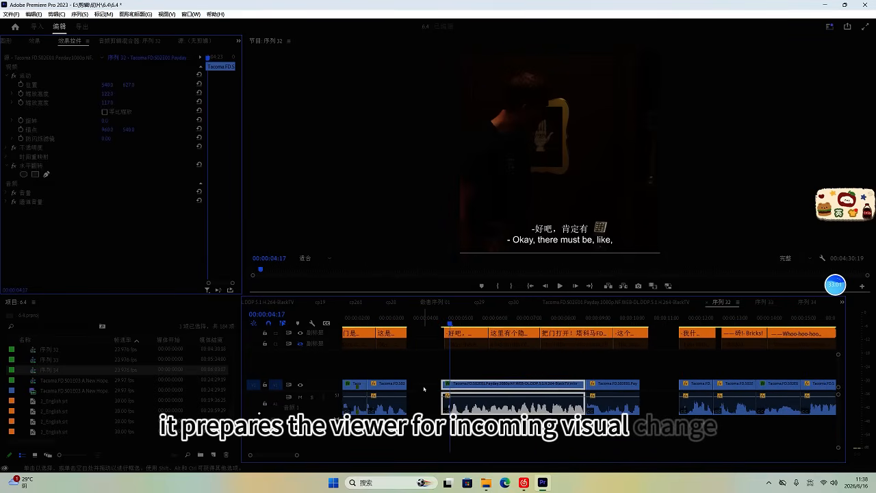
pyautogui.click(422, 388)
pyautogui.press('Delete')
# Step: Play across the closed gap and split the “好吧，肯定有” clip during the “这里有个隐藏摄像头” subtitle
pyautogui.click(402, 320)
pyautogui.press('space')
pyautogui.scroll(2, 439, 370)
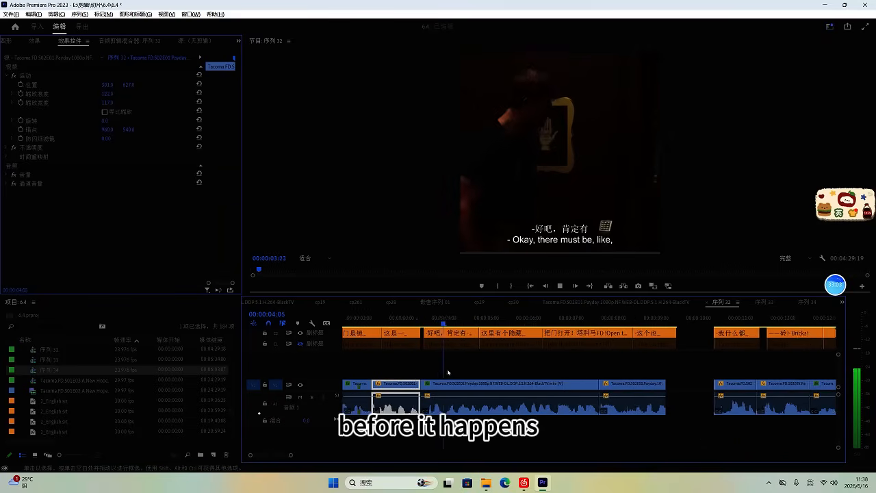
pyautogui.scroll(-1, 486, 369)
pyautogui.hotkey('ctrl', 'k')
pyautogui.scroll(1, 505, 369)
pyautogui.click(540, 388)
pyautogui.scroll(-1, 541, 387)
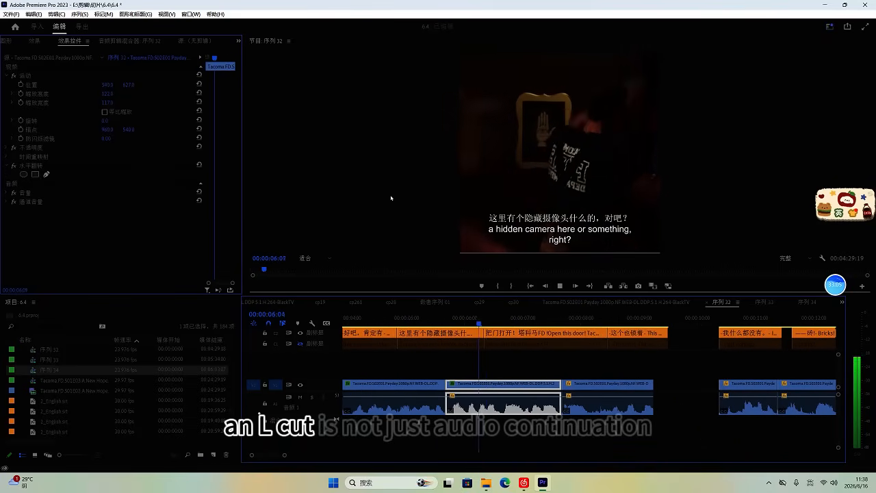
# Step: Apply another 水平翻转 effect to the second part of the split clip and set its horizontal position to 777
pyautogui.press('space')
pyautogui.click(35, 40)
pyautogui.press('space')
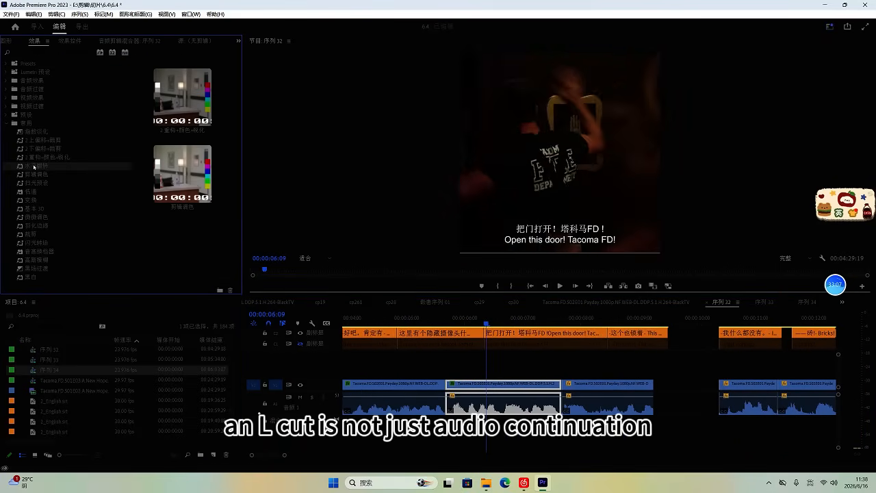
pyautogui.press('=')
pyautogui.click(79, 41)
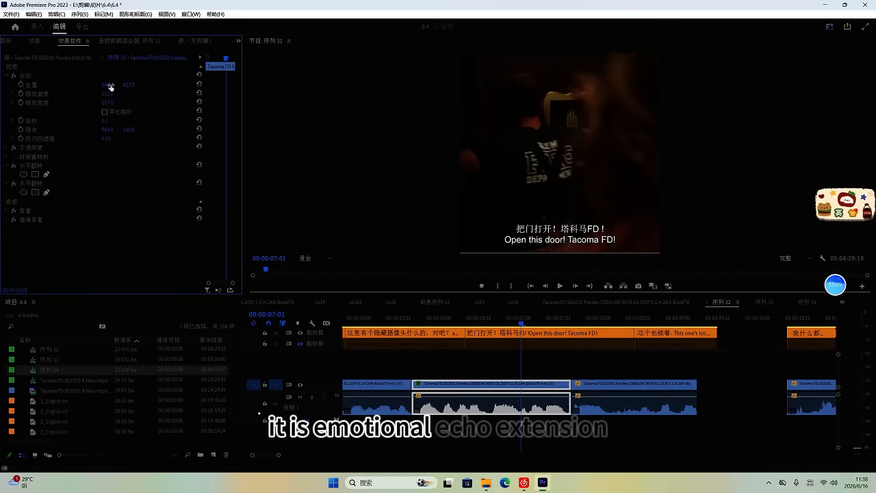
pyautogui.scroll(2, 578, 396)
pyautogui.scroll(-5, 582, 395)
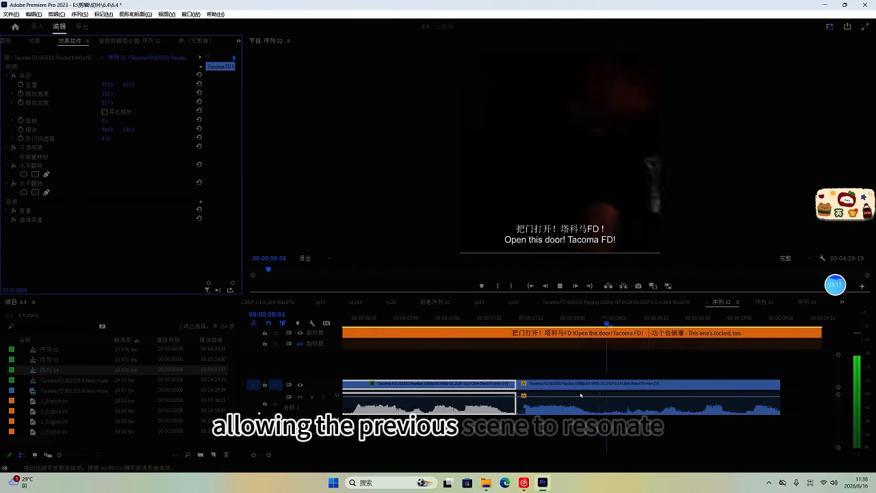
# Step: Close the gap between the “这个也锁着” and “我什么都没有” clips and play through the join to “Whoo-hoo-hoo”
pyautogui.click(571, 384)
pyautogui.click(548, 317)
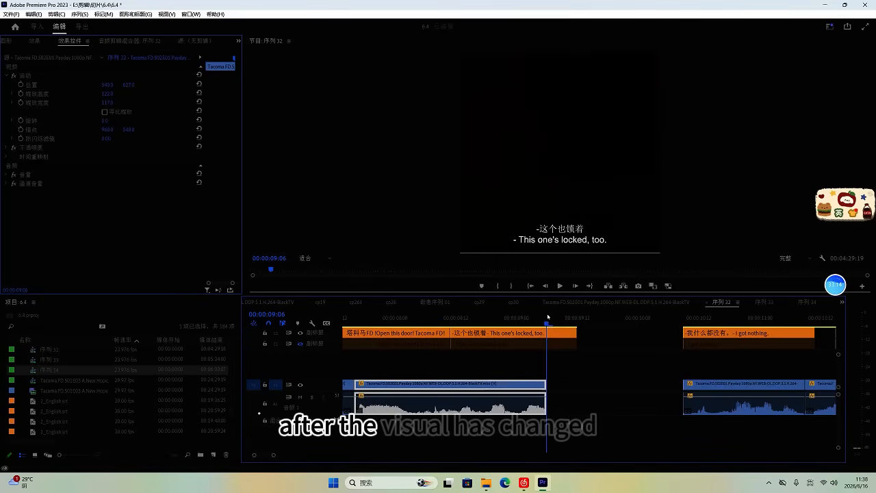
pyautogui.click(424, 316)
pyautogui.press('space')
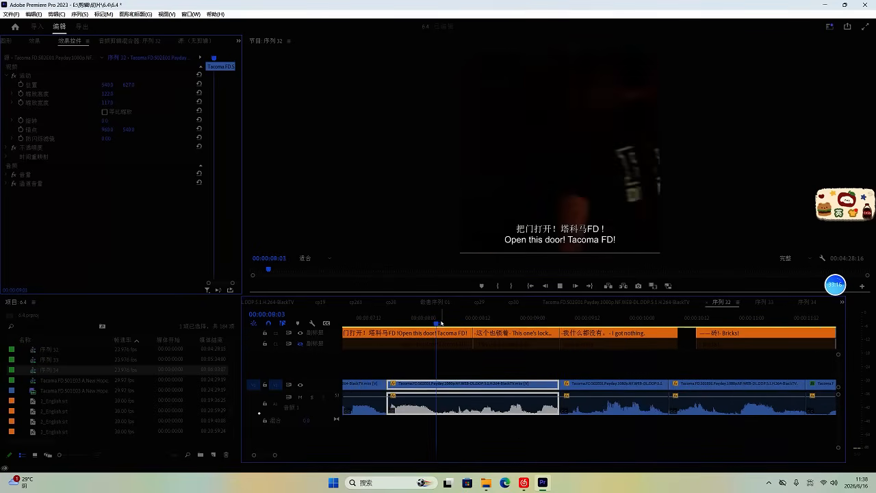
pyautogui.scroll(2, 457, 340)
pyautogui.scroll(1, 578, 368)
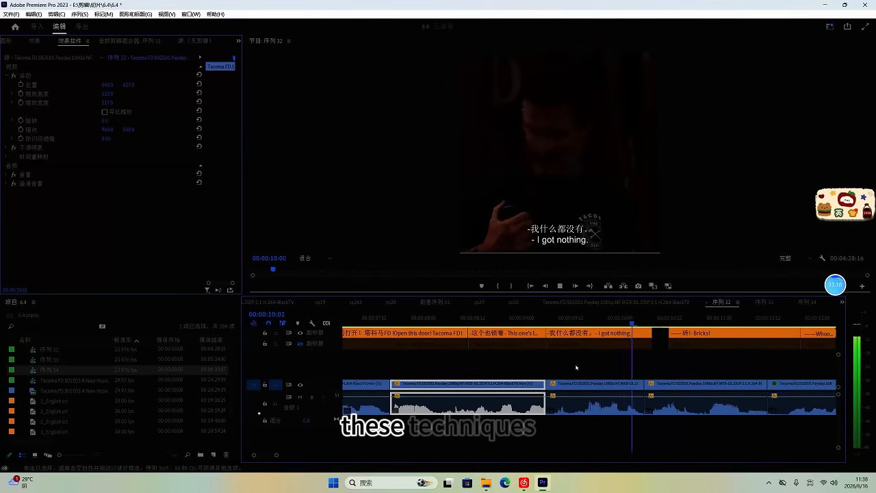
pyautogui.scroll(-3, 576, 368)
pyautogui.scroll(-1, 581, 368)
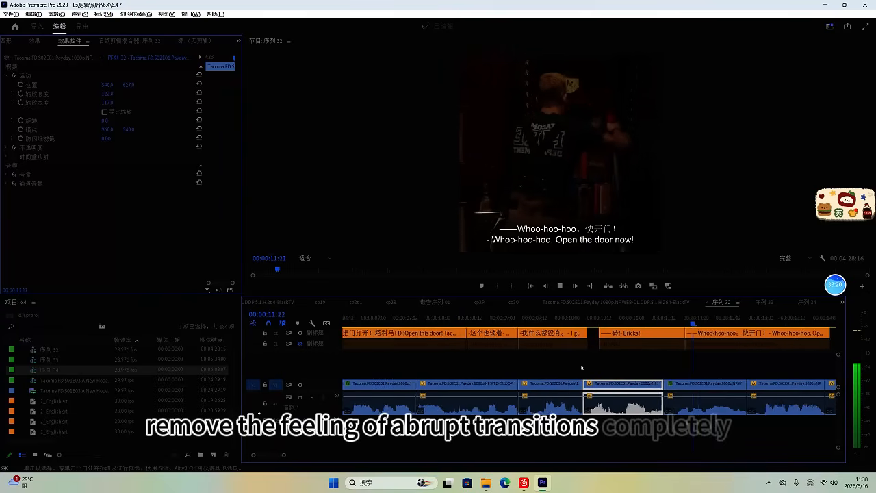
# Step: Replay from the “把门打开” subtitle through “砖! Bricks!” to check how the moved “我什么都没有” clip fits
pyautogui.click(450, 321)
pyautogui.press('space')
pyautogui.scroll(5, 462, 348)
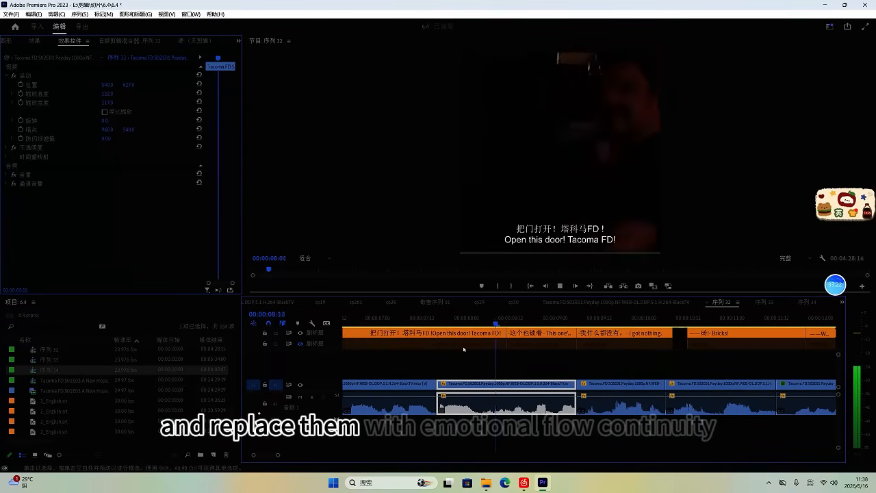
pyautogui.press('space')
pyautogui.click(481, 319)
pyautogui.press('space')
pyautogui.scroll(3, 503, 349)
pyautogui.scroll(-4, 503, 349)
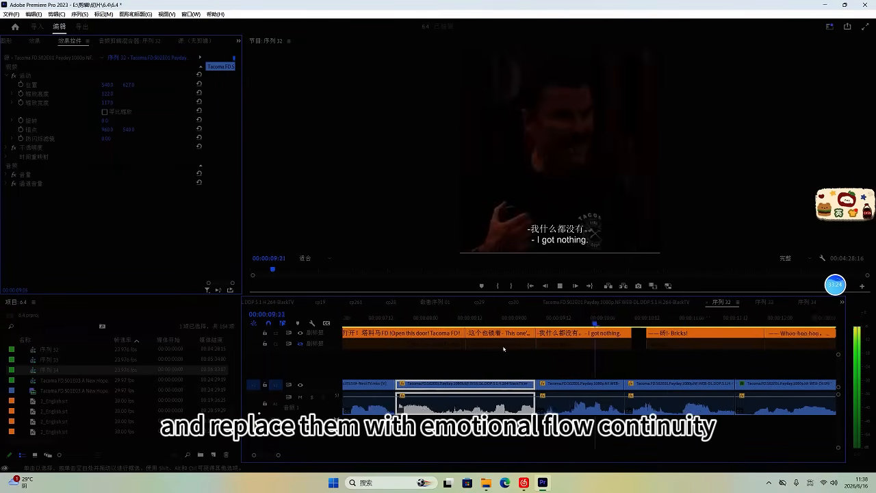
pyautogui.scroll(3, 556, 364)
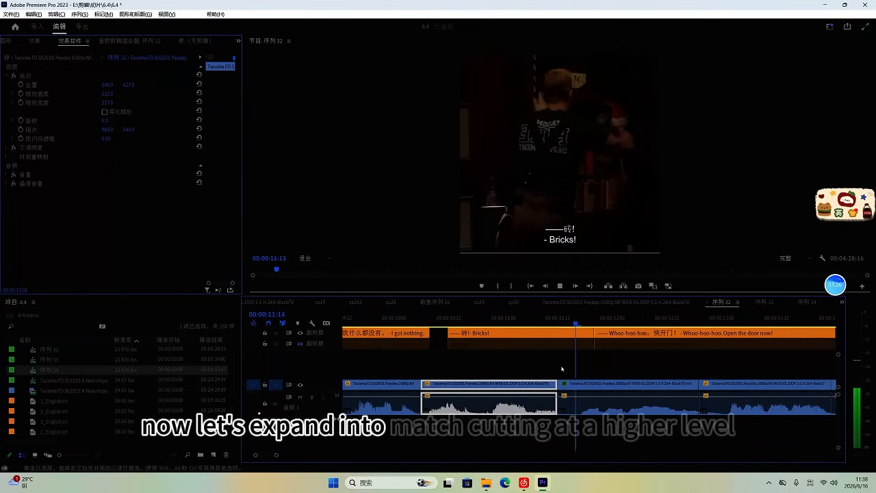
# Step: Ripple-trim about 8 frames off the end of the “砖! Bricks!” clip and play on through “Whoo-hoo-hoo”
pyautogui.click(519, 323)
pyautogui.press('q')
pyautogui.press('space')
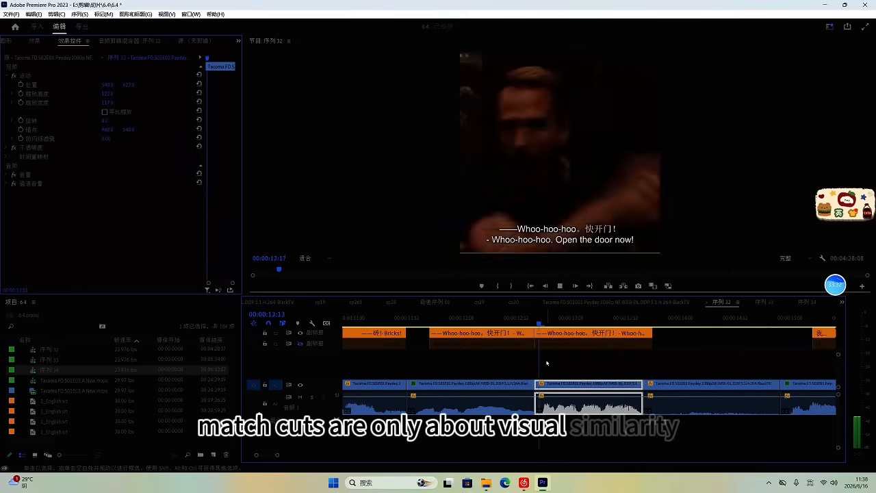
pyautogui.press('space')
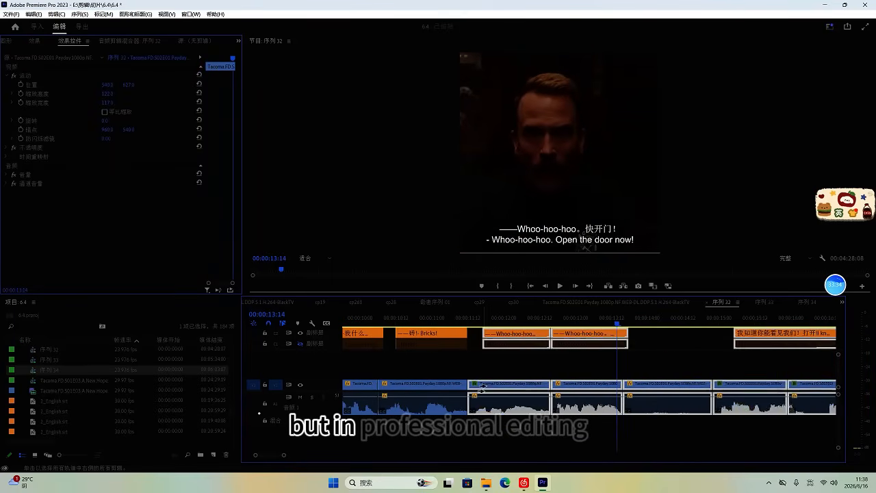
# Step: Swap the order of the two “Whoo-hoo-hoo” clips with their subtitles and close the gaps around them
pyautogui.moveTo(482, 389); pyautogui.dragTo(664, 386)
pyautogui.scroll(-1, 659, 384)
pyautogui.scroll(-2, 603, 370)
pyautogui.press('v')
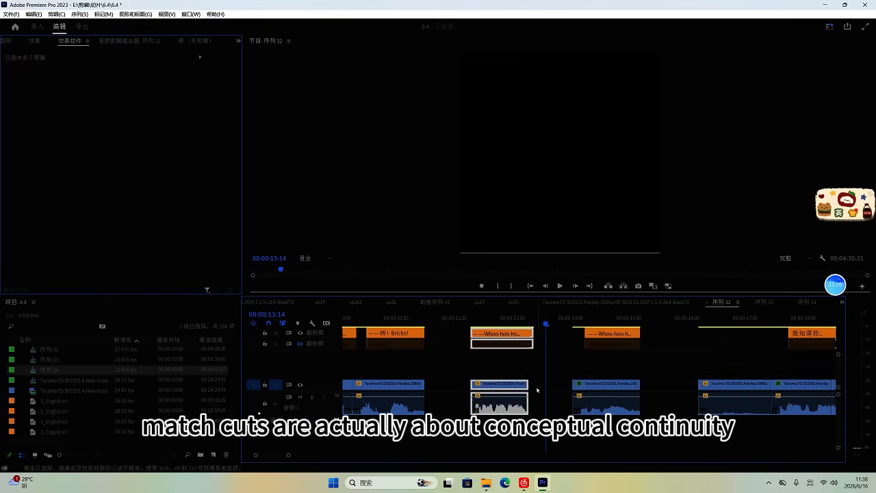
pyautogui.click(537, 390)
pyautogui.press('Delete')
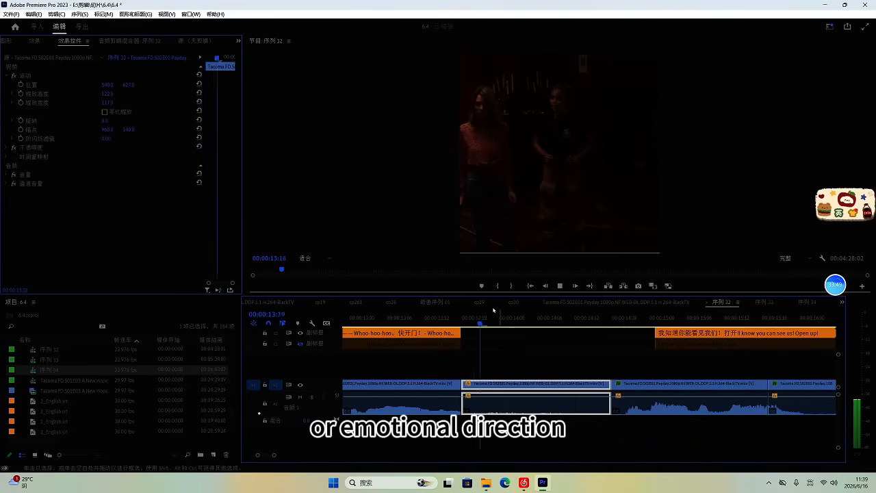
# Step: Copy the pictures of the two “我知道你能看见我们” clips onto the video track above in swapped order and replay them
pyautogui.press('space')
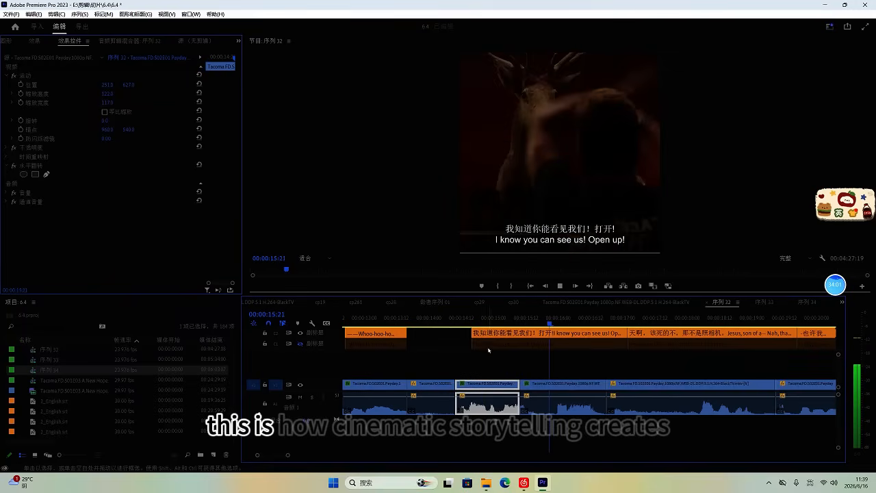
pyautogui.press('space')
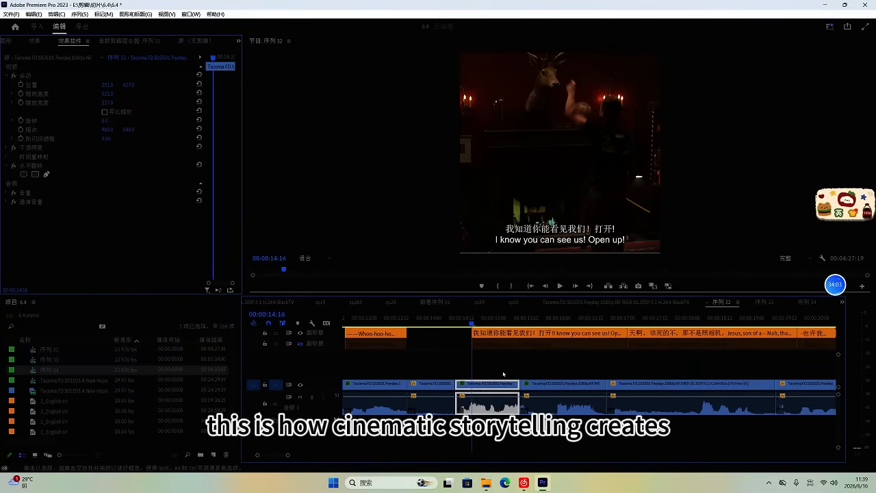
pyautogui.click(502, 372)
pyautogui.moveTo(483, 391); pyautogui.dragTo(489, 373)
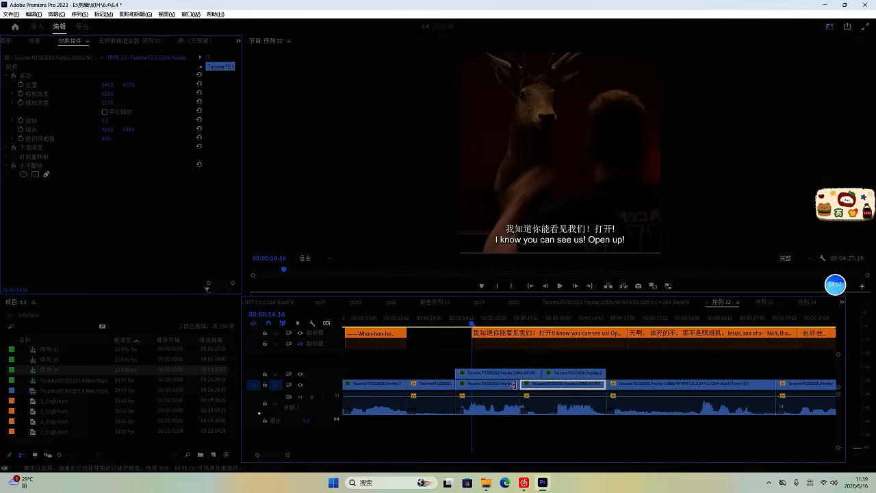
pyautogui.scroll(4, 508, 373)
pyautogui.click(403, 321)
pyautogui.press('space')
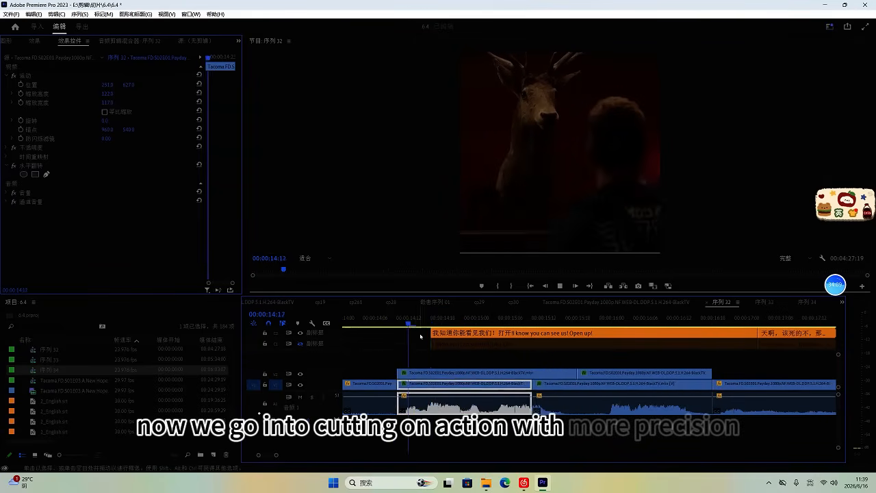
pyautogui.scroll(3, 472, 352)
pyautogui.scroll(-5, 488, 363)
pyautogui.scroll(-2, 508, 374)
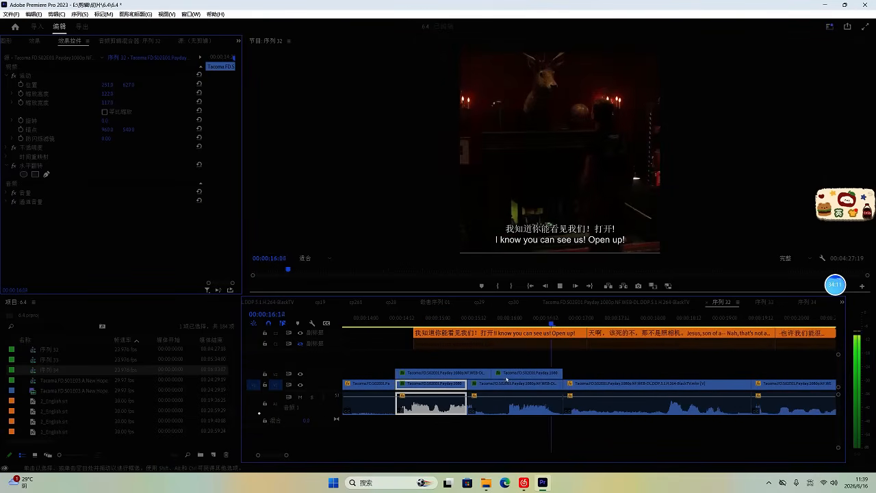
# Step: Move the two swapped pictures down from the upper video track over the originals and replay that passage
pyautogui.press('space')
pyautogui.moveTo(484, 361); pyautogui.dragTo(504, 376)
pyautogui.moveTo(517, 375); pyautogui.dragTo(519, 385)
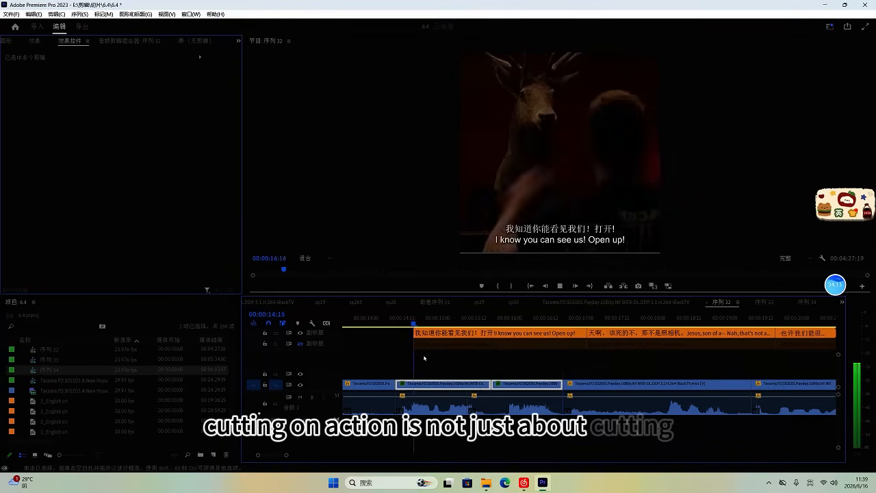
pyautogui.press('space')
pyautogui.scroll(2, 500, 371)
pyautogui.scroll(1, 499, 370)
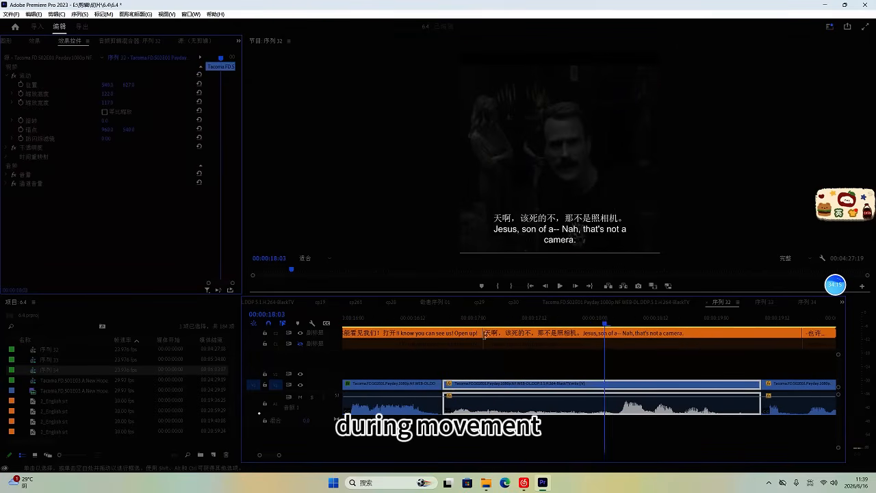
# Step: Replay the “天啊，该死的不” clip and ripple-trim about 6 frames off its end
pyautogui.click(462, 320)
pyautogui.press('space')
pyautogui.scroll(1, 501, 354)
pyautogui.scroll(-2, 501, 356)
pyautogui.scroll(2, 508, 356)
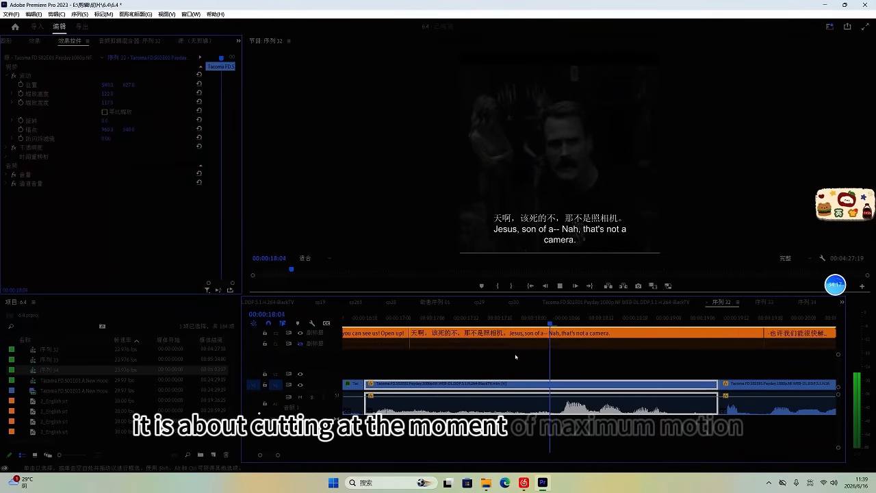
pyautogui.scroll(-2, 579, 364)
pyautogui.click(598, 317)
pyautogui.press('w')
pyautogui.press('space')
pyautogui.scroll(-3, 585, 354)
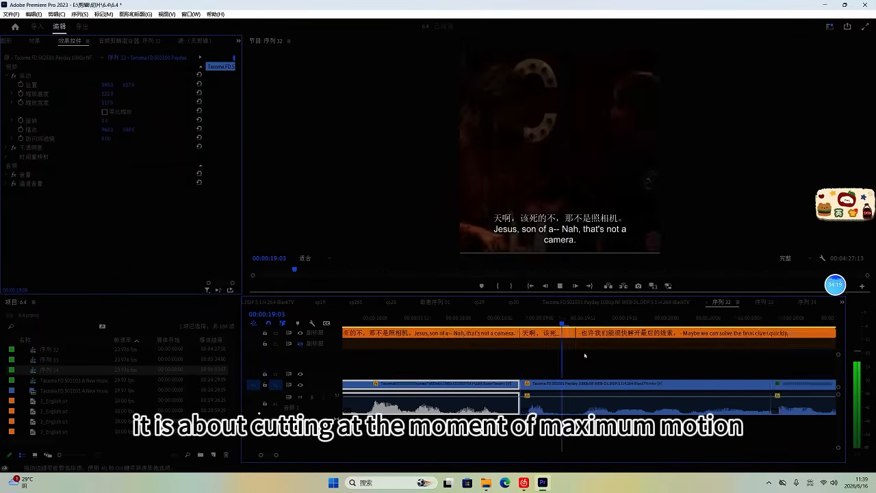
# Step: Ripple-trim the unwanted opening frames of the clip that follows the "Nah, that's not a camera." line
pyautogui.click(453, 313)
pyautogui.press('space')
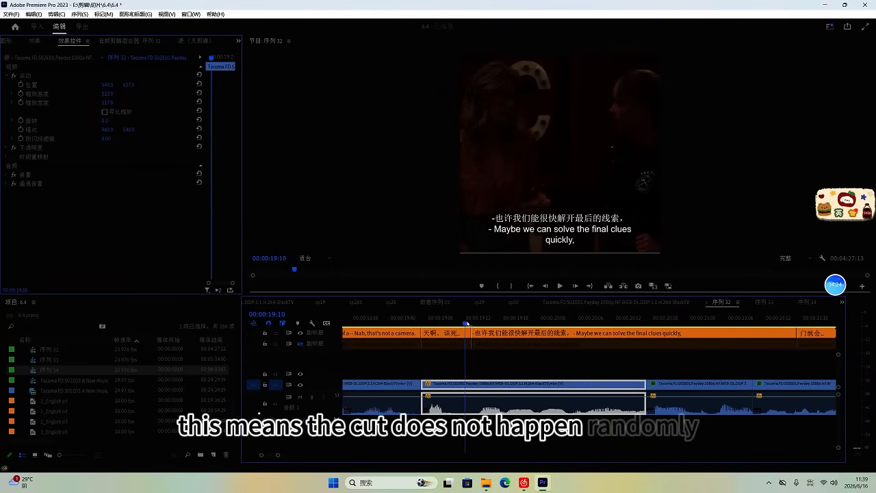
pyautogui.press('q')
pyautogui.moveTo(440, 322); pyautogui.dragTo(429, 321)
pyautogui.press('q')
pyautogui.click(373, 319)
pyautogui.press('space')
pyautogui.scroll(-2, 432, 357)
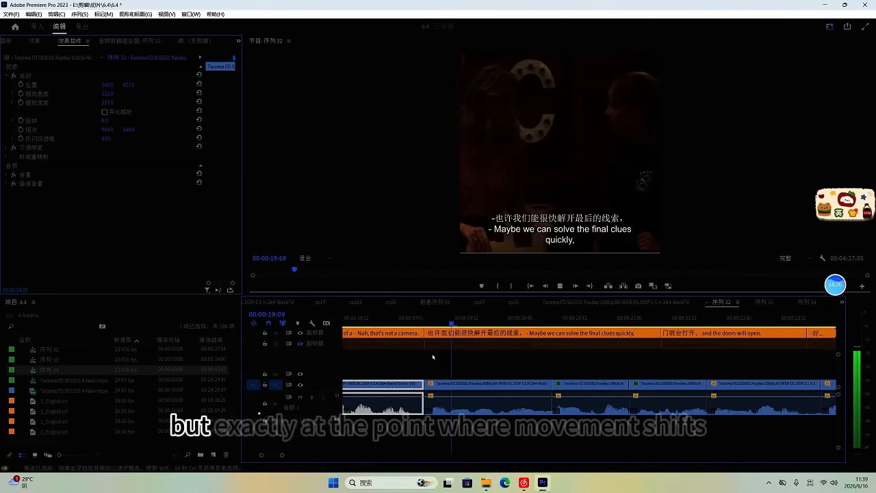
# Step: Shift the picture of the "Maybe we can solve the final clues quickly" clip well to the right
pyautogui.press('space')
pyautogui.moveTo(108, 88); pyautogui.dragTo(278, 94)
pyautogui.press('space')
pyautogui.scroll(1, 498, 383)
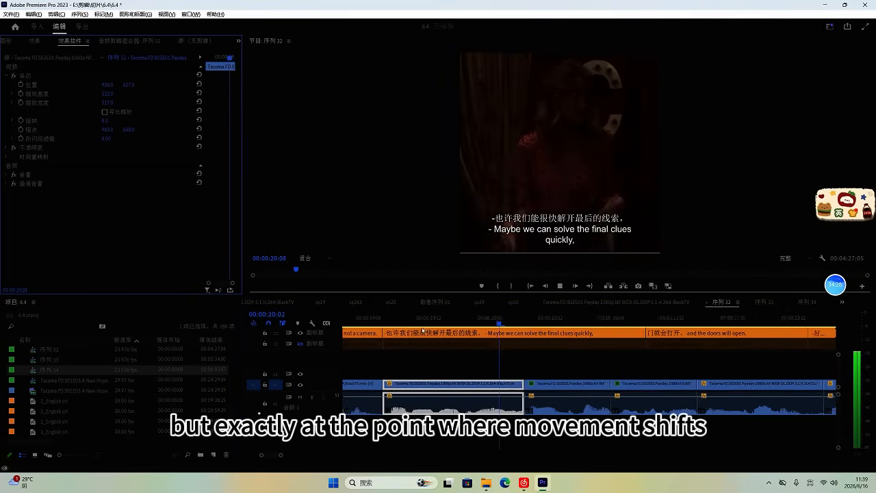
# Step: Nudge the horizontally flipped clip of the mustached man slightly left to reframe him
pyautogui.scroll(-2, 544, 401)
pyautogui.press('space')
pyautogui.moveTo(110, 87); pyautogui.dragTo(102, 85)
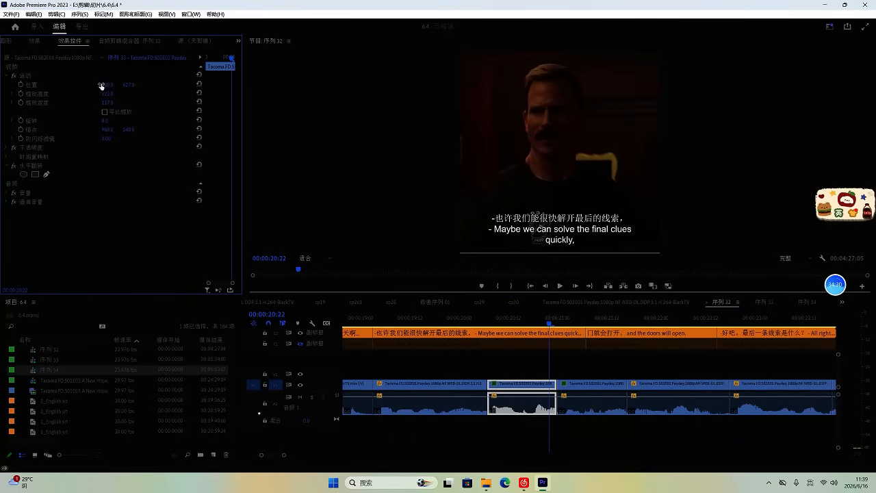
pyautogui.press('space')
# Step: Shift the picture of the flipped clip at 00:00:21:11 to the left to reframe its subject
pyautogui.scroll(1, 579, 374)
pyautogui.scroll(-2, 580, 377)
pyautogui.press('space')
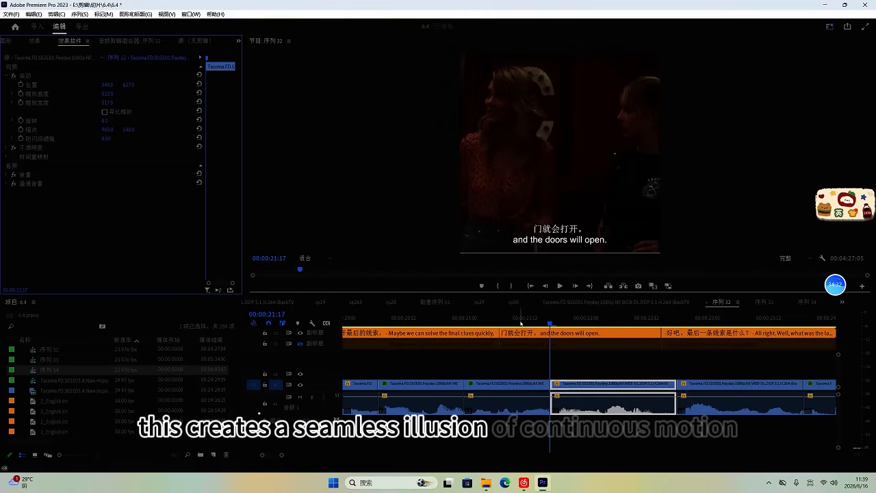
pyautogui.click(521, 324)
pyautogui.scroll(-1, 525, 345)
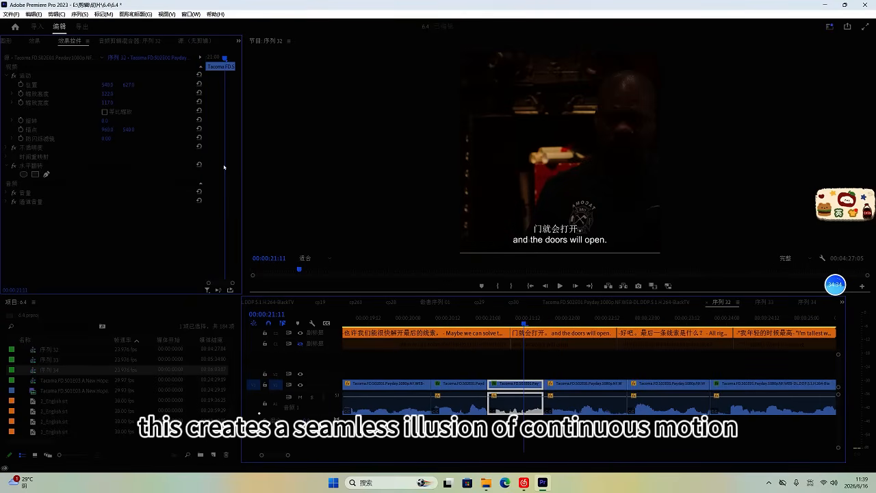
pyautogui.click(113, 89)
pyautogui.moveTo(111, 87); pyautogui.dragTo(90, 92)
# Step: Select only the video of the two adjacent flipped clips around 00:00:21:11 and save the project
pyautogui.click(483, 359)
pyautogui.moveTo(502, 383)
pyautogui.mouseDown()
pyautogui.moveTo(446, 370)
pyautogui.moveTo(518, 373)
pyautogui.moveTo(507, 378)
pyautogui.moveTo(515, 388)
pyautogui.mouseUp()
pyautogui.hotkey('ctrl', 's')
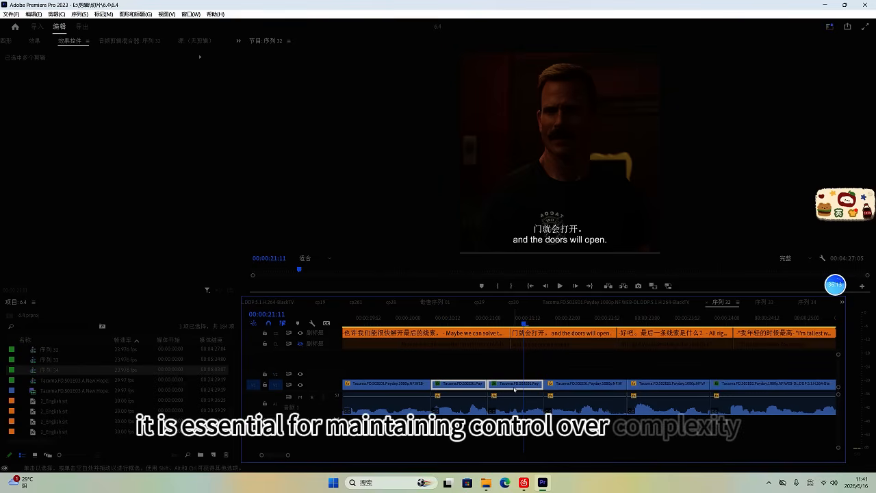
# Step: Shift the picture of the two women's clip under "and the doors will open." to the right
pyautogui.click(473, 321)
pyautogui.press('space')
pyautogui.scroll(3, 500, 367)
pyautogui.scroll(-2, 529, 387)
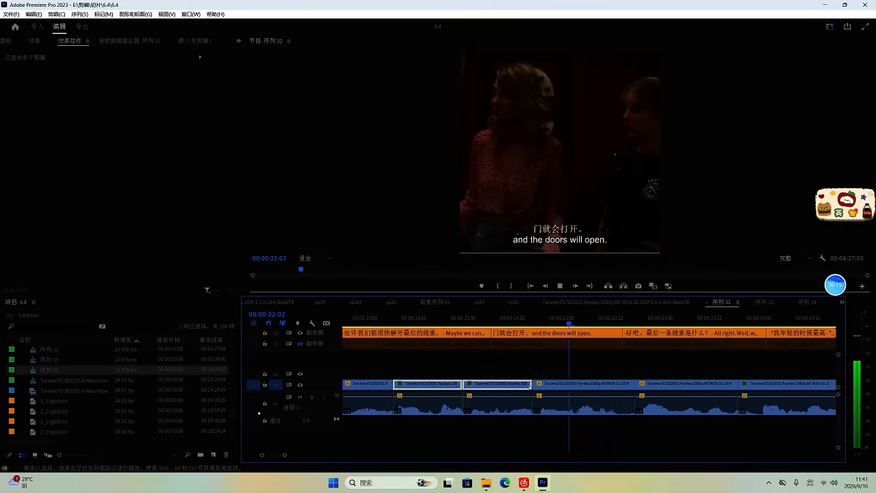
pyautogui.press('space')
pyautogui.click(577, 385)
pyautogui.moveTo(107, 85); pyautogui.dragTo(240, 93)
pyautogui.press('space')
pyautogui.scroll(3, 568, 381)
# Step: Ripple-trim the end of the clip before the "what was the last clue?" shot and delete the leftover subtitle fragment
pyautogui.press('space')
pyautogui.click(564, 384)
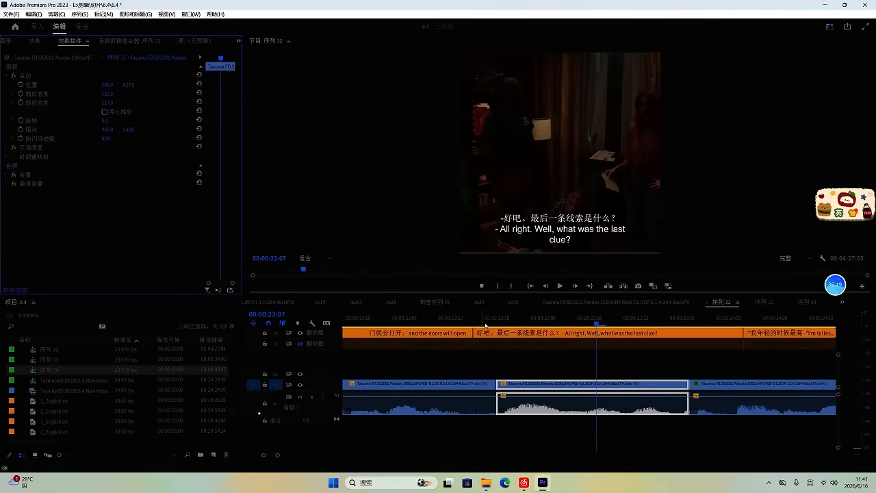
pyautogui.click(483, 323)
pyautogui.press('w')
pyautogui.click(478, 334)
pyautogui.press('Delete')
# Step: Set the horizontal position of the "what was the last clue?" clip to -47
pyautogui.press('space')
pyautogui.scroll(-2, 524, 359)
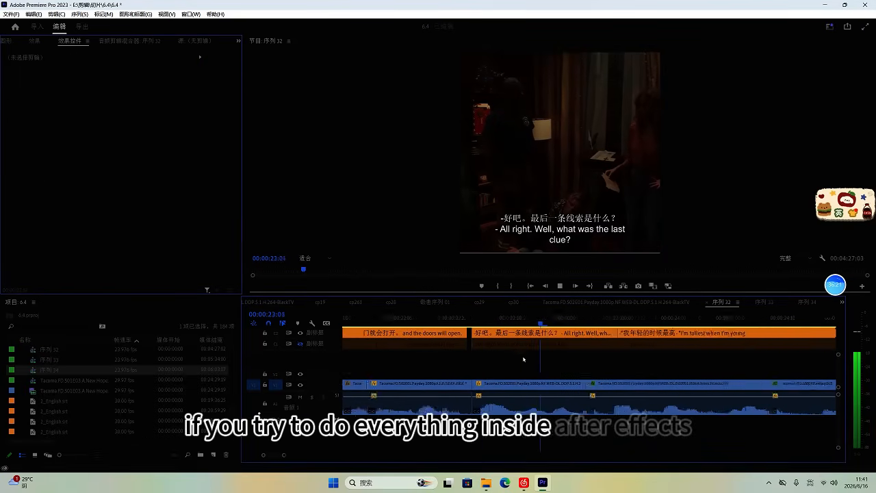
pyautogui.scroll(-3, 527, 359)
pyautogui.press('space')
pyautogui.click(448, 323)
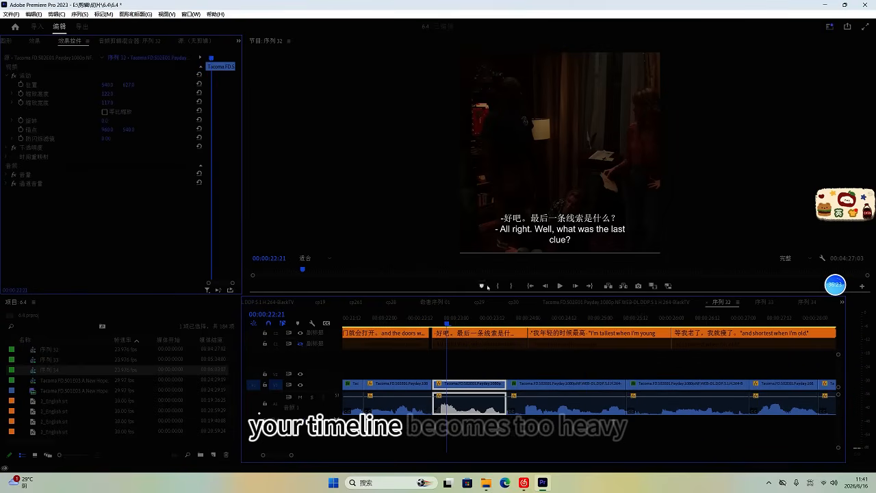
pyautogui.moveTo(113, 88); pyautogui.dragTo(3, 81)
pyautogui.press('space')
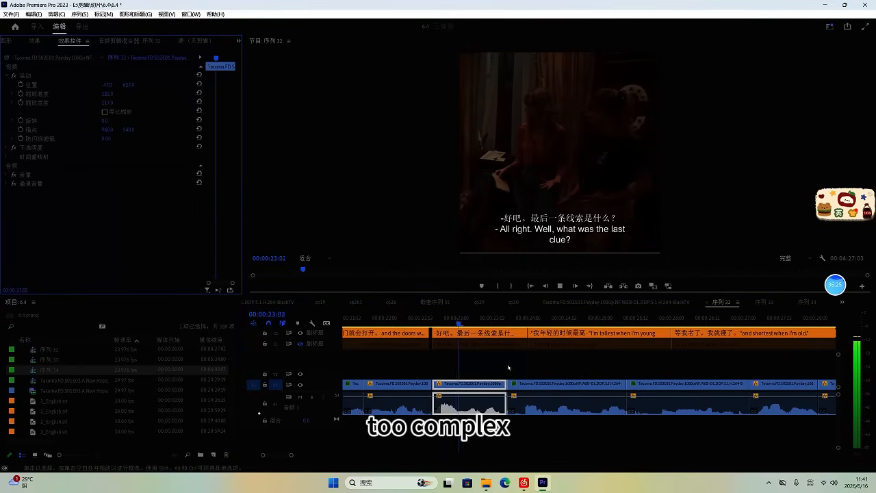
pyautogui.scroll(2, 548, 385)
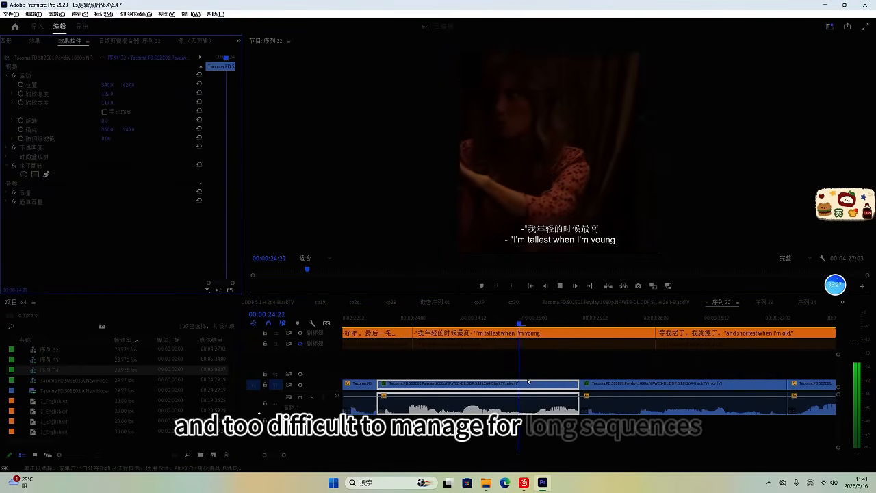
# Step: Animate the position of the flipped "I'm tallest when I'm young" clip with keyframes, moving the picture right from its start
pyautogui.scroll(-1, 530, 381)
pyautogui.scroll(-2, 531, 382)
pyautogui.click(454, 323)
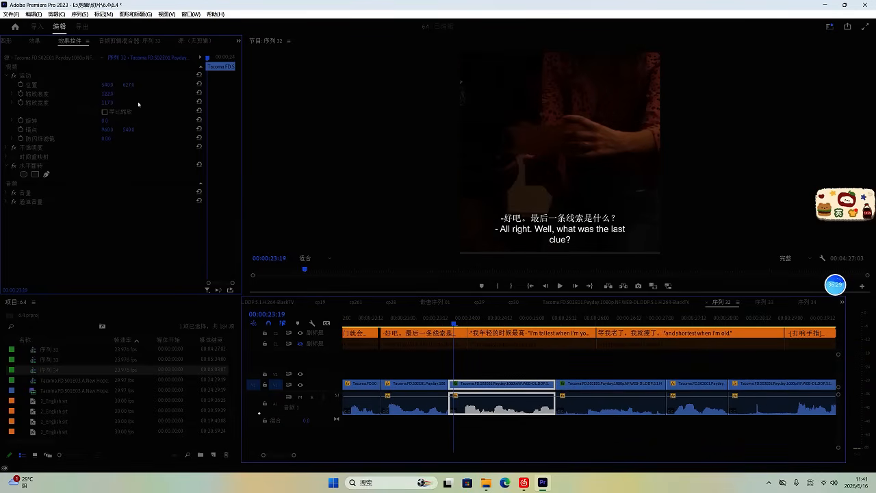
pyautogui.click(21, 86)
pyautogui.press('space')
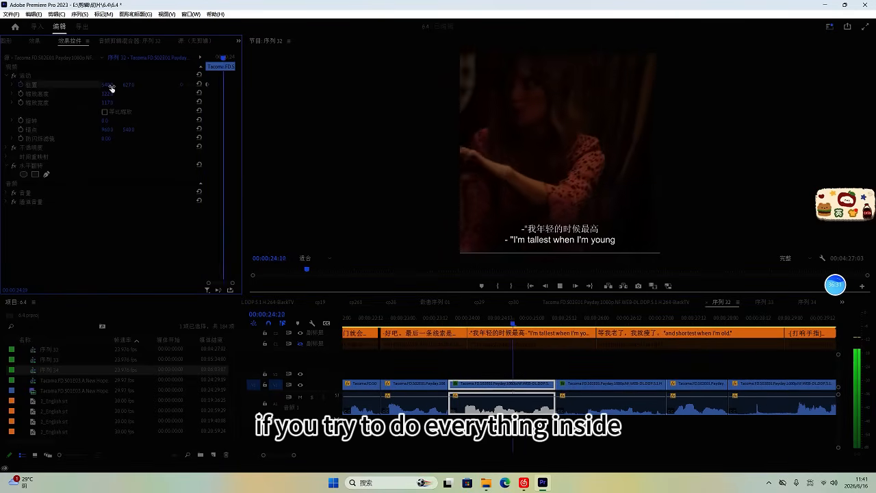
pyautogui.press('space')
pyautogui.moveTo(112, 88); pyautogui.dragTo(159, 96)
pyautogui.press('space')
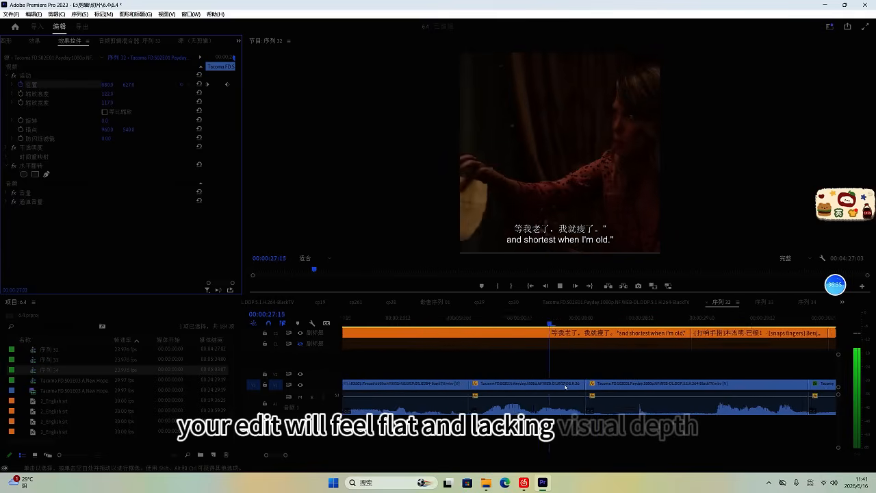
# Step: Set the horizontal position of the "and shortest when I'm old." clip to 129
pyautogui.press('space')
pyautogui.press('space')
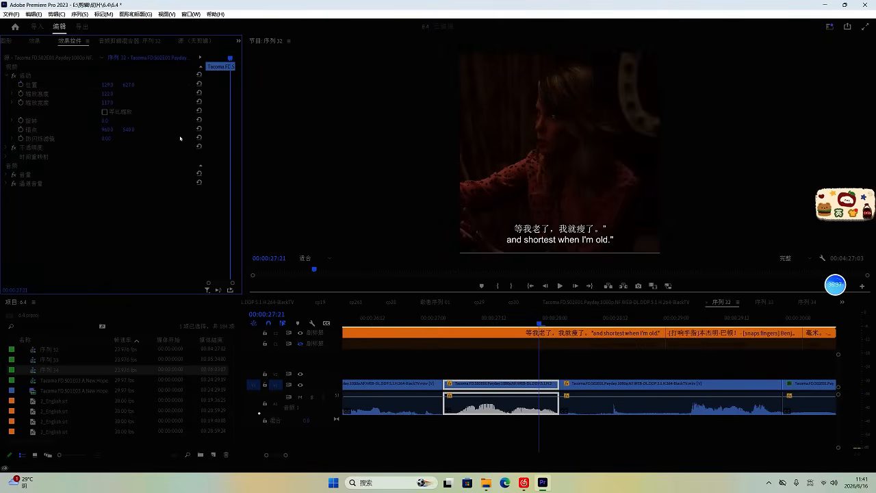
pyautogui.press('space')
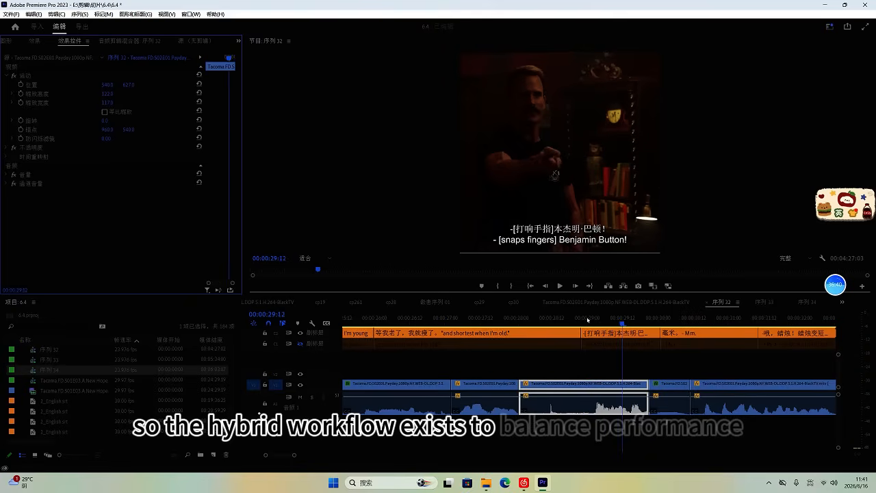
# Step: Ripple-trim the opening of the finger-snapping "Benjamin Button!" clip and shift its picture right to reframe the man
pyautogui.press('space')
pyautogui.scroll(1, 528, 369)
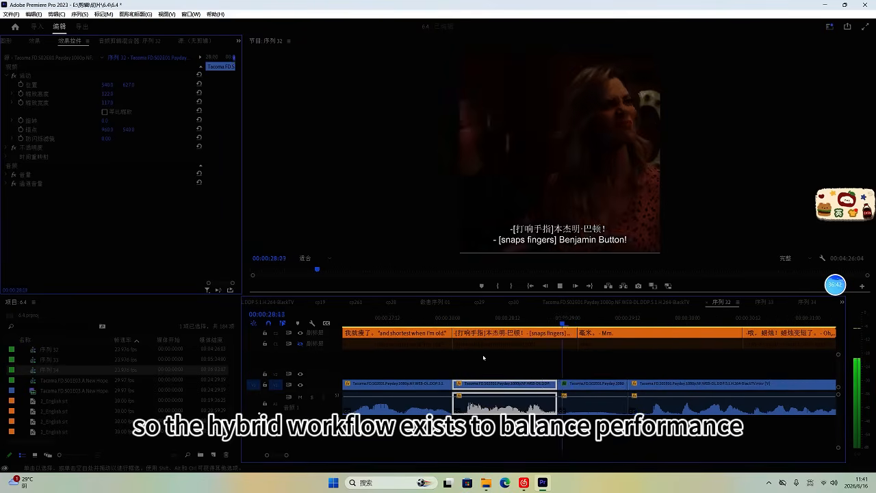
pyautogui.click(463, 323)
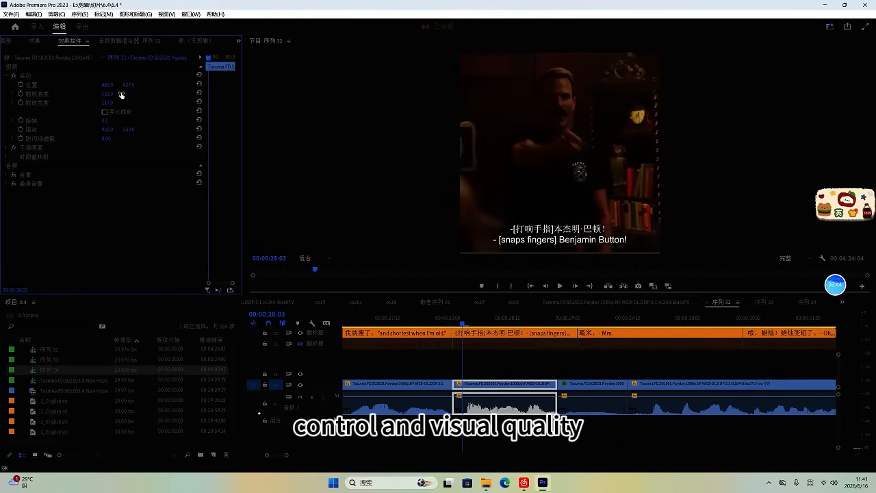
pyautogui.press('space')
pyautogui.scroll(1, 542, 387)
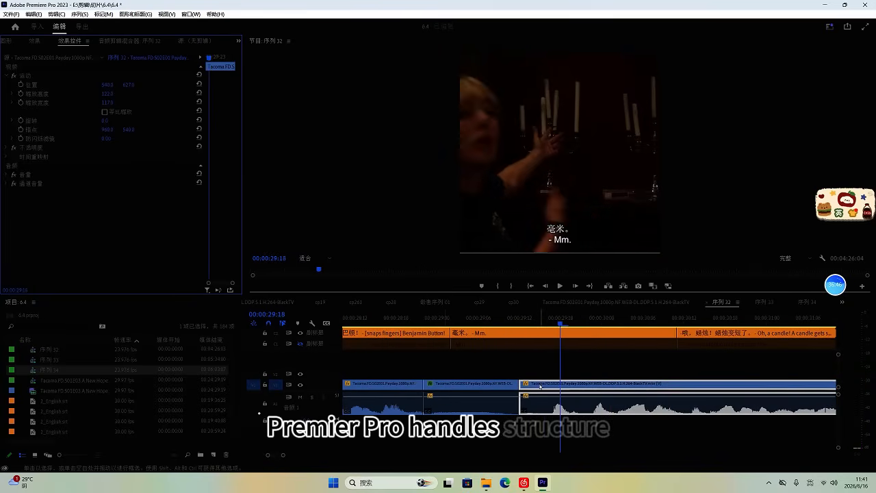
# Step: Trim the start of the short flipped "Mm." clip and ripple-delete the rest together with its subtitles
pyautogui.click(444, 317)
pyautogui.press('q')
pyautogui.press('space')
pyautogui.press('space')
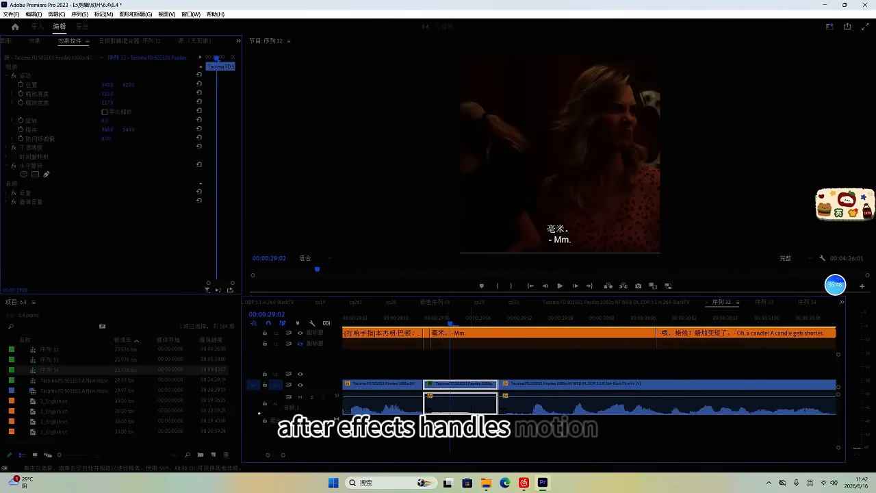
pyautogui.moveTo(471, 420); pyautogui.dragTo(428, 329)
pyautogui.hotkey('shift', 'Delete')
# Step: Shift the picture of the candelabra clip far right at 00:00:29:01 to frame the woman reaching out
pyautogui.press('space')
pyautogui.scroll(-1, 446, 352)
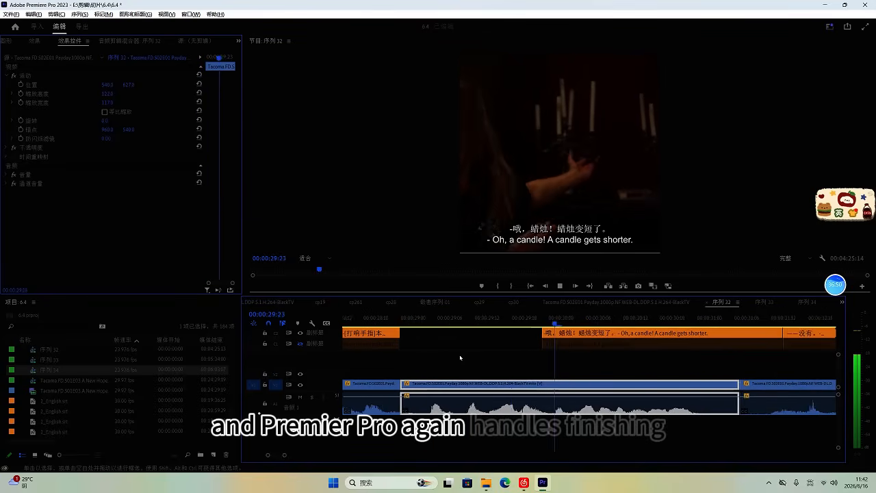
pyautogui.scroll(-1, 458, 357)
pyautogui.press('space')
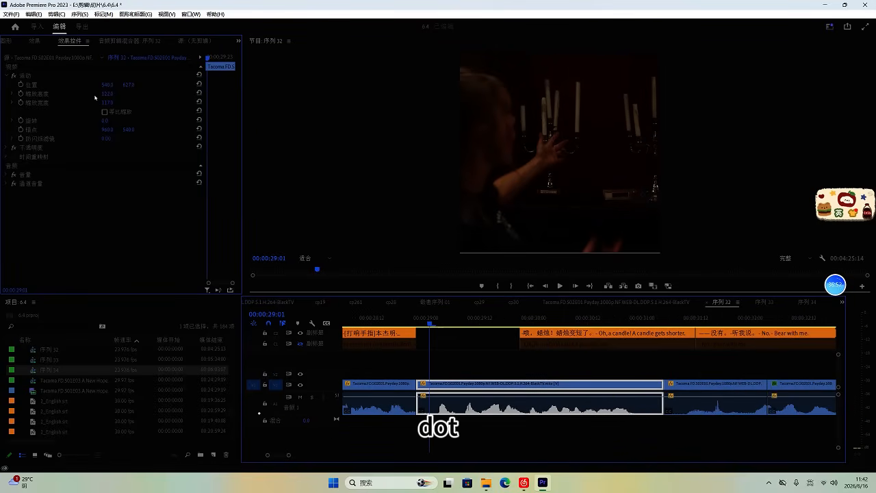
pyautogui.moveTo(107, 84); pyautogui.dragTo(302, 101)
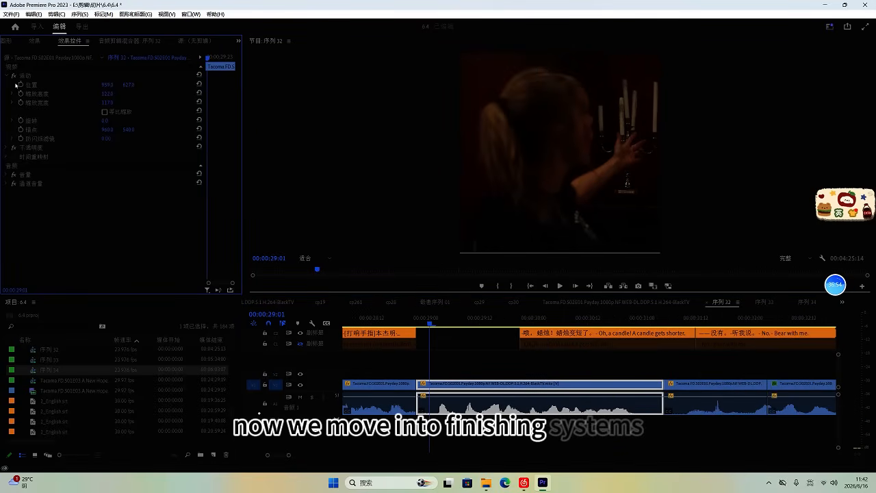
# Step: Keyframe the candelabra clip's position so the picture moves left to a horizontal value of 255
pyautogui.press('space')
pyautogui.press('space')
pyautogui.moveTo(110, 84); pyautogui.dragTo(13, 84)
pyautogui.moveTo(107, 85); pyautogui.dragTo(27, 88)
pyautogui.press('space')
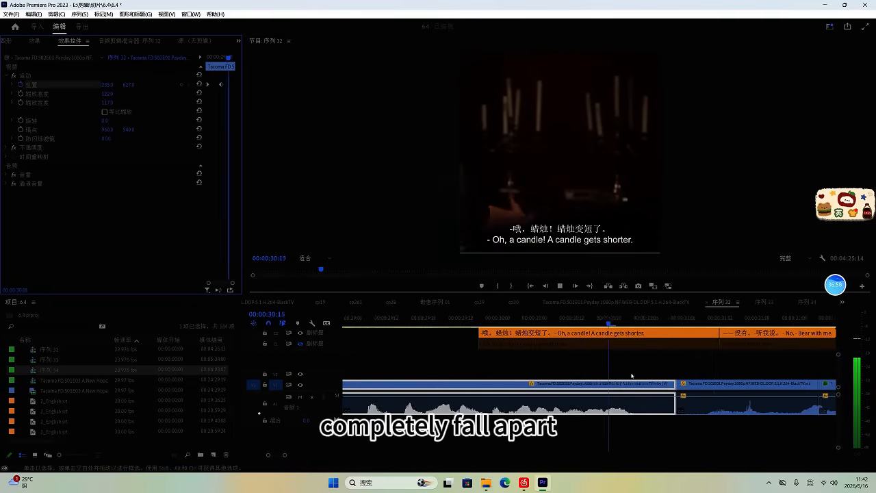
# Step: Ripple-trim the start of the mustached man's clip after the candelabra shot and delete the leftover subtitle fragment
pyautogui.scroll(-2, 583, 335)
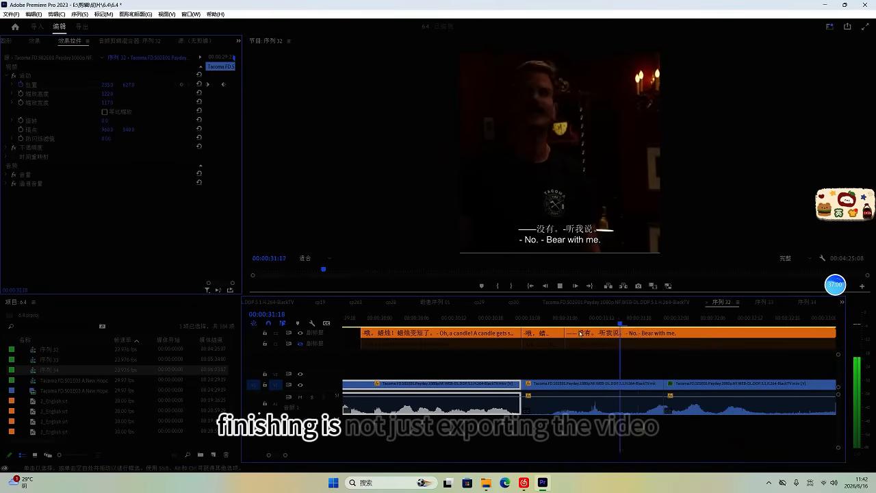
pyautogui.press('space')
pyautogui.click(548, 401)
pyautogui.click(532, 319)
pyautogui.press('q')
pyautogui.click(542, 334)
pyautogui.press('Delete')
# Step: Ripple-trim the start of the flipped candle-lighting clip up to 00:00:32:14
pyautogui.press('space')
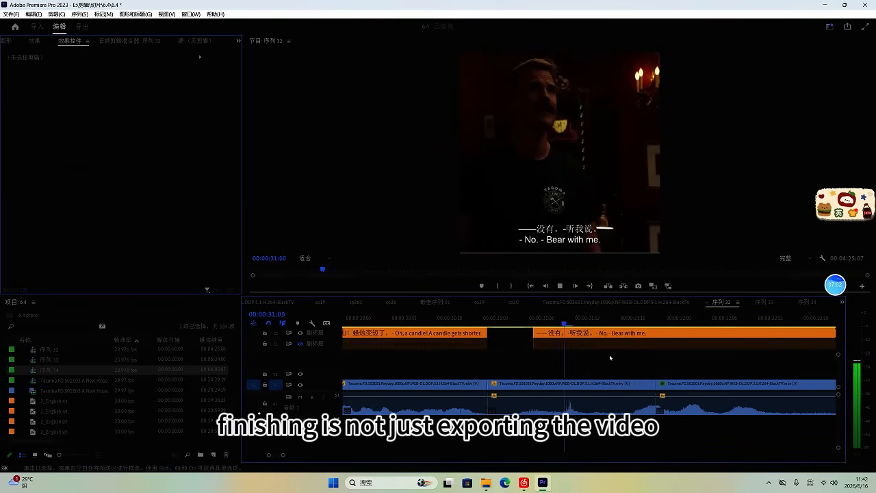
pyautogui.scroll(-2, 661, 366)
pyautogui.scroll(-3, 662, 366)
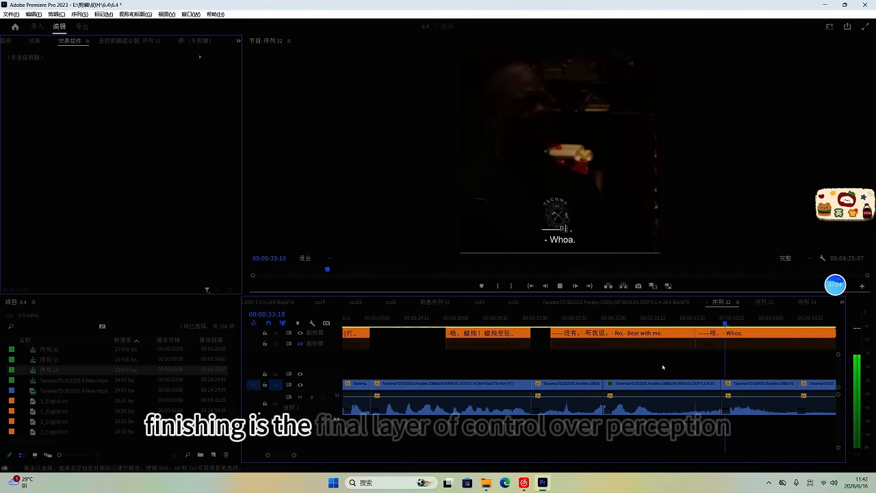
pyautogui.press('space')
pyautogui.click(556, 319)
pyautogui.press('space')
pyautogui.scroll(2, 576, 354)
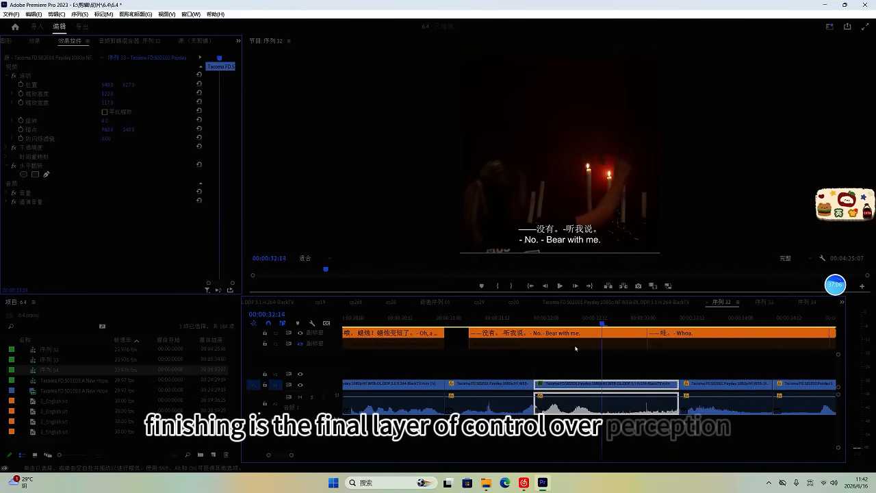
pyautogui.press('q')
# Step: Ripple-delete the mustached man's clip before the candle-lighting shot and delete the "No. - Bear with me." subtitle
pyautogui.press('space')
pyautogui.press('space')
pyautogui.moveTo(518, 423); pyautogui.dragTo(464, 336)
pyautogui.hotkey('shift', 'Delete')
pyautogui.press('Delete')
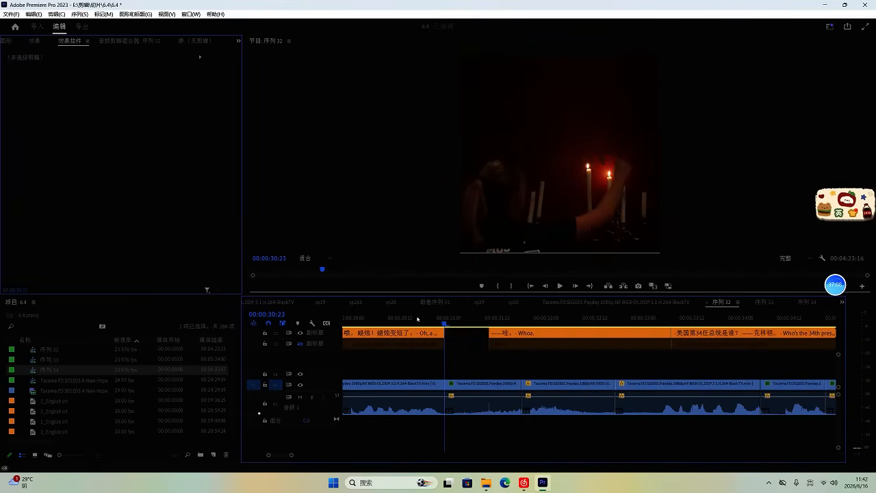
# Step: Set the horizontal position of the man's clip under the "Whoa." subtitle to 731
pyautogui.click(418, 319)
pyautogui.press('space')
pyautogui.scroll(-1, 436, 350)
pyautogui.scroll(-2, 436, 349)
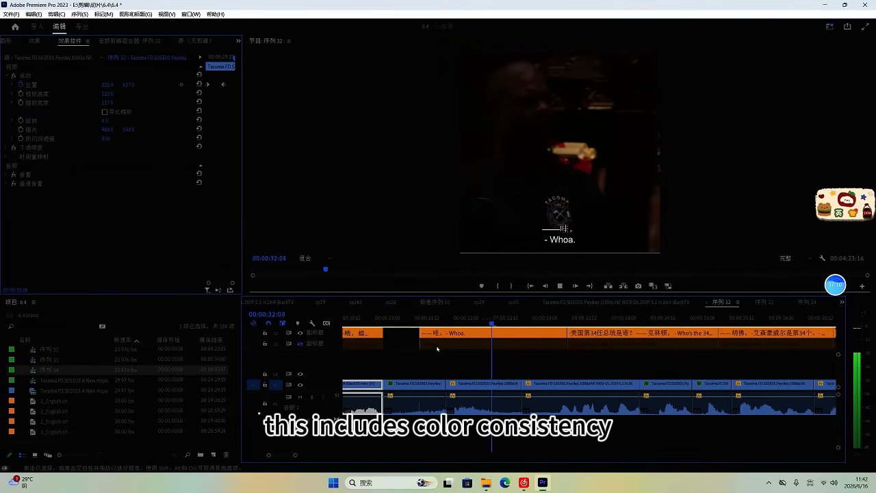
pyautogui.press('space')
pyautogui.moveTo(110, 86); pyautogui.dragTo(193, 93)
pyautogui.press('space')
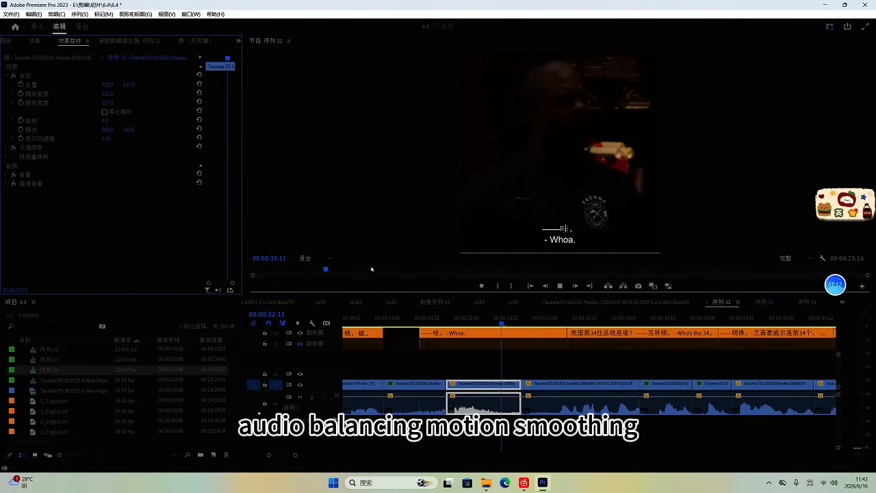
# Step: Ripple-trim the opening of the lit-candles clip that follows the man's "Whoa." shot
pyautogui.scroll(2, 548, 317)
pyautogui.press('space')
pyautogui.click(540, 319)
pyautogui.press('q')
pyautogui.press('space')
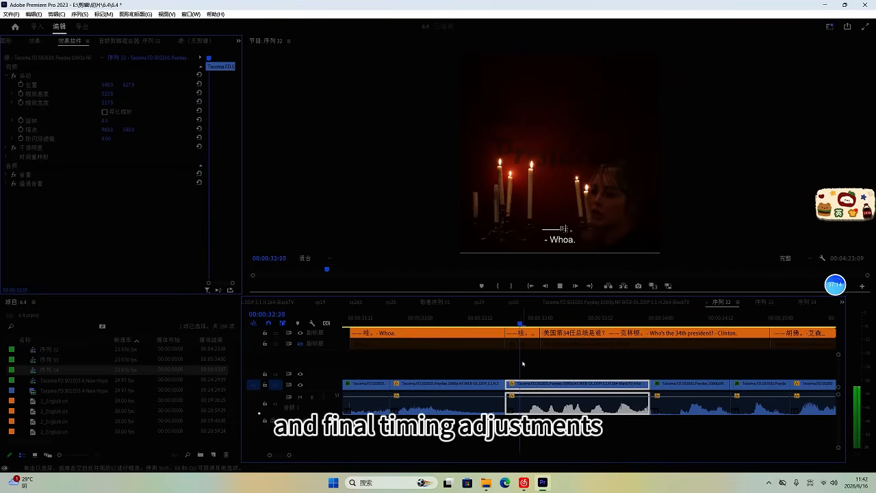
# Step: Delete the leftover "Whoa." subtitle fragment above the start of the lit-candles clip
pyautogui.press('space')
pyautogui.moveTo(523, 363); pyautogui.dragTo(519, 329)
pyautogui.press('Delete')
pyautogui.click(521, 320)
pyautogui.scroll(-2, 520, 326)
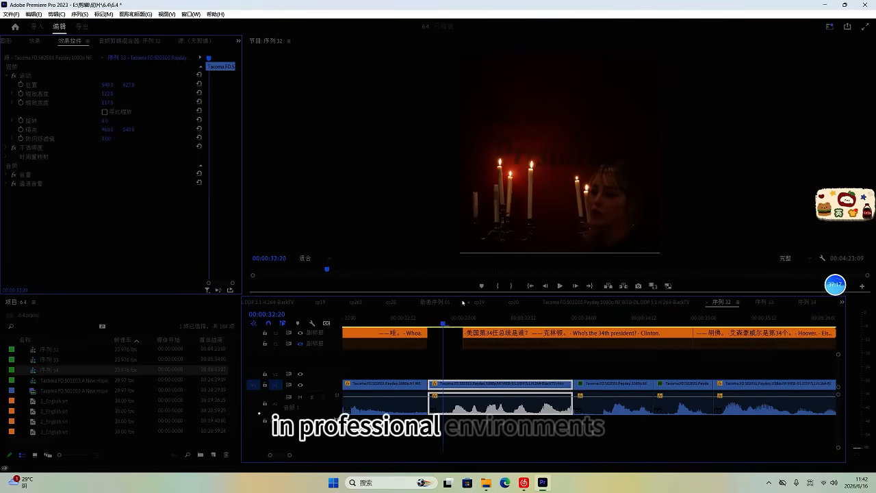
# Step: Shift the woman's clip under the "Who's the 34th president?" subtitle horizontally so that she sits centrally in the frame
pyautogui.press('space')
pyautogui.scroll(-2, 500, 363)
pyautogui.scroll(-1, 499, 361)
pyautogui.press('space')
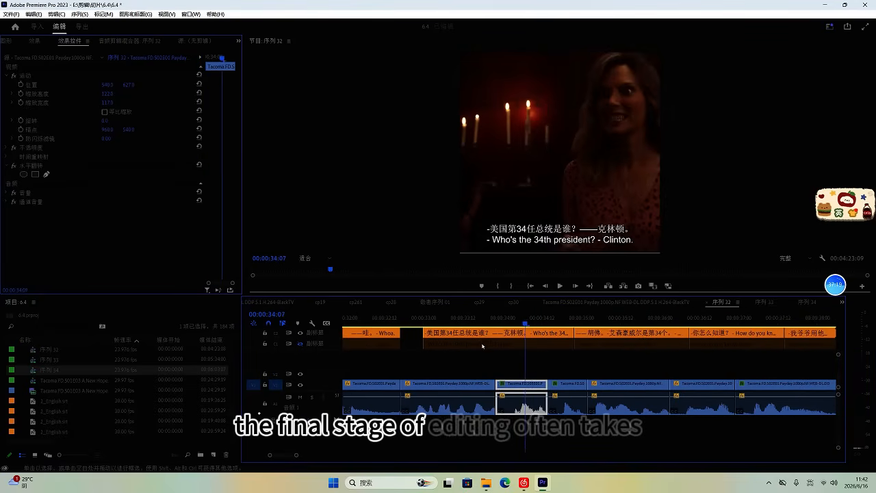
pyautogui.press('space')
pyautogui.moveTo(113, 84); pyautogui.dragTo(2, 88)
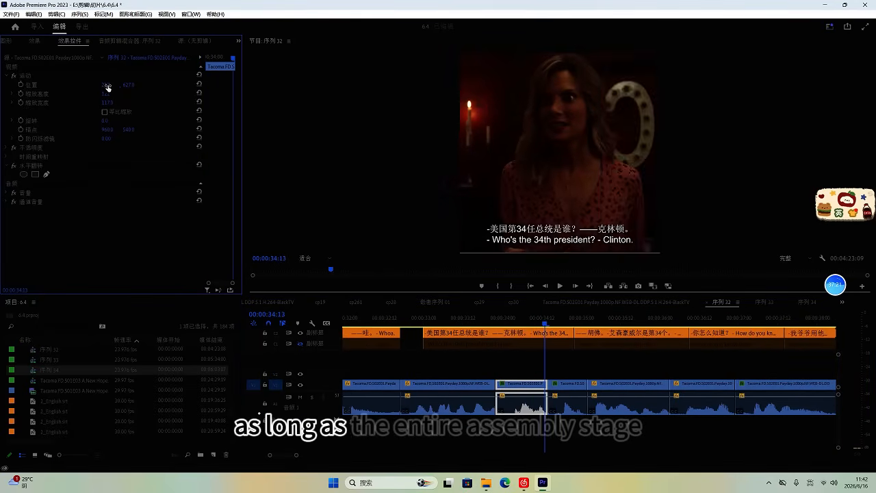
# Step: Set the horizontal position of the following clip, the man's dark close-up under the "Clinton." subtitle, to 369
pyautogui.press('space')
pyautogui.scroll(-3, 567, 393)
pyautogui.scroll(1, 567, 393)
pyautogui.press('space')
pyautogui.click(473, 324)
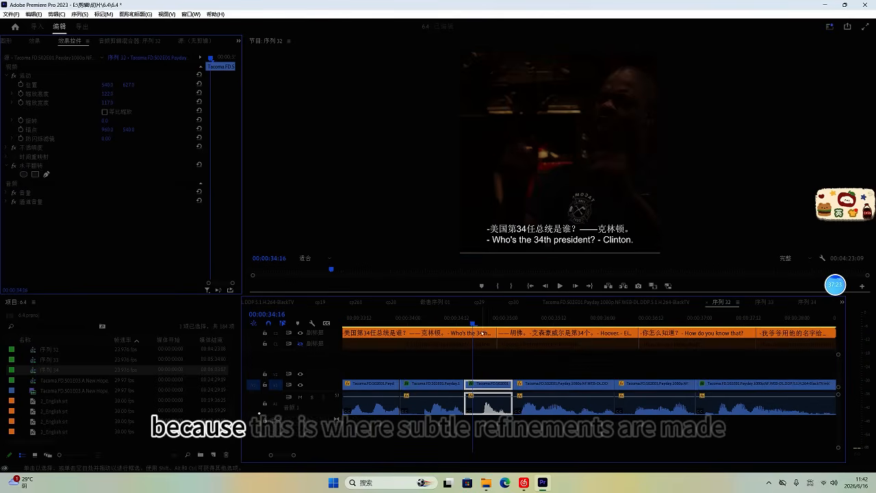
pyautogui.moveTo(108, 85); pyautogui.dragTo(30, 90)
pyautogui.press('space')
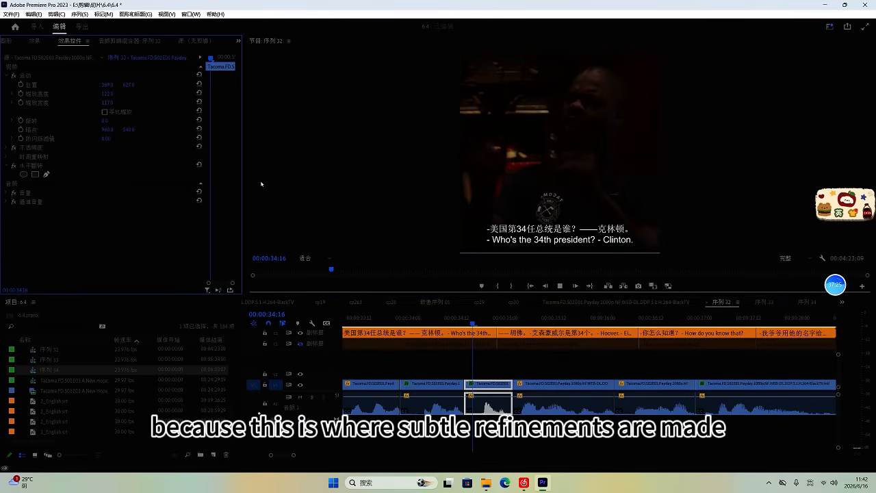
# Step: Set the horizontal position of the fireplace clip under the "Hoover. - Eisenhower's the 34th." subtitle to 1043
pyautogui.scroll(1, 527, 371)
pyautogui.scroll(-1, 527, 371)
pyautogui.scroll(-1, 527, 372)
pyautogui.press('space')
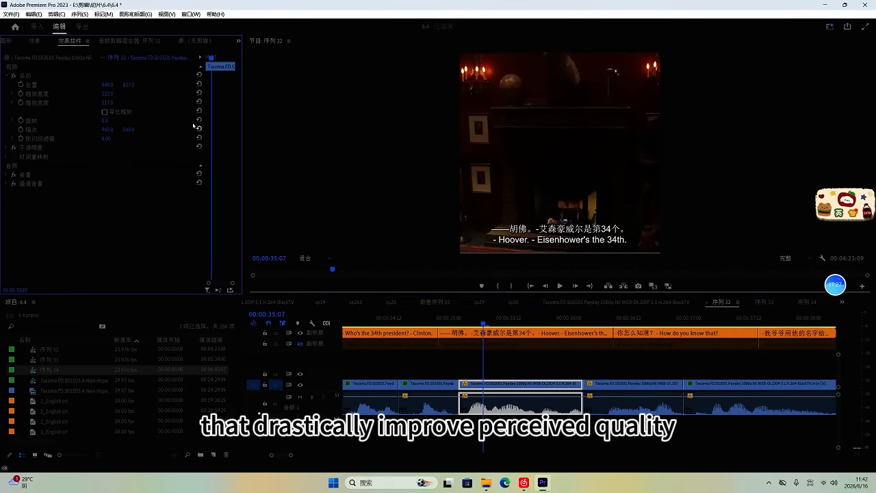
pyautogui.moveTo(105, 85); pyautogui.dragTo(406, 120)
pyautogui.press('space')
pyautogui.scroll(2, 534, 383)
pyautogui.scroll(-2, 534, 384)
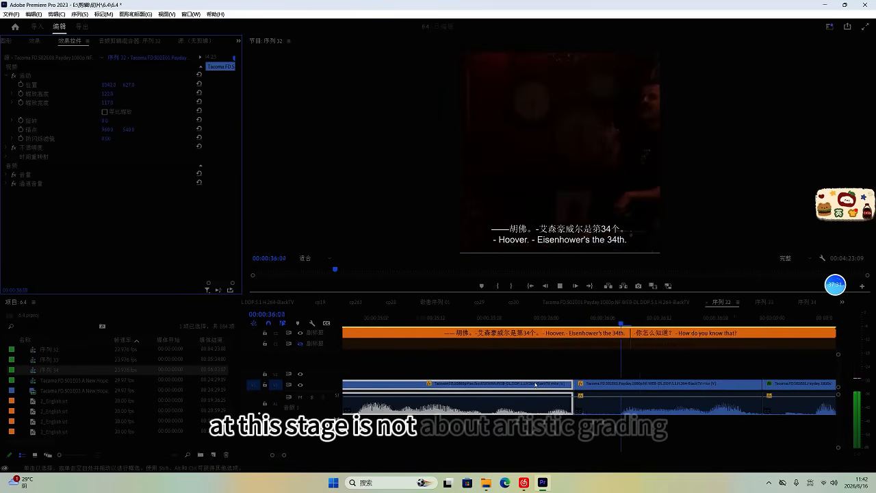
# Step: Ripple-trim the opening of the clip that directly follows the "Eisenhower's the 34th." fireplace shot
pyautogui.press('space')
pyautogui.click(492, 317)
pyautogui.press('q')
pyautogui.click(494, 367)
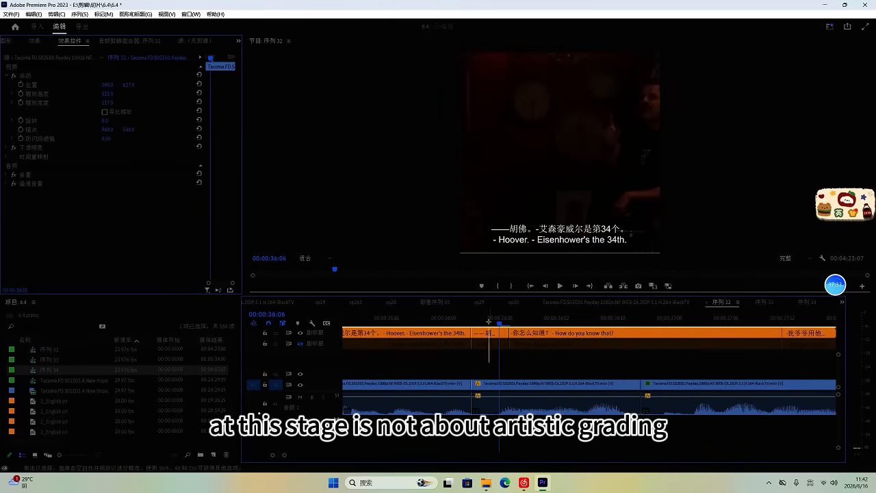
# Step: Ripple-trim the opening of the mustached man's clip that plays into the "My gram-gram named me after him." subtitle
pyautogui.press('space')
pyautogui.scroll(-1, 498, 370)
pyautogui.scroll(-3, 502, 370)
pyautogui.press('space')
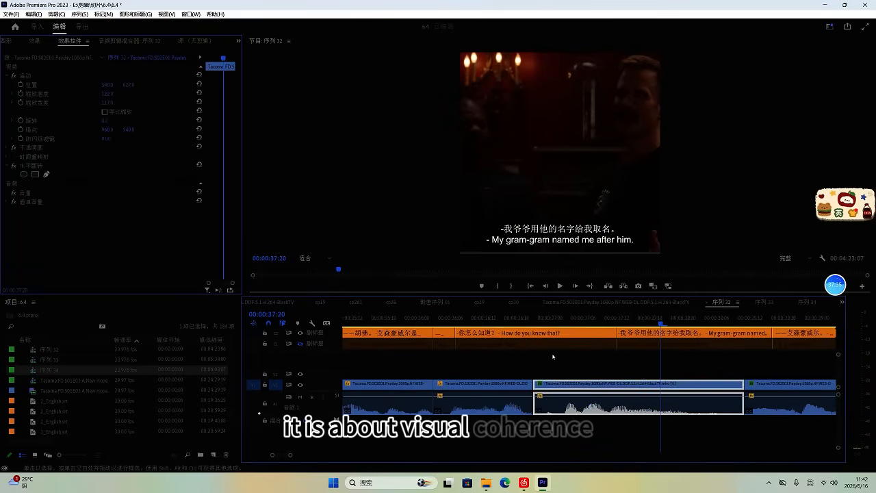
pyautogui.click(551, 322)
pyautogui.press('q')
pyautogui.press('space')
pyautogui.press('space')
# Step: Delete the clip before the mustached man's shot together with the "How do you know that?" subtitle pieces, and close the gap
pyautogui.moveTo(499, 429); pyautogui.dragTo(501, 324)
pyautogui.press('Delete')
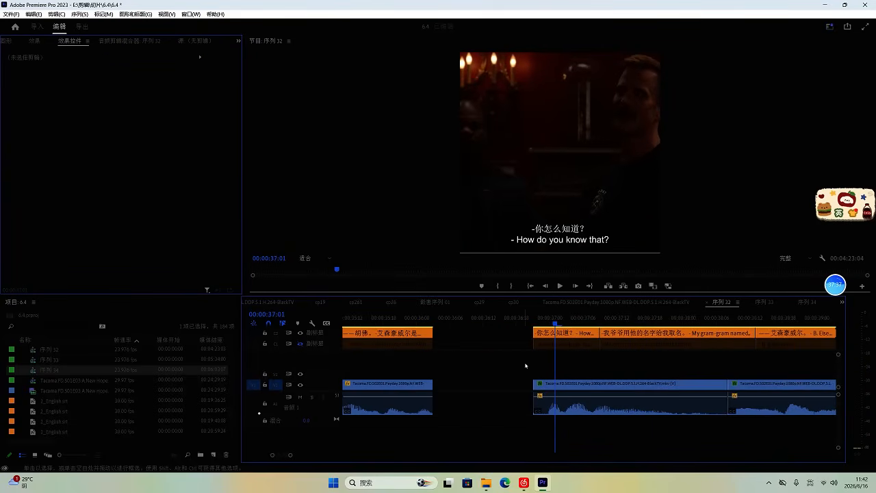
pyautogui.moveTo(547, 362); pyautogui.dragTo(543, 323)
pyautogui.press('Delete')
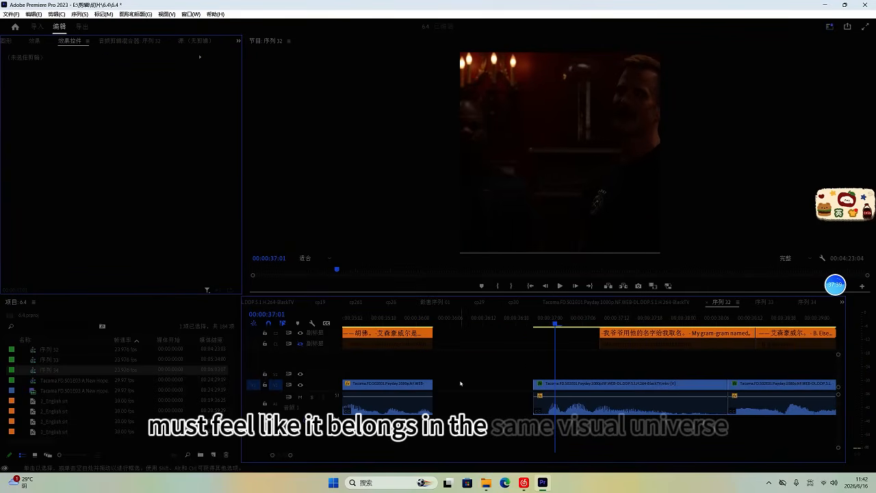
pyautogui.click(461, 384)
pyautogui.press('Delete')
# Step: Move the "My gram-gram named me after him." subtitle earlier, close to the start of the mustached man's clip
pyautogui.moveTo(423, 320); pyautogui.dragTo(461, 323)
pyautogui.moveTo(538, 362); pyautogui.dragTo(481, 343)
pyautogui.click(445, 320)
# Step: Set the horizontal position of the mustached man's "My gram-gram" clip to 169 and save the project
pyautogui.press('space')
pyautogui.scroll(-1, 432, 325)
pyautogui.press('space')
pyautogui.moveTo(110, 86); pyautogui.dragTo(92, 89)
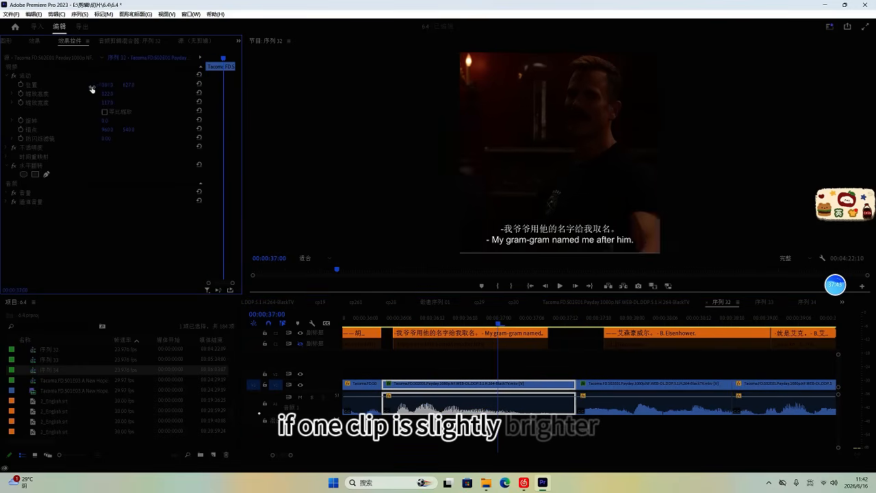
pyautogui.hotkey('ctrl', 's')
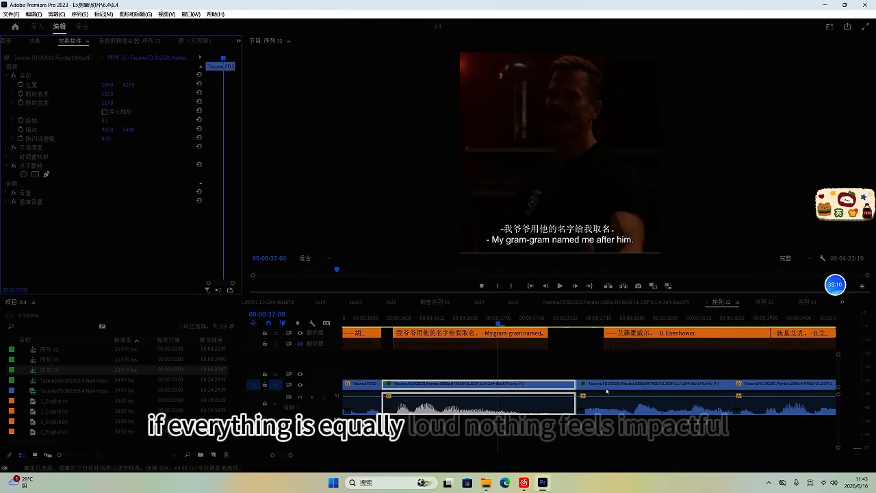
# Step: Ripple-trim the end of the mustached man's "My gram-gram" clip shortly before the woman's shot
pyautogui.click(396, 318)
pyautogui.press('space')
pyautogui.scroll(2, 488, 397)
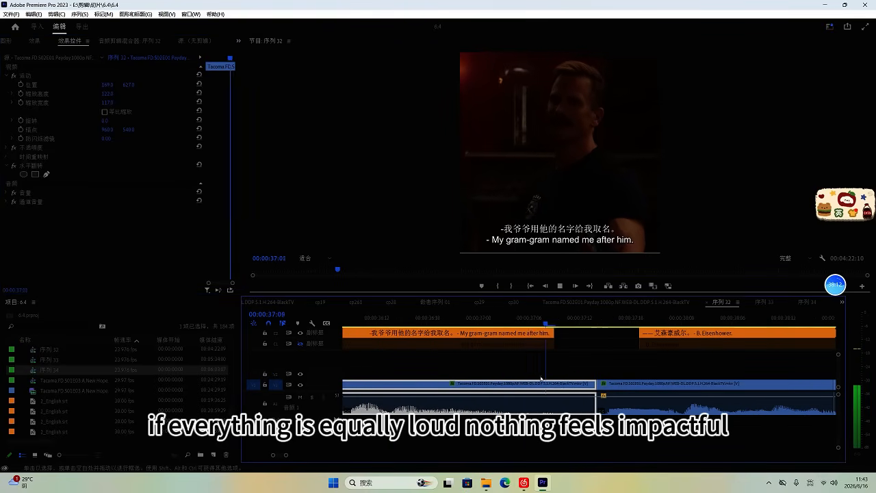
pyautogui.press('w')
# Step: Move the "B. Eisenhower." and "Just Ike. - B. Ike..." subtitles earlier to meet the "My gram-gram" subtitle, and save the project
pyautogui.press('-')
pyautogui.press('-')
pyautogui.scroll(-1, 574, 357)
pyautogui.press('space')
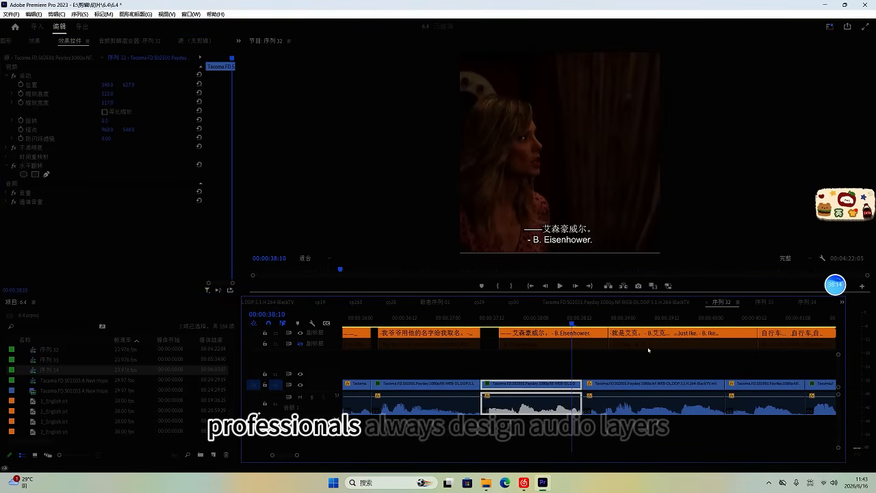
pyautogui.moveTo(650, 352); pyautogui.dragTo(536, 347)
pyautogui.hotkey('ctrl', 's')
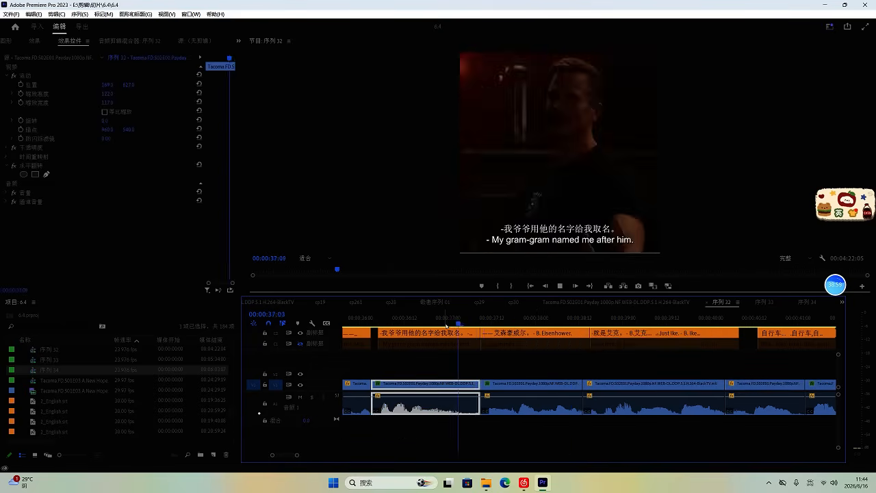
pyautogui.scroll(3, 512, 366)
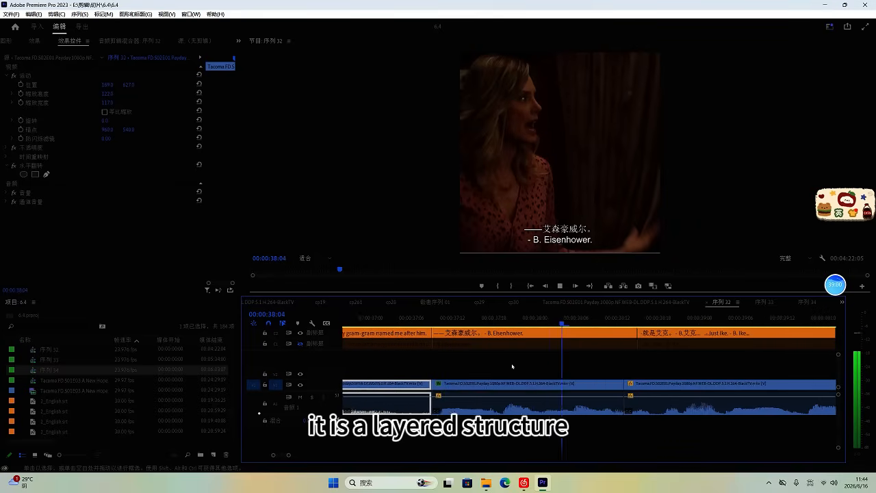
pyautogui.press('space')
pyautogui.click(508, 384)
pyautogui.moveTo(106, 86); pyautogui.dragTo(251, 109)
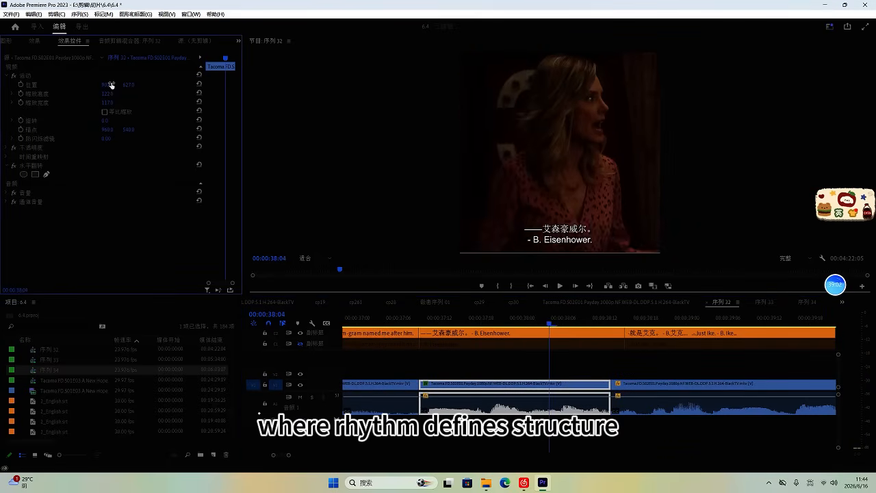
# Step: Set the horizontal position of the man's clip under the "Just Ike. - B. Ike..." subtitle to about 600
pyautogui.press('space')
pyautogui.scroll(2, 509, 371)
pyautogui.scroll(-3, 509, 366)
pyautogui.press('d')
pyautogui.scroll(1, 512, 365)
pyautogui.press('space')
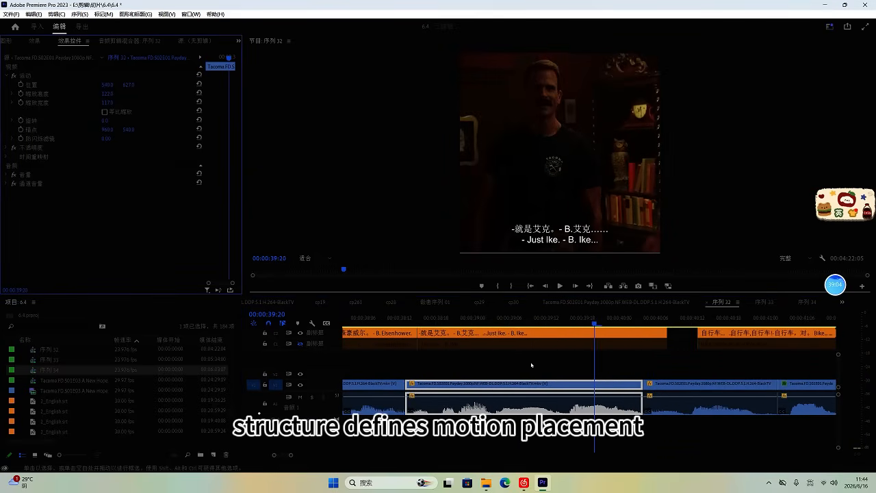
pyautogui.click(436, 323)
pyautogui.moveTo(107, 86); pyautogui.dragTo(148, 87)
pyautogui.press('space')
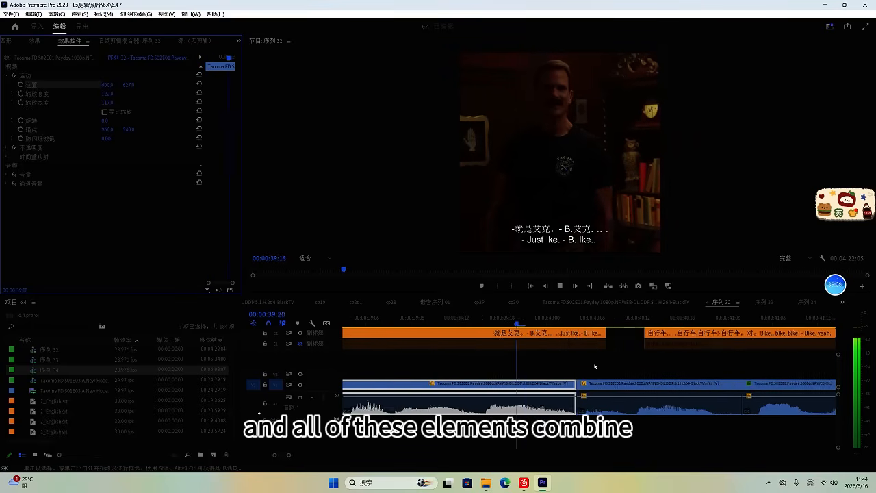
# Step: Set the horizontal position of the woman's clip under the "Bike... bike, bike!" subtitle to 377
pyautogui.scroll(-2, 595, 366)
pyautogui.press('d')
pyautogui.press('space')
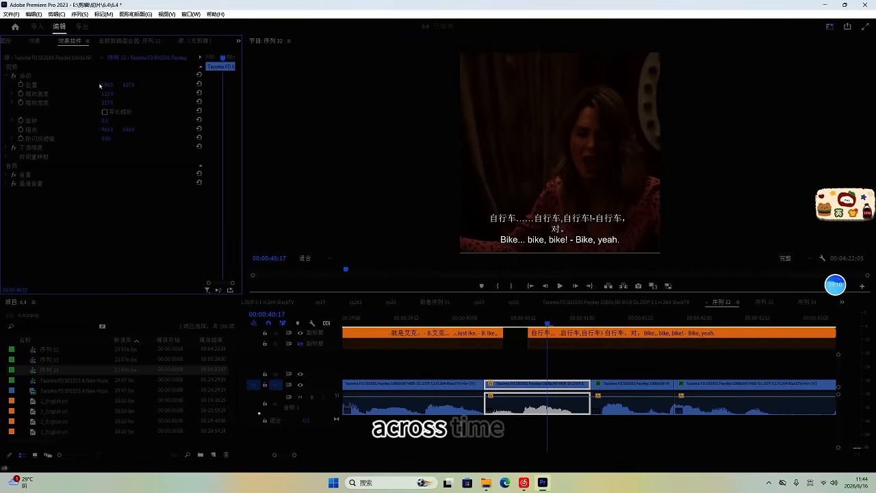
pyautogui.moveTo(109, 86); pyautogui.dragTo(107, 83)
pyautogui.press('space')
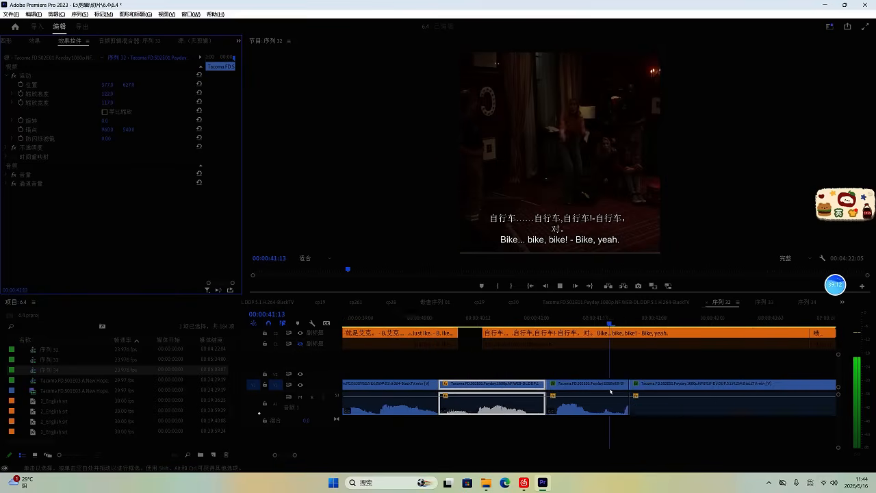
# Step: Ripple-trim both ends of the wide room shot after the woman's "Bike" clip, and ripple-delete the rest with its subtitle piece
pyautogui.scroll(-1, 611, 392)
pyautogui.press('space')
pyautogui.click(523, 320)
pyautogui.click(527, 319)
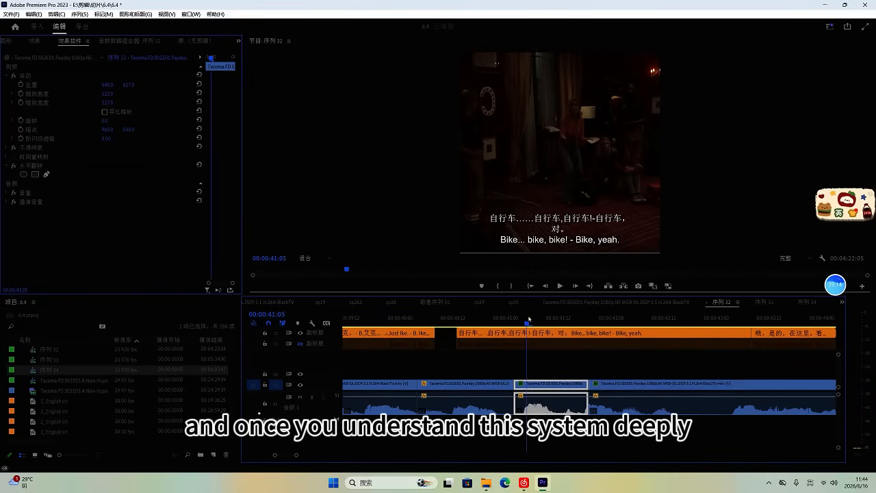
pyautogui.press('q')
pyautogui.press('space')
pyautogui.press('space')
pyautogui.press('w')
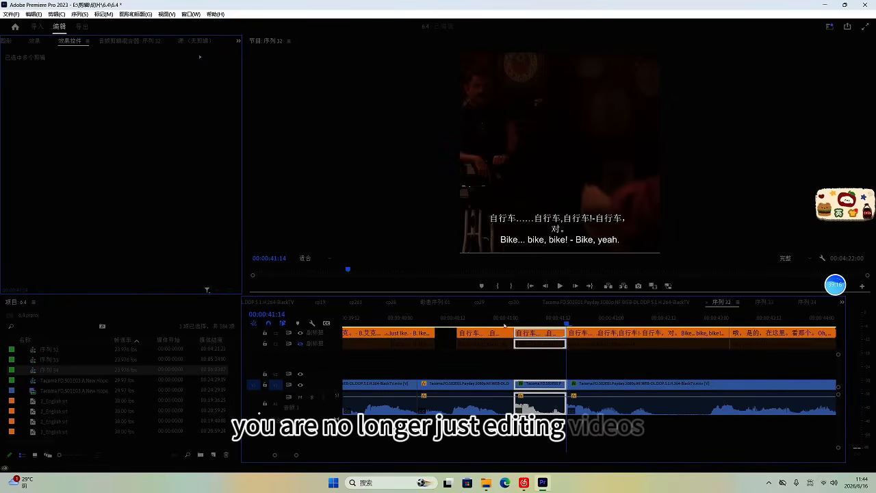
pyautogui.hotkey('shift', 'Delete')
# Step: Set the horizontal position of the man's clip leading into the "Oh, yeah, here it is. Look at that." subtitle to 967
pyautogui.click(463, 319)
pyautogui.press('space')
pyautogui.scroll(-1, 516, 372)
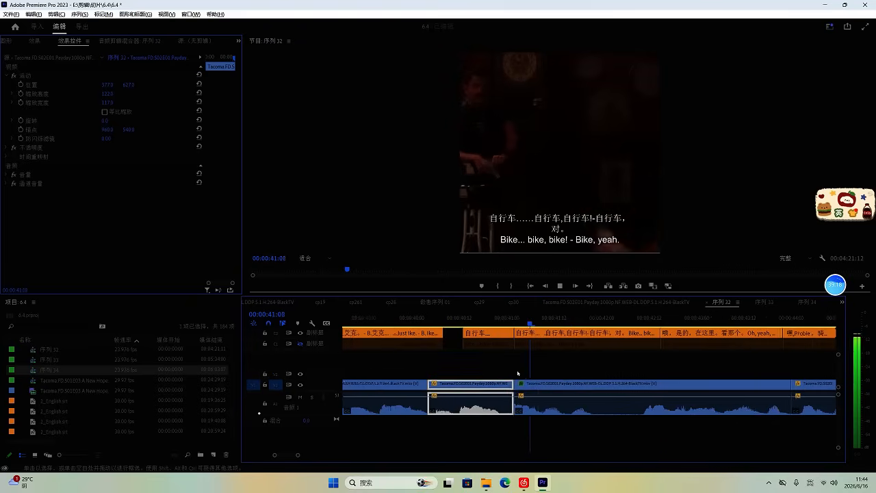
pyautogui.scroll(-1, 517, 372)
pyautogui.press('space')
pyautogui.click(505, 392)
pyautogui.press('space')
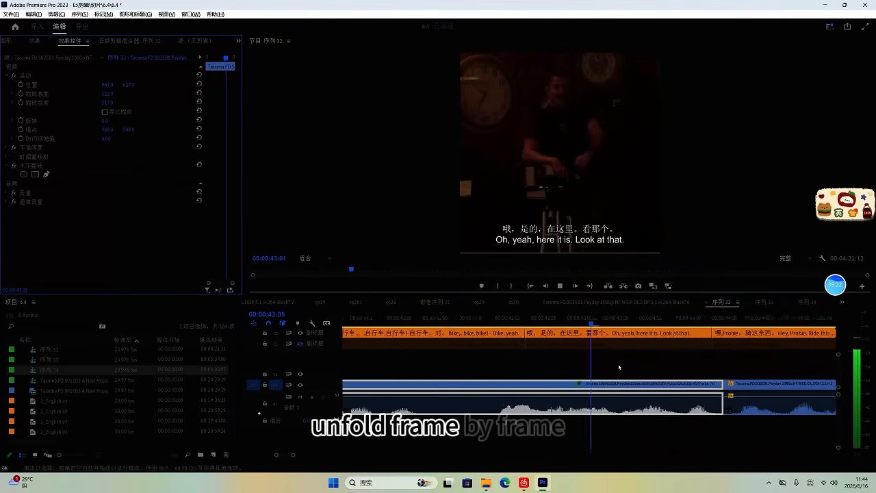
# Step: Play on through the cut and reframe the clip under the "Here we go. Come on." subtitle horizontally
pyautogui.press('space')
pyautogui.press('space')
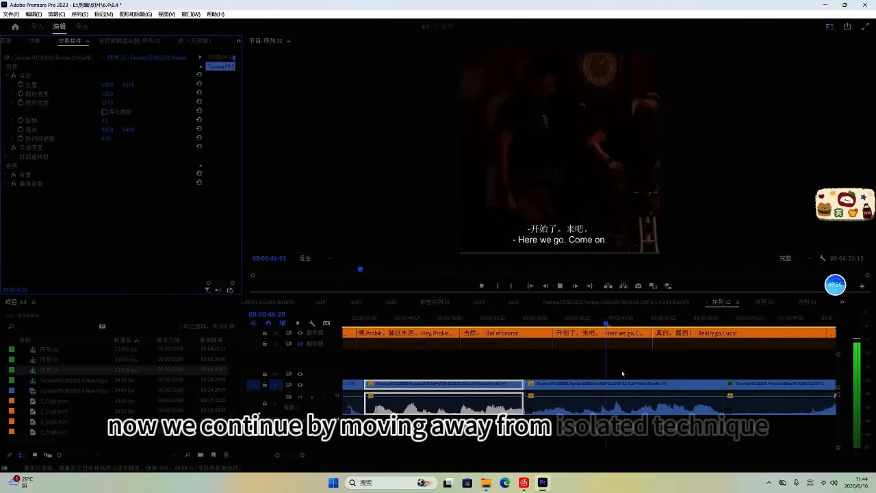
pyautogui.press('space')
pyautogui.press('space')
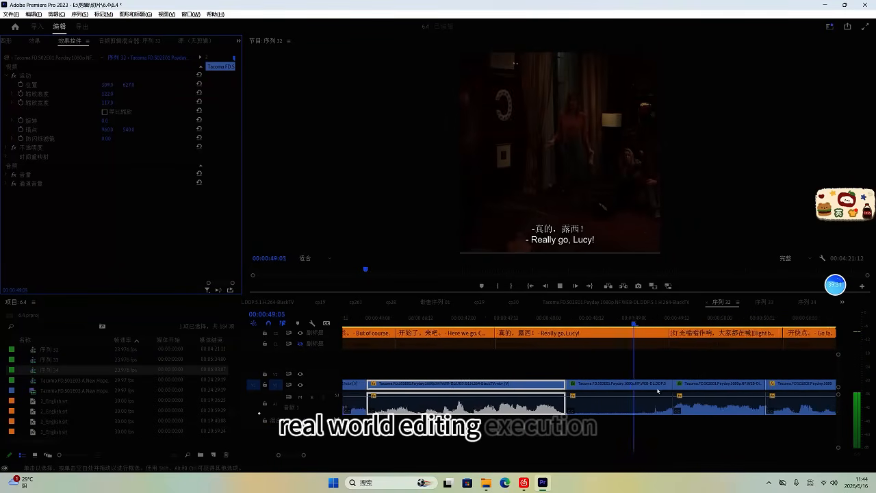
# Step: Trim the opening of the "Go faster." clip and ripple-delete the rest of it together with its subtitle
pyautogui.press('space')
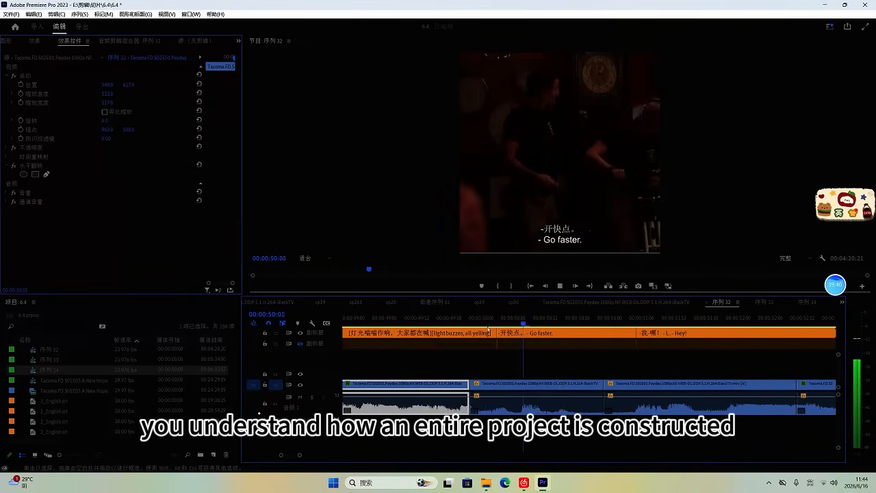
pyautogui.click(486, 323)
pyautogui.press('q')
pyautogui.moveTo(535, 419); pyautogui.dragTo(413, 404)
pyautogui.hotkey('shift', 'Delete')
# Step: Apply the default audio transition at the cut between the light-buzzing clip and the "L. - Hey!" lamp clip
pyautogui.click(429, 322)
pyautogui.press('space')
pyautogui.scroll(-1, 466, 350)
pyautogui.press('space')
pyautogui.hotkey('ctrl', 'shift', 'd')
pyautogui.click(463, 375)
# Step: Keyframe the horizontal position of the clip with the letter M under the "M. X." subtitle to reframe its moving subject
pyautogui.click(413, 322)
pyautogui.press('space')
pyautogui.scroll(-1, 453, 377)
pyautogui.scroll(-1, 453, 377)
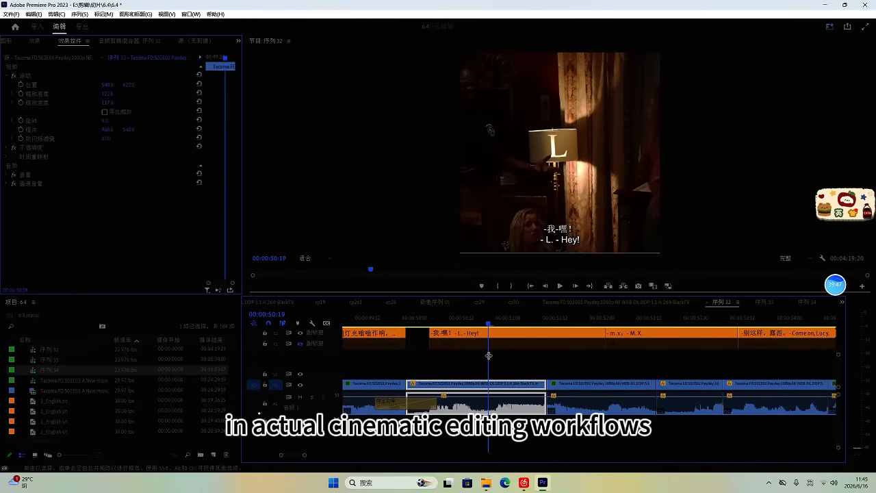
pyautogui.scroll(-1, 536, 383)
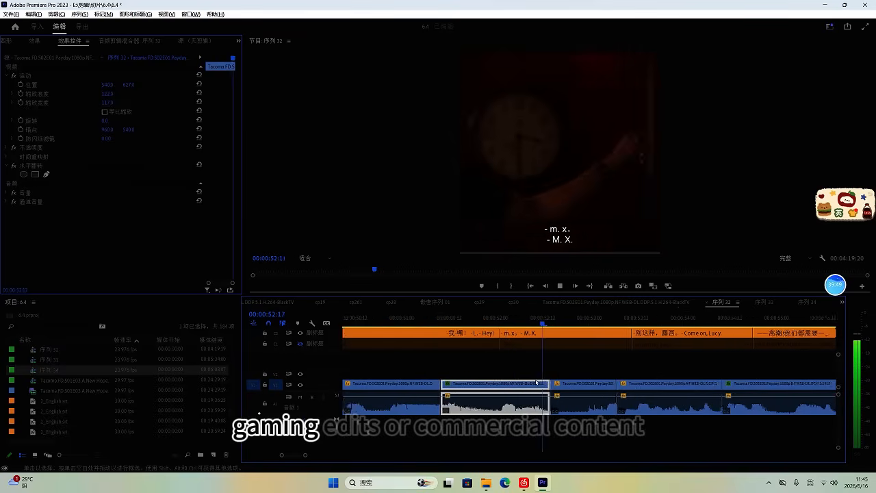
pyautogui.click(462, 322)
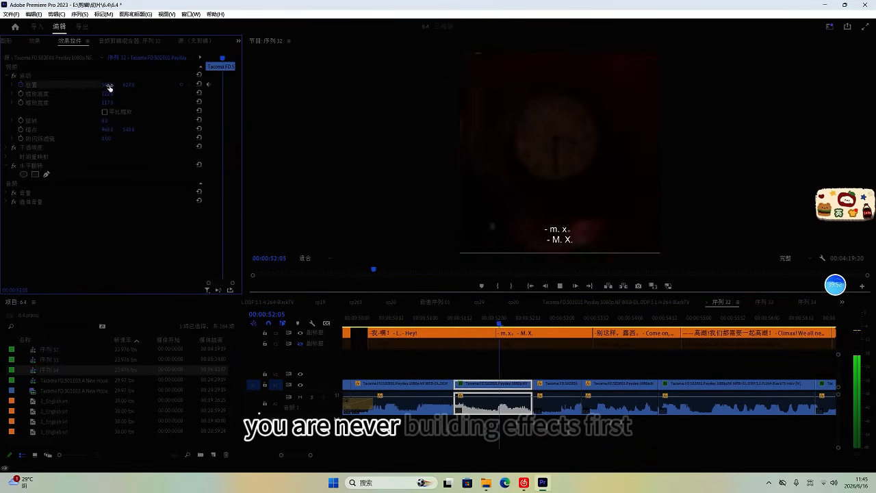
pyautogui.moveTo(108, 86); pyautogui.dragTo(88, 100)
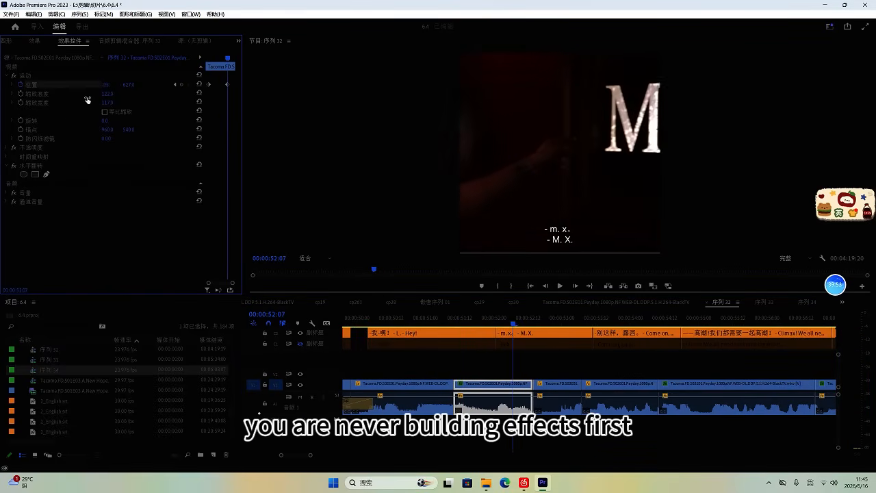
pyautogui.press('space')
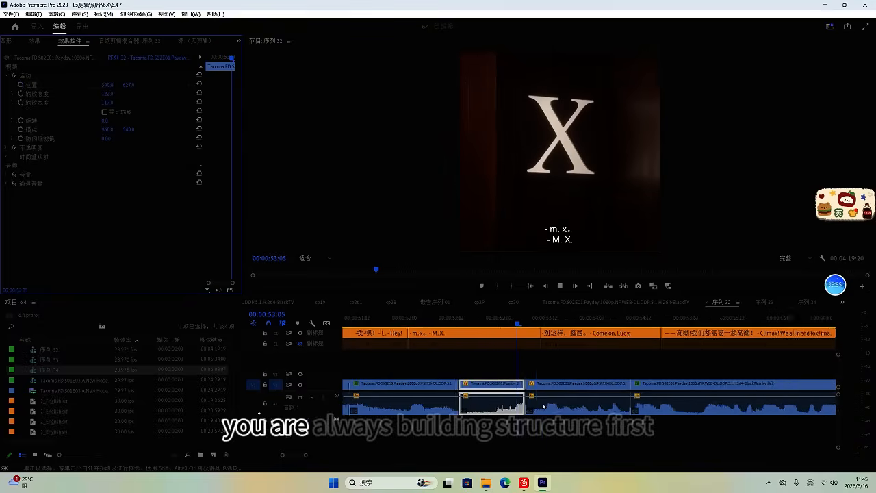
# Step: Set the horizontal position of the mustached man's clip under the "Climax! We all need to climax together!" subtitle to 227 and save
pyautogui.scroll(2, 549, 389)
pyautogui.click(550, 385)
pyautogui.scroll(-1, 550, 385)
pyautogui.press('space')
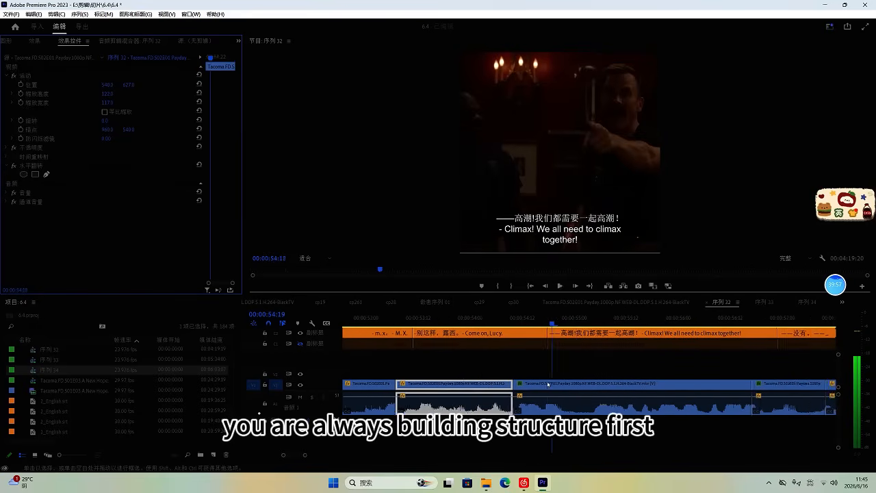
pyautogui.click(548, 384)
pyautogui.scroll(1, 548, 378)
pyautogui.press('Right')
pyautogui.press('Right')
pyautogui.press('Right')
pyautogui.press('Right')
pyautogui.press('Right')
pyautogui.press('Right')
pyautogui.press('Right')
pyautogui.press('Right')
pyautogui.press('Right')
pyautogui.press('Right')
pyautogui.press('Right')
pyautogui.press('Right')
pyautogui.press('Right')
pyautogui.press('Right')
pyautogui.press('Right')
pyautogui.moveTo(106, 87); pyautogui.dragTo(74, 87)
pyautogui.hotkey('ctrl', 's')
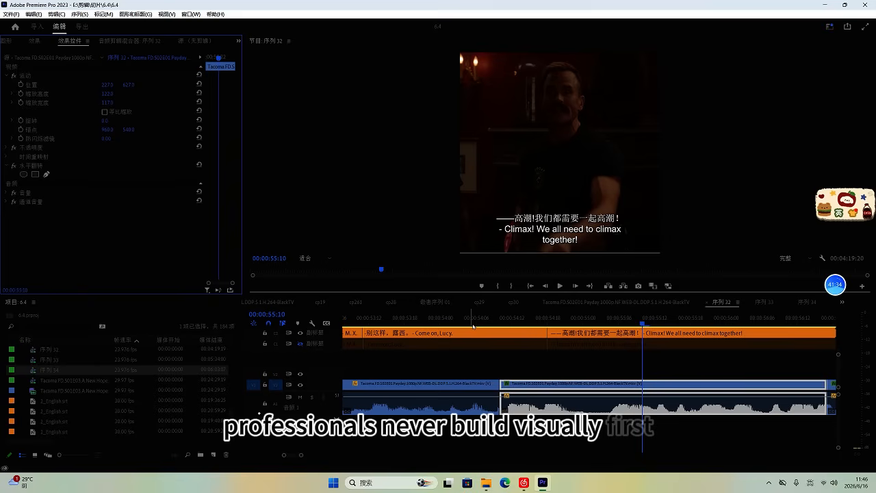
# Step: Set the horizontal position of the clip under the "- No. - Wait." subtitle to 969 to reframe its subject
pyautogui.click(483, 318)
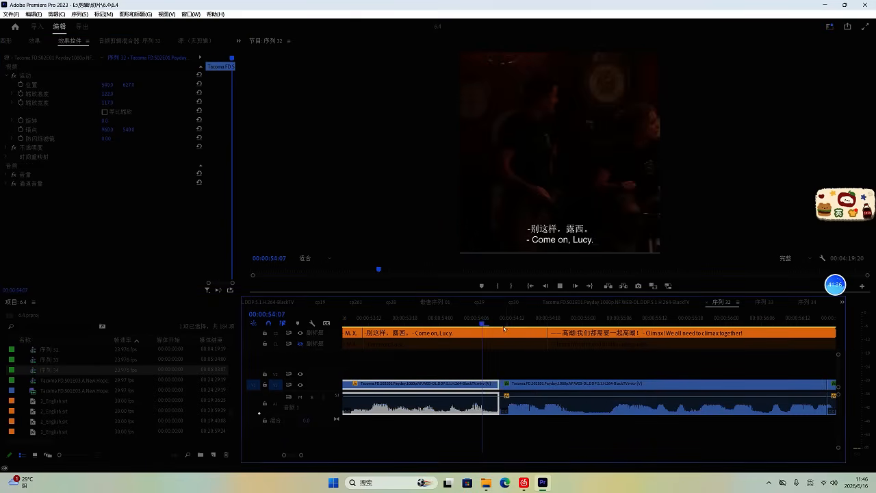
pyautogui.press('space')
pyautogui.scroll(-5, 551, 372)
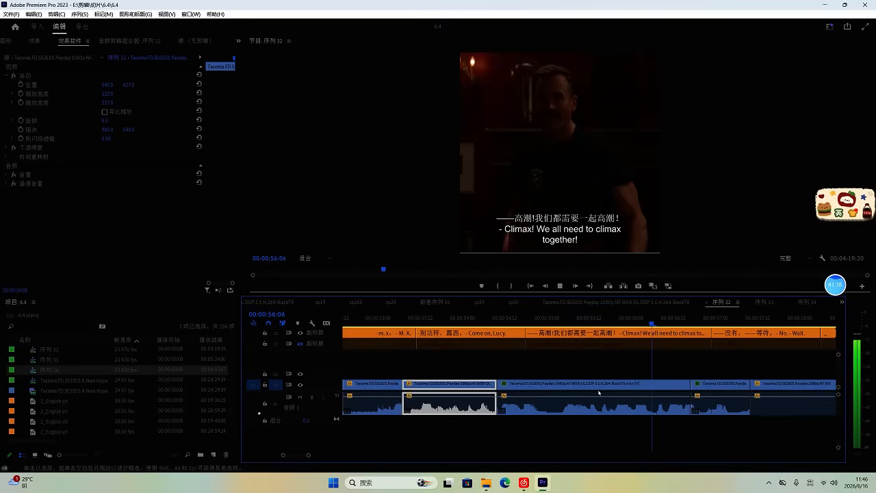
pyautogui.scroll(1, 600, 393)
pyautogui.scroll(-3, 599, 389)
pyautogui.press('space')
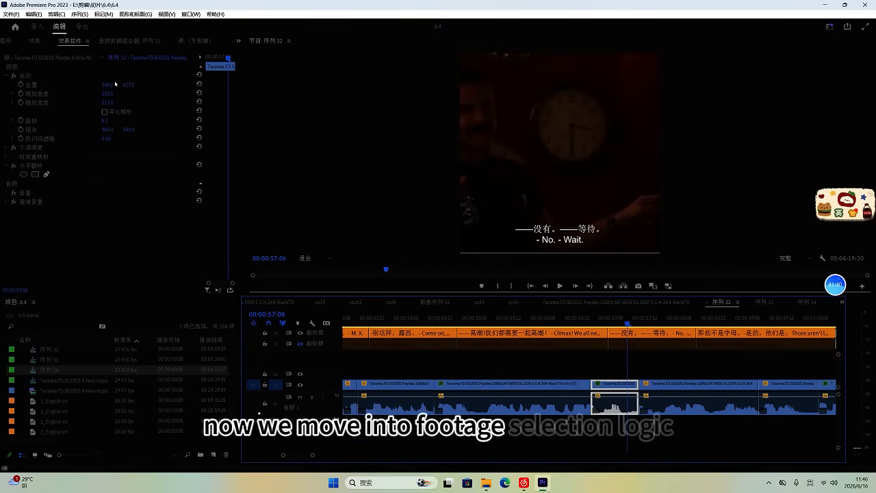
pyautogui.moveTo(115, 84); pyautogui.dragTo(287, 103)
pyautogui.scroll(1, 642, 383)
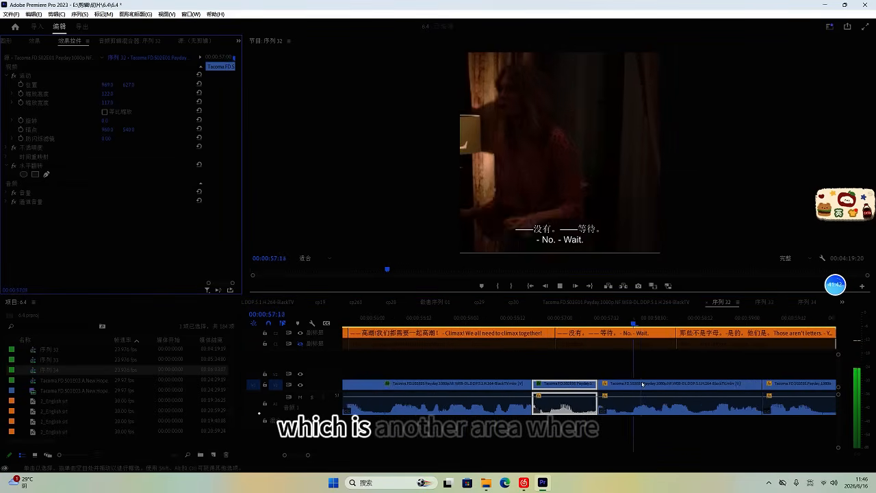
# Step: Increase the horizontal position of the woman-and-lamp clip under the "Those aren't letters. - Yeah, they are." subtitle to reframe her
pyautogui.click(642, 384)
pyautogui.scroll(1, 643, 384)
pyautogui.press('space')
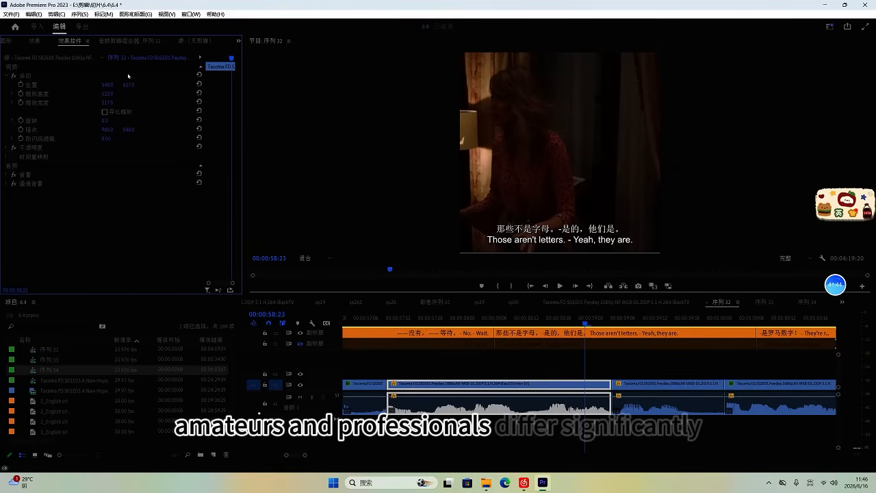
pyautogui.moveTo(108, 84); pyautogui.dragTo(211, 102)
pyautogui.press('space')
pyautogui.scroll(-1, 581, 356)
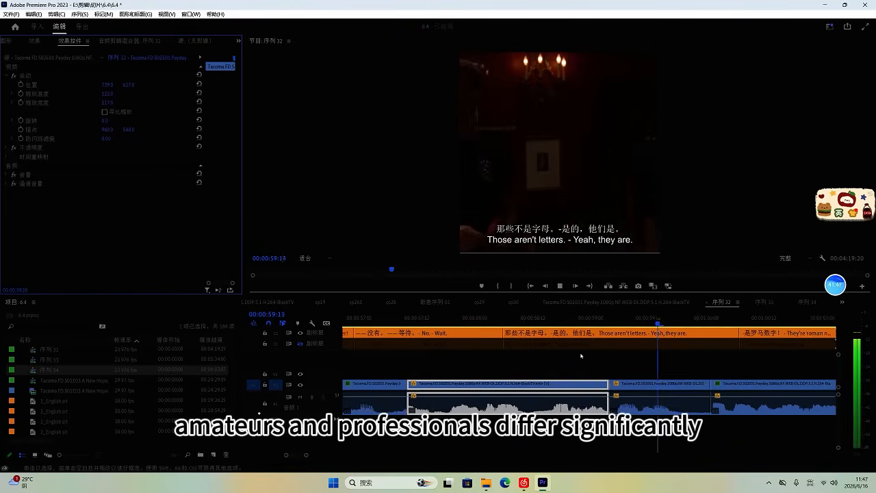
# Step: Increase the horizontal position of the chandelier clip following the woman-and-lamp shot to bring its subject into frame
pyautogui.scroll(-1, 583, 363)
pyautogui.click(590, 383)
pyautogui.press('space')
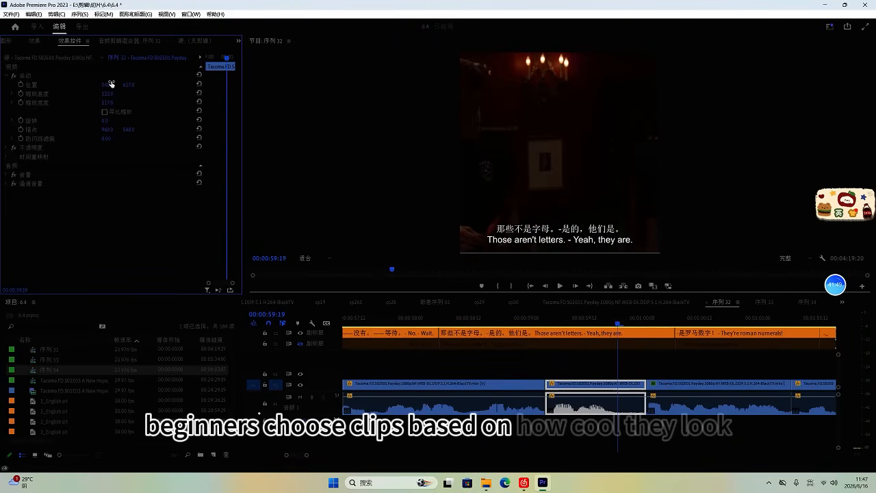
pyautogui.moveTo(111, 84); pyautogui.dragTo(341, 110)
pyautogui.click(500, 321)
pyautogui.press('space')
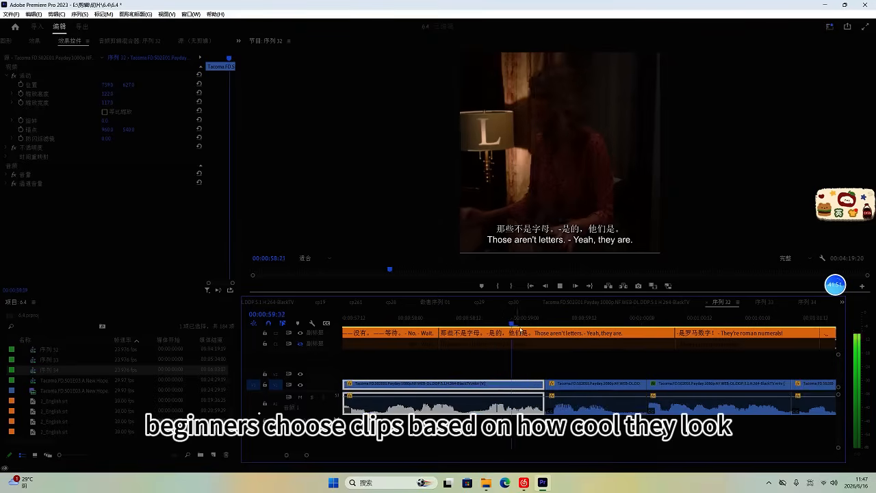
# Step: Trim the tail of the chandelier clip and close the subtitle gap before "- They're roman numerals!"
pyautogui.scroll(1, 506, 347)
pyautogui.scroll(-1, 589, 348)
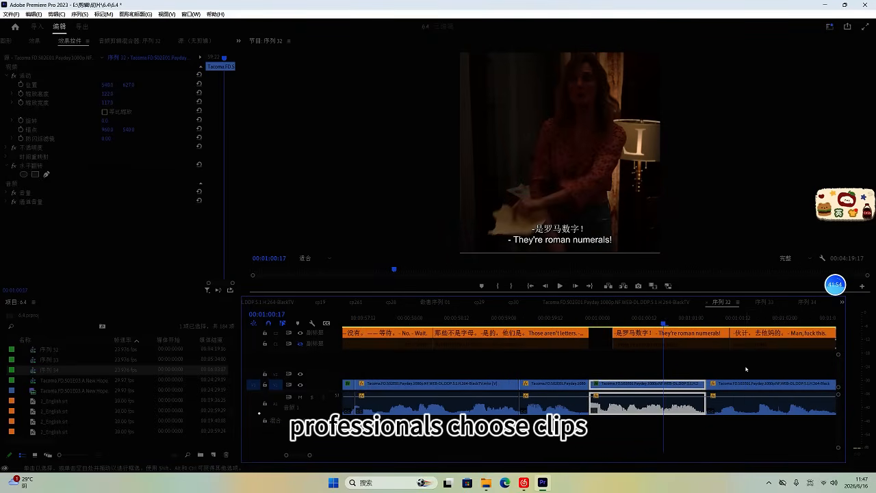
pyautogui.moveTo(747, 369); pyautogui.dragTo(676, 343)
pyautogui.click(565, 320)
pyautogui.press('space')
pyautogui.scroll(1, 499, 357)
pyautogui.scroll(-1, 499, 357)
# Step: Adjust the horizontal position of the "- They're roman numerals!" clip to centre the woman
pyautogui.press('space')
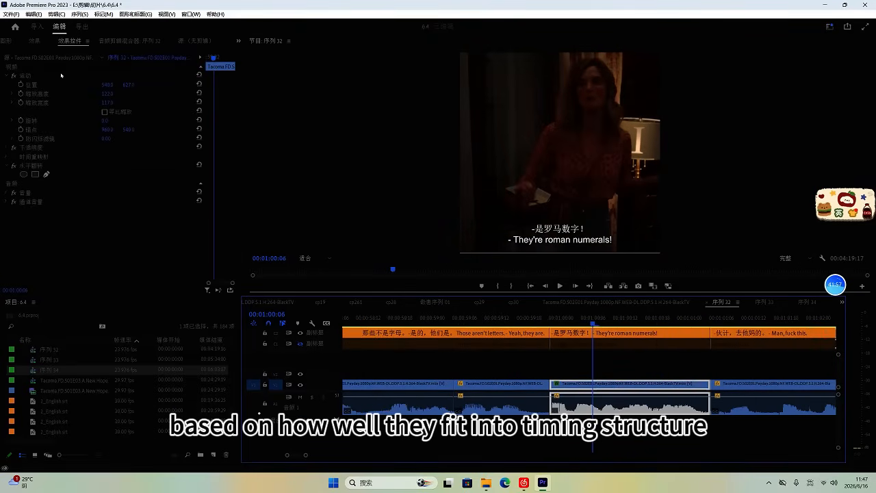
pyautogui.press('space')
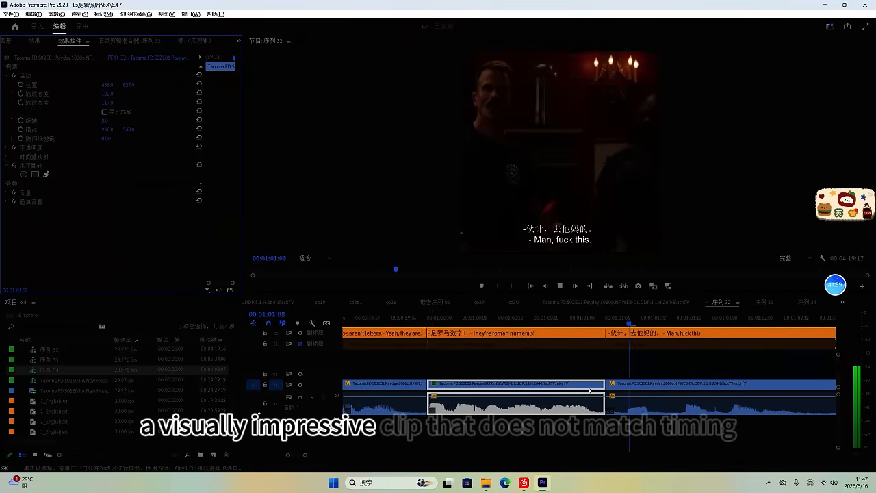
pyautogui.press('space')
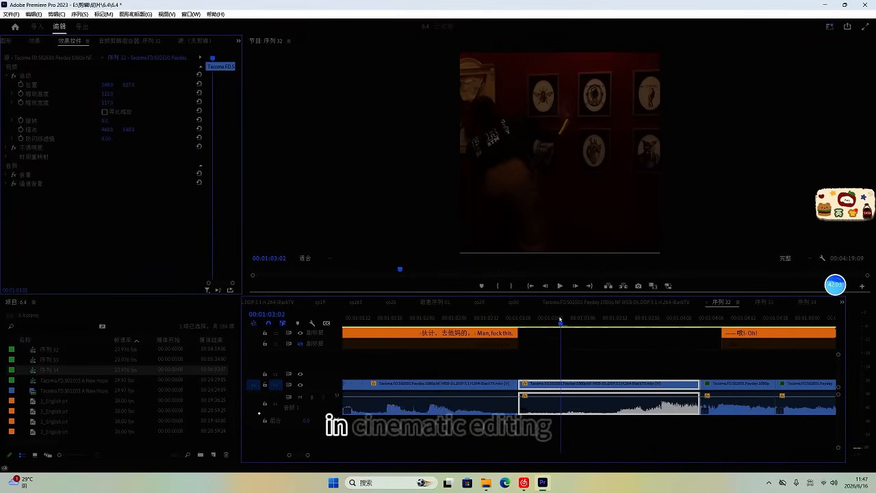
# Step: Ripple-trim the opening of the clip with the framed insect pictures and set its horizontal position to 744
pyautogui.press('q')
pyautogui.press('space')
pyautogui.scroll(-1, 564, 354)
pyautogui.press('space')
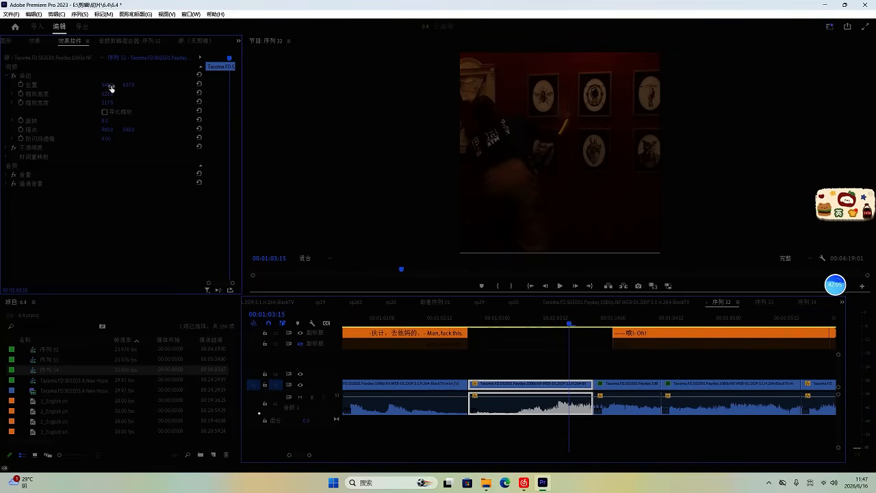
pyautogui.moveTo(111, 87); pyautogui.dragTo(201, 98)
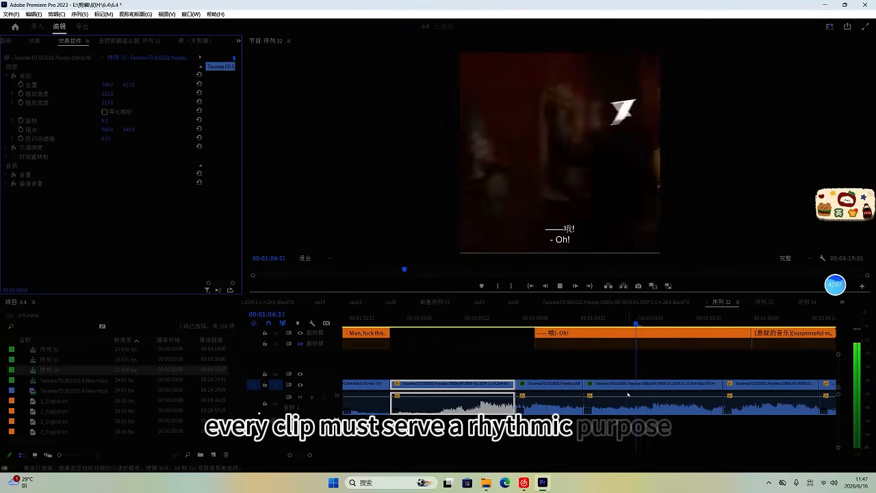
# Step: Ripple-delete the short clip after the framed-pictures shot together with the "- Oh!" subtitle
pyautogui.press('space')
pyautogui.moveTo(534, 436); pyautogui.dragTo(529, 340)
pyautogui.hotkey('shift', 'Delete')
pyautogui.click(453, 322)
pyautogui.press('space')
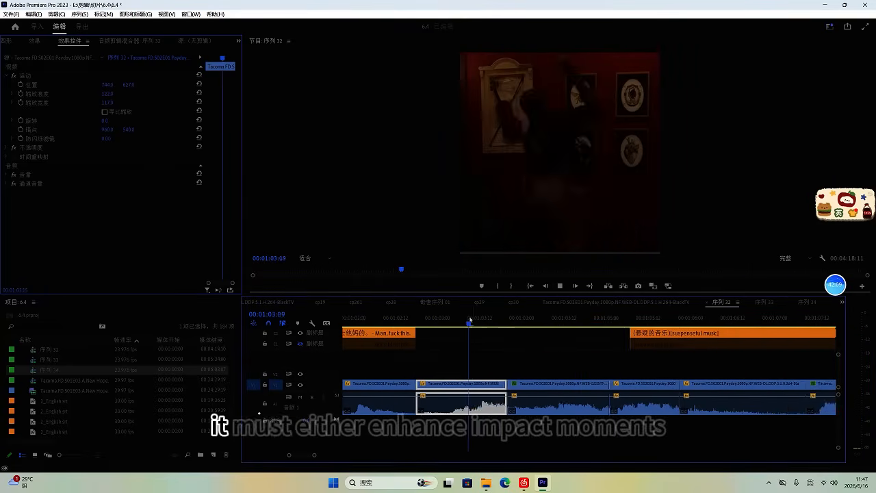
pyautogui.scroll(3, 519, 387)
pyautogui.scroll(-1, 520, 387)
pyautogui.press('space')
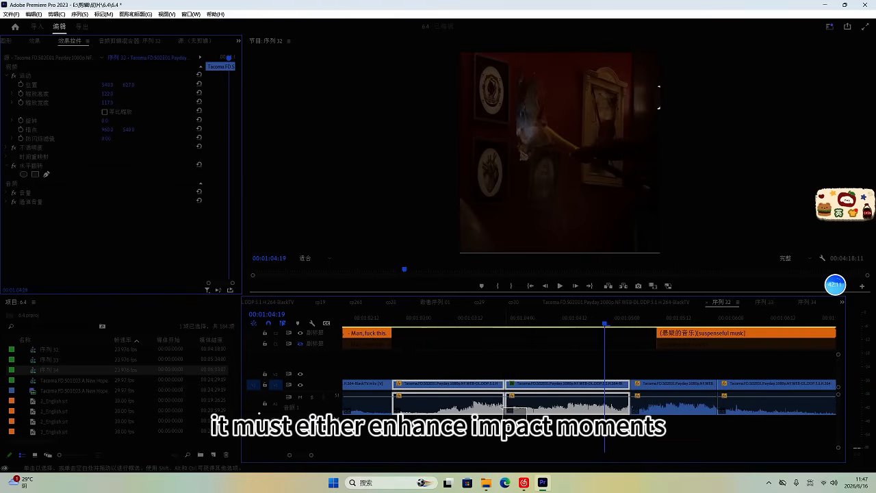
# Step: Apply a Constant Power audio transition at the cut between the two red-wall clips and adjust its length
pyautogui.moveTo(512, 411); pyautogui.dragTo(497, 377)
pyautogui.moveTo(537, 398); pyautogui.dragTo(525, 398)
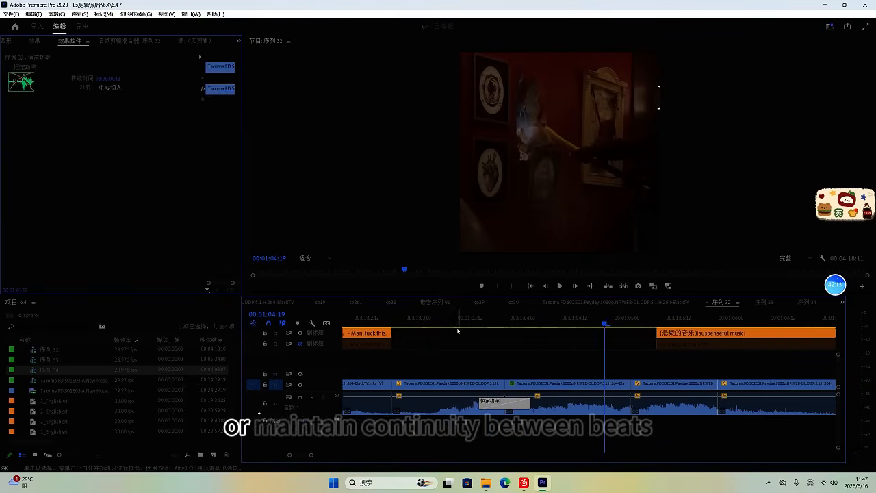
pyautogui.click(459, 322)
pyautogui.press('space')
pyautogui.scroll(-3, 509, 368)
pyautogui.scroll(2, 561, 375)
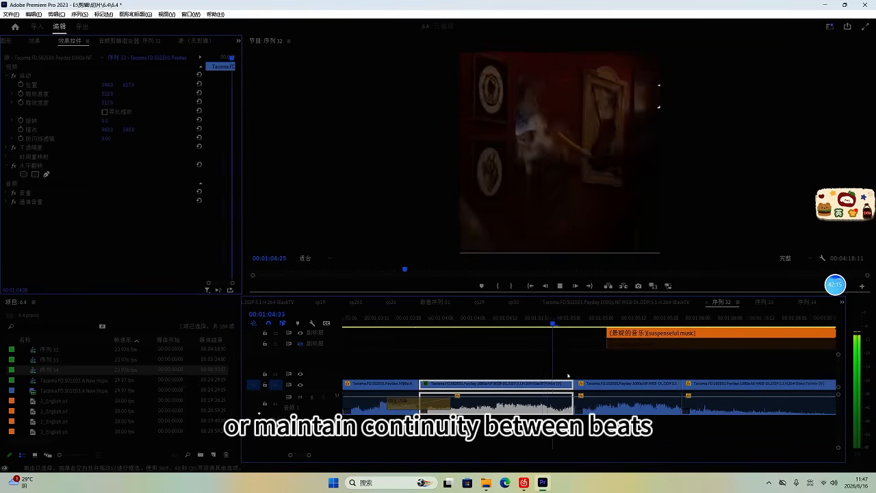
# Step: Ripple-trim the tail of the broken-wall clip under the "[suspenseful music]" subtitle at 00:01:07:01
pyautogui.scroll(-2, 570, 374)
pyautogui.scroll(2, 572, 373)
pyautogui.scroll(-1, 572, 373)
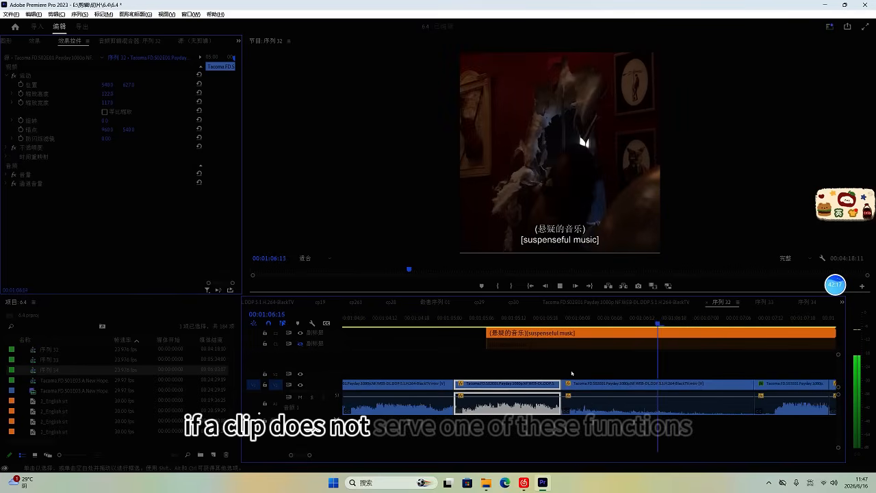
pyautogui.press('space')
pyautogui.click(583, 322)
pyautogui.press('w')
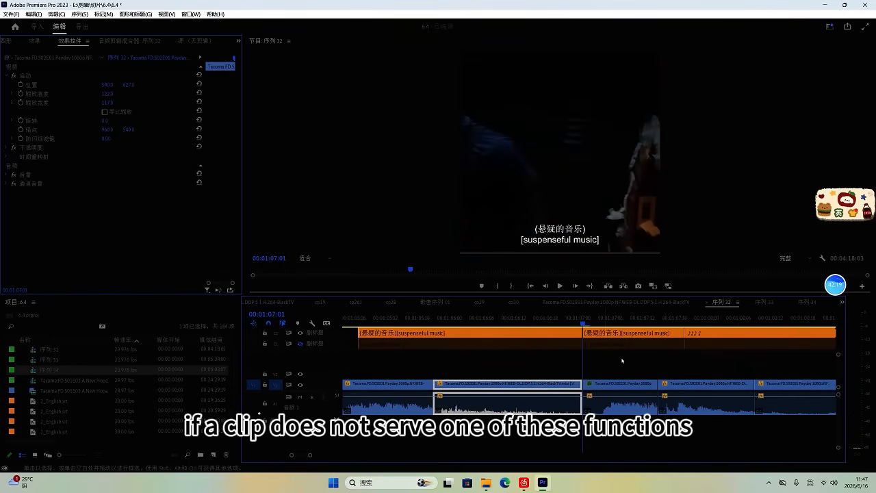
# Step: Delete the "[suspenseful music]" subtitle segments on both sides of the cut
pyautogui.moveTo(623, 360); pyautogui.dragTo(563, 335)
pyautogui.press('Delete')
pyautogui.click(511, 322)
pyautogui.press('space')
pyautogui.scroll(1, 551, 387)
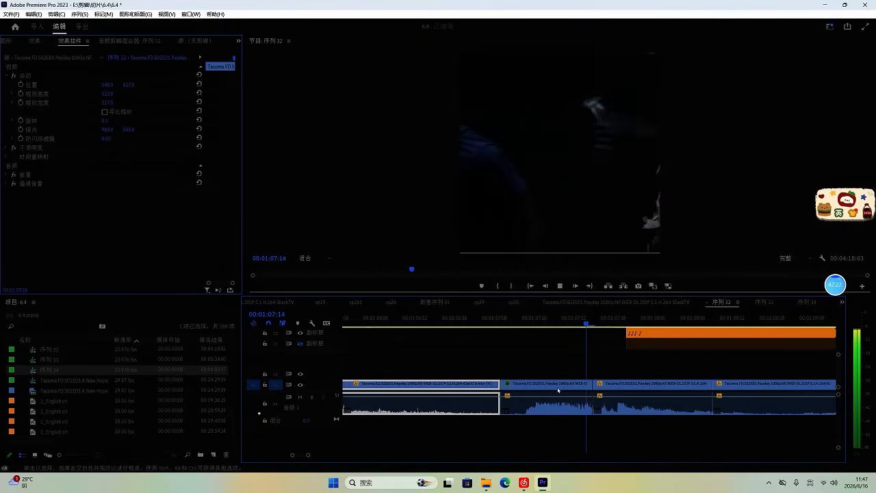
# Step: Increase the horizontal position of the short dark clip before the debris shot to bring the stooping figure into frame
pyautogui.press('space')
pyautogui.click(514, 323)
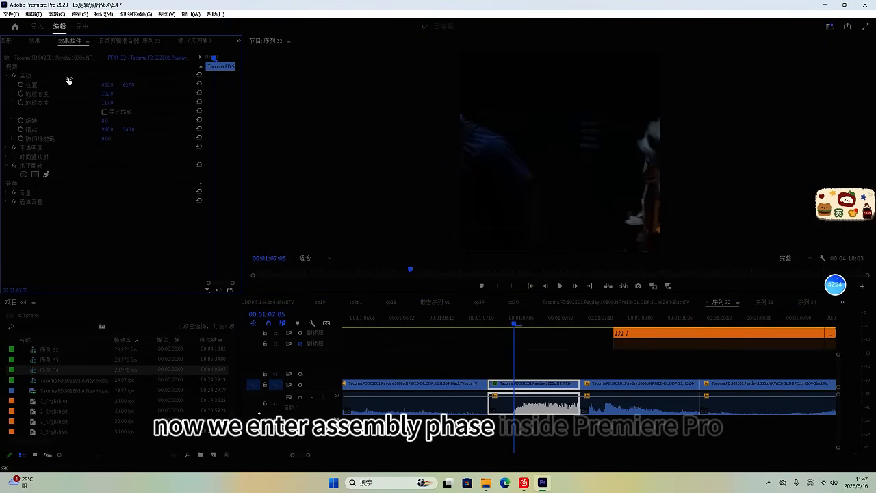
pyautogui.moveTo(69, 81); pyautogui.dragTo(532, 124)
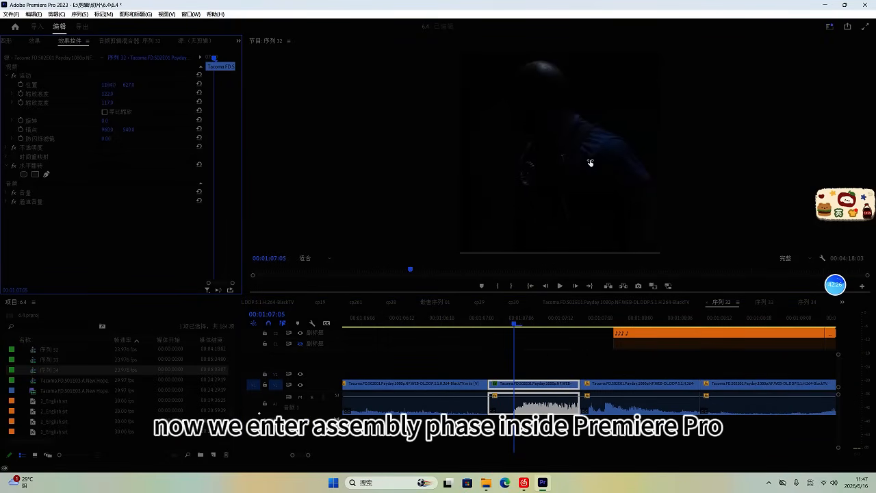
pyautogui.moveTo(590, 162); pyautogui.dragTo(507, 149)
pyautogui.click(462, 321)
pyautogui.press('space')
pyautogui.scroll(-1, 508, 367)
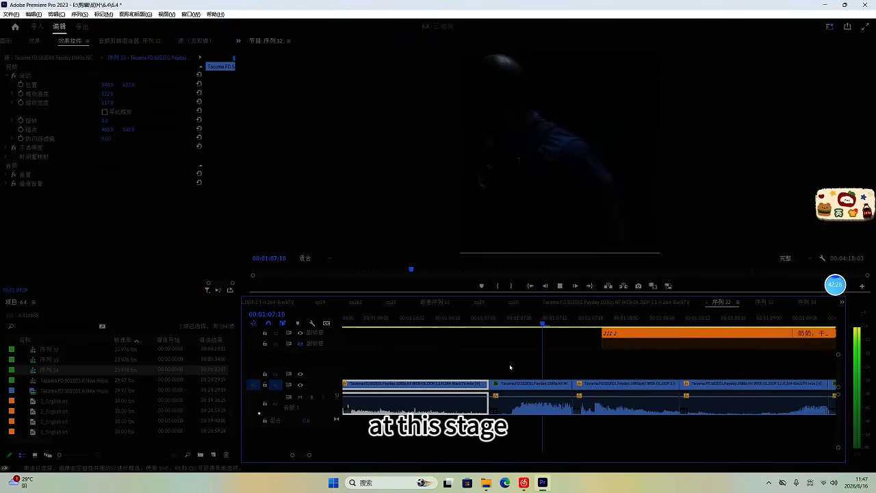
pyautogui.scroll(3, 516, 367)
pyautogui.scroll(-3, 517, 367)
# Step: Set the horizontal position of the clip with plaster debris on the floor to 617
pyautogui.click(500, 322)
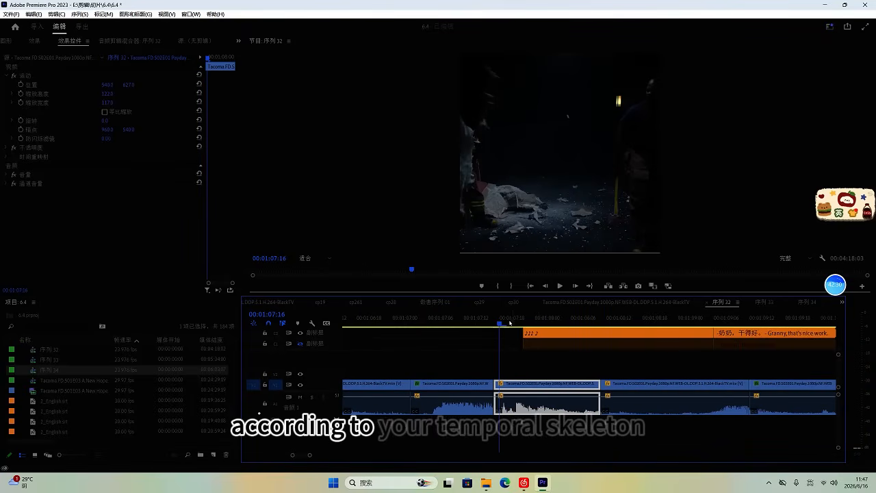
pyautogui.moveTo(107, 85); pyautogui.dragTo(280, 95)
pyautogui.press('space')
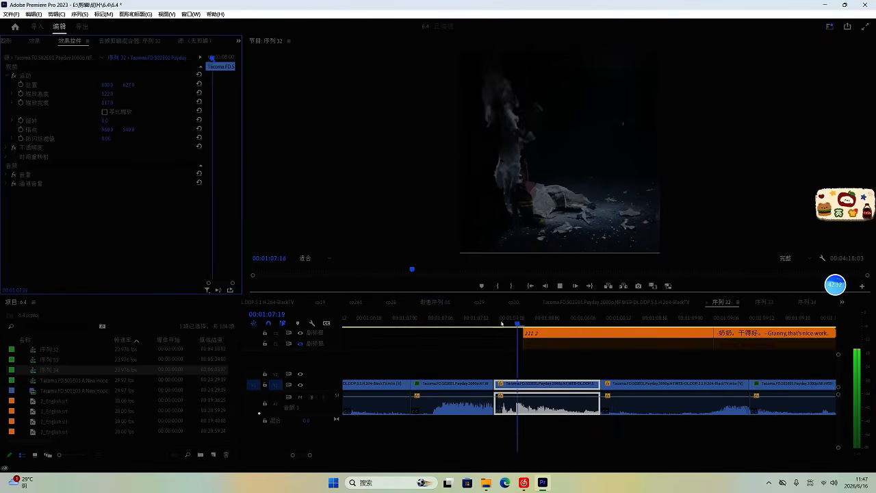
pyautogui.scroll(1, 557, 367)
pyautogui.scroll(-1, 556, 368)
pyautogui.press('space')
pyautogui.click(486, 322)
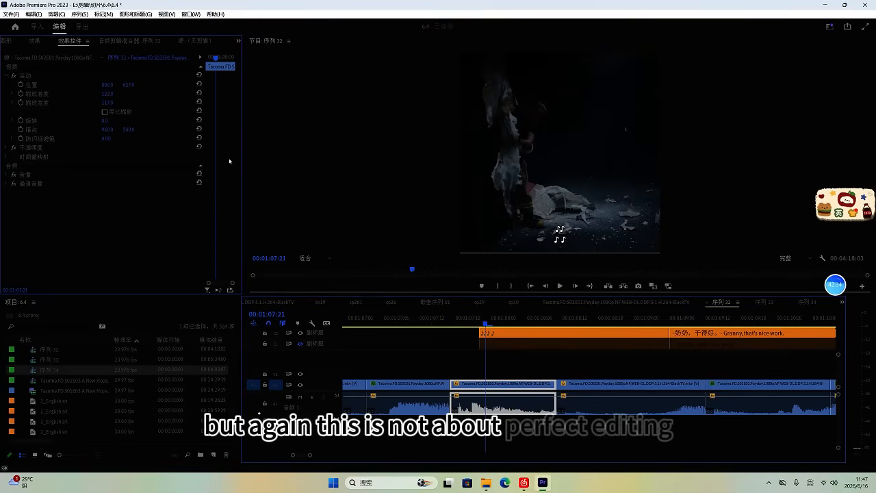
pyautogui.moveTo(110, 86); pyautogui.dragTo(34, 94)
pyautogui.press('space')
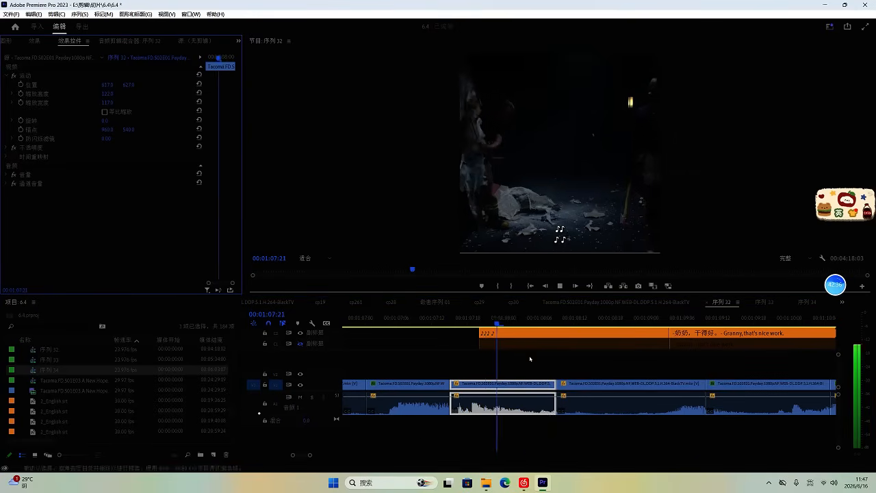
# Step: Increase the horizontal position of the clip showing the man from behind at 00:01:09:02 to centre him
pyautogui.scroll(2, 567, 382)
pyautogui.scroll(-1, 573, 384)
pyautogui.scroll(-3, 573, 384)
pyautogui.scroll(2, 573, 384)
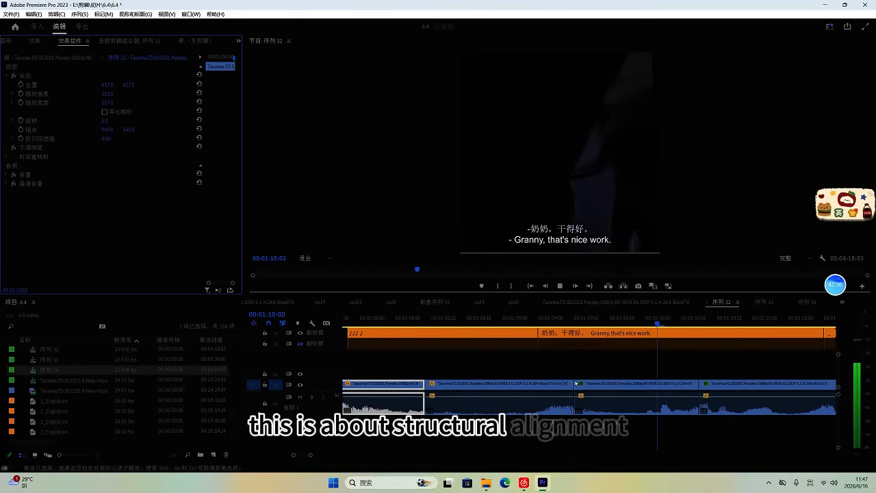
pyautogui.press('space')
pyautogui.click(525, 318)
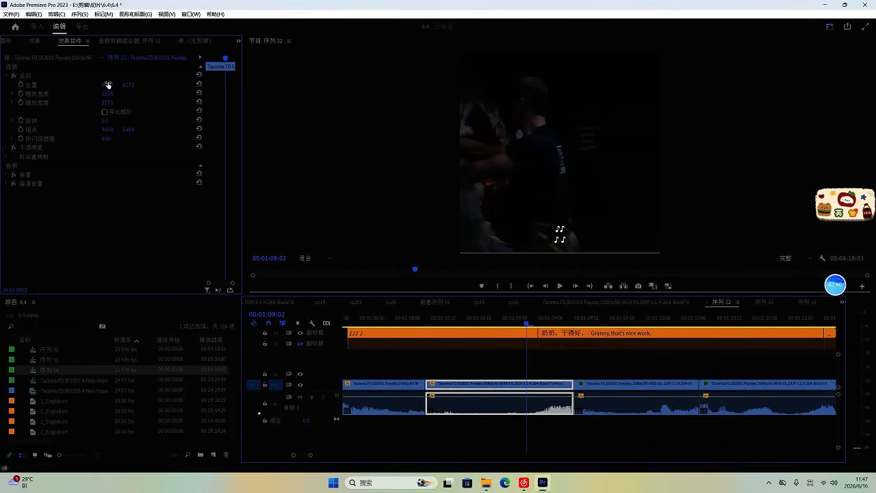
pyautogui.moveTo(108, 85); pyautogui.dragTo(219, 90)
pyautogui.press('space')
# Step: Delete the music-note subtitle before "- Granny, that's nice work."
pyautogui.scroll(2, 558, 359)
pyautogui.scroll(-3, 557, 360)
pyautogui.press('space')
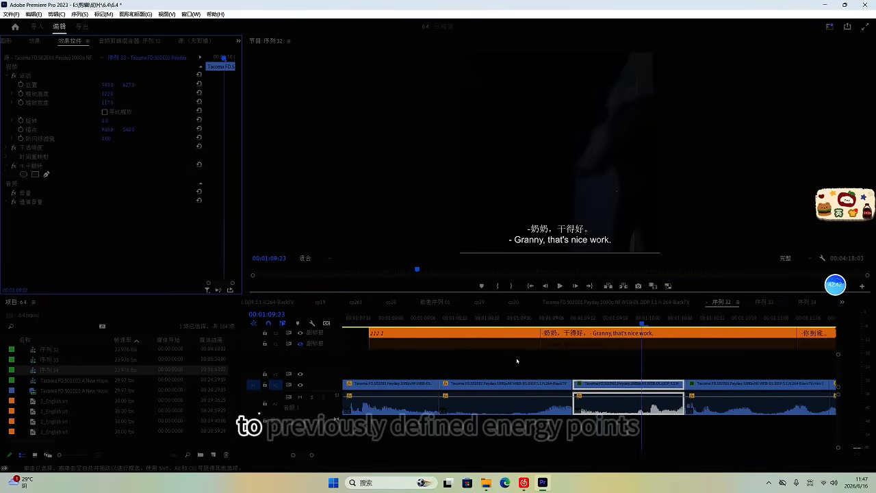
pyautogui.click(505, 338)
pyautogui.press('Delete')
# Step: Lower the horizontal position of the clip with the three standing people at 00:01:11:03 to centre the group
pyautogui.press('space')
pyautogui.scroll(-3, 568, 354)
pyautogui.press('space')
pyautogui.click(481, 315)
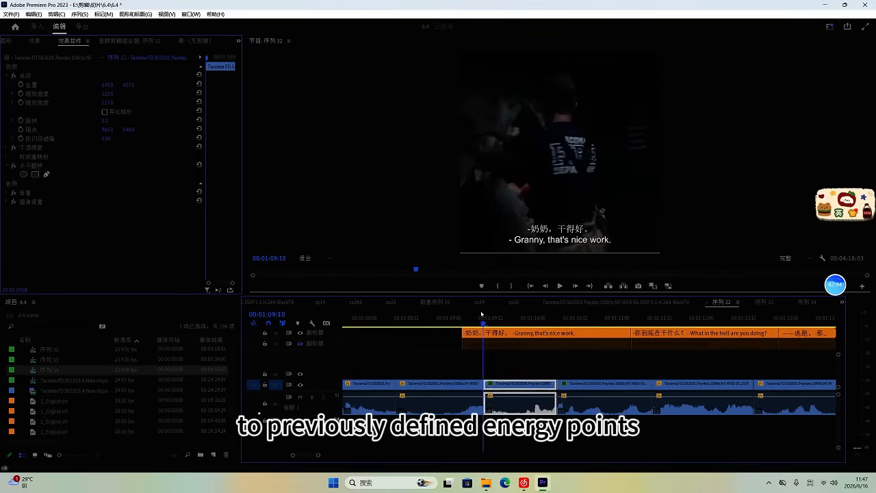
pyautogui.press('space')
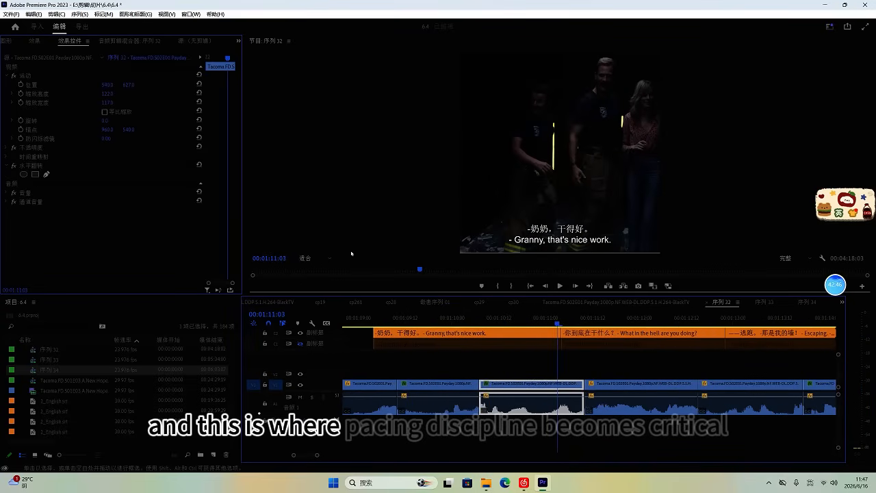
pyautogui.moveTo(112, 87); pyautogui.dragTo(45, 85)
# Step: Try a horizontal position of 298 on the dark clip under "- Granny, that's nice work.", and undo it
pyautogui.click(419, 317)
pyautogui.press('space')
pyautogui.press('space')
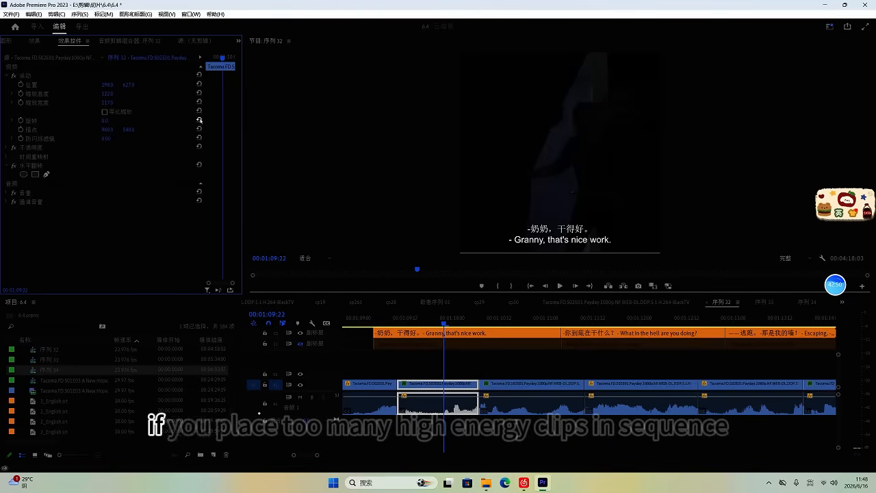
pyautogui.hotkey('ctrl', 'z')
pyautogui.press('space')
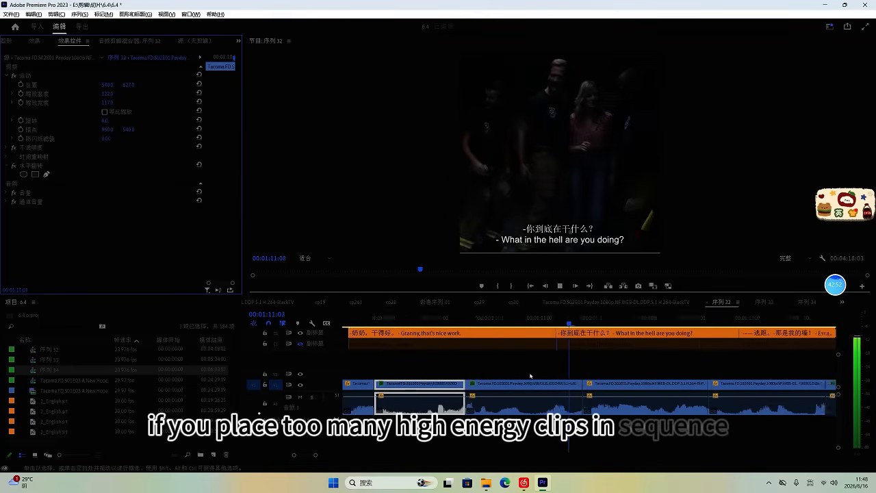
# Step: Increase the horizontal position of the clip at 00:01:13:04 to bring the moustached man and the blonde woman into frame
pyautogui.click(604, 385)
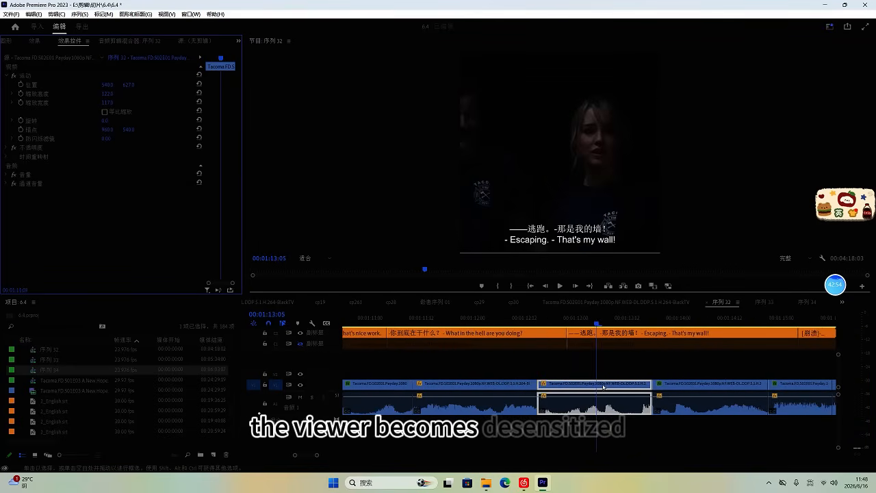
pyautogui.press('-')
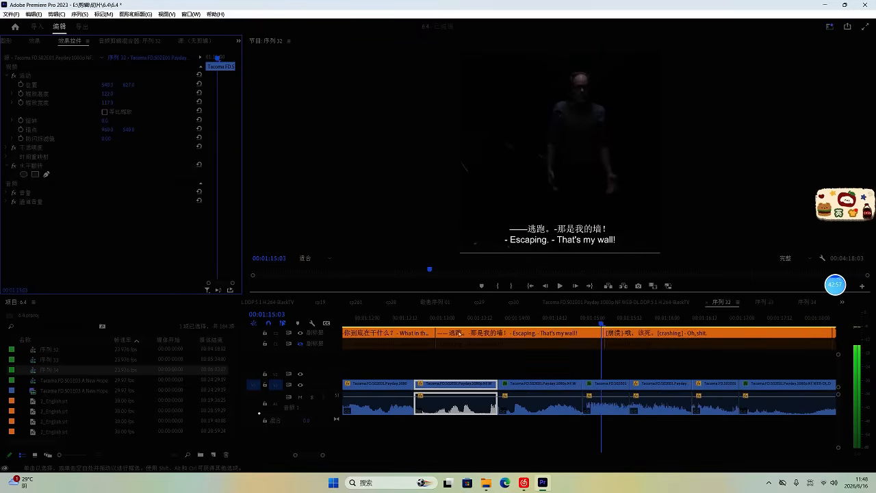
pyautogui.click(454, 317)
pyautogui.moveTo(112, 85); pyautogui.dragTo(224, 110)
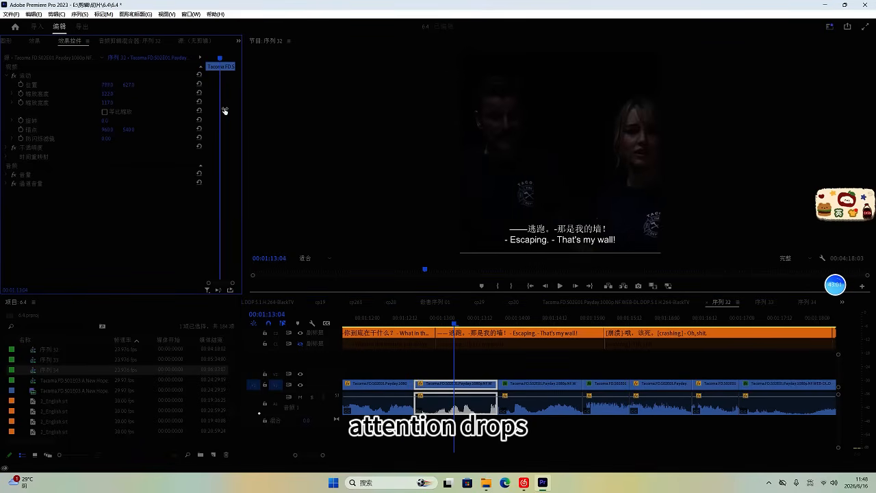
# Step: Increase the horizontal position of the clip showing the gesturing man in glasses at 00:01:14:07 to centre him
pyautogui.press('space')
pyautogui.scroll(3, 539, 408)
pyautogui.scroll(-1, 539, 406)
pyautogui.press('space')
pyautogui.click(539, 406)
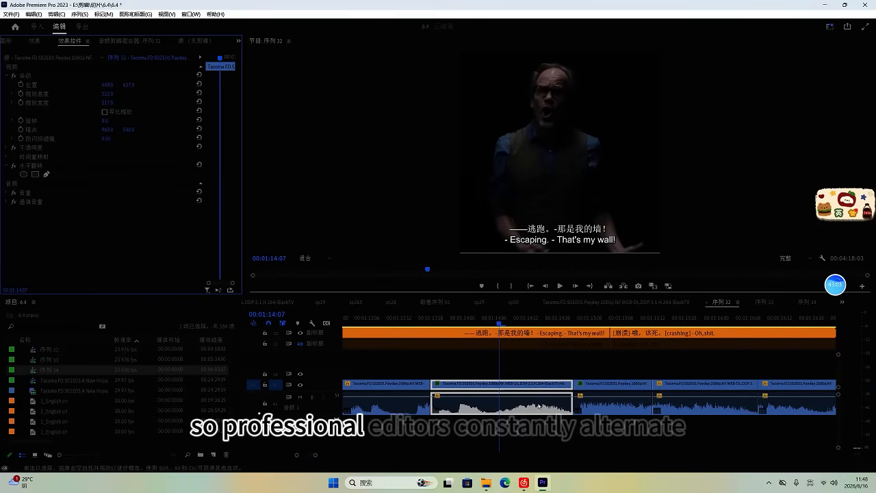
pyautogui.press('space')
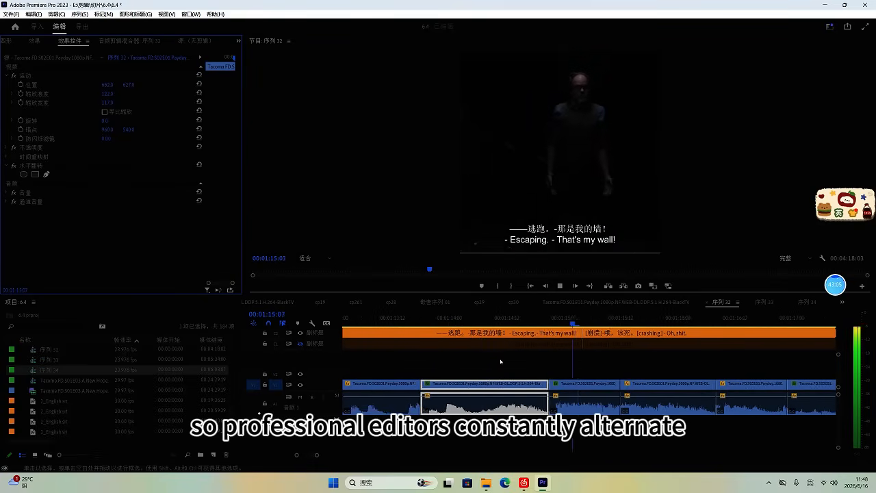
# Step: Set the horizontal position of the dark clip starting around 00:01:15:03 to 1079
pyautogui.press('-')
pyautogui.moveTo(120, 86); pyautogui.dragTo(347, 111)
pyautogui.hotkey('ctrl', 'z')
pyautogui.press('space')
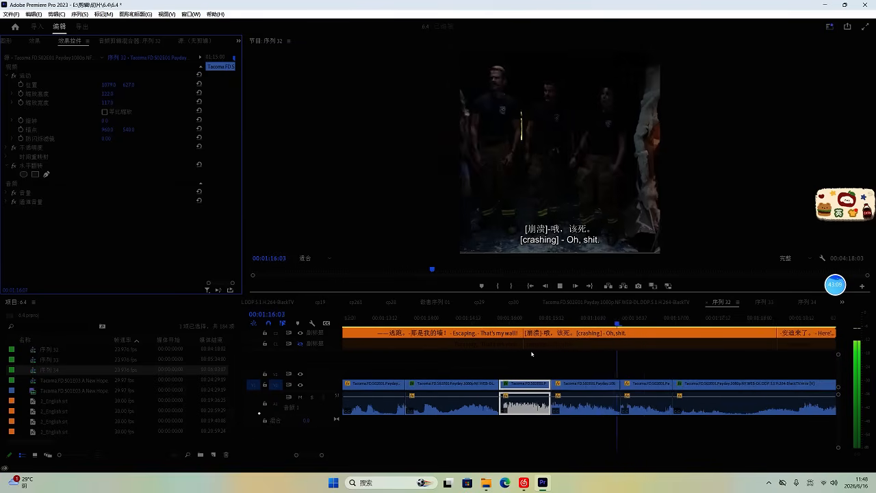
# Step: Rearrange the video of the three short clips under "[crashing] - Oh, shit.", moving the last one first and leaving their audio in place
pyautogui.click(471, 363)
pyautogui.moveTo(459, 367); pyautogui.dragTo(556, 374)
pyautogui.click(506, 387)
pyautogui.moveTo(556, 373); pyautogui.dragTo(556, 385)
pyautogui.click(430, 320)
pyautogui.press('space')
pyautogui.scroll(1, 450, 355)
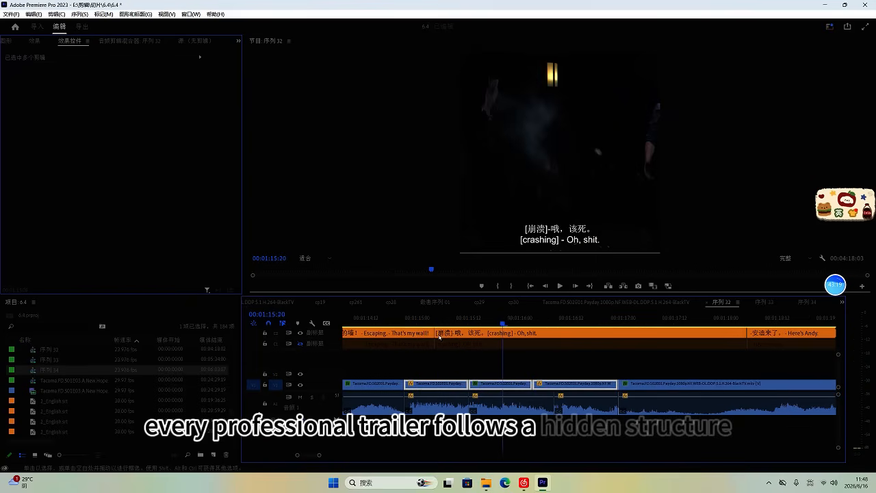
# Step: Lower the horizontal position of the clip with the hole in the wall at 00:01:15:04 to reframe the action
pyautogui.click(417, 322)
pyautogui.click(431, 384)
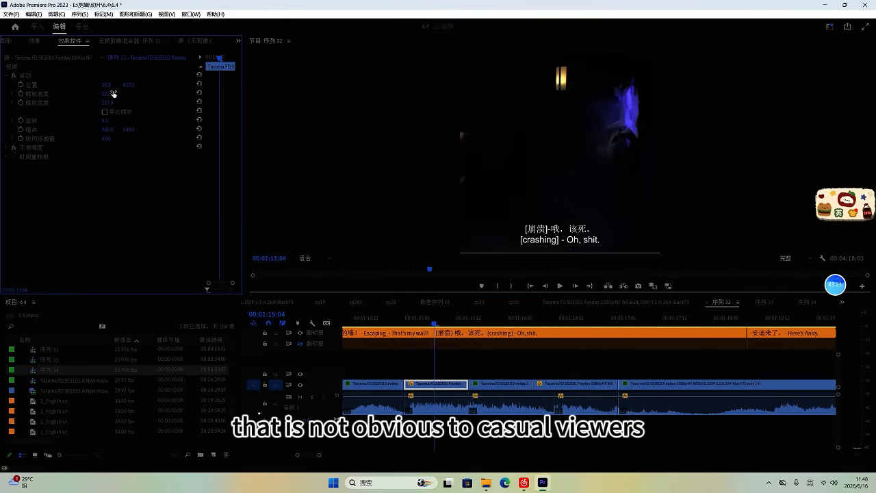
pyautogui.scroll(1, 470, 348)
# Step: Increase the horizontal position of the clip with the three standing firefighters at 00:01:16:13
pyautogui.press('space')
pyautogui.scroll(-1, 493, 352)
pyautogui.press('space')
pyautogui.scroll(2, 512, 359)
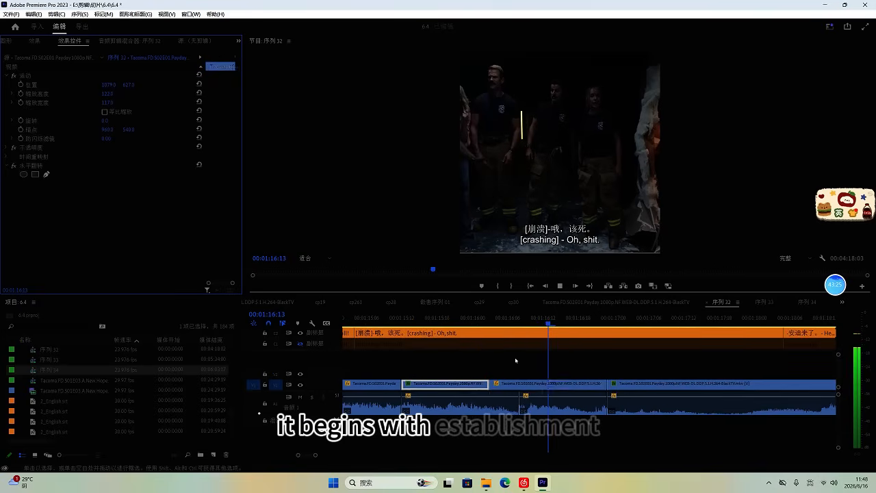
pyautogui.moveTo(107, 86); pyautogui.dragTo(340, 107)
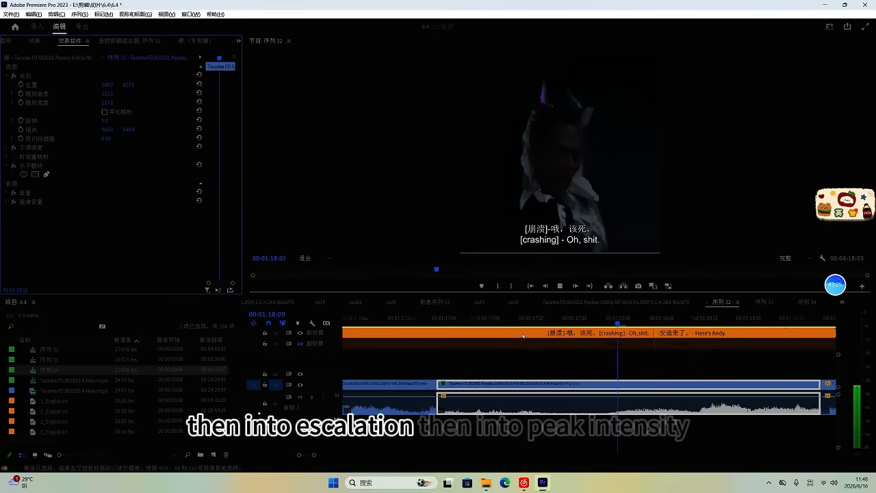
# Step: Ripple-delete the clip at 00:01:19:10 together with the "[all laughing]" subtitle
pyautogui.press('space')
pyautogui.click(417, 318)
pyautogui.press('space')
pyautogui.scroll(4, 459, 327)
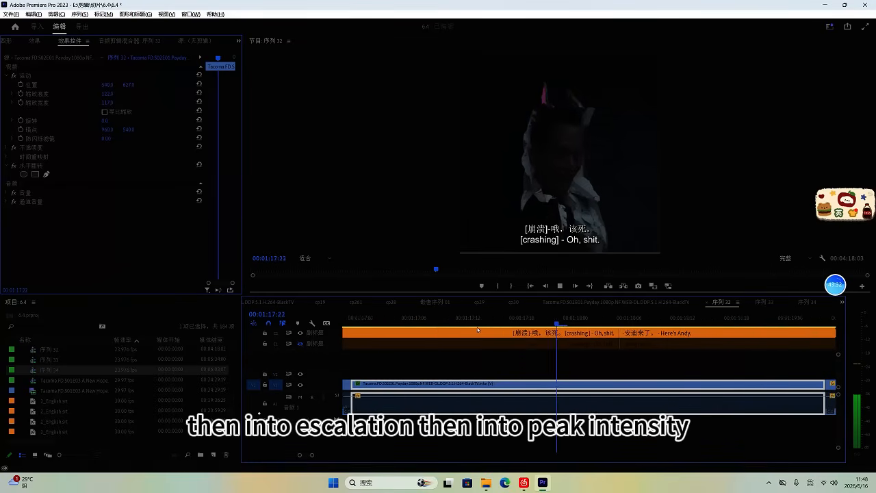
pyautogui.scroll(-2, 479, 332)
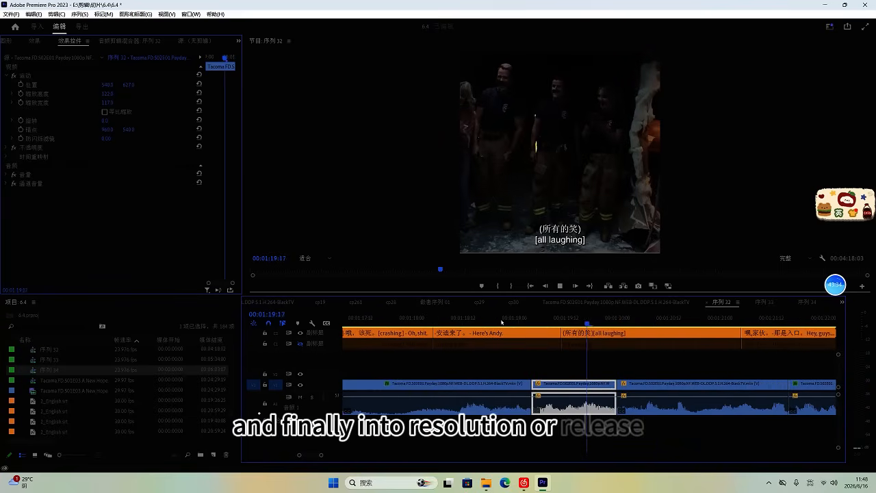
pyautogui.press('space')
pyautogui.click(504, 318)
pyautogui.scroll(-2, 504, 320)
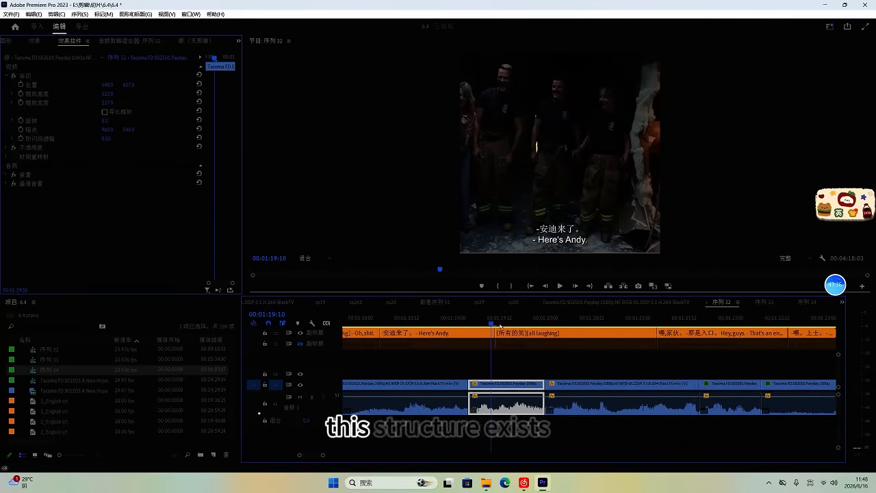
pyautogui.moveTo(493, 430); pyautogui.dragTo(480, 337)
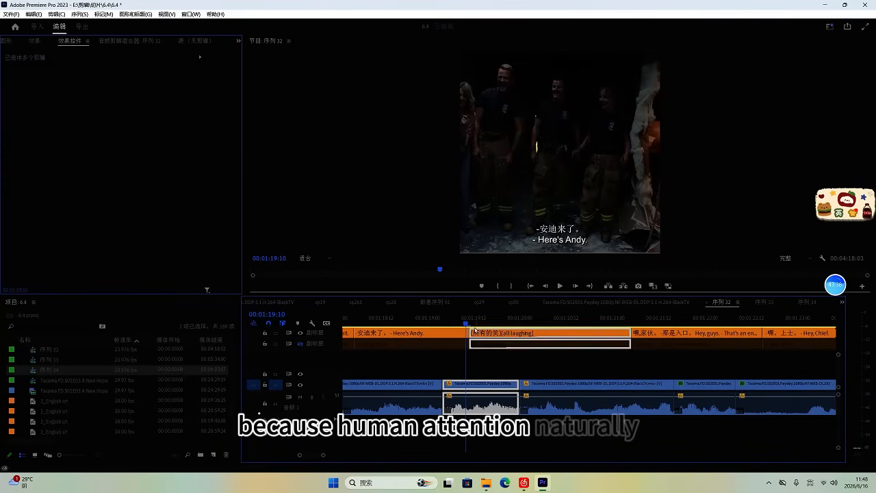
pyautogui.hotkey('shift', 'Delete')
pyautogui.click(409, 319)
pyautogui.press('space')
# Step: Ripple-trim the start of the clip under "- Hey, Chief." up to 00:01:22:02
pyautogui.scroll(1, 443, 367)
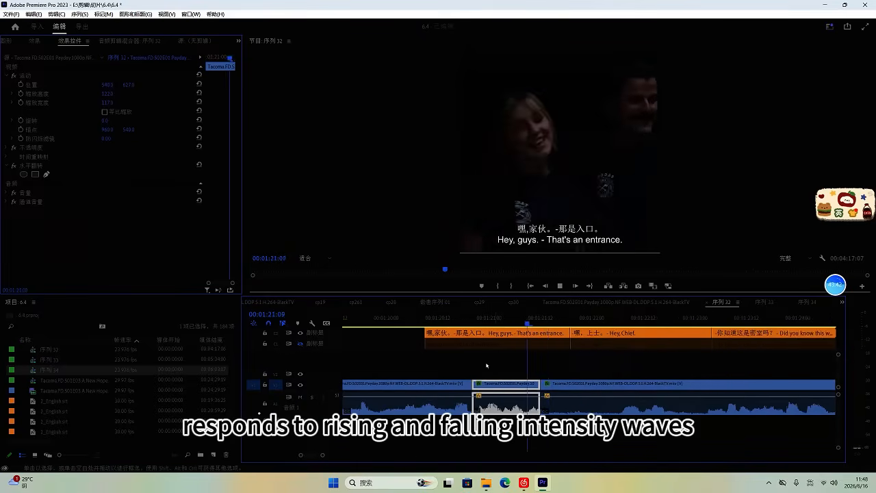
pyautogui.scroll(1, 490, 366)
pyautogui.press('space')
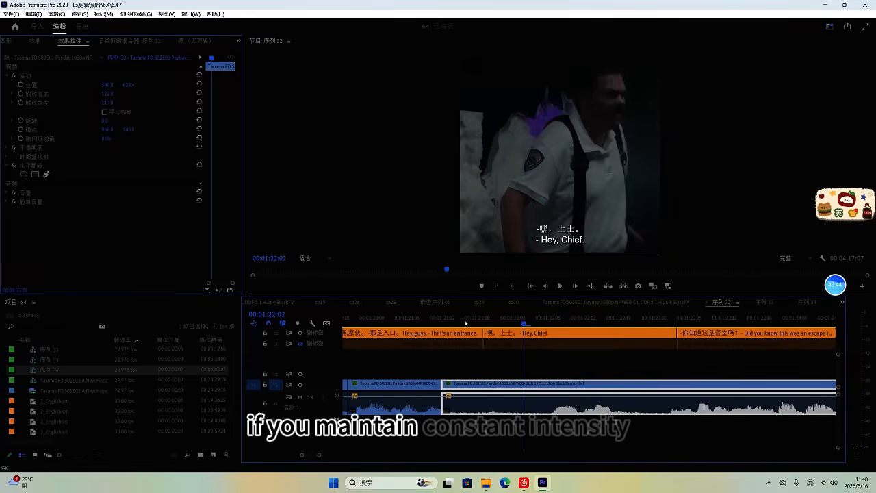
pyautogui.press('q')
pyautogui.click(413, 320)
# Step: Lower the horizontal position of the clip showing the man in the white shirt at 00:01:22:03 to 302 to centre him
pyautogui.press('space')
pyautogui.scroll(-1, 430, 347)
pyautogui.press('space')
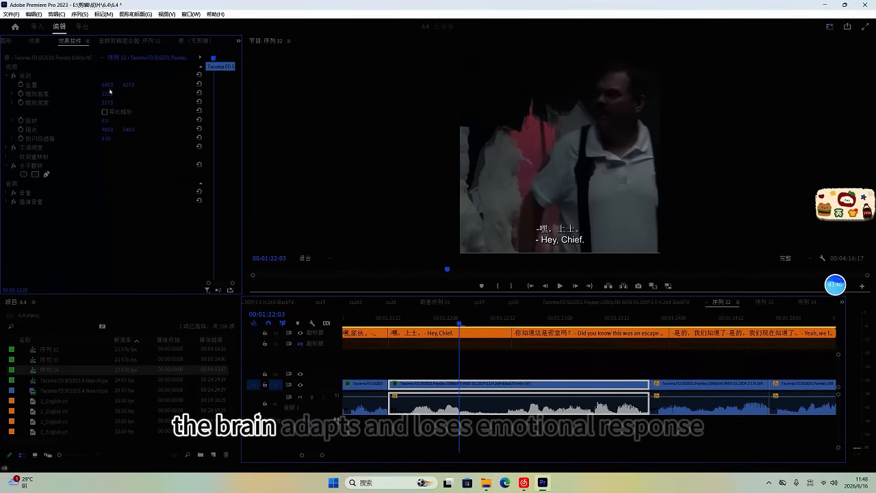
pyautogui.press('space')
# Step: Set the horizontal position of the clip showing the seated man in glasses at 00:01:27:03 to 42
pyautogui.scroll(-1, 528, 379)
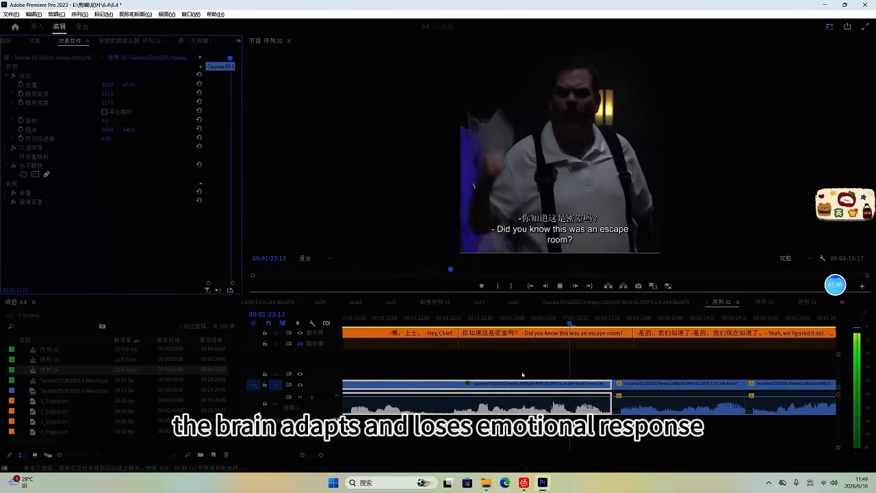
pyautogui.scroll(3, 528, 377)
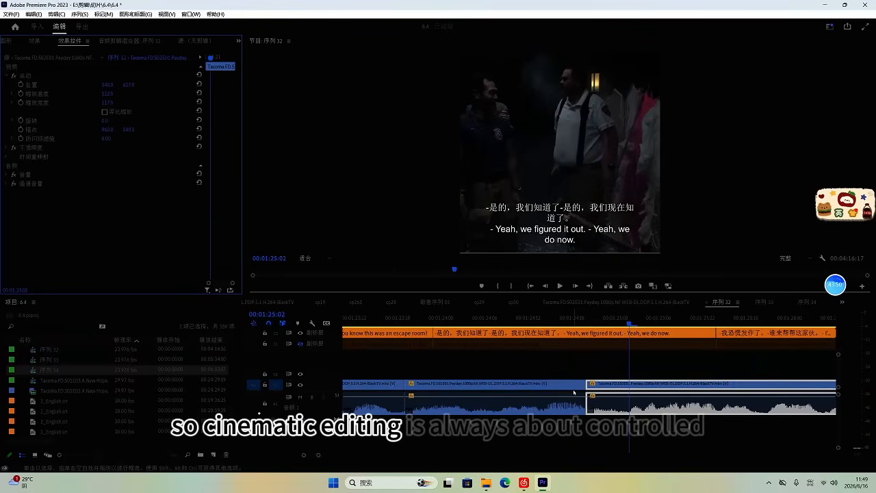
pyautogui.scroll(-1, 570, 393)
pyautogui.press('space')
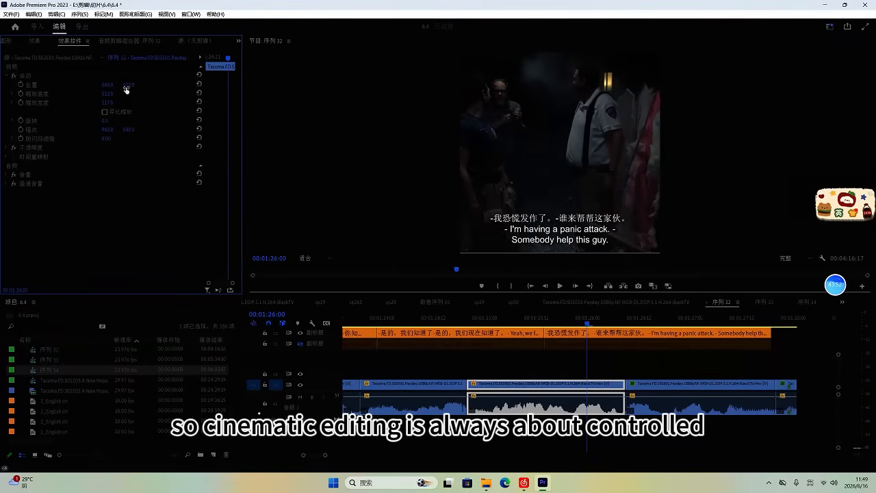
pyautogui.scroll(1, 520, 338)
pyautogui.press('space')
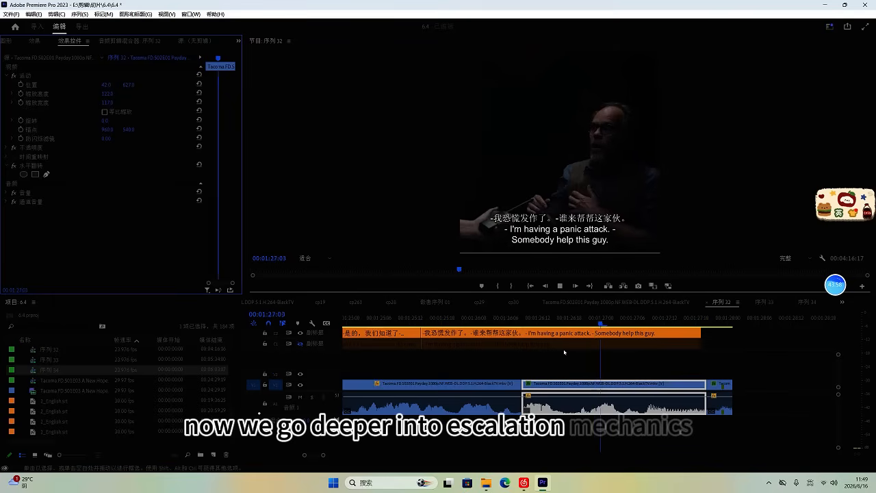
# Step: Close the gap after the panic-attack scene so the "Who's up for a little meatball roulette?" scene follows directly
pyautogui.scroll(1, 564, 352)
pyautogui.click(650, 319)
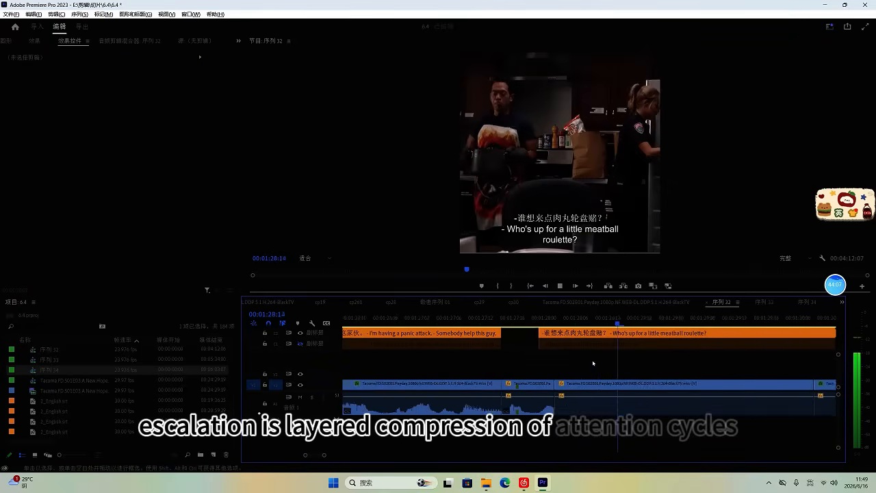
pyautogui.scroll(2, 598, 363)
pyautogui.scroll(-4, 601, 362)
pyautogui.press('space')
# Step: Unlink the short clip and the kitchen clip around 00:01:28 from their audio, and delete the short clip's video
pyautogui.moveTo(498, 373); pyautogui.dragTo(517, 385)
pyautogui.rightClick(512, 386)
pyautogui.click(562, 204)
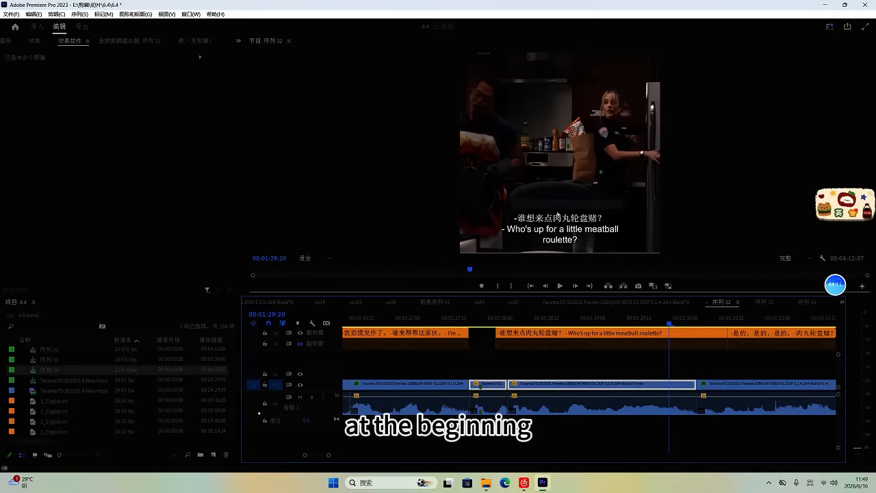
pyautogui.click(525, 366)
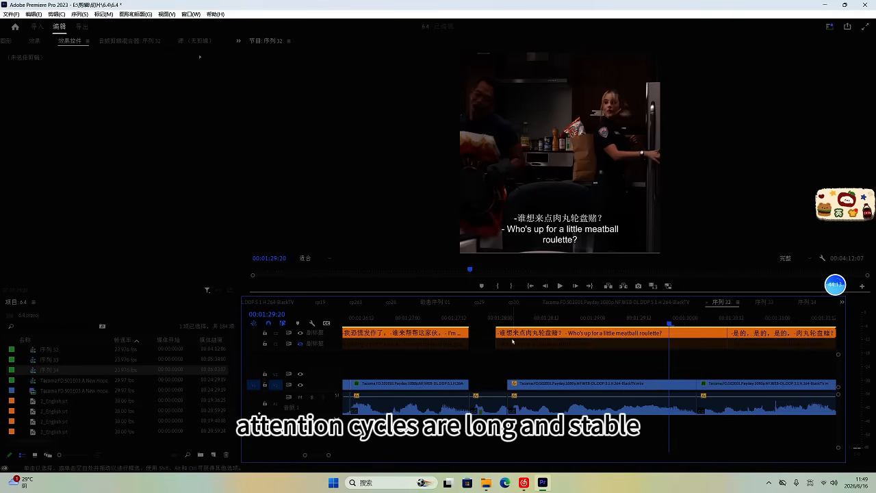
pyautogui.click(512, 314)
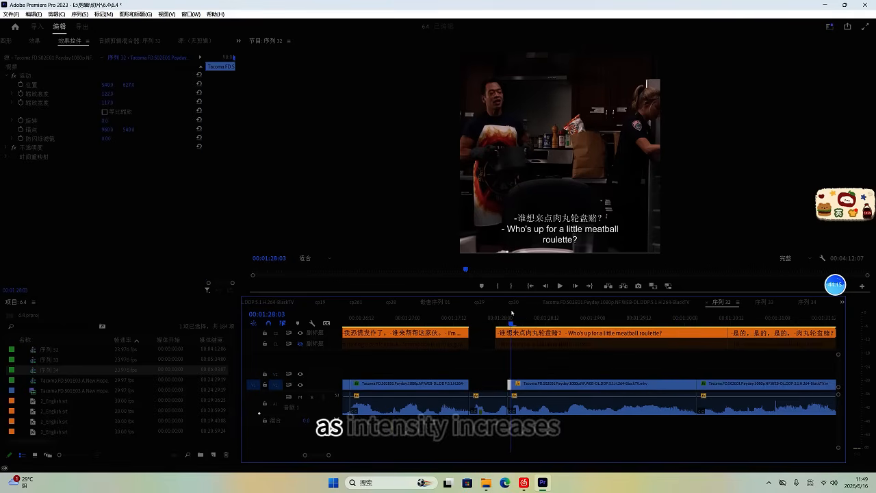
# Step: Move the kitchen clip's video back against the preceding clip and rate-stretch its end to meet the following clip
pyautogui.click(550, 418)
pyautogui.moveTo(521, 385); pyautogui.dragTo(500, 386)
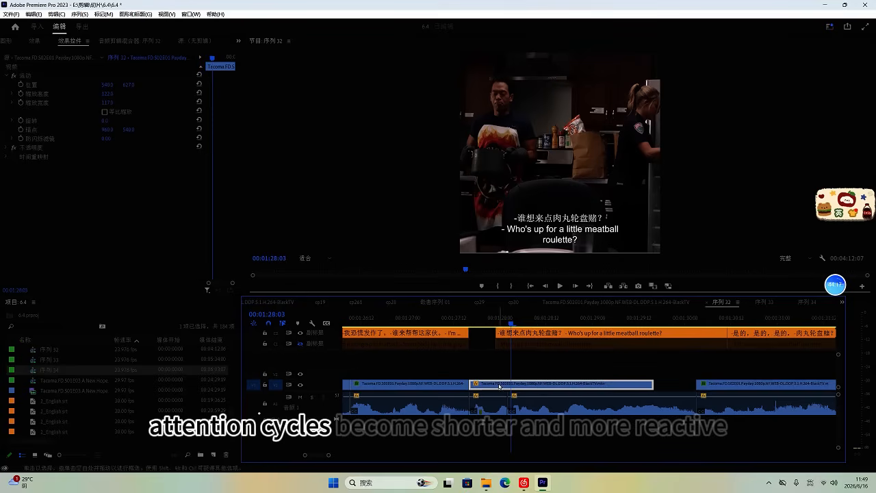
pyautogui.moveTo(659, 386); pyautogui.dragTo(730, 384)
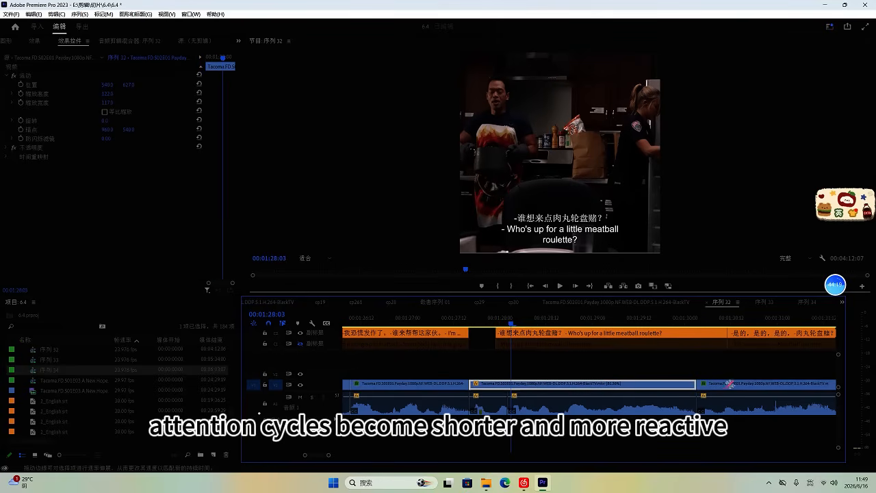
pyautogui.press('v')
# Step: Apply the default video transition at the cut between the panic-attack clip and the kitchen clip, and play it back
pyautogui.moveTo(464, 369); pyautogui.dragTo(481, 386)
pyautogui.hotkey('ctrl', 'd')
pyautogui.click(484, 372)
pyautogui.click(412, 319)
pyautogui.press('space')
pyautogui.scroll(2, 518, 343)
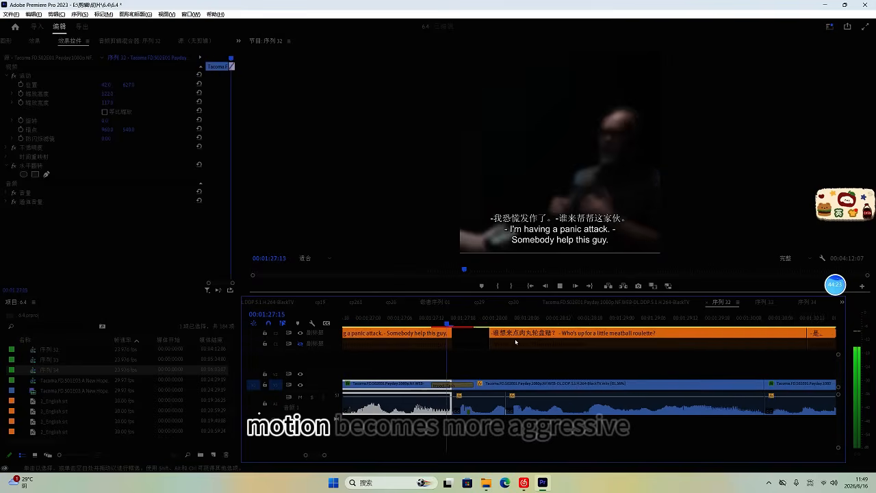
# Step: Increase the horizontal position of the kitchen clip at 00:01:29:03 to centre the man in the flame apron
pyautogui.scroll(-1, 517, 341)
pyautogui.scroll(-1, 517, 342)
pyautogui.press('space')
pyautogui.press('space')
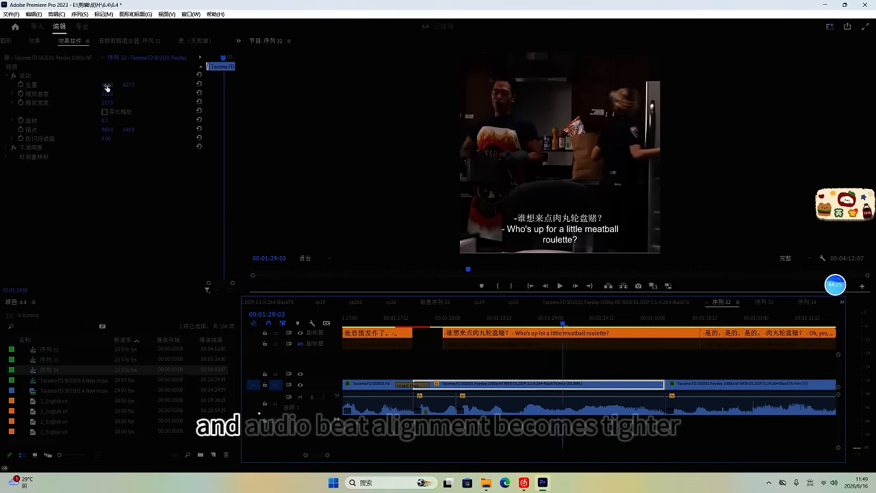
pyautogui.moveTo(108, 86); pyautogui.dragTo(290, 96)
pyautogui.press('space')
# Step: Lower the horizontal position of the clip under "- Oh, yes, yes, yes. - Meatball roulette?" at 00:01:30:18
pyautogui.scroll(-1, 653, 404)
pyautogui.scroll(-1, 651, 407)
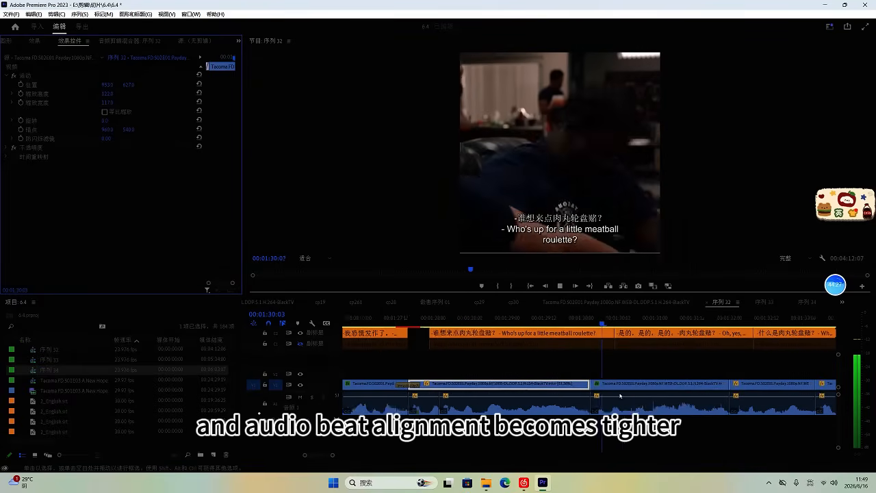
pyautogui.press('space')
pyautogui.moveTo(107, 85); pyautogui.dragTo(78, 86)
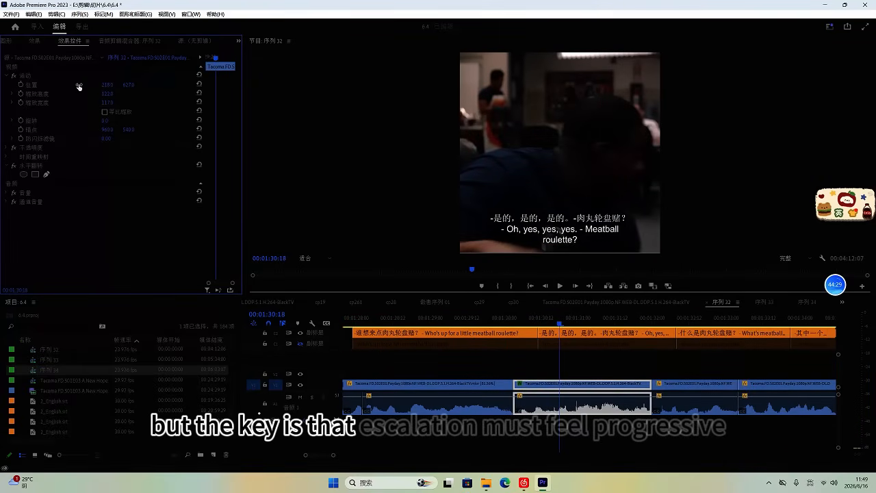
# Step: Ripple-delete the clip after the kitchen shot together with the subtitle "- Oh, yes, yes, yes. - Meatball roulette?"
pyautogui.press('space')
pyautogui.scroll(3, 600, 381)
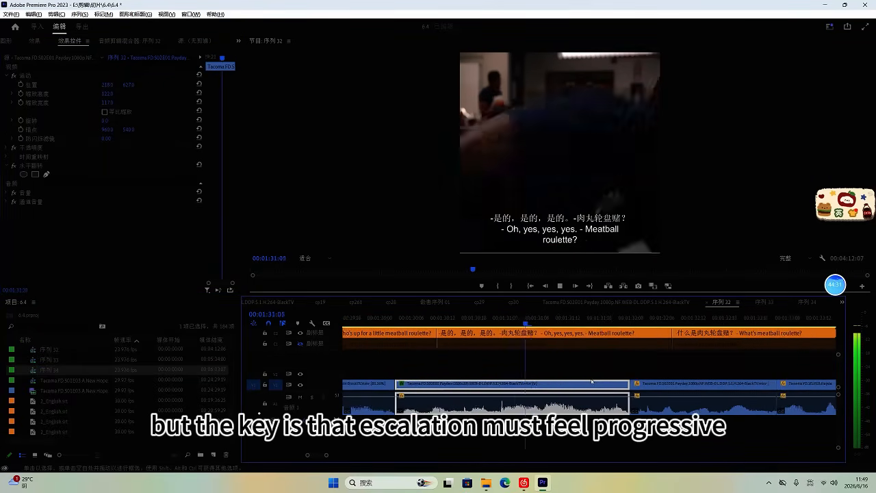
pyautogui.scroll(-2, 581, 397)
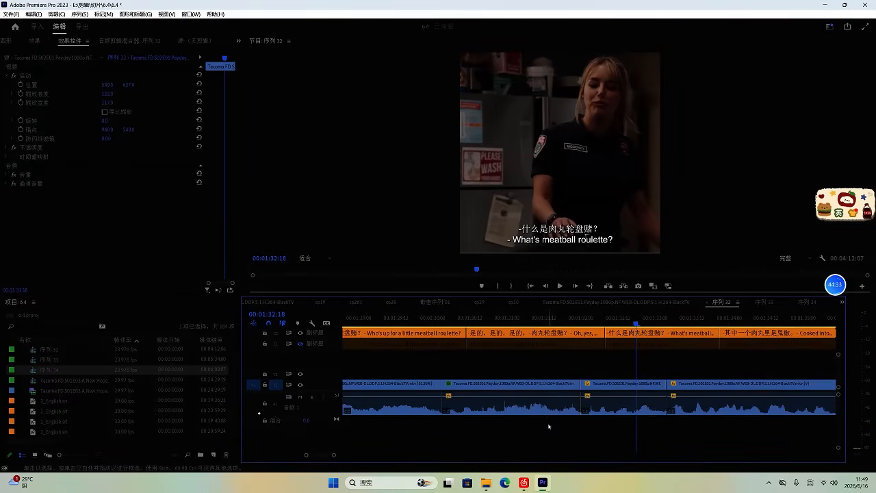
pyautogui.moveTo(548, 427); pyautogui.dragTo(481, 347)
pyautogui.hotkey('shift', 'Delete')
# Step: Play back the cut from the kitchen shot into "- What's meatball roulette?" to check the join and the framing
pyautogui.click(421, 320)
pyautogui.scroll(2, 439, 363)
pyautogui.press('space')
pyautogui.scroll(-1, 458, 364)
pyautogui.click(411, 319)
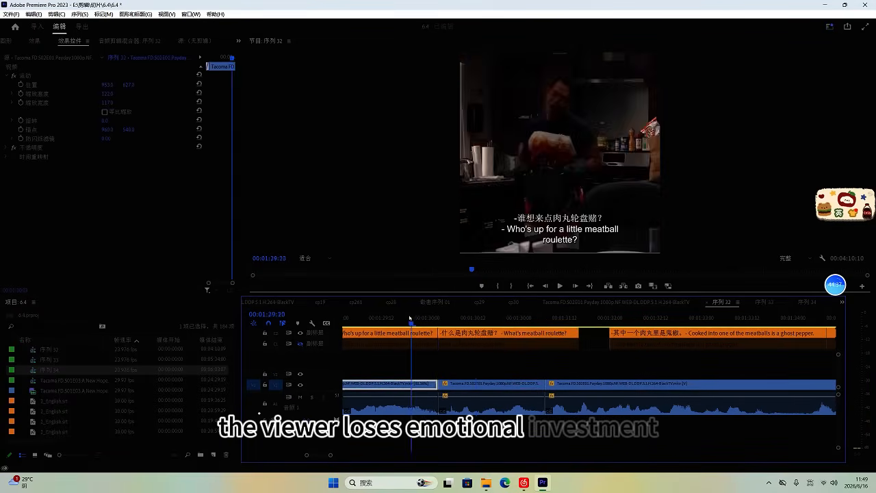
pyautogui.press('space')
pyautogui.scroll(2, 439, 349)
pyautogui.scroll(-1, 425, 350)
pyautogui.scroll(-3, 482, 356)
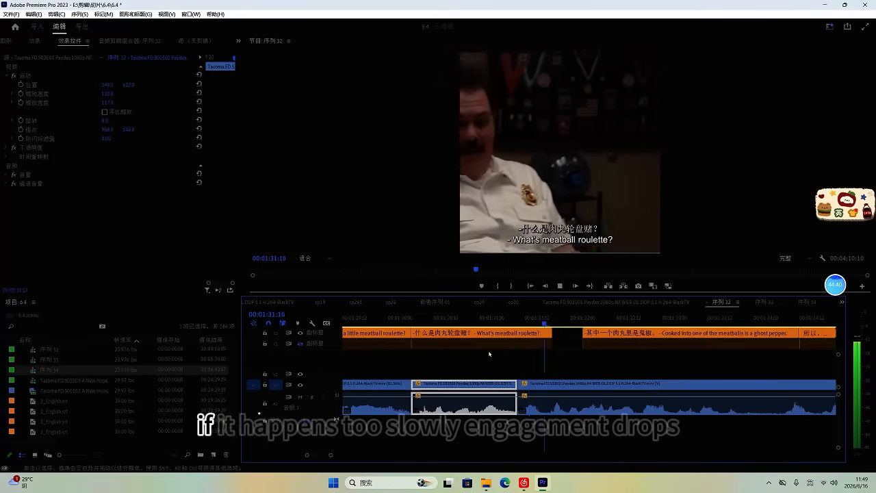
# Step: Adjust the horizontal position of the "How do you know if you got it?" clip and set the "Trust me. You'll know." clip's to 171
pyautogui.press('space')
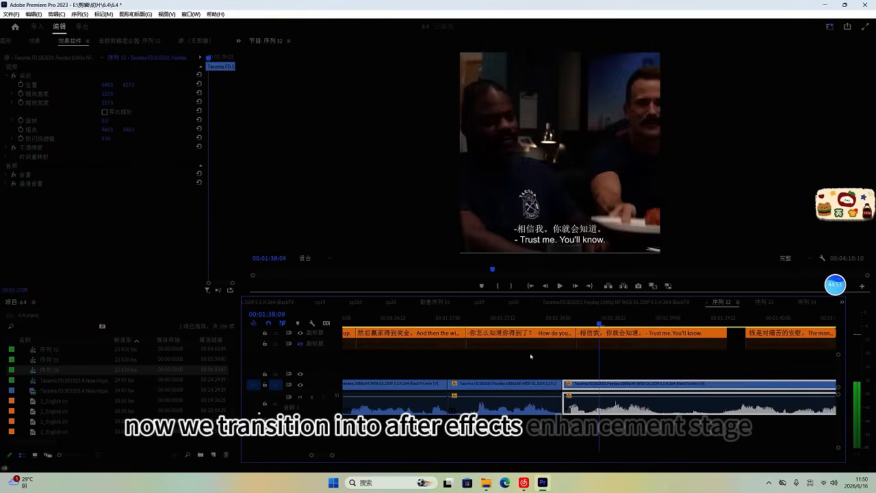
pyautogui.click(491, 317)
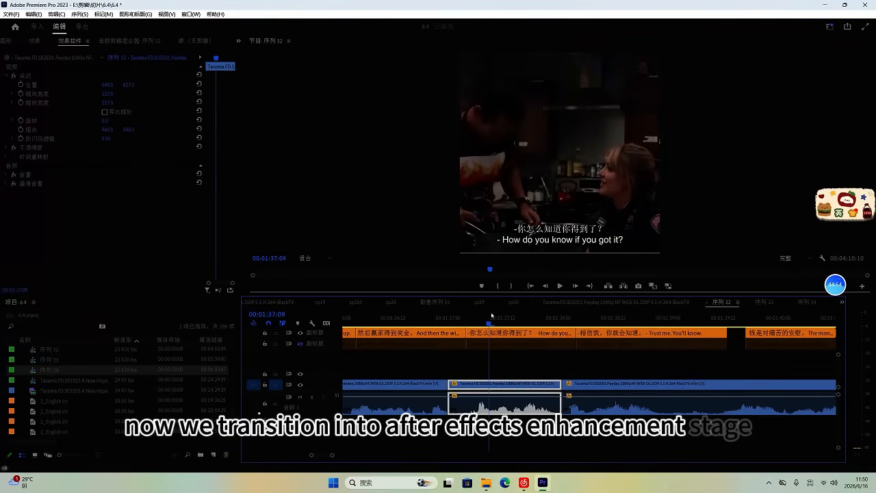
pyautogui.moveTo(116, 85); pyautogui.dragTo(98, 85)
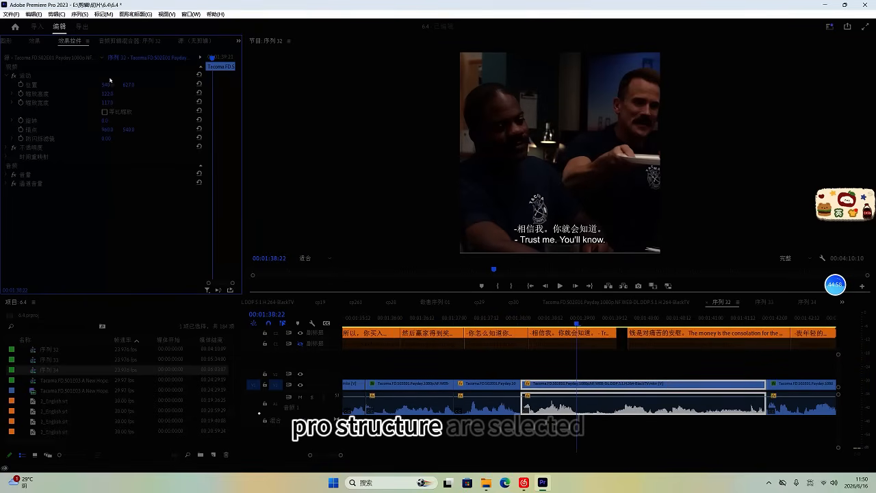
pyautogui.moveTo(114, 85); pyautogui.dragTo(70, 85)
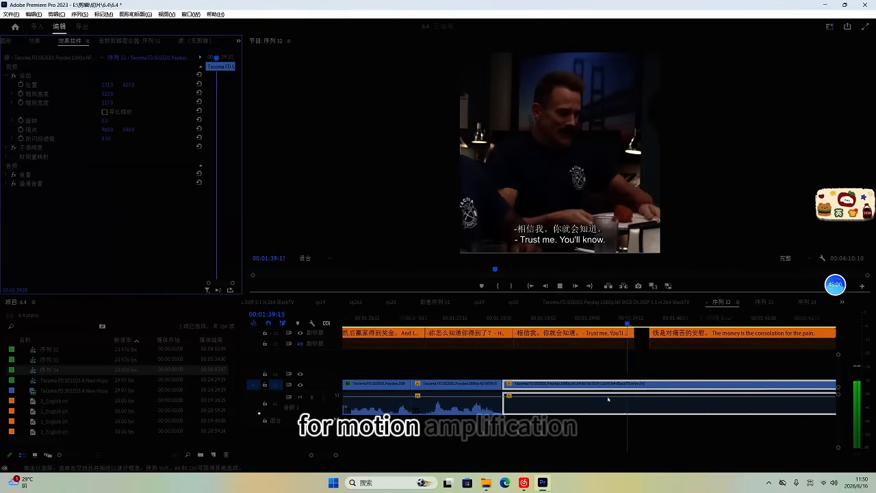
# Step: Lower the horizontal position of the "In my day, we cooked a nail into the meatball." clip to centre the man in the white shirt
pyautogui.scroll(-5, 632, 391)
pyautogui.scroll(-6, 626, 385)
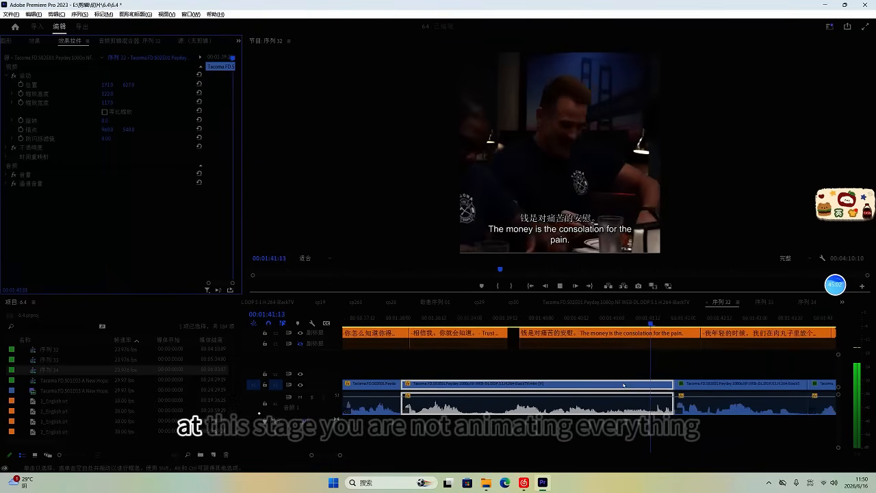
pyautogui.scroll(-4, 625, 383)
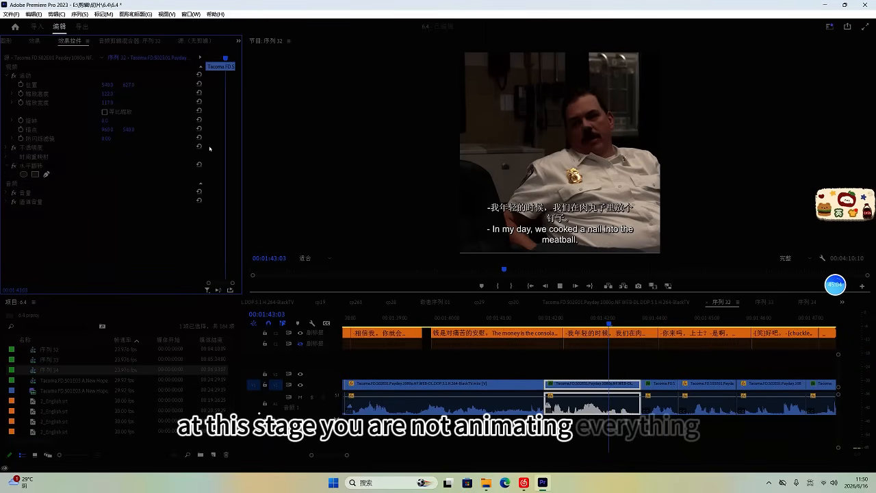
pyautogui.moveTo(109, 87); pyautogui.dragTo(29, 82)
pyautogui.scroll(-3, 516, 341)
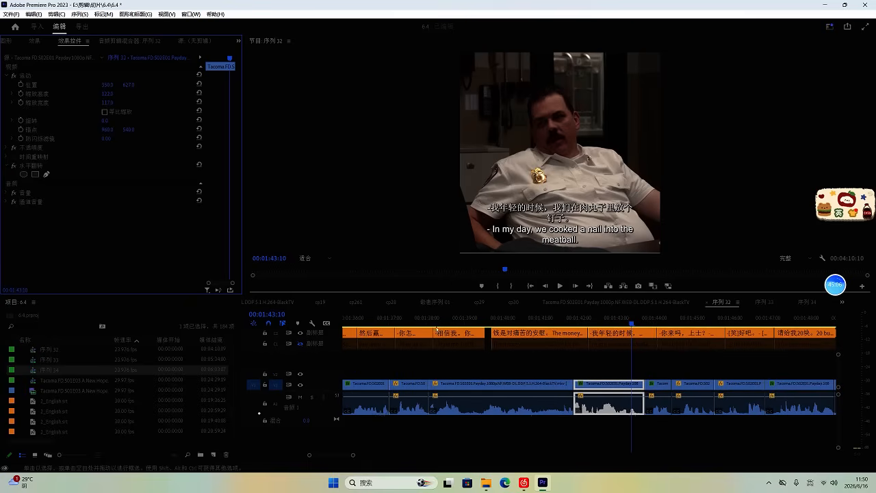
# Step: Split the restaurant clip between the lines "Trust me. You'll know." and "The money is the consolation for the pain."
pyautogui.click(478, 317)
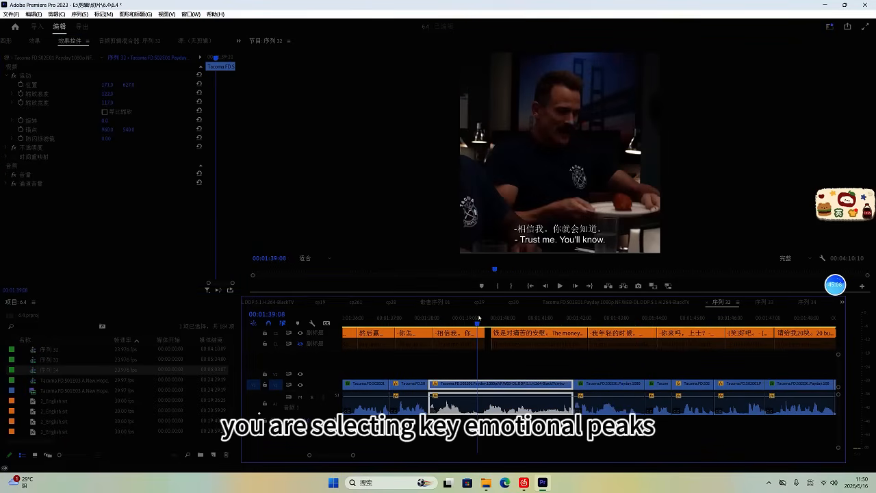
pyautogui.press('space')
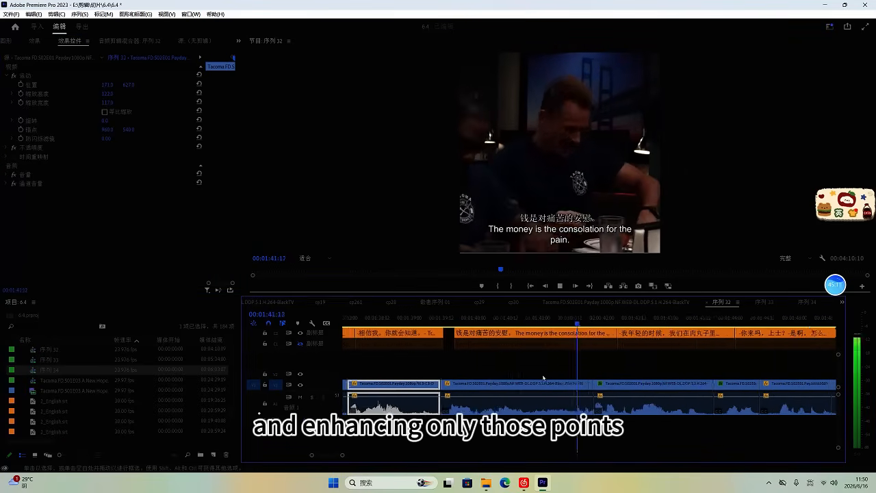
pyautogui.click(541, 317)
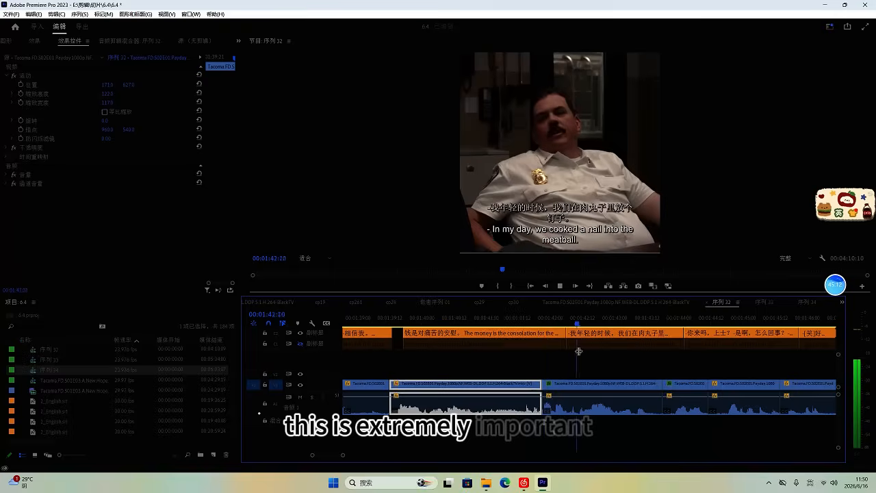
# Step: Move the subtitle "In my day, we cooked a nail into the meatball." earlier so it lines up with its clip
pyautogui.press('=')
pyautogui.press('-')
pyautogui.press('-')
pyautogui.press('space')
pyautogui.moveTo(609, 361); pyautogui.dragTo(567, 346)
pyautogui.click(542, 317)
pyautogui.press('space')
pyautogui.scroll(6, 597, 376)
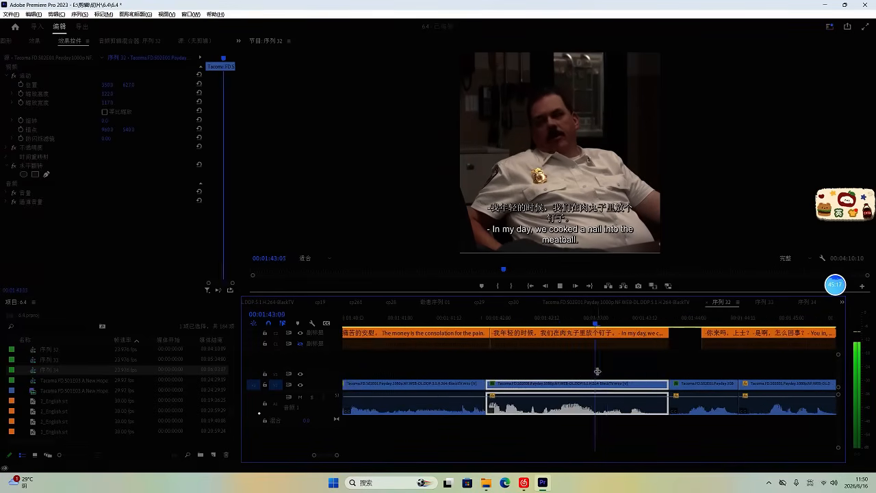
# Step: Shift every clip and subtitle after the "In my day" shot to a later time, opening a wide gap
pyautogui.scroll(-1, 597, 376)
pyautogui.scroll(-2, 596, 376)
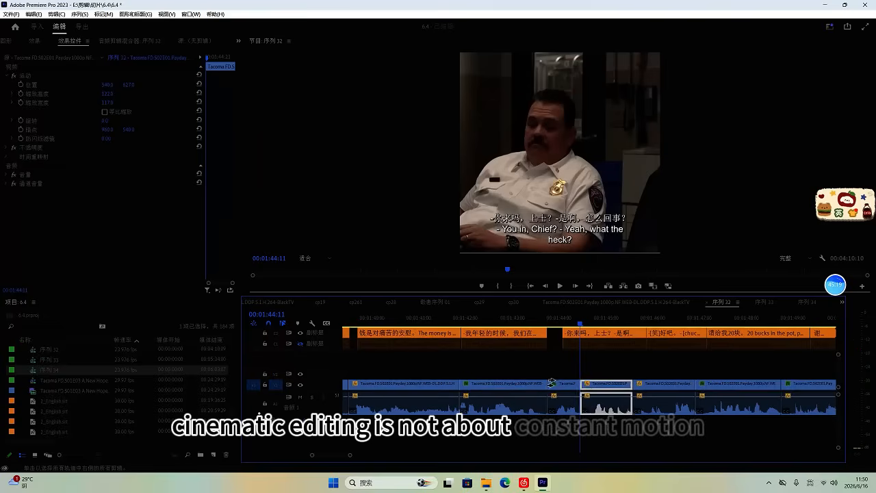
pyautogui.moveTo(553, 384); pyautogui.dragTo(666, 389)
pyautogui.scroll(-2, 646, 391)
pyautogui.scroll(-1, 637, 391)
pyautogui.moveTo(595, 388); pyautogui.dragTo(702, 392)
pyautogui.scroll(-3, 675, 391)
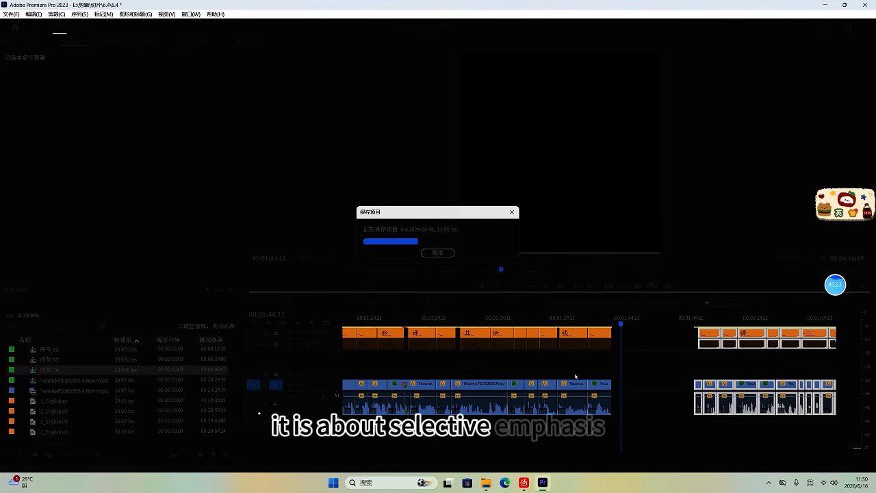
# Step: Move the "The money is the consolation for the pain." clip and subtitle behind the "In my day" clip and close the space it left
pyautogui.moveTo(575, 428); pyautogui.dragTo(565, 317)
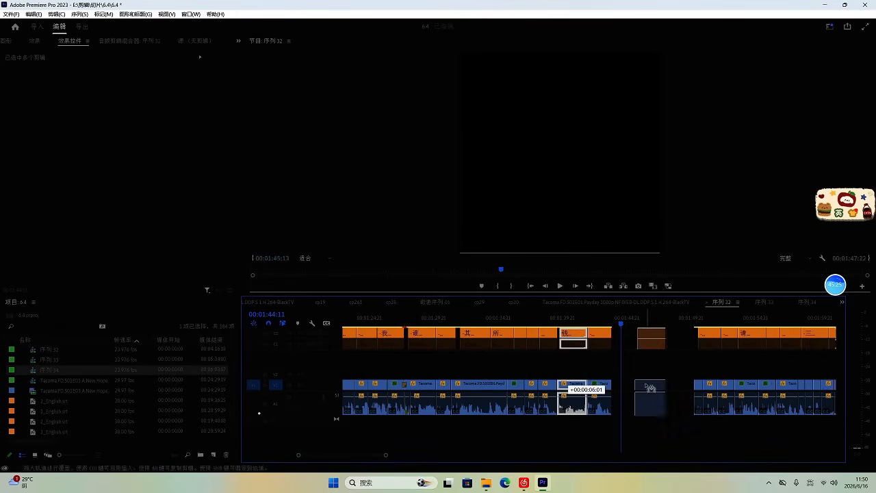
pyautogui.moveTo(651, 388); pyautogui.dragTo(650, 388)
pyautogui.press('Delete')
pyautogui.click(571, 378)
pyautogui.press('Delete')
# Step: Play back the rearranged shots from 00:01:38:05 and close the gap after "The money is the consolation for the pain."
pyautogui.click(541, 322)
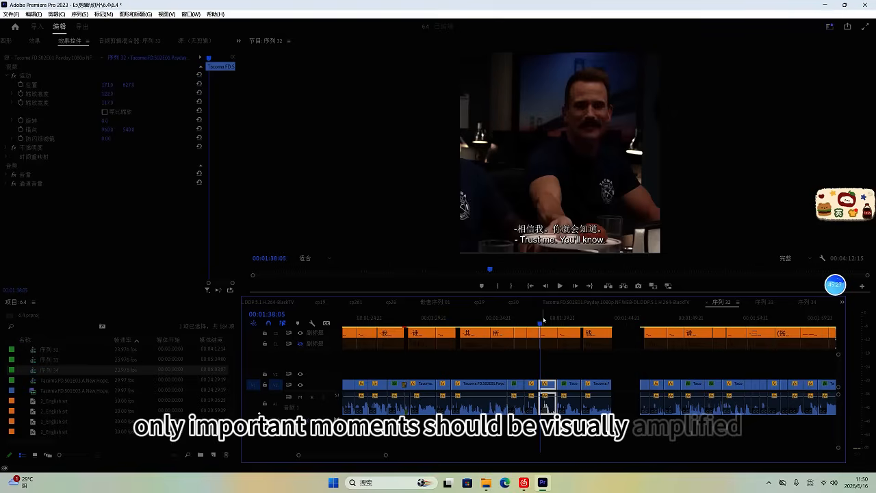
pyautogui.press('space')
pyautogui.scroll(3, 520, 369)
pyautogui.scroll(5, 610, 389)
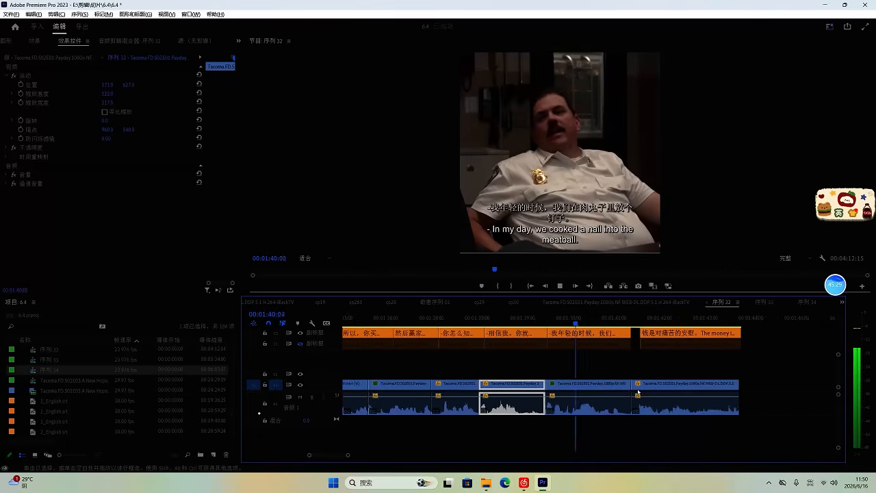
pyautogui.click(645, 390)
pyautogui.scroll(-5, 642, 394)
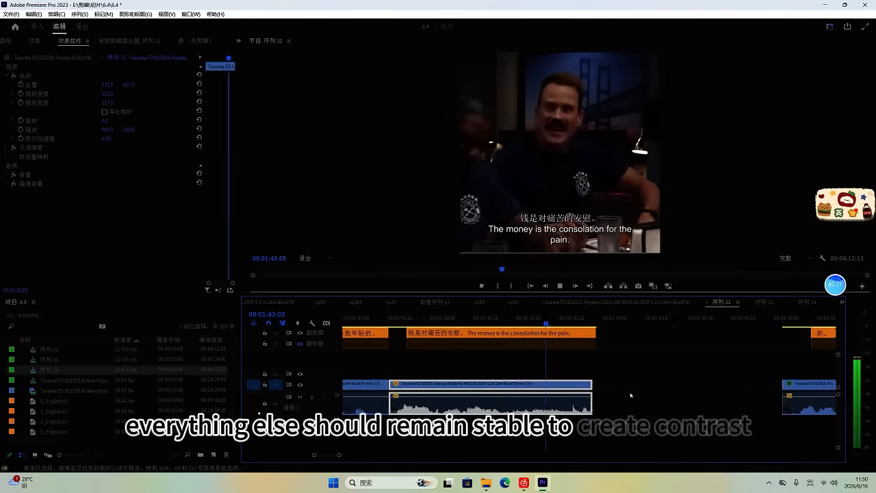
pyautogui.click(515, 320)
pyautogui.press('w')
# Step: Set the horizontal position of the woman's clip under "You in, Chief? - Yeah, what the heck?" to 793
pyautogui.press('space')
pyautogui.scroll(1, 548, 368)
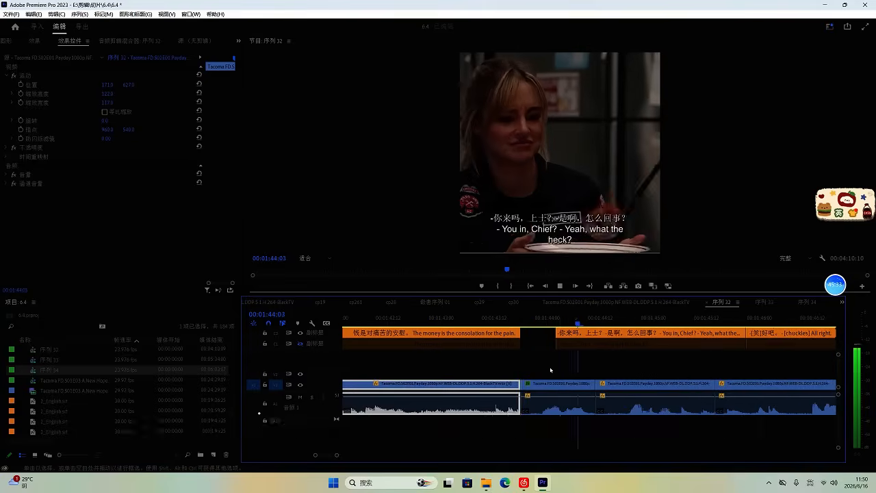
pyautogui.scroll(-1, 550, 369)
pyautogui.press('space')
pyautogui.click(486, 318)
pyautogui.moveTo(107, 84); pyautogui.dragTo(224, 87)
# Step: Move the subtitles "You in, Chief? - Yeah, what the heck?" and "[chuckles] All right." slightly earlier and play back their timing
pyautogui.moveTo(729, 364); pyautogui.dragTo(599, 347)
pyautogui.press('space')
pyautogui.scroll(2, 581, 350)
pyautogui.scroll(-1, 578, 354)
pyautogui.scroll(-2, 579, 354)
pyautogui.press('space')
# Step: Ripple-trim the first frames off the white-shirted man's clip under "You in, Chief? - Yeah, what the heck?"
pyautogui.click(499, 321)
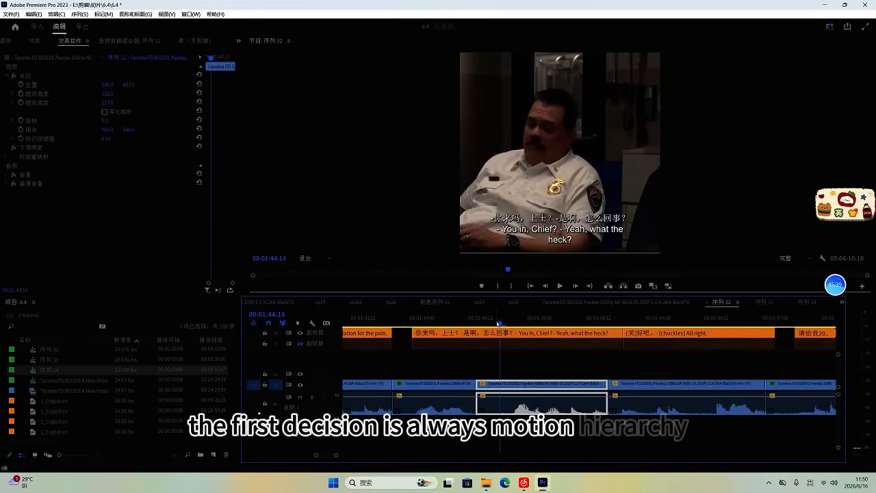
pyautogui.press('q')
pyautogui.press('space')
pyautogui.scroll(-1, 460, 356)
pyautogui.press('space')
pyautogui.click(431, 343)
pyautogui.press('Delete')
pyautogui.moveTo(390, 342); pyautogui.dragTo(389, 343)
pyautogui.scroll(-4, 397, 344)
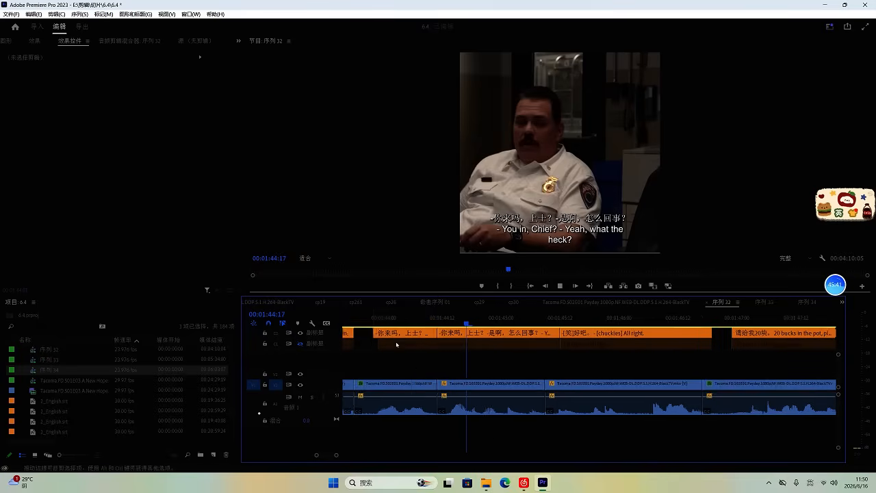
# Step: Set the horizontal position of the white-shirted man's clip at 00:01:45:01 to 877 and save the project
pyautogui.press('space')
pyautogui.press('space')
pyautogui.click(425, 394)
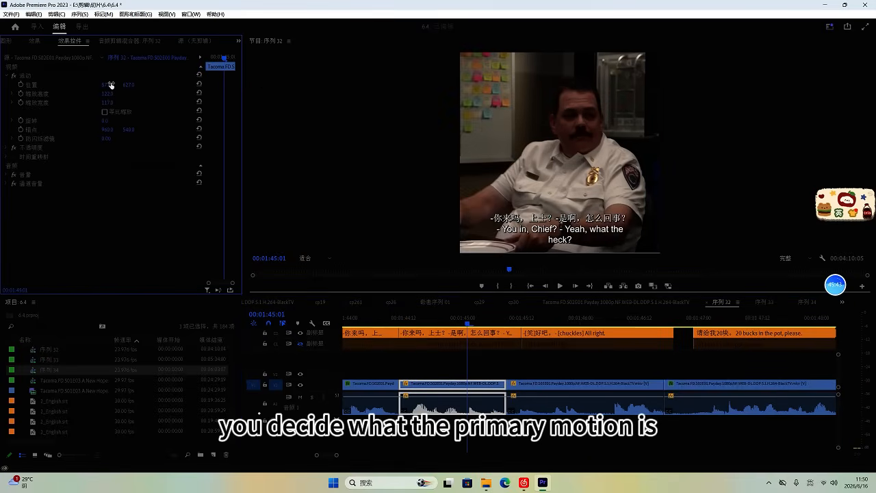
pyautogui.hotkey('ctrl', 's')
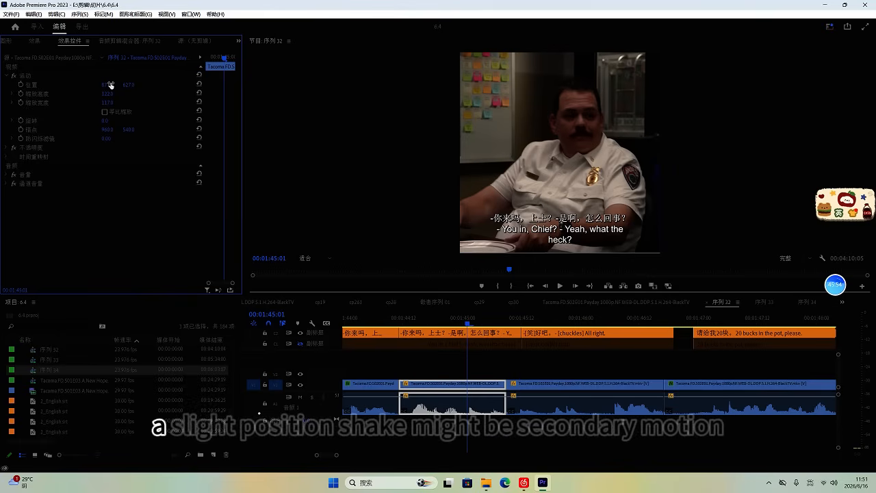
pyautogui.hotkey('ctrl', 's')
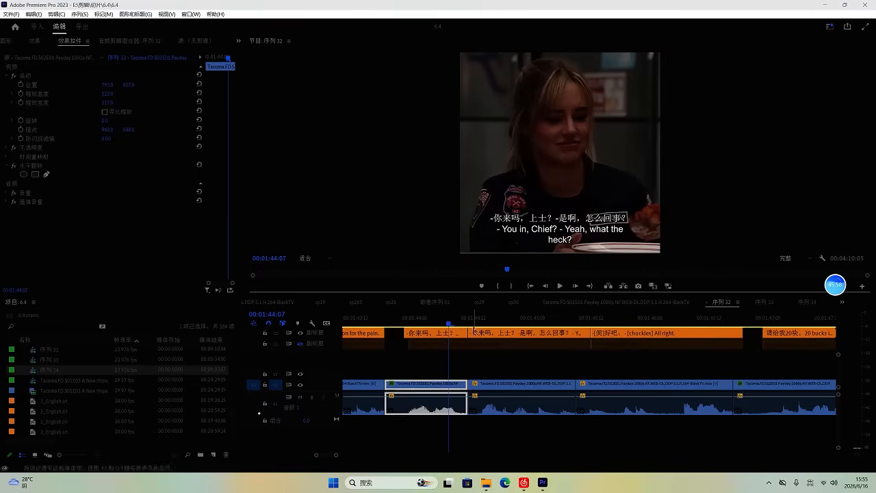
# Step: Play back the "You in, Chief?" exchange to check the cut between the woman and the white-shirted man
pyautogui.scroll(1, 473, 331)
pyautogui.click(439, 323)
pyautogui.press('space')
pyautogui.scroll(2, 472, 371)
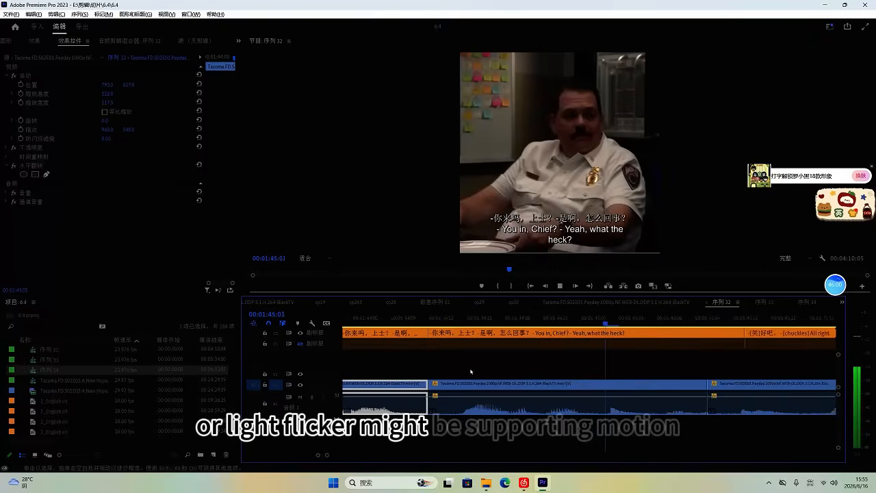
pyautogui.scroll(-4, 473, 371)
pyautogui.scroll(1, 504, 375)
pyautogui.scroll(-3, 517, 377)
pyautogui.press('space')
# Step: Ripple-trim the start of the kitchen clip under "[chuckles] All right." to shorten the pause before the line
pyautogui.press('space')
pyautogui.scroll(-1, 525, 376)
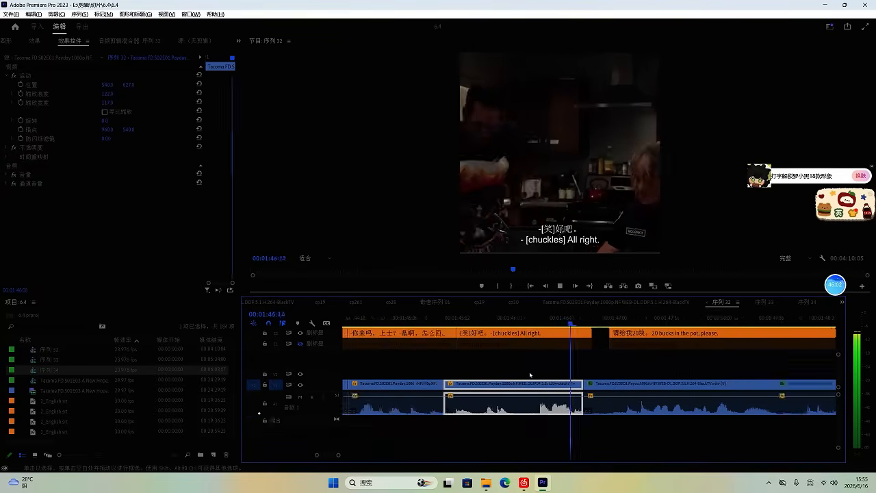
pyautogui.scroll(1, 537, 370)
pyautogui.press('space')
pyautogui.click(550, 320)
pyautogui.press('q')
# Step: Play back the shortened kitchen shot and ripple-trim the start of the next clip to where "20 bucks in the pot, please." begins
pyautogui.click(397, 320)
pyautogui.press('space')
pyautogui.scroll(2, 430, 394)
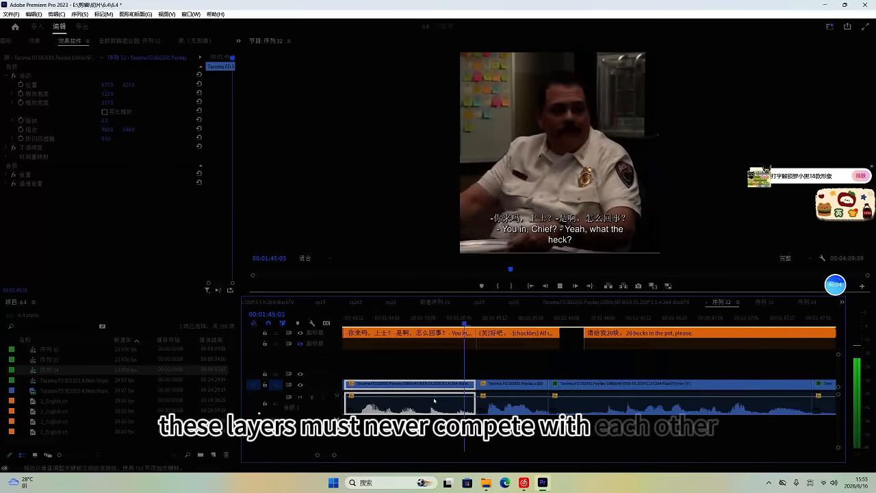
pyautogui.scroll(2, 445, 399)
pyautogui.press('space')
pyautogui.scroll(-1, 558, 380)
pyautogui.press('space')
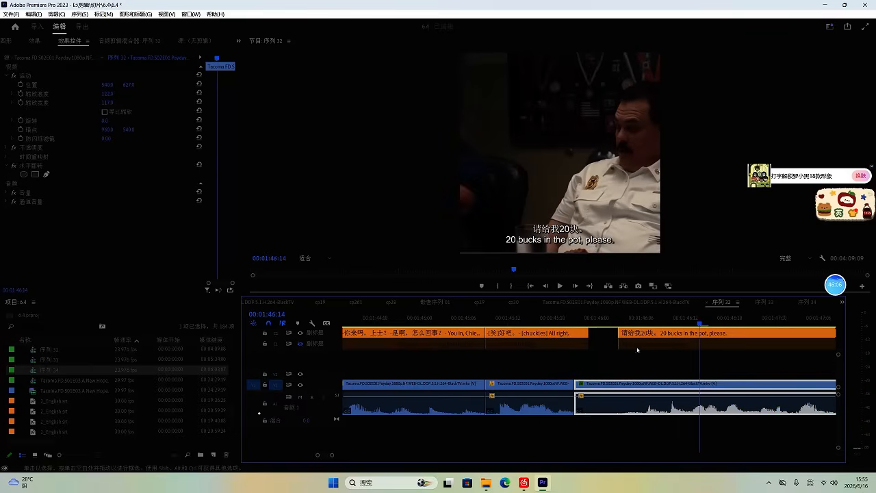
pyautogui.click(620, 319)
pyautogui.press('q')
# Step: Increase the horizontal position of the kitchen clip at 00:01:45:15 to bring the man in the flame apron into the centre
pyautogui.click(383, 320)
pyautogui.press('space')
pyautogui.press('space')
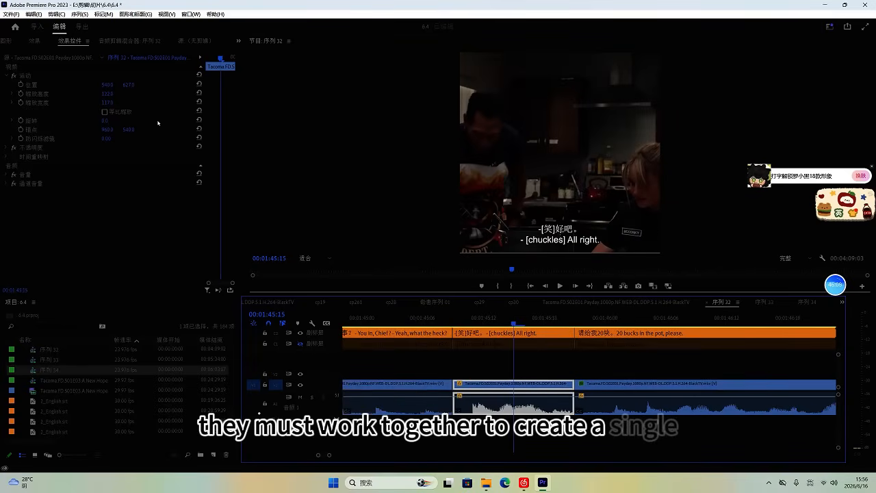
pyautogui.click(105, 84)
# Step: Lower the horizontal position of the "20 bucks in the pot, please." clip to centre the man in the white shirt
pyautogui.press('space')
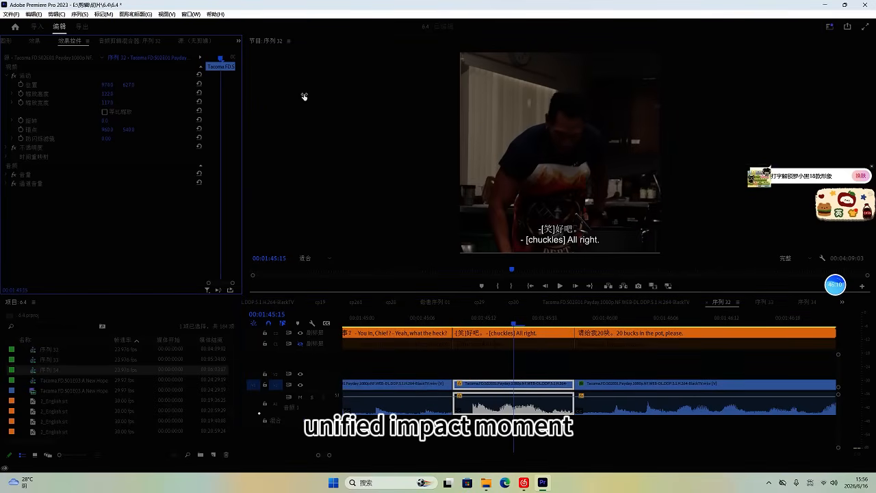
pyautogui.scroll(1, 692, 402)
pyautogui.press('space')
pyautogui.scroll(-3, 607, 363)
pyautogui.scroll(-1, 521, 349)
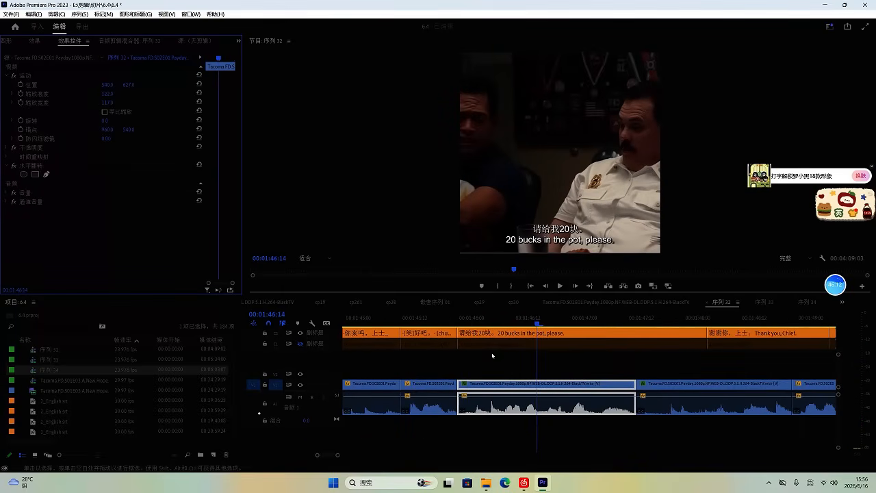
pyautogui.moveTo(111, 87); pyautogui.dragTo(86, 89)
# Step: Play through "20 bucks in the pot, please." and ripple-trim the first frames of the following clip that carries "Thank you, Chief."
pyautogui.press('space')
pyautogui.scroll(2, 598, 396)
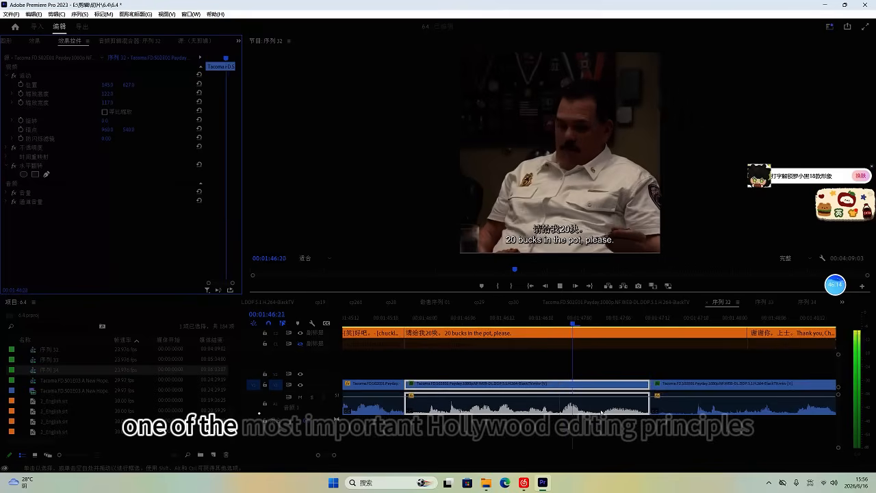
pyautogui.scroll(-1, 617, 398)
pyautogui.press('q')
pyautogui.press('space')
pyautogui.scroll(-1, 616, 397)
pyautogui.scroll(-3, 535, 387)
pyautogui.scroll(-1, 520, 383)
pyautogui.press('space')
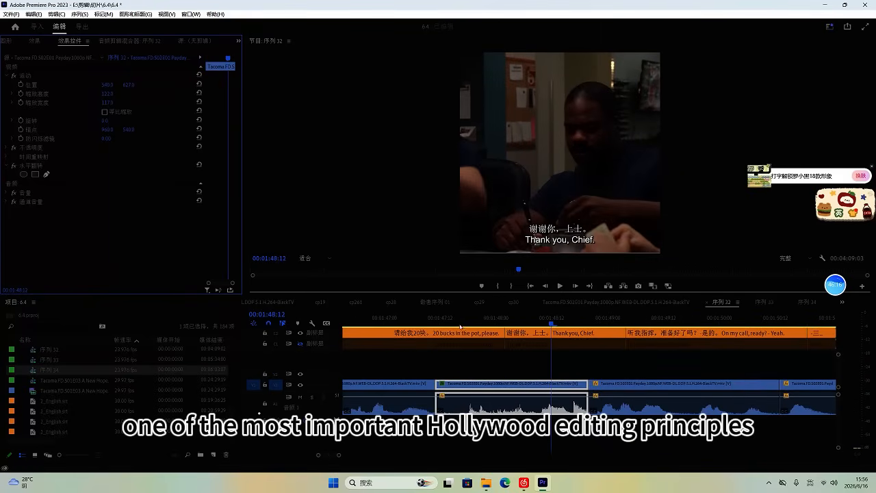
pyautogui.click(449, 323)
pyautogui.press('q')
# Step: Increase the horizontal position of the "Thank you, Chief." clip to bring the man in the white shirt into frame
pyautogui.press('space')
pyautogui.moveTo(109, 85); pyautogui.dragTo(298, 109)
pyautogui.press('space')
pyautogui.scroll(3, 480, 387)
pyautogui.scroll(-4, 508, 387)
pyautogui.scroll(-2, 508, 386)
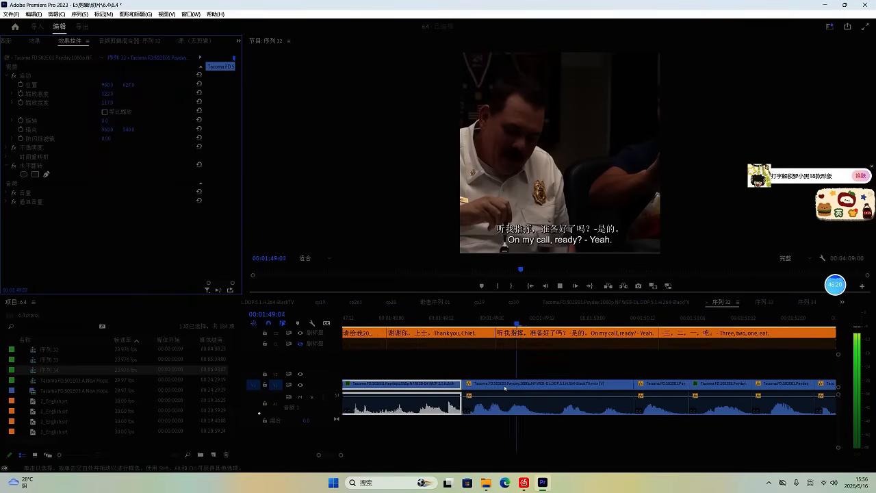
# Step: Lower the horizontal position of the "On my call, ready? - Yeah." clip to centre the gesturing man while the picture still fills the frame
pyautogui.press('space')
pyautogui.click(506, 388)
pyautogui.moveTo(109, 87); pyautogui.dragTo(50, 92)
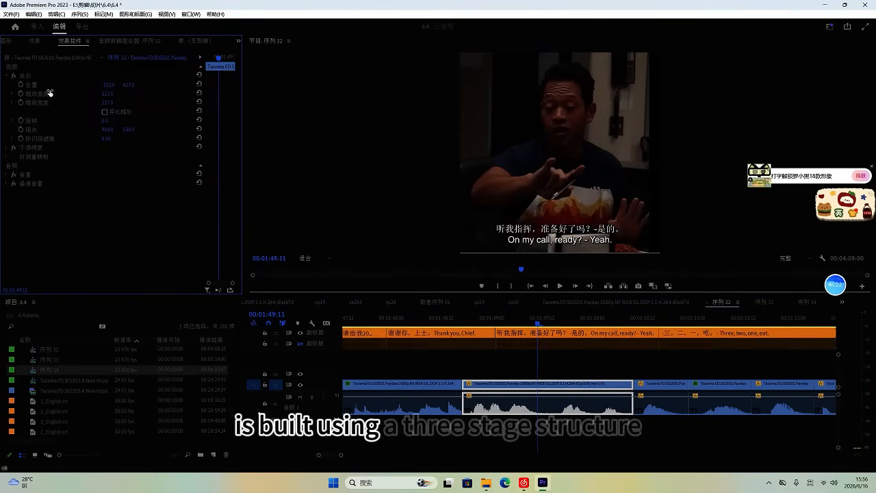
pyautogui.scroll(3, 567, 351)
pyautogui.scroll(-1, 567, 352)
pyautogui.hotkey('alt', 'space')
pyautogui.moveTo(107, 85); pyautogui.dragTo(112, 87)
pyautogui.press('space')
pyautogui.press('space')
pyautogui.click(536, 317)
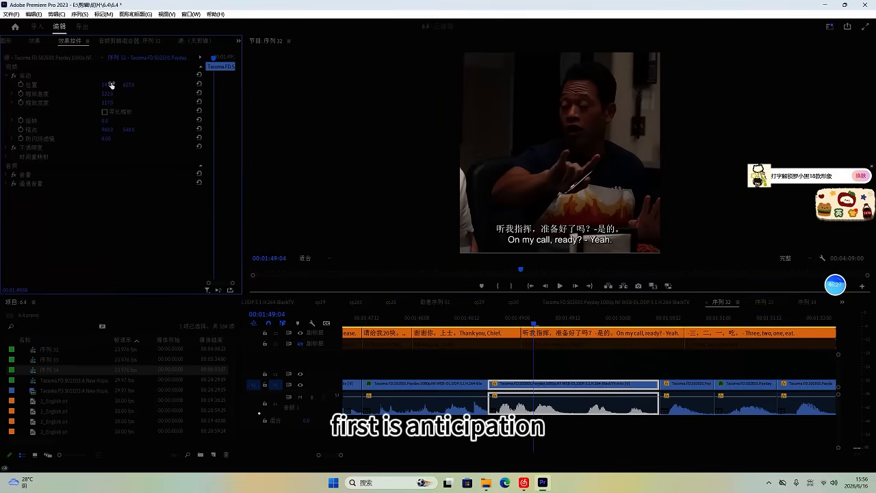
# Step: Play on through "Three, two, one, eat." and move only the video of the blonde woman's shot ahead of that line's first shot
pyautogui.press('space')
pyautogui.scroll(4, 609, 437)
pyautogui.press('space')
pyautogui.click(615, 413)
pyautogui.scroll(-3, 615, 413)
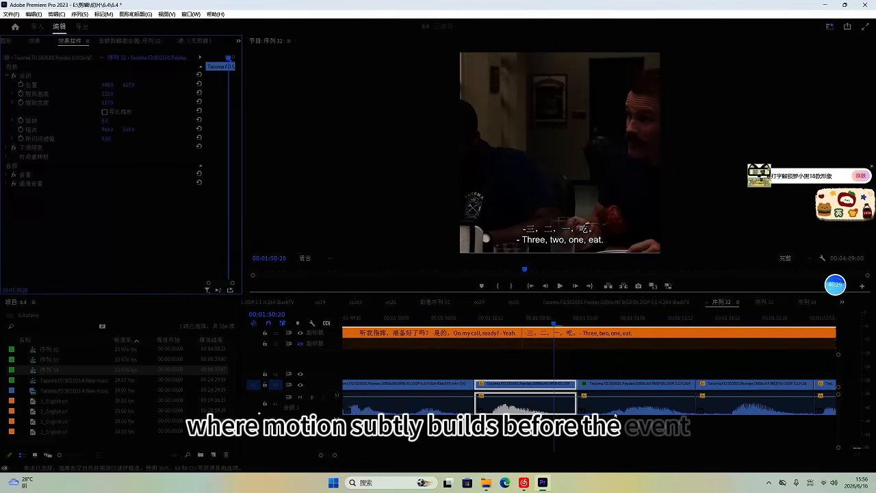
pyautogui.press('space')
pyautogui.scroll(-3, 615, 414)
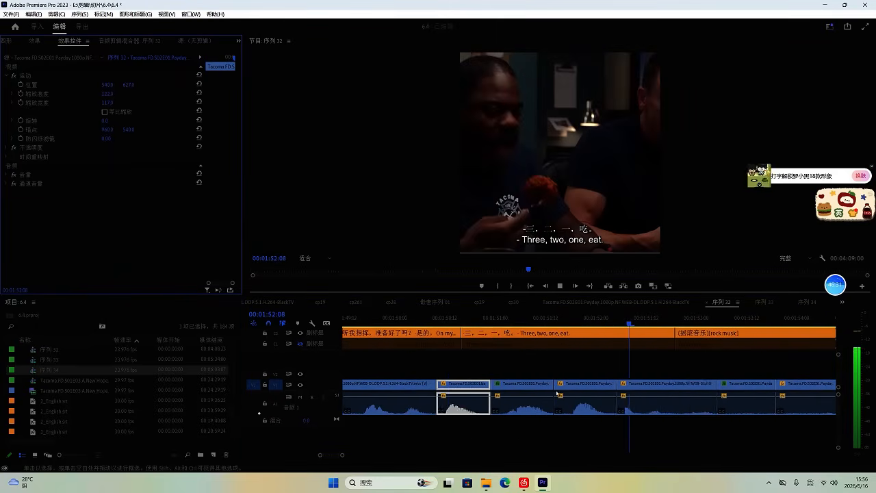
pyautogui.scroll(-1, 513, 370)
pyautogui.click(512, 370)
pyautogui.moveTo(517, 385)
pyautogui.mouseDown()
pyautogui.moveTo(462, 376)
pyautogui.moveTo(587, 378)
pyautogui.moveTo(519, 377)
pyautogui.mouseUp()
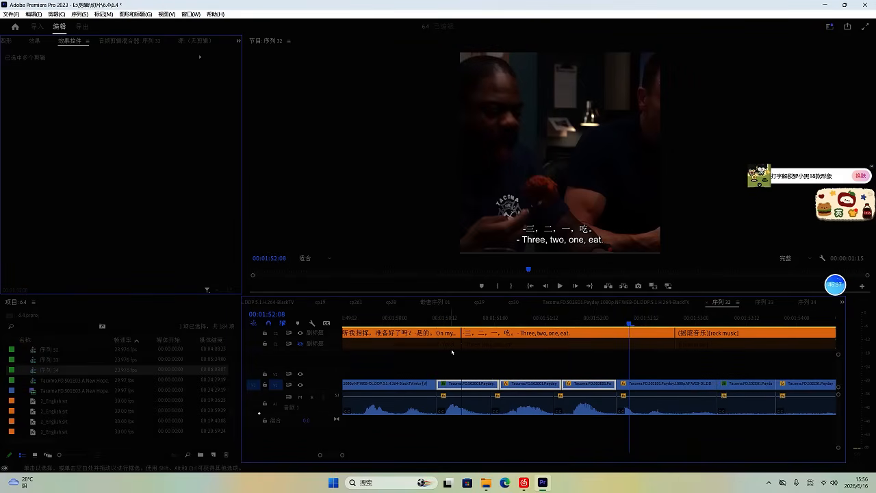
pyautogui.press('Delete')
# Step: Lower the horizontal position of the woman's shot under "Three, two, one, eat." to centre her in the frame
pyautogui.click(419, 322)
pyautogui.press('space')
pyautogui.scroll(-1, 460, 335)
pyautogui.press('space')
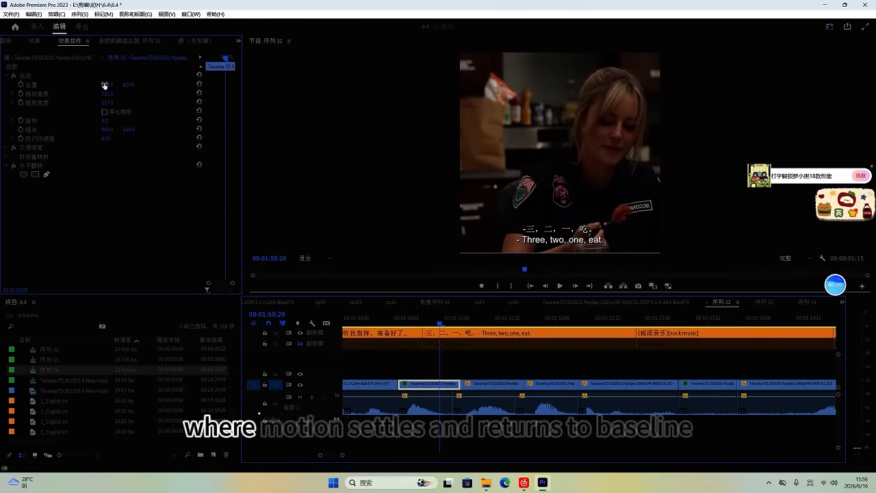
pyautogui.moveTo(106, 86); pyautogui.dragTo(9, 89)
# Step: Raise the horizontal position of the next shot to bring the man in the white shirt holding his fork to the centre
pyautogui.press('space')
pyautogui.scroll(1, 542, 391)
pyautogui.press('space')
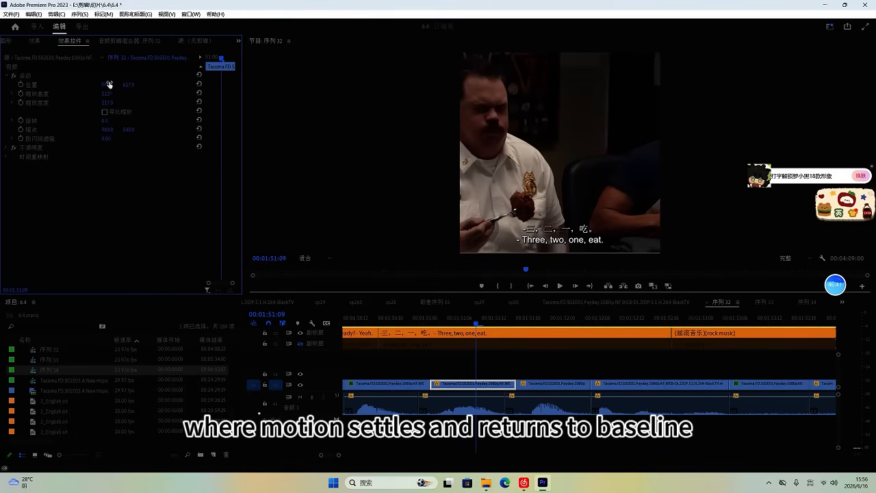
pyautogui.moveTo(110, 85); pyautogui.dragTo(323, 112)
# Step: Lower the horizontal position of the following shot to about 51 to centre the moustached man in the dark T-shirt
pyautogui.press('space')
pyautogui.scroll(1, 593, 390)
pyautogui.press('space')
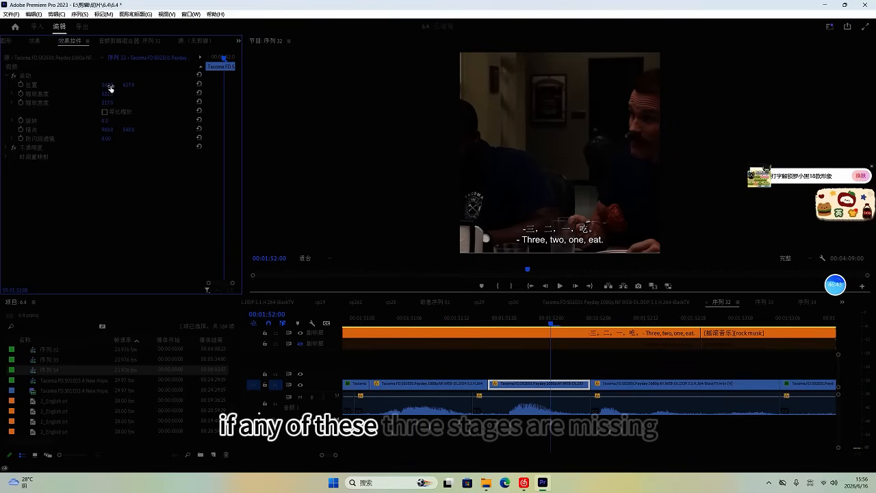
pyautogui.moveTo(105, 85); pyautogui.dragTo(46, 94)
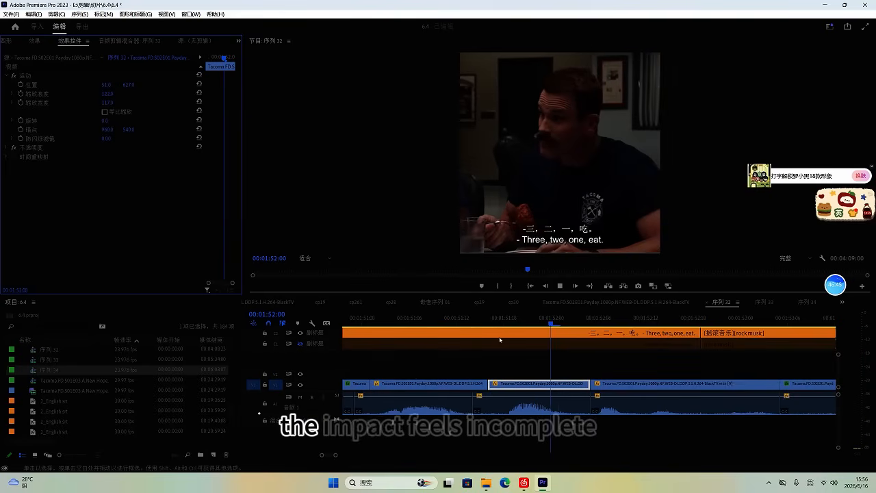
# Step: Raise the horizontal position of the last "Three, two, one, eat." shot to centre the man lifting the meatball
pyautogui.press('space')
pyautogui.scroll(1, 608, 389)
pyautogui.press('space')
pyautogui.moveTo(113, 89); pyautogui.dragTo(200, 104)
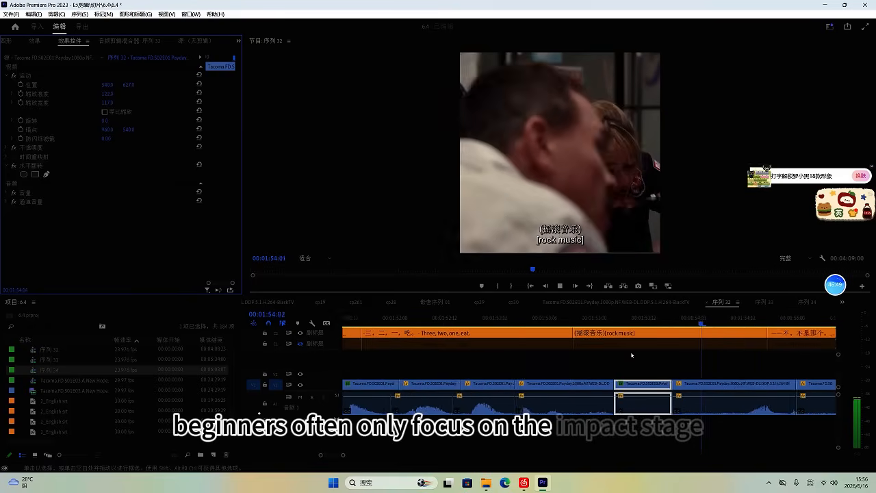
# Step: Delete the "[rock music]" subtitle and play the passage through to "Nope. Not that one."
pyautogui.press('space')
pyautogui.moveTo(526, 367); pyautogui.dragTo(553, 332)
pyautogui.press('Delete')
pyautogui.press('space')
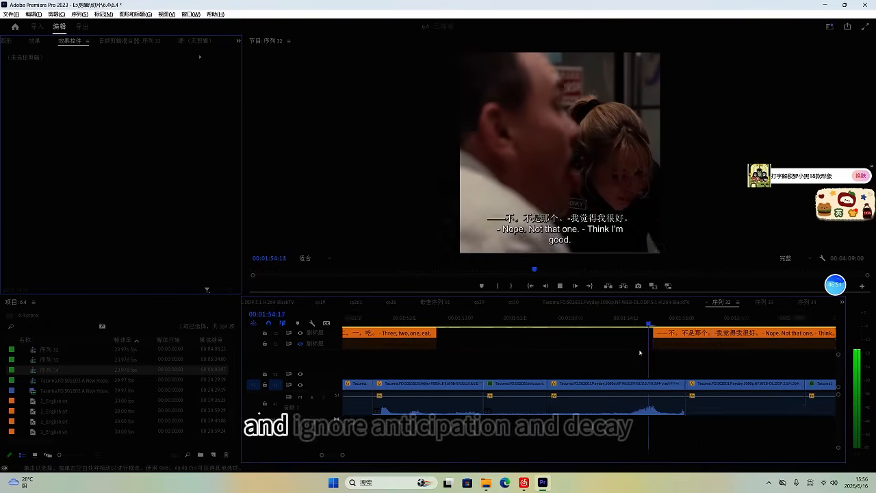
pyautogui.scroll(-1, 642, 352)
pyautogui.scroll(-1, 642, 353)
pyautogui.press('space')
pyautogui.click(436, 320)
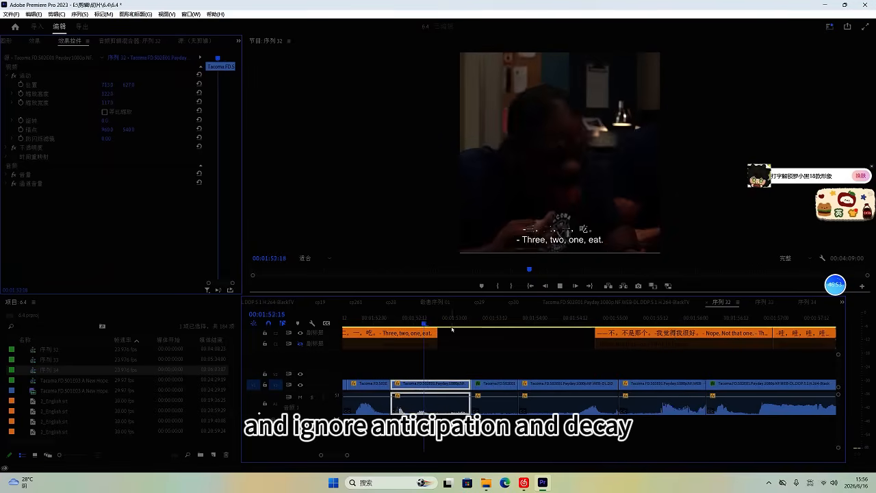
# Step: Move only the video of the longer shot before "Nope. Not that one." ahead of the horizontally flipped shot preceding it
pyautogui.press('space')
pyautogui.scroll(3, 460, 332)
pyautogui.scroll(-3, 460, 331)
pyautogui.scroll(3, 491, 336)
pyautogui.scroll(-3, 497, 337)
pyautogui.scroll(5, 518, 341)
pyautogui.scroll(-3, 518, 340)
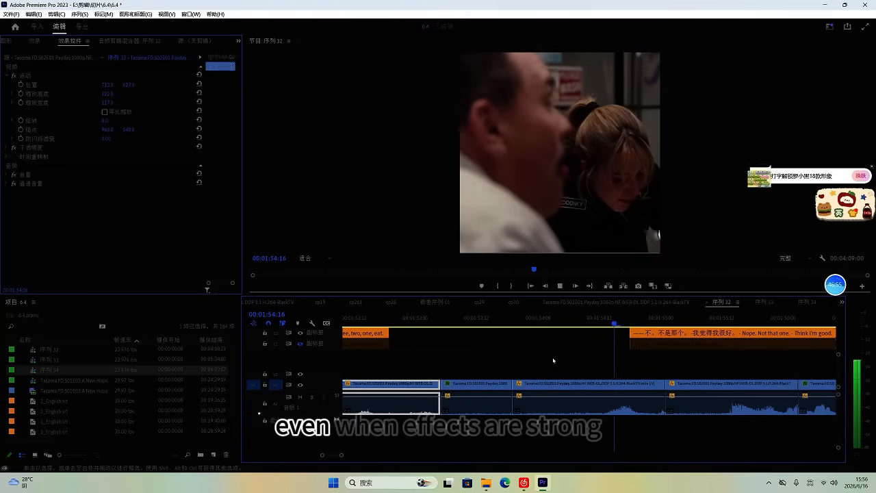
pyautogui.press('space')
pyautogui.moveTo(545, 381); pyautogui.dragTo(639, 374)
pyautogui.moveTo(561, 360); pyautogui.dragTo(609, 374)
pyautogui.moveTo(605, 373); pyautogui.dragTo(601, 384)
# Step: Lower the moved shot's horizontal position to about 314 to bring the eating woman into frame, and save the project
pyautogui.click(467, 323)
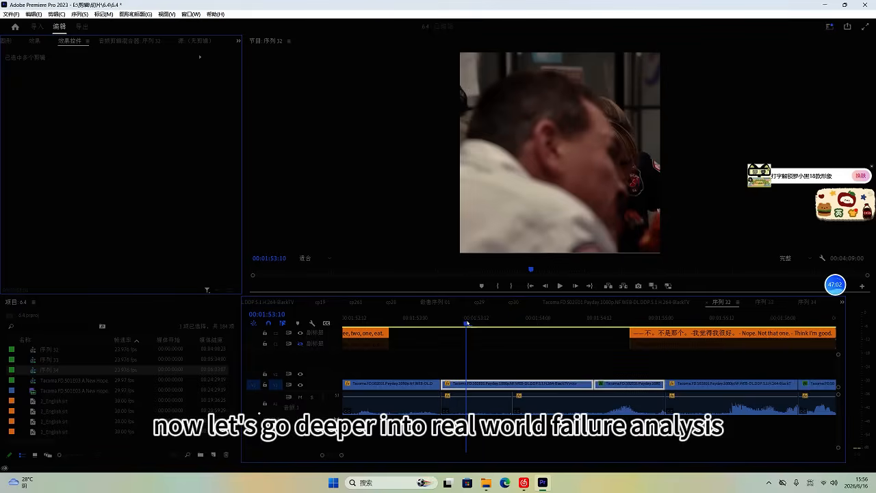
pyautogui.press('space')
pyautogui.scroll(2, 469, 323)
pyautogui.press('space')
pyautogui.click(419, 322)
pyautogui.click(480, 358)
pyautogui.click(469, 385)
pyautogui.click(407, 320)
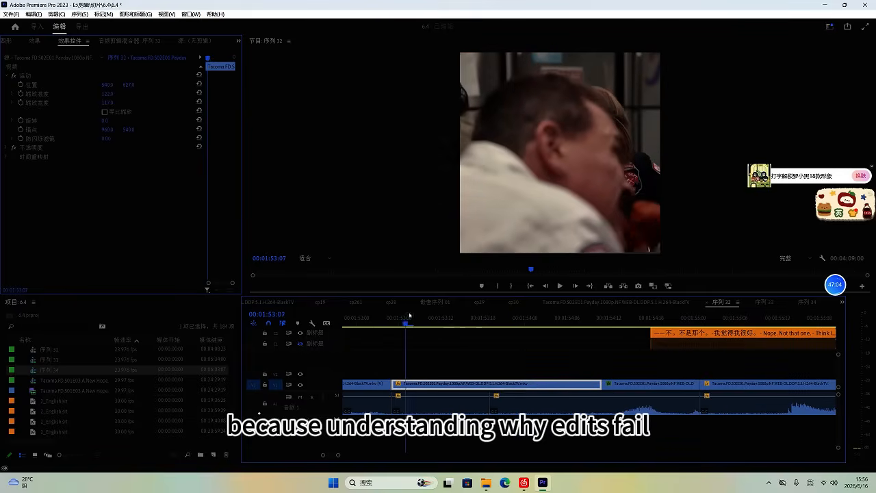
pyautogui.press('space')
pyautogui.hotkey('ctrl', 's')
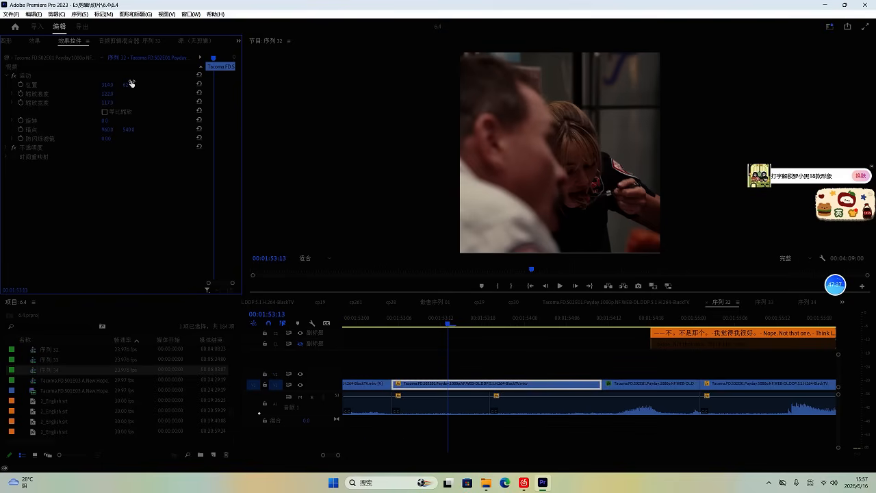
# Step: Raise the horizontal position of the "Nope. Not that one." clip to about 978 to bring the seated man in the dark T-shirt into frame
pyautogui.press('space')
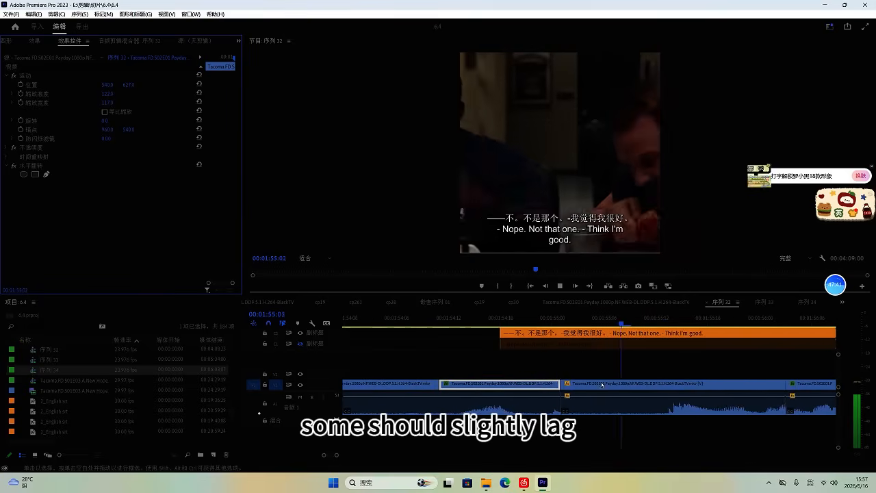
pyautogui.press('space')
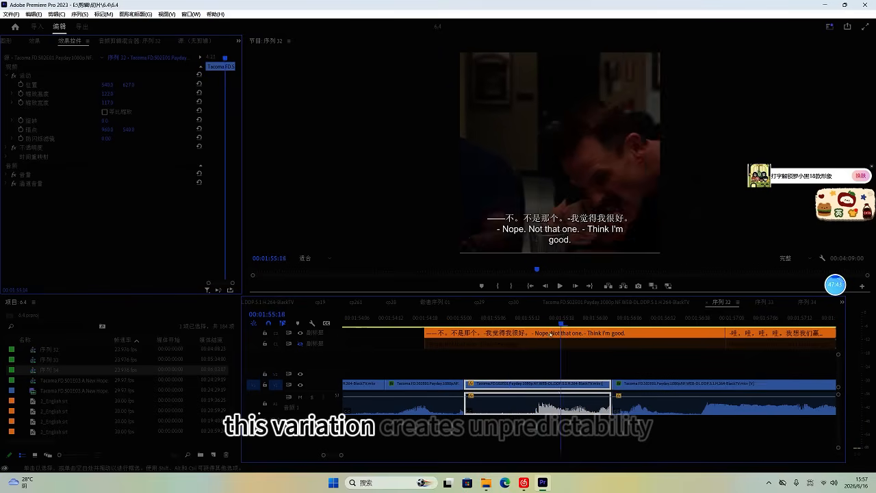
pyautogui.click(509, 323)
pyautogui.moveTo(114, 85); pyautogui.dragTo(319, 109)
# Step: Lower the horizontal position of the "Whoa, whoa, whoa, whoa." clip to centre the man in the white shirt biting his meatball
pyautogui.press('space')
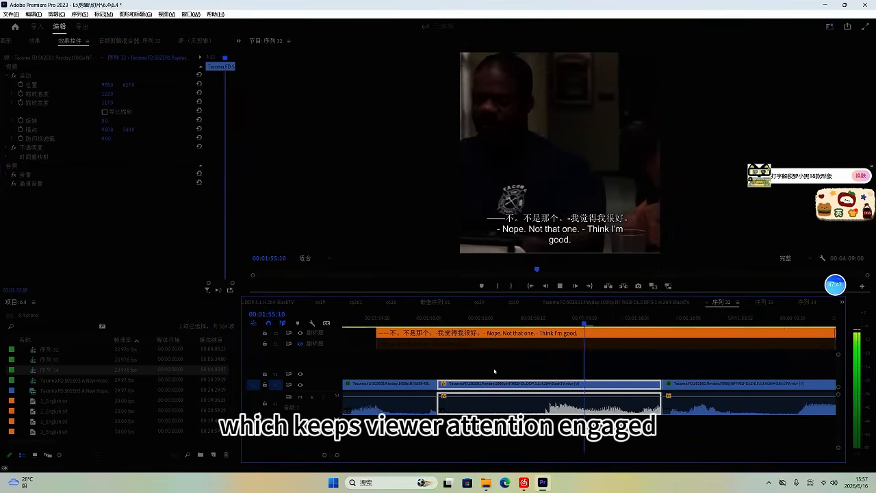
pyautogui.scroll(-2, 515, 371)
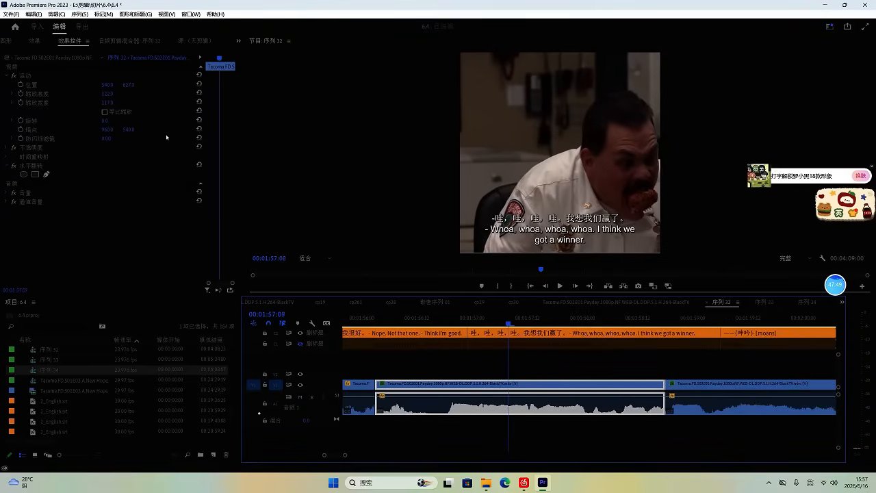
pyautogui.press('space')
pyautogui.moveTo(107, 86); pyautogui.dragTo(66, 86)
pyautogui.click(406, 359)
# Step: Play past "[moans]" and raise the horizontal position of the "[all laugh]" clip to centre the pointing man in the white shirt
pyautogui.press('space')
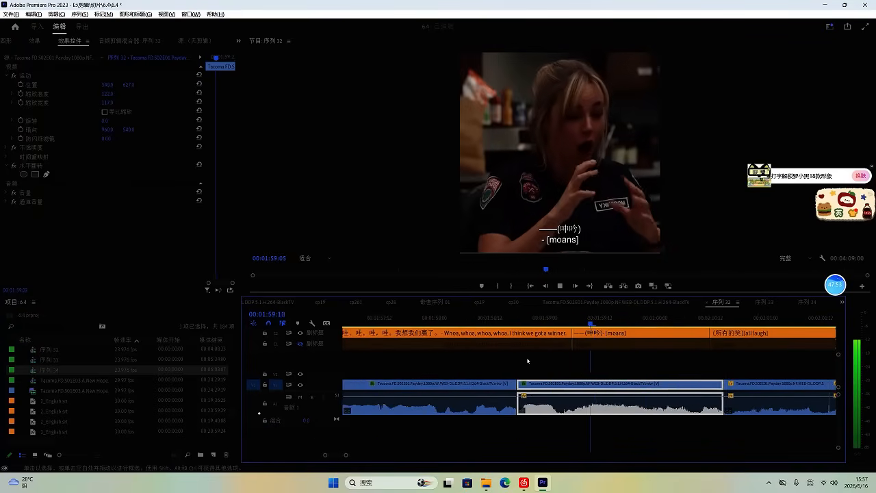
pyautogui.click(586, 380)
pyautogui.press('space')
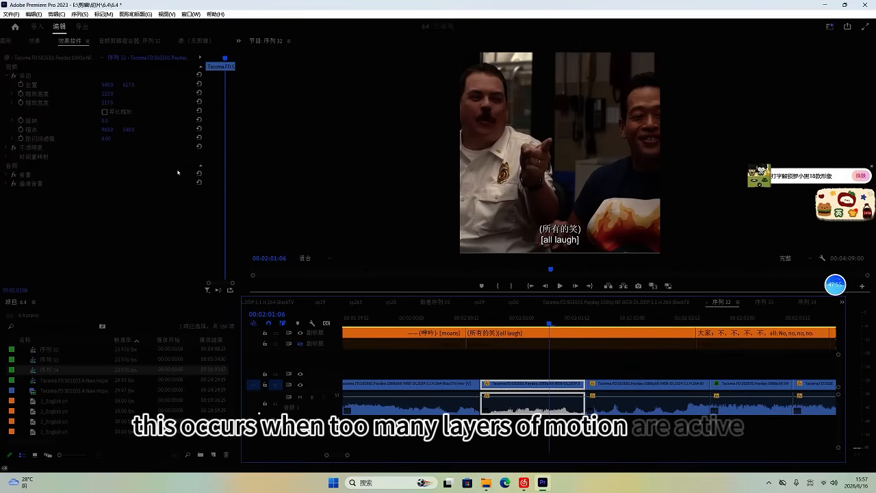
pyautogui.moveTo(108, 85); pyautogui.dragTo(287, 103)
pyautogui.press('Tab')
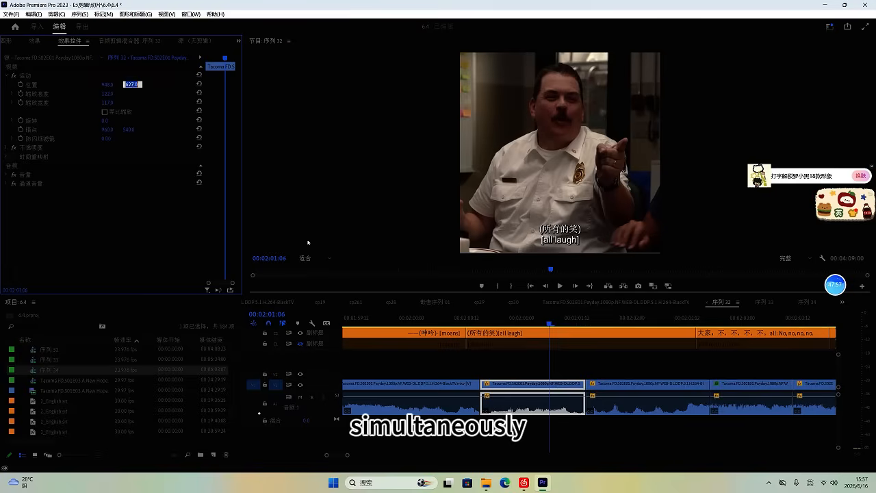
# Step: Replay the reframed laughing shot and delete the "[all laugh]" subtitle
pyautogui.click(538, 320)
pyautogui.press('space')
pyautogui.scroll(2, 541, 353)
pyautogui.press('space')
pyautogui.moveTo(511, 368); pyautogui.dragTo(487, 318)
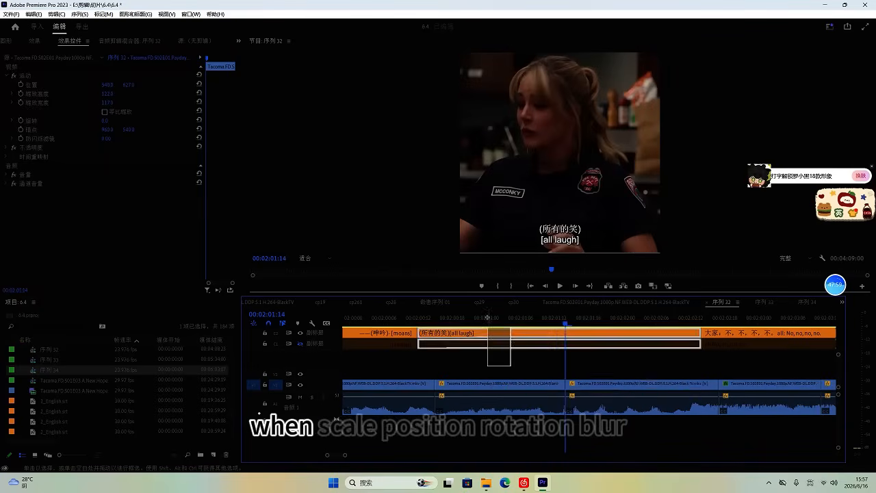
pyautogui.press('Delete')
# Step: Raise the horizontal position of the woman's clip before "No, no, no, no." to about 699 to centre her, and save the project
pyautogui.press('space')
pyautogui.scroll(3, 581, 368)
pyautogui.scroll(-2, 579, 369)
pyautogui.click(594, 383)
pyautogui.press('space')
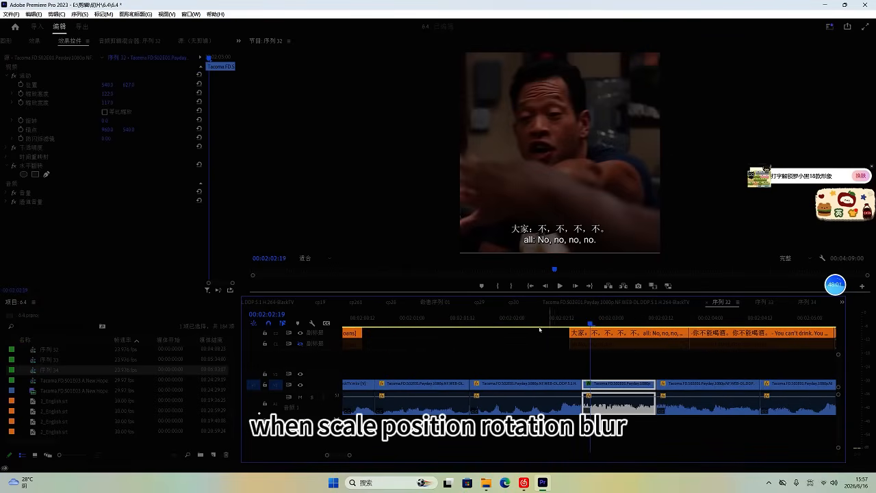
pyautogui.click(548, 321)
pyautogui.click(109, 88)
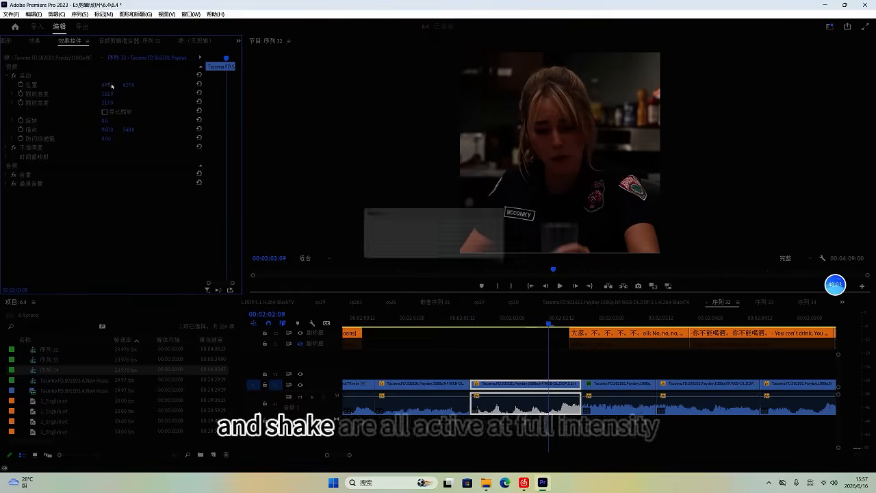
pyautogui.hotkey('ctrl', 's')
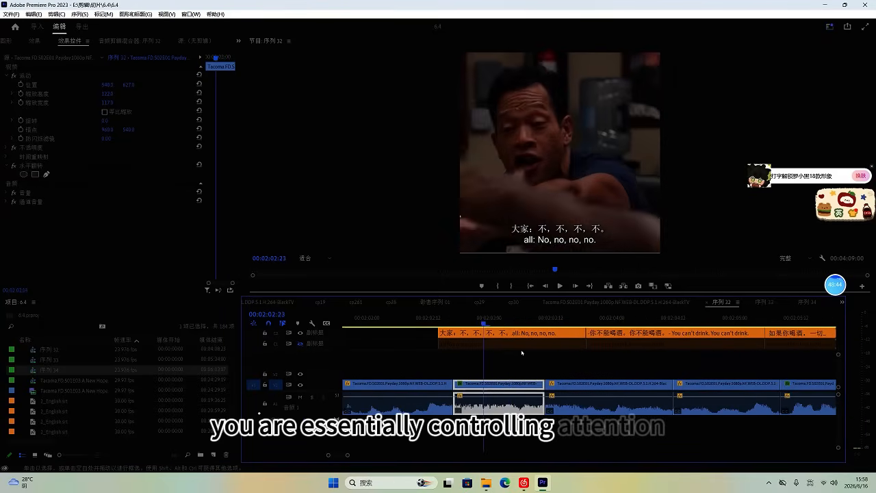
# Step: Raise the horizontal position of the flipped "No, no, no, no." clip to about 709 and play on into the next shot
pyautogui.press('space')
pyautogui.moveTo(111, 87); pyautogui.dragTo(191, 100)
pyautogui.press('space')
pyautogui.scroll(3, 561, 398)
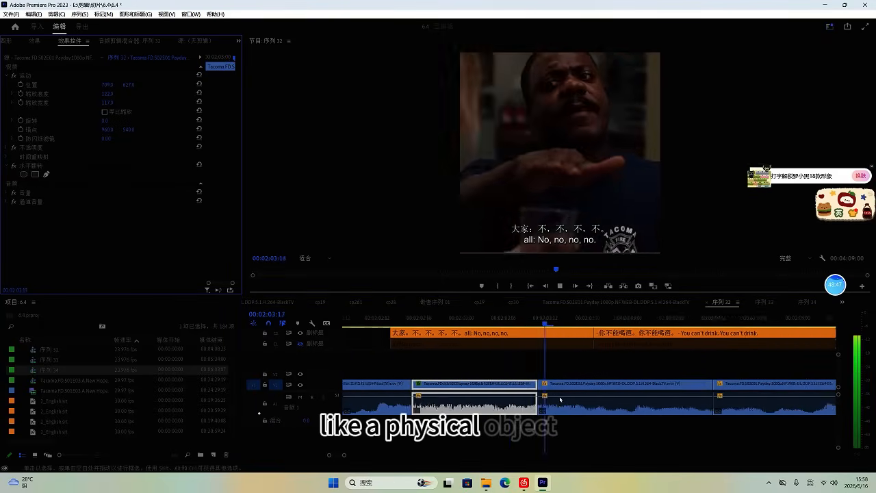
# Step: Move only the video of the shot of the man waving his flat hand ahead of the flipped "No, no, no, no." shot
pyautogui.scroll(-1, 547, 390)
pyautogui.scroll(-2, 548, 390)
pyautogui.press('space')
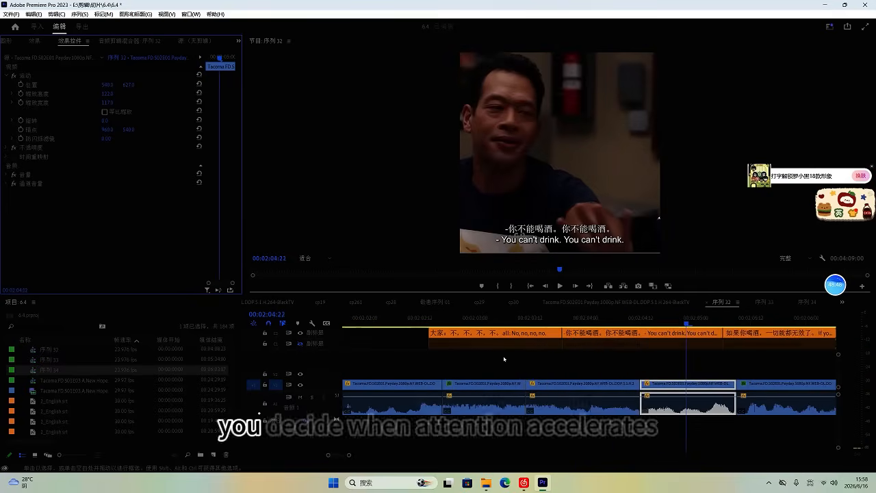
pyautogui.click(505, 358)
pyautogui.moveTo(557, 384); pyautogui.dragTo(474, 375)
pyautogui.moveTo(472, 385); pyautogui.dragTo(587, 375)
pyautogui.moveTo(544, 357); pyautogui.dragTo(579, 383)
# Step: Replay the rearranged cut, raise the horizontal position of the "You can't drink." clip to centre the smiling man, and save the project
pyautogui.click(432, 319)
pyautogui.press('space')
pyautogui.scroll(1, 473, 362)
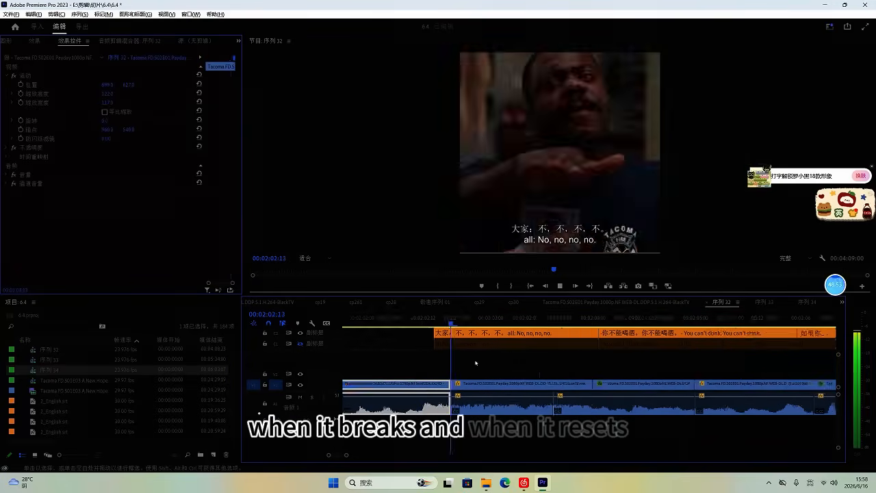
pyautogui.scroll(-3, 477, 363)
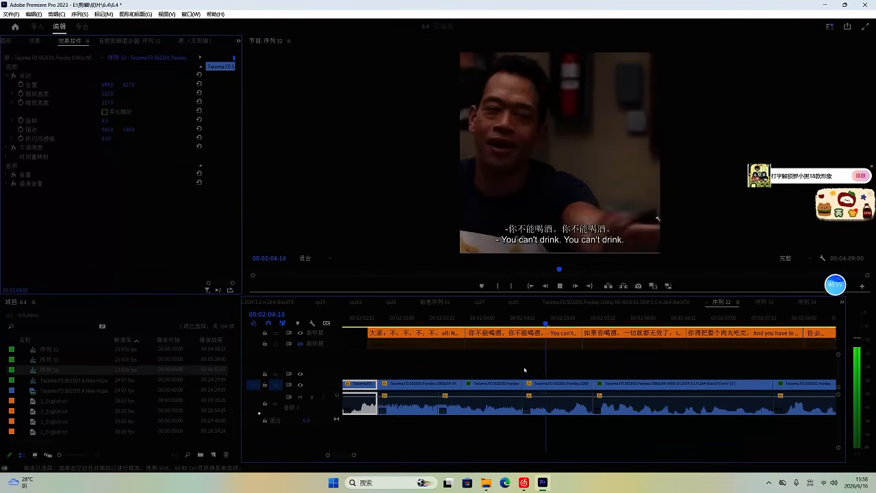
pyautogui.press('space')
pyautogui.click(460, 319)
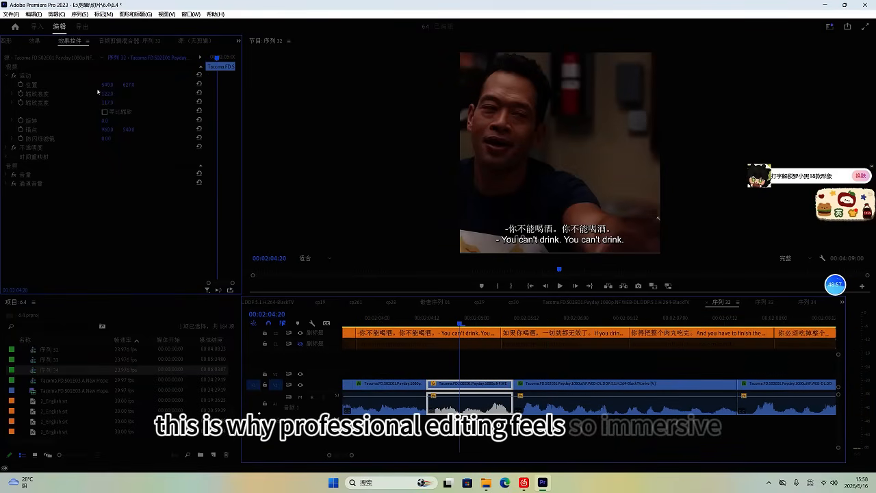
pyautogui.moveTo(107, 86); pyautogui.dragTo(236, 109)
pyautogui.hotkey('ctrl', 's')
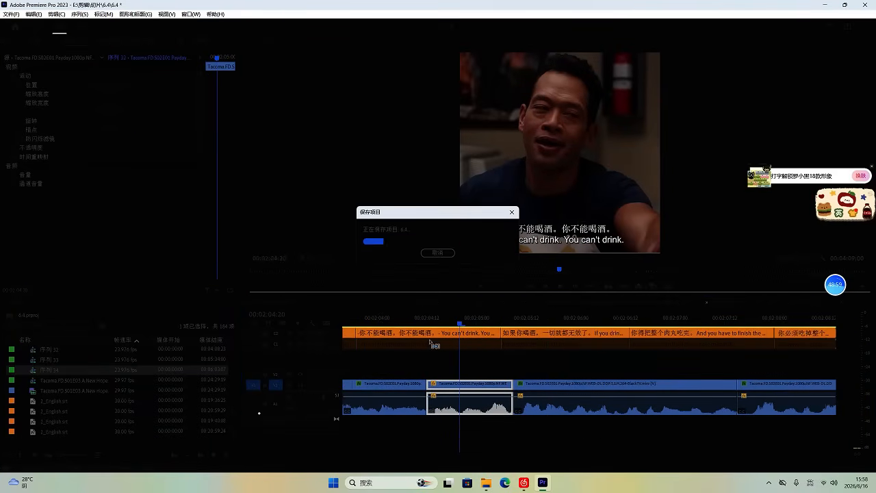
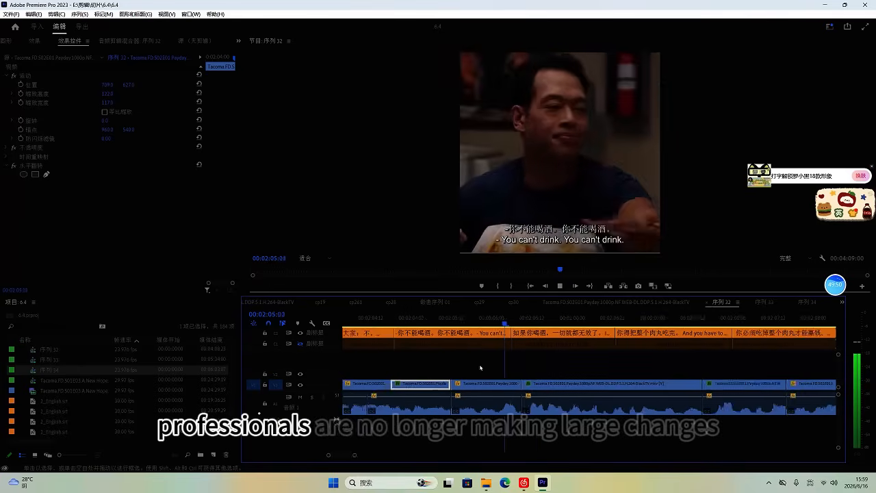
# Step: Raise the horizontal position of the "If you drink, it's all null and void." clip to centre the moustached man
pyautogui.scroll(3, 513, 374)
pyautogui.click(513, 384)
pyautogui.press('space')
pyautogui.moveTo(111, 87); pyautogui.dragTo(232, 101)
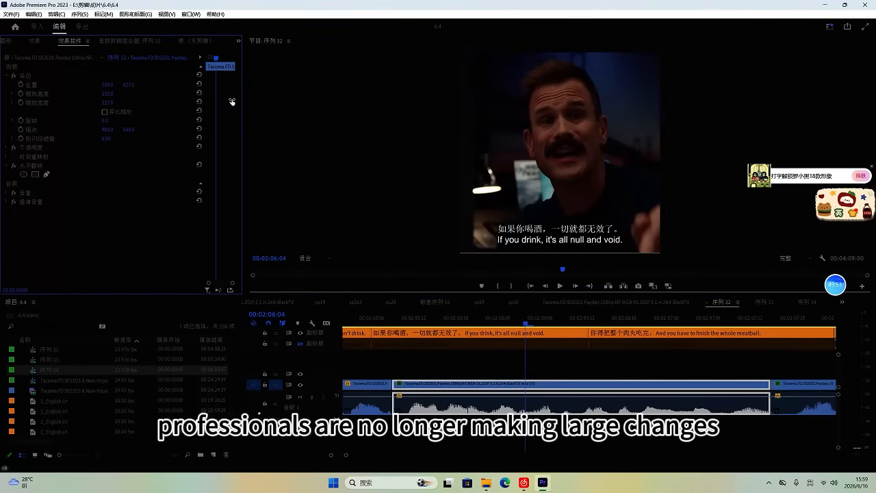
# Step: Lower the horizontal position of the clip leading into "You have to eat the whole meatball" to about 254 to centre the man
pyautogui.press('space')
pyautogui.scroll(-2, 644, 411)
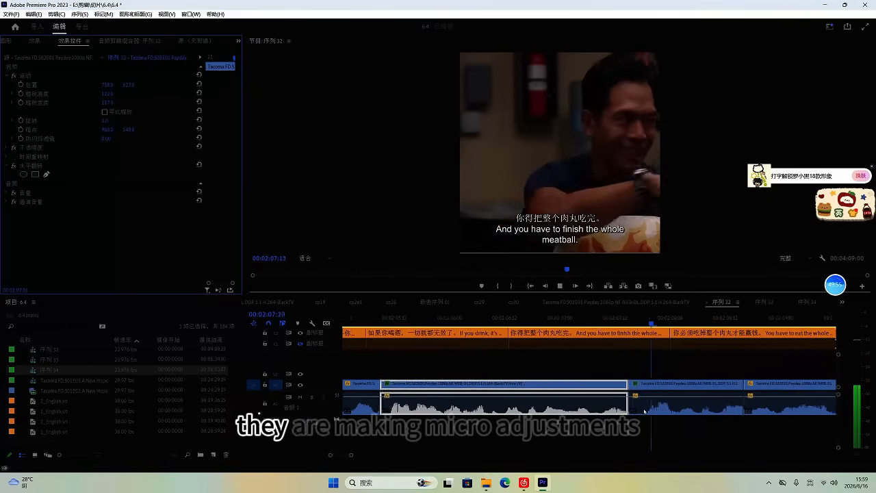
pyautogui.scroll(-1, 645, 411)
pyautogui.click(644, 410)
pyautogui.press('space')
pyautogui.moveTo(114, 86); pyautogui.dragTo(81, 88)
pyautogui.press('space')
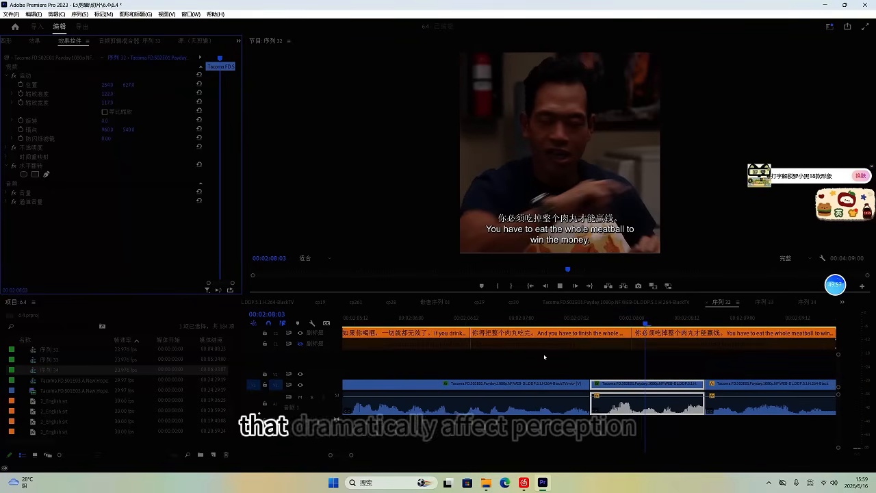
# Step: Replay the shots around "You have to eat the whole meatball to win the money." to check the cut between the man and the blonde woman
pyautogui.scroll(2, 628, 404)
pyautogui.scroll(-4, 627, 404)
pyautogui.click(629, 401)
pyautogui.scroll(-1, 634, 392)
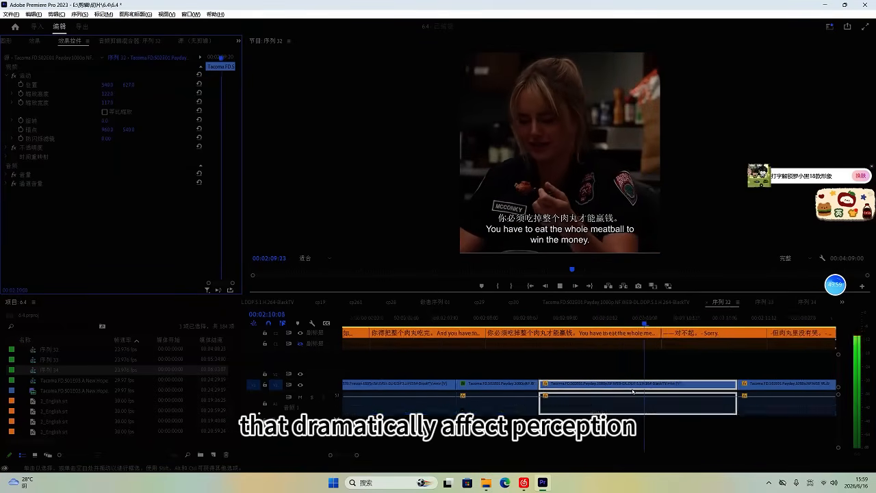
pyautogui.scroll(-1, 630, 390)
pyautogui.press('space')
pyautogui.click(381, 319)
pyautogui.press('space')
pyautogui.scroll(2, 449, 351)
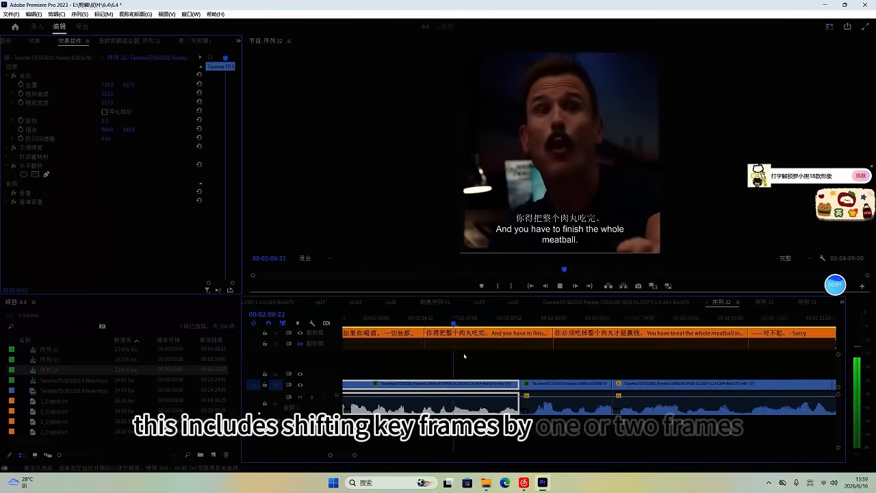
pyautogui.scroll(4, 510, 369)
pyautogui.scroll(-2, 561, 382)
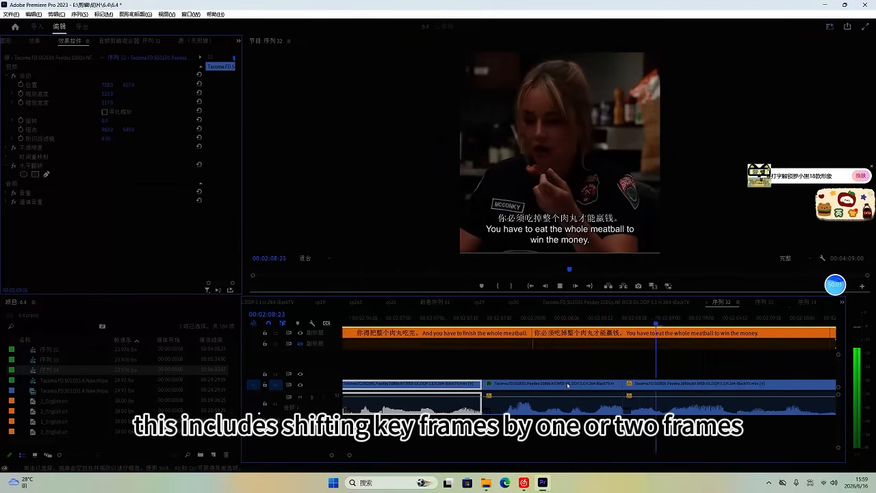
pyautogui.scroll(-3, 573, 404)
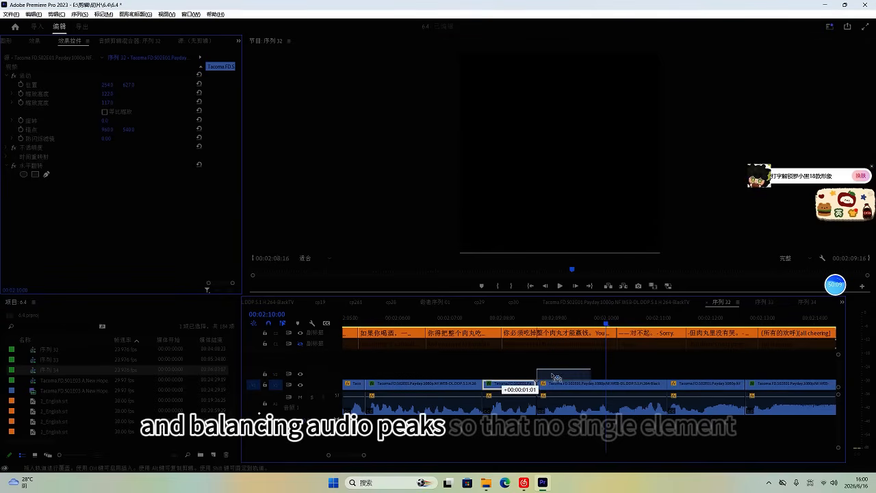
# Step: Split the blonde woman's shot under "You have to eat the whole meatball" and swap its first part with the preceding shot of the man
pyautogui.click(593, 320)
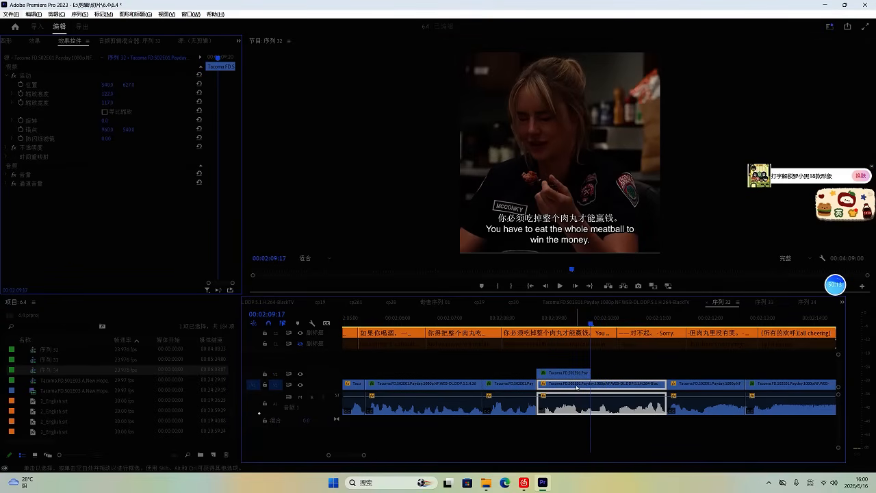
pyautogui.hotkey('alt', 'w')
pyautogui.click(607, 376)
pyautogui.click(588, 387)
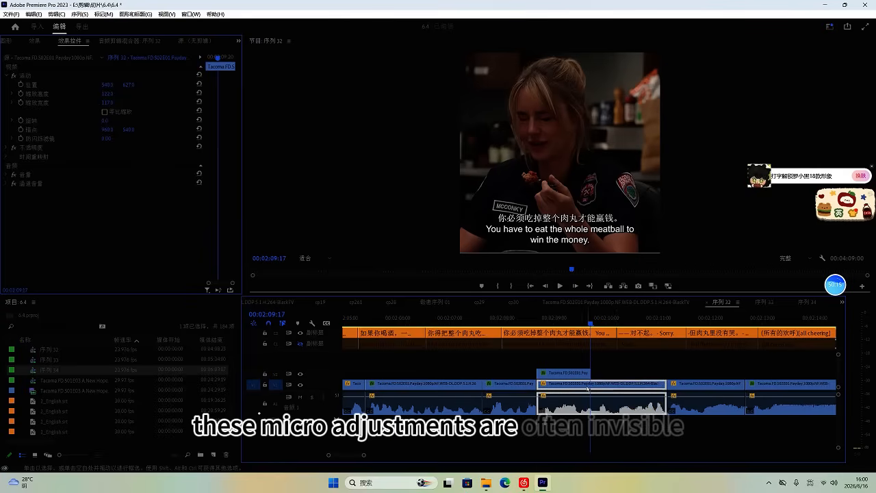
pyautogui.click(608, 373)
pyautogui.moveTo(575, 386); pyautogui.dragTo(555, 376)
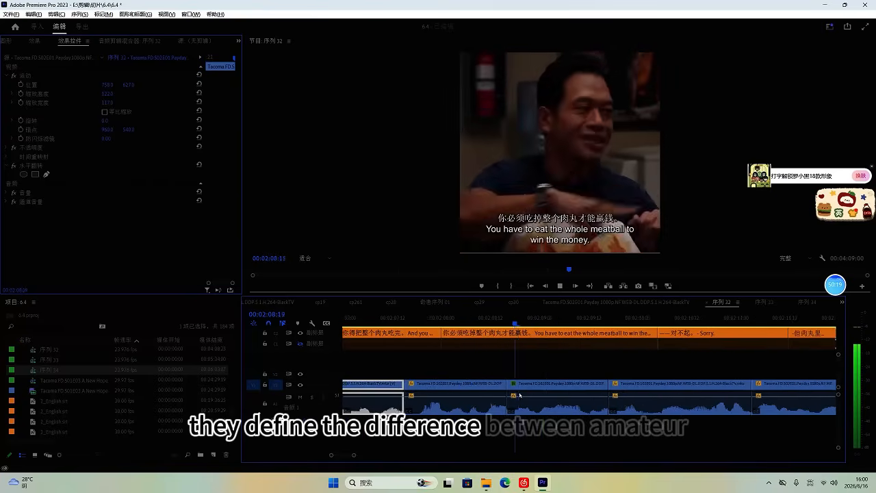
# Step: Lower the horizontal position of the "But there's no crying in meatball." clip to about 497 to centre the man
pyautogui.scroll(-3, 600, 408)
pyautogui.scroll(1, 599, 408)
pyautogui.click(600, 408)
pyautogui.press('space')
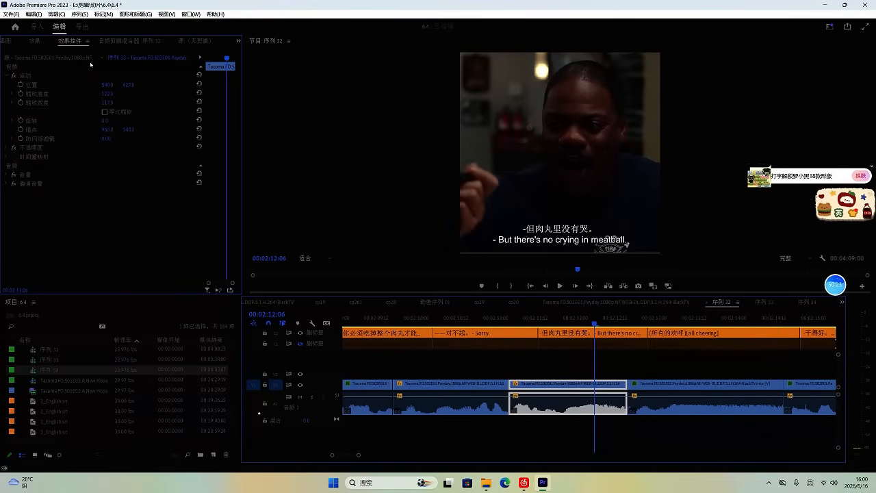
pyautogui.moveTo(107, 85); pyautogui.dragTo(47, 92)
pyautogui.press('space')
pyautogui.scroll(1, 646, 375)
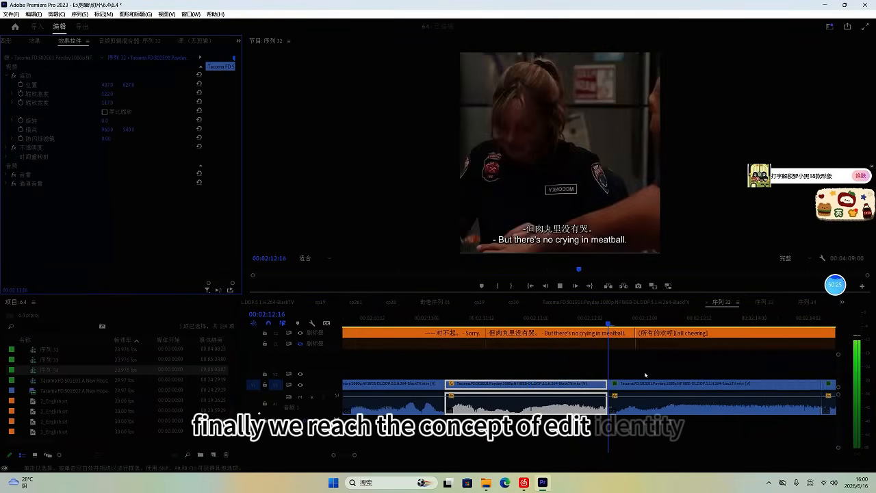
# Step: Raise the horizontal position of the flipped shot of the blonde woman following "But there's no crying in meatball." to centre her
pyautogui.scroll(2, 646, 375)
pyautogui.scroll(-1, 602, 369)
pyautogui.click(569, 385)
pyautogui.press('space')
pyautogui.moveTo(111, 86); pyautogui.dragTo(234, 105)
pyautogui.press('space')
# Step: Delete the "[all cheering]" subtitle ahead of the "Nice work." line
pyautogui.scroll(2, 547, 363)
pyautogui.scroll(-3, 603, 373)
pyautogui.click(633, 387)
pyautogui.press('space')
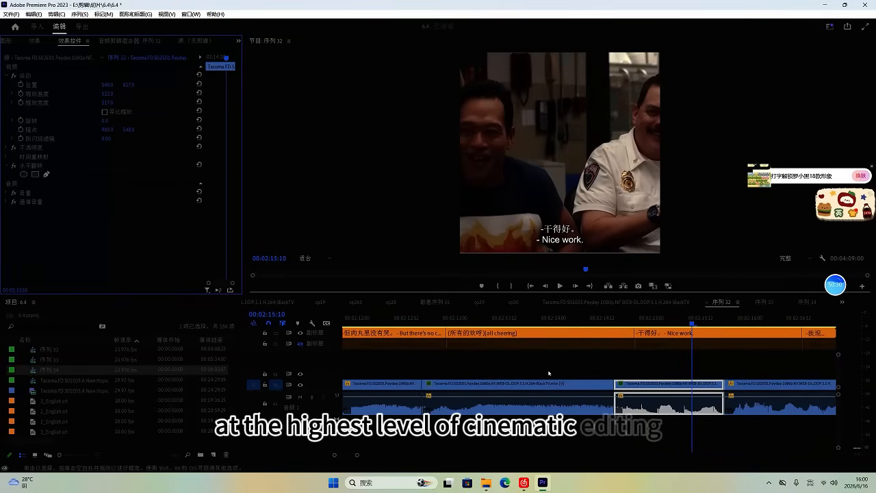
pyautogui.moveTo(535, 366); pyautogui.dragTo(504, 309)
pyautogui.press('Delete')
# Step: Raise the horizontal position of the "Nice work." clip to about 918 to centre the laughing man
pyautogui.press('space')
pyautogui.scroll(-3, 569, 375)
pyautogui.press('space')
pyautogui.click(522, 323)
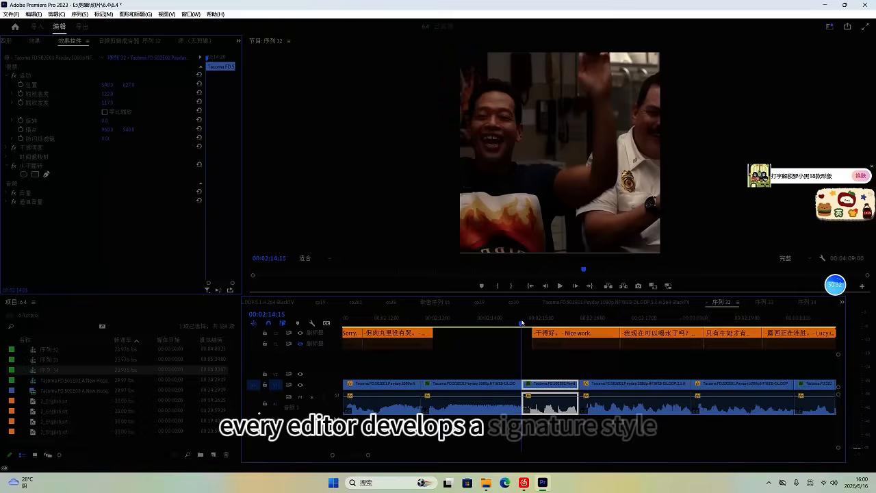
pyautogui.scroll(1, 521, 322)
pyautogui.press('space')
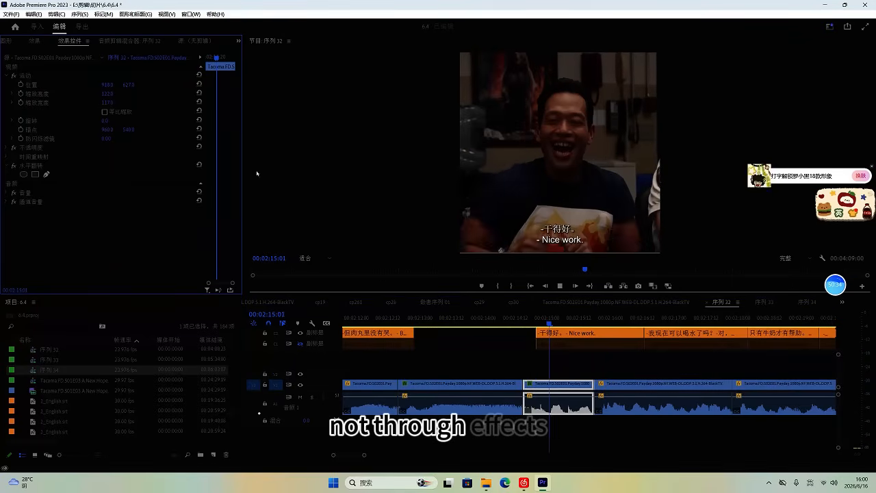
# Step: Raise the horizontal position of the "Only milk is gonna help." clip to about 672 to centre the man
pyautogui.scroll(-1, 576, 376)
pyautogui.click(565, 386)
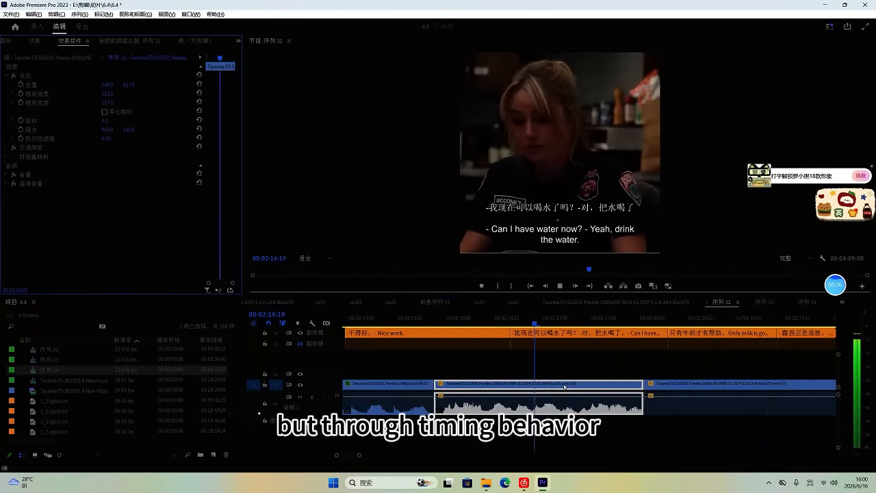
pyautogui.press('space')
pyautogui.press('space')
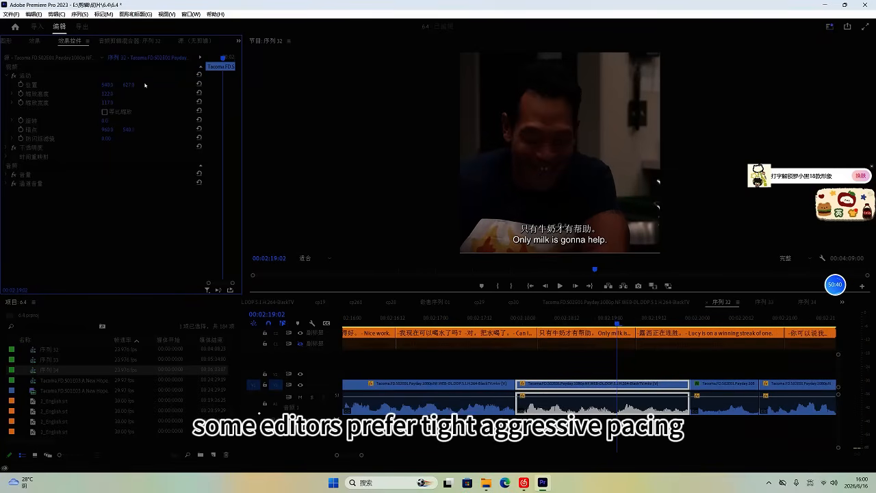
pyautogui.moveTo(164, 93); pyautogui.dragTo(200, 94)
pyautogui.press('space')
pyautogui.scroll(5, 566, 402)
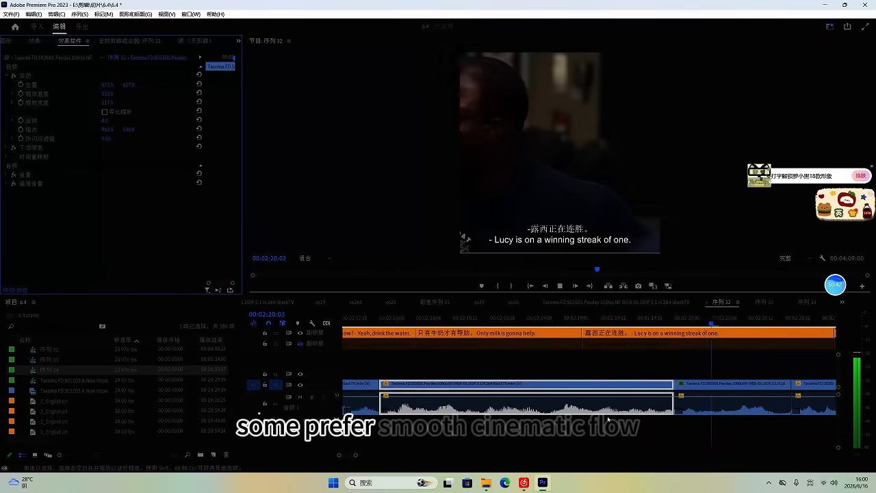
# Step: Replay the previous cut and raise the horizontal position of the flipped "Lucy is on a winning streak of one." clip to centre the man
pyautogui.scroll(-4, 580, 409)
pyautogui.press('space')
pyautogui.click(426, 319)
pyautogui.press('space')
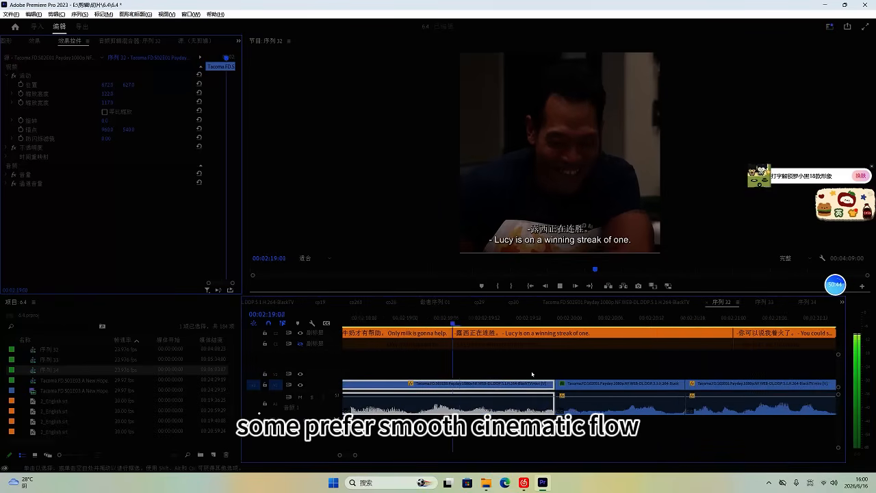
pyautogui.scroll(-2, 539, 382)
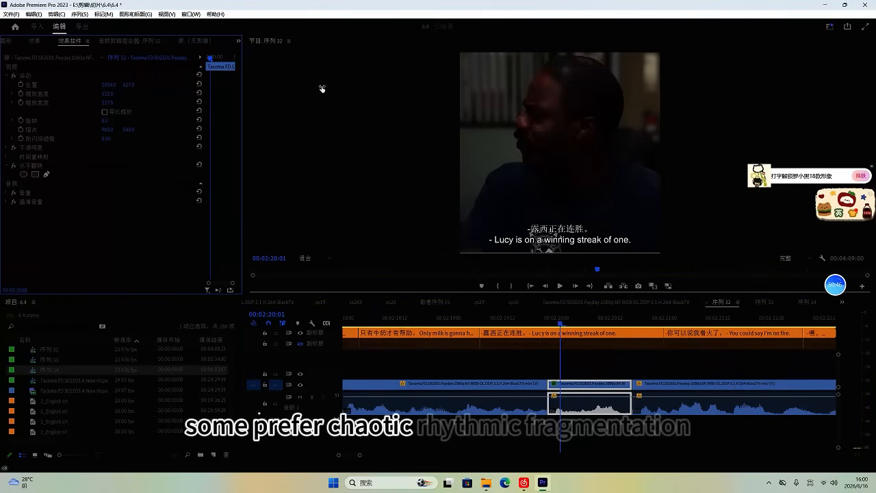
pyautogui.scroll(-2, 511, 348)
# Step: Lower the horizontal position of the "You could say I'm on fire." clip to about 334 to centre the blonde woman
pyautogui.scroll(-3, 532, 356)
pyautogui.press('space')
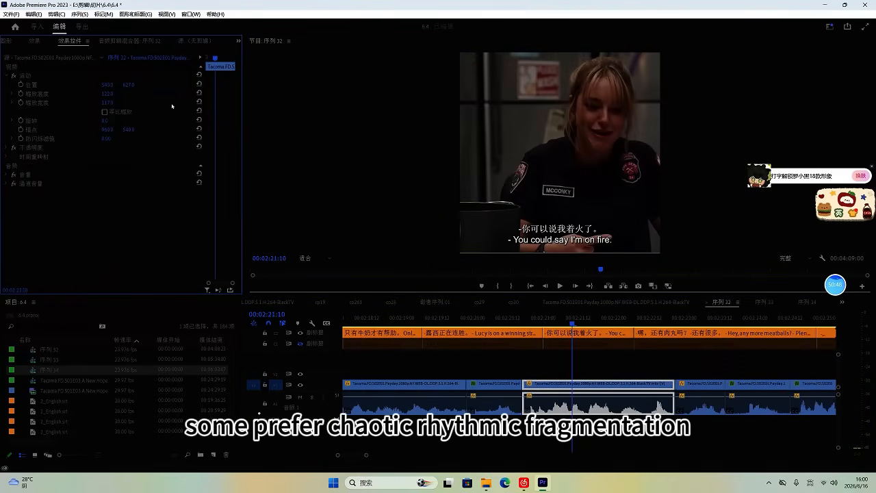
pyautogui.moveTo(107, 85); pyautogui.dragTo(52, 86)
pyautogui.press('space')
pyautogui.scroll(3, 621, 405)
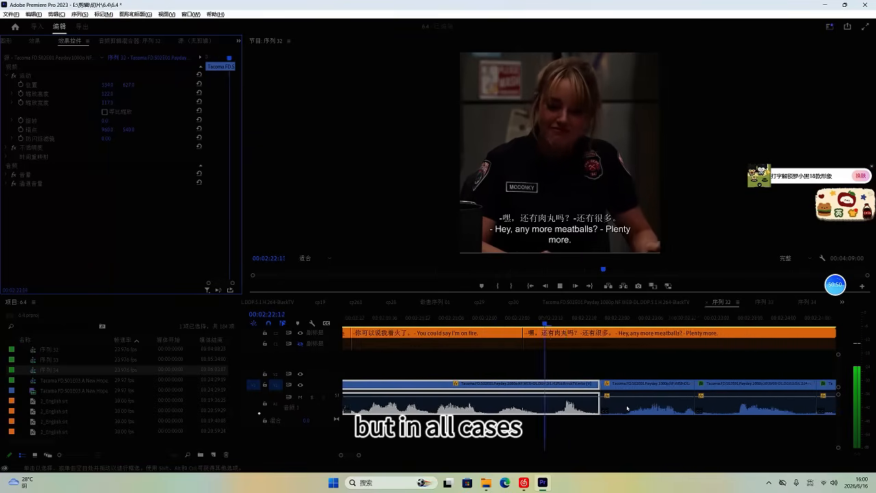
# Step: Trim the end of the "You could say I'm on fire." clip right after the line, closing the gap, and replay the cut
pyautogui.click(432, 321)
pyautogui.press('space')
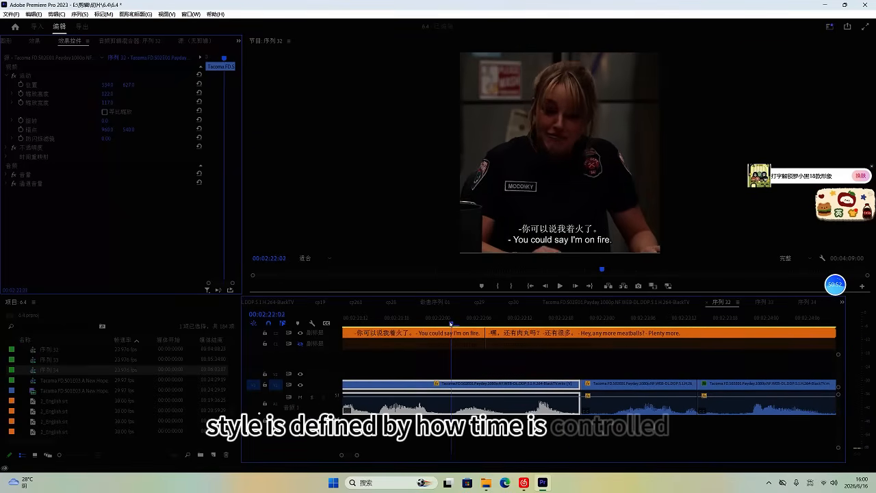
pyautogui.press('w')
pyautogui.click(384, 323)
pyautogui.press('space')
# Step: Raise the horizontal position of the moustached man's clip under "Hey, any more meatballs?" to about 927 to centre him
pyautogui.scroll(-2, 446, 372)
pyautogui.press('space')
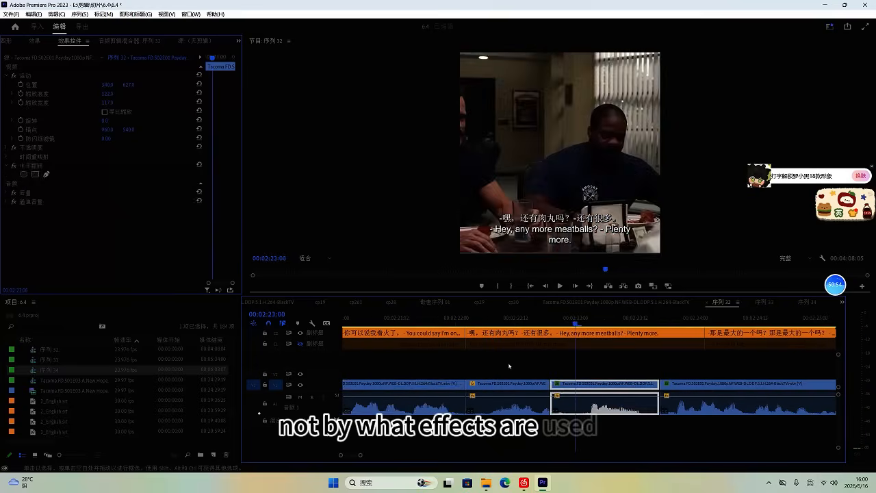
pyautogui.click(414, 322)
pyautogui.press('space')
pyautogui.scroll(1, 475, 368)
pyautogui.scroll(-2, 467, 374)
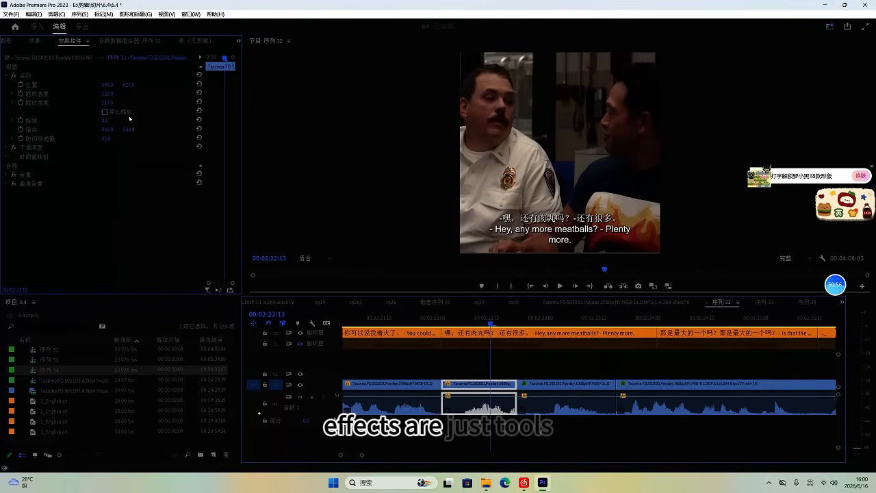
pyautogui.moveTo(112, 88); pyautogui.dragTo(295, 114)
pyautogui.press('space')
pyautogui.scroll(1, 460, 376)
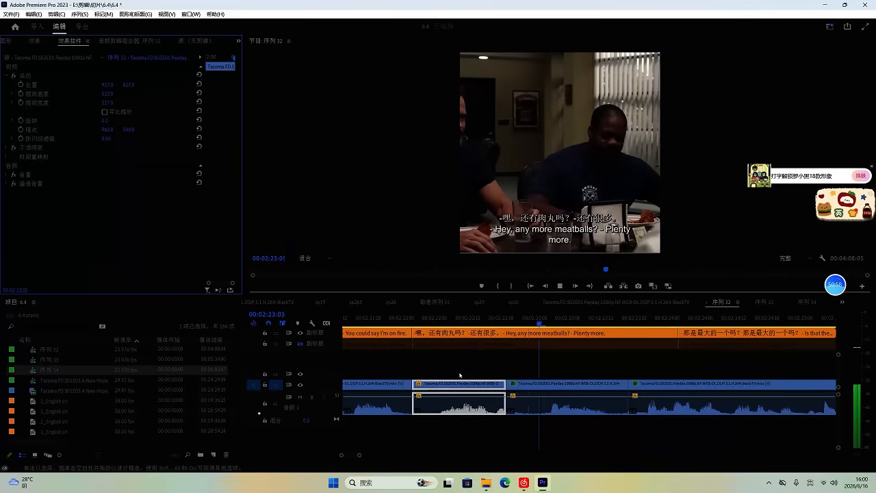
# Step: Raise the horizontal position of the flipped wide table shot under "Hey, any more meatballs?" to bring the man at its left edge into frame
pyautogui.press('space')
pyautogui.moveTo(83, 83); pyautogui.dragTo(207, 103)
pyautogui.press('space')
pyautogui.scroll(1, 484, 363)
pyautogui.scroll(-2, 476, 361)
pyautogui.press('space')
pyautogui.press('space')
pyautogui.press('space')
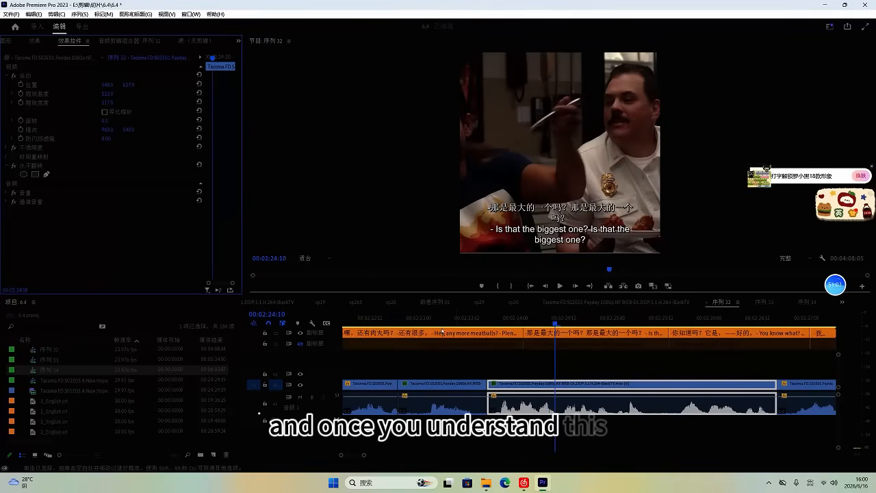
# Step: Trim the end of the flipped "Is that the biggest one?" clip, closing the gap, and replay the shortened cut
pyautogui.press('space')
pyautogui.scroll(1, 578, 366)
pyautogui.scroll(-2, 575, 368)
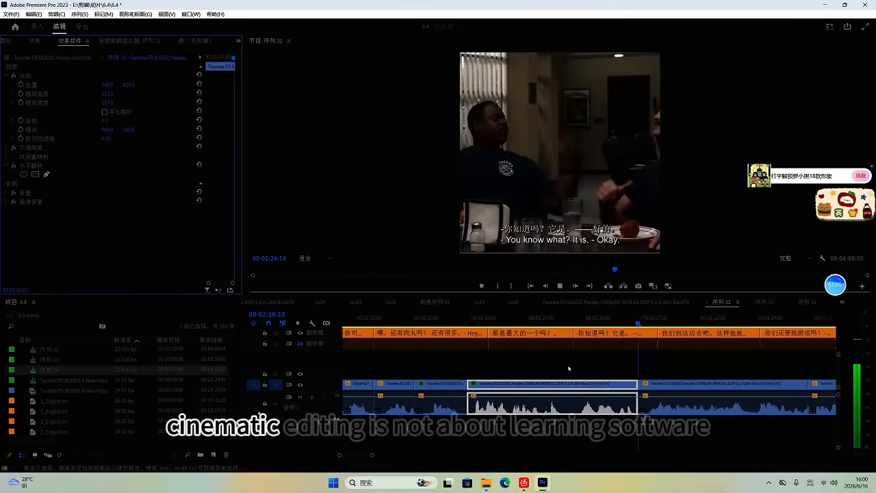
pyautogui.click(560, 322)
pyautogui.press('w')
pyautogui.click(445, 322)
pyautogui.press('space')
pyautogui.scroll(2, 538, 363)
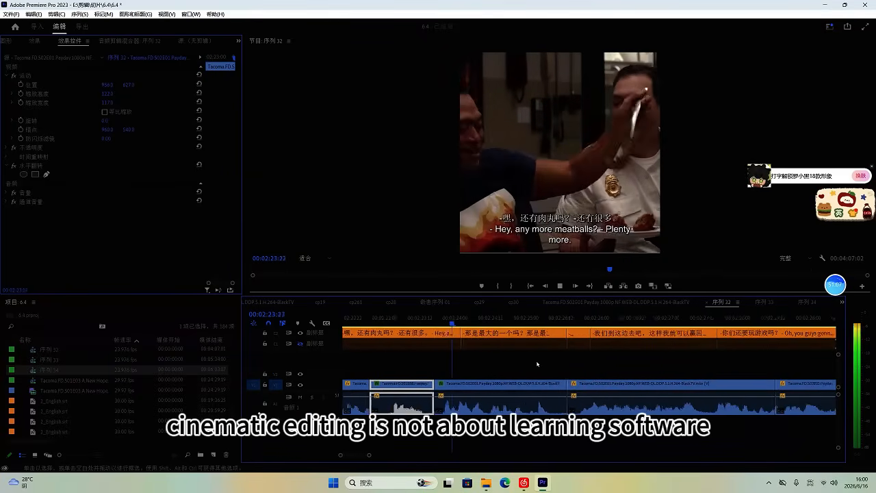
pyautogui.scroll(-1, 534, 356)
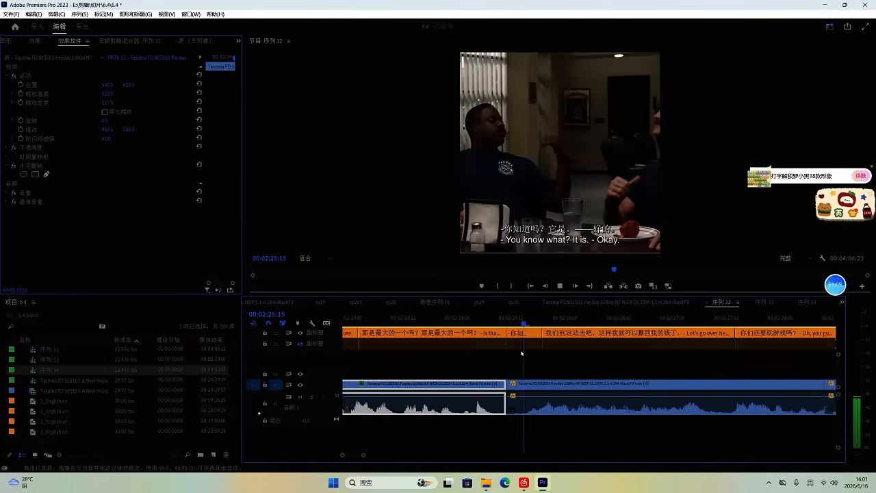
# Step: Shift all clips and subtitles following the "Is that the biggest one?" shot slightly later, leaving a gap before them, and save the project
pyautogui.scroll(-2, 522, 358)
pyautogui.press('space')
pyautogui.press('a')
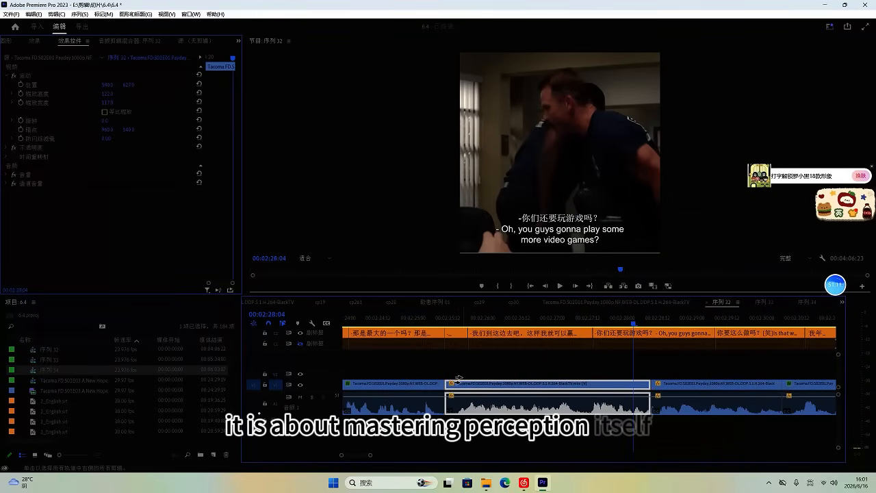
pyautogui.moveTo(448, 390); pyautogui.dragTo(473, 389)
pyautogui.hotkey('ctrl', 's')
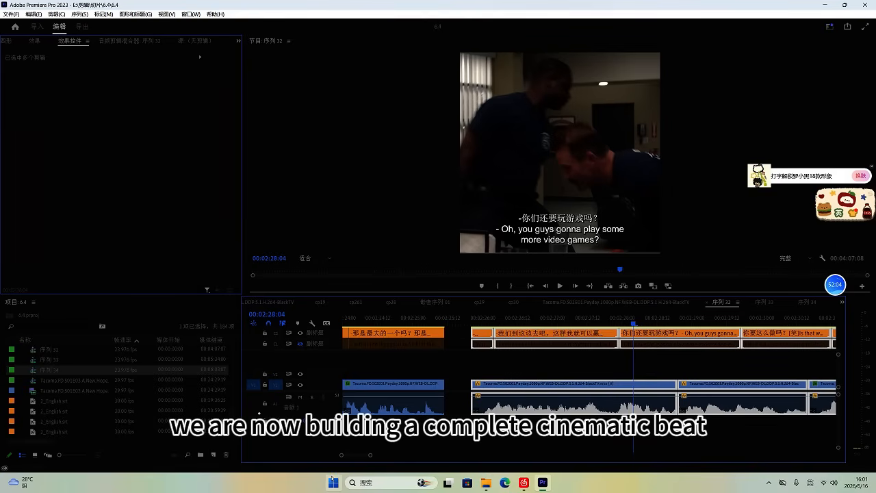
# Step: Play through the shots after the gap and examine the timeline's overall structure and pacing
pyautogui.scroll(-3, 685, 352)
pyautogui.scroll(-3, 661, 369)
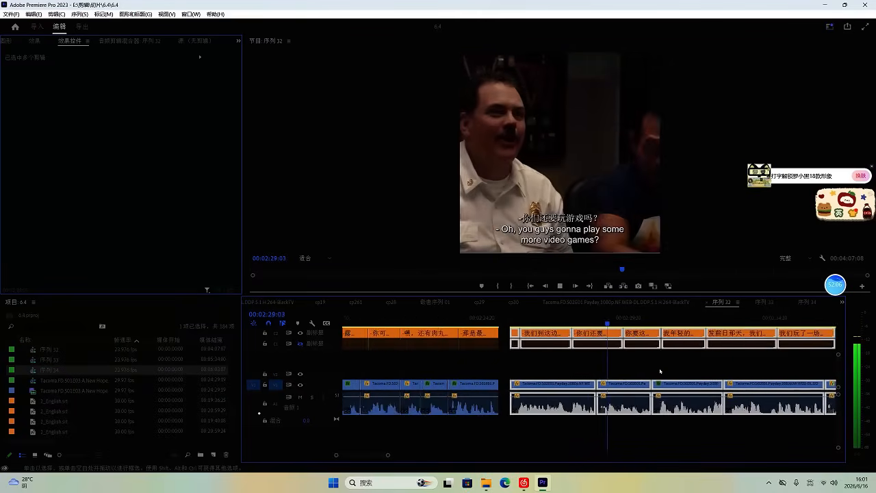
pyautogui.scroll(-6, 657, 378)
pyautogui.scroll(-3, 603, 402)
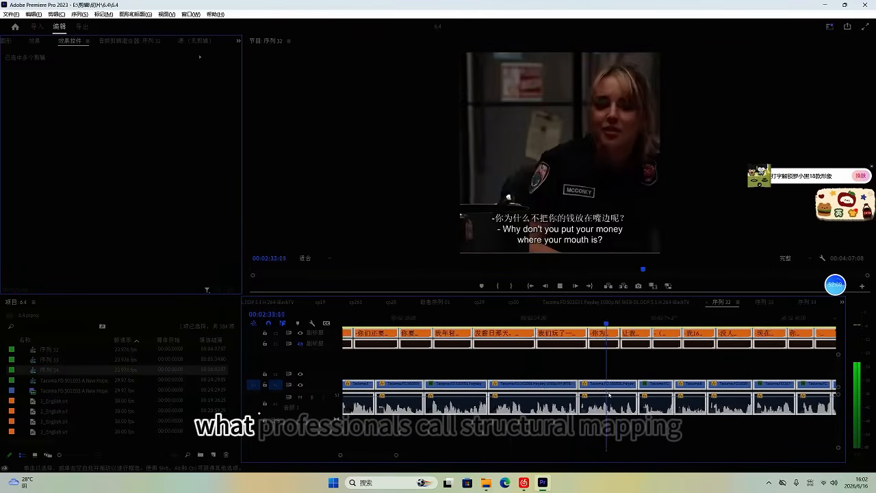
pyautogui.scroll(-3, 612, 397)
pyautogui.scroll(-6, 651, 377)
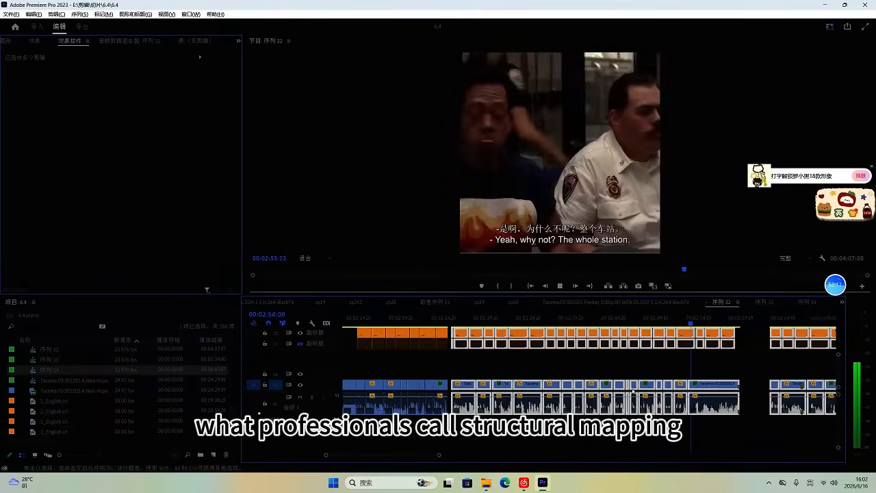
pyautogui.scroll(-6, 689, 359)
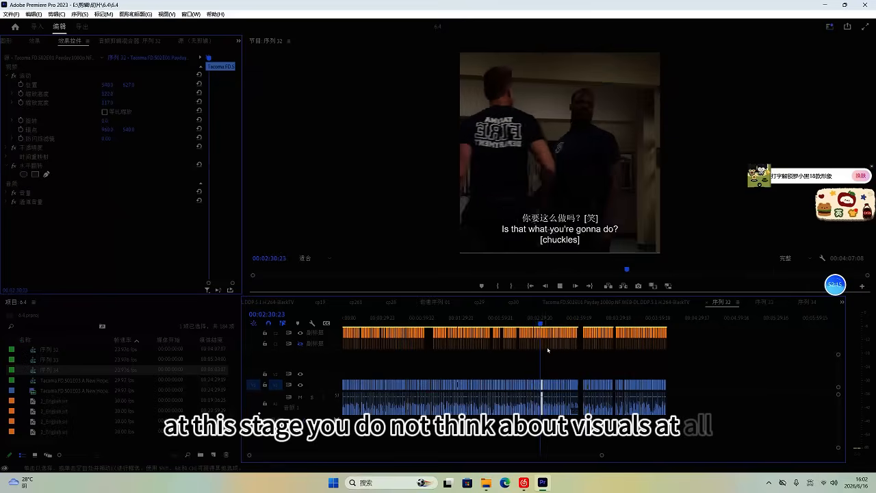
pyautogui.scroll(5, 555, 361)
pyautogui.press('space')
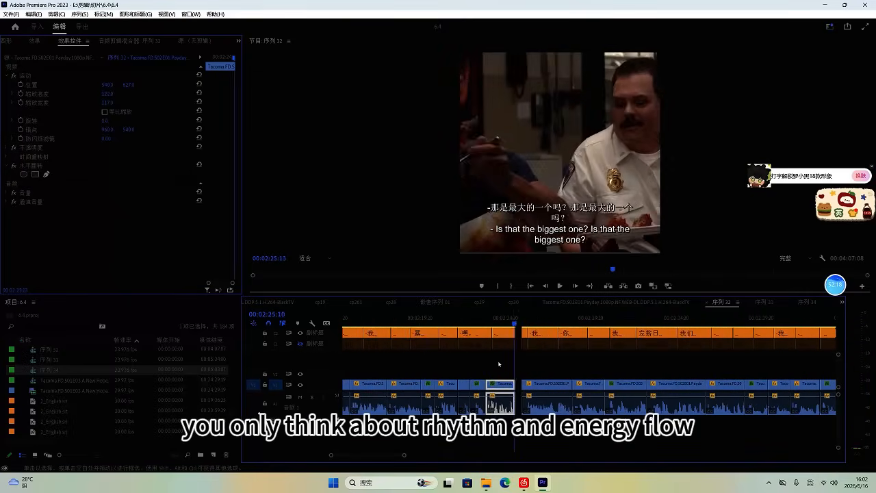
pyautogui.scroll(2, 518, 369)
pyautogui.scroll(1, 532, 364)
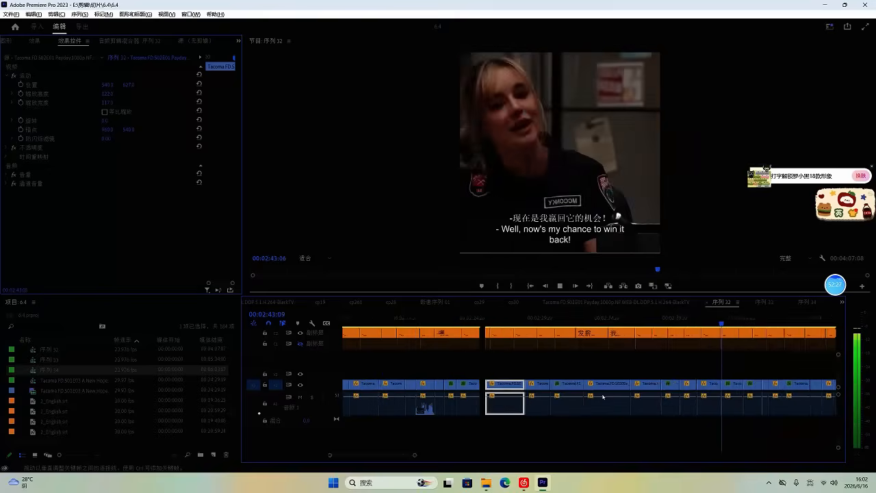
# Step: Trim the start of the shot under "Oh, you guys gonna play some more video games?", delete the leftover preceding subtitle fragment and close the gap
pyautogui.press('space')
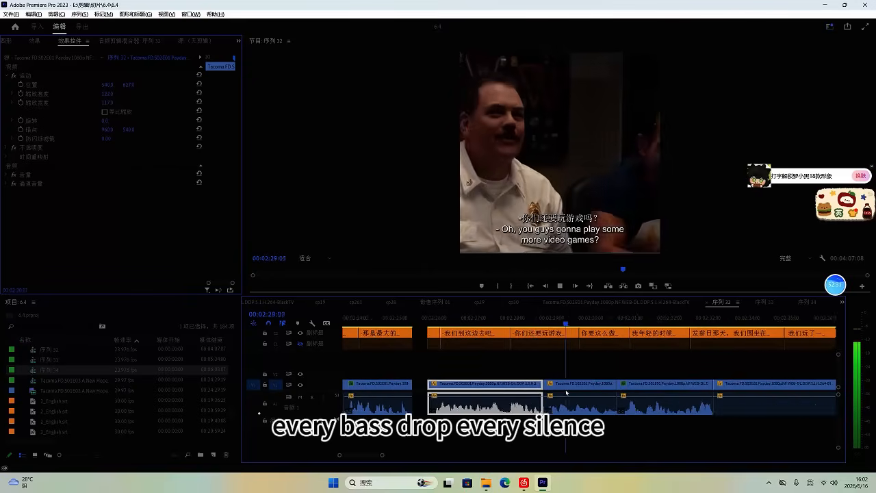
pyautogui.click(561, 323)
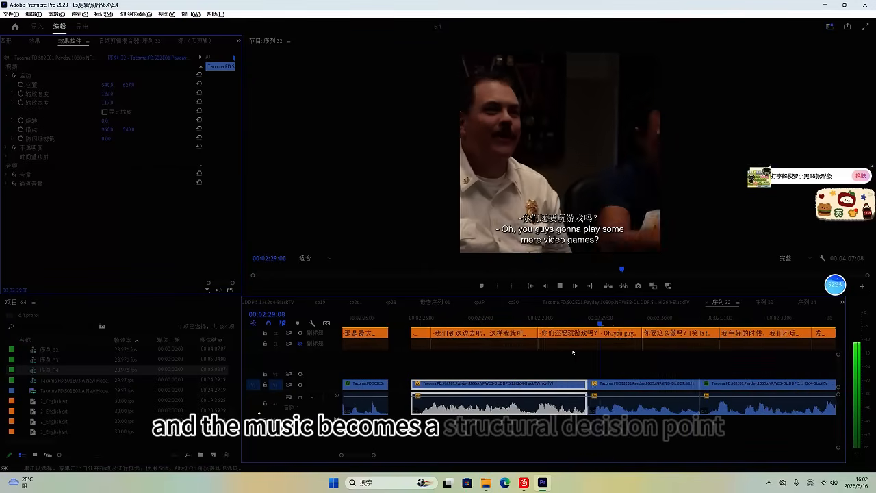
pyautogui.scroll(2, 476, 352)
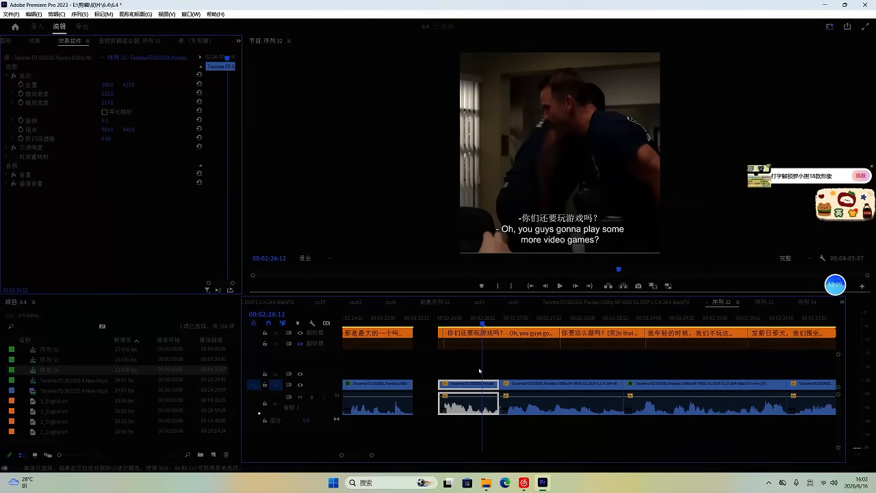
pyautogui.click(441, 344)
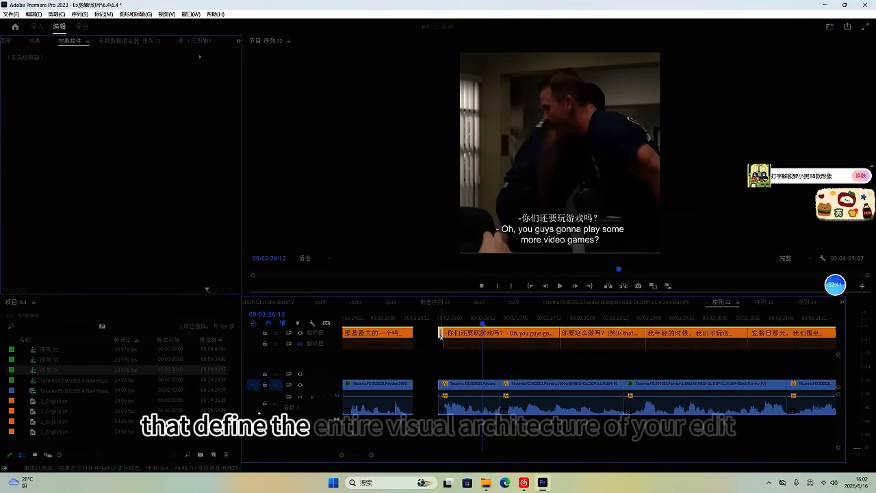
pyautogui.click(392, 323)
pyautogui.press('space')
pyautogui.scroll(1, 424, 363)
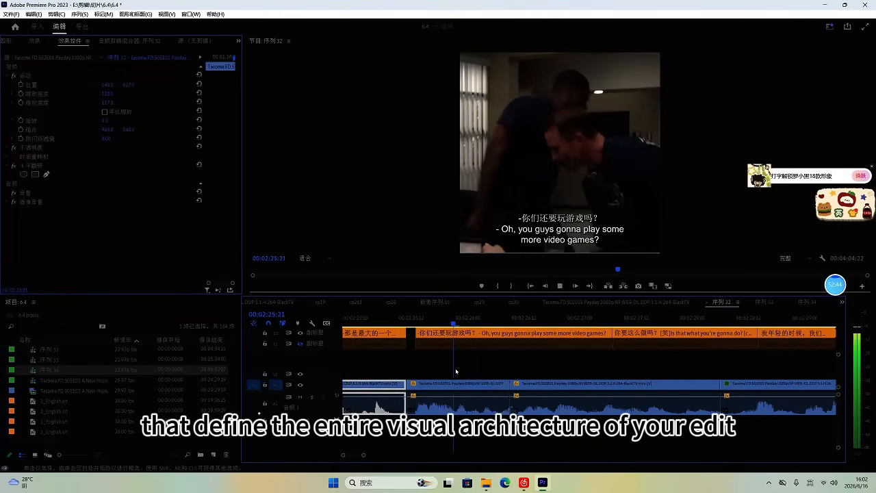
# Step: Raise the seated captain's horizontal position in the "video games" shot and set the "On payday" shot's horizontal position to 398
pyautogui.click(479, 384)
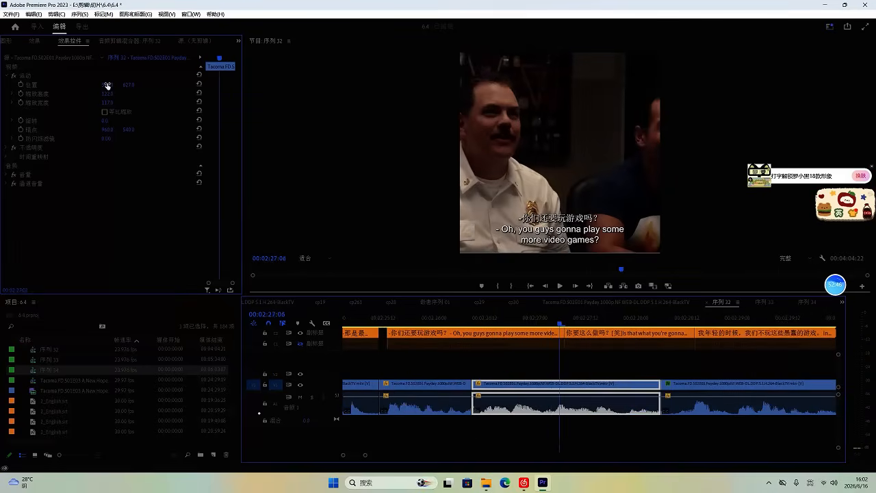
pyautogui.moveTo(107, 86); pyautogui.dragTo(279, 101)
pyautogui.scroll(-1, 574, 380)
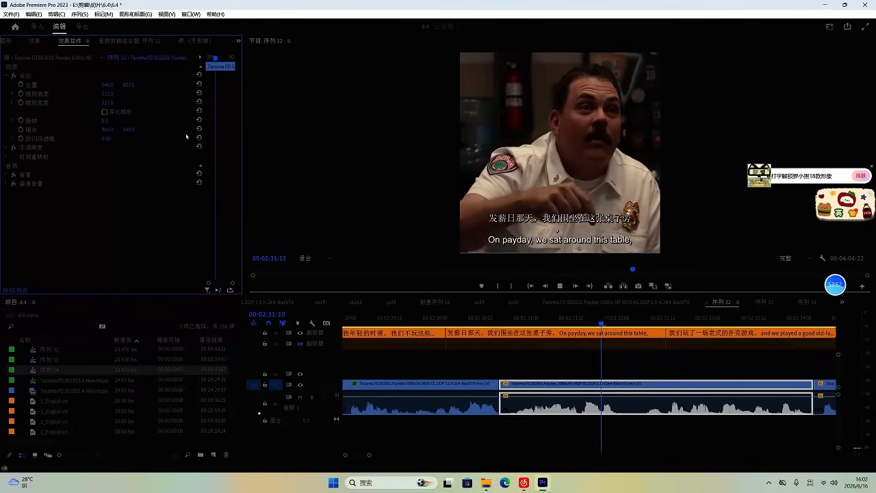
pyautogui.press('space')
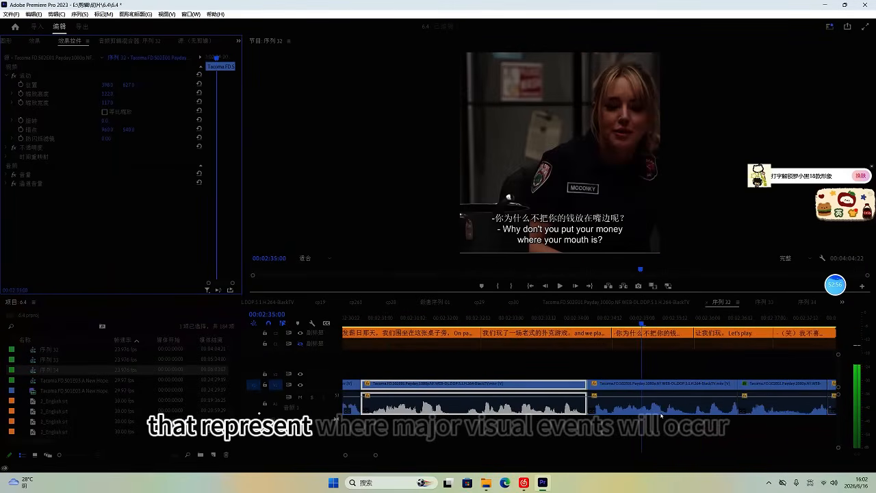
# Step: Delete the "Why don't you put your money where your mouth is?" clip together with its subtitle and the "Let's play" subtitle
pyautogui.press('space')
pyautogui.press('space')
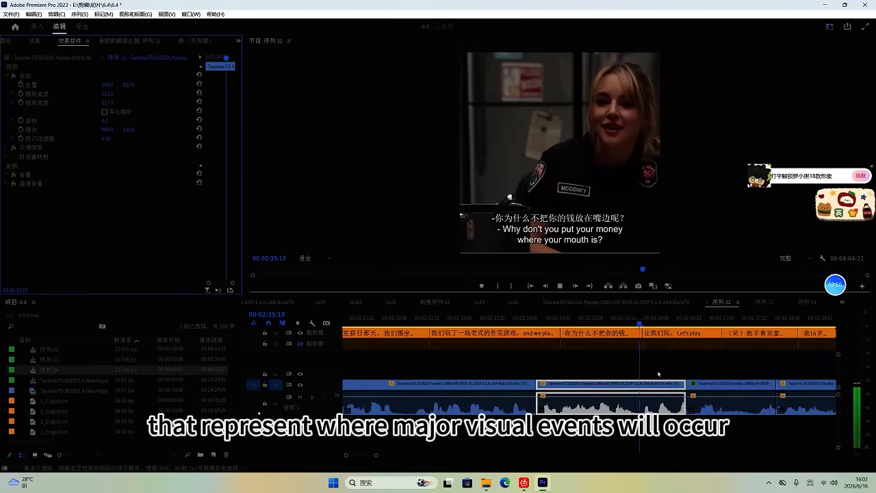
pyautogui.scroll(2, 657, 377)
pyautogui.press('space')
pyautogui.moveTo(658, 397); pyautogui.dragTo(625, 337)
pyautogui.press('Delete')
pyautogui.press('space')
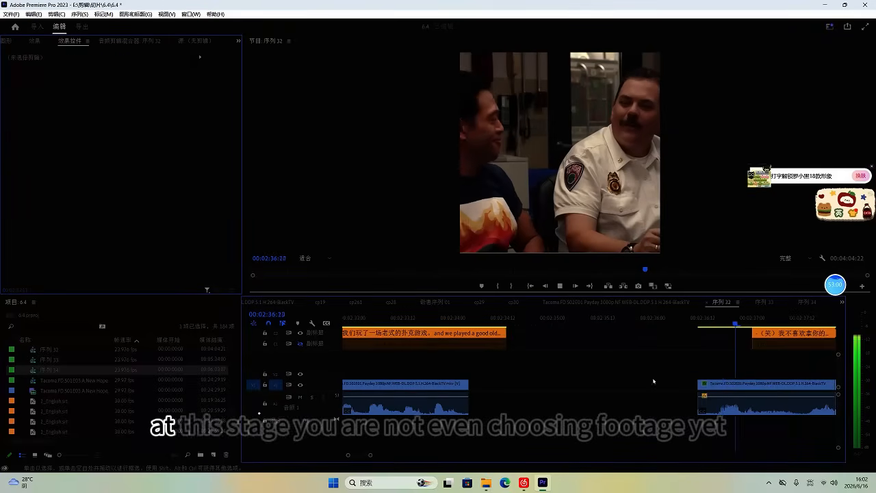
# Step: Play through the shots from the gap to "Are you guys in?" and examine which ones the poker scene needs
pyautogui.scroll(-4, 653, 381)
pyautogui.click(619, 407)
pyautogui.scroll(1, 618, 407)
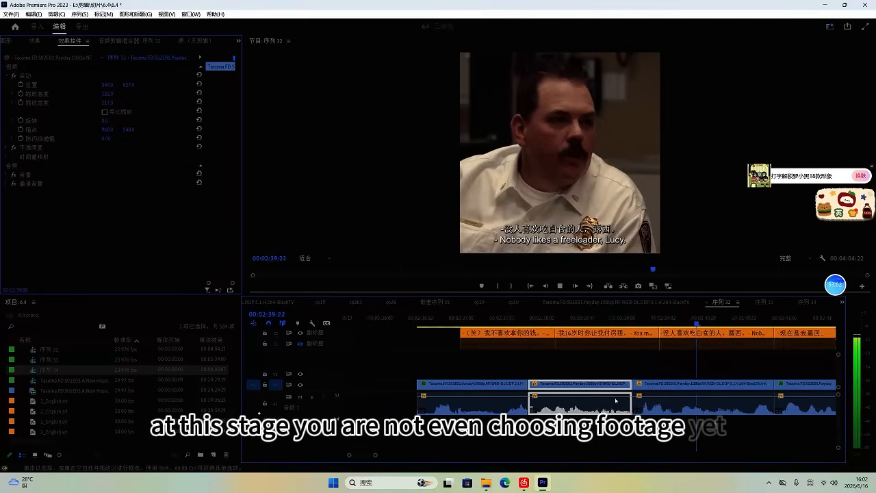
pyautogui.scroll(-2, 617, 401)
pyautogui.press('space')
pyautogui.click(616, 400)
pyautogui.press('space')
pyautogui.scroll(-1, 614, 401)
pyautogui.scroll(2, 614, 400)
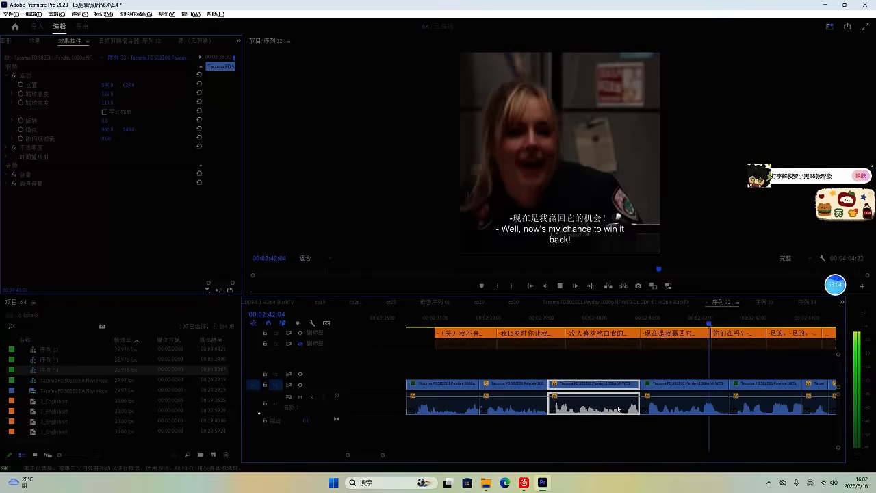
pyautogui.scroll(-3, 614, 401)
pyautogui.press('space')
# Step: Delete the clips and subtitles from the laughing reply through "Nobody likes a freeloader" and close most of the gap
pyautogui.moveTo(664, 430); pyautogui.dragTo(552, 354)
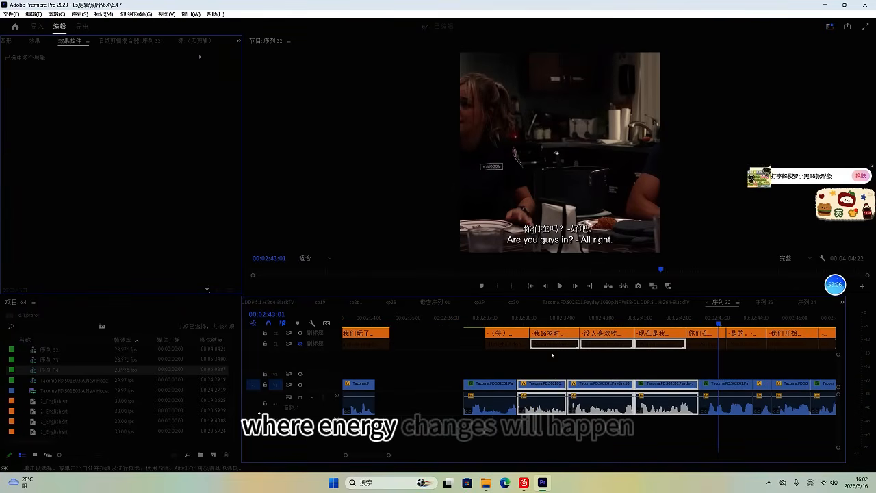
pyautogui.click(364, 319)
pyautogui.moveTo(612, 428); pyautogui.dragTo(512, 311)
pyautogui.press('Delete')
pyautogui.click(536, 390)
pyautogui.press('Delete')
pyautogui.scroll(1, 534, 391)
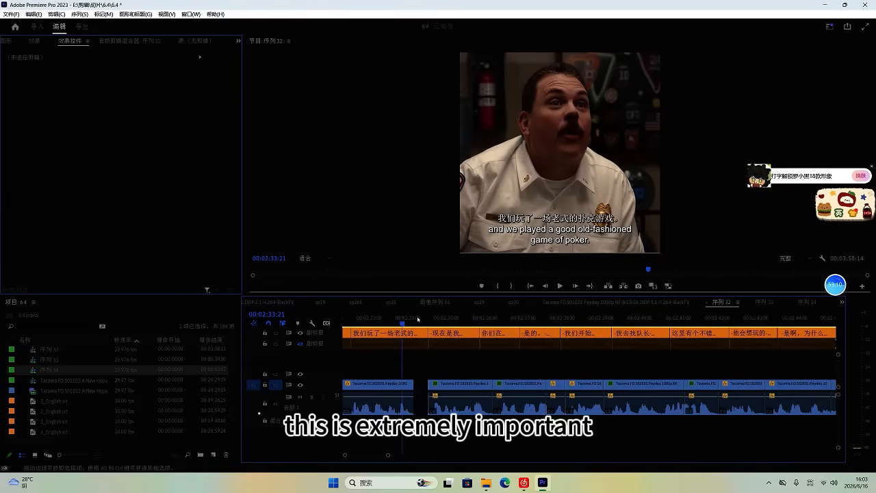
# Step: Trim the end of the "good old-fashioned game of poker" shot, delete the leftover subtitle fragment and close the gap before "win it back"
pyautogui.click(413, 318)
pyautogui.press('w')
pyautogui.click(397, 319)
pyautogui.press('w')
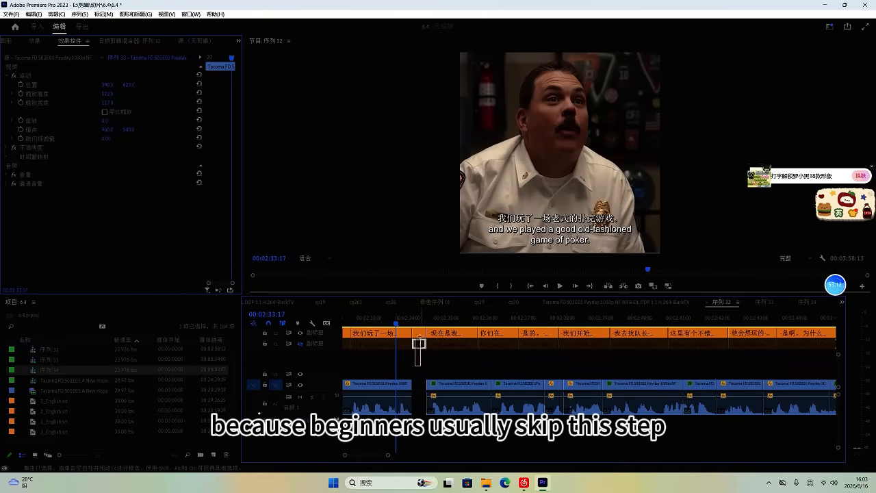
pyautogui.moveTo(420, 337); pyautogui.dragTo(420, 334)
pyautogui.press('Delete')
pyautogui.click(419, 384)
pyautogui.press('Delete')
pyautogui.press('space')
pyautogui.scroll(3, 413, 363)
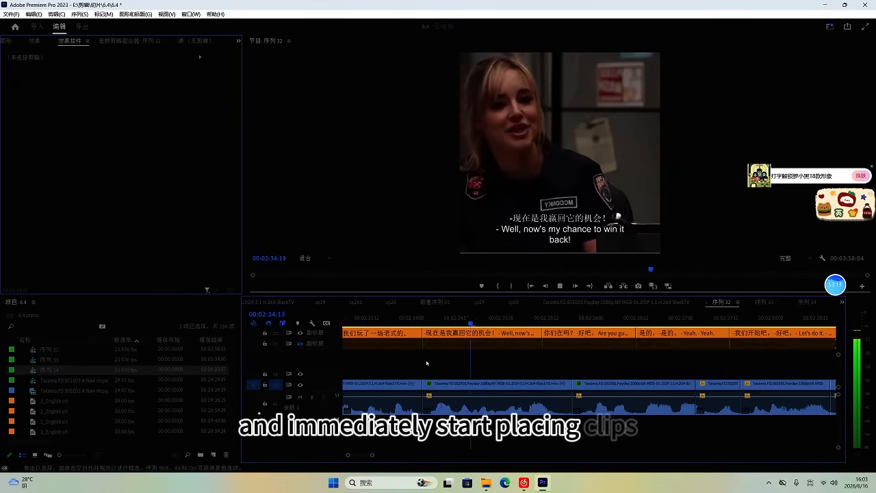
# Step: Set the horizontal position of the flipped "Well, now's my chance to win it back!" shot to 672
pyautogui.click(431, 384)
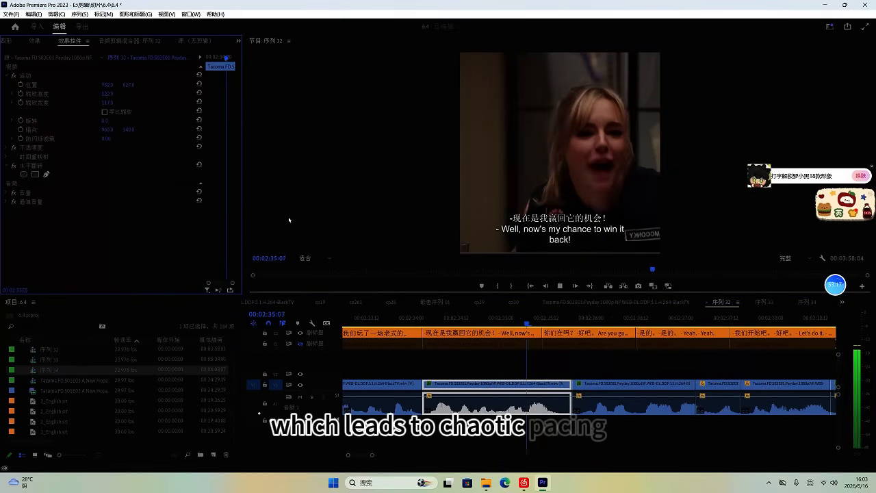
pyautogui.press('space')
pyautogui.moveTo(108, 86); pyautogui.dragTo(12, 86)
pyautogui.press('space')
pyautogui.scroll(1, 537, 364)
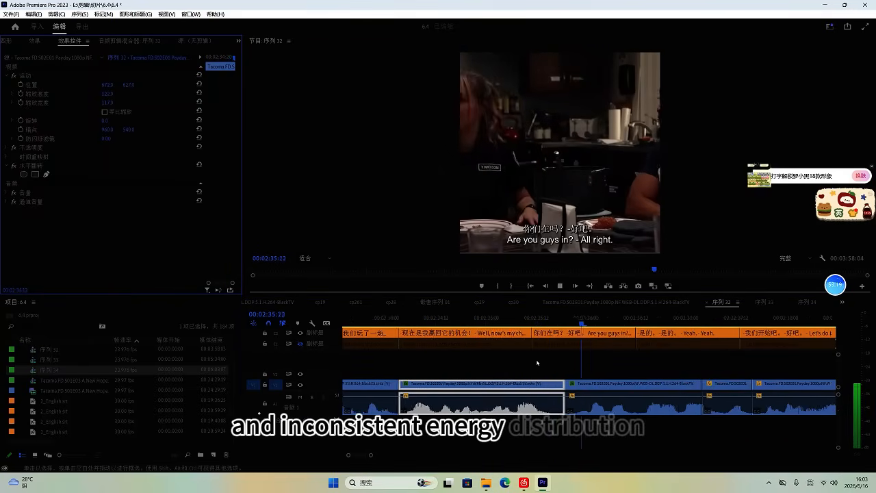
# Step: Raise the horizontal position of the flipped "Are you guys in?" shot until the woman at the table is centred in frame
pyautogui.scroll(-2, 536, 363)
pyautogui.press('space')
pyautogui.click(530, 384)
pyautogui.moveTo(110, 86); pyautogui.dragTo(323, 92)
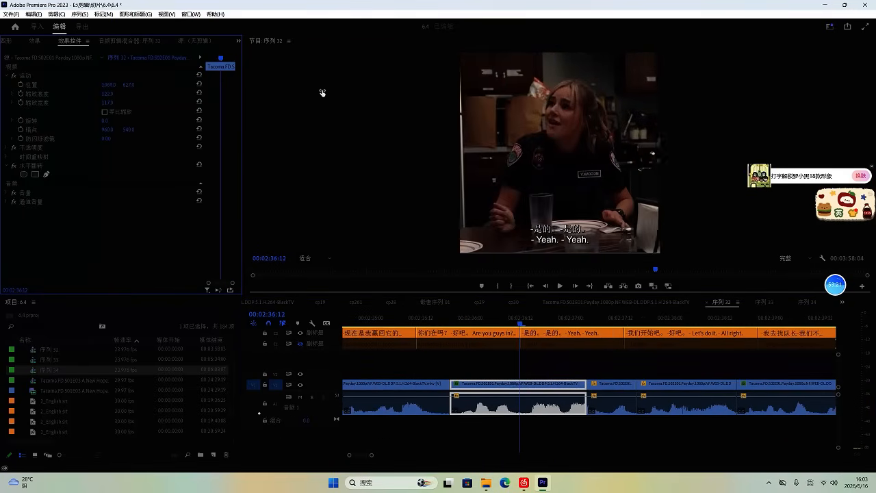
pyautogui.press('space')
# Step: Set the horizontal position of the "Let's do it" shot to 957 to centre the captain in the white shirt
pyautogui.scroll(-2, 545, 352)
pyautogui.scroll(5, 563, 358)
pyautogui.press('d')
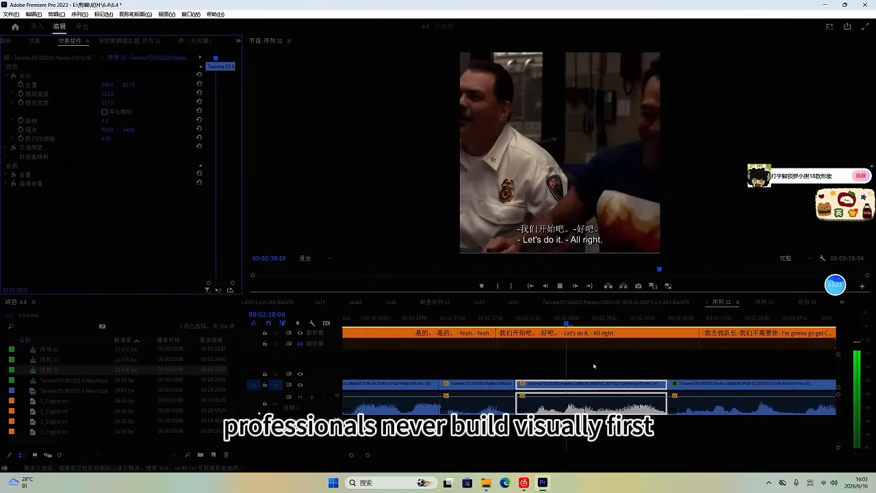
pyautogui.scroll(-3, 595, 366)
pyautogui.scroll(-1, 596, 366)
pyautogui.press('space')
pyautogui.click(469, 325)
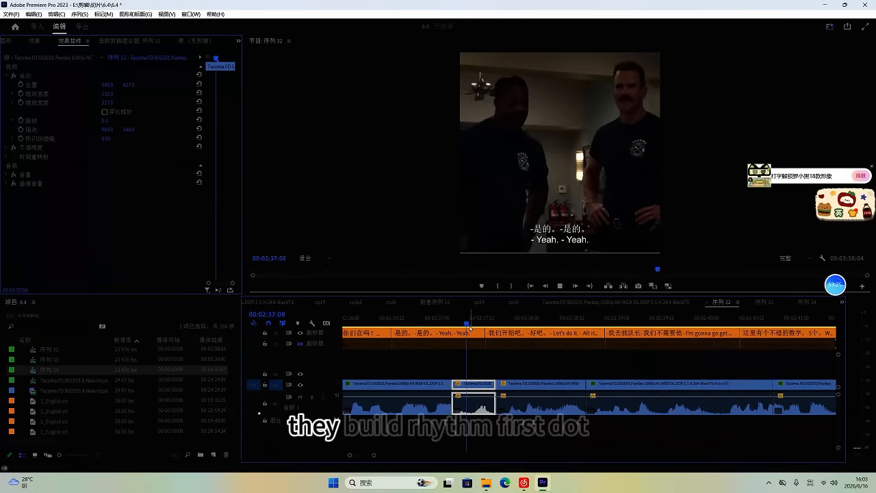
pyautogui.scroll(2, 490, 355)
pyautogui.press('space')
pyautogui.moveTo(107, 85); pyautogui.dragTo(309, 92)
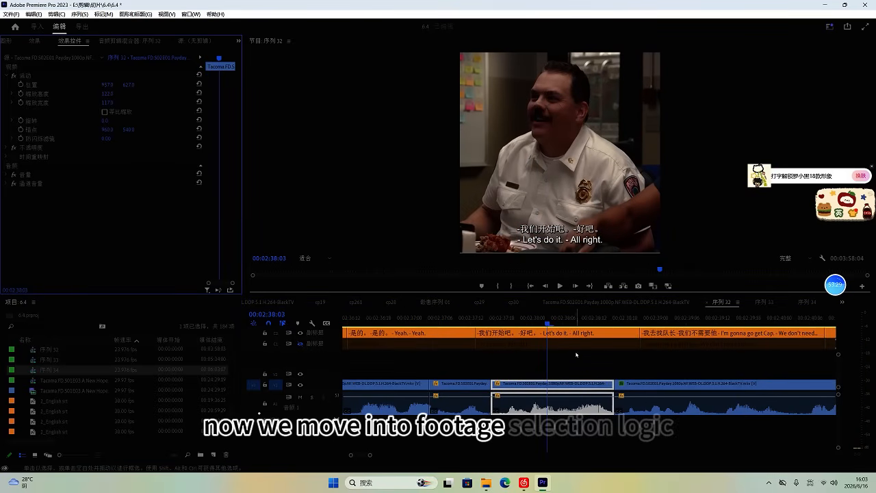
pyautogui.scroll(1, 617, 381)
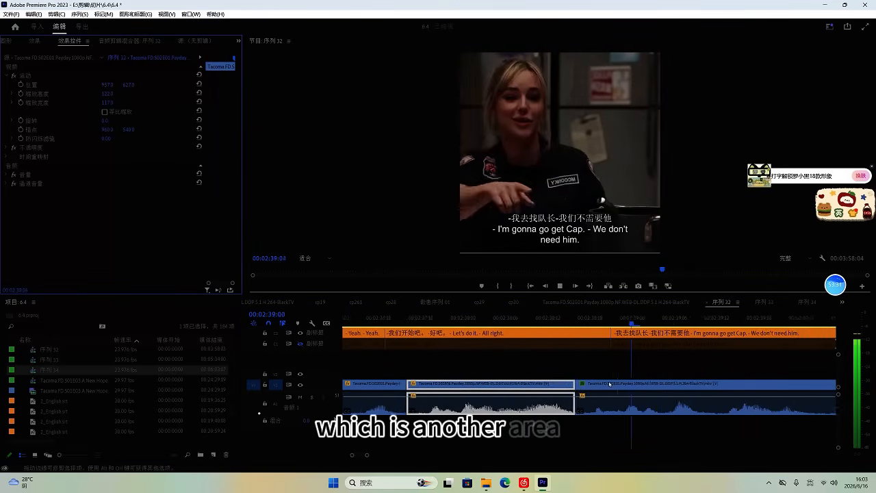
# Step: Set the horizontal position of the flipped "I'm gonna go get Cap" shot to about 755 to centre the woman
pyautogui.scroll(-3, 603, 367)
pyautogui.click(599, 384)
pyautogui.press('space')
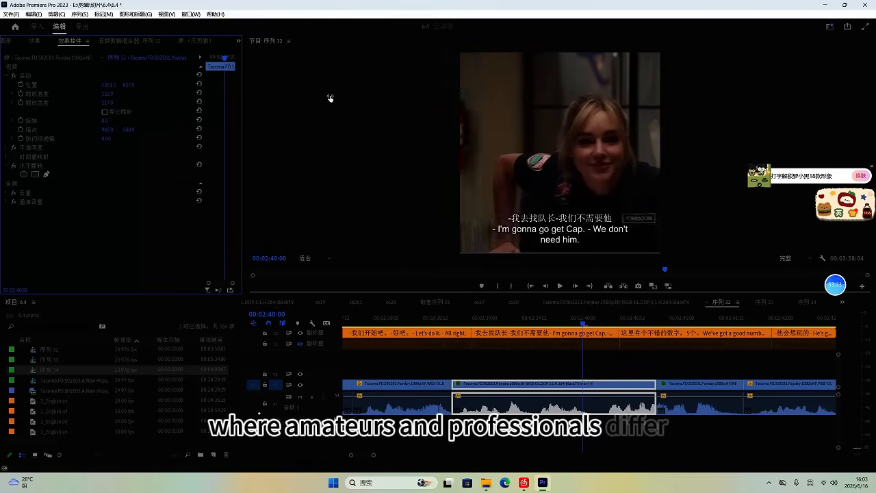
pyautogui.press('space')
pyautogui.scroll(3, 596, 376)
pyautogui.scroll(-3, 595, 381)
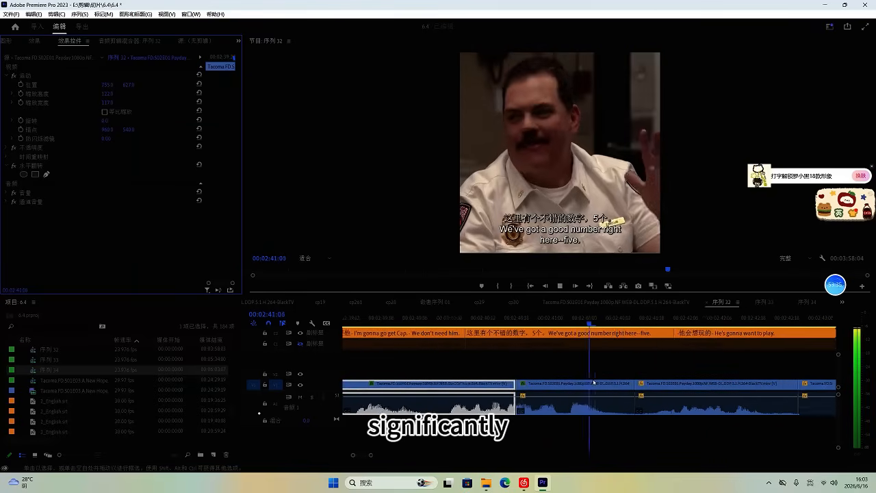
# Step: Replay the shots from "Let's do it" through "He's gonna want to play" and examine how the dialogue flows
pyautogui.click(594, 382)
pyautogui.scroll(-3, 594, 383)
pyautogui.press('space')
pyautogui.click(442, 320)
pyautogui.press('space')
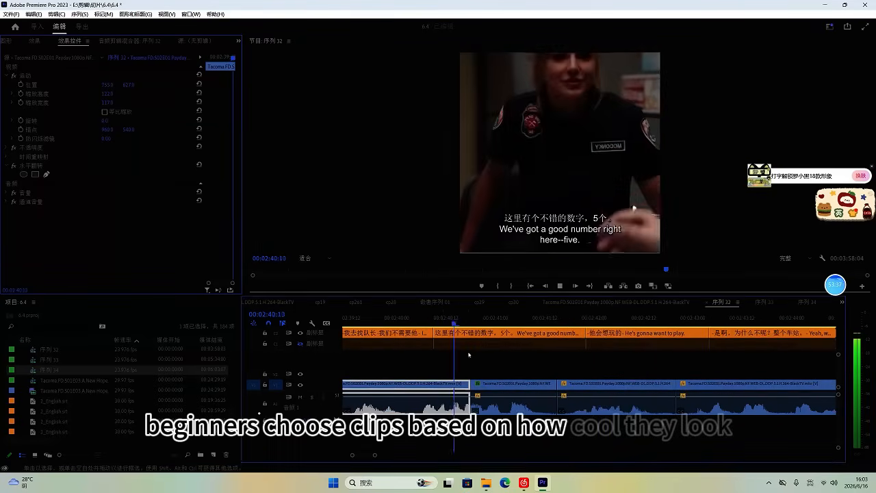
pyautogui.scroll(2, 471, 355)
pyautogui.scroll(-3, 373, 312)
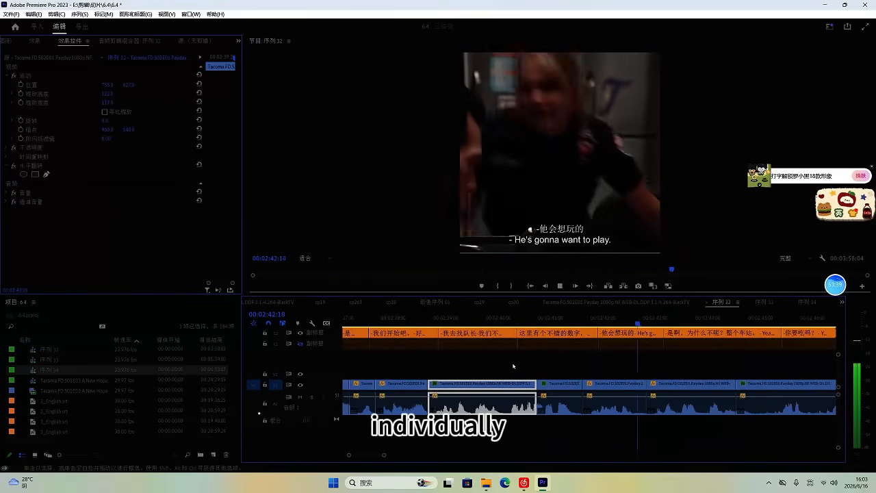
pyautogui.press('space')
pyautogui.click(373, 315)
pyautogui.press('space')
pyautogui.scroll(3, 405, 350)
pyautogui.press('space')
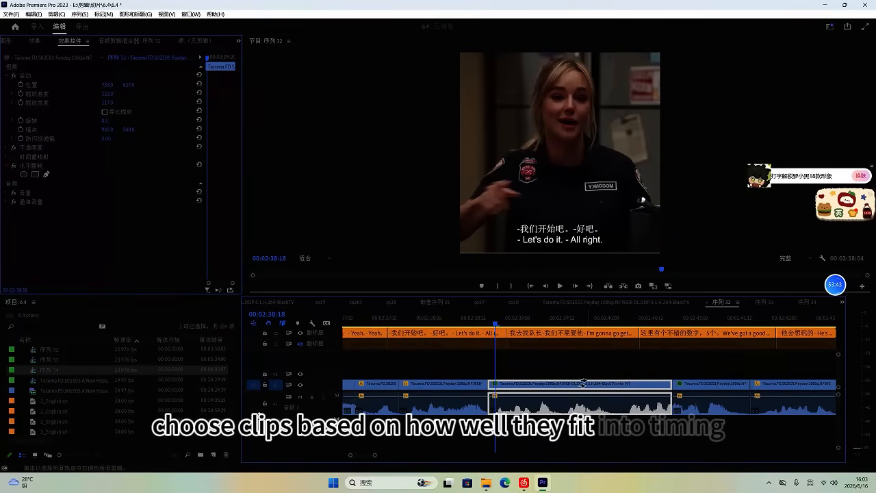
# Step: Shift all clips and subtitles from the "I'm gonna go get Cap" shot onward slightly later, leaving a gap after "Let's do it"
pyautogui.moveTo(584, 383); pyautogui.dragTo(625, 384)
pyautogui.press('space')
pyautogui.scroll(-3, 619, 373)
pyautogui.scroll(-1, 610, 366)
pyautogui.press('space')
pyautogui.press('v')
pyautogui.click(577, 360)
# Step: Delete the block of clips and subtitles from "I'm gonna go get Cap" past "You gonna eat that?" and close the gap
pyautogui.press('space')
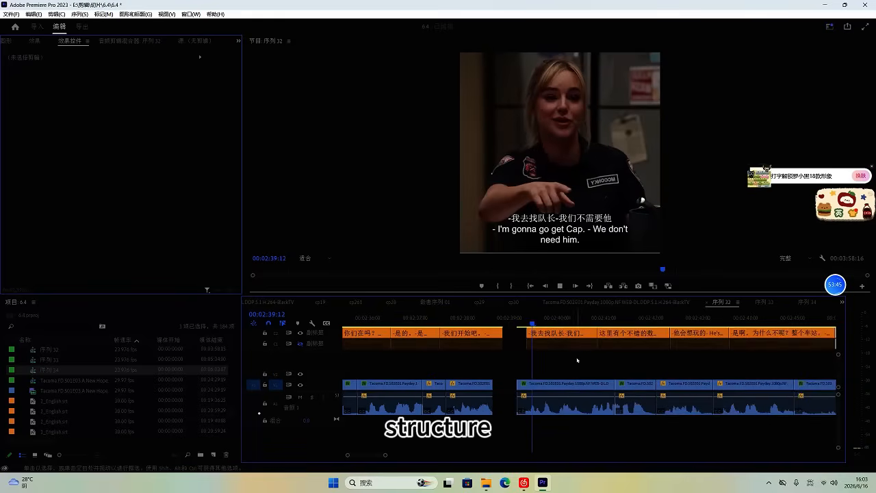
pyautogui.scroll(1, 577, 360)
pyautogui.scroll(-3, 583, 368)
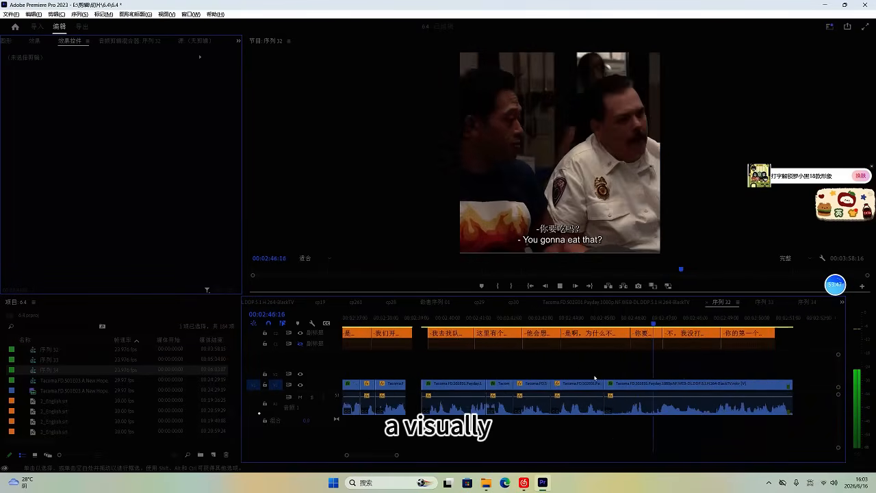
pyautogui.scroll(-3, 595, 378)
pyautogui.press('space')
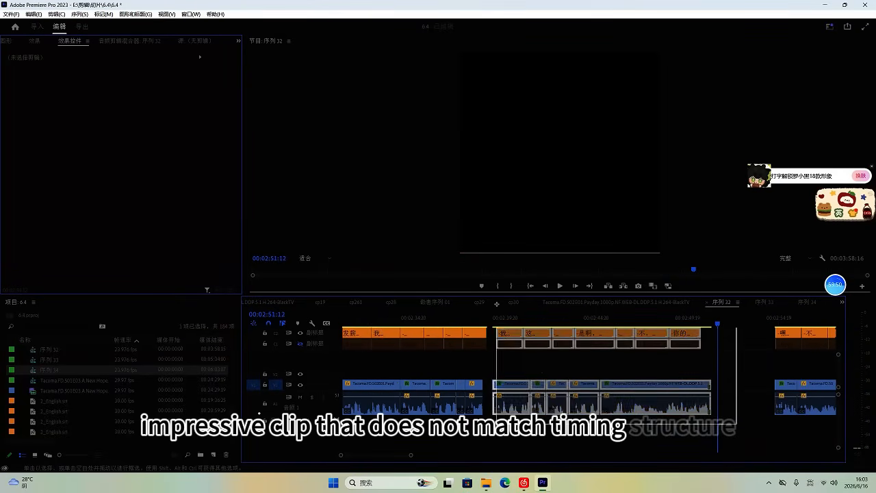
pyautogui.press('Delete')
pyautogui.click(519, 390)
pyautogui.press('Delete')
# Step: Apply the default video and audio transitions at the cut between "Let's do it" and "Hey, we're about to start a game of poker"
pyautogui.click(468, 320)
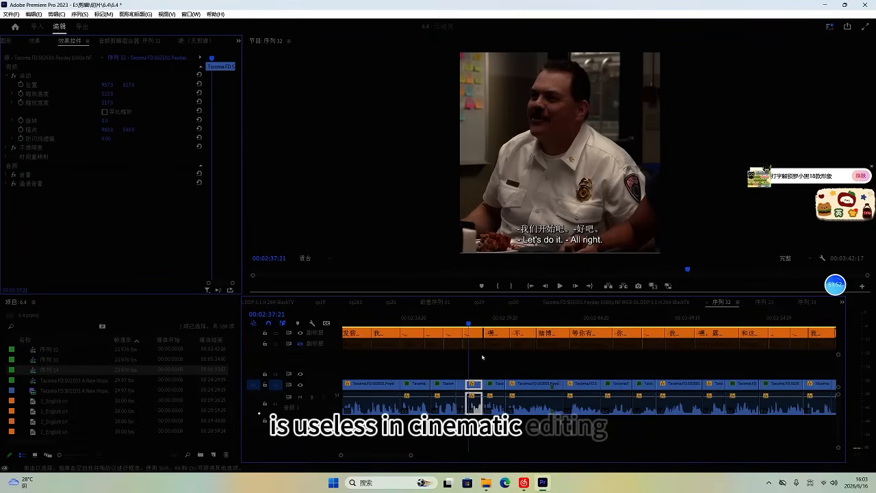
pyautogui.scroll(2, 489, 366)
pyautogui.press('space')
pyautogui.scroll(5, 490, 368)
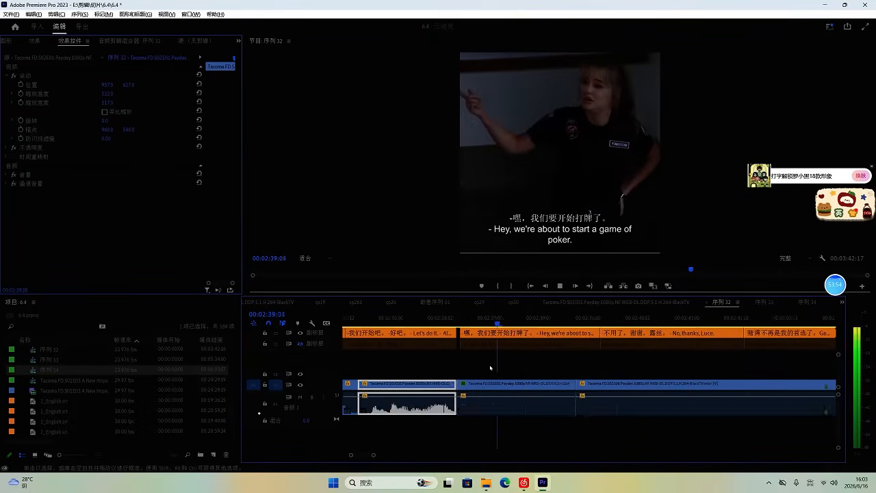
pyautogui.press('space')
pyautogui.click(428, 369)
pyautogui.click(429, 385)
pyautogui.hotkey('shift', 'd')
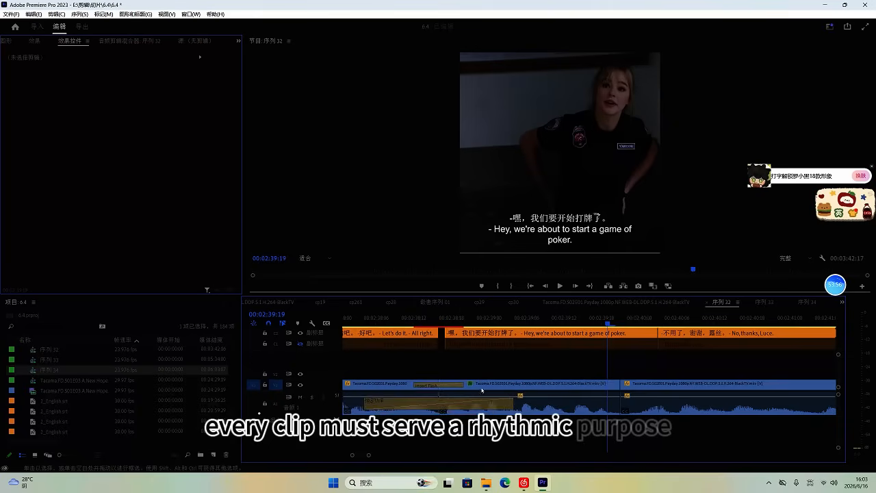
# Step: Shorten the end of the audio crossfade at the new scene change and replay the transition
pyautogui.moveTo(509, 403); pyautogui.dragTo(473, 404)
pyautogui.click(393, 320)
pyautogui.press('space')
pyautogui.scroll(1, 422, 353)
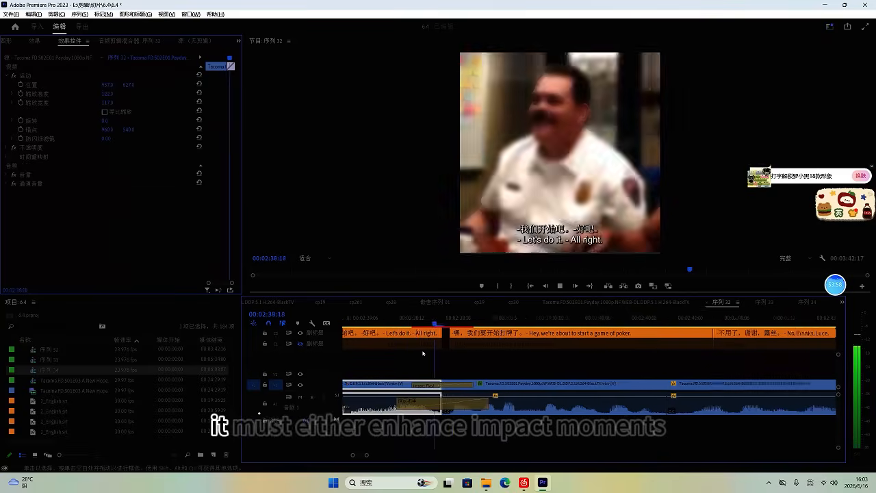
# Step: Play through the scene change and ripple-trim the opening frame of the "No, thanks, Luce" shot
pyautogui.scroll(-2, 423, 353)
pyautogui.press('space')
pyautogui.press('space')
pyautogui.scroll(2, 544, 365)
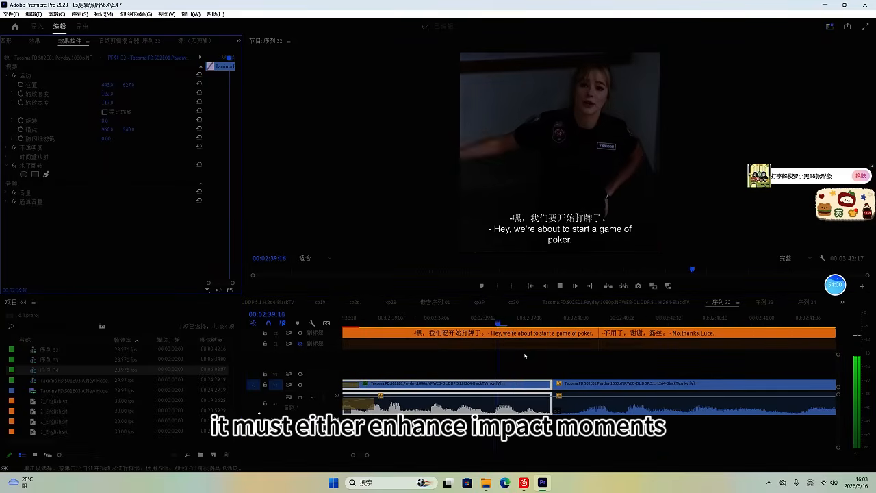
pyautogui.press('space')
pyautogui.click(488, 319)
pyautogui.press('q')
pyautogui.press('space')
# Step: Delete the leftover "Hey" subtitle pieces over the "No, thanks, Luce" shot and move that shot's own subtitles earlier
pyautogui.scroll(-1, 485, 366)
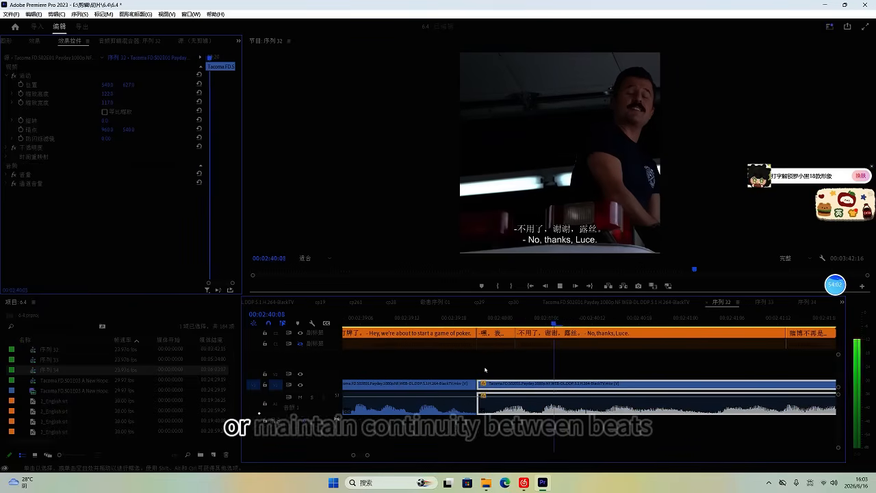
pyautogui.press('space')
pyautogui.moveTo(504, 373); pyautogui.dragTo(494, 339)
pyautogui.press('Delete')
pyautogui.moveTo(680, 366); pyautogui.dragTo(587, 345)
# Step: Shift the horizontal position of the "No, thanks, Luce" shot so the man sits nearer the frame's centre
pyautogui.press('space')
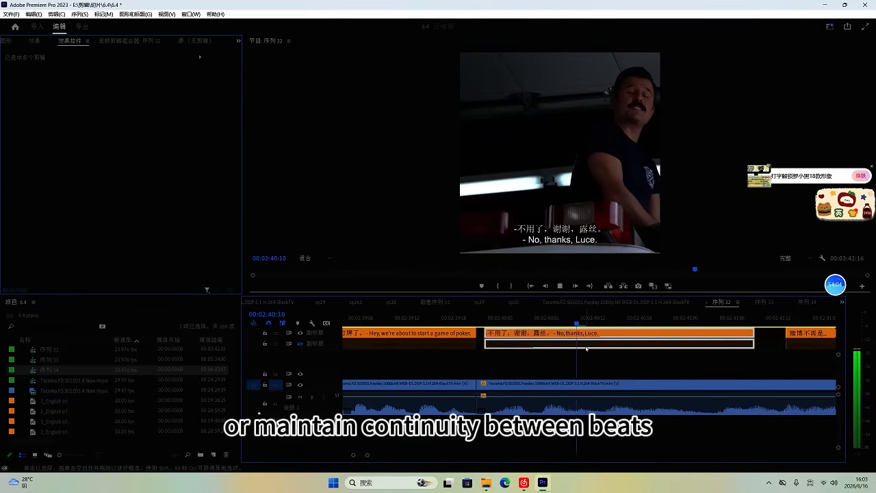
pyautogui.scroll(-1, 586, 346)
pyautogui.press('space')
pyautogui.press('space')
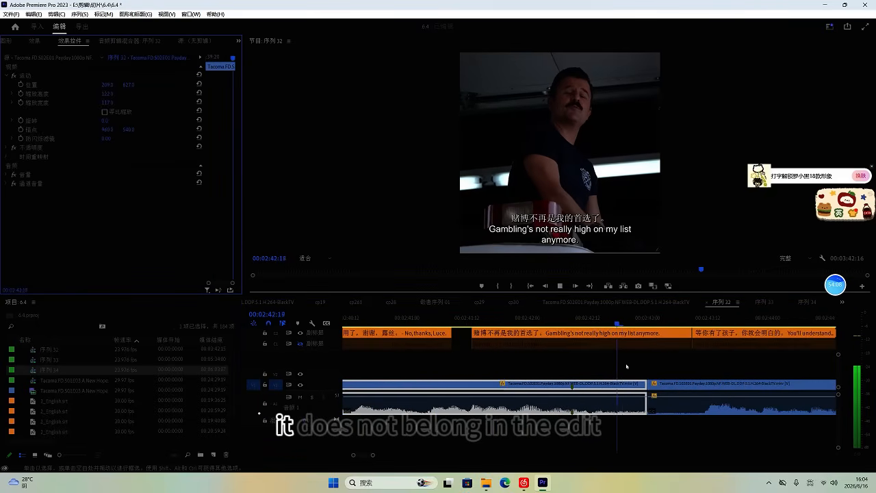
# Step: Ripple-trim the opening frames of the "You'll understand one day when you have kids" shot
pyautogui.click(693, 321)
pyautogui.press('q')
pyautogui.press('space')
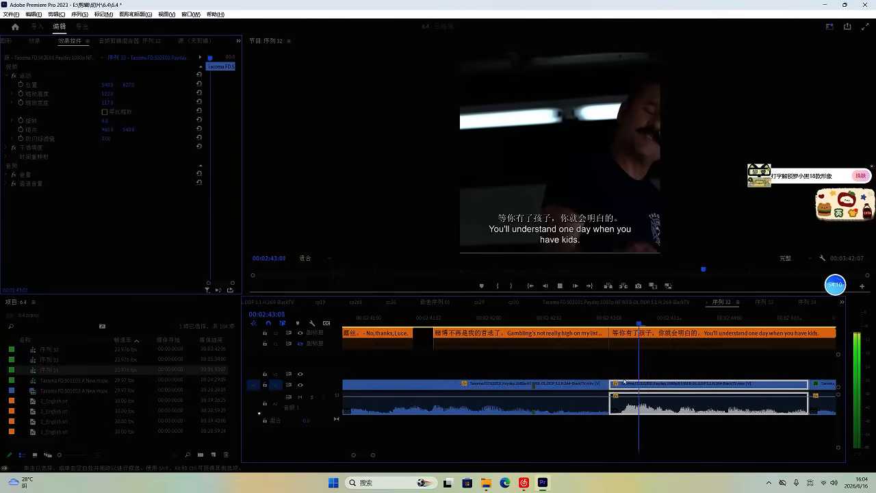
# Step: Shift the horizontal position of the "You'll understand one day" shot to centre the man, and replay it
pyautogui.press('space')
pyautogui.press('space')
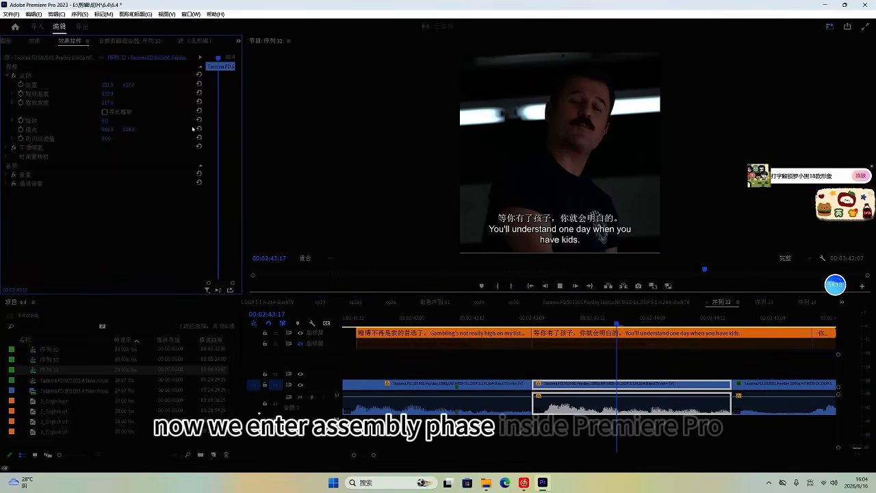
pyautogui.press('=')
pyautogui.press('-')
pyautogui.press('-')
pyautogui.press('=')
pyautogui.press('space')
pyautogui.click(588, 385)
pyautogui.press('space')
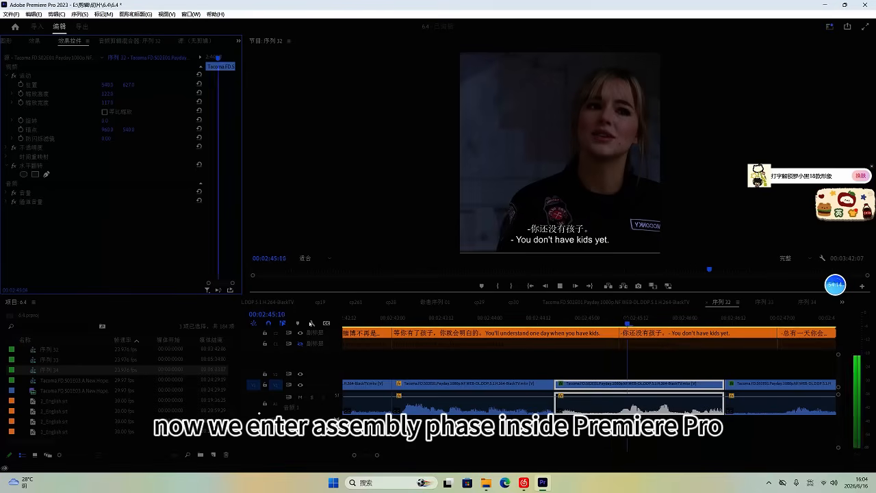
# Step: Shift the horizontal position of the "You don't have kids yet" shot to centre the woman
pyautogui.press('space')
pyautogui.moveTo(107, 85); pyautogui.dragTo(5, 95)
pyautogui.press('space')
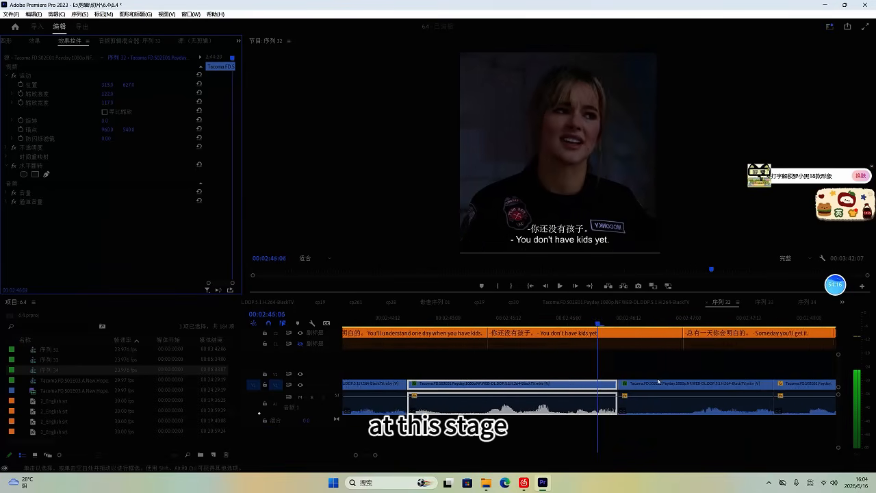
pyautogui.press('space')
pyautogui.press('=')
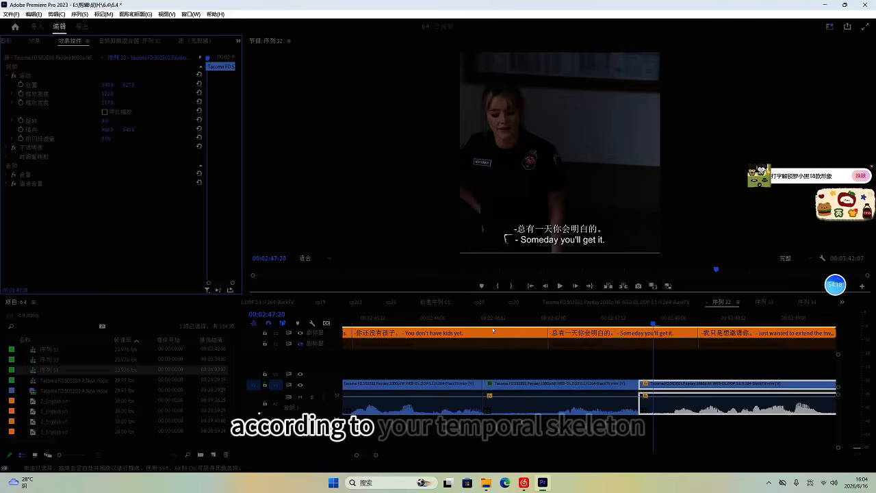
# Step: Ripple-trim the start of the man's shot after "You don't have kids yet" and delete the leftover subtitle pieces over it
pyautogui.click(451, 318)
pyautogui.press('space')
pyautogui.press('space')
pyautogui.click(527, 319)
pyautogui.press('q')
pyautogui.press('space')
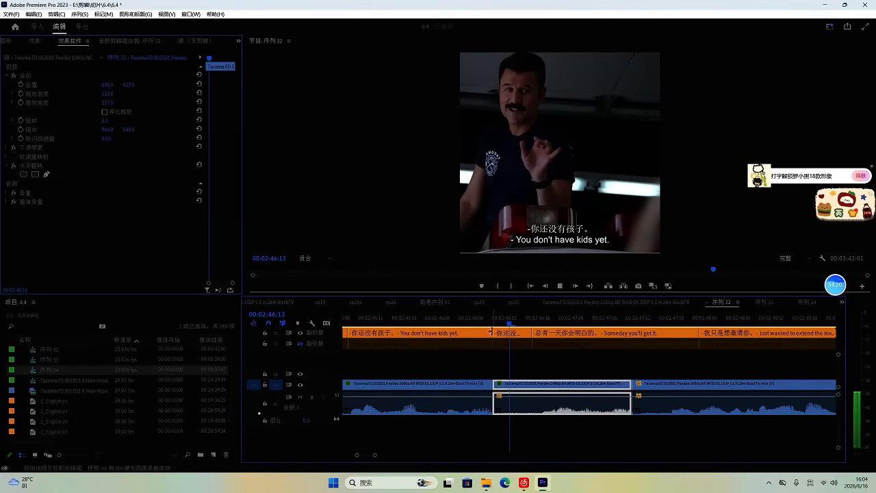
pyautogui.moveTo(509, 345); pyautogui.dragTo(508, 334)
pyautogui.press('Delete')
# Step: Replay the cut and set the horizontal position of the man's "Someday you'll get it" shot to 774
pyautogui.click(460, 319)
pyautogui.press('space')
pyautogui.scroll(1, 519, 366)
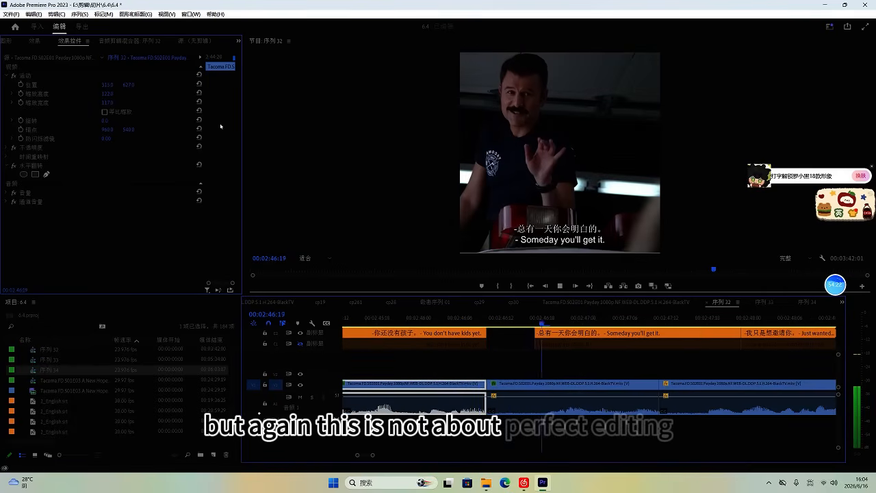
pyautogui.moveTo(108, 86); pyautogui.dragTo(217, 98)
pyautogui.press('space')
pyautogui.scroll(1, 691, 369)
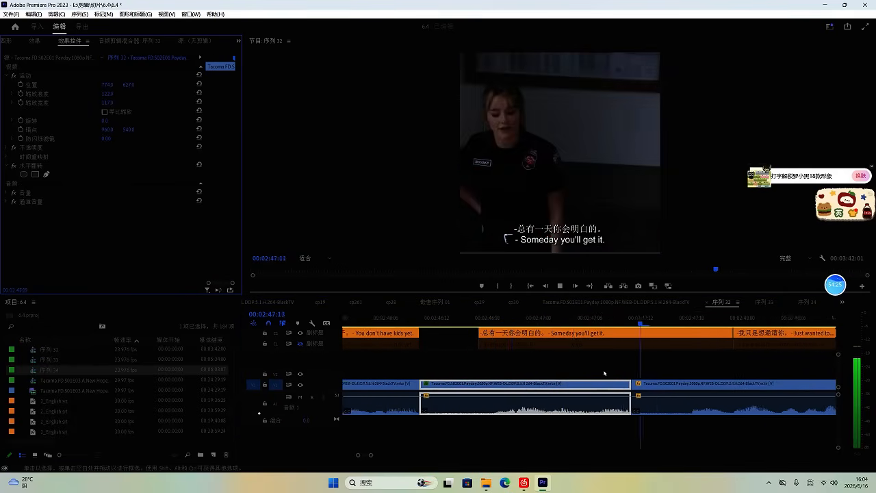
# Step: Ripple-trim the start of the "Just wanted to extend the invite" shot and delete the leftover "Someday" subtitle pieces over it
pyautogui.press('space')
pyautogui.click(589, 319)
pyautogui.press('q')
pyautogui.scroll(-1, 557, 363)
pyautogui.press('space')
pyautogui.press('space')
pyautogui.moveTo(549, 368); pyautogui.dragTo(535, 338)
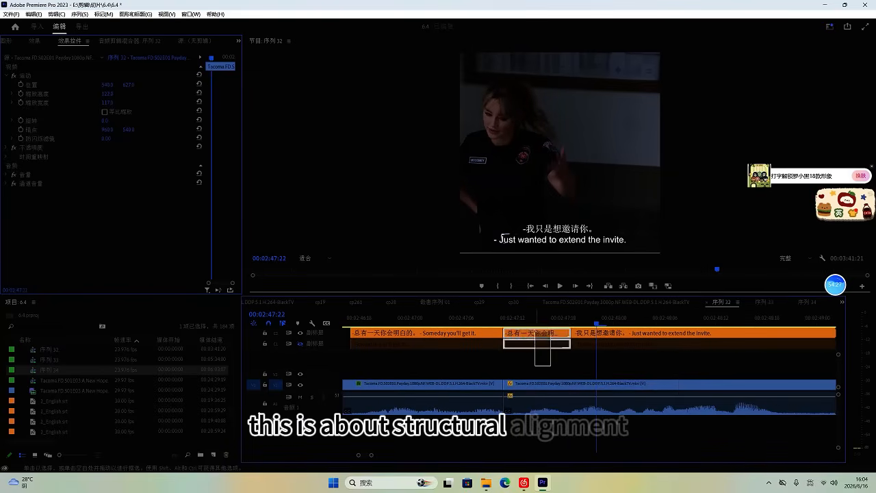
pyautogui.press('Delete')
# Step: Replay the cut and move the "Just wanted to extend the invite" subtitle slightly earlier
pyautogui.click(461, 319)
pyautogui.press('space')
pyautogui.scroll(-1, 553, 363)
pyautogui.press('space')
pyautogui.moveTo(606, 334); pyautogui.dragTo(569, 347)
# Step: Set the horizontal position of the "Just wanted to extend the invite" shot to 833 to centre the woman
pyautogui.click(515, 320)
pyautogui.press('space')
pyautogui.scroll(-1, 548, 371)
pyautogui.press('space')
pyautogui.moveTo(108, 86)
pyautogui.mouseDown()
pyautogui.moveTo(149, 85)
pyautogui.moveTo(118, 89)
pyautogui.mouseUp()
pyautogui.press('space')
# Step: Split the shot near the end of "Just wanted to extend the invite" and ripple-trim frames on both sides of the cut
pyautogui.scroll(2, 532, 363)
pyautogui.press('space')
pyautogui.hotkey('ctrl', 'k')
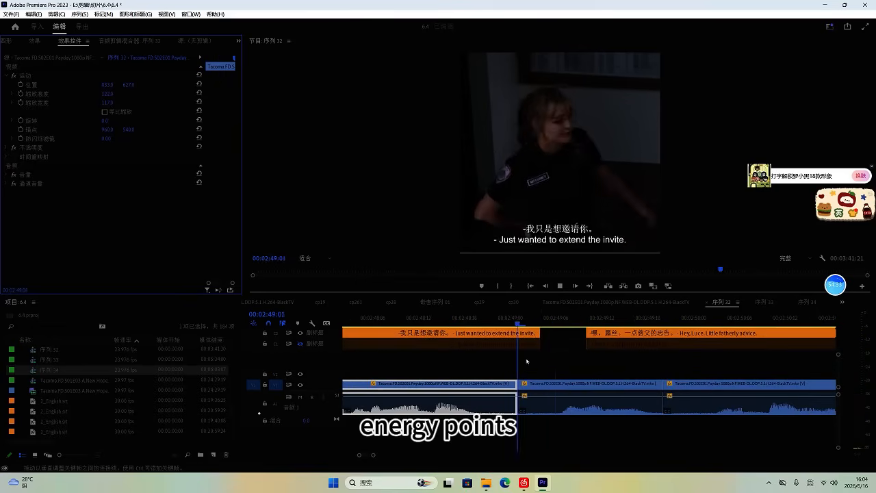
pyautogui.click(547, 320)
pyautogui.press('q')
pyautogui.moveTo(472, 322); pyautogui.dragTo(494, 323)
pyautogui.press('w')
# Step: Unlink both pieces' video and audio, delete the second piece's video, and extend the first piece's video over the gap
pyautogui.moveTo(485, 368); pyautogui.dragTo(521, 401)
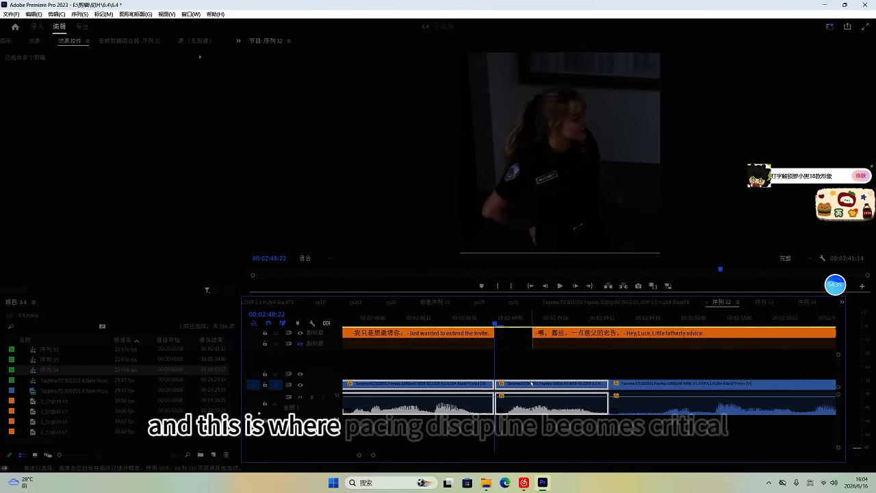
pyautogui.rightClick(531, 402)
pyautogui.click(563, 205)
pyautogui.click(519, 364)
pyautogui.click(513, 385)
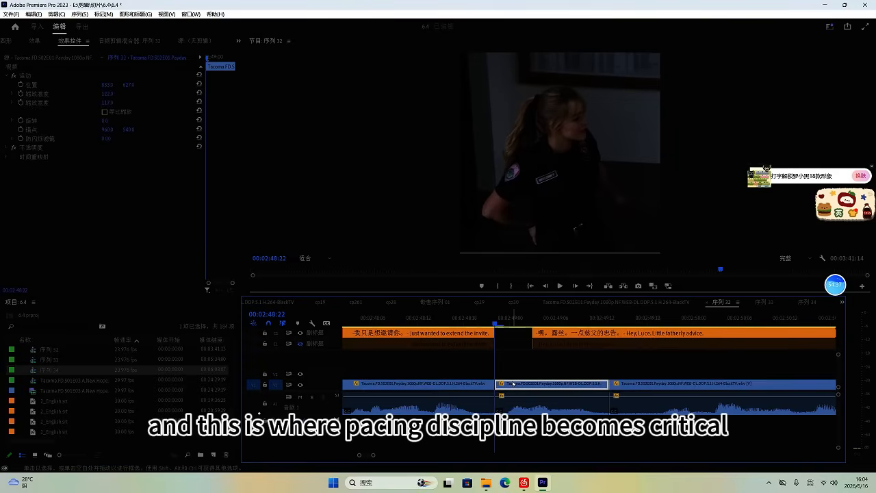
pyautogui.press('Delete')
pyautogui.moveTo(493, 383); pyautogui.dragTo(736, 380)
# Step: Replay the joined shot and shift the "Hey, Luce. Little fatherly advice" shot horizontally to centre the man
pyautogui.click(482, 321)
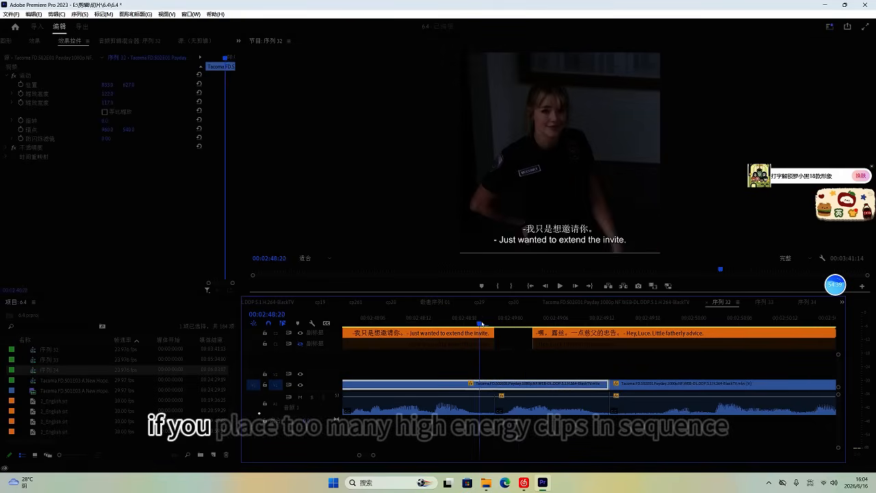
pyautogui.press('space')
pyautogui.scroll(-2, 502, 359)
pyautogui.press('space')
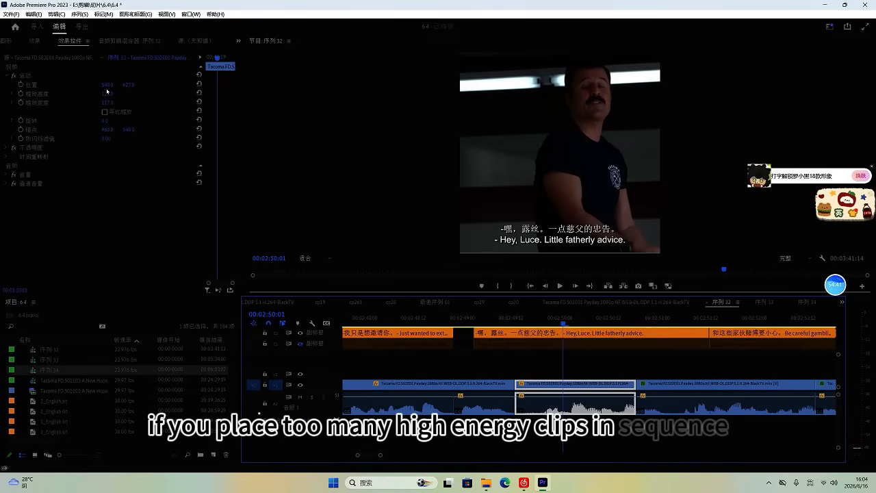
pyautogui.moveTo(110, 85); pyautogui.dragTo(62, 84)
pyautogui.press('space')
pyautogui.scroll(1, 567, 377)
pyautogui.scroll(-1, 627, 384)
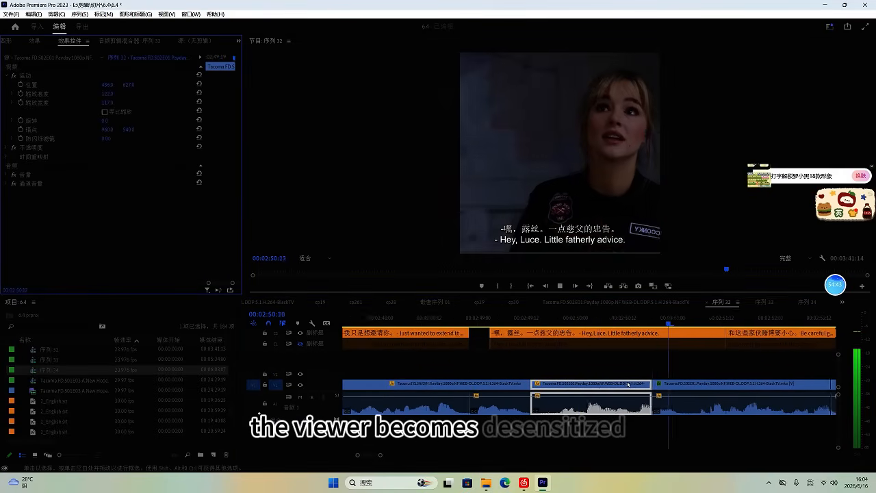
pyautogui.press('space')
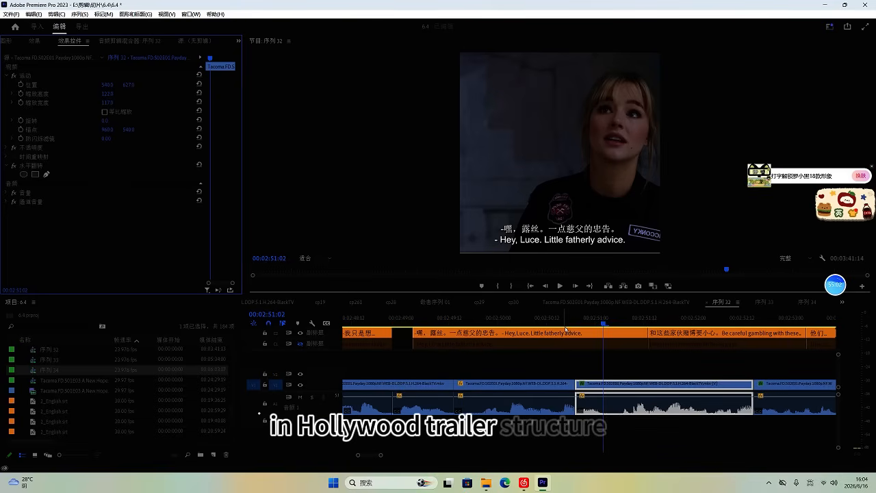
# Step: Replay from the end of the "fatherly advice" shot and set the man's "They can be pretty cutthroat" shot to horizontal position 783
pyautogui.click(571, 317)
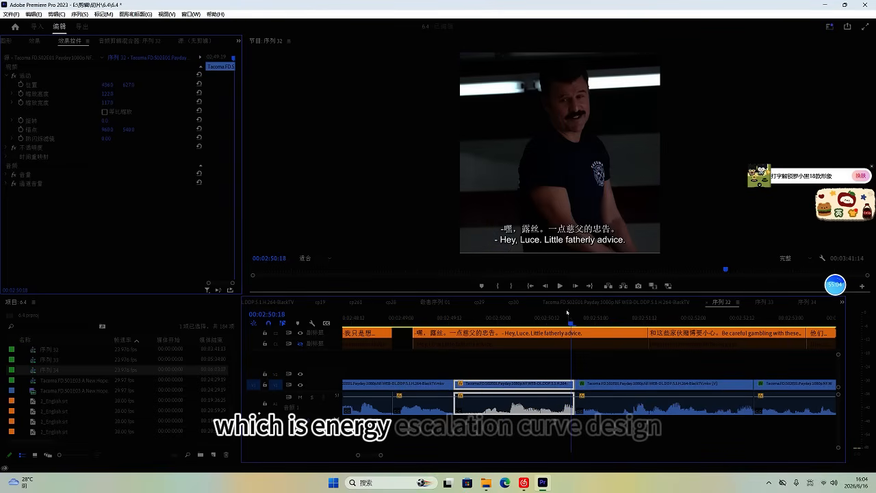
pyautogui.press('space')
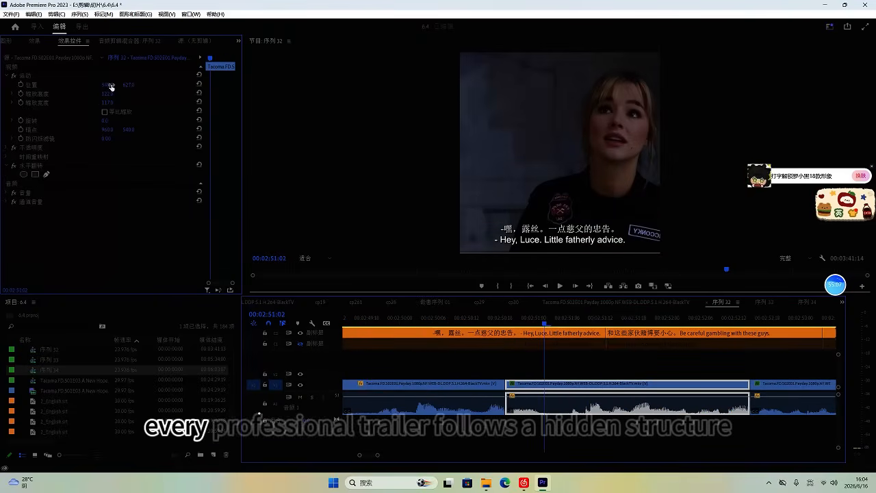
pyautogui.press('space')
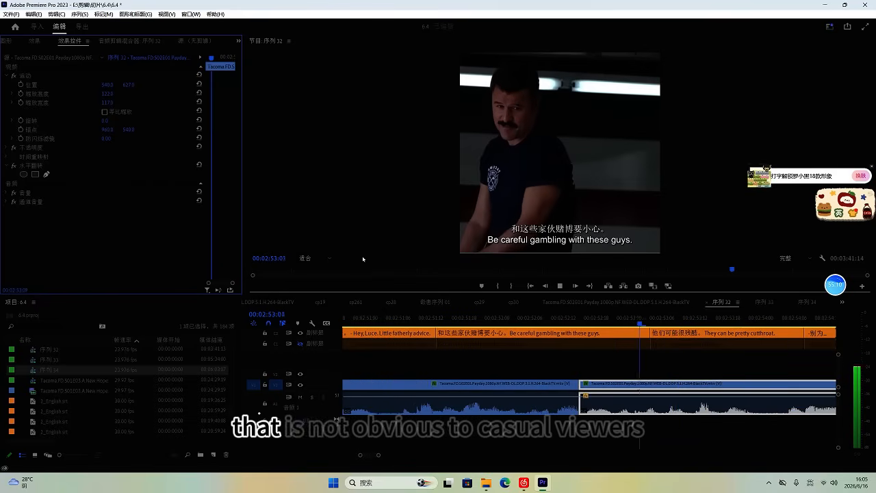
pyautogui.press('space')
pyautogui.moveTo(223, 96); pyautogui.dragTo(228, 96)
pyautogui.press('space')
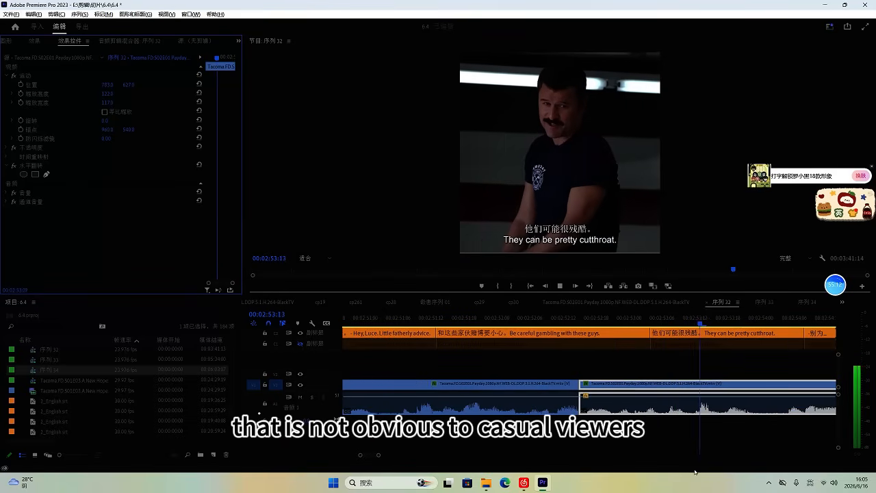
# Step: Set the horizontal position of the "I'm gonna fleece all of them" shot to 852 and save the project
pyautogui.scroll(3, 753, 397)
pyautogui.scroll(-5, 745, 374)
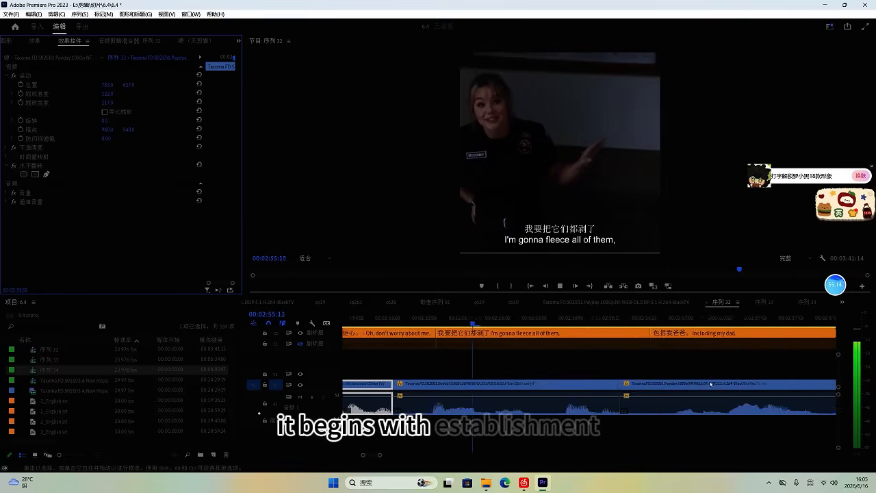
pyautogui.press('space')
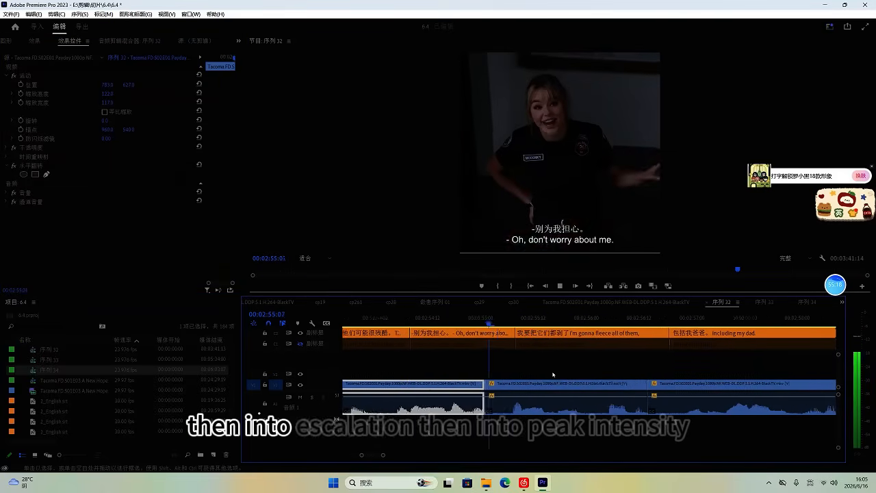
pyautogui.press('space')
pyautogui.scroll(1, 553, 375)
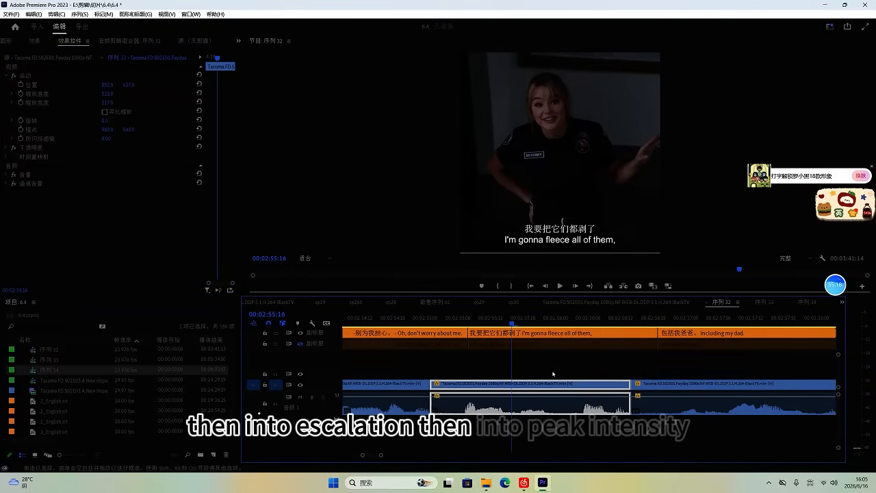
pyautogui.hotkey('ctrl', 's')
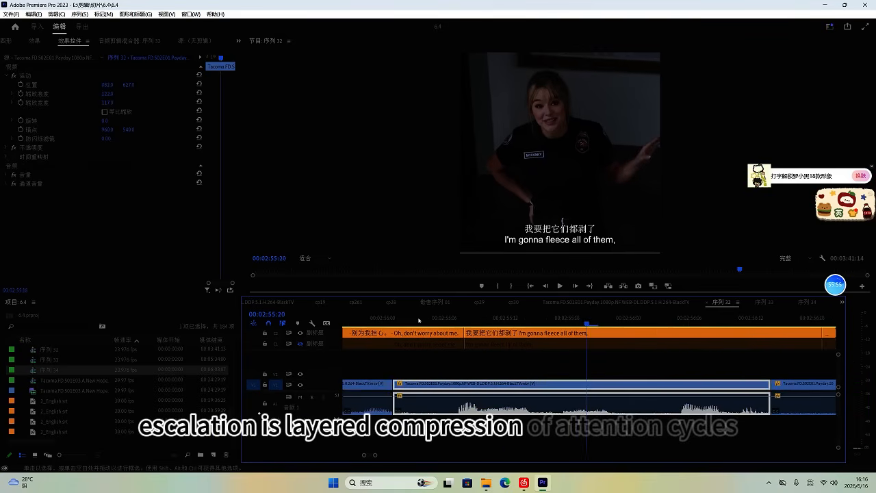
# Step: Replay the "I'm gonna fleece all of them" shot and ripple-trim the opening frames of the "including my dad" shot
pyautogui.click(420, 321)
pyautogui.press('space')
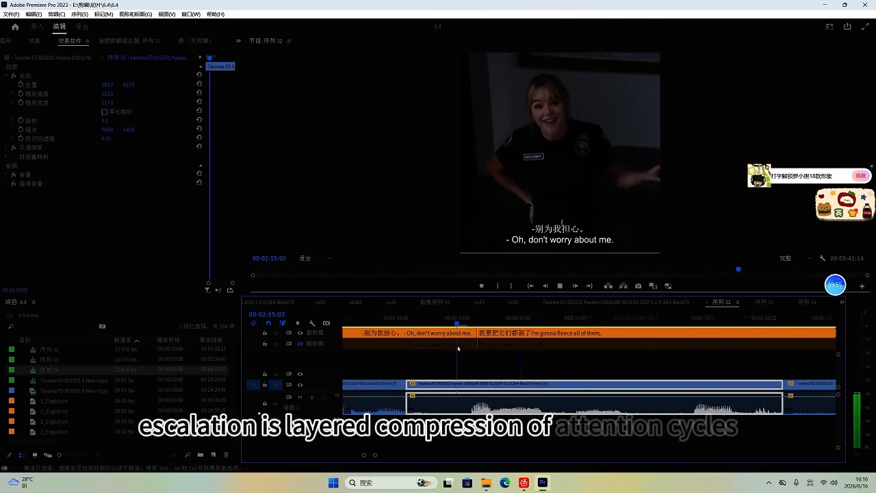
pyautogui.scroll(-1, 484, 349)
pyautogui.scroll(-2, 591, 363)
pyautogui.press('space')
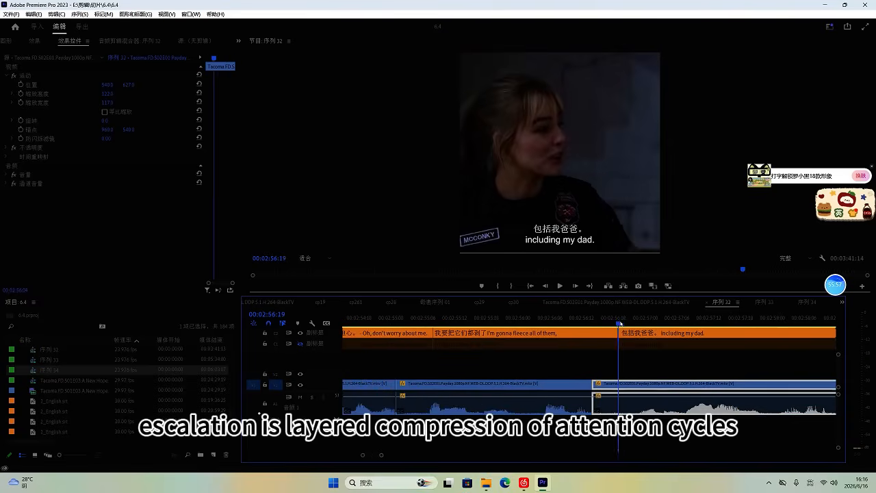
pyautogui.press('q')
# Step: Set the horizontal position of the "including my dad" shot to 733 and save the project
pyautogui.press('space')
pyautogui.scroll(-3, 616, 359)
pyautogui.press('space')
pyautogui.moveTo(112, 88); pyautogui.dragTo(115, 85)
pyautogui.hotkey('ctrl', 's')
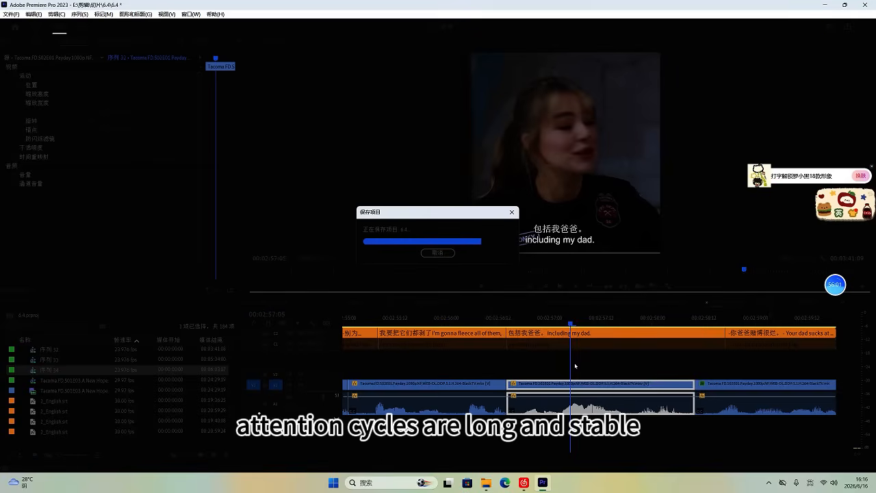
# Step: Ripple-trim the start of the "Your dad sucks at gambling" shot and delete the leftover "including my dad" subtitle pieces over it
pyautogui.click(543, 321)
pyautogui.press('space')
pyautogui.scroll(3, 602, 382)
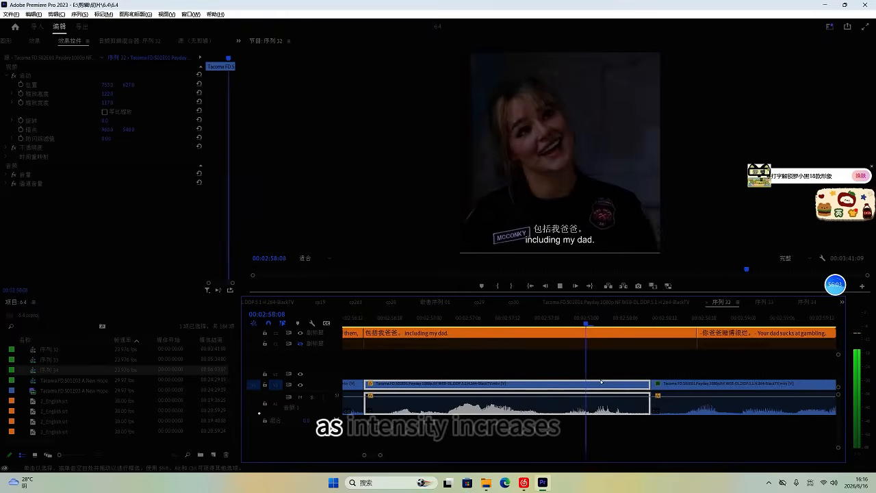
pyautogui.press('space')
pyautogui.click(581, 320)
pyautogui.press('q')
pyautogui.press('space')
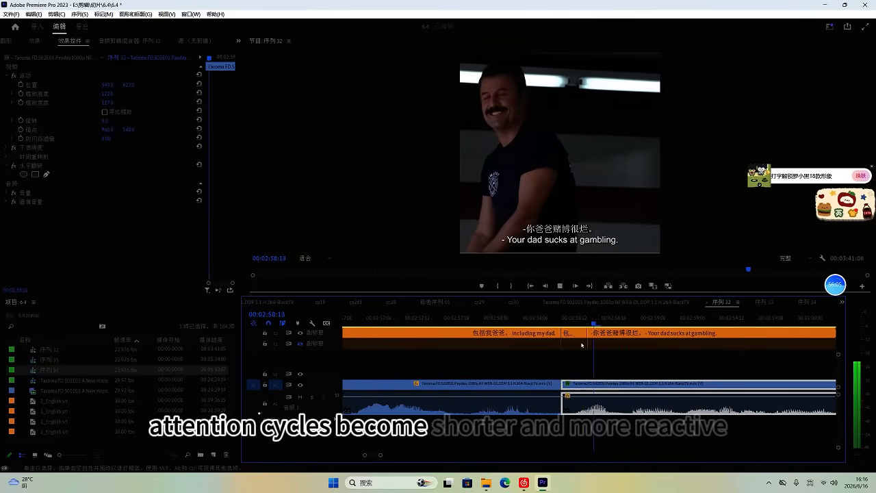
pyautogui.press('space')
pyautogui.moveTo(576, 359); pyautogui.dragTo(572, 334)
pyautogui.press('Delete')
# Step: Replay the cut and shift the "Your dad sucks at gambling" shot horizontally to centre the man
pyautogui.click(522, 320)
pyautogui.press('space')
pyautogui.scroll(-3, 541, 365)
pyautogui.press('space')
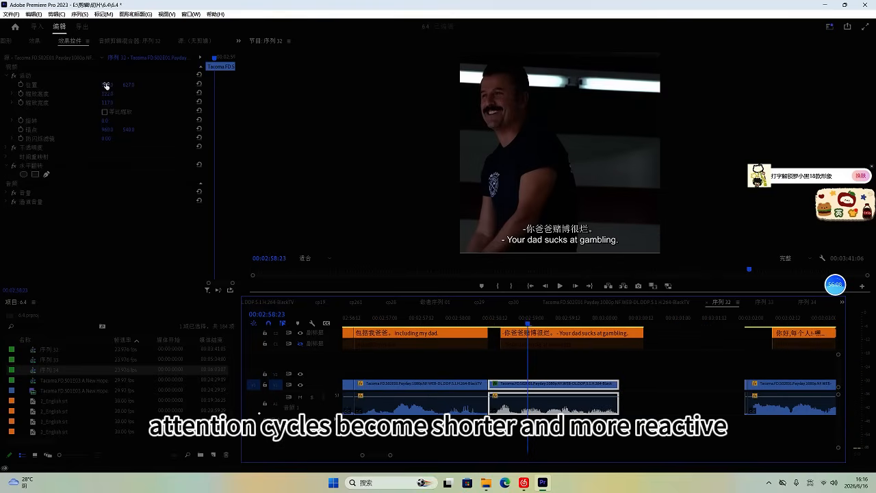
pyautogui.moveTo(109, 85); pyautogui.dragTo(202, 96)
pyautogui.press('space')
pyautogui.scroll(3, 524, 335)
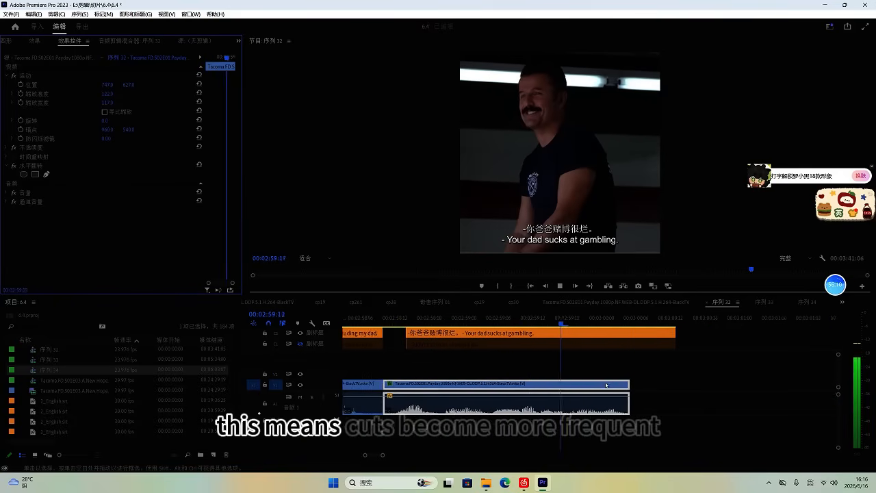
# Step: Replay the "Your dad sucks at gambling" shot and ripple-trim its end just after the spoken line
pyautogui.scroll(-1, 609, 332)
pyautogui.press('space')
pyautogui.moveTo(588, 318)
pyautogui.mouseDown()
pyautogui.moveTo(579, 318)
pyautogui.moveTo(590, 321)
pyautogui.mouseUp()
pyautogui.press('w')
pyautogui.click(527, 322)
pyautogui.press('space')
pyautogui.scroll(1, 543, 332)
pyautogui.press('space')
pyautogui.press('Delete')
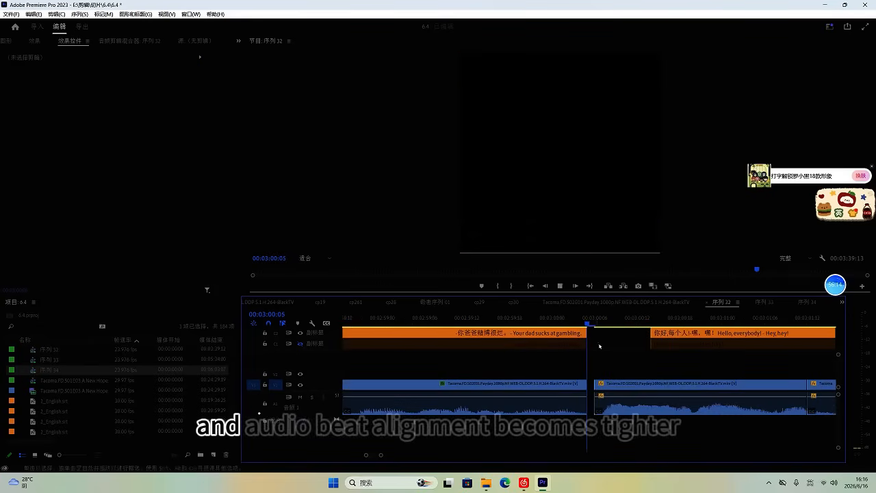
# Step: Replay the "Hello, everybody!" shot and close the small gap between it and the "Your dad sucks at gambling" shot
pyautogui.press('space')
pyautogui.scroll(1, 605, 353)
pyautogui.scroll(-2, 601, 356)
pyautogui.press('space')
pyautogui.click(563, 319)
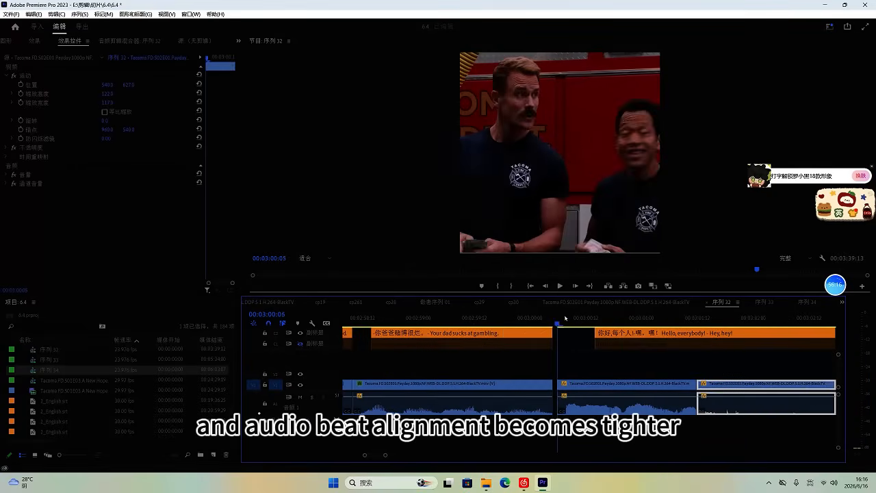
pyautogui.press('space')
pyautogui.scroll(1, 591, 350)
pyautogui.scroll(-2, 592, 351)
pyautogui.press('space')
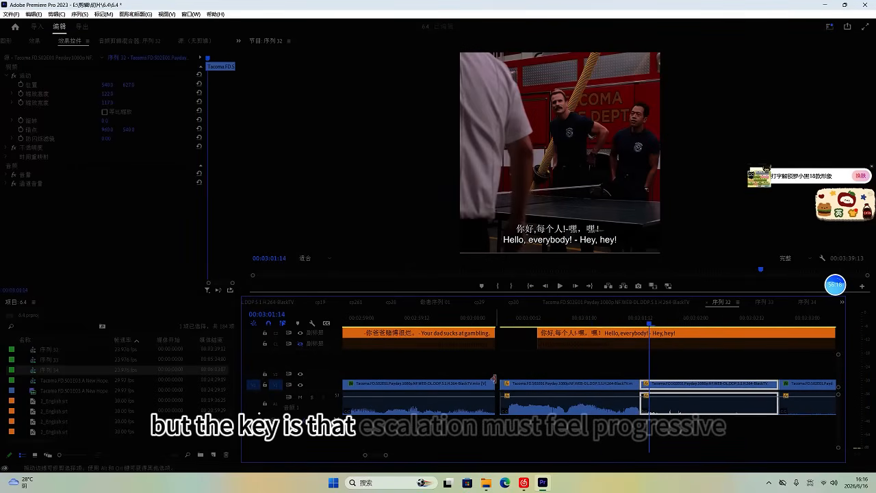
pyautogui.click(498, 384)
pyautogui.press('Delete')
# Step: Add default transitions with a shortened Constant Power audio fade between the "gambling" and "Hello, everybody!" shots and save the project
pyautogui.moveTo(495, 382); pyautogui.dragTo(513, 384)
pyautogui.hotkey('shift', 'd')
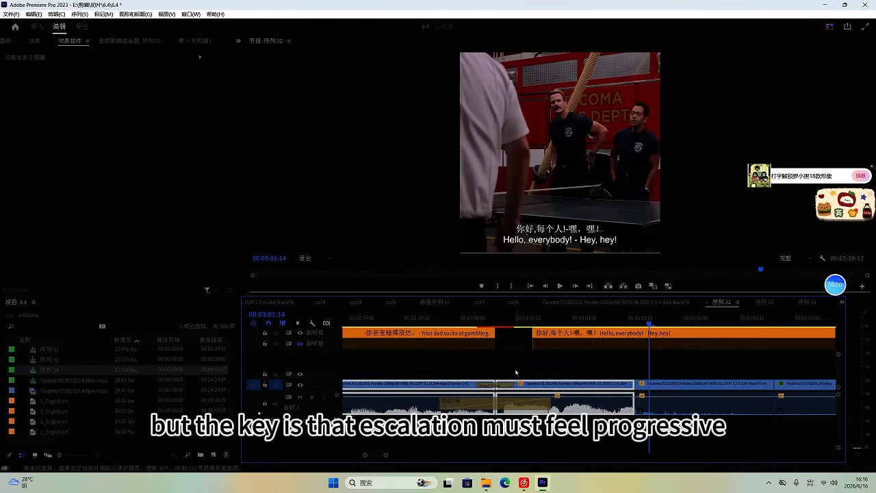
pyautogui.click(507, 403)
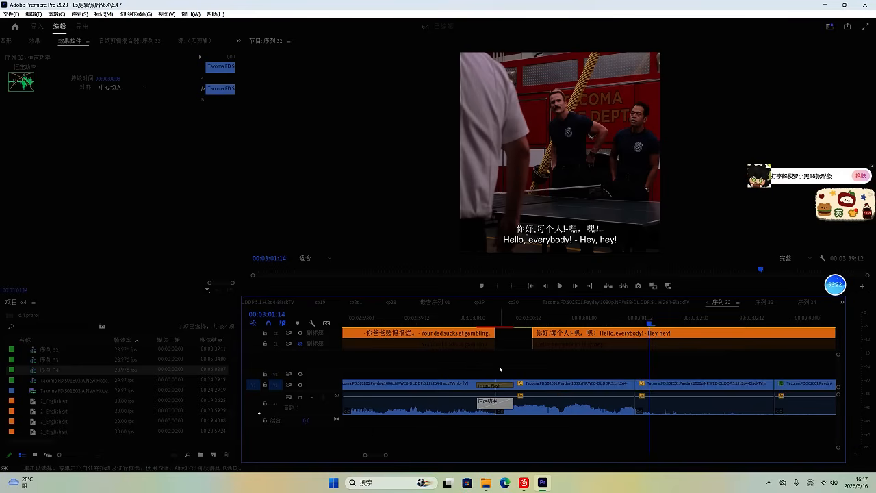
pyautogui.hotkey('ctrl', 's')
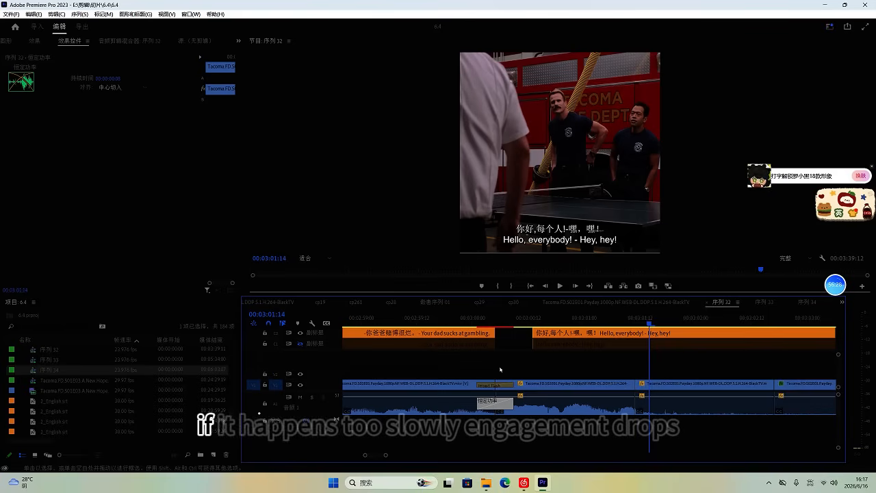
pyautogui.hotkey('ctrl', 's')
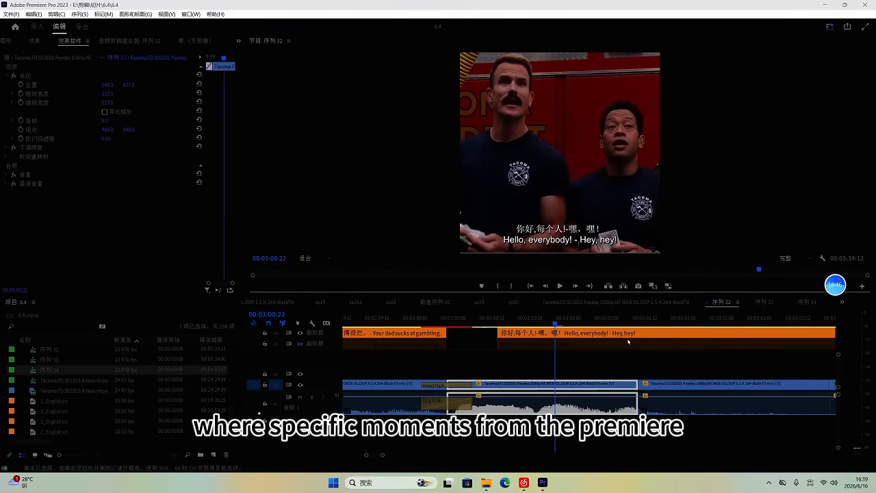
# Step: Replay from the "Hello, everybody!" shot onward and ripple-trim the silent start of the chief's "You guys playing a game?" shot
pyautogui.scroll(1, 623, 341)
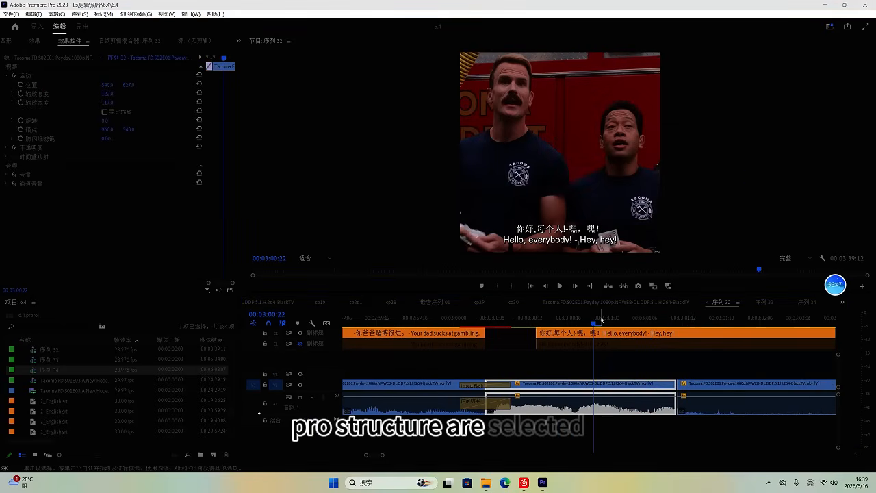
pyautogui.click(603, 319)
pyautogui.press('space')
pyautogui.press('=')
pyautogui.scroll(-3, 602, 349)
pyautogui.scroll(2, 599, 347)
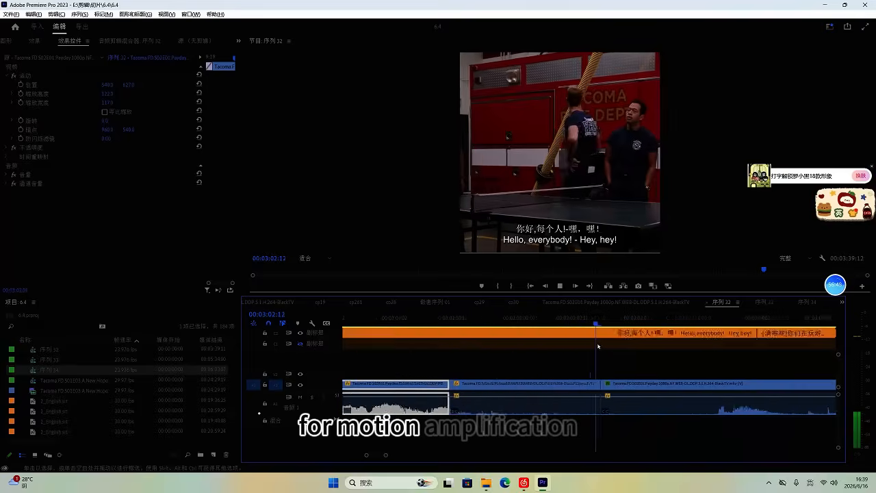
pyautogui.scroll(-3, 599, 346)
pyautogui.scroll(2, 597, 345)
pyautogui.scroll(-2, 597, 343)
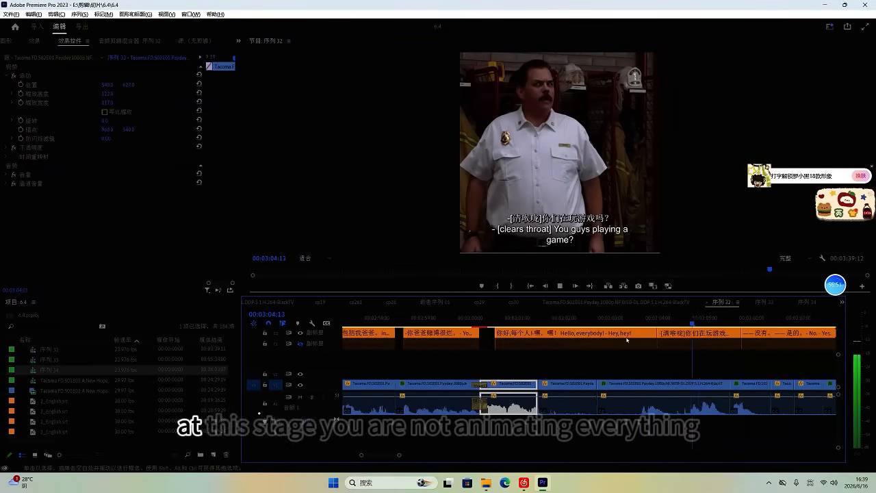
pyautogui.scroll(-2, 598, 341)
pyautogui.click(603, 322)
pyautogui.press('q')
pyautogui.press('space')
pyautogui.scroll(2, 515, 344)
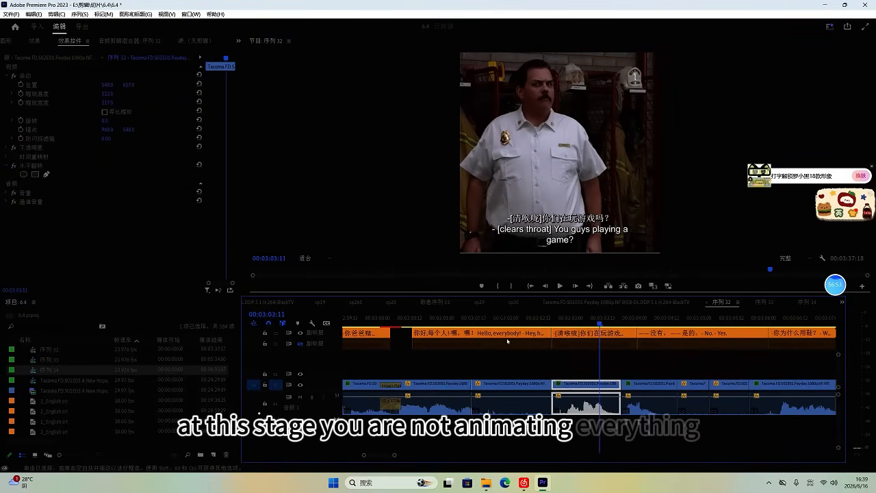
# Step: Ripple-delete the wide shot between the "Hello, everybody!" shot and the chief's "You guys playing a game?" shot, including its subtitle piece
pyautogui.moveTo(449, 323); pyautogui.dragTo(486, 325)
pyautogui.press('q')
pyautogui.moveTo(497, 423); pyautogui.dragTo(489, 305)
pyautogui.hotkey('shift', 'Delete')
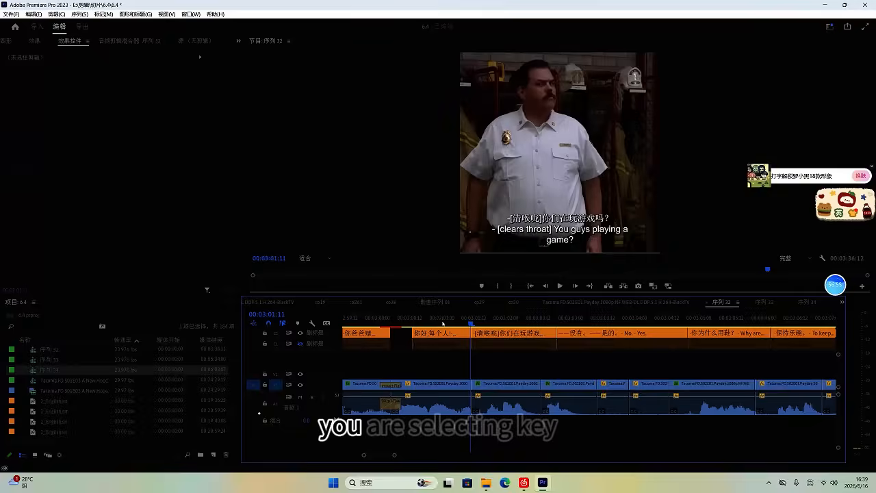
# Step: Replay the new cut and set the horizontal position of the chief's "You guys playing a game?" shot to 694
pyautogui.click(443, 323)
pyautogui.press('space')
pyautogui.scroll(2, 479, 354)
pyautogui.scroll(-1, 482, 354)
pyautogui.press('space')
pyautogui.click(479, 386)
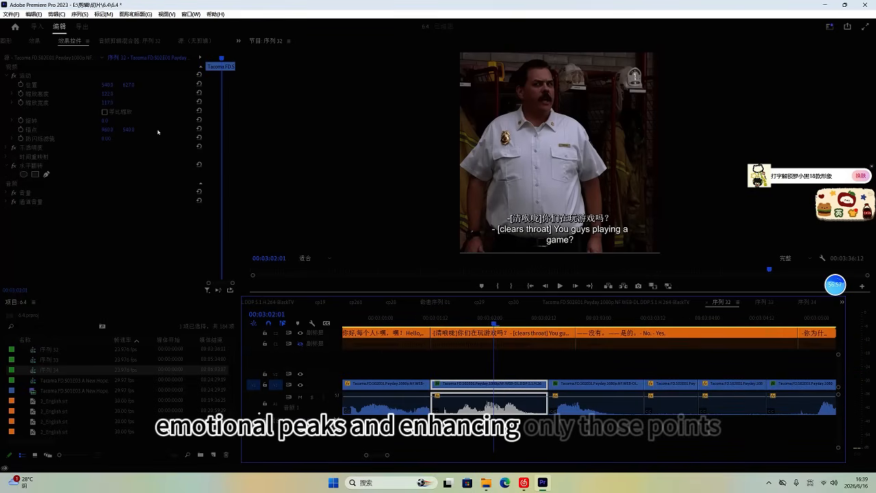
pyautogui.click(108, 83)
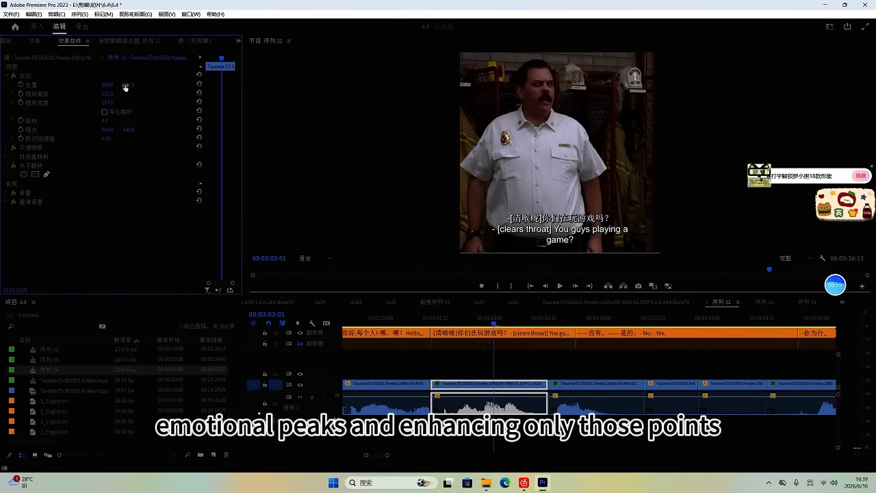
pyautogui.write('627')
pyautogui.press('Return')
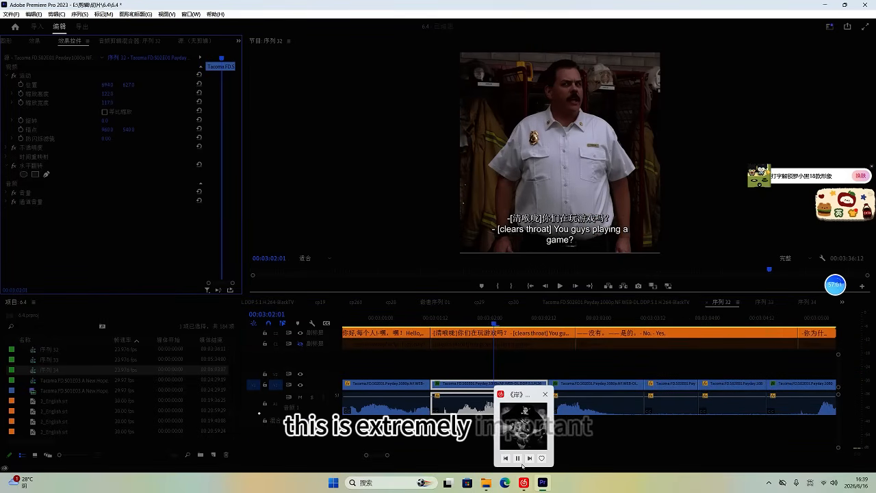
# Step: Ripple-trim the end of the mirrored wide shot at the ping-pong table and set its horizontal position to 1013
pyautogui.click(541, 350)
pyautogui.press('space')
pyautogui.scroll(1, 559, 358)
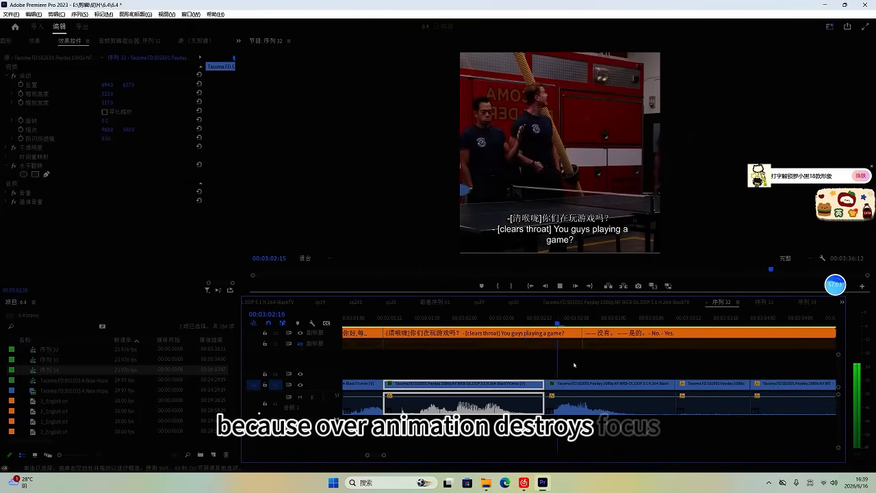
pyautogui.press('space')
pyautogui.click(590, 324)
pyautogui.press('w')
pyautogui.click(500, 324)
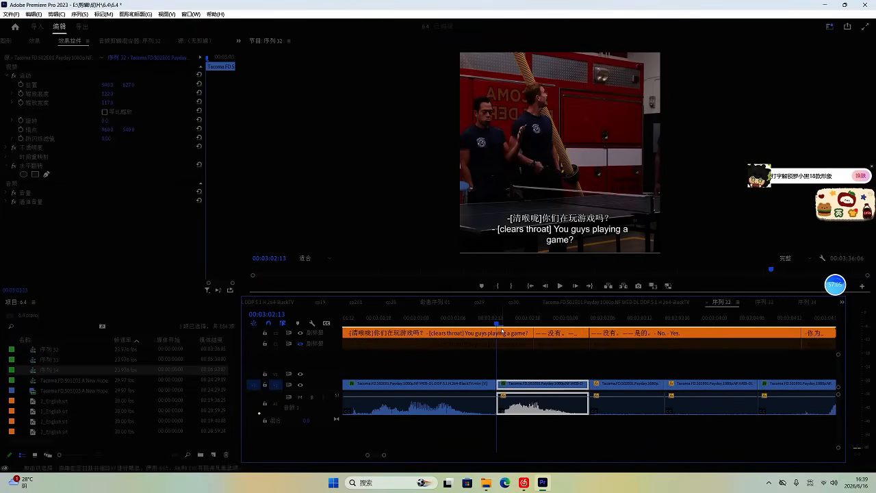
pyautogui.moveTo(107, 85); pyautogui.dragTo(318, 96)
pyautogui.press('space')
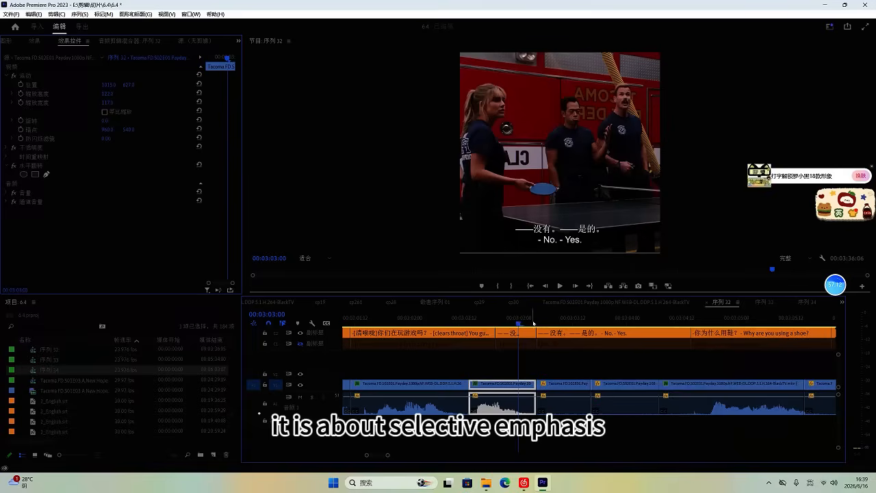
# Step: Copy the woman's "No. Yes." shot onto the track above the "Why are you using a shoe?" shot and ripple-trim the original's start
pyautogui.press('space')
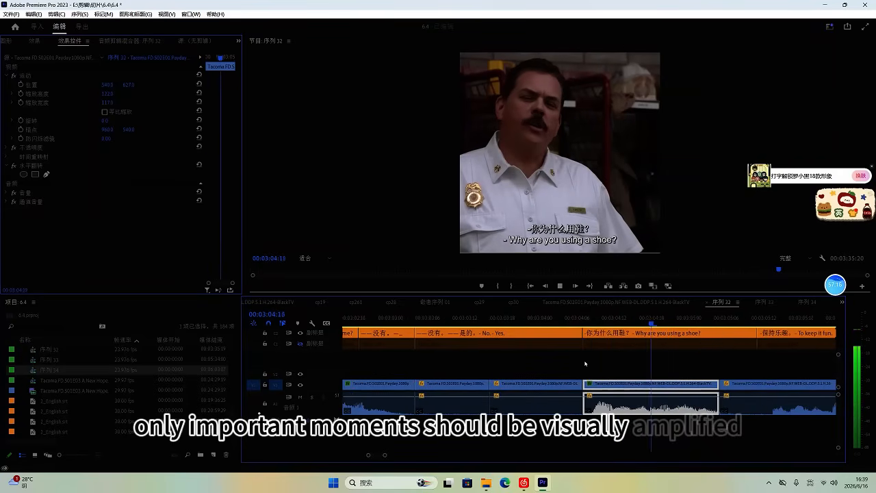
pyautogui.press('space')
pyautogui.click(548, 360)
pyautogui.moveTo(504, 385); pyautogui.dragTo(573, 378)
pyautogui.click(498, 320)
pyautogui.press('q')
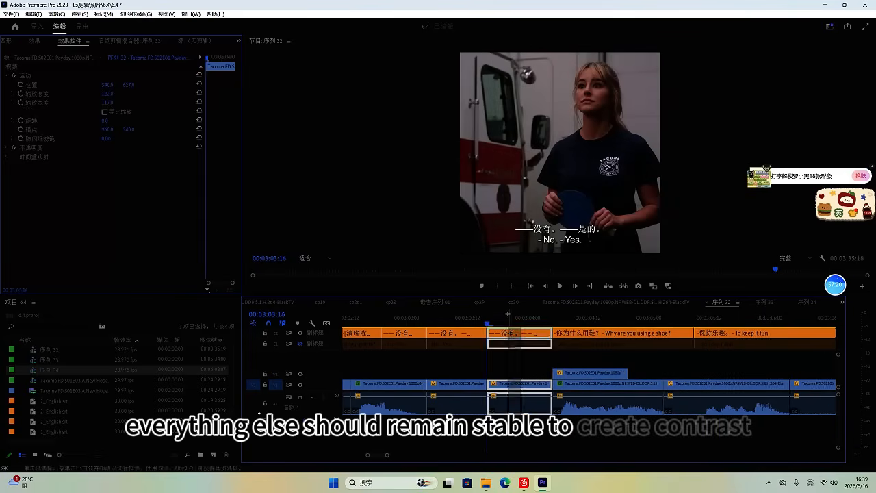
# Step: Ripple-delete the selected segment at the "No. Yes." caption, including its captions, video and audio, and replay the cut
pyautogui.hotkey('shift', 'Delete')
pyautogui.click(419, 319)
pyautogui.press('space')
pyautogui.scroll(2, 479, 342)
pyautogui.press('space')
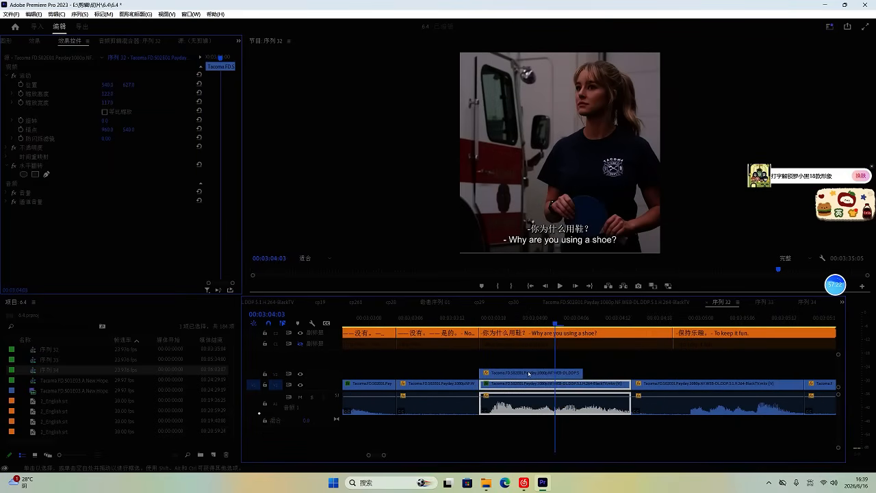
# Step: Move the overlaid clip of the woman down onto the main video track at the "Why are you using a shoe?" caption and replay it
pyautogui.moveTo(529, 374); pyautogui.dragTo(537, 386)
pyautogui.scroll(1, 578, 367)
pyautogui.scroll(-1, 577, 366)
pyautogui.click(474, 319)
pyautogui.press('space')
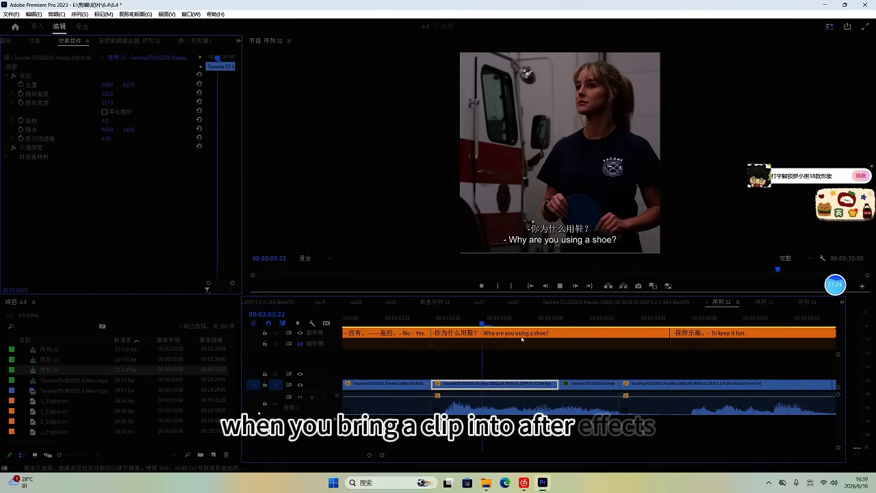
pyautogui.press('space')
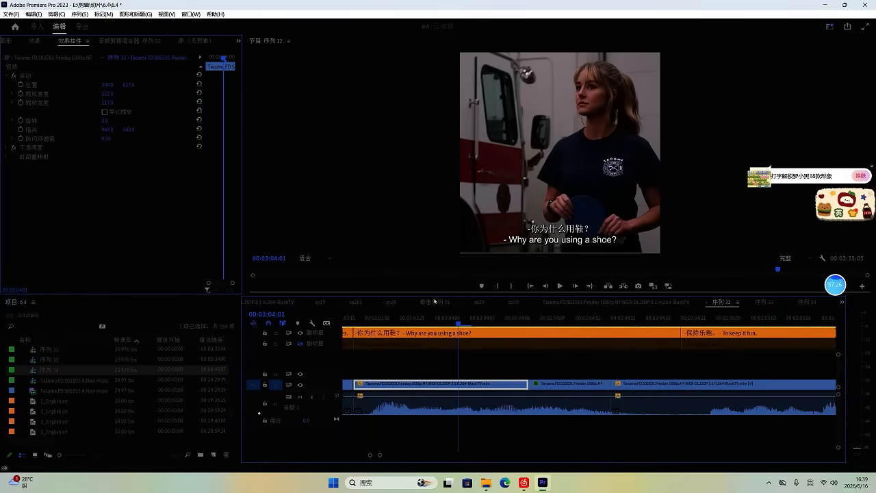
# Step: Reframe two consecutive shots horizontally: set the woman's position X to about 338 and the following white-shirted chief's to about 730
pyautogui.moveTo(107, 85); pyautogui.dragTo(20, 100)
pyautogui.scroll(-1, 572, 393)
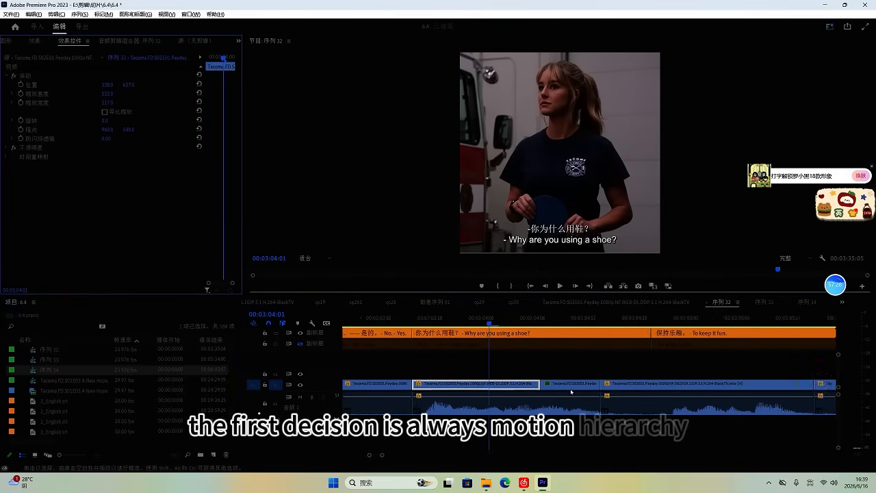
pyautogui.scroll(1, 572, 393)
pyautogui.click(377, 320)
pyautogui.press('space')
pyautogui.scroll(2, 465, 360)
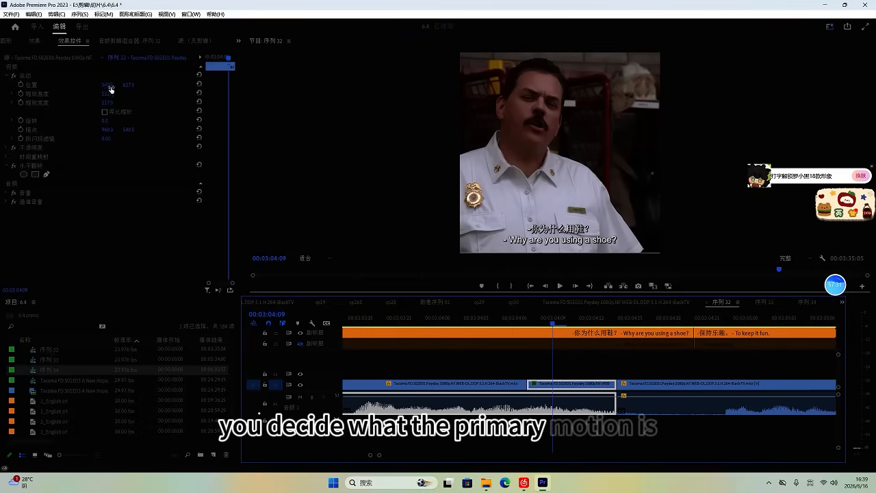
pyautogui.moveTo(110, 89); pyautogui.dragTo(239, 90)
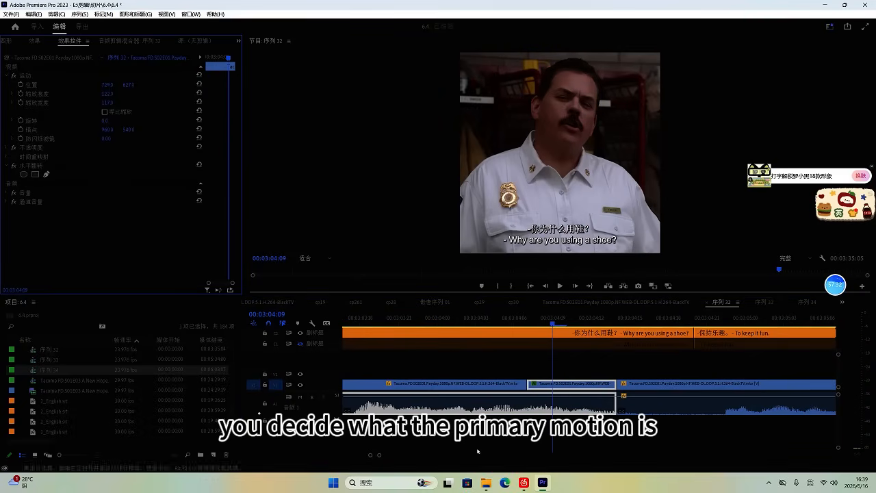
pyautogui.moveTo(526, 485)
pyautogui.click(524, 457)
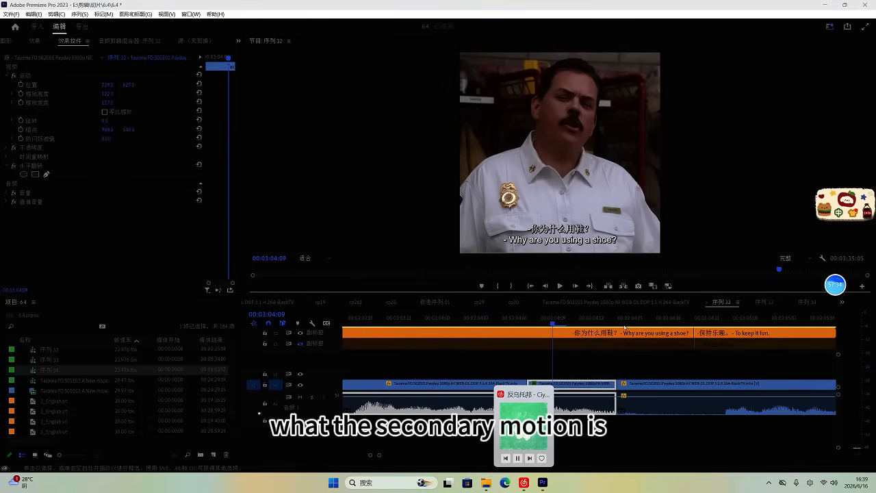
# Step: Set the position X of the "To keep it fun" shot to about 417 to recentre the firefighter
pyautogui.click(642, 373)
pyautogui.press('space')
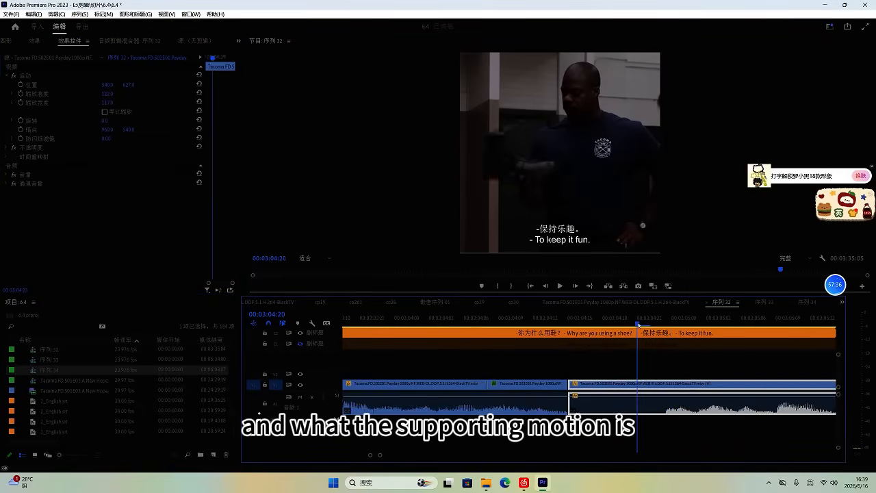
pyautogui.moveTo(108, 85); pyautogui.dragTo(23, 79)
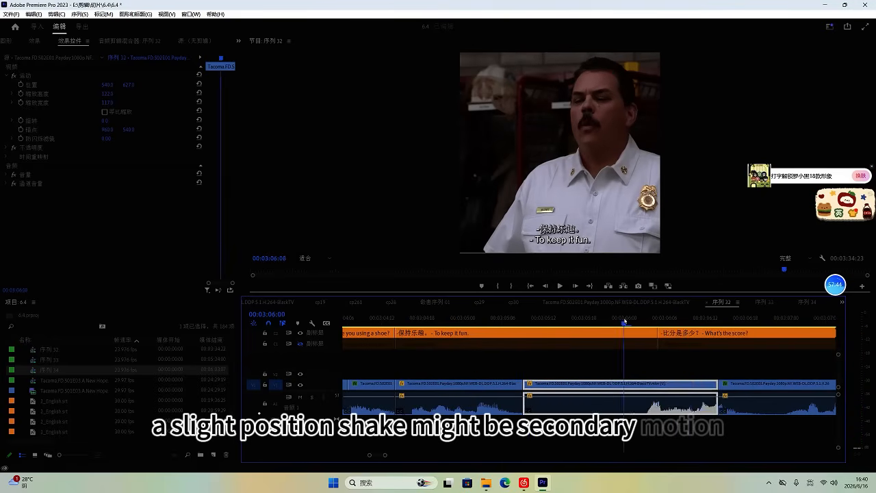
# Step: Ripple-trim the start of the chief's next shot to 00:03:06:00 and delete the leftover caption fragment above it
pyautogui.press('q')
pyautogui.press('space')
pyautogui.scroll(1, 571, 362)
pyautogui.press('space')
pyautogui.click(530, 334)
pyautogui.press('Delete')
# Step: Ripple-trim the start of the chief's "What's the score?" shot again, up to 00:03:05:11, and check the cut
pyautogui.click(523, 321)
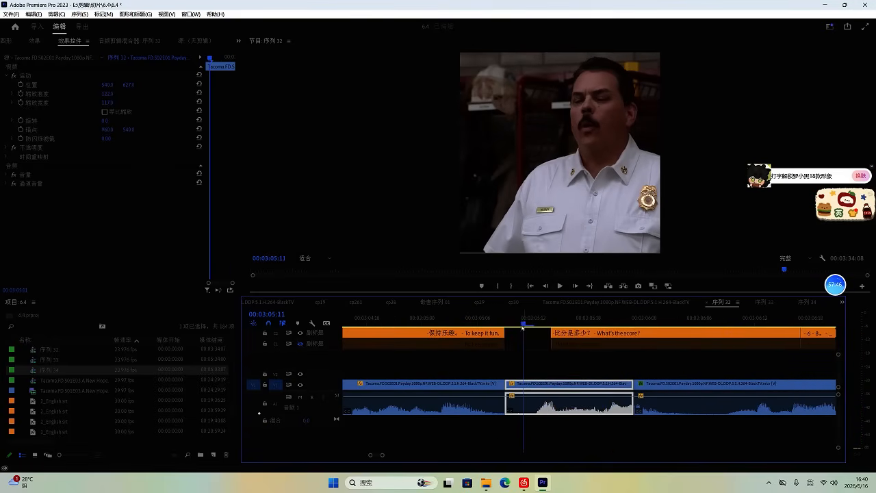
pyautogui.press('q')
pyautogui.press('space')
pyautogui.press('space')
# Step: Slide the "What's the score?" captions slightly earlier on their own tracks, undoing the misplaced first move
pyautogui.moveTo(579, 356); pyautogui.dragTo(536, 333)
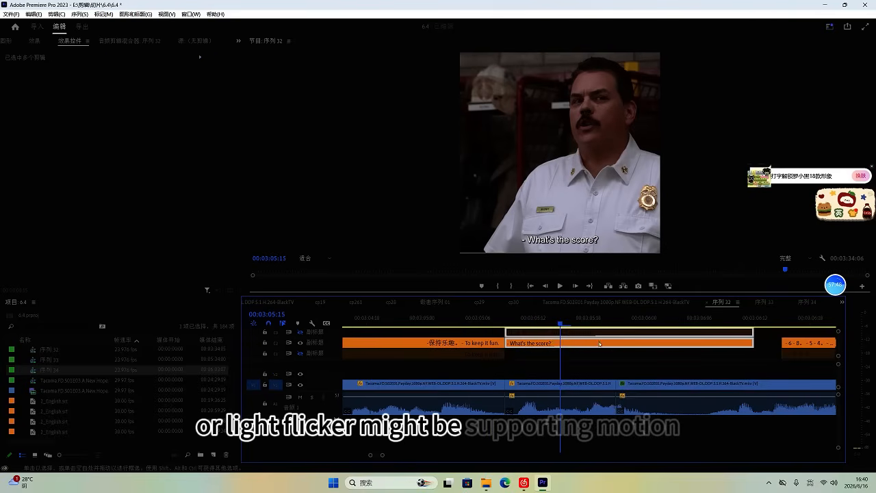
pyautogui.hotkey('ctrl', 'z')
pyautogui.moveTo(612, 353); pyautogui.dragTo(590, 335)
pyautogui.moveTo(583, 344); pyautogui.dragTo(565, 346)
# Step: Set the position X of the chief's "What's the score?" shot to about 318 and save the project
pyautogui.click(451, 321)
pyautogui.press('space')
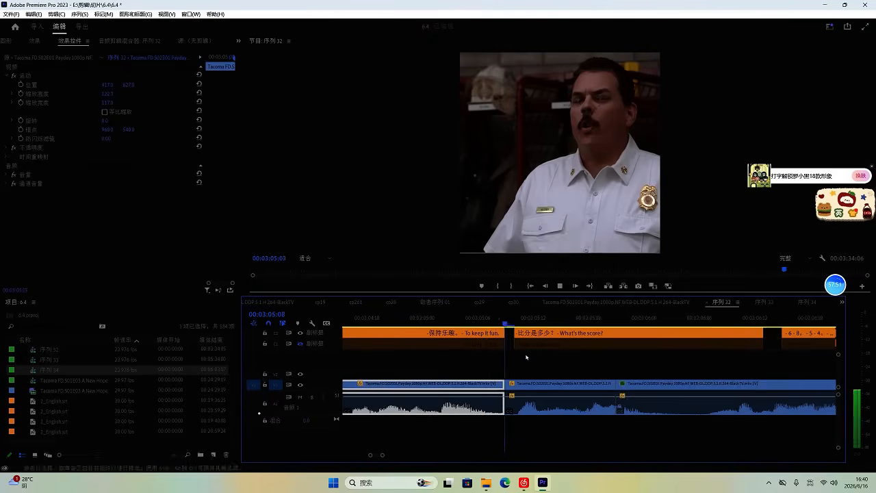
pyautogui.press('space')
pyautogui.scroll(1, 581, 360)
pyautogui.moveTo(107, 85); pyautogui.dragTo(5, 82)
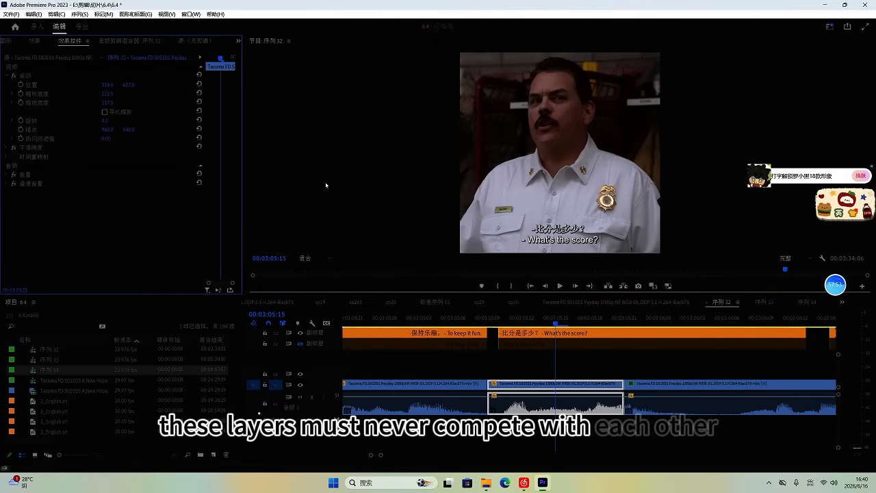
pyautogui.hotkey('ctrl', 's')
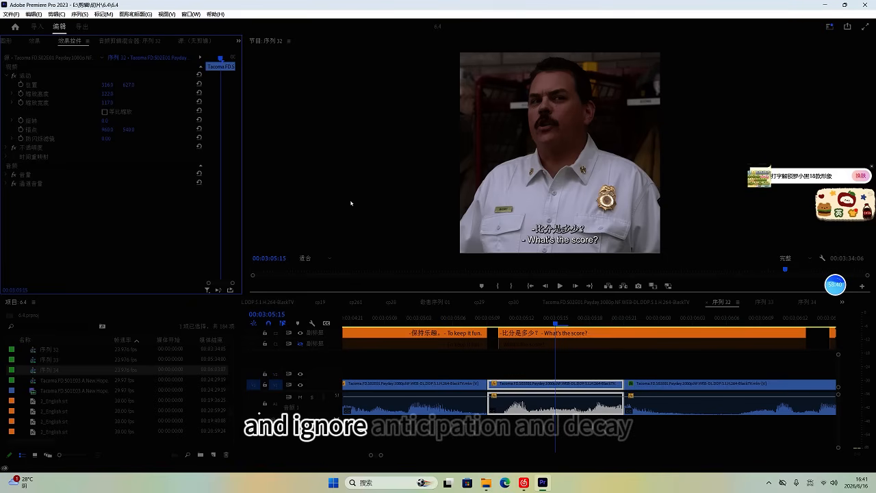
# Step: Play back the sequence from the "What's the score?" shot to the end of the firefighters' "6-8, 5-4" shot
pyautogui.click(477, 317)
pyautogui.press('space')
pyautogui.scroll(1, 571, 382)
pyautogui.scroll(-2, 571, 373)
pyautogui.press('-')
pyautogui.press('space')
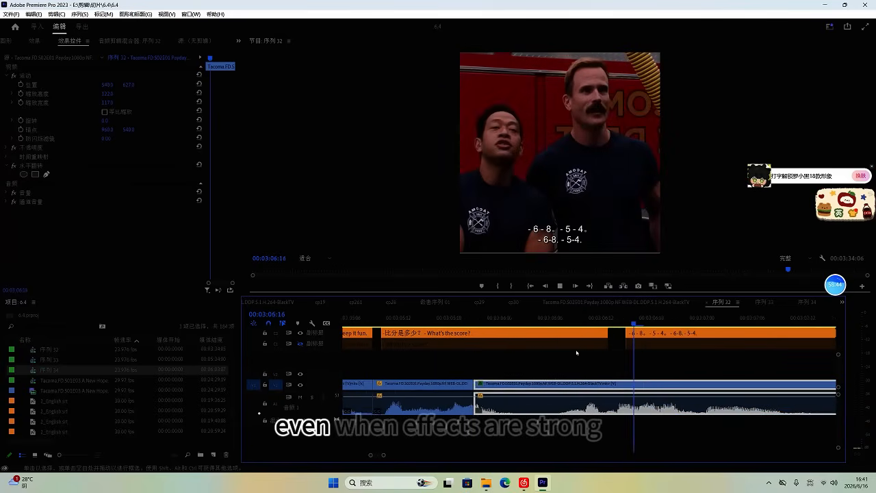
pyautogui.press('space')
pyautogui.press('-')
pyautogui.press('space')
pyautogui.press('space')
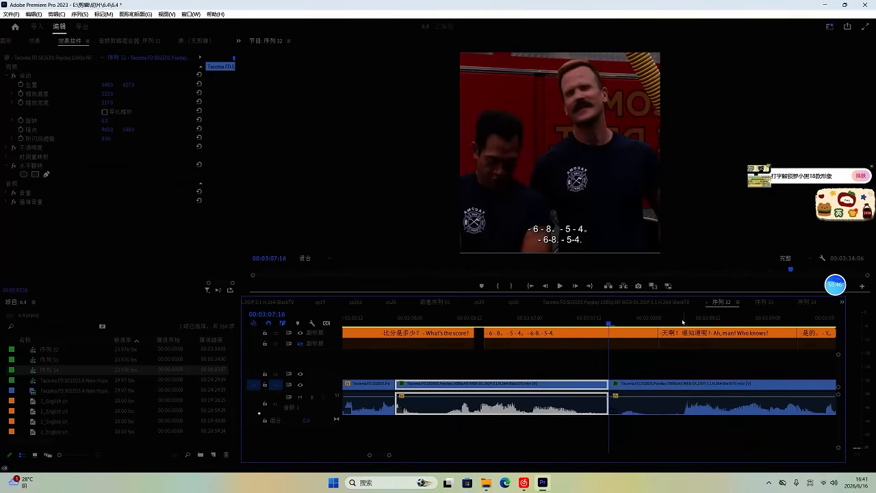
# Step: Ripple-trim the start of the firefighters' next shot to the "Ah, man! Who knows?" caption and continue playback
pyautogui.press('-')
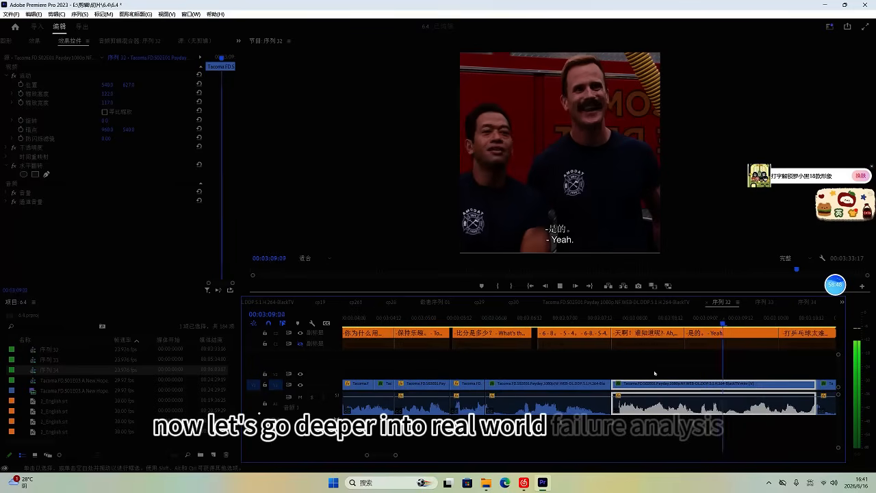
pyautogui.press('-')
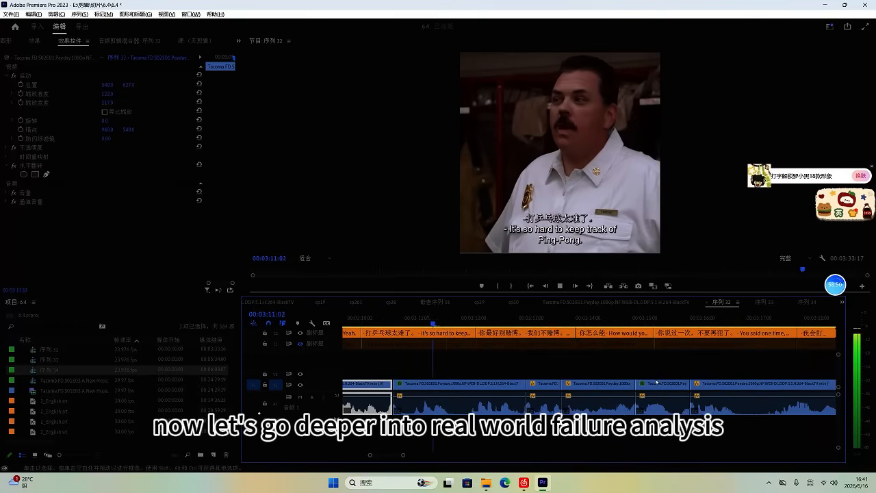
pyautogui.press('-')
# Step: Apply the Horizontal Flip effect to the two firefighters' shot at the "Yeah." caption
pyautogui.click(440, 317)
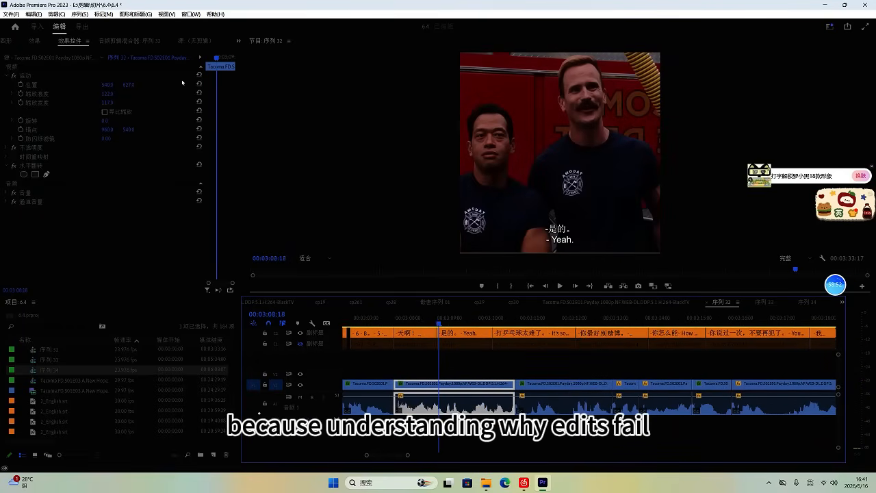
pyautogui.click(34, 40)
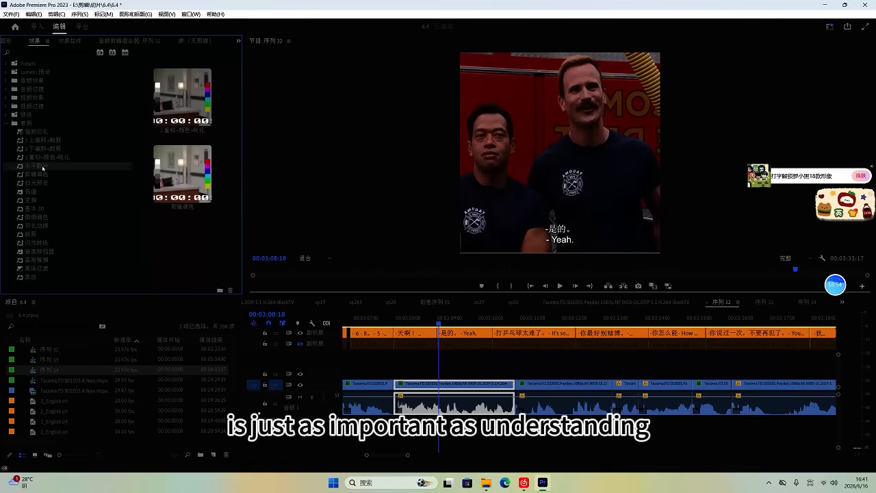
pyautogui.doubleClick(47, 167)
# Step: Shift the chief's shot at the "Ping-Pong" caption horizontally to the left to centre him in the frame
pyautogui.press('space')
pyautogui.scroll(2, 472, 361)
pyautogui.scroll(3, 490, 364)
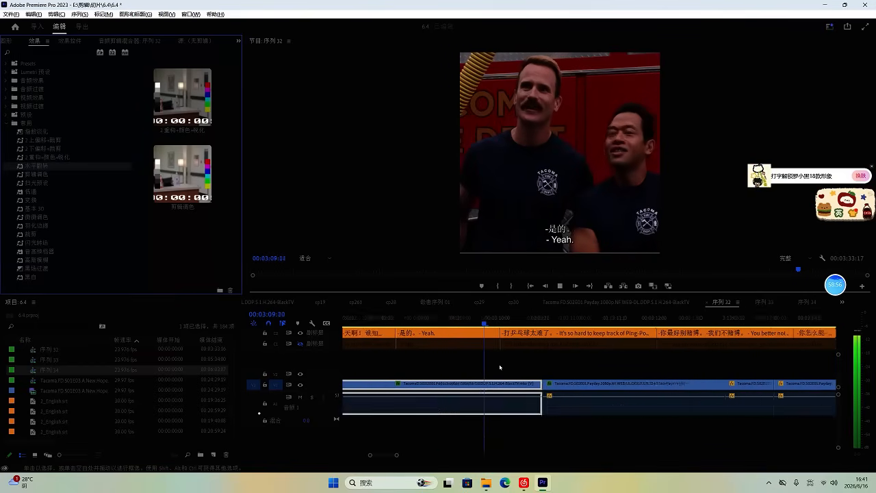
pyautogui.scroll(-2, 510, 365)
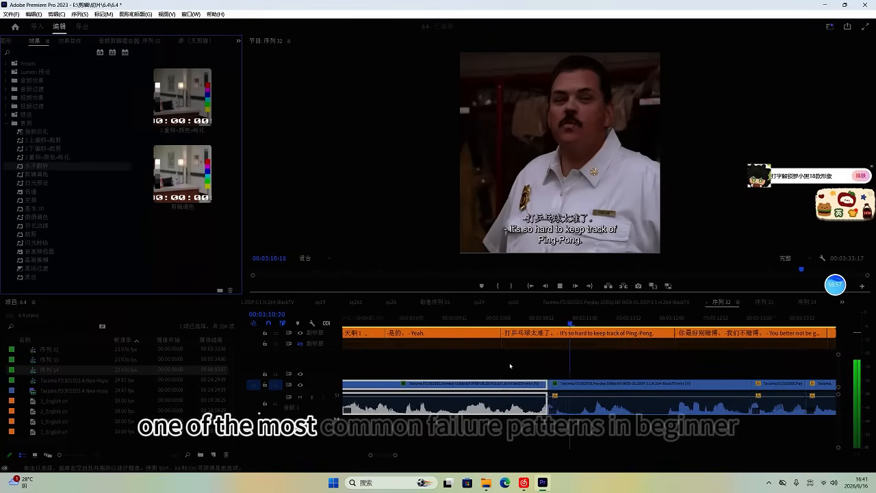
pyautogui.click(65, 41)
pyautogui.scroll(2, 625, 360)
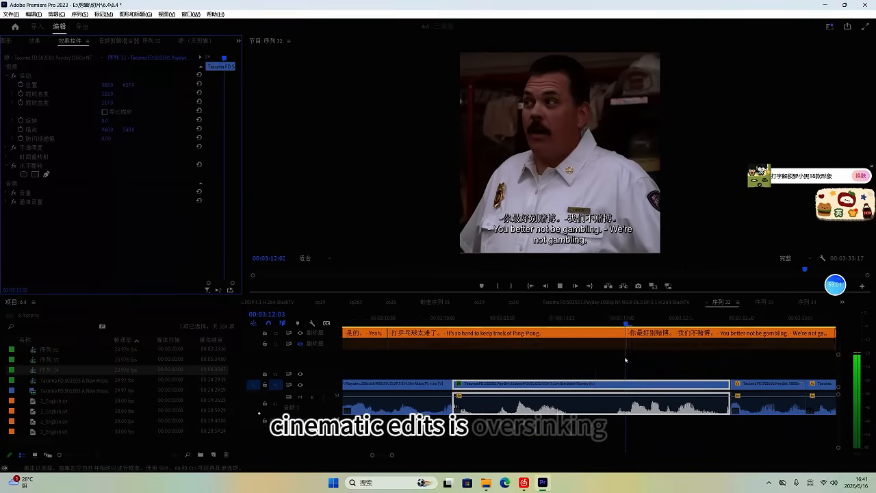
# Step: Set the position X of the woman's "We're not gambling" shot to about 450 and resume playback
pyautogui.scroll(-3, 625, 361)
pyautogui.press('space')
pyautogui.click(637, 386)
pyautogui.scroll(1, 636, 386)
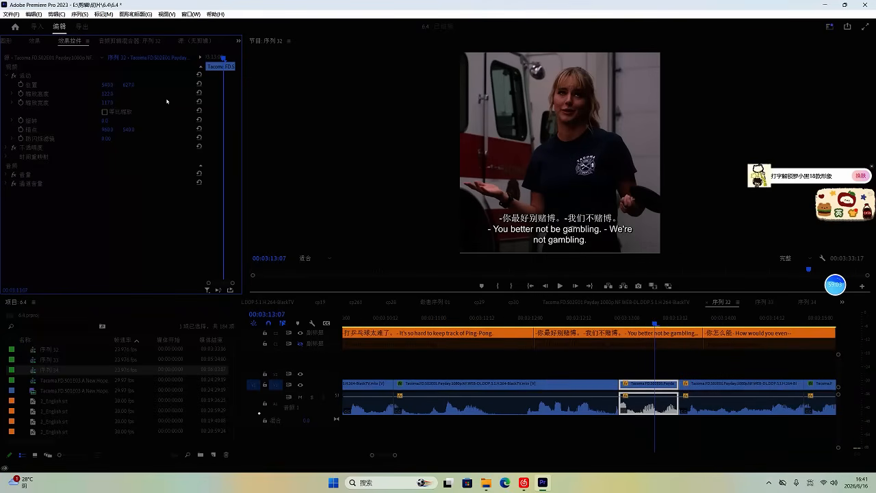
pyautogui.moveTo(108, 85); pyautogui.dragTo(63, 81)
pyautogui.press('space')
pyautogui.scroll(1, 675, 371)
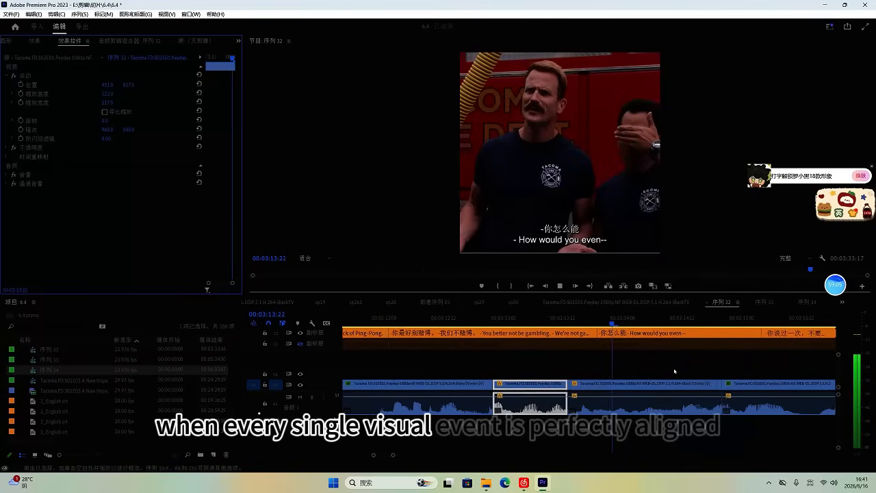
# Step: Shift the firefighter's shot at the start of the "You said one time" caption to the right to centre him
pyautogui.click(648, 398)
pyautogui.scroll(1, 647, 397)
pyautogui.scroll(-3, 648, 392)
pyautogui.click(661, 393)
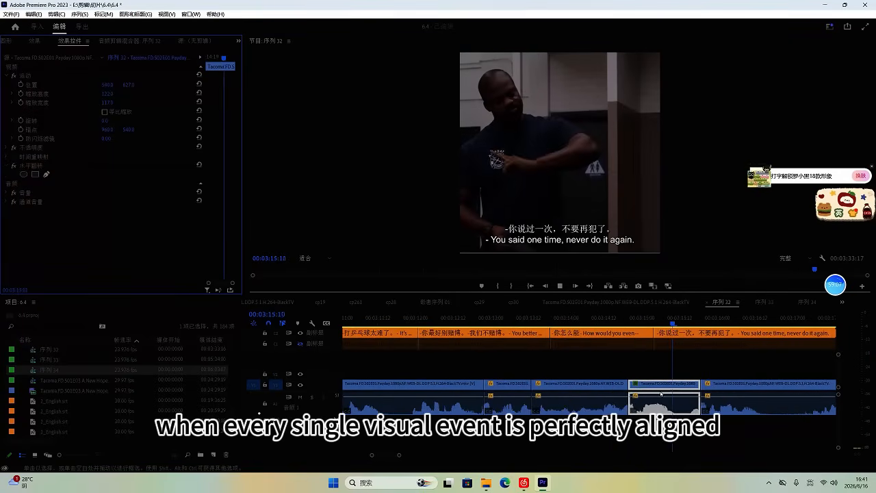
pyautogui.scroll(1, 661, 394)
pyautogui.press('space')
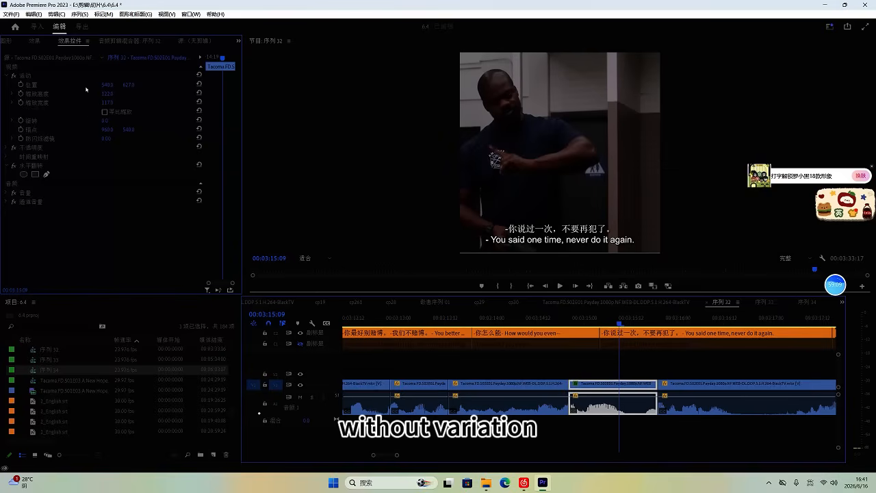
pyautogui.press('space')
pyautogui.scroll(-1, 640, 360)
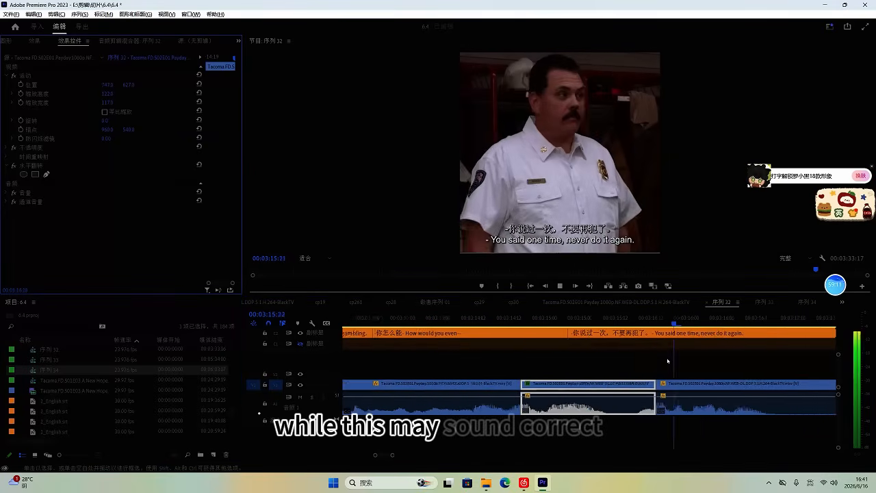
# Step: Split the chief's long shot near the end of the "You said one time" line and ripple-trim the pause before the next line
pyautogui.scroll(-2, 638, 363)
pyautogui.scroll(1, 646, 364)
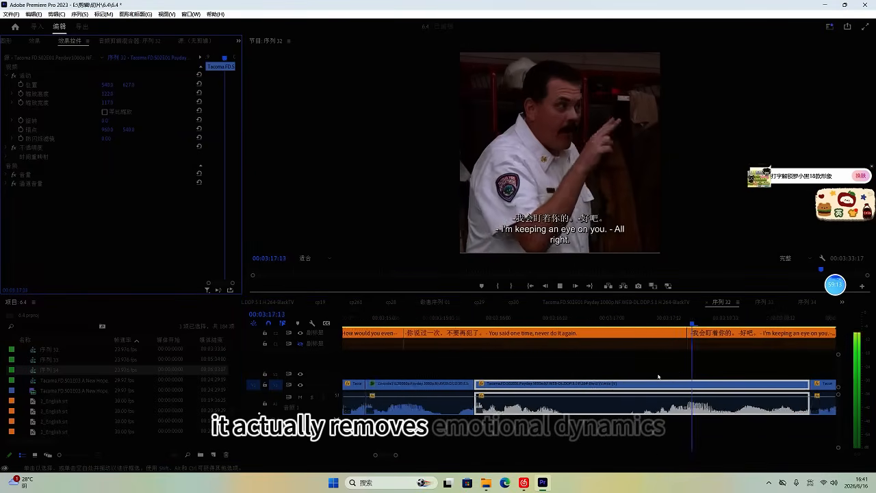
pyautogui.scroll(-2, 658, 378)
pyautogui.scroll(1, 659, 378)
pyautogui.press('space')
pyautogui.moveTo(434, 321); pyautogui.dragTo(566, 320)
pyautogui.hotkey('ctrl', 'k')
pyautogui.press('q')
pyautogui.press('space')
pyautogui.press('space')
# Step: Delete the leftover "You said one time" caption fragment and slide the captions that follow it earlier to match the speech
pyautogui.moveTo(546, 365); pyautogui.dragTo(532, 337)
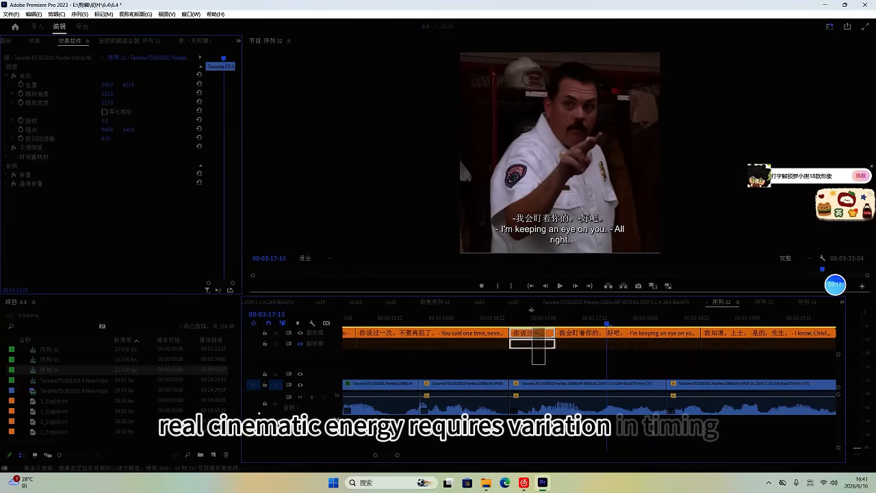
pyautogui.press('Delete')
pyautogui.moveTo(615, 366); pyautogui.dragTo(543, 343)
pyautogui.click(471, 321)
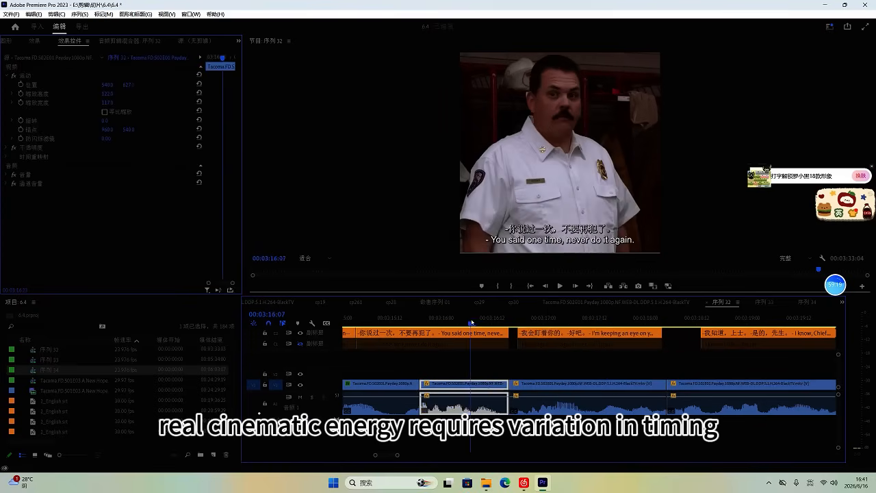
pyautogui.press('space')
pyautogui.scroll(1, 523, 361)
pyautogui.press('space')
# Step: Unlink the chief's two split clips and delete one video segment, letting a single continuous video clip span both audio parts
pyautogui.moveTo(499, 374); pyautogui.dragTo(396, 385)
pyautogui.rightClick(537, 395)
pyautogui.click(563, 204)
pyautogui.click(478, 385)
pyautogui.press('Delete')
pyautogui.scroll(1, 411, 363)
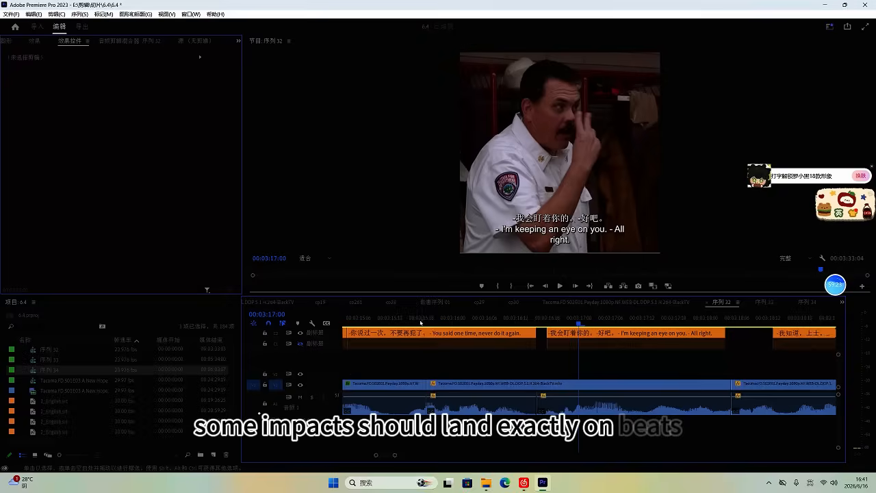
# Step: Play back the sequence from the rejoined chief's shot through to the "Whoa. I didn't like that." caption
pyautogui.click(419, 322)
pyautogui.press('space')
pyautogui.scroll(1, 485, 367)
pyautogui.scroll(-2, 485, 368)
pyautogui.scroll(-2, 523, 371)
pyautogui.press('space')
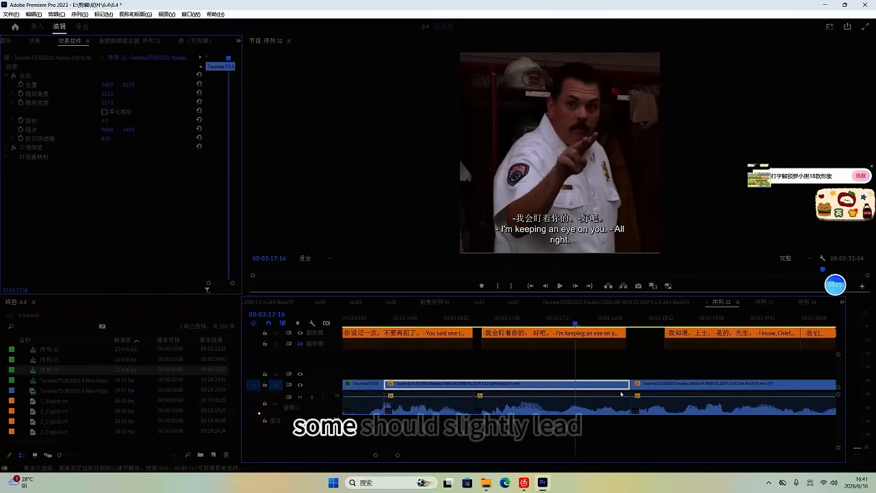
pyautogui.scroll(1, 621, 393)
pyautogui.press('space')
pyautogui.scroll(-2, 637, 395)
pyautogui.press('l')
pyautogui.scroll(-3, 622, 396)
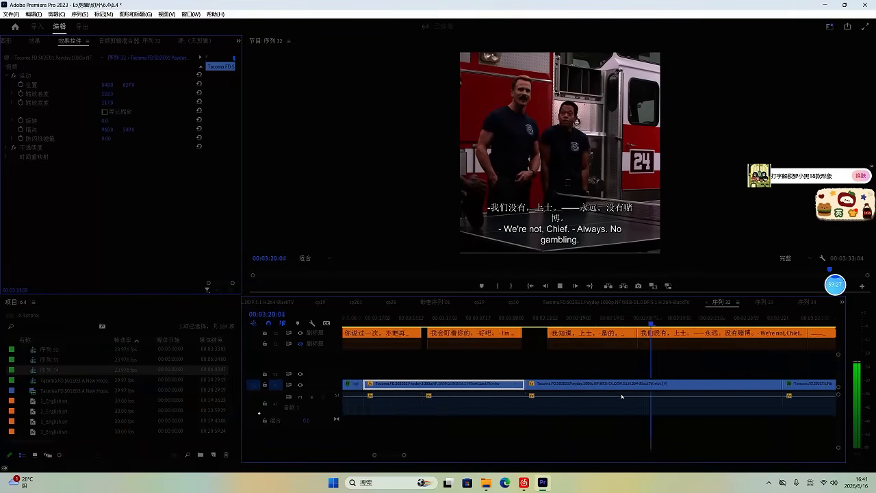
pyautogui.scroll(-1, 621, 401)
pyautogui.click(687, 387)
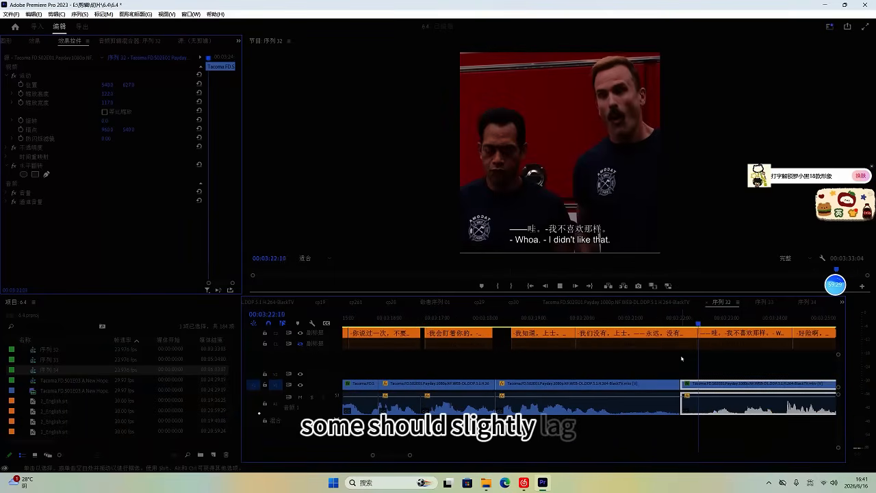
# Step: Ripple-trim the start of the "Whoa. I didn't like that." shot up to the playhead and check the cut
pyautogui.click(699, 325)
pyautogui.press('q')
pyautogui.press('space')
pyautogui.press('space')
# Step: Delete the shot with the "我知道" and "我们没有" captions, and close the gap before the "Whoa" line
pyautogui.moveTo(632, 428); pyautogui.dragTo(541, 338)
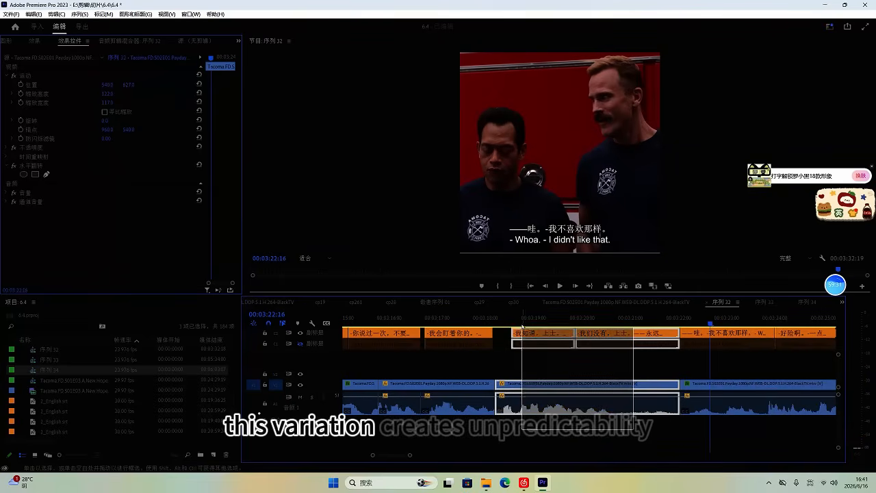
pyautogui.press('Delete')
pyautogui.click(448, 325)
pyautogui.press('space')
pyautogui.press('space')
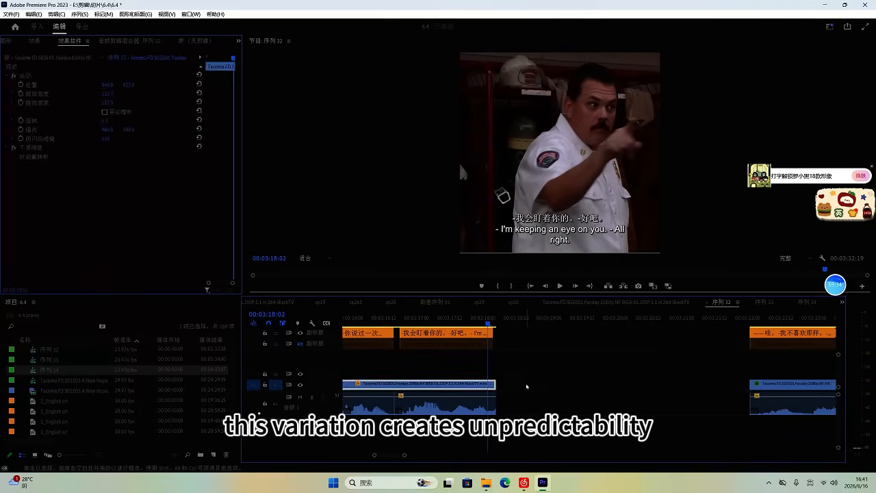
pyautogui.click(528, 385)
pyautogui.press('Delete')
# Step: Play back the sequence from the "I'm keeping an eye on you" line through to the closing "You want to bet?" shot
pyautogui.press('=')
pyautogui.click(466, 324)
pyautogui.press('space')
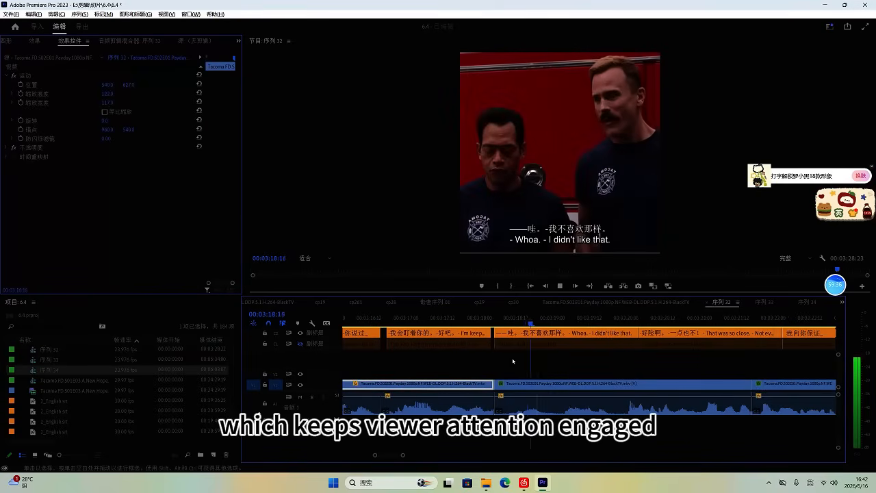
pyautogui.scroll(-2, 514, 361)
pyautogui.scroll(4, 594, 385)
pyautogui.scroll(-2, 609, 380)
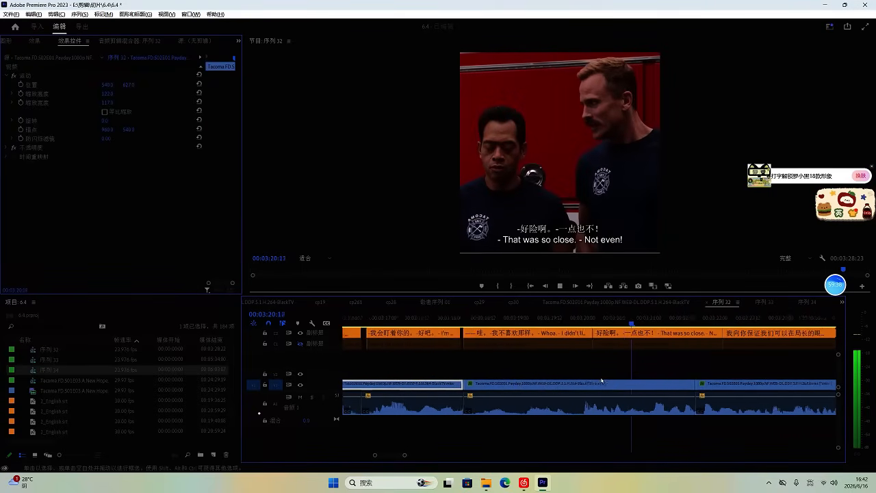
pyautogui.scroll(3, 603, 382)
pyautogui.scroll(-3, 605, 387)
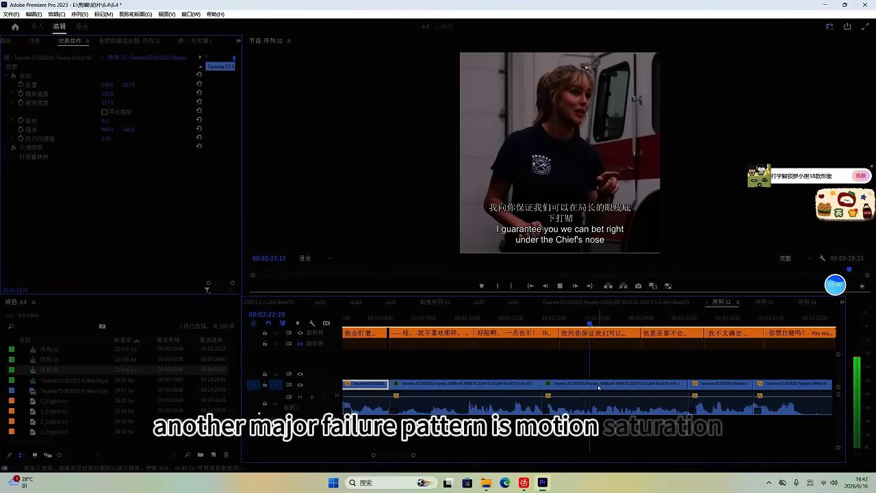
pyautogui.scroll(2, 615, 390)
pyautogui.scroll(-3, 620, 391)
pyautogui.click(618, 391)
pyautogui.scroll(2, 619, 391)
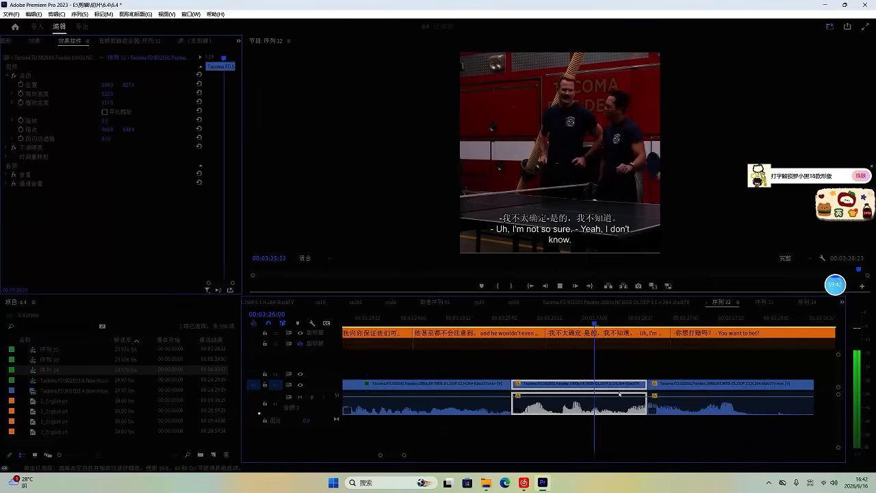
pyautogui.scroll(-2, 615, 391)
pyautogui.scroll(-2, 614, 390)
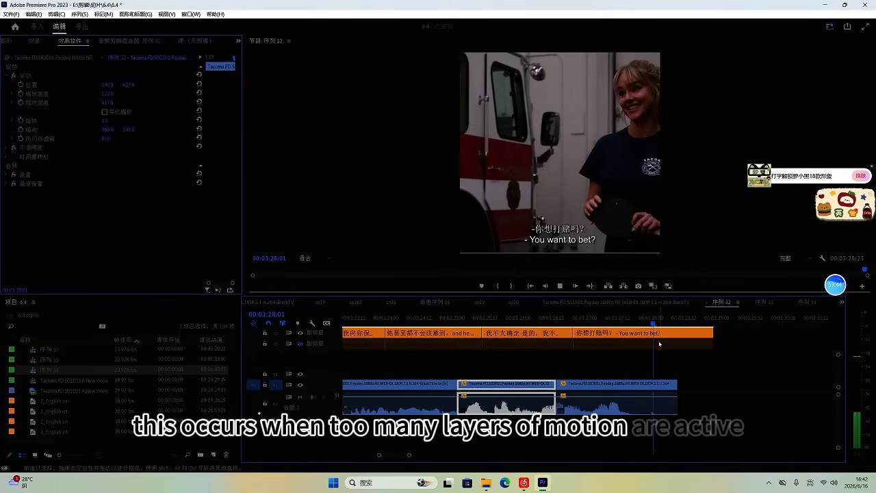
# Step: Trim the final "You want to bet?" shot so the sequence ends at 00:03:27:23, and delete the excess caption piece past the cut
pyautogui.click(649, 319)
pyautogui.press('w')
pyautogui.moveTo(694, 372); pyautogui.dragTo(663, 331)
pyautogui.press('Delete')
# Step: Recentre the woman in the "You want to bet?" shot, set the "I'm not so sure" shot's horizontal position to 333, and save the project
pyautogui.click(606, 319)
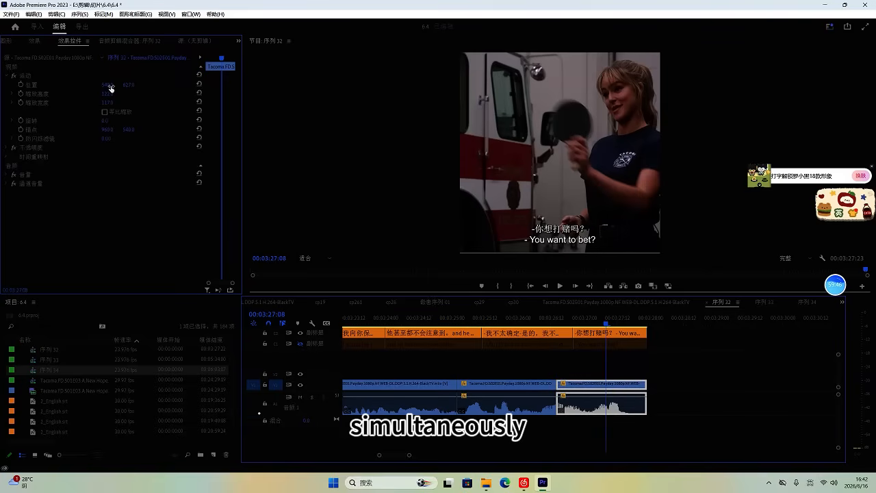
pyautogui.moveTo(110, 86); pyautogui.dragTo(11, 84)
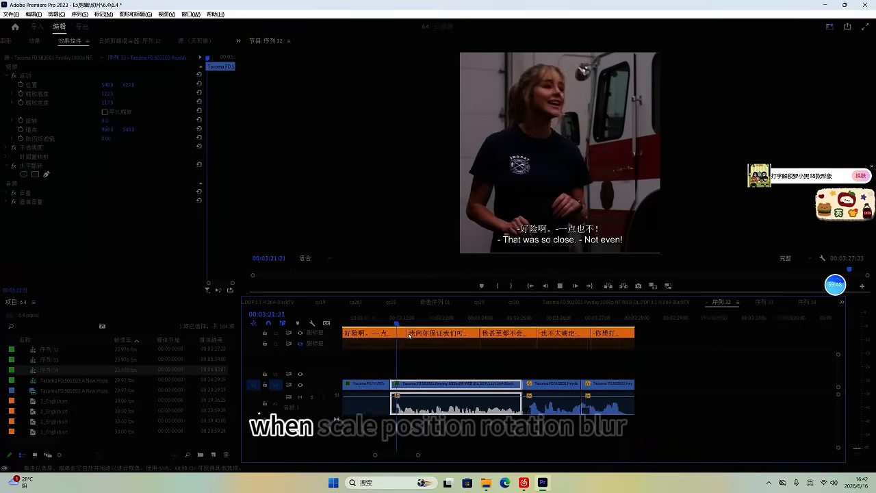
pyautogui.scroll(3, 452, 344)
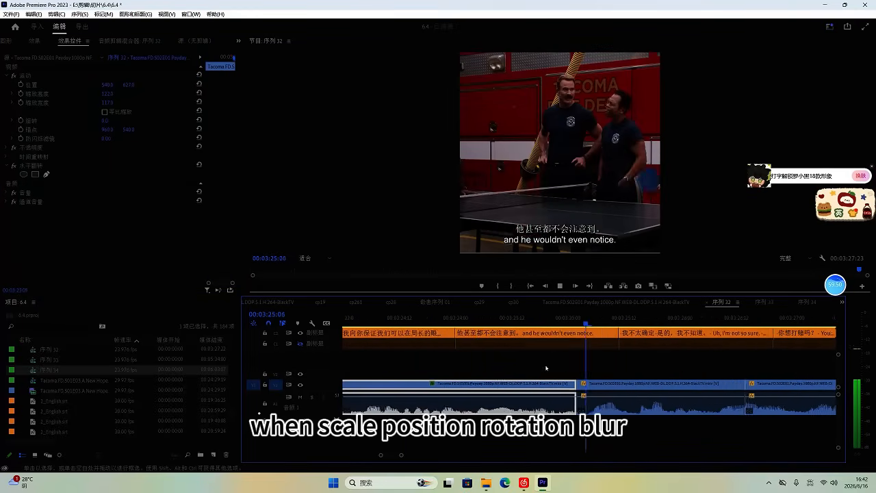
pyautogui.press('space')
pyautogui.moveTo(112, 85); pyautogui.dragTo(16, 87)
pyautogui.hotkey('ctrl', 's')
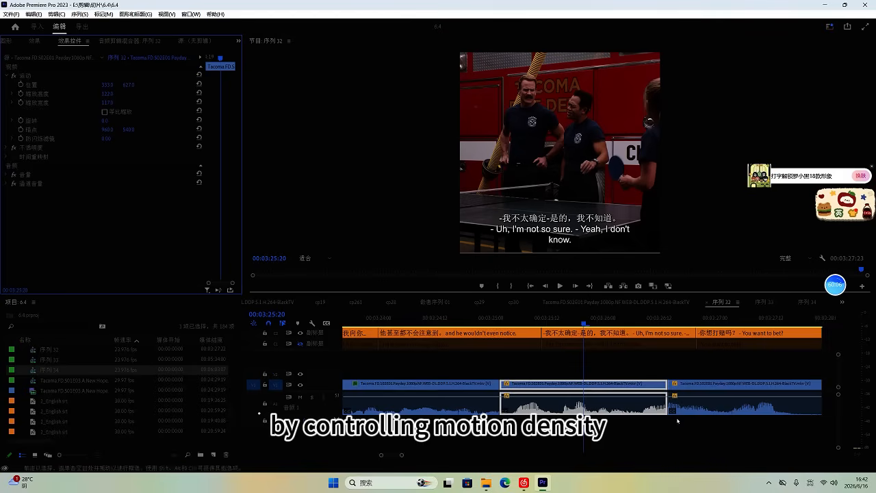
# Step: Review the whole 序列 32 sequence by playing it from the beginning to the end
pyautogui.scroll(-3, 563, 421)
pyautogui.click(662, 335)
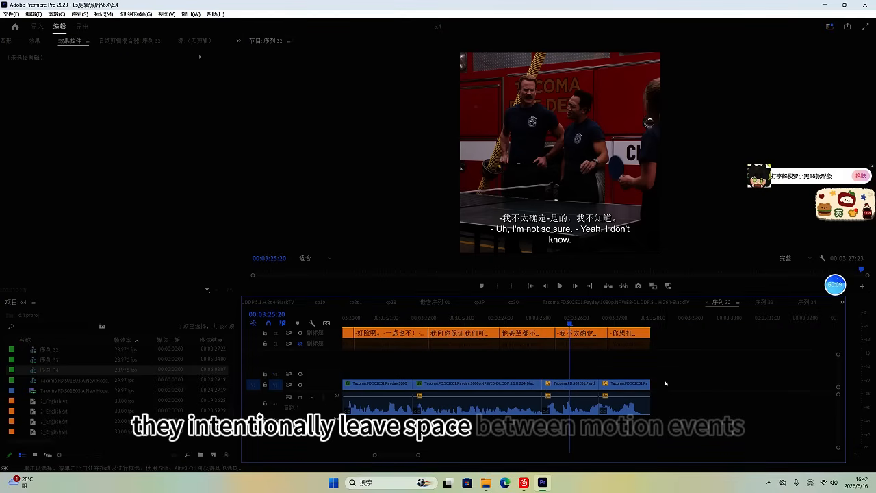
pyautogui.scroll(-3, 693, 369)
pyautogui.press('space')
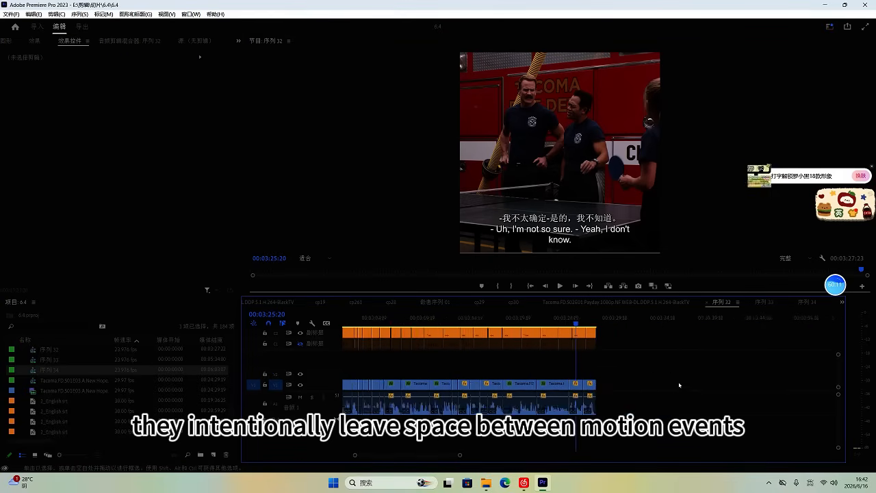
pyautogui.scroll(3, 644, 378)
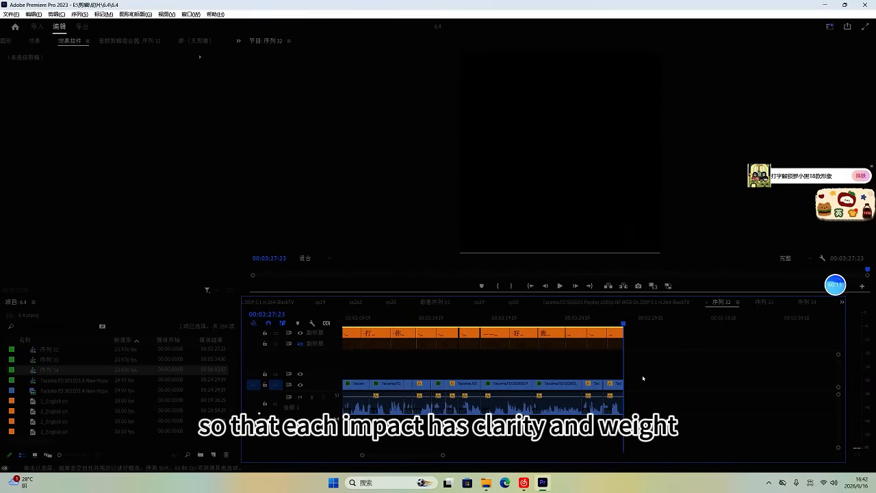
pyautogui.press('space')
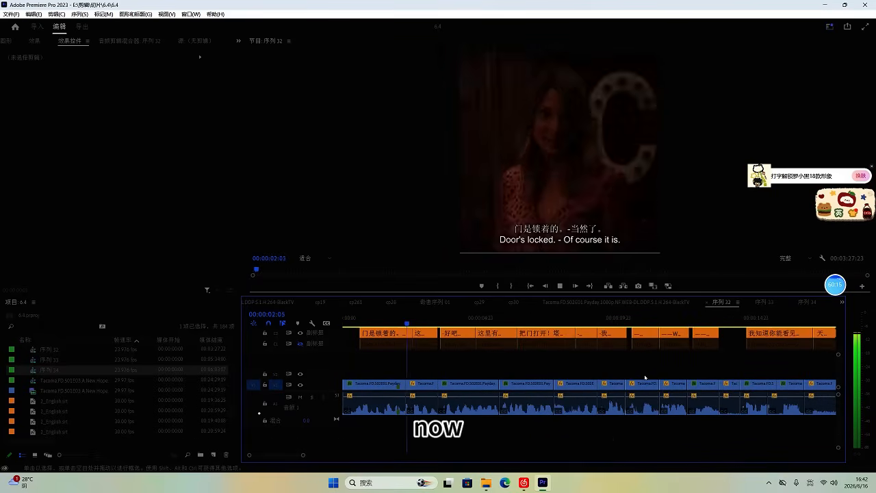
pyautogui.scroll(-3, 645, 376)
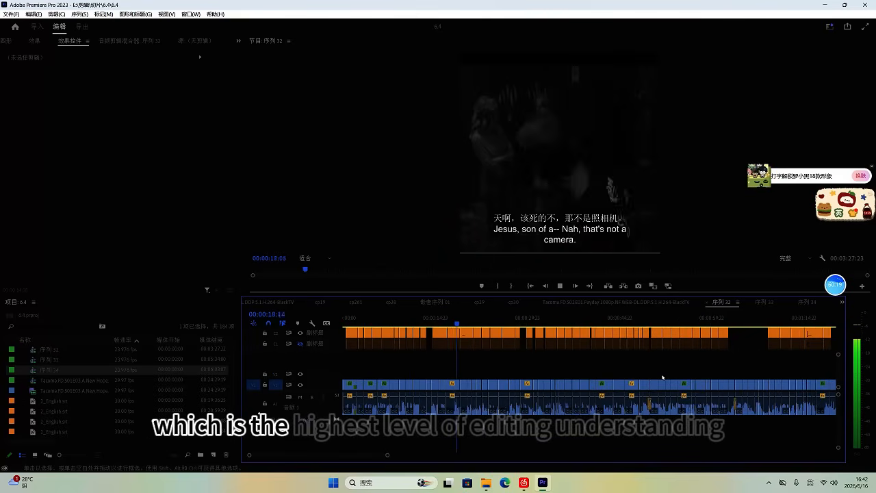
pyautogui.scroll(-2, 663, 376)
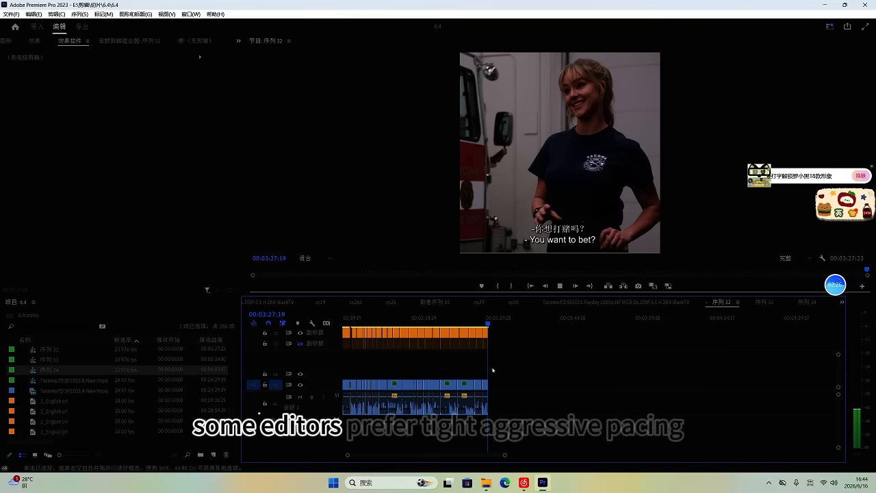
# Step: Export the sequence as the H.264 file 序列 32.mp4 with caption export turned off
pyautogui.click(430, 317)
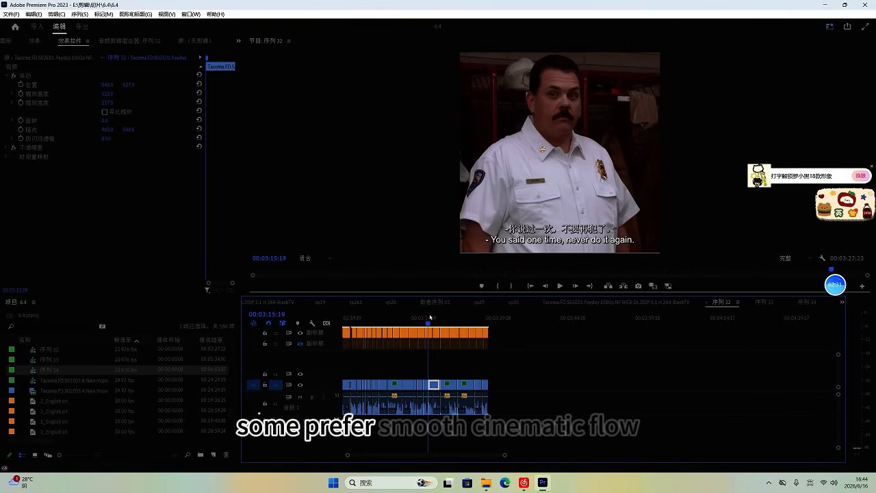
pyautogui.hotkey('ctrl', 'm')
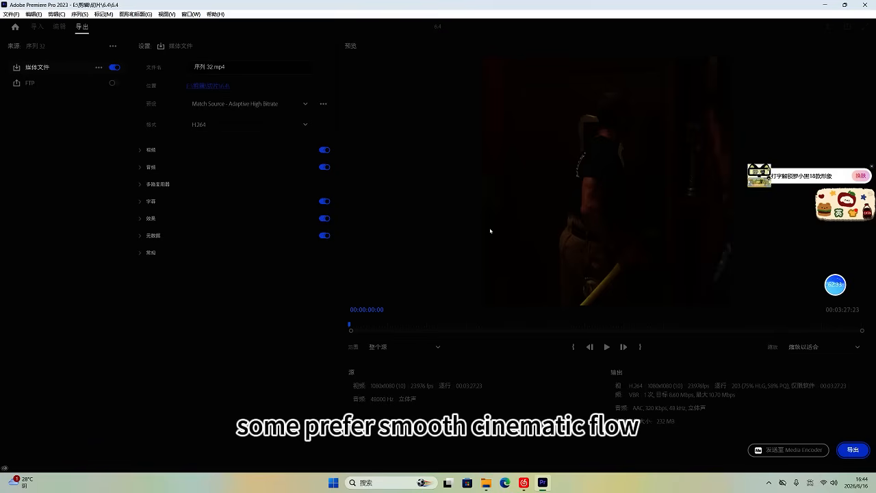
pyautogui.click(326, 202)
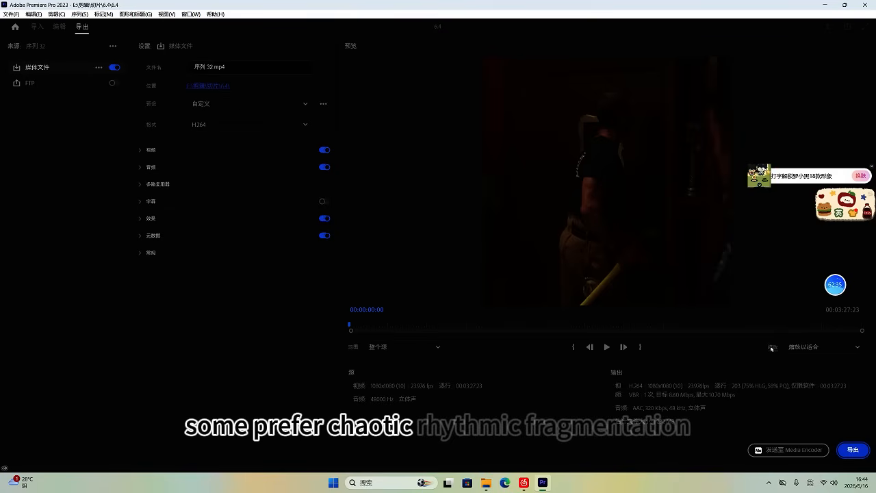
pyautogui.click(842, 452)
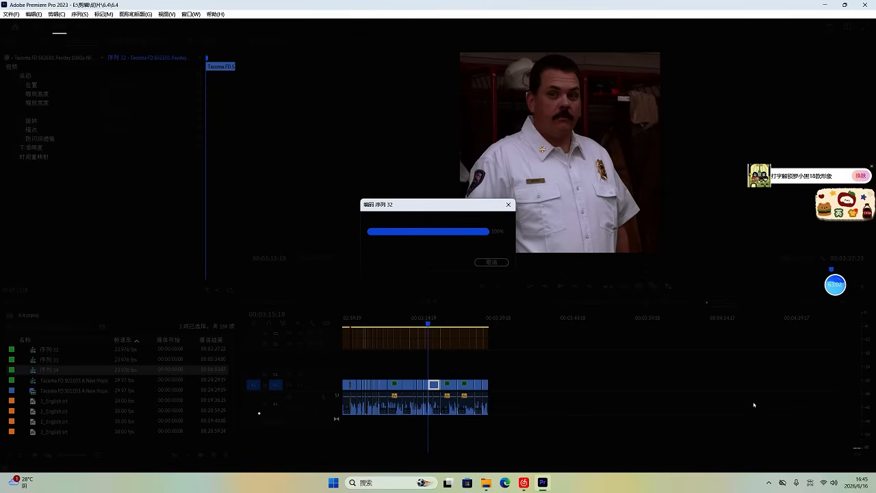
# Step: Minimize Premiere Pro, launch Topaz Video Enhance AI from the desktop, and minimize the open Tacoma FD folder window
pyautogui.click(826, 4)
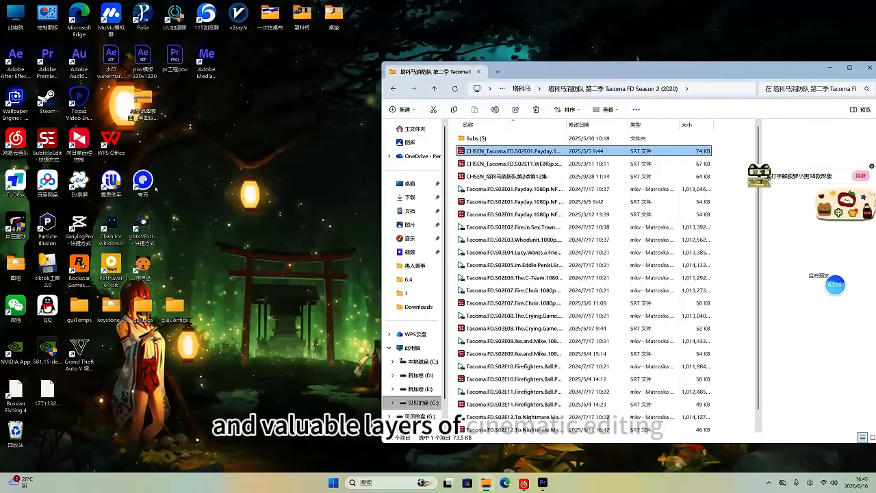
pyautogui.doubleClick(80, 100)
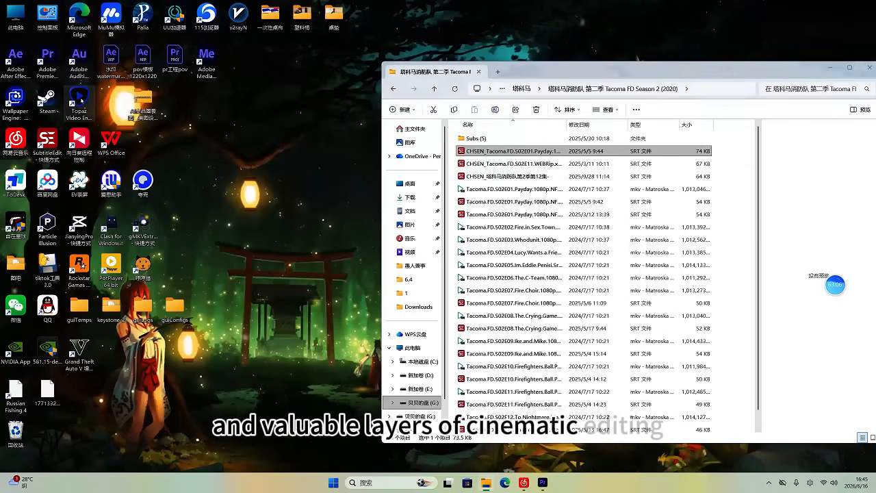
pyautogui.moveTo(689, 75); pyautogui.dragTo(541, 84)
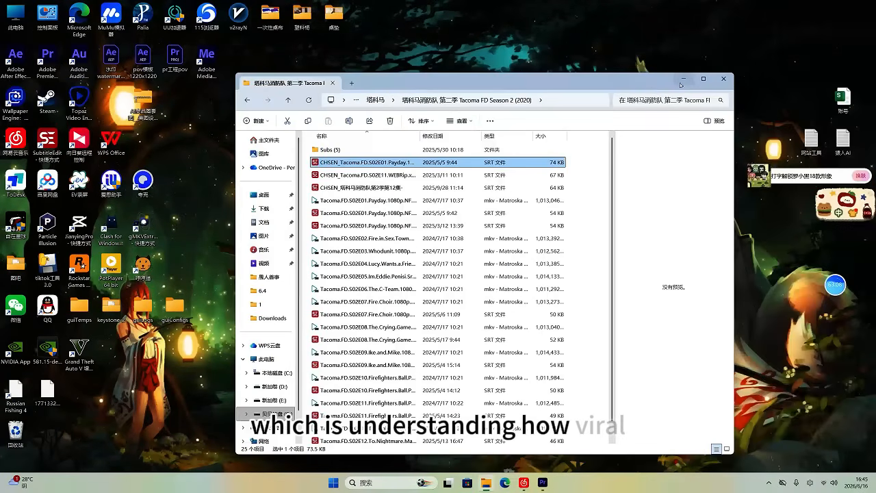
pyautogui.click(684, 77)
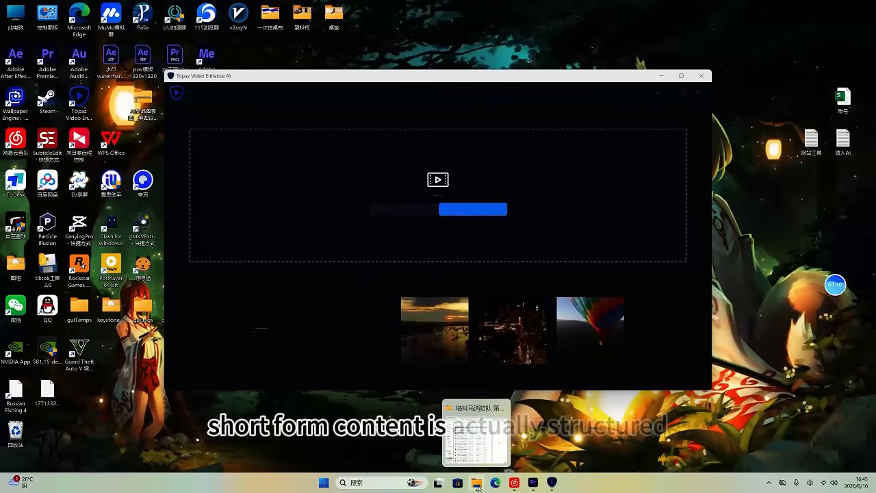
# Step: Open a new File Explorer window and browse to the 剪辑\切片\6.4 folder on drive E
pyautogui.rightClick(482, 488)
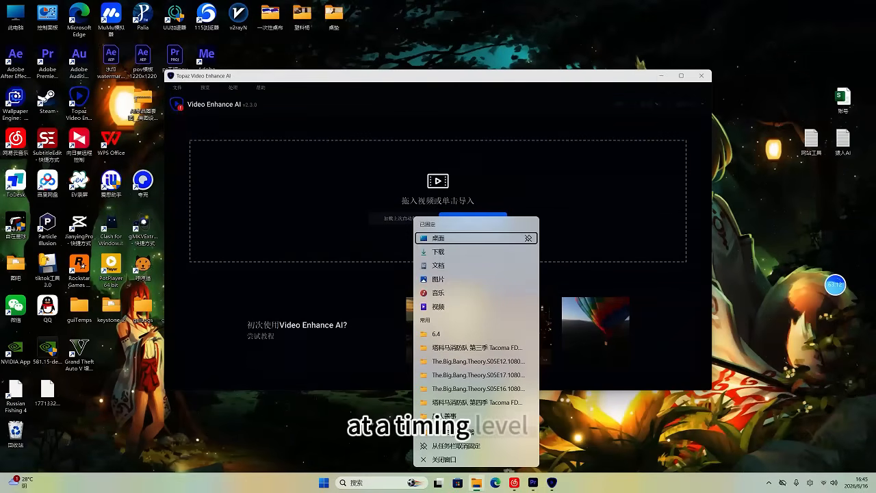
pyautogui.click(444, 373)
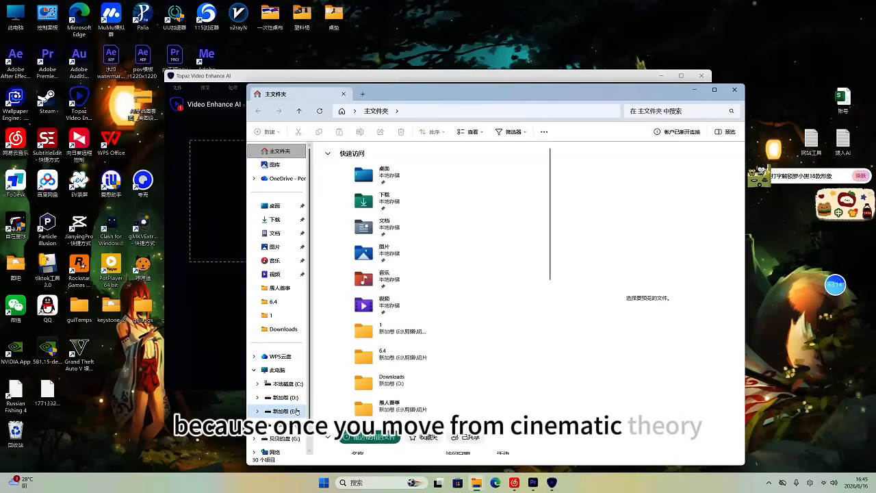
pyautogui.click(284, 411)
pyautogui.doubleClick(343, 173)
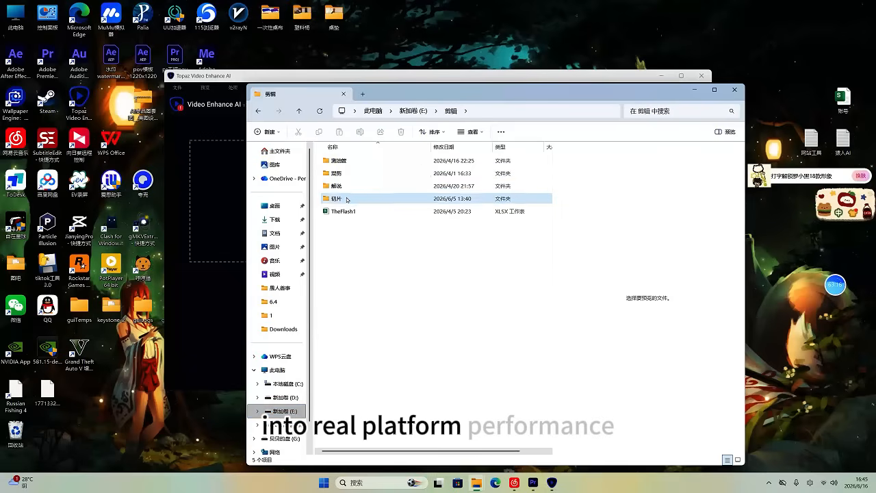
pyautogui.doubleClick(343, 199)
pyautogui.doubleClick(343, 212)
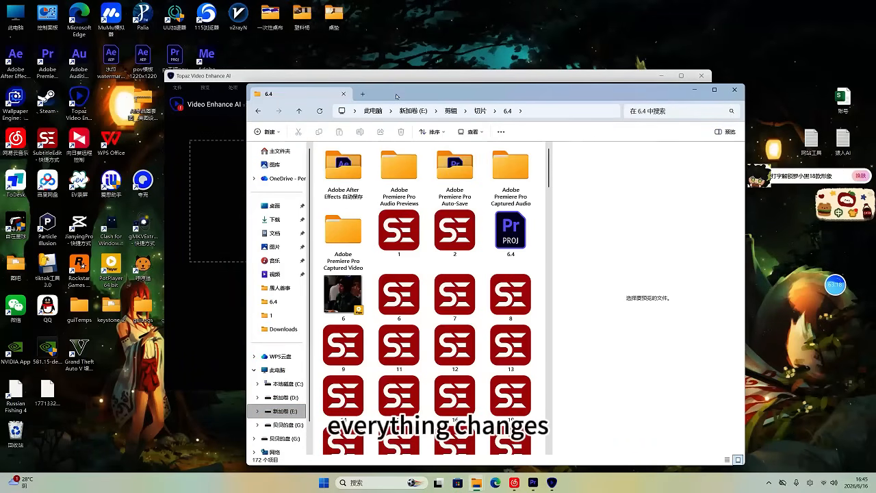
# Step: Load 序列 32.mp4 from the 6.4 folder into Video Enhance AI and start processing it
pyautogui.moveTo(398, 94); pyautogui.dragTo(578, 91)
pyautogui.scroll(-15, 661, 287)
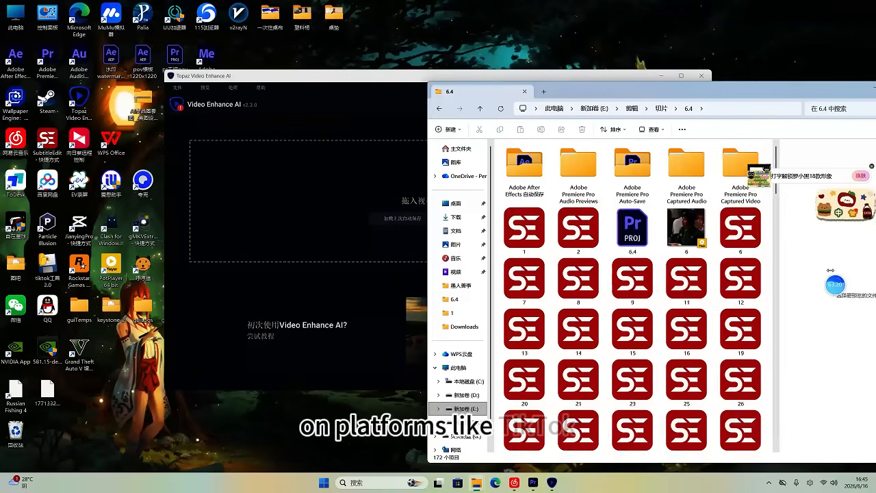
pyautogui.scroll(-10, 662, 287)
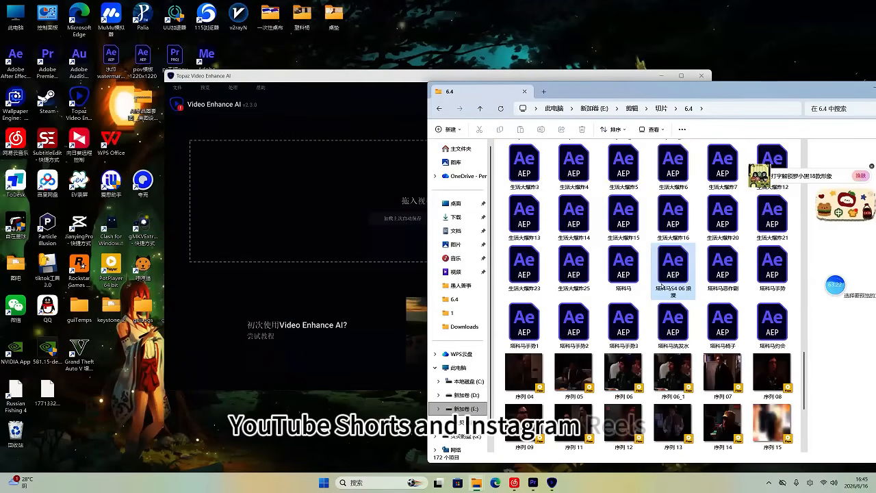
pyautogui.moveTo(525, 428); pyautogui.dragTo(332, 236)
pyautogui.click(339, 321)
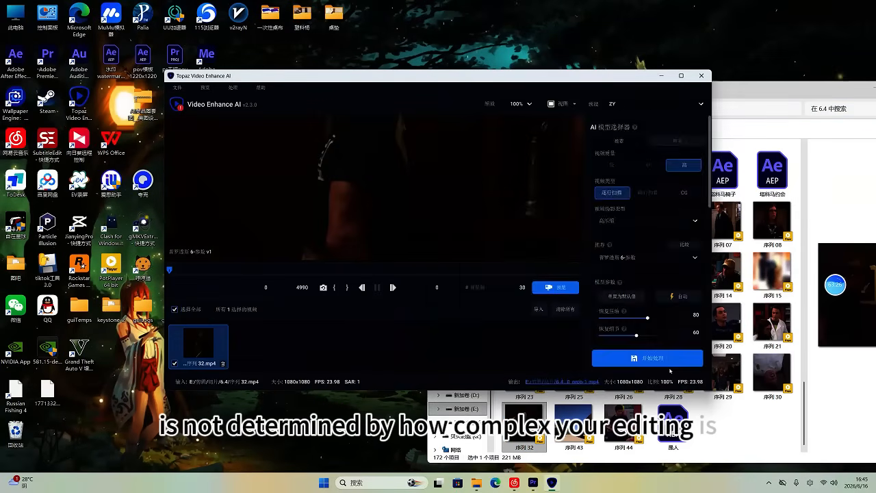
pyautogui.click(653, 356)
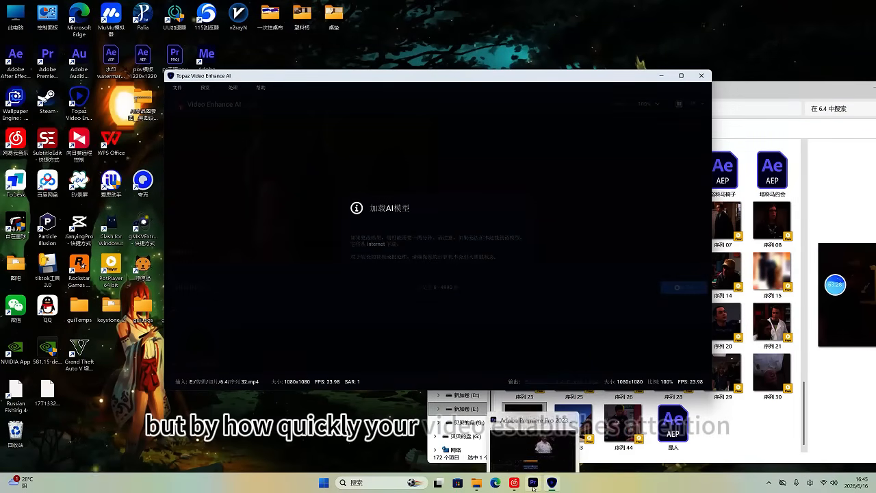
# Step: Switch back to Premiere Pro and return the playhead to the start of the 序列 32 sequence
pyautogui.click(535, 484)
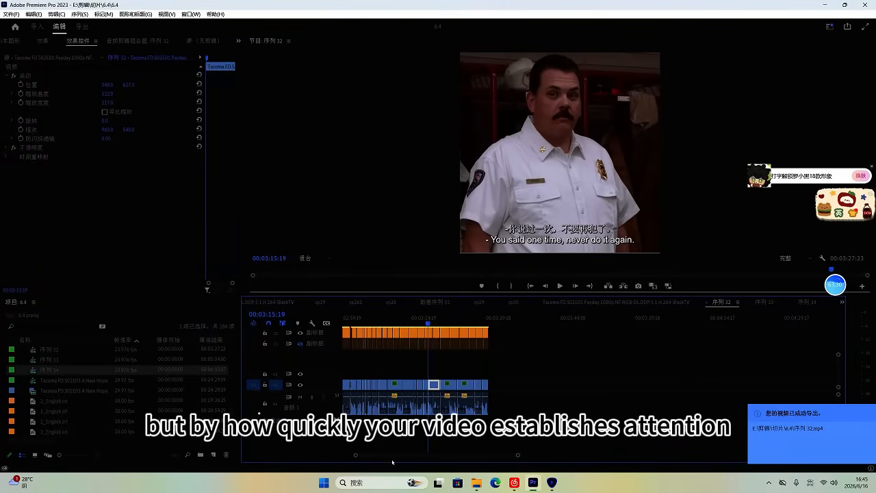
pyautogui.press('Home')
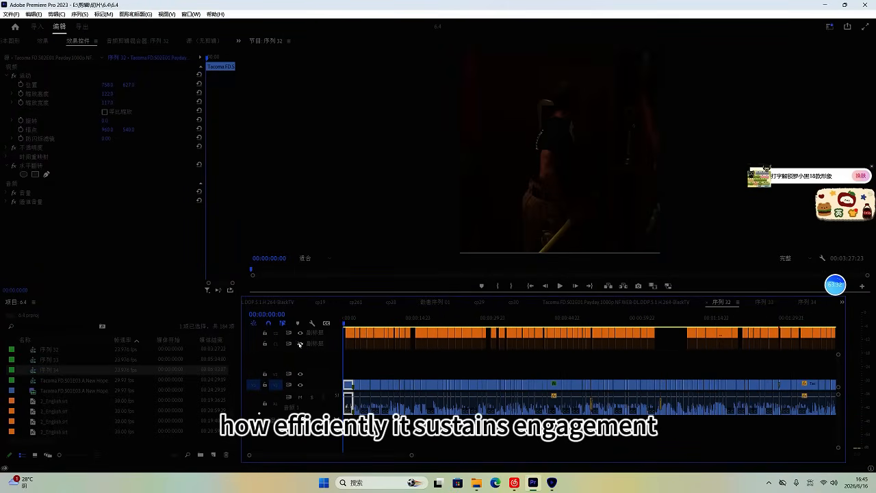
# Step: Lock the main video and audio tracks and play the opening of the sequence to check the captions against the dialogue
pyautogui.scroll(1, 299, 344)
pyautogui.click(263, 385)
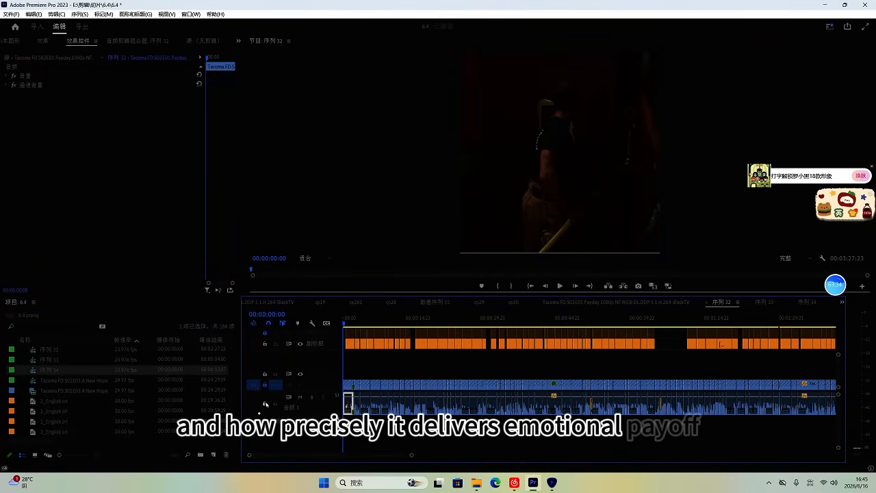
pyautogui.press('space')
pyautogui.scroll(7, 388, 391)
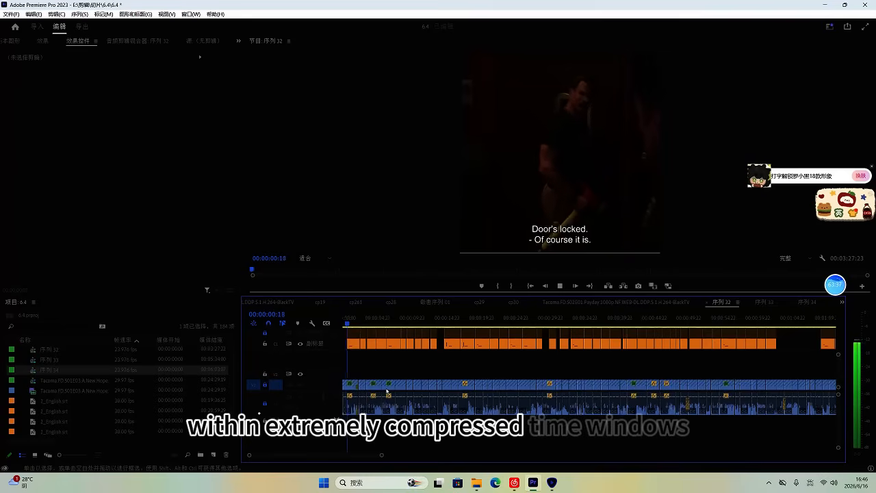
pyautogui.scroll(5, 414, 410)
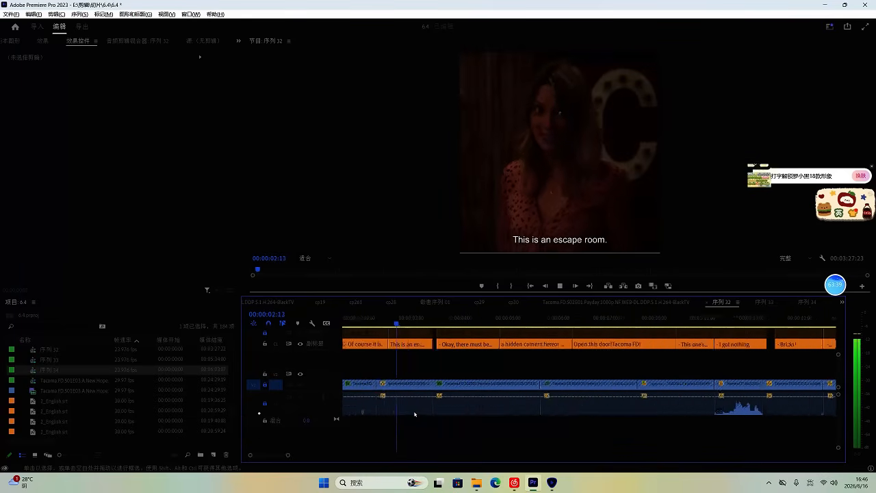
pyautogui.scroll(3, 548, 403)
pyautogui.press('space')
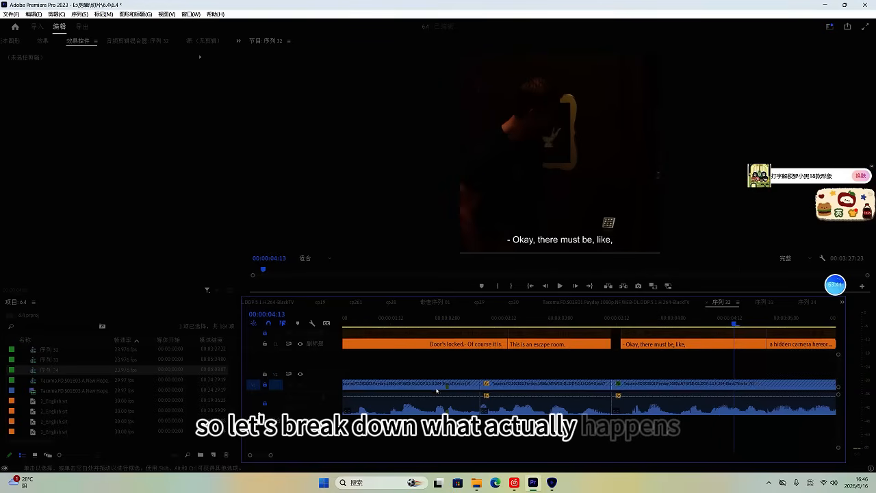
# Step: Move the "Door's locked. - Of course it is." caption slightly earlier to match the speech and play it back
pyautogui.scroll(4, 443, 388)
pyautogui.click(348, 317)
pyautogui.press('space')
pyautogui.scroll(2, 390, 357)
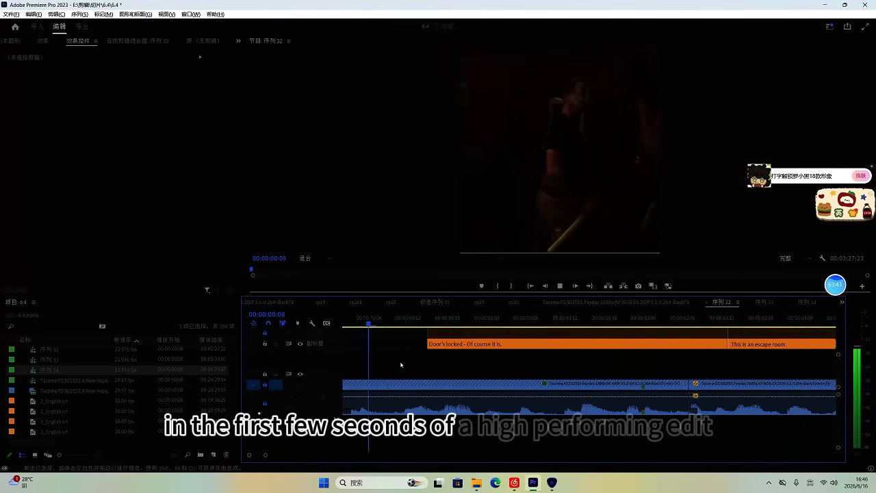
pyautogui.click(408, 317)
pyautogui.moveTo(459, 349); pyautogui.dragTo(414, 349)
pyautogui.press('space')
pyautogui.scroll(1, 466, 358)
pyautogui.press('space')
pyautogui.press('space')
pyautogui.scroll(1, 499, 372)
pyautogui.scroll(-4, 498, 379)
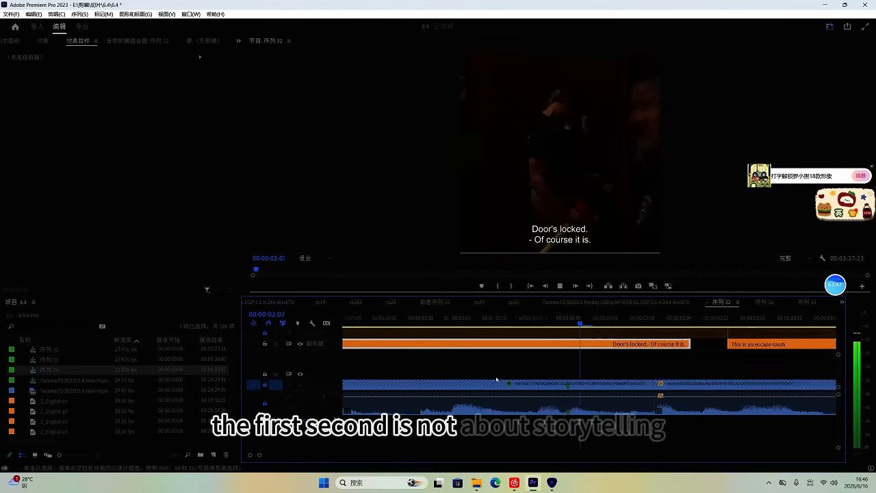
# Step: Split the "Door's locked. - Of course it is." caption near the end of the spoken line and delete the tail
pyautogui.press('space')
pyautogui.click(553, 319)
pyautogui.hotkey('ctrl', 'k')
pyautogui.click(567, 342)
pyautogui.press('Delete')
# Step: Shift the "This is an escape room." caption slightly earlier and play through it to check the timing
pyautogui.moveTo(679, 345); pyautogui.dragTo(661, 344)
pyautogui.press('space')
pyautogui.scroll(-5, 595, 358)
pyautogui.press('space')
pyautogui.scroll(1, 658, 383)
pyautogui.press('space')
pyautogui.scroll(-3, 728, 385)
pyautogui.press('space')
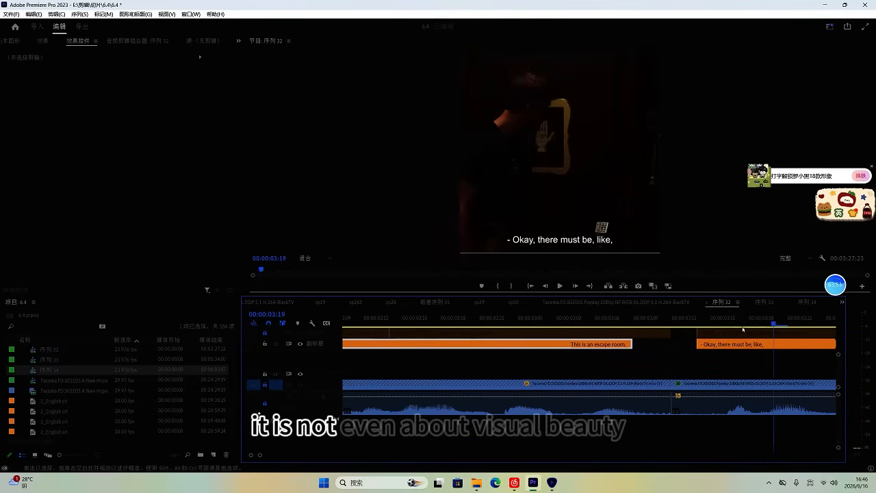
# Step: Play the "Okay, there must be, like," and "a hidden camera here or something, right?" captions to check their timing against the audio
pyautogui.click(735, 320)
pyautogui.press('space')
pyautogui.scroll(-2, 657, 380)
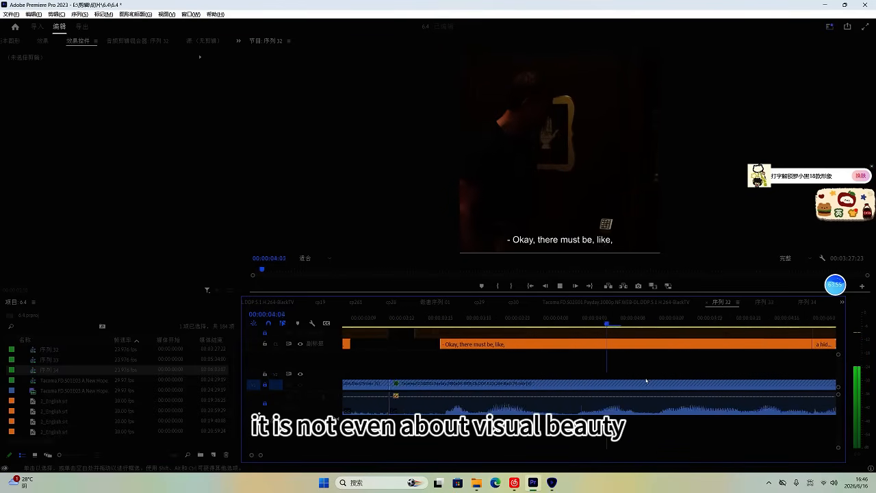
pyautogui.scroll(2, 651, 375)
pyautogui.press('space')
pyautogui.hotkey('alt', 'space')
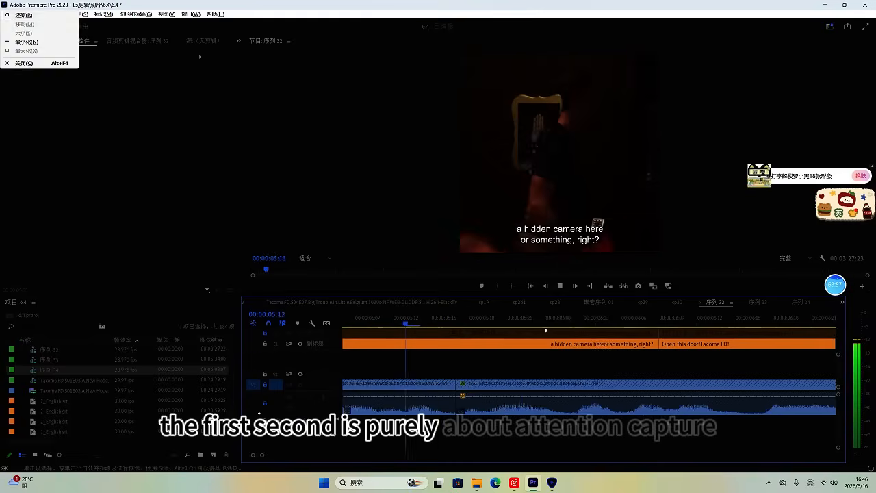
pyautogui.press('Escape')
pyautogui.scroll(-1, 544, 360)
pyautogui.click(462, 322)
pyautogui.scroll(-3, 501, 386)
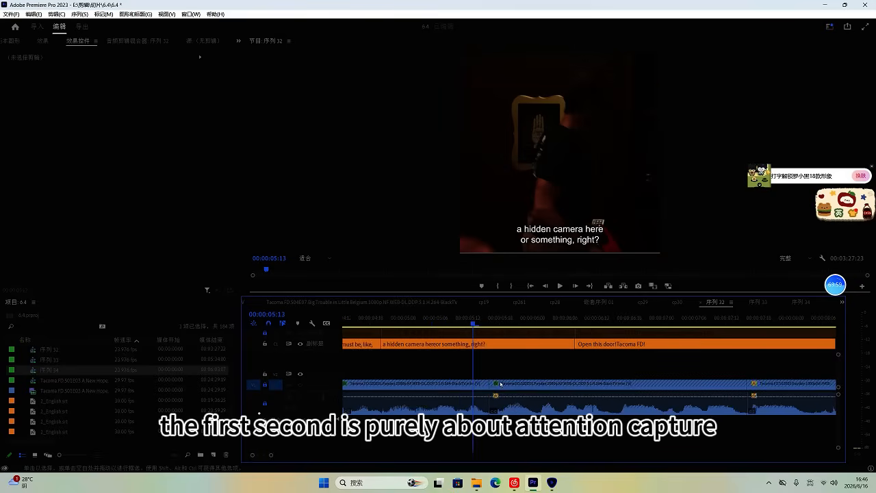
pyautogui.scroll(2, 576, 387)
pyautogui.click(419, 324)
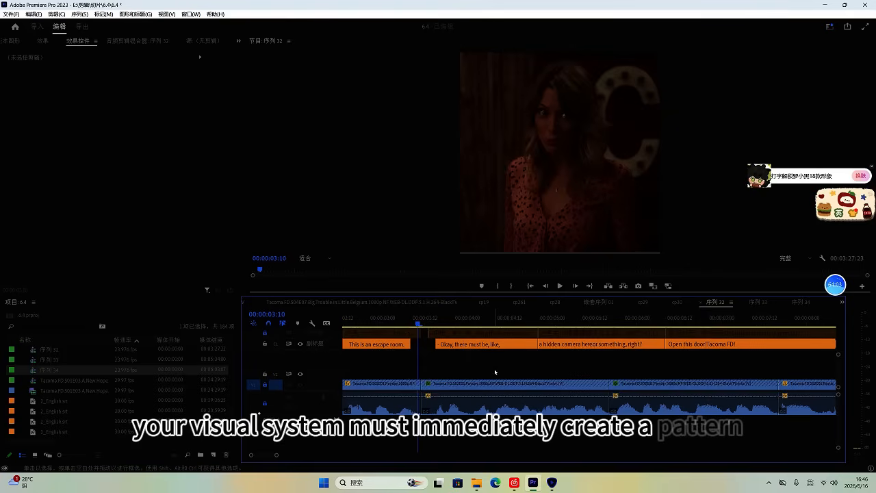
# Step: Find where the "Okay, there must be, like," line ends and trim the end of its caption to 00:00:04:18
pyautogui.press('space')
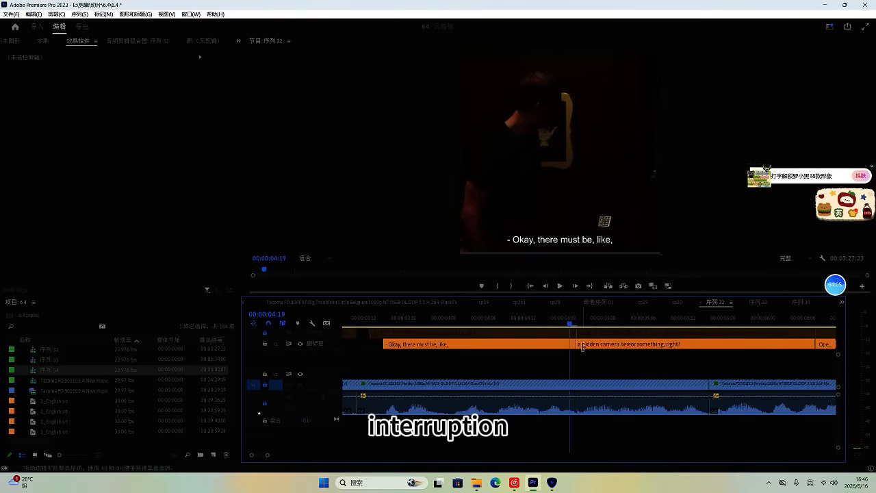
pyautogui.press('space')
pyautogui.press('space')
pyautogui.click(522, 324)
pyautogui.press('space')
pyautogui.scroll(1, 561, 375)
pyautogui.press('space')
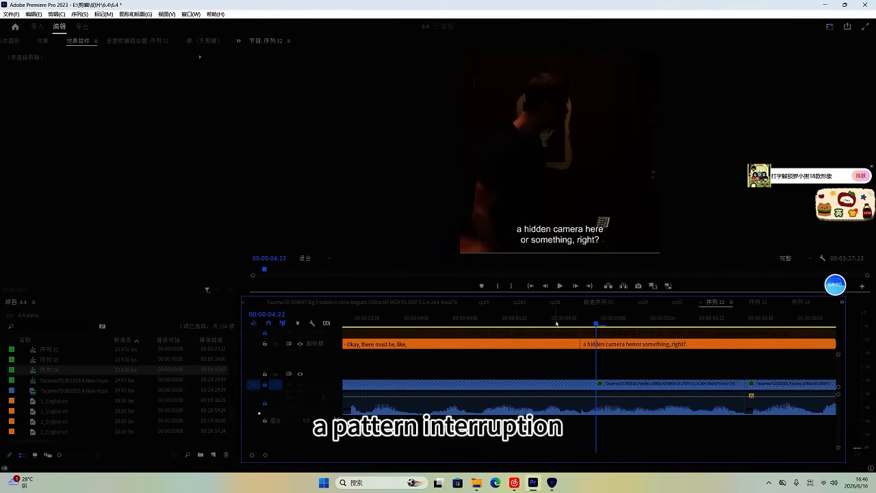
pyautogui.click(556, 324)
pyautogui.press('space')
pyautogui.press('space')
pyautogui.click(482, 324)
pyautogui.press('space')
pyautogui.press('space')
pyautogui.click(563, 325)
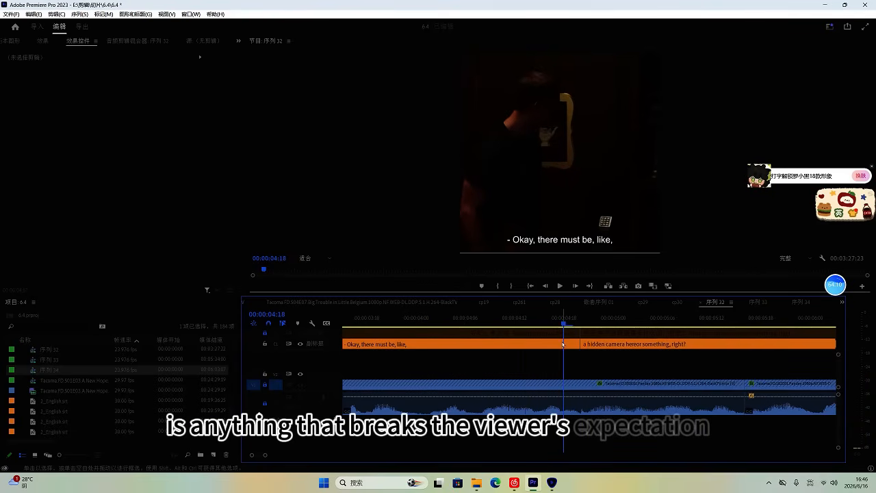
pyautogui.press('space')
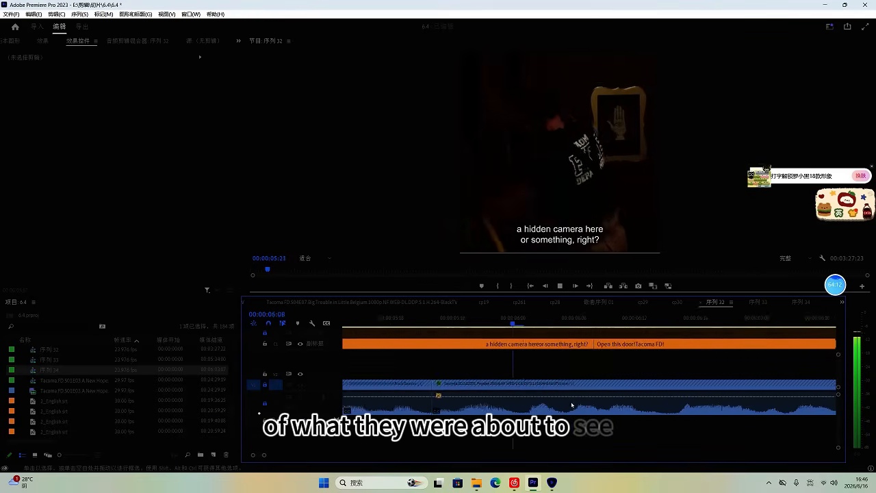
# Step: Split the "a hidden camera here or something, right?" caption at 00:00:05:23 and delete its tail
pyautogui.press('space')
pyautogui.click(396, 325)
pyautogui.press('space')
pyautogui.press('space')
pyautogui.click(495, 324)
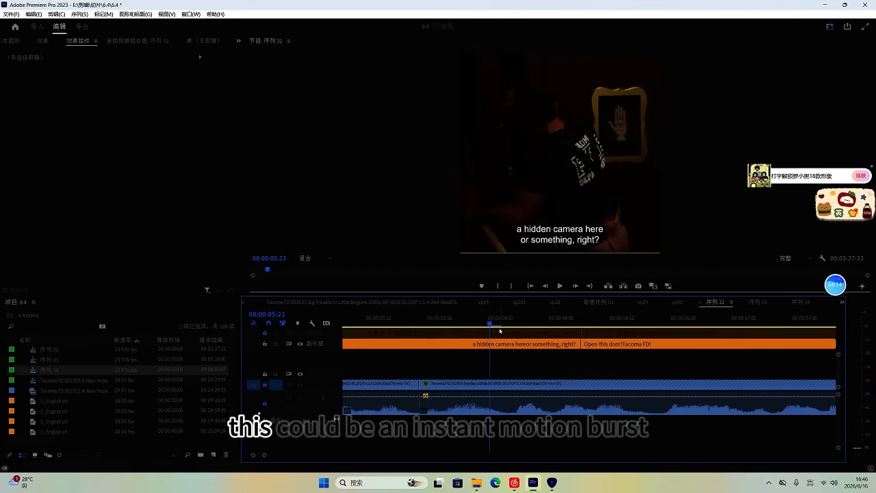
pyautogui.click(504, 344)
pyautogui.hotkey('ctrl', 'k')
pyautogui.click(510, 345)
pyautogui.press('Delete')
pyautogui.scroll(-4, 534, 372)
pyautogui.scroll(1, 590, 386)
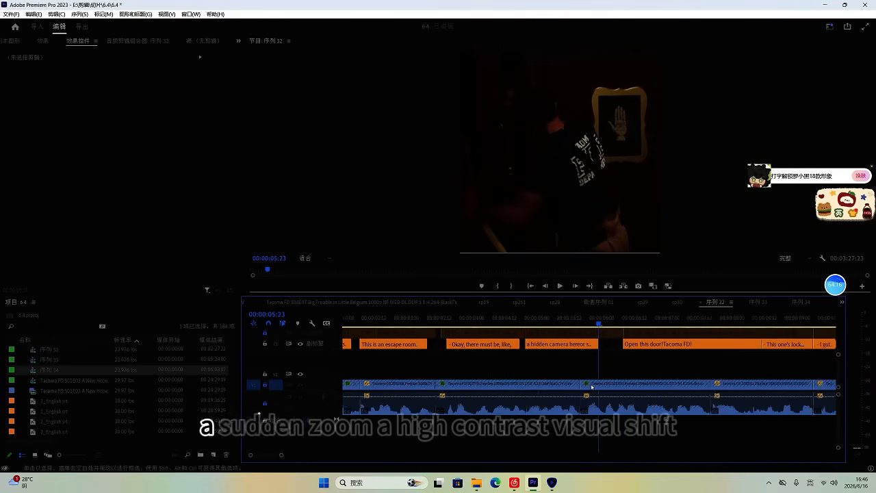
# Step: Replay the trimmed captions and move the "Open this door! Tacoma FD!" caption several frames earlier, close to the hidden camera caption
pyautogui.scroll(1, 591, 387)
pyautogui.click(476, 322)
pyautogui.press('space')
pyautogui.scroll(3, 518, 387)
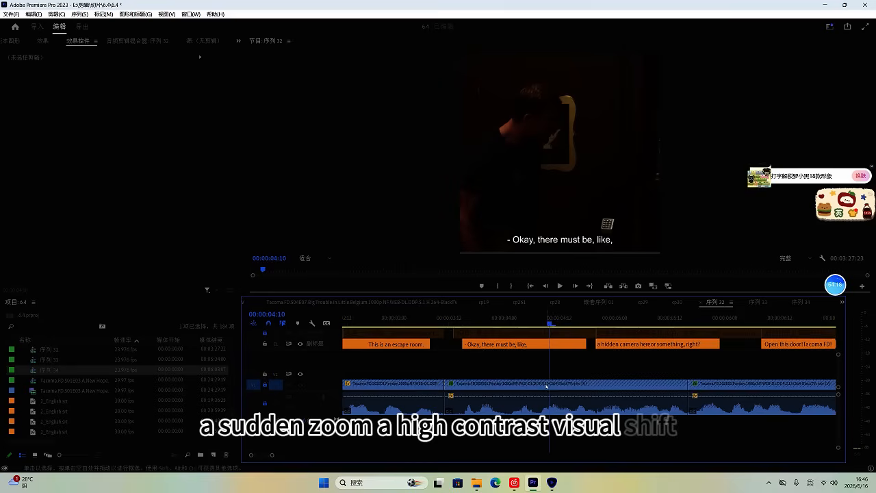
pyautogui.scroll(1, 546, 387)
pyautogui.moveTo(565, 322)
pyautogui.mouseDown()
pyautogui.moveTo(517, 319)
pyautogui.moveTo(571, 324)
pyautogui.mouseUp()
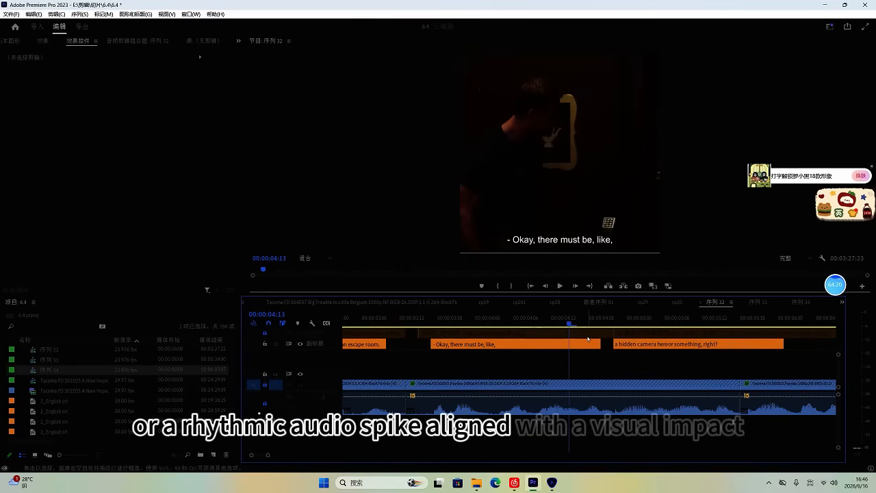
pyautogui.moveTo(649, 346); pyautogui.dragTo(599, 346)
pyautogui.press('space')
pyautogui.scroll(2, 679, 354)
pyautogui.scroll(-2, 656, 370)
pyautogui.press('space')
pyautogui.press('space')
pyautogui.scroll(1, 693, 404)
pyautogui.scroll(-2, 688, 391)
pyautogui.press('space')
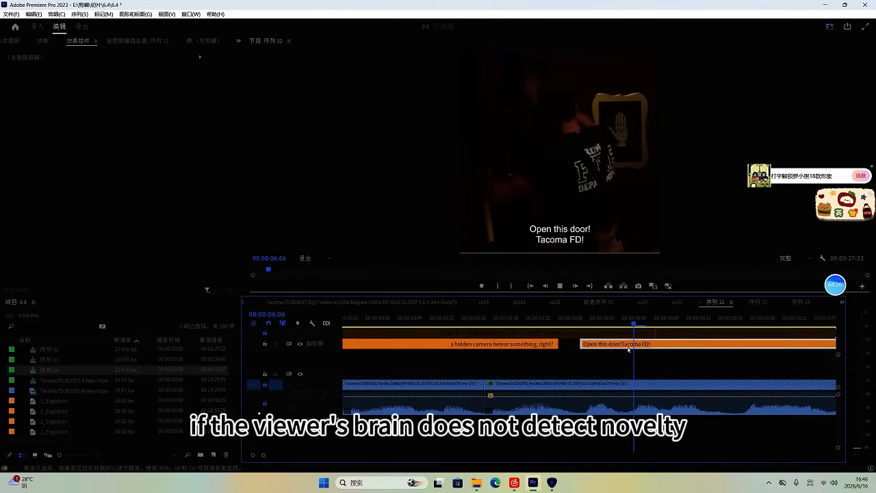
# Step: Nudge the "Open this door! Tacoma FD!" caption slightly later and play on through the spoken line
pyautogui.press('space')
pyautogui.scroll(-3, 622, 361)
pyautogui.press('space')
pyautogui.moveTo(514, 345); pyautogui.dragTo(524, 344)
pyautogui.press('space')
pyautogui.scroll(-2, 591, 403)
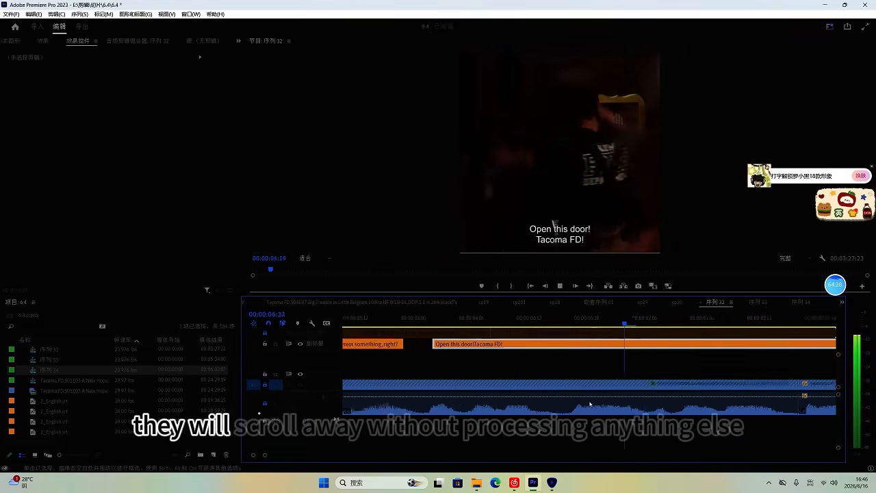
pyautogui.scroll(1, 616, 396)
pyautogui.scroll(-6, 635, 391)
# Step: Split the "Open this door! Tacoma FD!" caption at 00:00:08:02 and delete the remaining piece
pyautogui.press('space')
pyautogui.click(596, 325)
pyautogui.hotkey('ctrl', 'k')
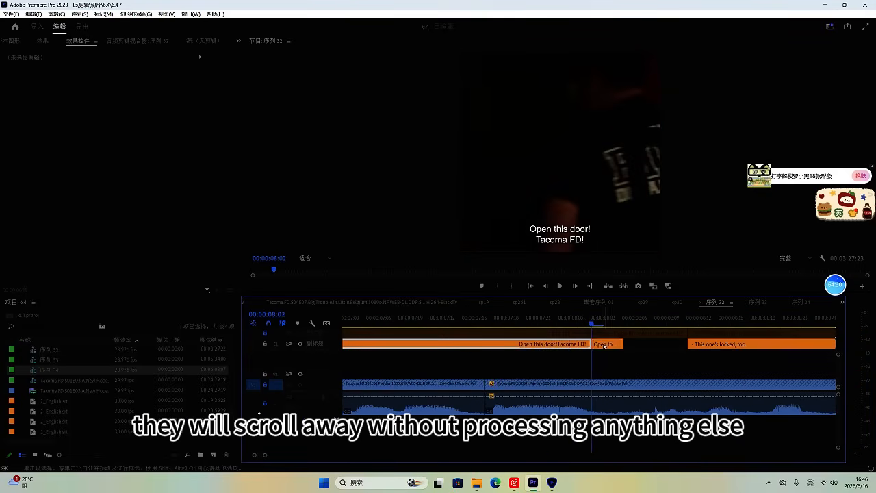
pyautogui.click(599, 344)
pyautogui.press('Delete')
# Step: Play past "This one's locked, too." and cut off the start of the "I got nothing." caption at 00:00:09:15
pyautogui.press('space')
pyautogui.scroll(-4, 599, 350)
pyautogui.press('space')
pyautogui.click(597, 325)
pyautogui.press('space')
pyautogui.scroll(-7, 591, 360)
pyautogui.moveTo(587, 345); pyautogui.dragTo(680, 317)
pyautogui.press('space')
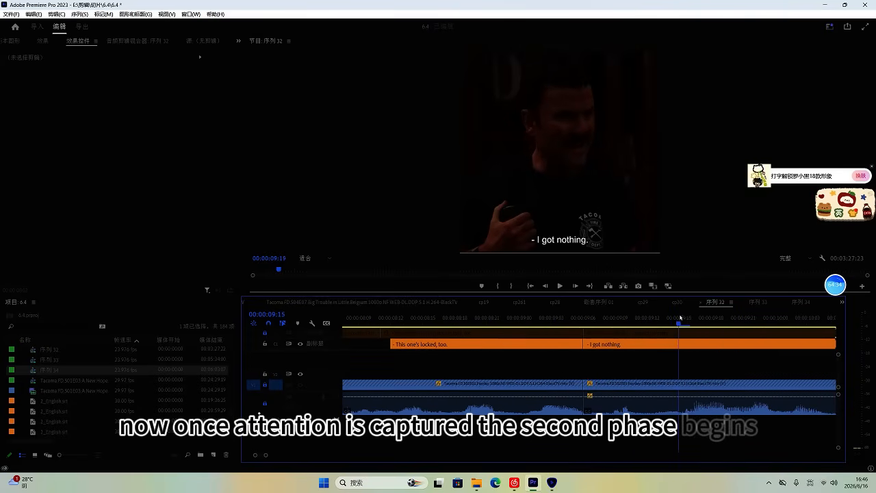
pyautogui.hotkey('ctrl', 'k')
pyautogui.press('Delete')
# Step: Split the "I got nothing." caption at 00:00:10:05 and delete the part after the cut
pyautogui.press('space')
pyautogui.scroll(-5, 628, 362)
pyautogui.press('space')
pyautogui.click(629, 322)
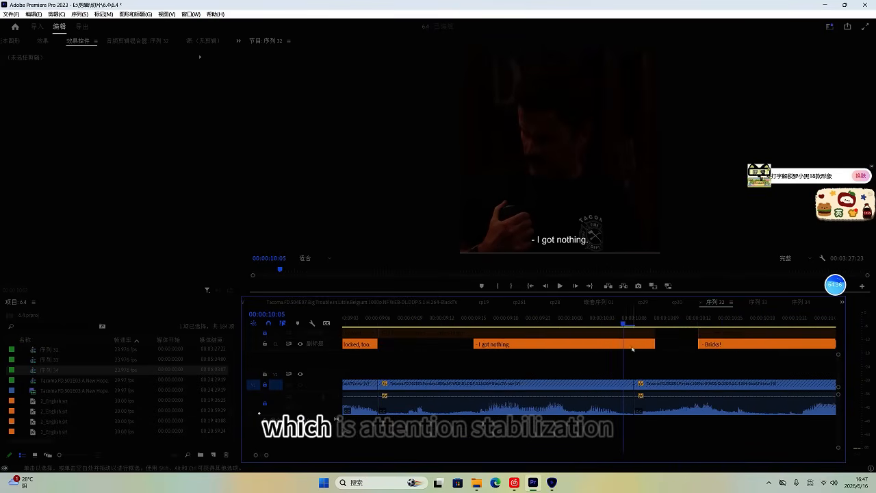
pyautogui.click(635, 346)
pyautogui.hotkey('ctrl', 'k')
pyautogui.press('Delete')
# Step: Move the "Bricks!" caption one frame earlier, and cut off its opening part before the word is spoken
pyautogui.press('space')
pyautogui.scroll(-4, 657, 355)
pyautogui.press('space')
pyautogui.moveTo(672, 347); pyautogui.dragTo(662, 348)
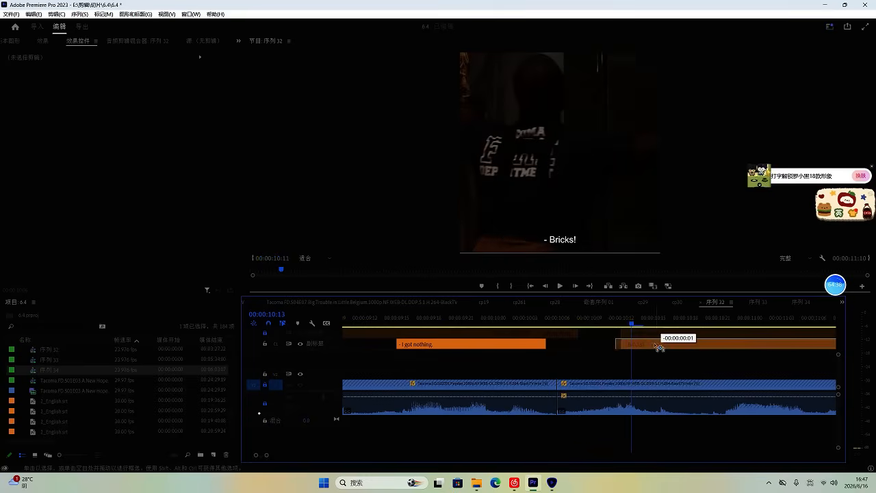
pyautogui.press('space')
pyautogui.scroll(-5, 627, 369)
pyautogui.press('space')
pyautogui.click(651, 321)
pyautogui.hotkey('ctrl', 'k')
pyautogui.press('Delete')
# Step: Split the "Bricks!" caption where the word ends and delete the tail
pyautogui.press('space')
pyautogui.scroll(-9, 650, 373)
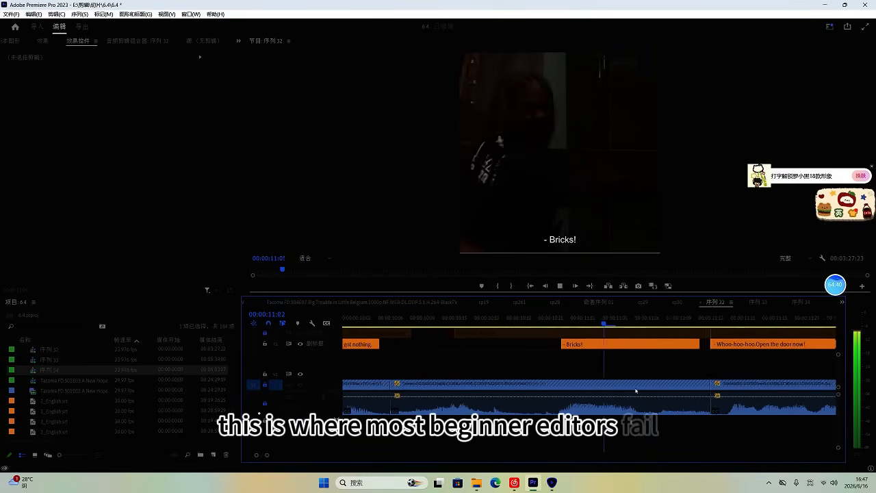
pyautogui.press('space')
pyautogui.click(611, 323)
pyautogui.click(638, 346)
pyautogui.hotkey('ctrl', 'k')
pyautogui.press('Delete')
# Step: Cut off the start of the first "Whoo-hoo-hoo. Open the door now!" caption at 00:00:11:14
pyautogui.press('space')
pyautogui.scroll(-4, 626, 364)
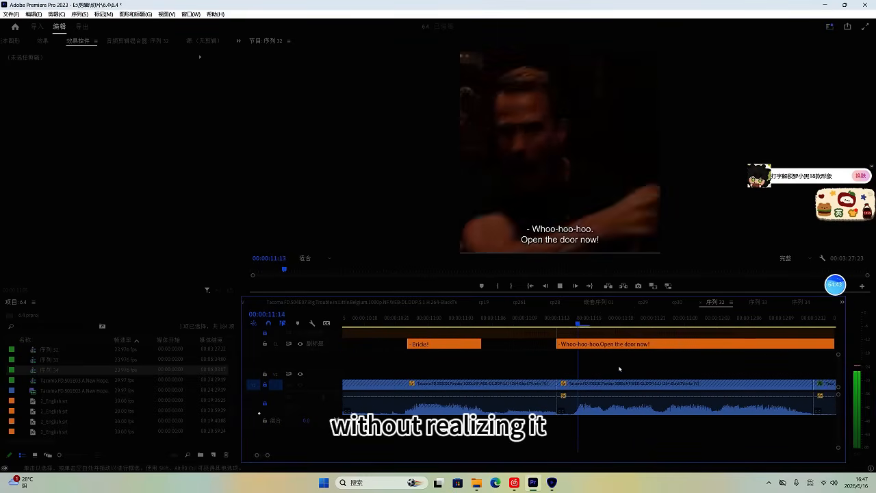
pyautogui.press('space')
pyautogui.click(578, 323)
pyautogui.click(581, 345)
pyautogui.hotkey('ctrl', 'k')
pyautogui.press('Delete')
# Step: Split the first "Whoo-hoo-hoo. Open the door now!" caption near its end and delete the tail
pyautogui.press('space')
pyautogui.scroll(-4, 577, 358)
pyautogui.scroll(-3, 637, 372)
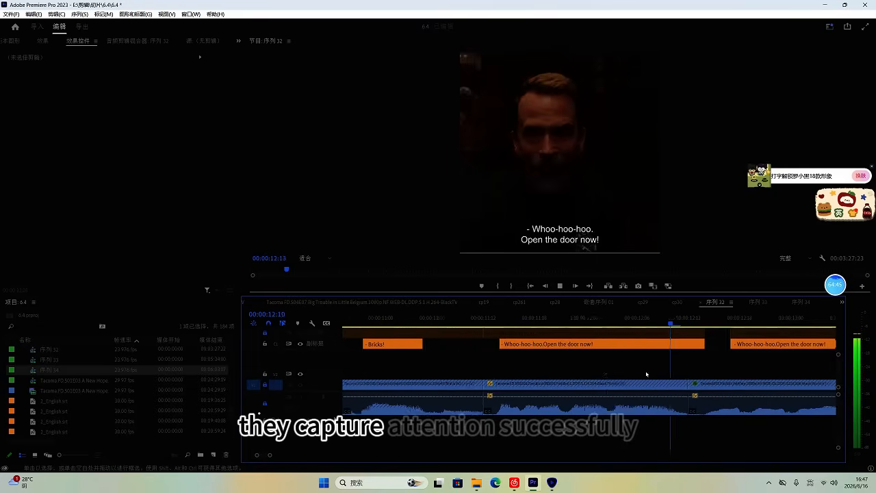
pyautogui.press('space')
pyautogui.click(665, 323)
pyautogui.hotkey('ctrl', 'k')
pyautogui.click(678, 345)
pyautogui.press('Delete')
# Step: Remove the "- Whoo-hoo-hoo." line from the first caption so it reads "Open the door now!", and play on to the next caption
pyautogui.click(632, 323)
pyautogui.click(626, 345)
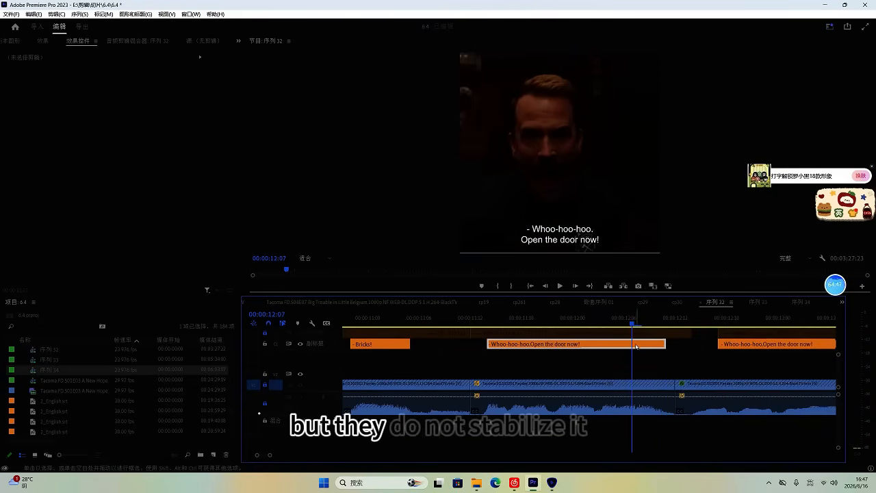
pyautogui.click(582, 233)
pyautogui.tripleClick(582, 233)
pyautogui.press('Delete')
pyautogui.click(637, 345)
pyautogui.press('space')
pyautogui.scroll(2, 673, 366)
pyautogui.scroll(-3, 691, 359)
pyautogui.press('space')
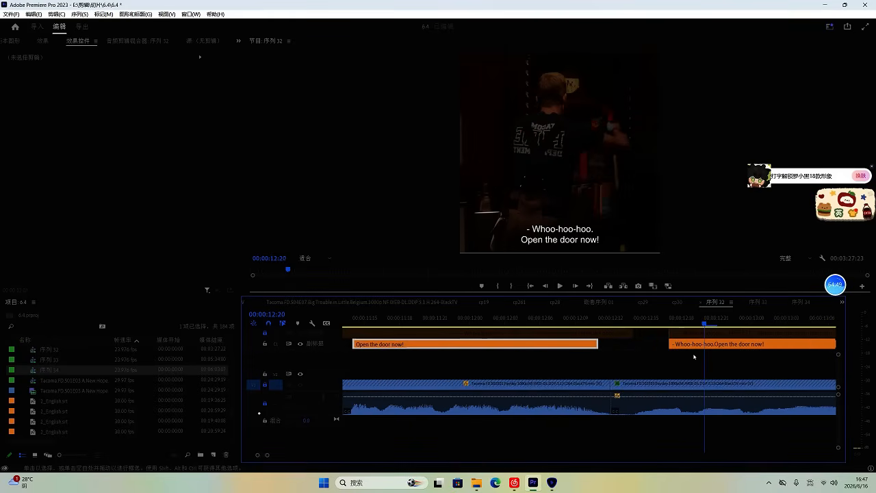
# Step: Move the second "- Whoo-hoo-hoo. Open the door now!" caption slightly earlier to meet its dialogue, and play through it
pyautogui.moveTo(695, 347); pyautogui.dragTo(674, 348)
pyautogui.scroll(-3, 674, 356)
pyautogui.press('space')
pyautogui.scroll(-2, 675, 364)
pyautogui.press('space')
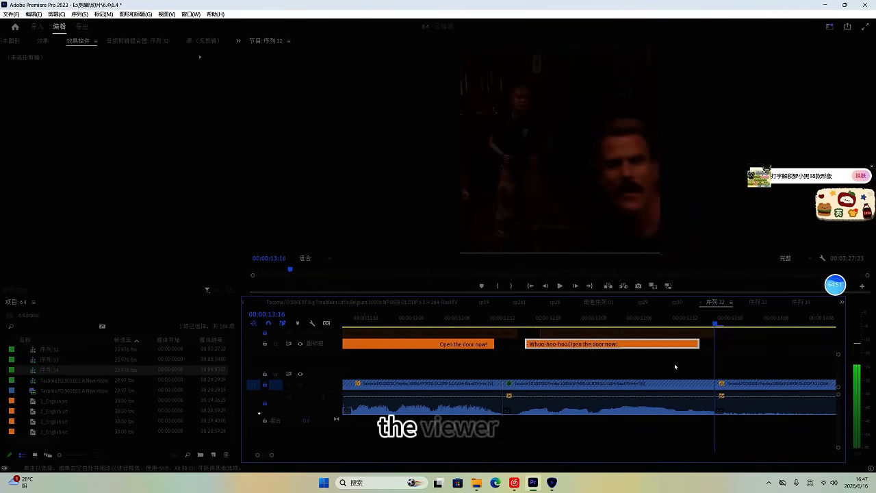
# Step: Split the second "- Whoo-hoo-hoo. Open the door now!" caption just before its end and delete the tail
pyautogui.click(671, 324)
pyautogui.click(677, 324)
pyautogui.hotkey('ctrl', 'k')
pyautogui.click(689, 343)
pyautogui.press('Delete')
# Step: Remove the "Open the door now!" line from the second caption so it reads "- Whoo-hoo-hoo."
pyautogui.click(654, 324)
pyautogui.click(649, 344)
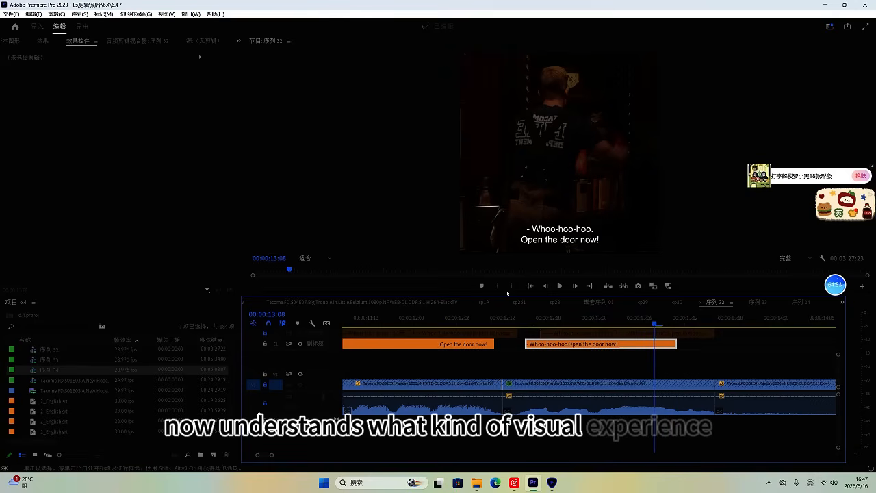
pyautogui.doubleClick(576, 241)
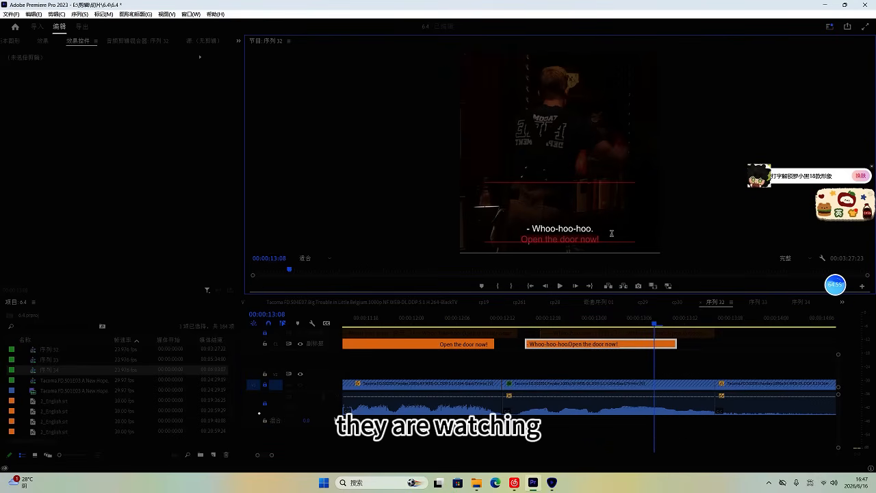
pyautogui.press('BackSpace')
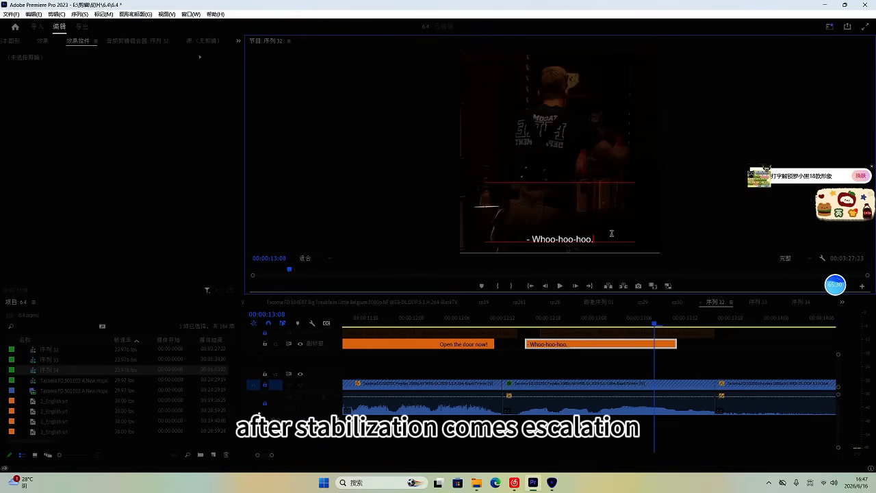
# Step: Move the "I know you can see us! Open up!" caption earlier so it starts with the spoken line
pyautogui.hscroll(3, 622, 380)
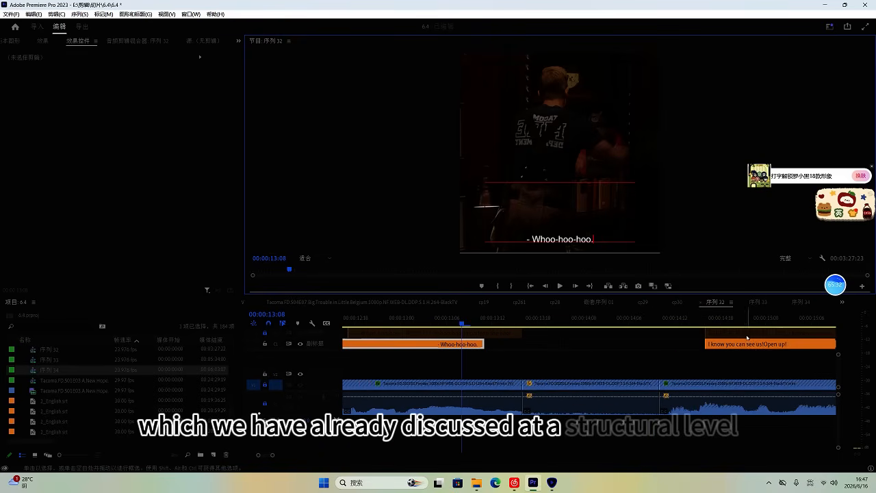
pyautogui.moveTo(741, 344); pyautogui.dragTo(703, 346)
pyautogui.click(674, 319)
pyautogui.hscroll(4, 659, 363)
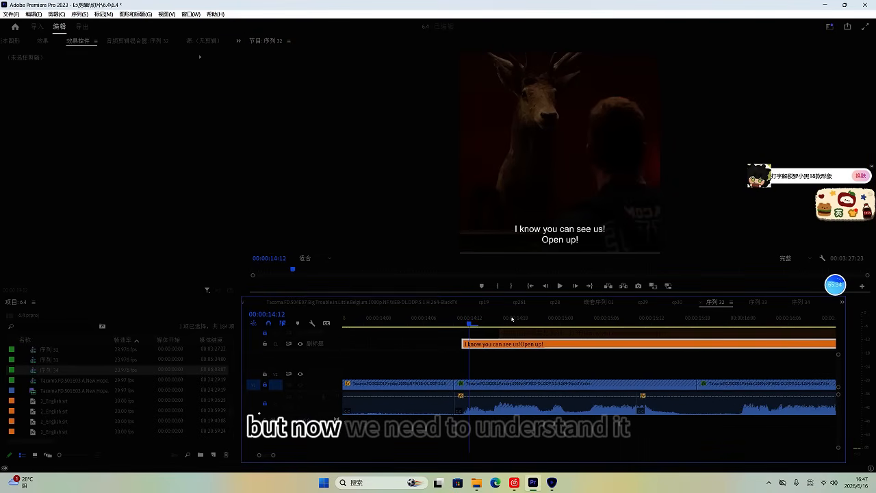
# Step: Cut the "I know you can see us! Open up!" caption at 00:00:16:14 and delete the tail
pyautogui.moveTo(512, 319); pyautogui.dragTo(712, 339)
pyautogui.hscroll(3, 671, 369)
pyautogui.moveTo(616, 321); pyautogui.dragTo(682, 329)
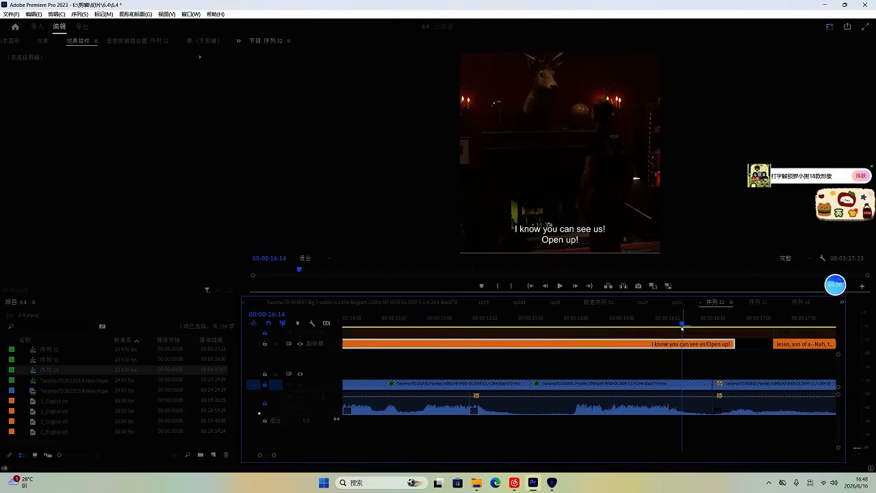
pyautogui.click(714, 344)
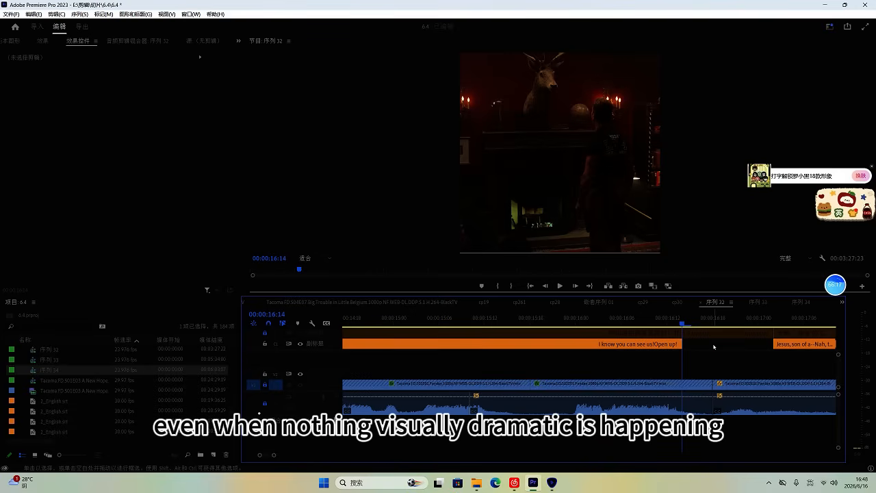
# Step: Play on to the "Jesus, son of a-- Nah, that's not a camera." caption and align its start with the speech
pyautogui.scroll(-2, 714, 347)
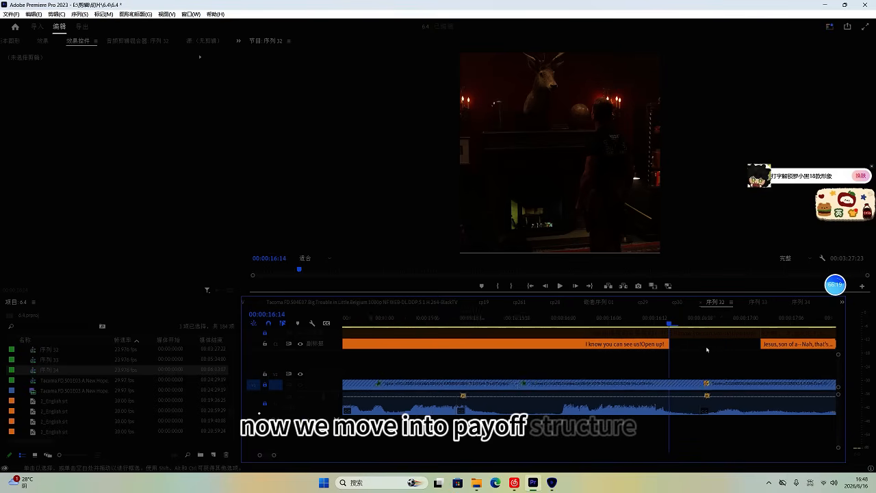
pyautogui.scroll(-1, 686, 387)
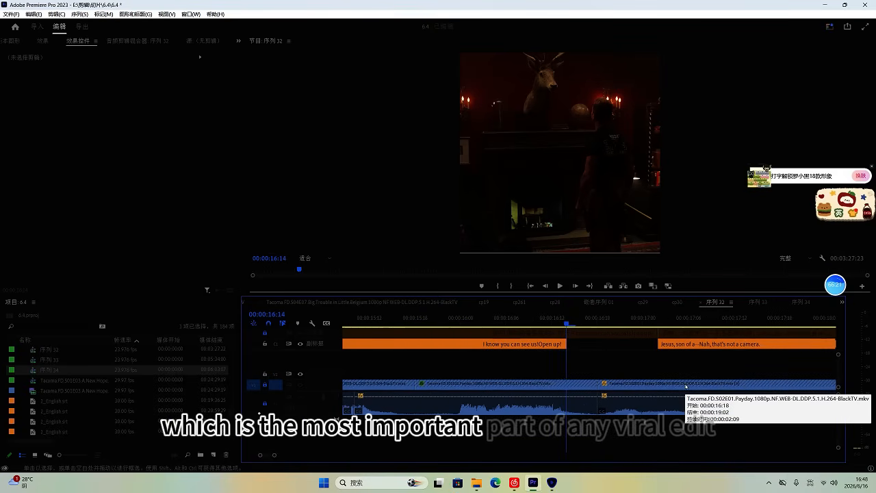
pyautogui.scroll(-1, 644, 383)
pyautogui.press('space')
pyautogui.scroll(-1, 618, 386)
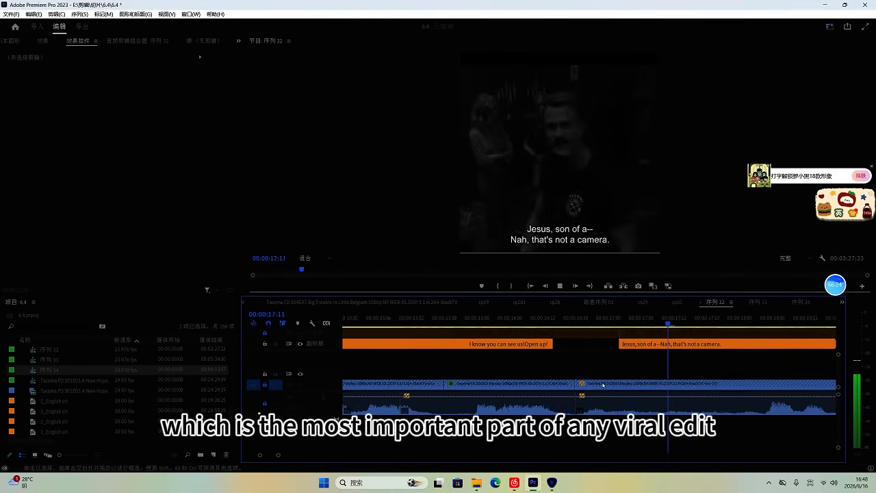
pyautogui.scroll(-2, 604, 374)
pyautogui.moveTo(604, 351)
pyautogui.mouseDown()
pyautogui.moveTo(571, 347)
pyautogui.moveTo(602, 343)
pyautogui.mouseUp()
pyautogui.scroll(1, 712, 363)
# Step: Adjust the end of the "Jesus, son of a-- Nah, that's not a camera." caption to the dialogue and play on
pyautogui.scroll(-6, 684, 383)
pyautogui.press('space')
pyautogui.press('space')
pyautogui.click(642, 325)
pyautogui.moveTo(657, 347); pyautogui.dragTo(666, 351)
pyautogui.scroll(-2, 616, 370)
pyautogui.press('space')
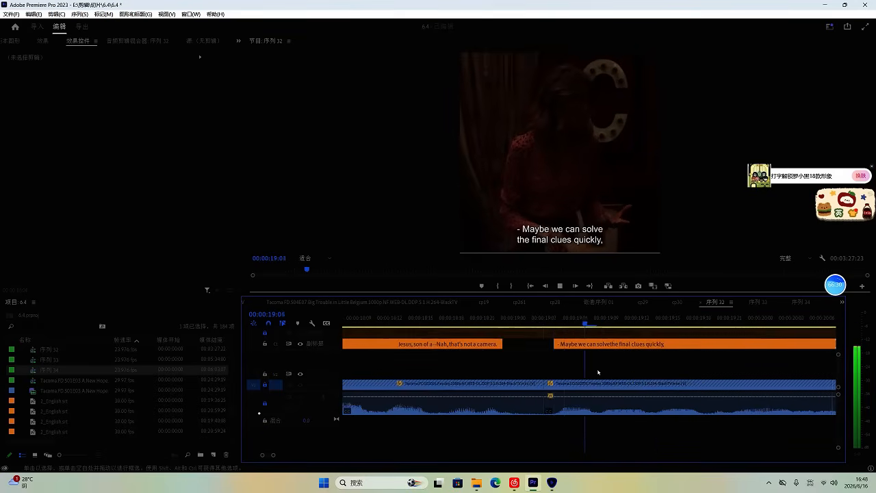
# Step: Split the "- Maybe we can solve the final clues quickly," caption shortly before its end and delete the tail
pyautogui.scroll(2, 600, 372)
pyautogui.scroll(-3, 600, 373)
pyautogui.scroll(-12, 600, 374)
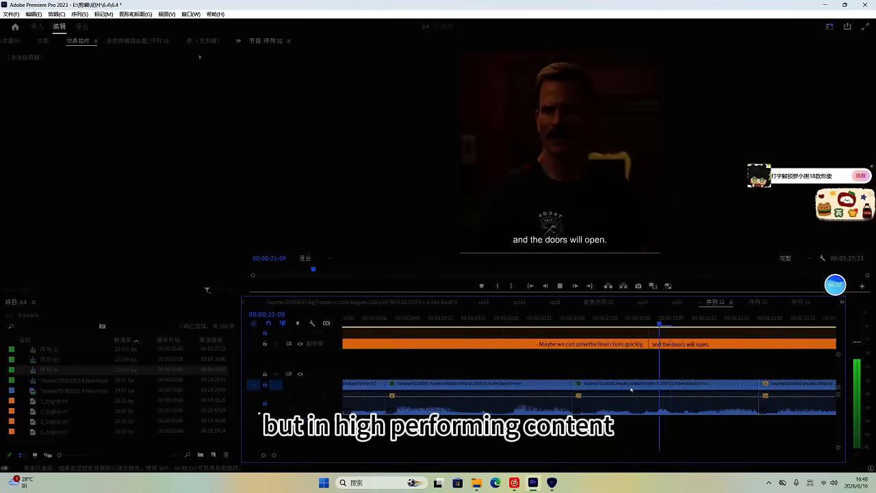
pyautogui.press('space')
pyautogui.press('space')
pyautogui.click(485, 322)
pyautogui.press('space')
pyautogui.press('space')
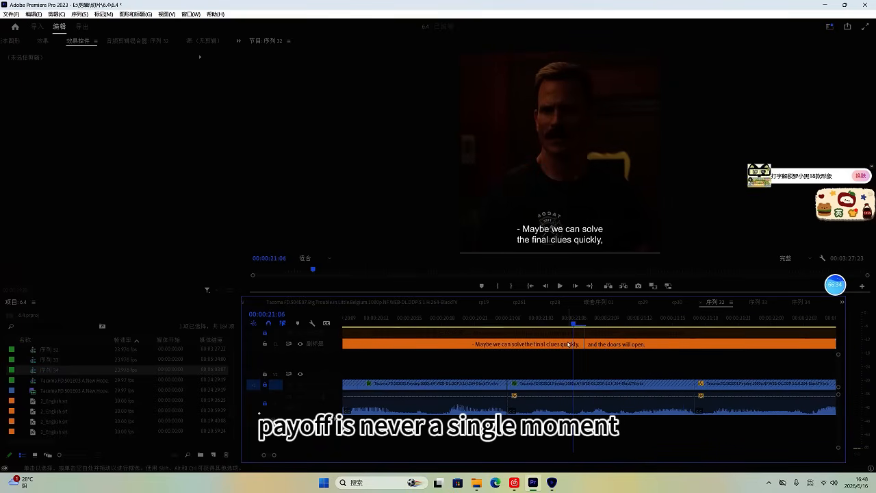
pyautogui.hotkey('ctrl', 'k')
pyautogui.click(573, 345)
pyautogui.press('Delete')
# Step: Replay the "and the doors will open." passage and cut off the start of that caption at 00:00:21:19
pyautogui.press('space')
pyautogui.press('space')
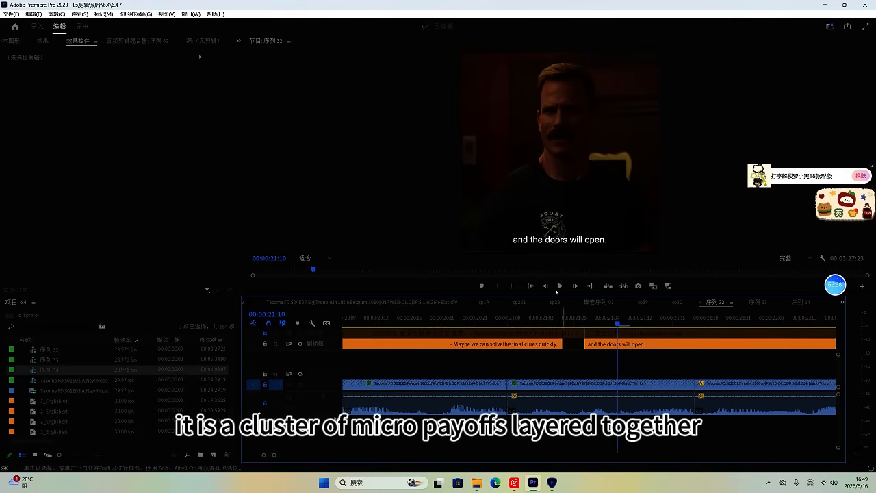
pyautogui.click(518, 317)
pyautogui.press('space')
pyautogui.scroll(1, 577, 362)
pyautogui.scroll(-3, 578, 362)
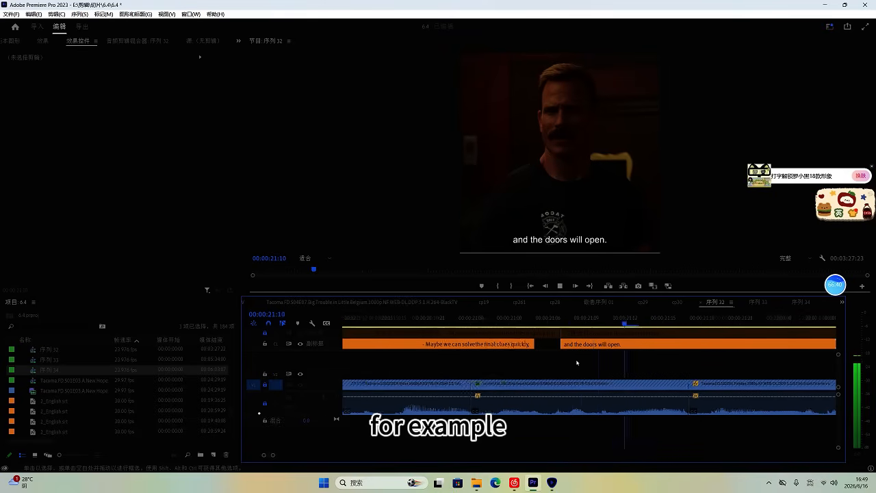
pyautogui.press('space')
pyautogui.click(456, 317)
pyautogui.press('space')
pyautogui.scroll(-2, 491, 337)
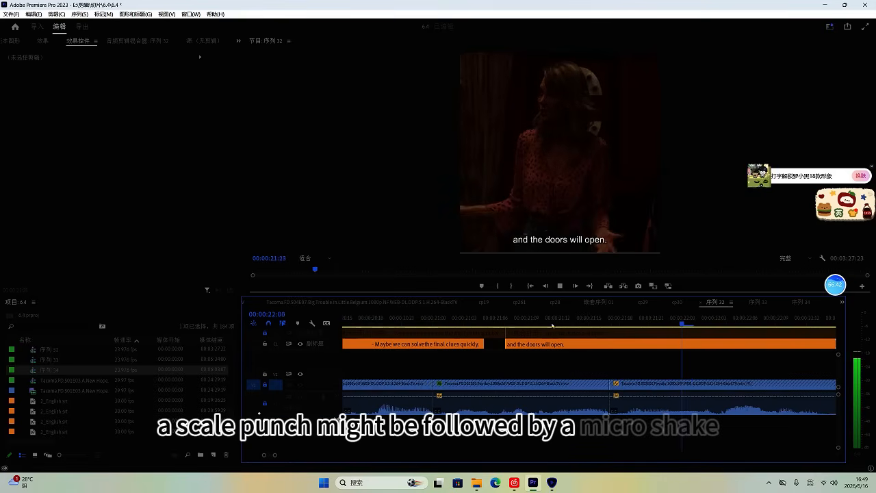
pyautogui.press('space')
pyautogui.click(627, 316)
pyautogui.press('Right')
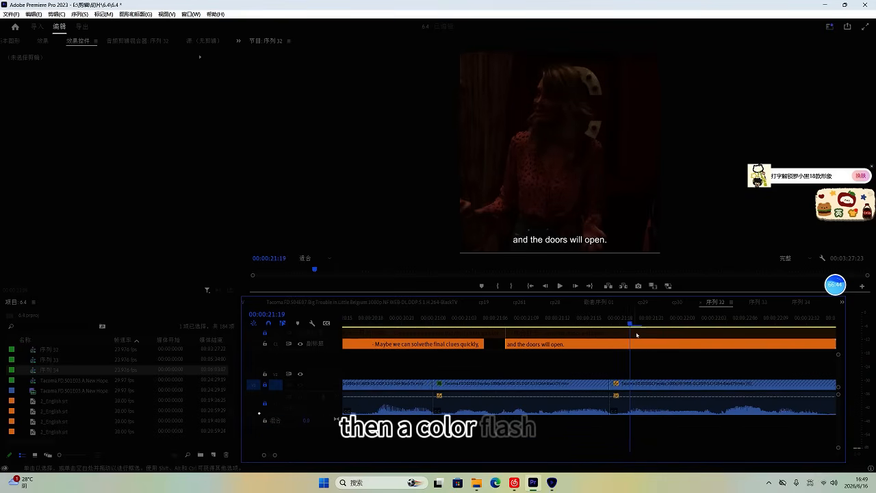
pyautogui.click(535, 345)
pyautogui.hotkey('ctrl', 'k')
pyautogui.press('Delete')
# Step: Extend the end of the "- Maybe we can solve the final clues quickly," caption to the next video cut, and play on
pyautogui.moveTo(485, 342); pyautogui.dragTo(612, 340)
pyautogui.scroll(1, 612, 342)
pyautogui.press('space')
pyautogui.press('space')
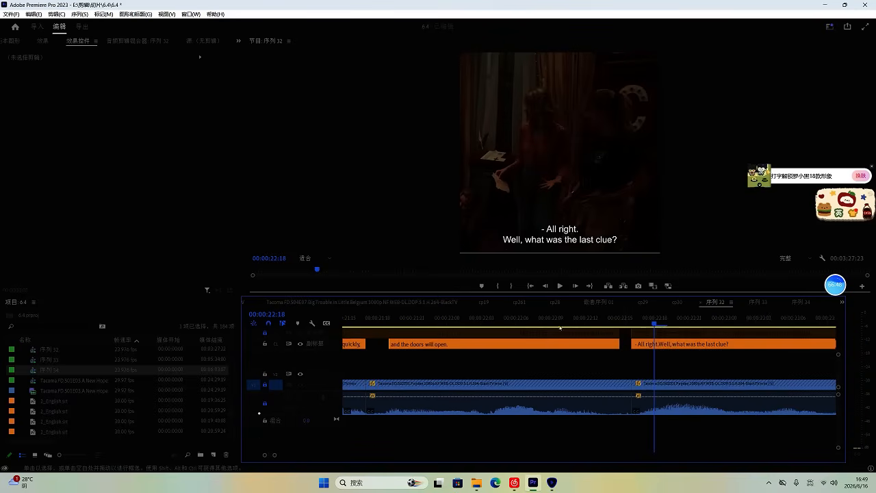
# Step: Split the "and the doors will open." caption at 00:00:22:13 and delete the tail
pyautogui.click(536, 322)
pyautogui.press('space')
pyautogui.click(572, 321)
pyautogui.click(582, 344)
pyautogui.hotkey('ctrl', 'k')
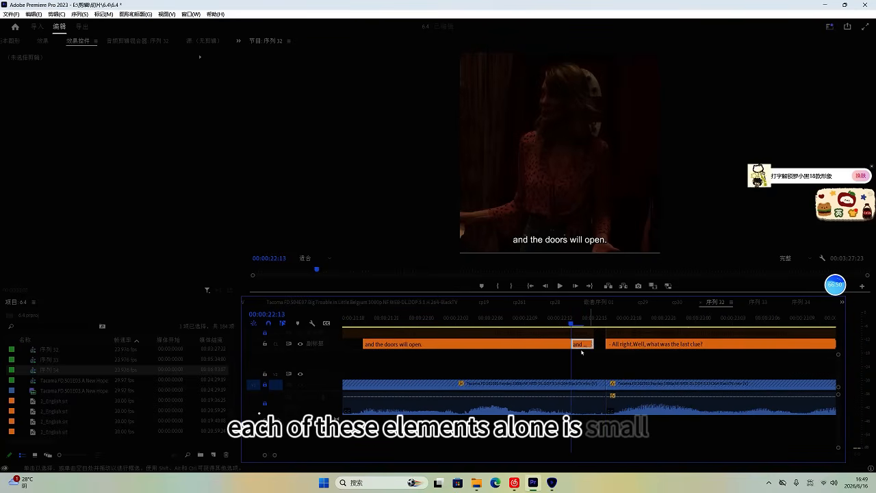
pyautogui.press('Delete')
# Step: Trim the start of the "- All right. Well, what was the last clue?" caption slightly later to match the speech
pyautogui.scroll(-1, 575, 346)
pyautogui.press('space')
pyautogui.click(552, 322)
pyautogui.moveTo(543, 343); pyautogui.dragTo(554, 344)
pyautogui.scroll(-2, 557, 349)
pyautogui.press('space')
# Step: Split the "- All right. Well, what was the last clue?" caption at 00:00:23:20 and delete the tail
pyautogui.scroll(-1, 603, 356)
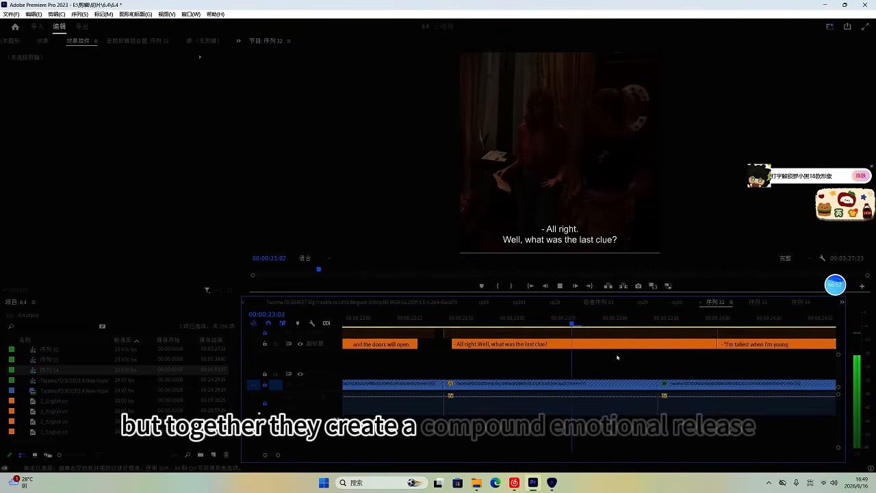
pyautogui.scroll(-3, 606, 365)
pyautogui.scroll(-1, 595, 370)
pyautogui.click(507, 323)
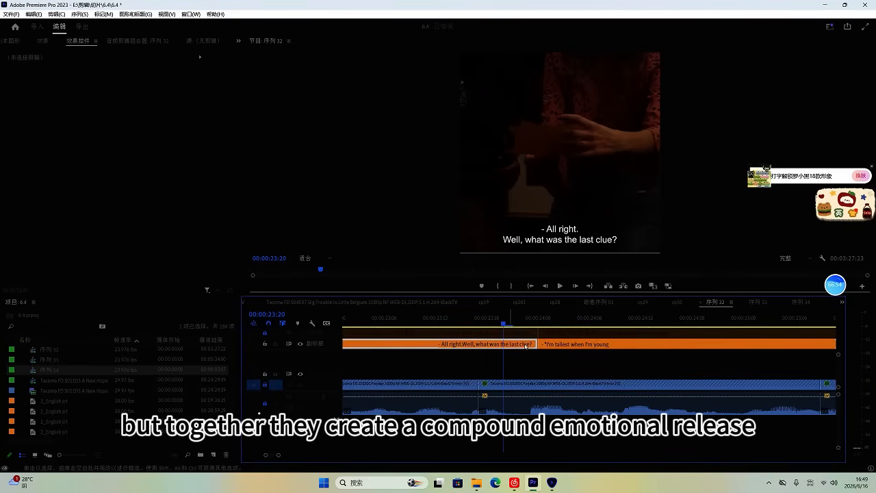
pyautogui.hotkey('ctrl', 'k')
pyautogui.press('Delete')
# Step: Move the "I'm tallest when I'm young" caption earlier to match the spoken line, and play through it
pyautogui.press('space')
pyautogui.press('space')
pyautogui.moveTo(572, 345); pyautogui.dragTo(517, 348)
pyautogui.press('space')
pyautogui.scroll(-4, 551, 358)
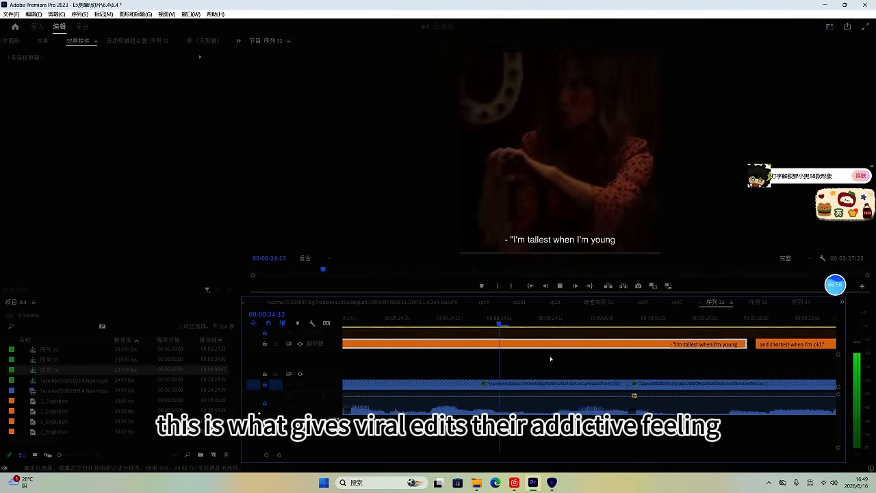
# Step: Split the "I'm tallest when I'm young" caption where the phrase ends and delete the tail
pyautogui.scroll(-4, 551, 358)
pyautogui.press('space')
pyautogui.hotkey('ctrl', 'k')
pyautogui.click(593, 345)
pyautogui.press('Delete')
pyautogui.scroll(-2, 592, 347)
# Step: Move the "and shortest when I'm old." caption earlier to start at 00:00:25:21, and save the project
pyautogui.press('space')
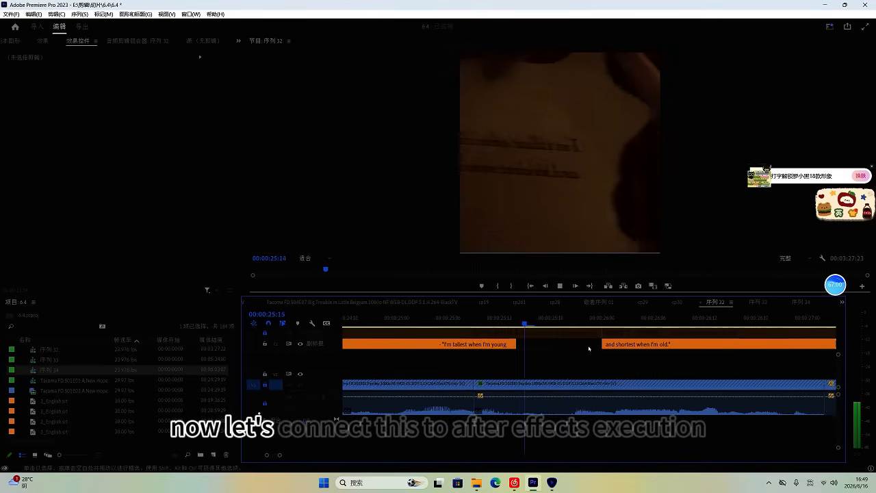
pyautogui.press('space')
pyautogui.moveTo(634, 346); pyautogui.dragTo(609, 347)
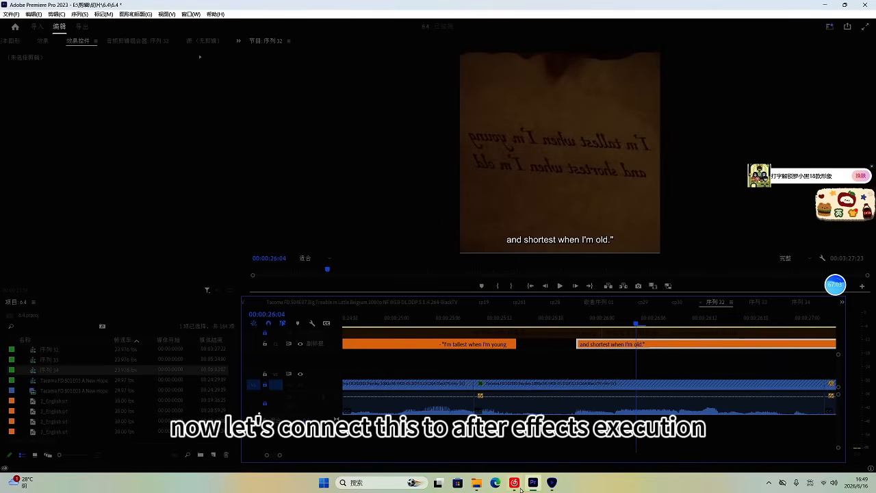
pyautogui.click(579, 317)
pyautogui.hotkey('ctrl', 's')
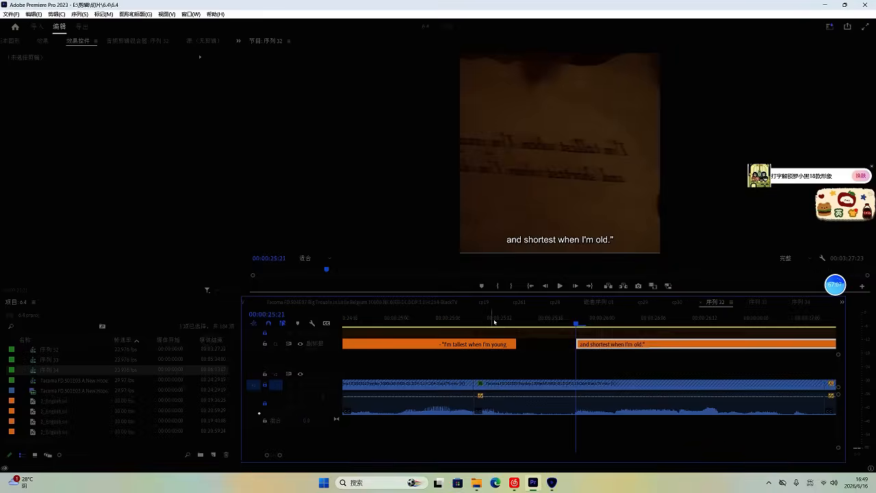
# Step: Play on to the "- [snaps fingers] Benjamin Button!" caption and cut off its start before the spoken words
pyautogui.click(494, 320)
pyautogui.press('space')
pyautogui.scroll(1, 584, 361)
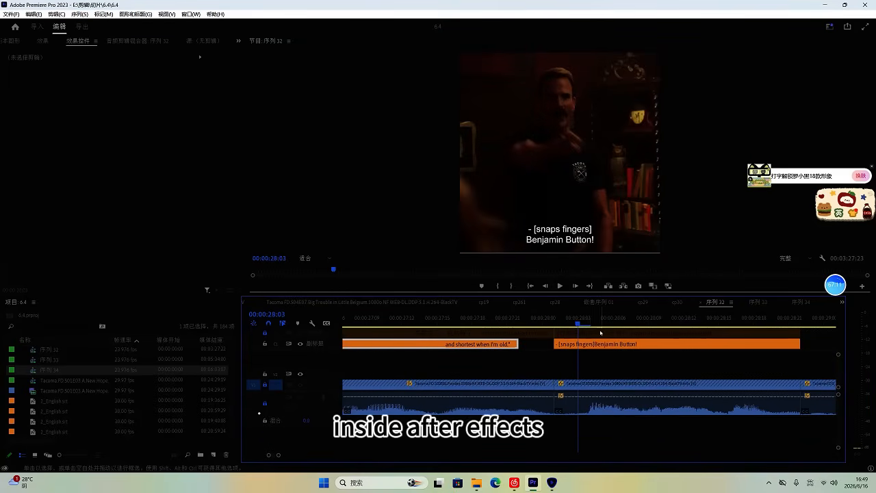
pyautogui.hotkey('ctrl', 'k')
pyautogui.press('Delete')
# Step: Extend the end of the "and shortest when I'm old." caption slightly, and play into the next caption
pyautogui.moveTo(517, 345); pyautogui.dragTo(530, 345)
pyautogui.press('space')
pyautogui.press('space')
# Step: Remove the "- [snaps fingers]" line from the caption so it reads "Benjamin Button!"
pyautogui.click(685, 348)
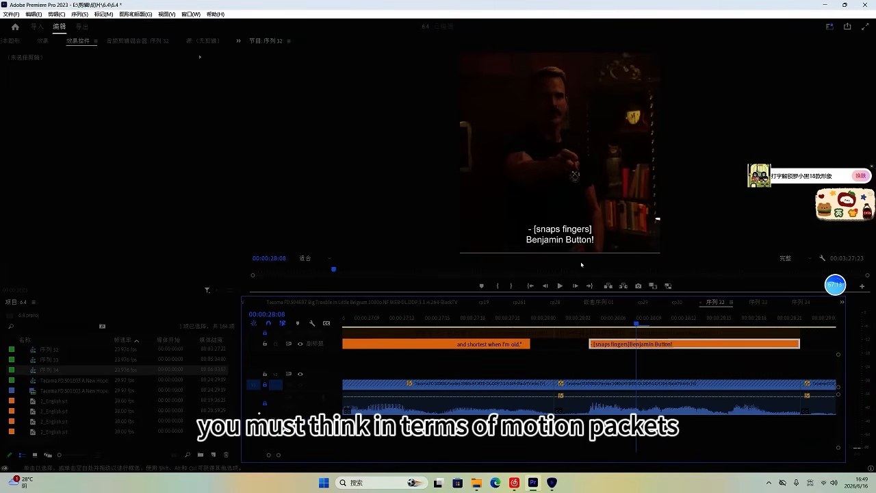
pyautogui.doubleClick(589, 229)
pyautogui.moveTo(588, 229); pyautogui.dragTo(529, 230)
pyautogui.press('BackSpace')
pyautogui.click(706, 381)
# Step: Play past "Benjamin Button!" and move the "- Oh, a candle! A candle gets shorter." caption earlier to its dialogue
pyautogui.press('space')
pyautogui.press('space')
pyautogui.moveTo(665, 320); pyautogui.dragTo(672, 320)
pyautogui.press('space')
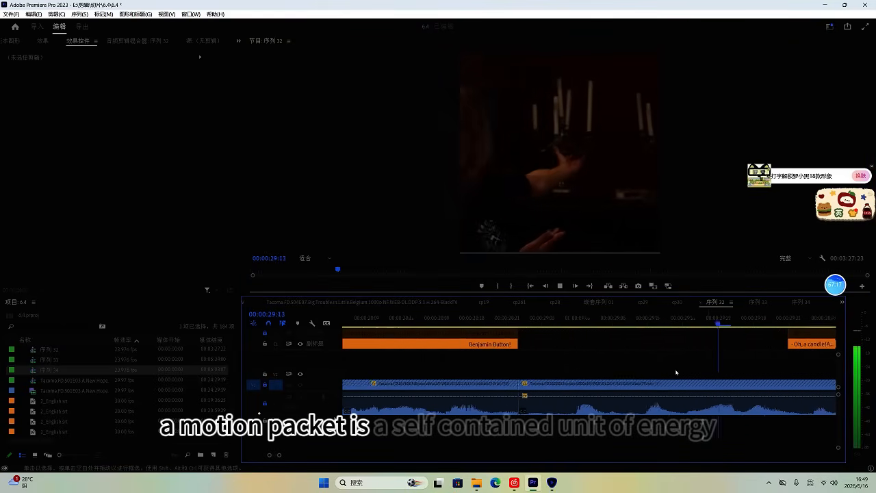
pyautogui.moveTo(710, 348); pyautogui.dragTo(499, 348)
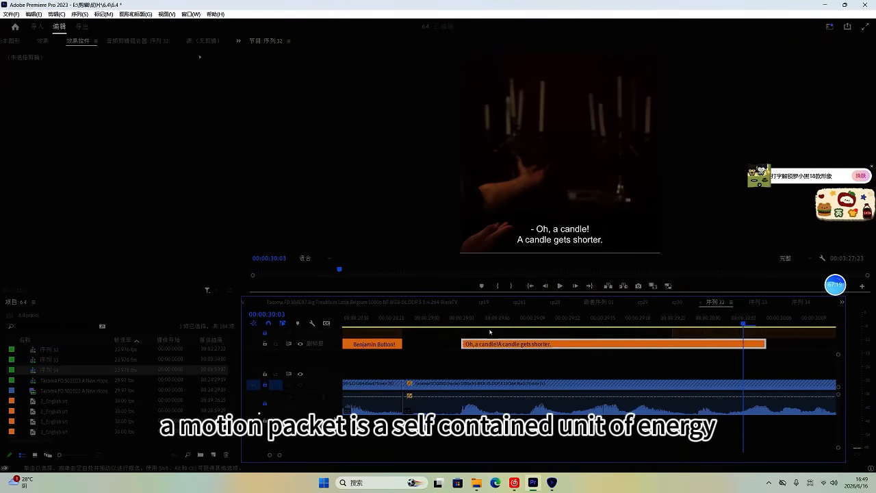
# Step: Replay the candle line and extend the end of the "- Oh, a candle! A candle gets shorter." caption to cover it
pyautogui.click(445, 320)
pyautogui.press('space')
pyautogui.scroll(1, 644, 373)
pyautogui.scroll(-2, 642, 375)
pyautogui.scroll(-1, 643, 374)
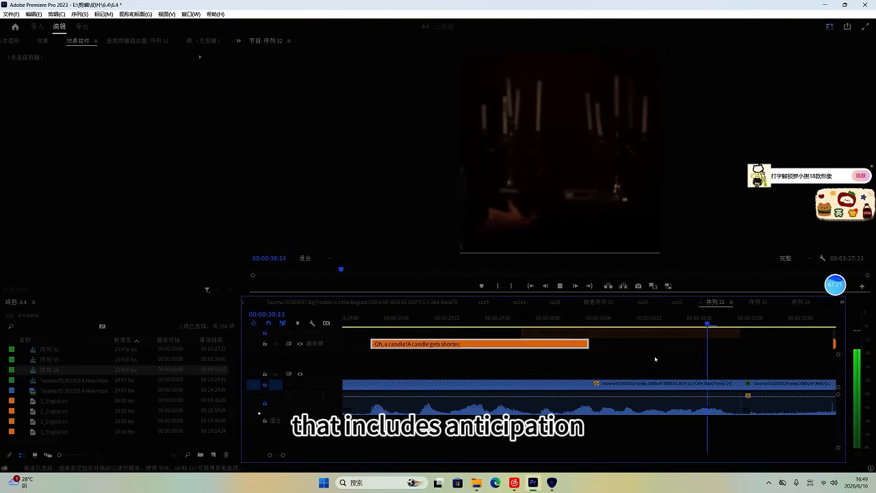
pyautogui.press('space')
pyautogui.moveTo(590, 345); pyautogui.dragTo(723, 348)
# Step: Split the "- Whoa." caption at 00:00:31:20 and delete the part before it
pyautogui.press('space')
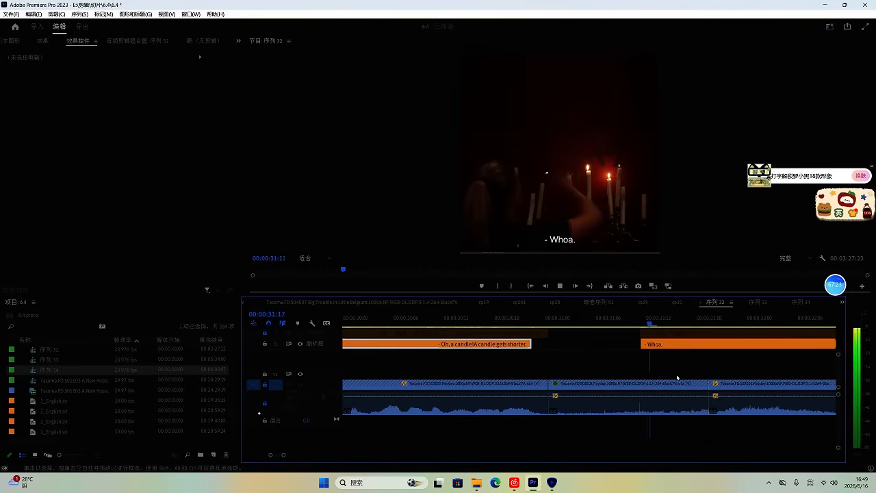
pyautogui.click(726, 320)
pyautogui.hotkey('ctrl', 'k')
pyautogui.click(688, 345)
pyautogui.press('Delete')
pyautogui.scroll(-3, 678, 356)
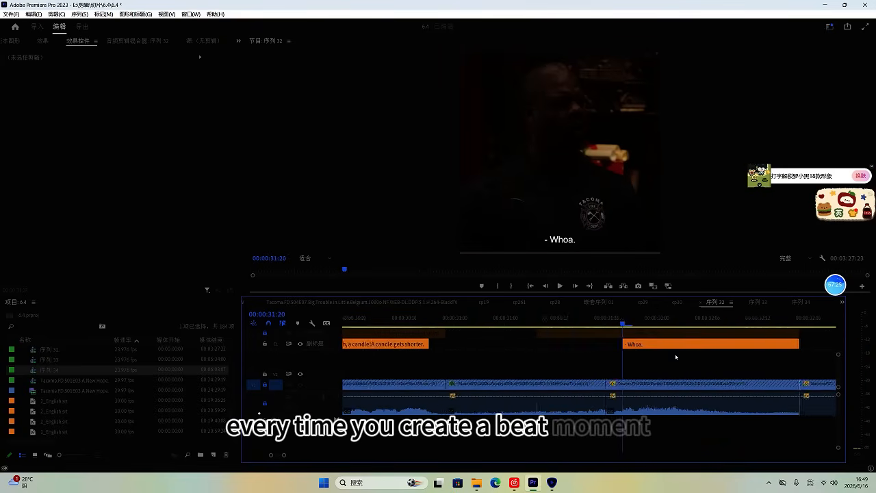
# Step: Trim off the end of the "- Whoa." caption where the word finishes
pyautogui.press('space')
pyautogui.press('space')
pyautogui.click(659, 343)
pyautogui.press('w')
# Step: Move the "- Who's the 34th president? - Clinton." caption slightly earlier to match the question, and play on
pyautogui.press('space')
pyautogui.scroll(-2, 662, 346)
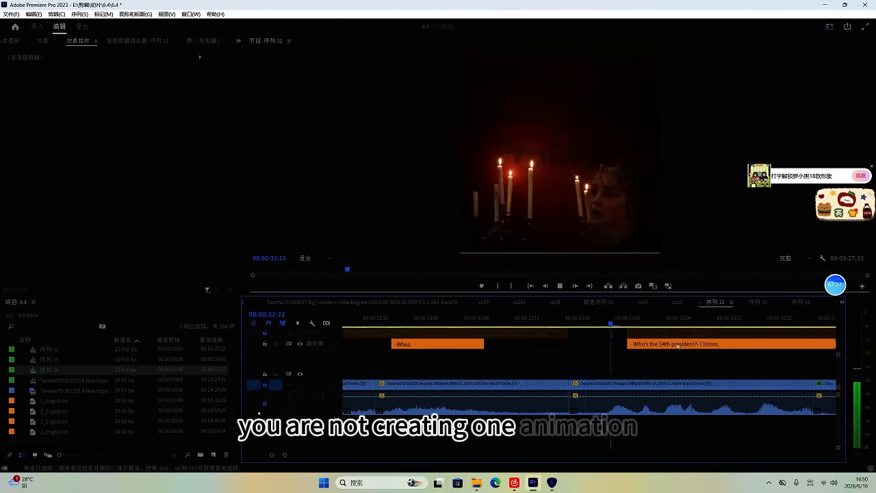
pyautogui.press('space')
pyautogui.moveTo(663, 347); pyautogui.dragTo(648, 346)
pyautogui.scroll(-3, 637, 353)
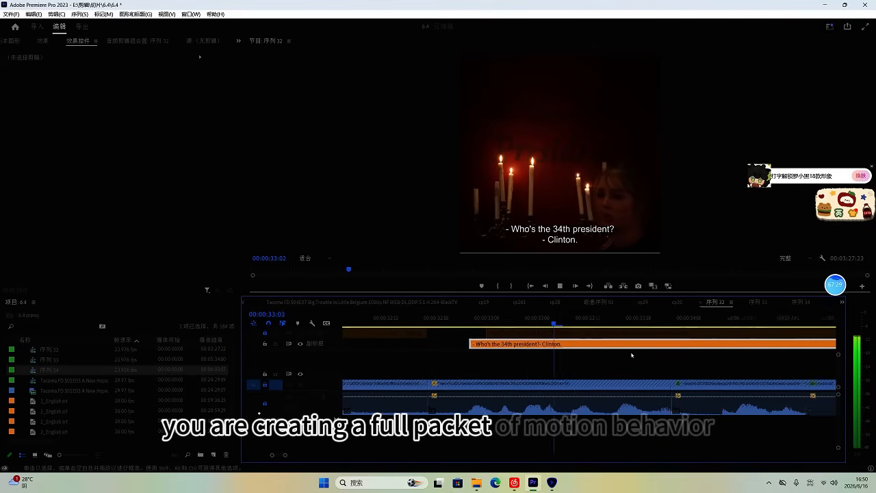
# Step: Split the "- Who's the 34th president? - Clinton." caption at 00:00:34:14 and delete the part after it
pyautogui.press('space')
pyautogui.scroll(-1, 615, 365)
pyautogui.press('space')
pyautogui.hotkey('ctrl', 'k')
pyautogui.click(538, 345)
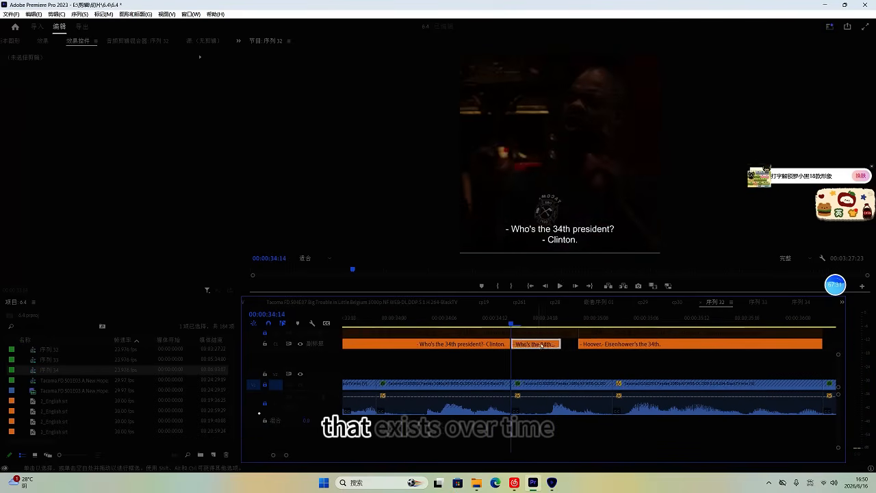
pyautogui.press('Delete')
# Step: Start the "- Hoover. - Eisenhower's the 34th." caption slightly later to match the reply, and play on
pyautogui.press('space')
pyautogui.press('space')
pyautogui.moveTo(623, 344); pyautogui.dragTo(649, 349)
pyautogui.press('space')
pyautogui.scroll(-1, 612, 350)
# Step: Split the "- My gram-gram named me after him." caption at 00:00:36:06 to cut off its lead-in, and play on
pyautogui.scroll(-1, 614, 353)
pyautogui.press('space')
pyautogui.press('space')
pyautogui.scroll(-1, 634, 339)
pyautogui.press('space')
pyautogui.press('space')
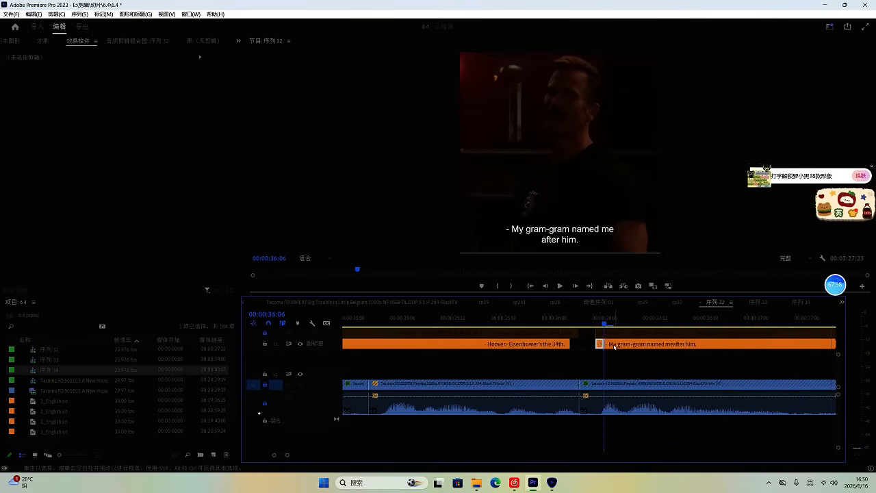
pyautogui.press('space')
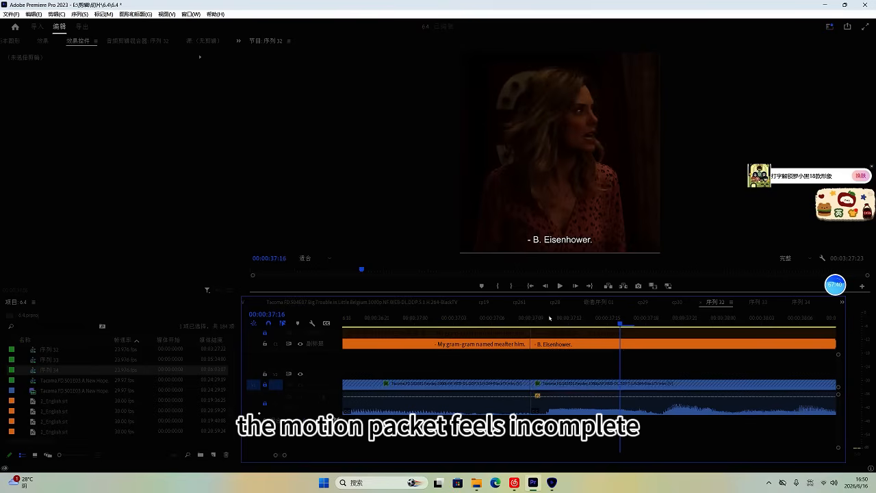
# Step: Trim the start of the "- B. Eisenhower." caption slightly later and replay the end of the line before it
pyautogui.click(544, 321)
pyautogui.moveTo(533, 345); pyautogui.dragTo(545, 345)
pyautogui.click(415, 320)
pyautogui.press('space')
pyautogui.press('space')
# Step: Split off and delete the end of the "- My gram-gram named me after him." caption, and save the project
pyautogui.click(473, 347)
pyautogui.hotkey('ctrl', 'k')
pyautogui.press('Delete')
pyautogui.press('space')
pyautogui.press('space')
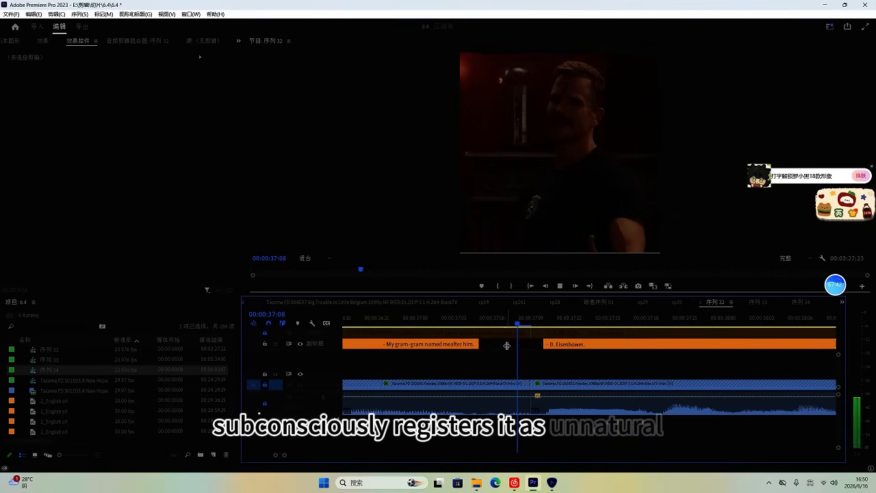
pyautogui.hotkey('ctrl', 's')
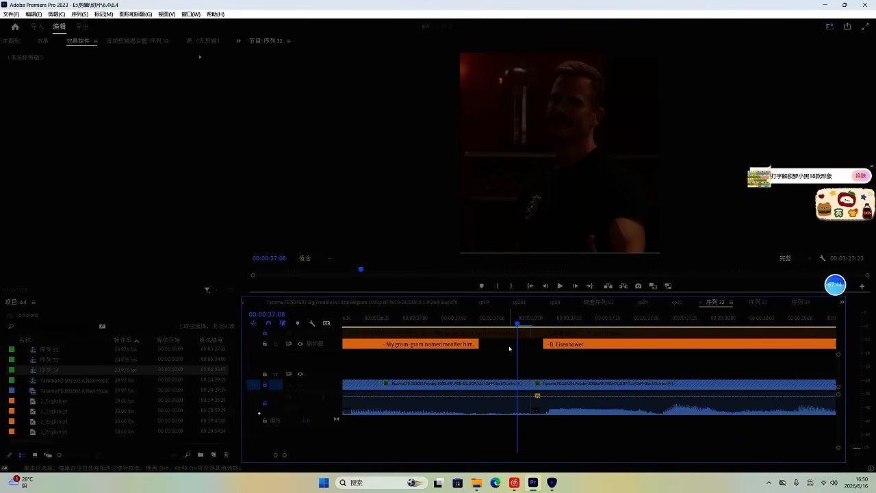
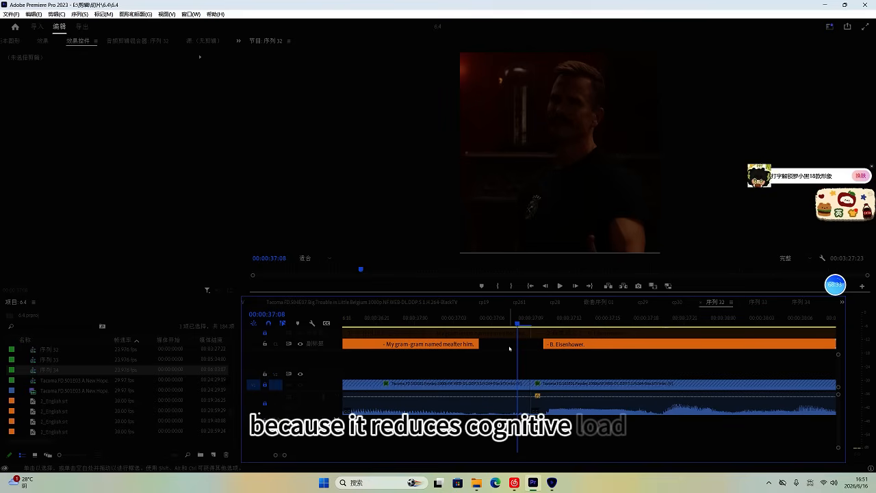
# Step: Split the "- Just Ike. - B. Ike..." caption at 00:00:38:18 and delete the part before it
pyautogui.click(543, 322)
pyautogui.scroll(-3, 544, 322)
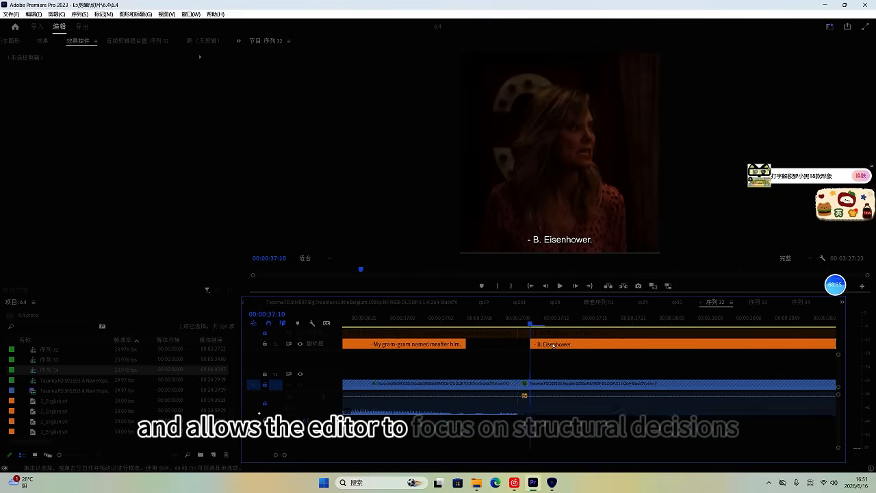
pyautogui.moveTo(509, 321); pyautogui.dragTo(632, 332)
pyautogui.scroll(-3, 607, 346)
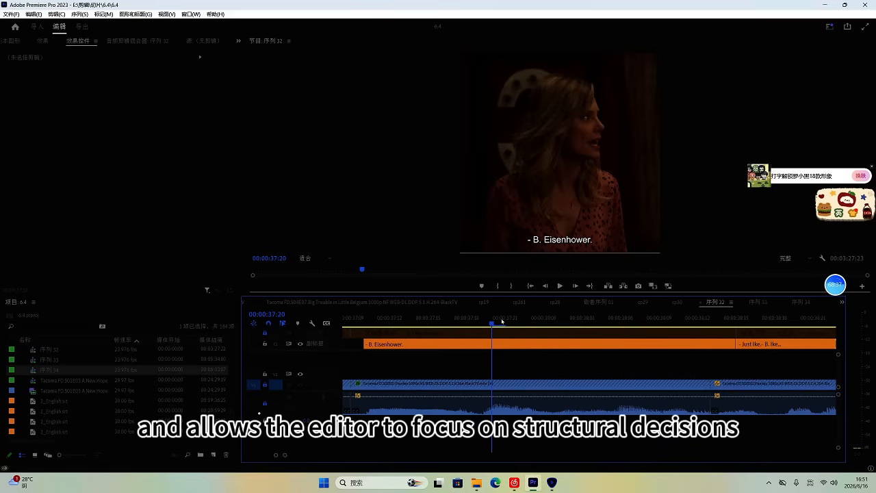
pyautogui.moveTo(503, 321); pyautogui.dragTo(669, 330)
pyautogui.scroll(-2, 651, 339)
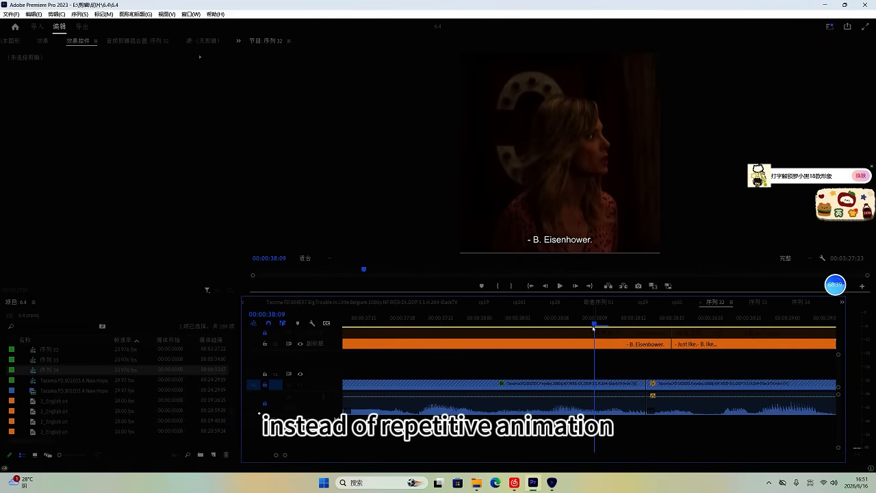
pyautogui.moveTo(594, 328); pyautogui.dragTo(621, 322)
pyautogui.scroll(-2, 614, 322)
pyautogui.click(645, 346)
pyautogui.scroll(-1, 643, 344)
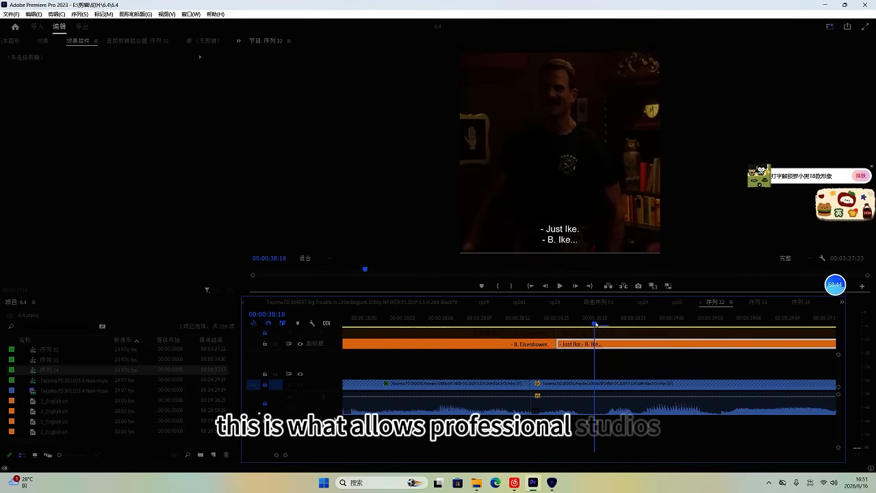
pyautogui.click(604, 328)
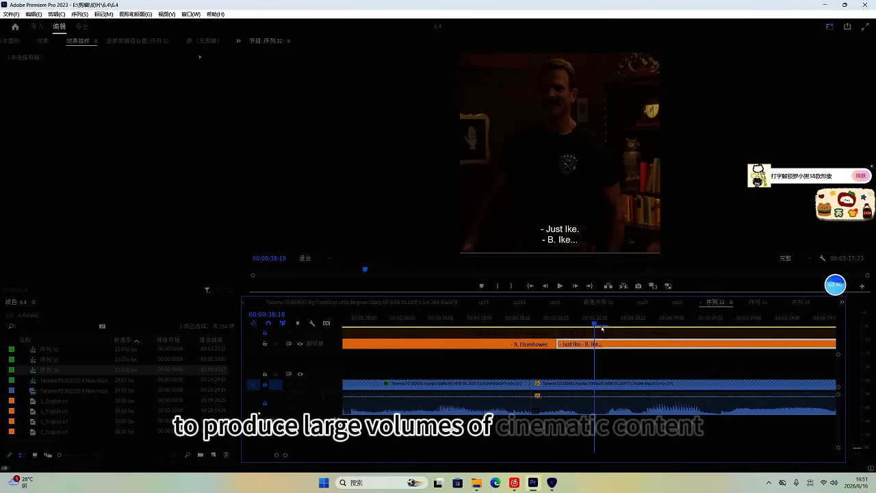
pyautogui.hotkey('ctrl', 'k')
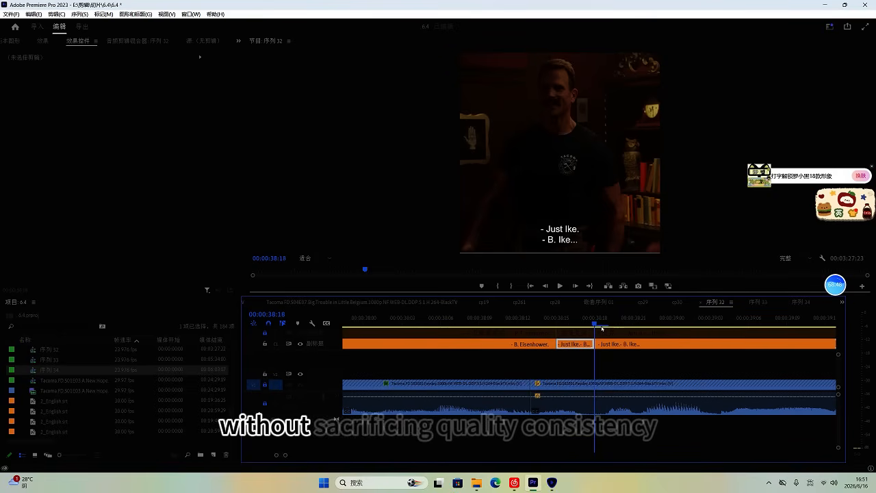
pyautogui.press('Delete')
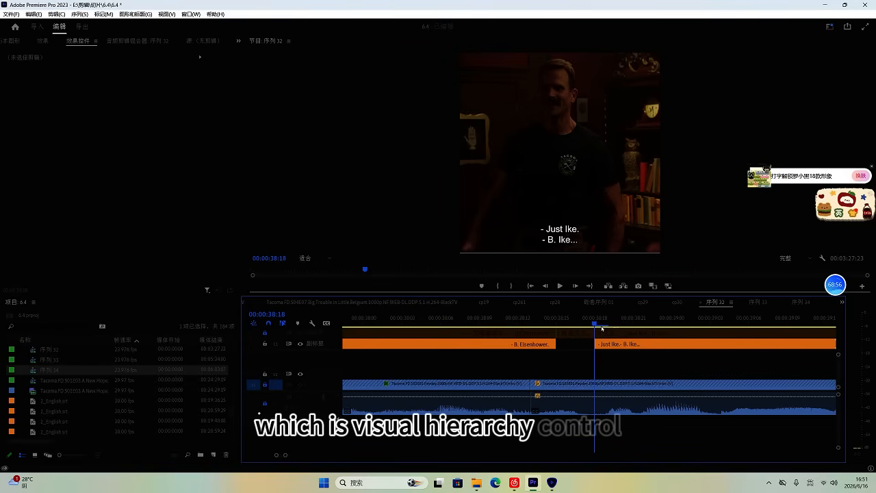
# Step: Trim the "- Just Ike. - B. Ike..." caption's start to 00:00:38:19 and extend the end of the "- B. Eisenhower." caption slightly
pyautogui.click(513, 303)
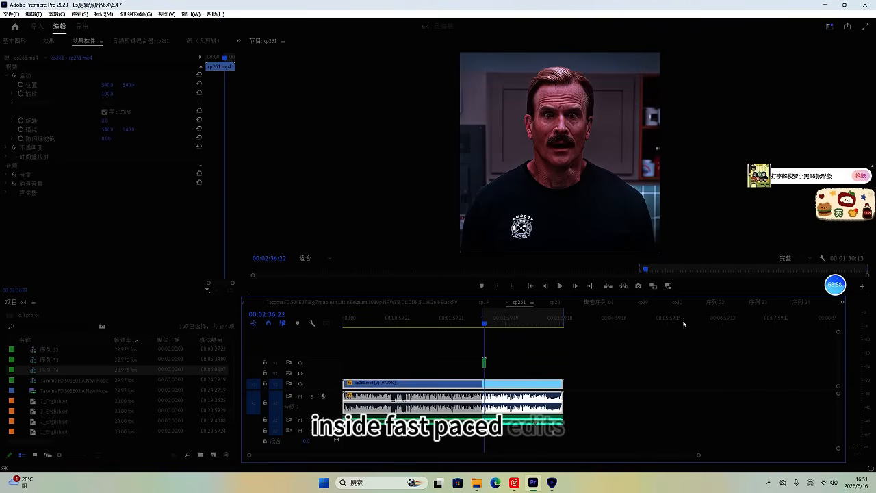
pyautogui.click(725, 303)
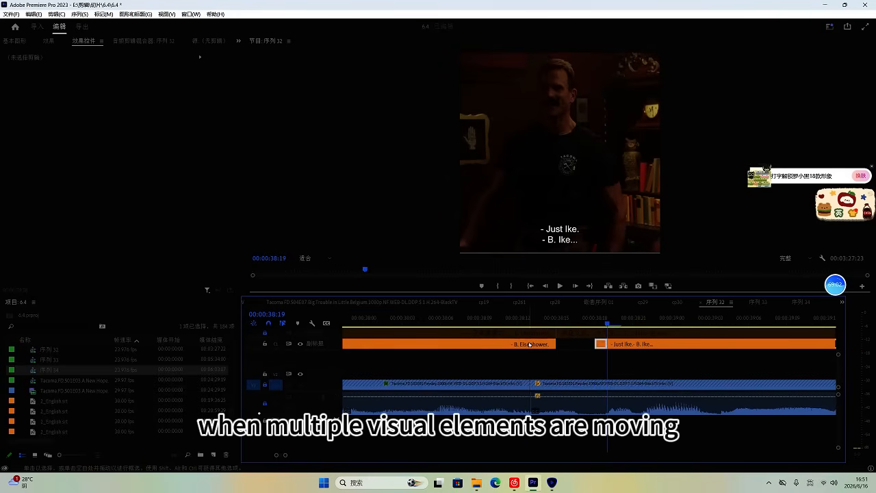
pyautogui.press('Delete')
pyautogui.moveTo(555, 345)
pyautogui.mouseDown()
pyautogui.moveTo(583, 344)
pyautogui.moveTo(569, 345)
pyautogui.mouseUp()
# Step: Cut the "- Just Ike. - B. Ike..." caption at 00:00:40:04 and delete the part after it
pyautogui.press('space')
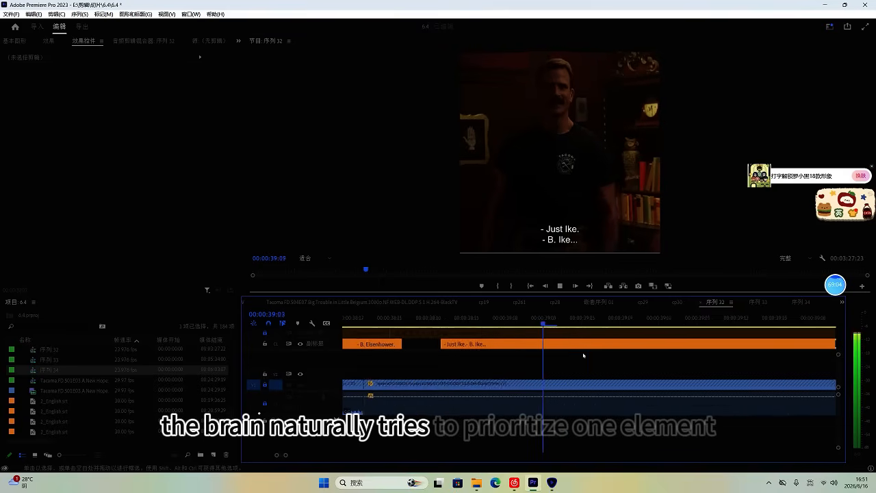
pyautogui.press('space')
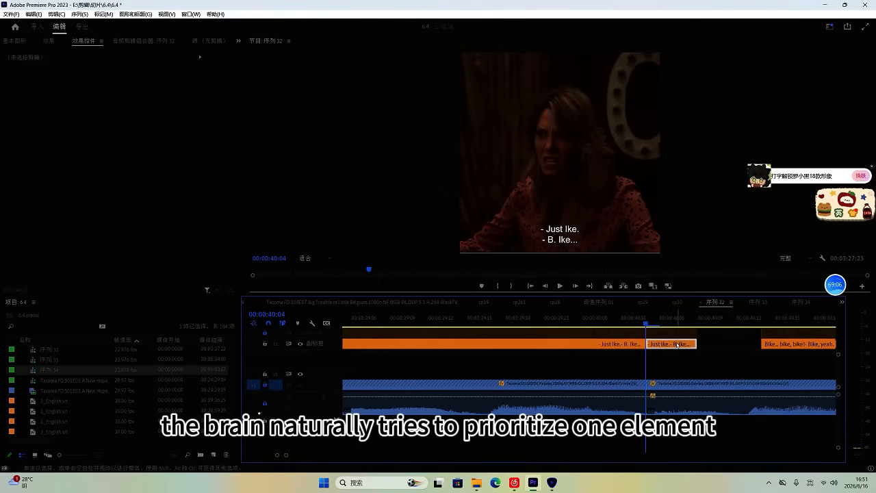
pyautogui.press('Delete')
# Step: Move the first "Bike... bike, bike! - Bike, yeah." caption slightly earlier and play on
pyautogui.press('space')
pyautogui.click(637, 339)
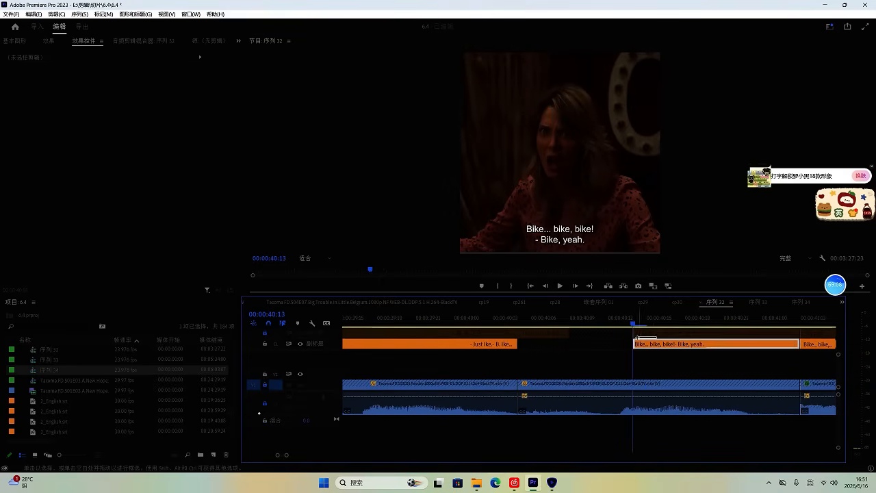
pyautogui.moveTo(651, 346); pyautogui.dragTo(648, 347)
pyautogui.press('space')
pyautogui.scroll(-4, 645, 350)
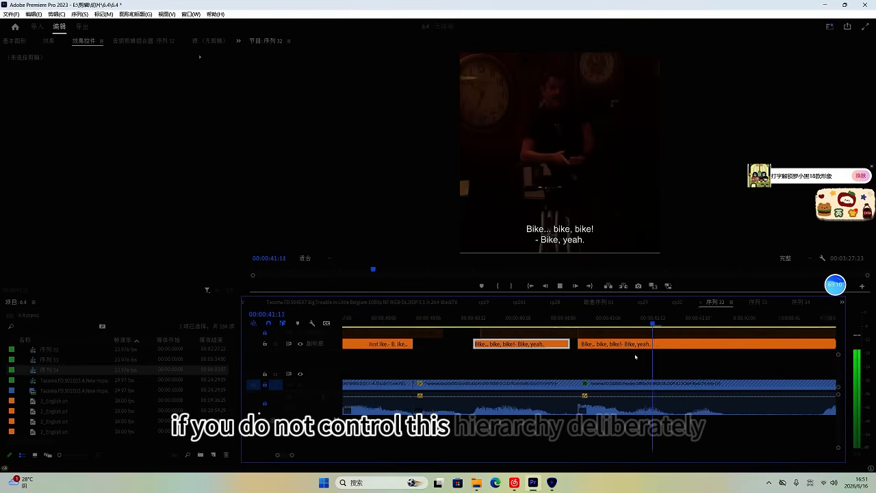
# Step: Extend the first "Bike... bike, bike! - Bike, yeah." caption over its repeat so one caption covers the line
pyautogui.press('space')
pyautogui.press('space')
pyautogui.scroll(-4, 606, 363)
pyautogui.press('space')
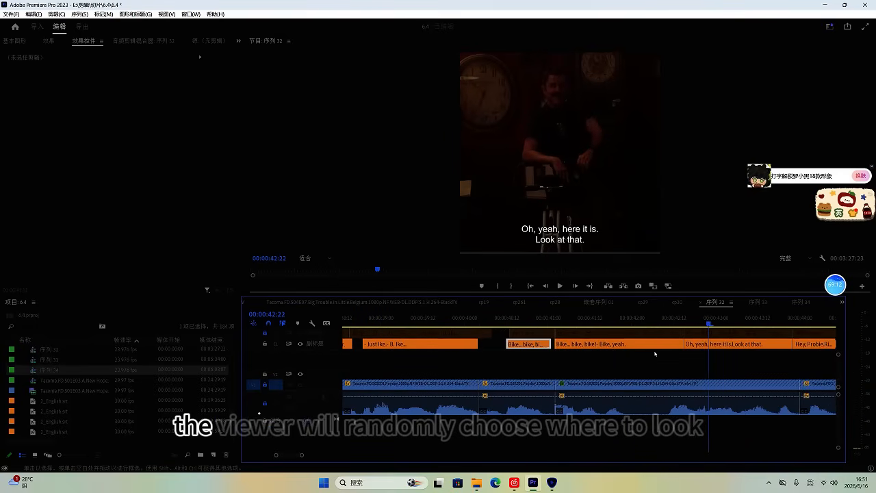
pyautogui.moveTo(551, 344); pyautogui.dragTo(617, 350)
# Step: Move the "Oh, yeah, here it is. Look at that." caption slightly earlier to match the speech, and save the project
pyautogui.press('Up')
pyautogui.press('space')
pyautogui.press('=')
pyautogui.press('space')
pyautogui.moveTo(677, 346); pyautogui.dragTo(659, 346)
pyautogui.hotkey('ctrl', 's')
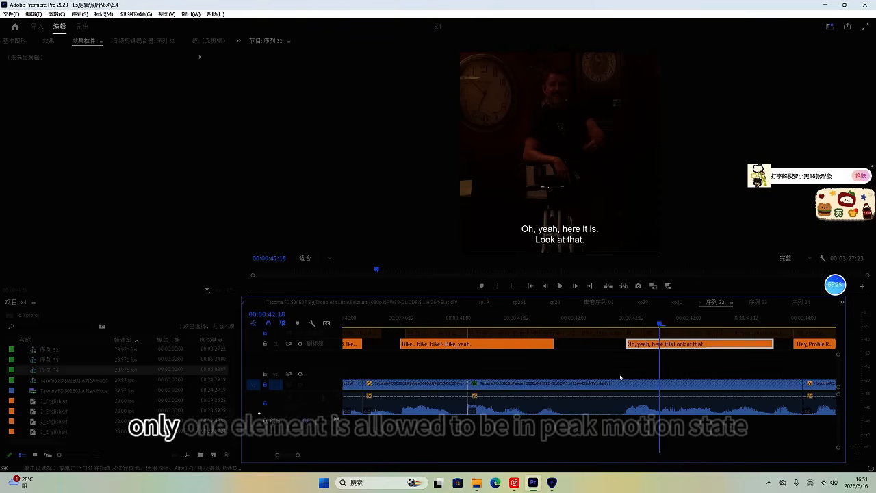
# Step: Split the "Oh, yeah, here it is. Look at that." caption at 00:00:43:15 and delete the part after it
pyautogui.scroll(-1, 612, 347)
pyautogui.press('space')
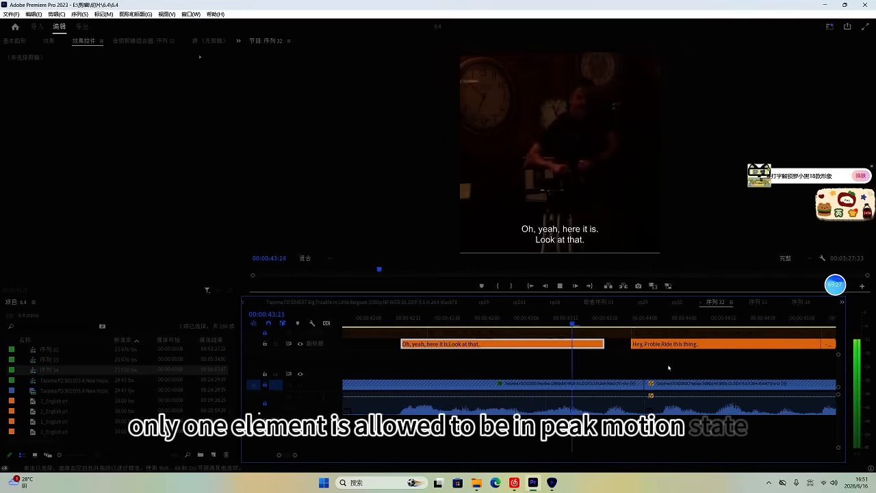
pyautogui.press('space')
pyautogui.click(528, 322)
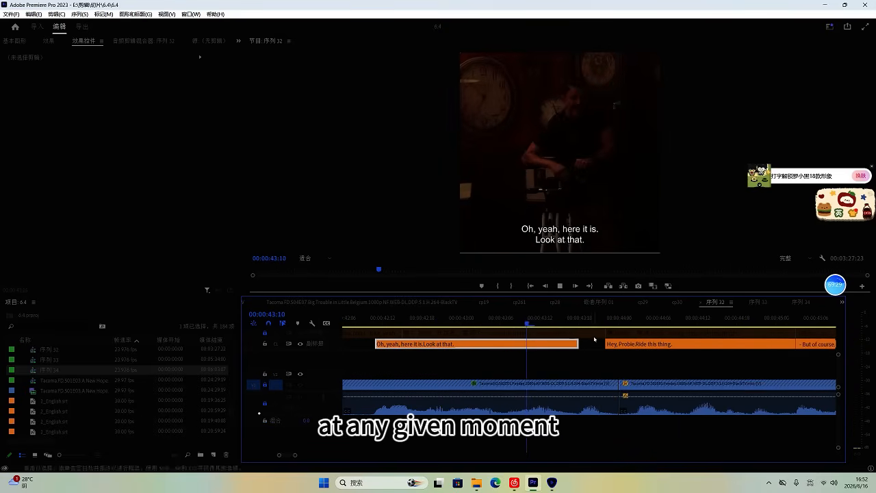
pyautogui.click(560, 322)
pyautogui.hotkey('ctrl', 'k')
pyautogui.press('Delete')
# Step: Move the "Hey, Probie. Ride this thing." caption slightly earlier, save the project and play on
pyautogui.moveTo(646, 344); pyautogui.dragTo(612, 347)
pyautogui.hotkey('ctrl', 's')
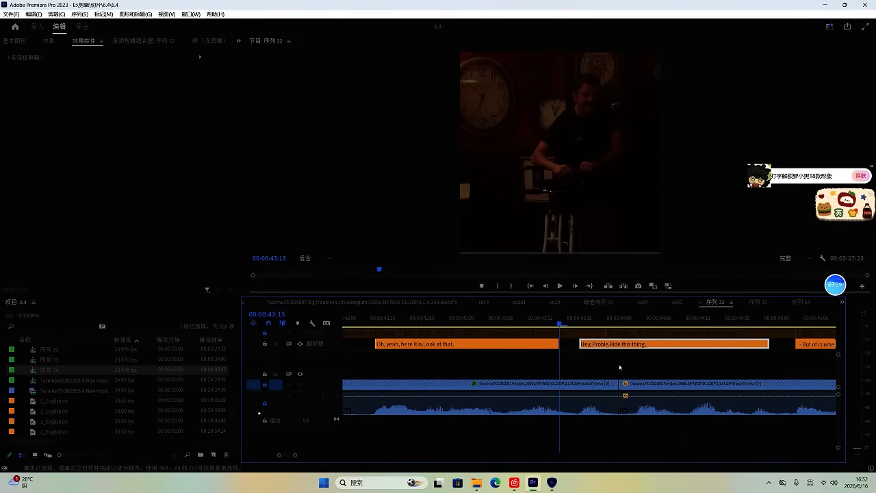
pyautogui.keyDown('alt'); pyautogui.scroll(2, 650, 384); pyautogui.keyUp('alt')
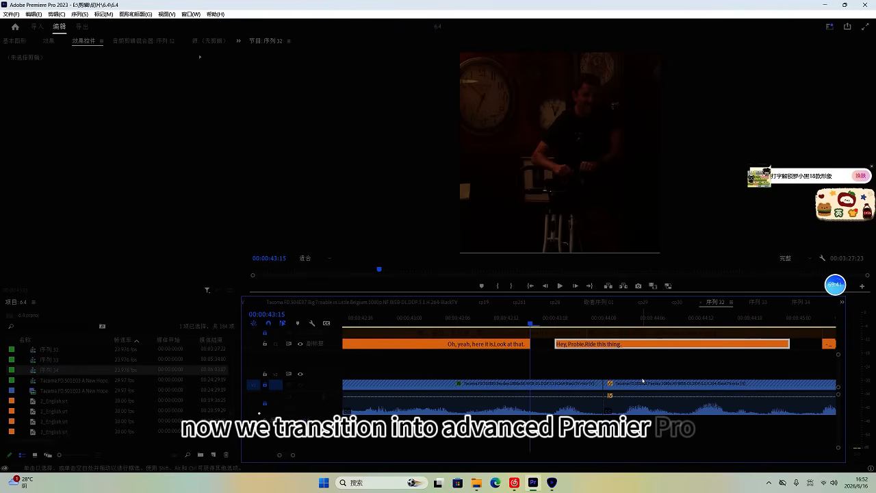
pyautogui.press('space')
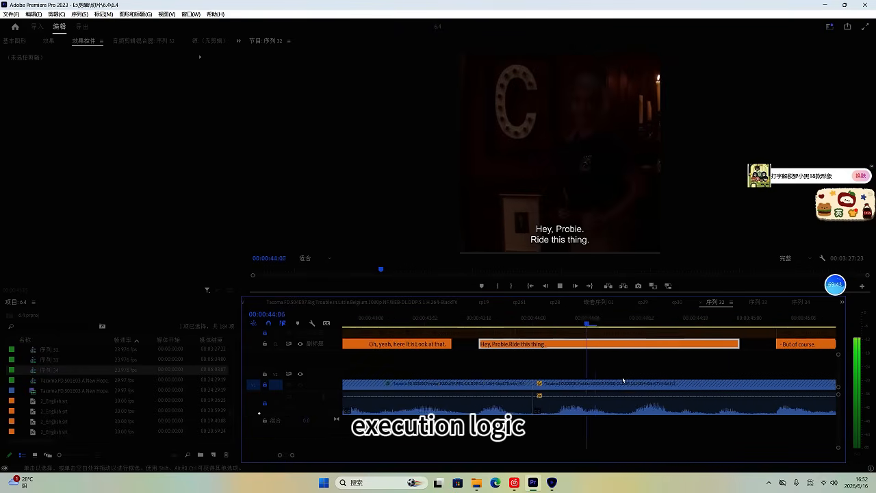
# Step: Cut the "- But of course." caption at 00:00:45:21 and delete the part after it
pyautogui.click(654, 324)
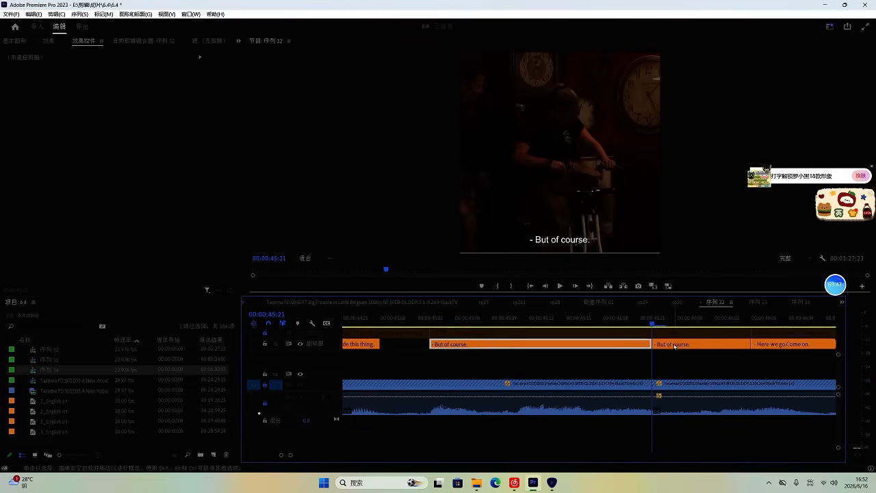
pyautogui.click(675, 347)
pyautogui.press('Delete')
# Step: Move the "- Here we go. Come on." caption slightly earlier and play through it
pyautogui.press('space')
pyautogui.press('space')
pyautogui.moveTo(694, 344); pyautogui.dragTo(681, 342)
pyautogui.press('space')
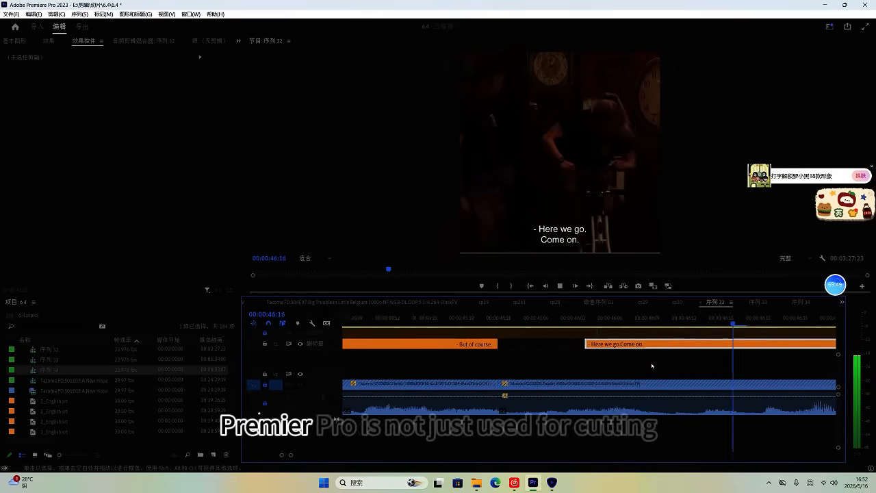
pyautogui.scroll(-1, 591, 362)
pyautogui.press('space')
pyautogui.scroll(-3, 611, 364)
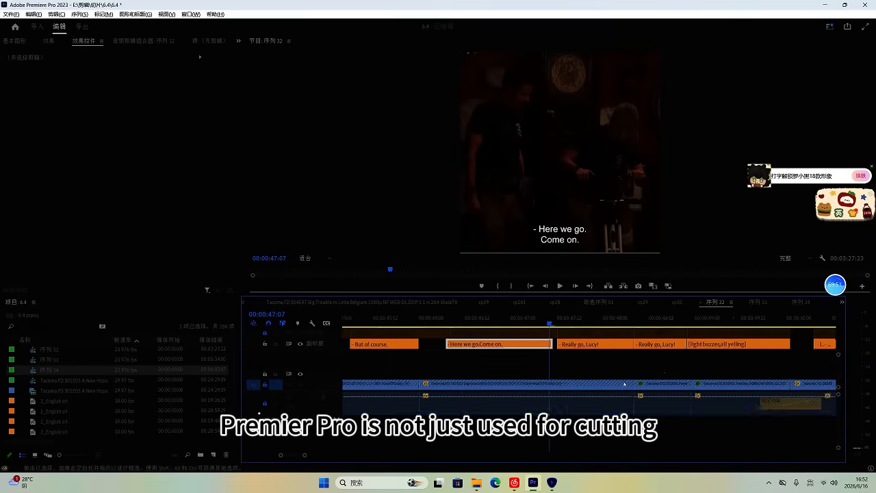
# Step: Replay the "- Here we go. Come on." line and shift its caption a few more frames earlier
pyautogui.scroll(1, 625, 384)
pyautogui.click(424, 324)
pyautogui.press('space')
pyautogui.scroll(2, 464, 355)
pyautogui.press('space')
pyautogui.moveTo(511, 344); pyautogui.dragTo(497, 345)
pyautogui.press('space')
pyautogui.scroll(3, 608, 363)
pyautogui.press('space')
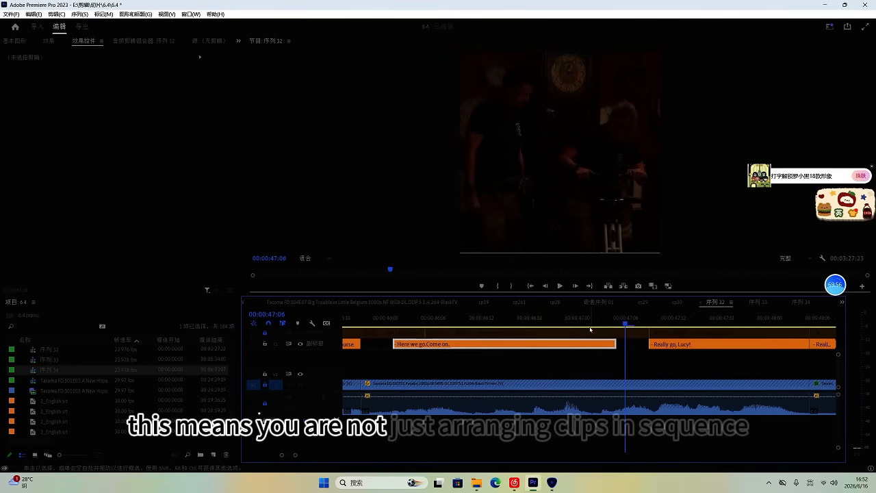
# Step: Split off and delete the end of the "- Here we go. Come on." caption, and fine-tune where it ends
pyautogui.click(582, 325)
pyautogui.hotkey('ctrl', 'k')
pyautogui.click(596, 344)
pyautogui.press('Delete')
pyautogui.press('space')
pyautogui.moveTo(578, 344); pyautogui.dragTo(585, 344)
pyautogui.press('space')
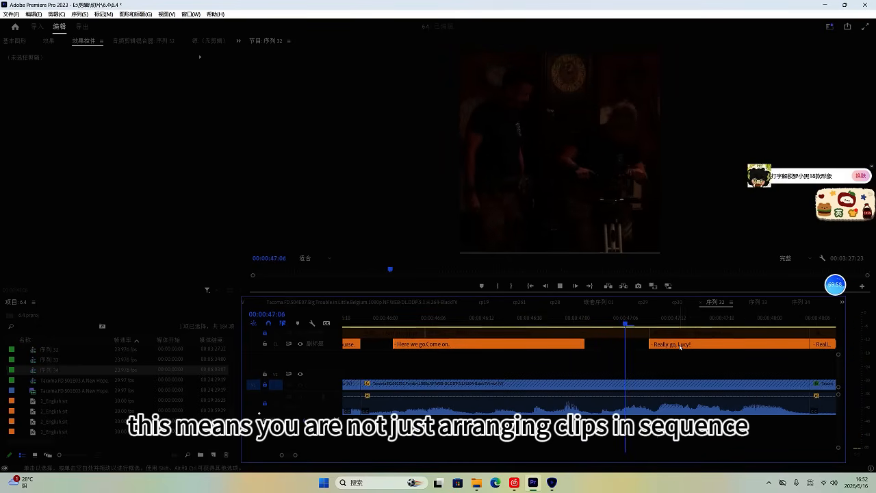
# Step: Move the first "- Really go, Lucy!" caption slightly earlier to match the line, and play on
pyautogui.moveTo(656, 346); pyautogui.dragTo(684, 344)
pyautogui.press('space')
pyautogui.scroll(2, 700, 361)
pyautogui.scroll(-2, 702, 361)
pyautogui.press('space')
pyautogui.press('space')
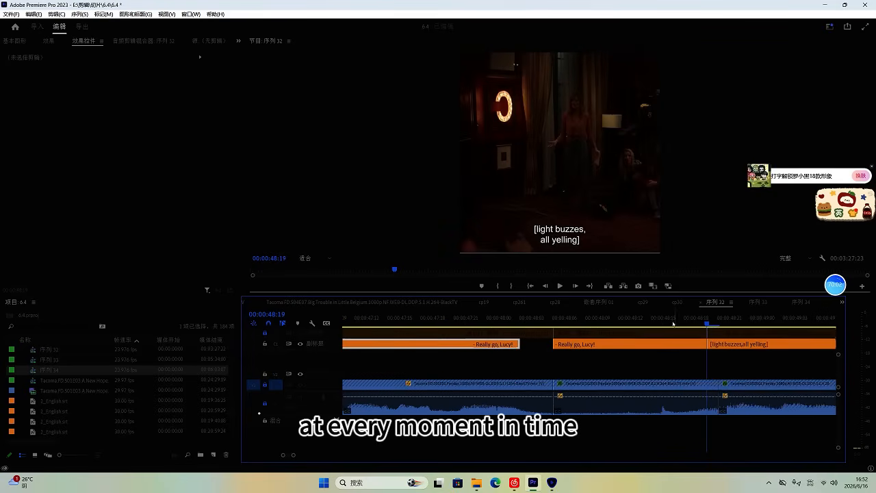
# Step: Delete the repeated "- Really go, Lucy!" caption before the "[light buzzes, all yelling]" caption
pyautogui.click(642, 344)
pyautogui.scroll(-1, 644, 349)
pyautogui.press('space')
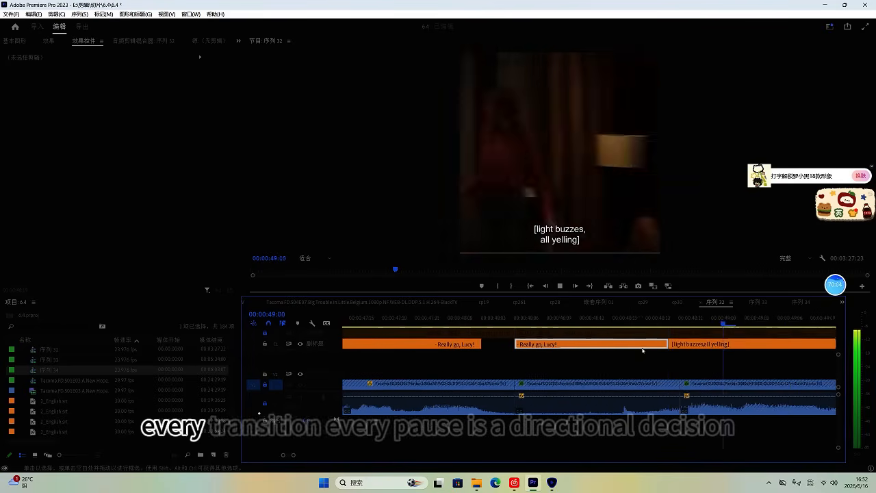
pyautogui.press('Delete')
pyautogui.press('space')
# Step: Delete the "[light buzzes, all yelling]" sound-description caption
pyautogui.scroll(-4, 644, 363)
pyautogui.press('space')
pyautogui.scroll(-2, 643, 385)
pyautogui.press('space')
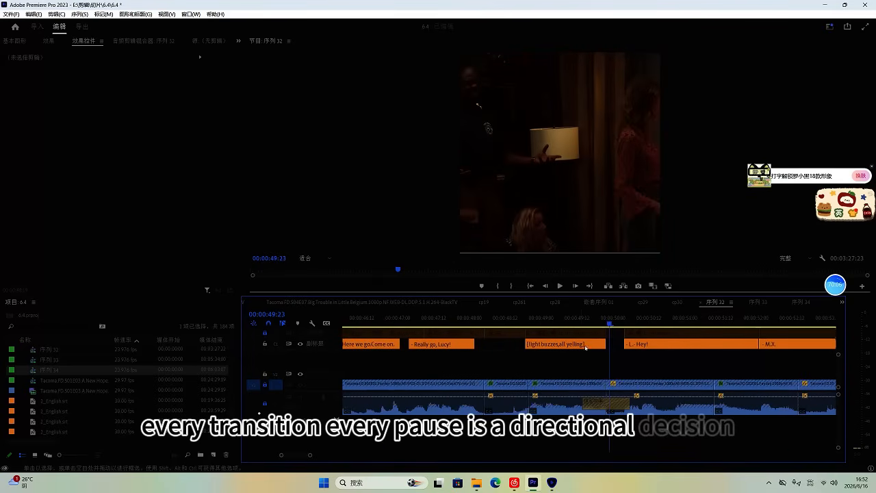
pyautogui.click(587, 344)
pyautogui.press('Delete')
# Step: Play through the "- L. - Hey!" caption and trim its end so it stops before the "- M. X." caption
pyautogui.press('space')
pyautogui.scroll(3, 651, 362)
pyautogui.click(593, 321)
pyautogui.press('space')
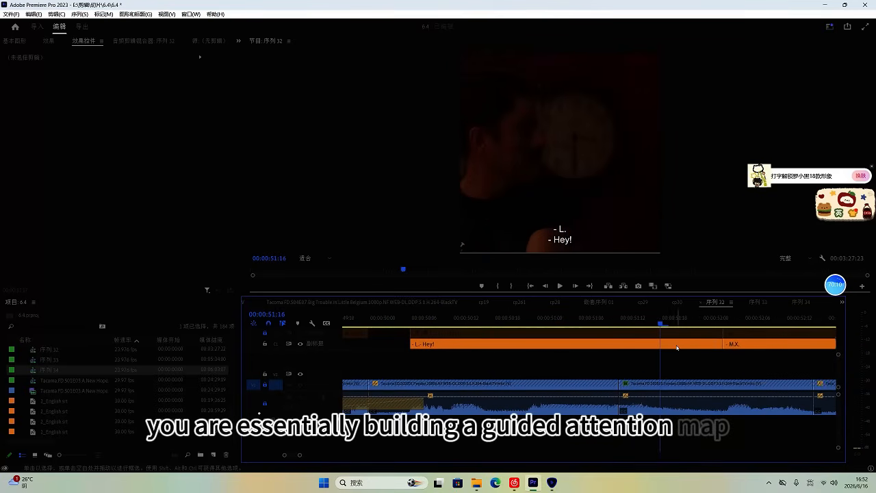
pyautogui.press('space')
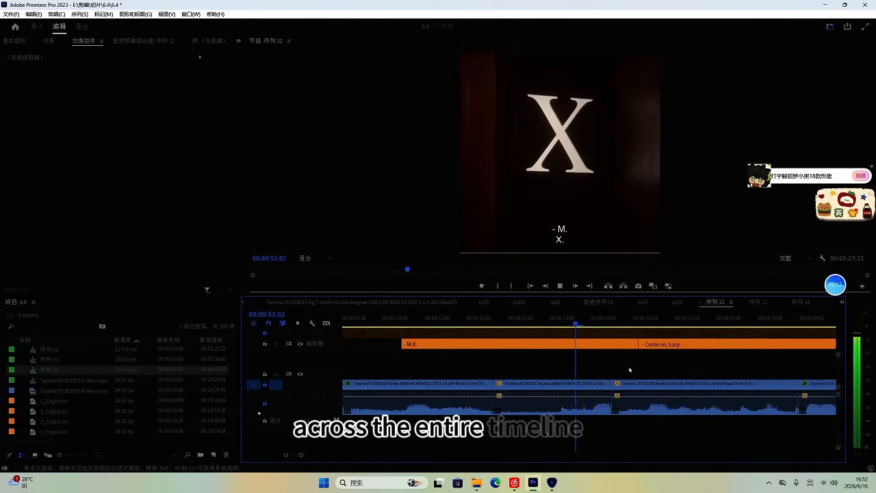
# Step: Split the "- M. X." caption around the two letter shots and delete the middle piece between M and X
pyautogui.press('space')
pyautogui.click(529, 321)
pyautogui.hotkey('ctrl', 'k')
pyautogui.click(509, 344)
pyautogui.click(461, 320)
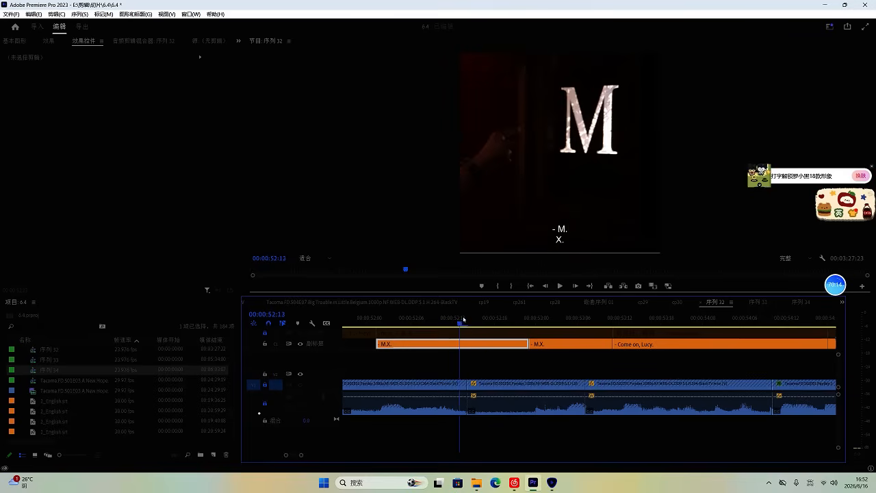
pyautogui.hotkey('ctrl', 'k')
pyautogui.press('Delete')
# Step: Edit the two split captions so the first reads "- M." and the second reads "X."
pyautogui.click(412, 318)
pyautogui.doubleClick(560, 239)
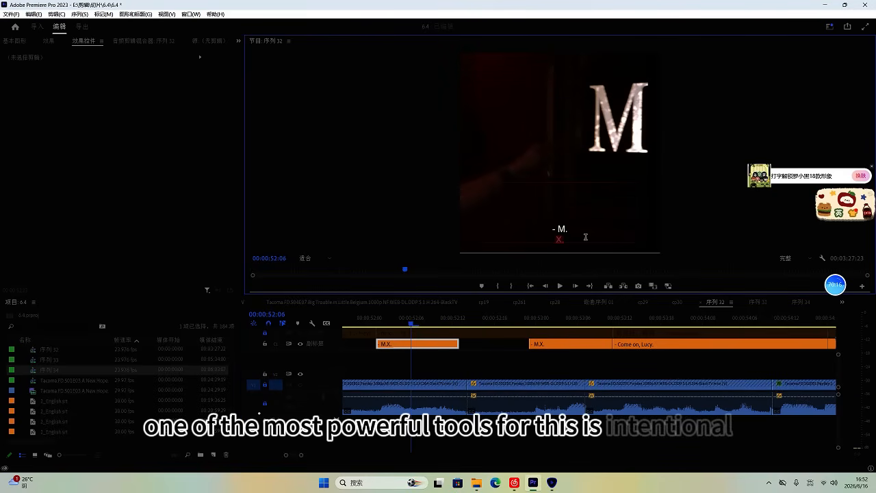
pyautogui.press('BackSpace')
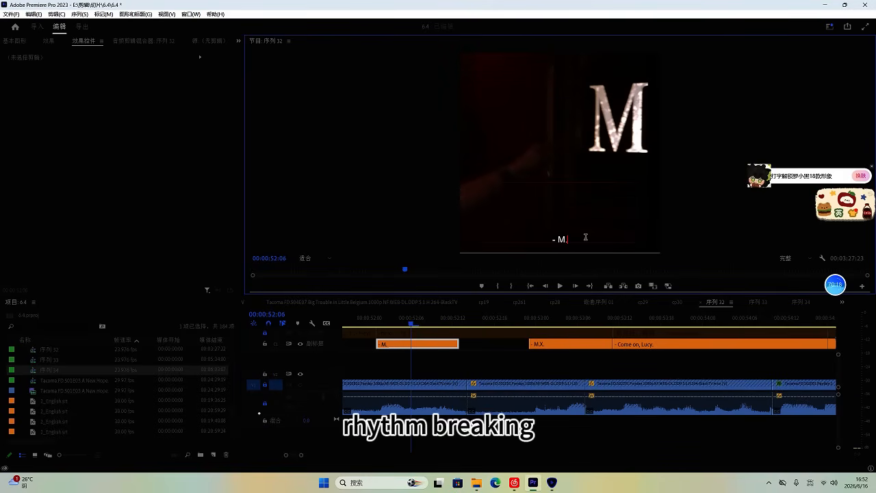
pyautogui.click(542, 318)
pyautogui.click(562, 231)
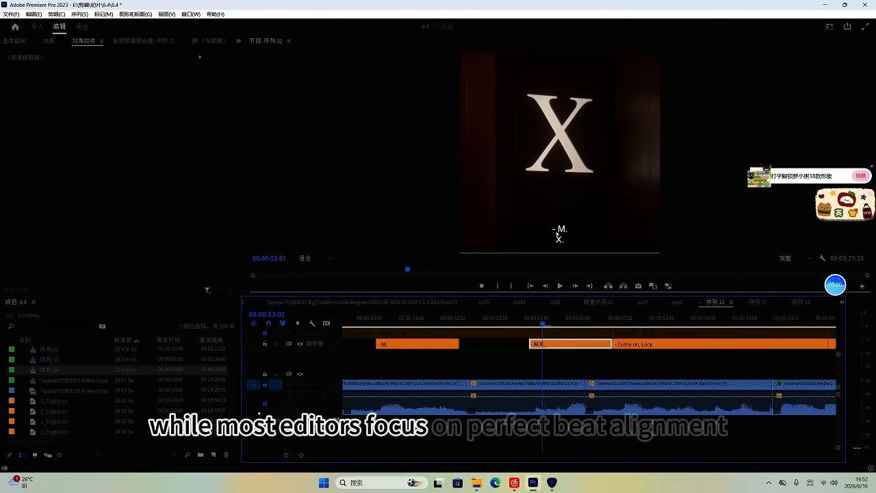
pyautogui.press('BackSpace')
pyautogui.click(579, 363)
# Step: Trim the end of the "X." caption and start the "- Come on, Lucy." caption slightly later
pyautogui.scroll(1, 583, 364)
pyautogui.press('space')
pyautogui.press('space')
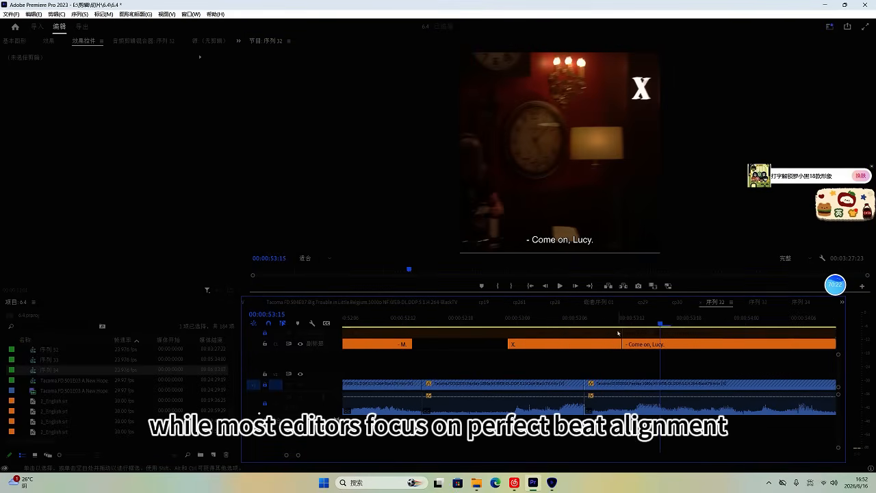
pyautogui.click(636, 323)
pyautogui.press('space')
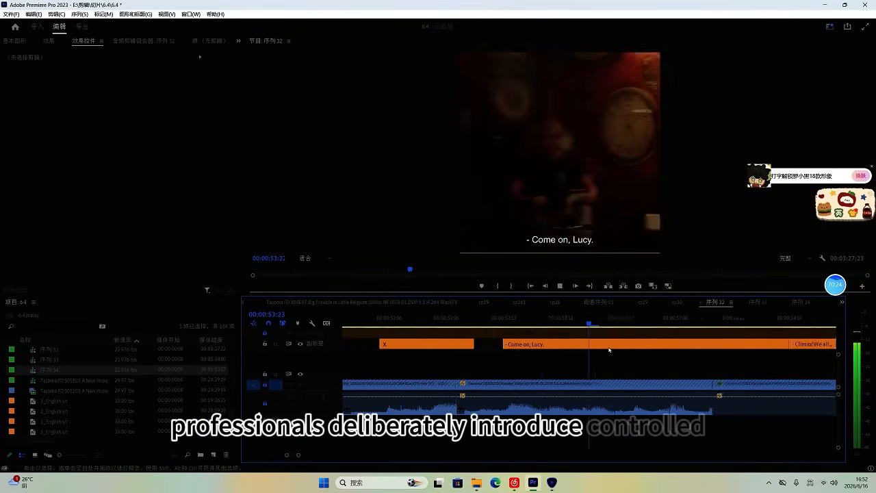
# Step: Split the "- Come on, Lucy." caption at 00:00:54:07 and delete the piece after the cut
pyautogui.moveTo(438, 324); pyautogui.dragTo(414, 329)
pyautogui.press('space')
pyautogui.scroll(-1, 541, 349)
pyautogui.press('space')
pyautogui.click(580, 348)
pyautogui.hotkey('ctrl', 'k')
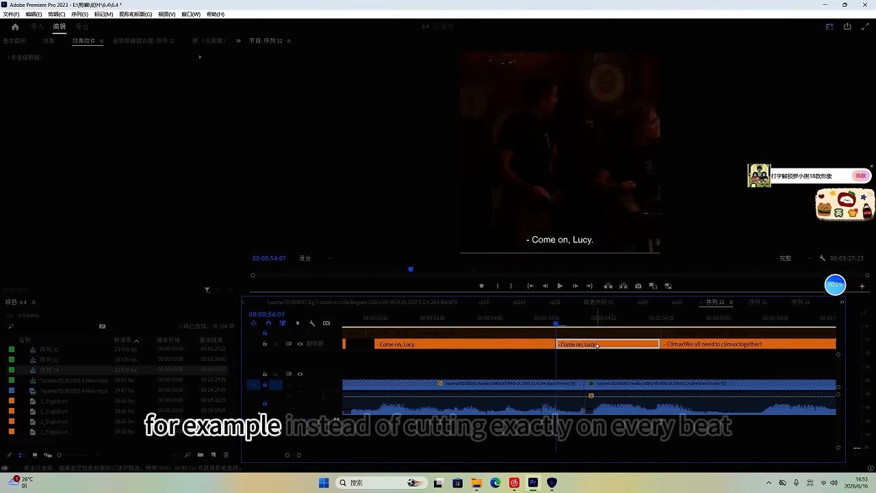
pyautogui.press('Delete')
# Step: Start the "- Climax! We all need to climax together!" caption earlier to match the spoken line
pyautogui.press('space')
pyautogui.scroll(-1, 602, 348)
pyautogui.press('space')
pyautogui.moveTo(663, 347); pyautogui.dragTo(595, 345)
pyautogui.press('space')
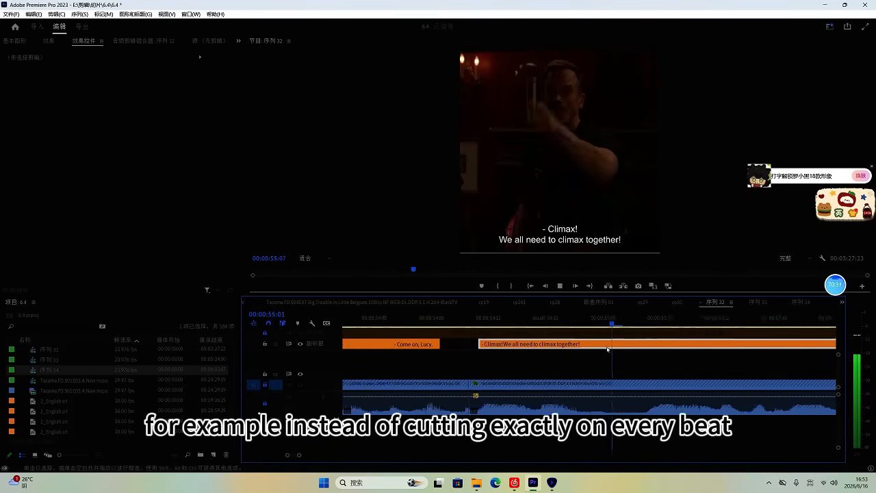
# Step: Extend the end of the "- Climax! We all need to climax together!" caption by a few frames and save the project
pyautogui.press('space')
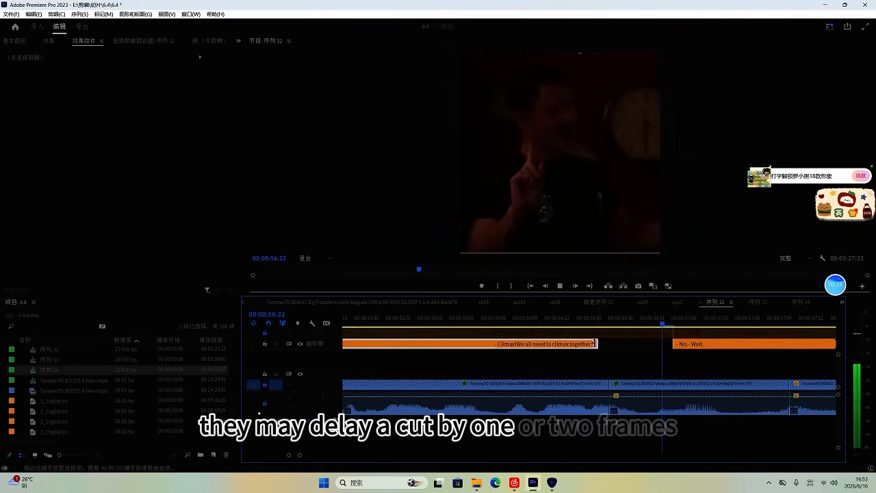
pyautogui.moveTo(597, 344); pyautogui.dragTo(629, 345)
pyautogui.hotkey('ctrl', 's')
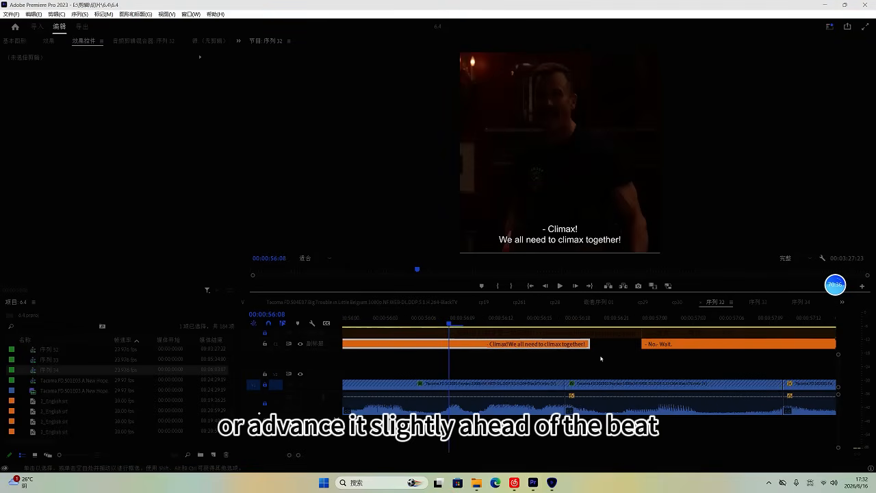
# Step: Cut off and delete the "- No. - Wait." caption after 00:00:57:15, and move the "Those aren't letters." caption earlier
pyautogui.click(601, 358)
pyautogui.press('space')
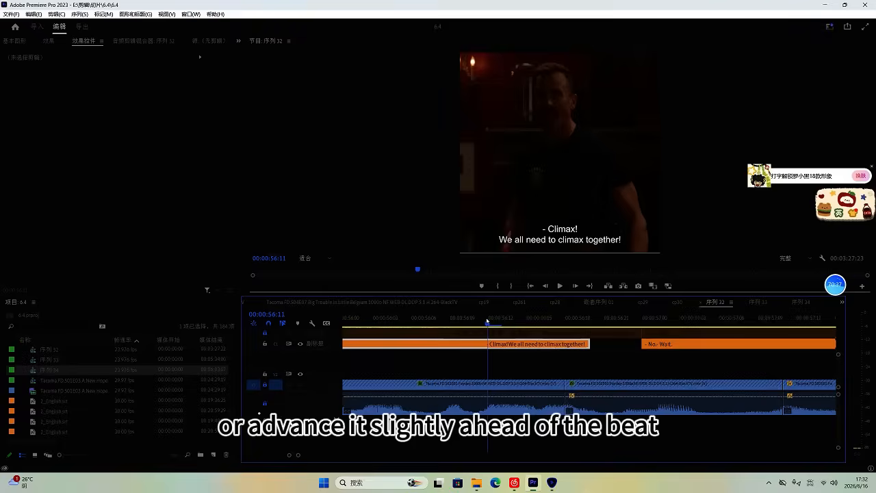
pyautogui.scroll(-1, 584, 363)
pyautogui.press('space')
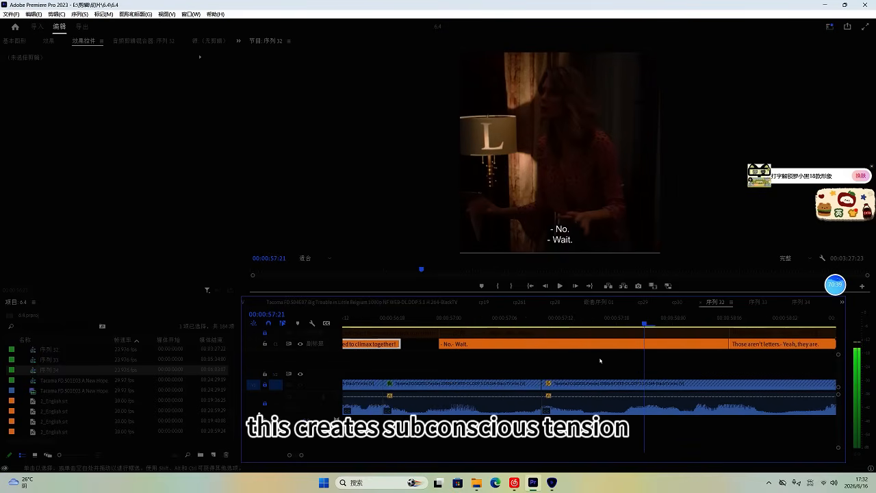
pyautogui.click(429, 325)
pyautogui.press('space')
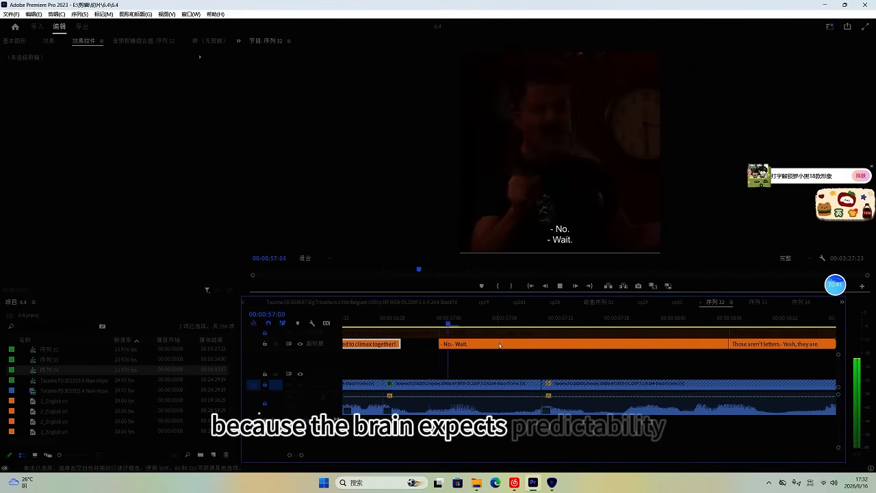
pyautogui.scroll(1, 561, 368)
pyautogui.press('space')
pyautogui.click(572, 346)
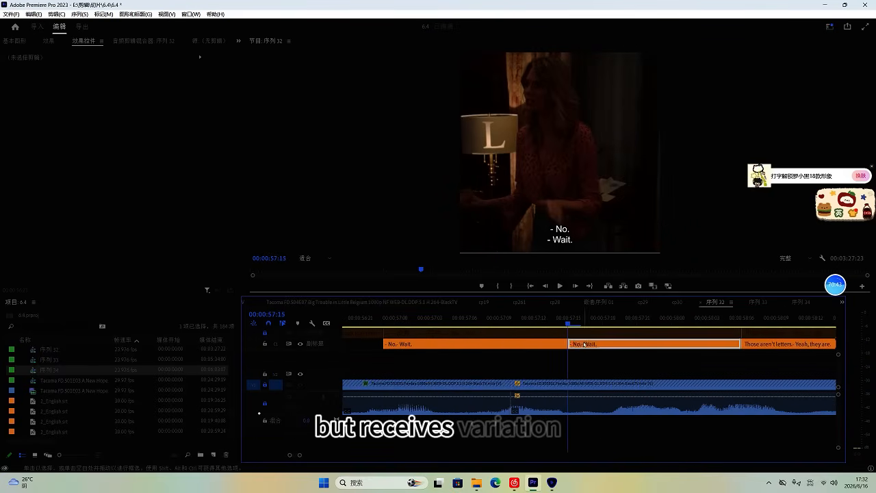
pyautogui.moveTo(584, 345); pyautogui.dragTo(659, 348)
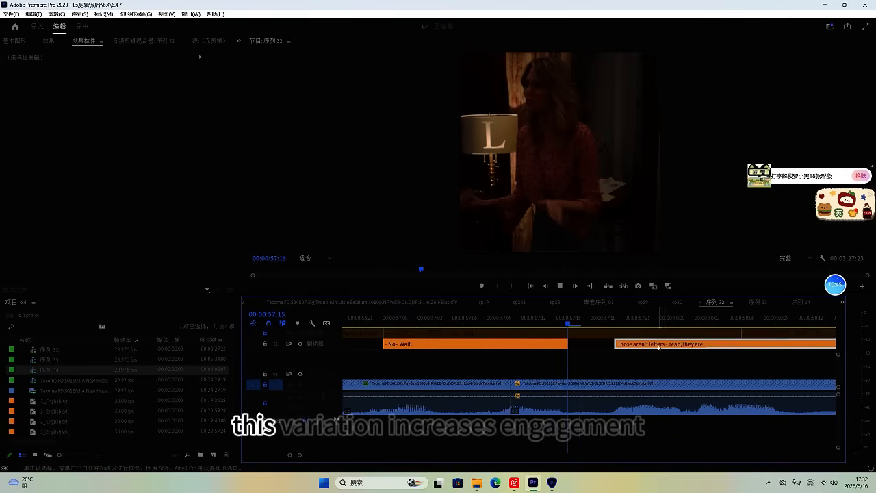
pyautogui.press('space')
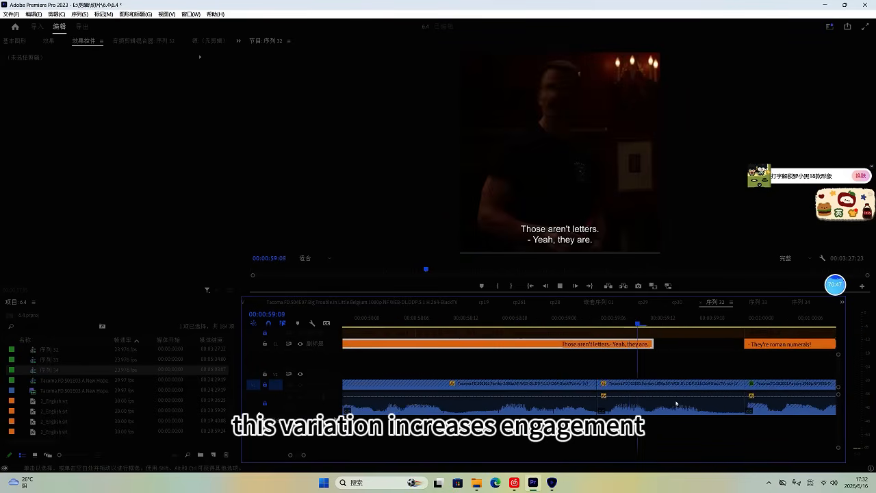
# Step: Extend the end of the "Those aren't letters. - Yeah, they are." caption to match the dialogue, and save the project
pyautogui.moveTo(585, 342); pyautogui.dragTo(642, 345)
pyautogui.scroll(-1, 641, 353)
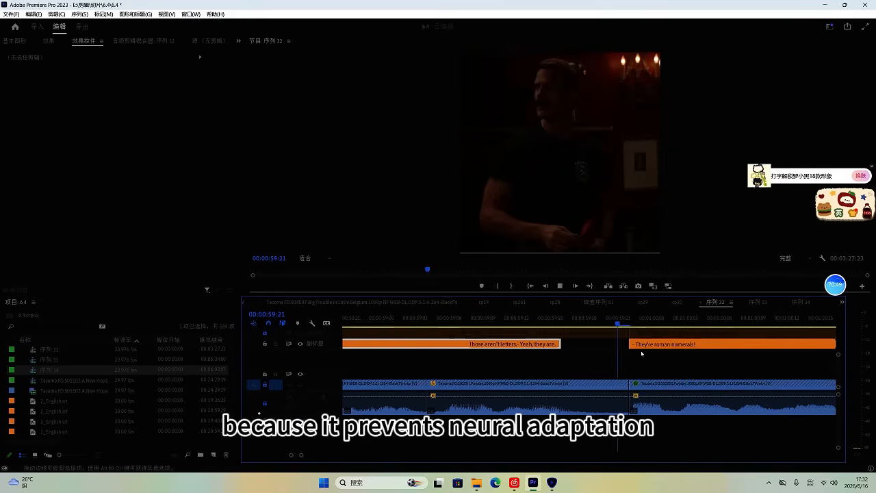
pyautogui.press('space')
pyautogui.click(639, 327)
pyautogui.hotkey('ctrl', 's')
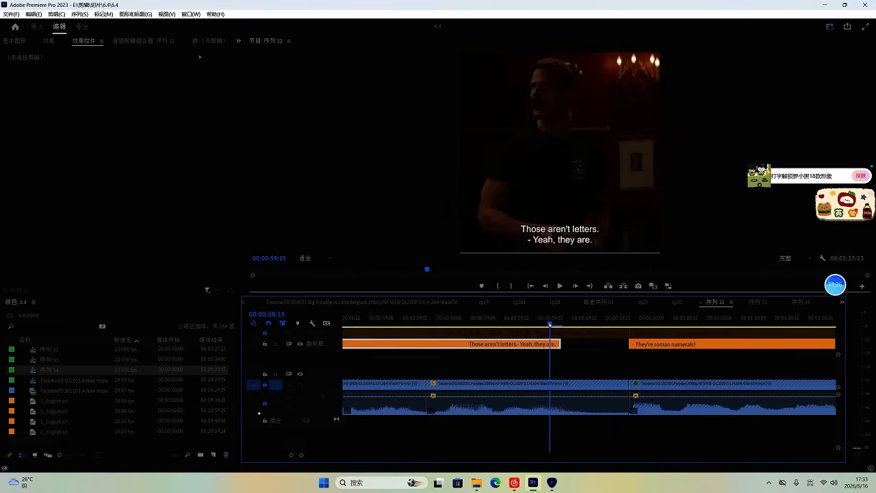
# Step: Cut off and delete the end of the "- They're roman numerals!" caption to leave a gap before the following line
pyautogui.press('space')
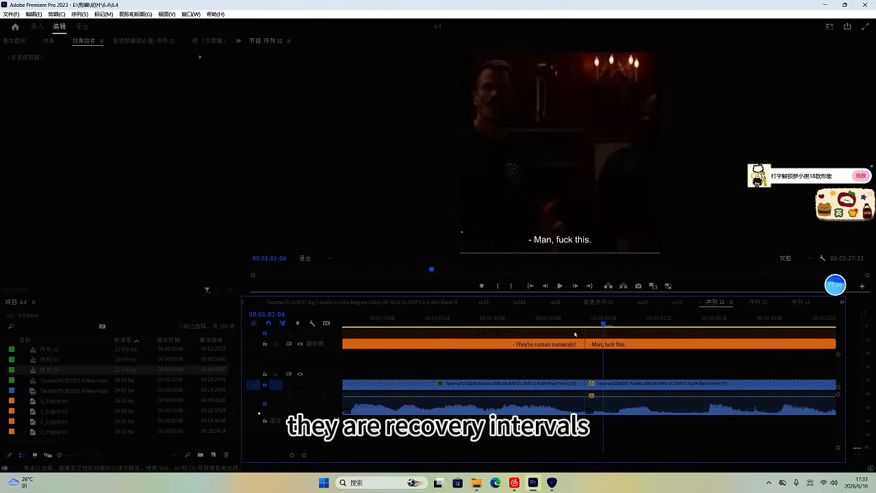
pyautogui.hotkey('shift', 'Left')
pyautogui.press('Delete')
pyautogui.press('space')
pyautogui.scroll(1, 615, 349)
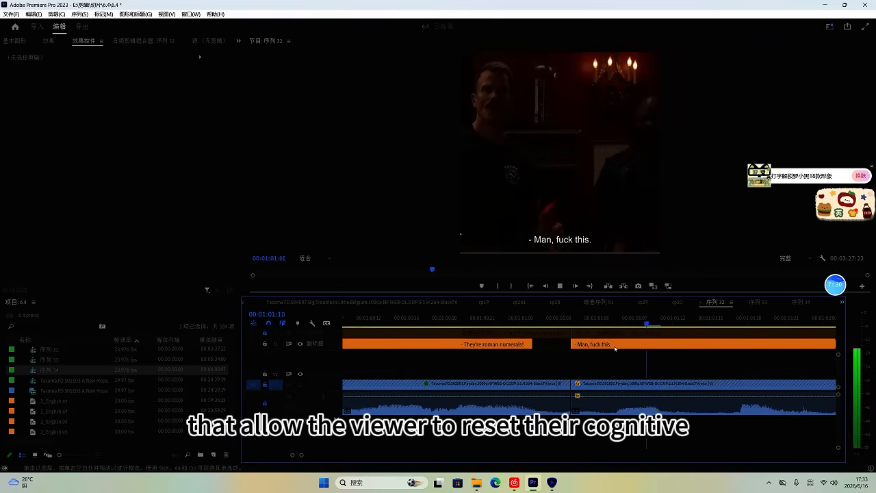
# Step: Start the "- Man, fuck this." caption slightly later, and split off and delete its end
pyautogui.scroll(-3, 589, 308)
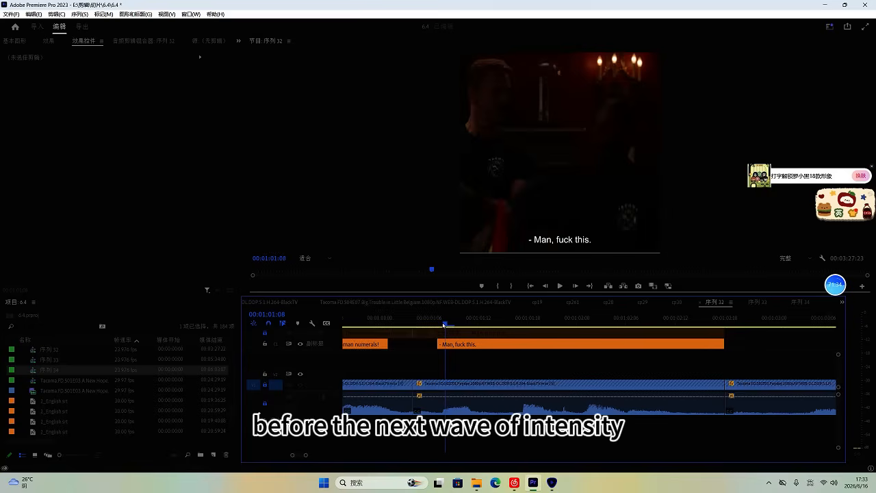
pyautogui.press('space')
pyautogui.scroll(1, 601, 372)
pyautogui.scroll(-1, 613, 366)
pyautogui.press('space')
pyautogui.hotkey('ctrl', 'k')
pyautogui.click(673, 347)
pyautogui.press('Delete')
pyautogui.press('space')
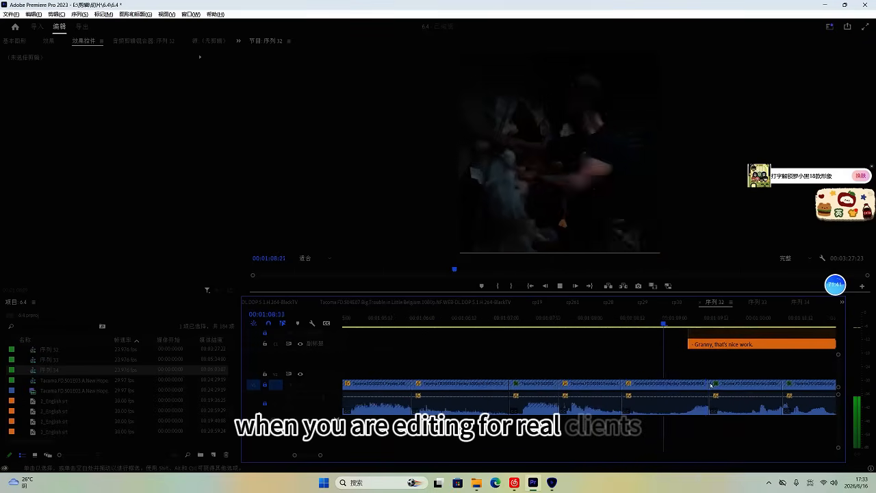
# Step: Replay the "- Granny, that's nice work." caption, and split off and delete its end after the line is spoken
pyautogui.press('space')
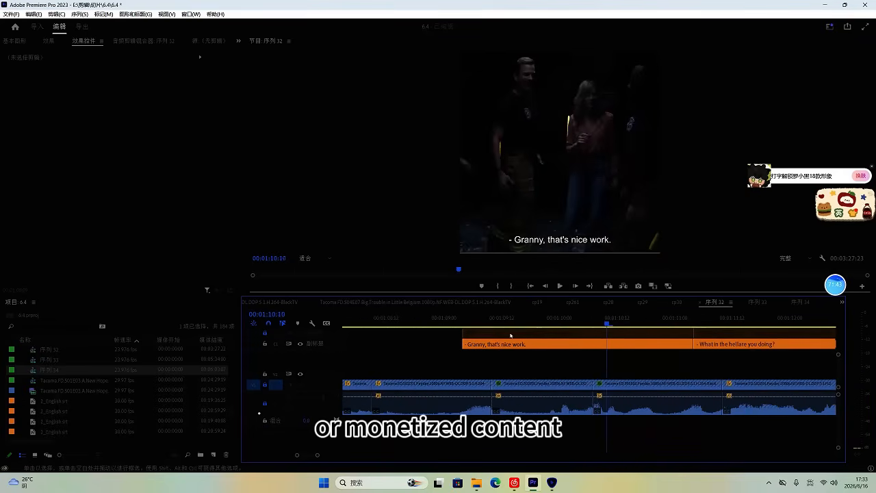
pyautogui.click(465, 323)
pyautogui.press('space')
pyautogui.scroll(1, 519, 355)
pyautogui.scroll(2, 589, 361)
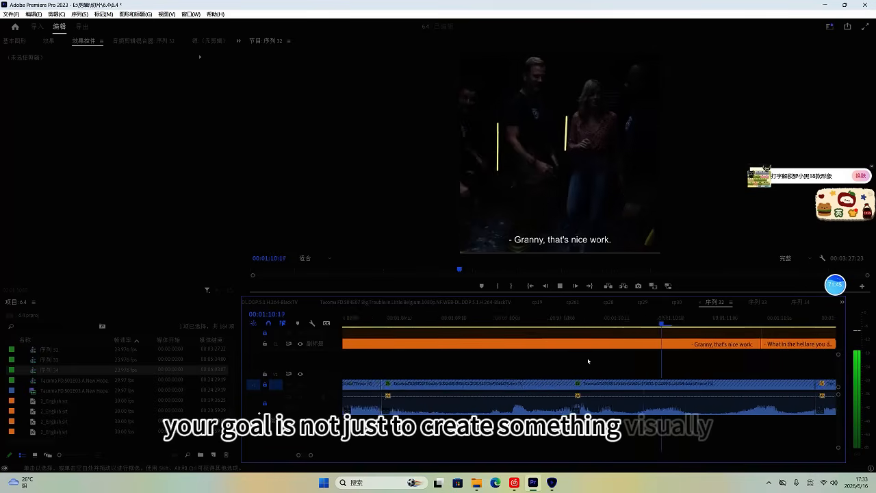
pyautogui.scroll(-1, 589, 361)
pyautogui.press('space')
pyautogui.press('space')
pyautogui.press('space')
pyautogui.click(621, 323)
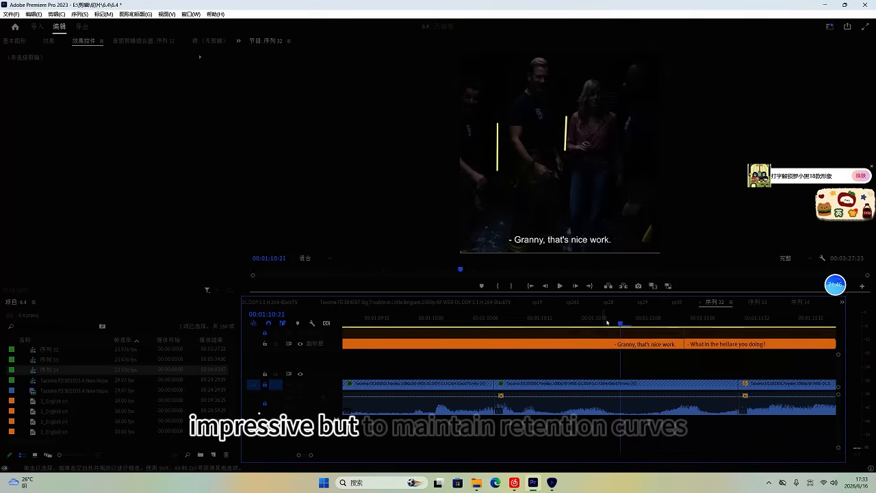
pyautogui.click(632, 346)
pyautogui.press('Delete')
# Step: Move the "- What in the hell are you doing?" caption slightly earlier to match the line
pyautogui.scroll(-1, 644, 347)
pyautogui.press('space')
pyautogui.press('space')
pyautogui.click(665, 345)
pyautogui.press('space')
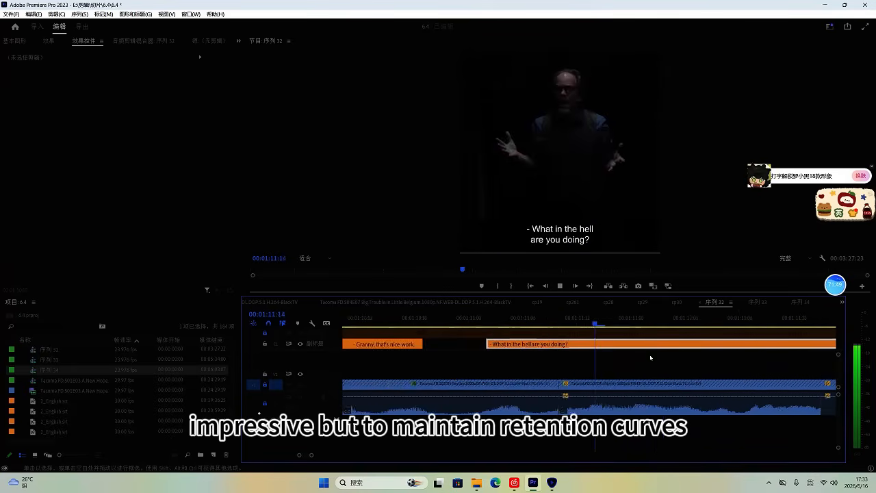
# Step: Split the "- What in the hell are you doing?" caption at 00:01:12:18 and delete the short piece after the cut
pyautogui.click(577, 324)
pyautogui.hotkey('ctrl', 'k')
pyautogui.click(584, 344)
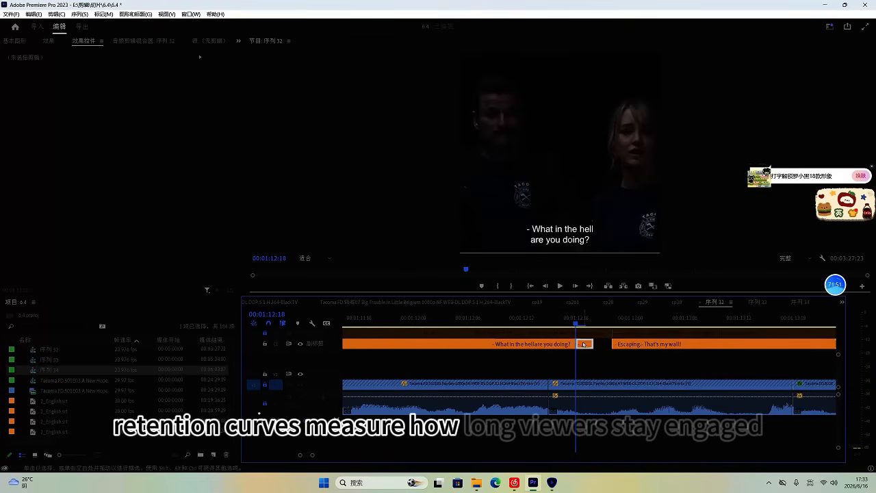
pyautogui.press('Delete')
# Step: Split off and delete the end of the "- Escaping. - That's my wall!" caption, before the "[crashing] - Oh, shit." caption
pyautogui.press('space')
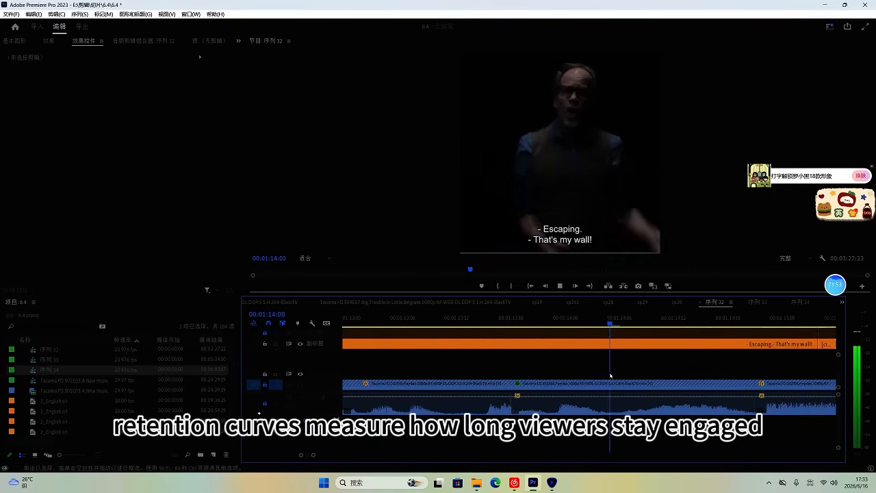
pyautogui.click(584, 344)
pyautogui.press('Delete')
pyautogui.press('space')
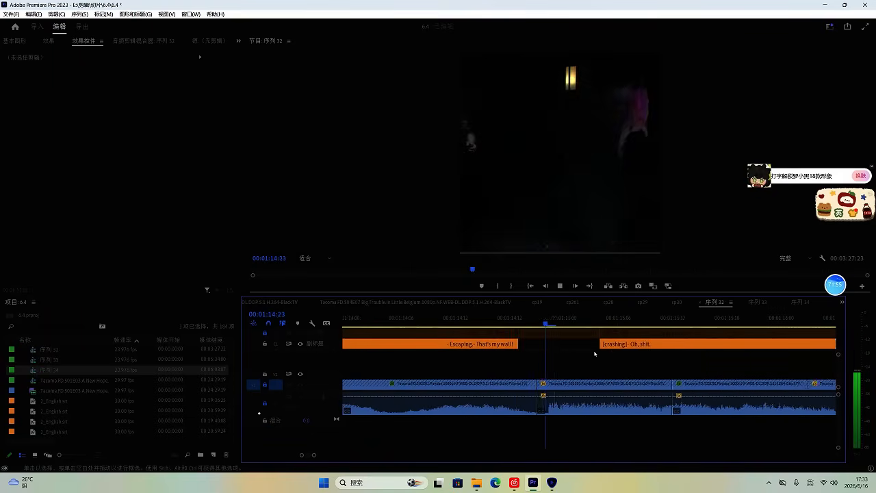
# Step: Trim the "[crashing] - Oh, shit." caption to run from 00:01:15:10 to 00:01:16:06
pyautogui.click(552, 324)
pyautogui.click(565, 344)
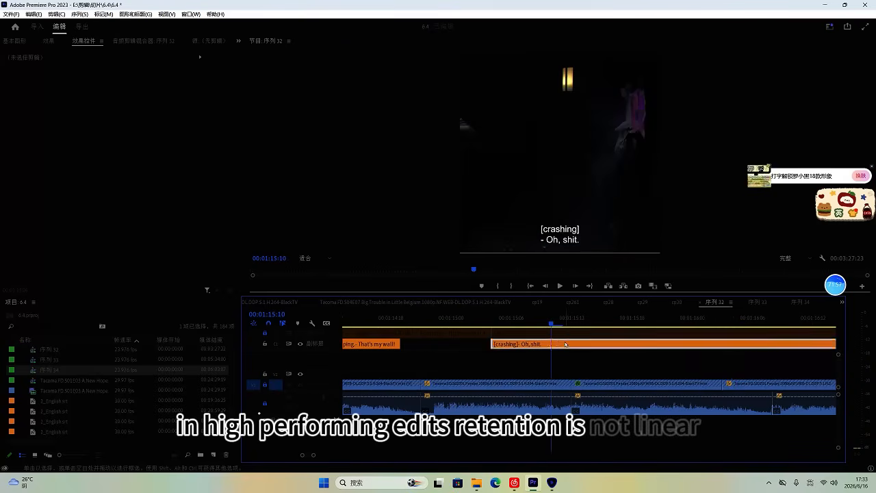
pyautogui.scroll(1, 632, 351)
pyautogui.press('space')
pyautogui.scroll(-3, 609, 356)
pyautogui.press('space')
pyautogui.click(645, 348)
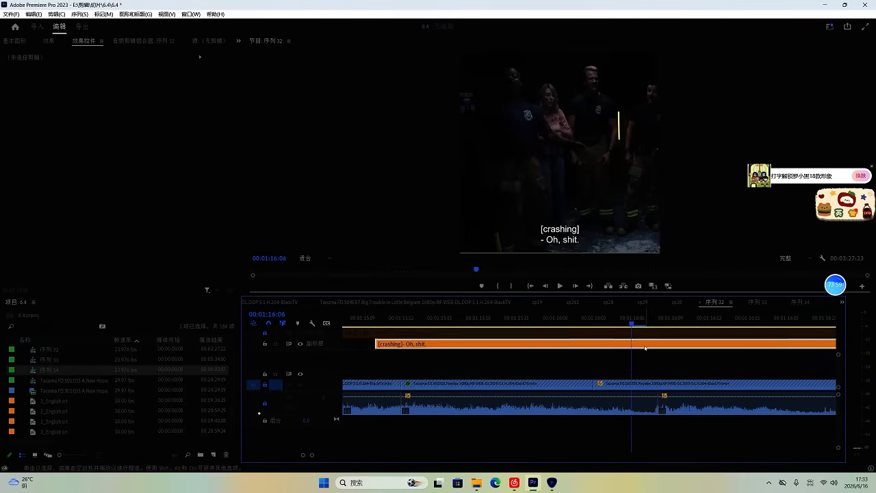
# Step: Remove "[crashing]" from the caption text so it reads "- Oh, shit.", and play on to the "- Here's Andy." caption
pyautogui.click(581, 322)
pyautogui.click(576, 223)
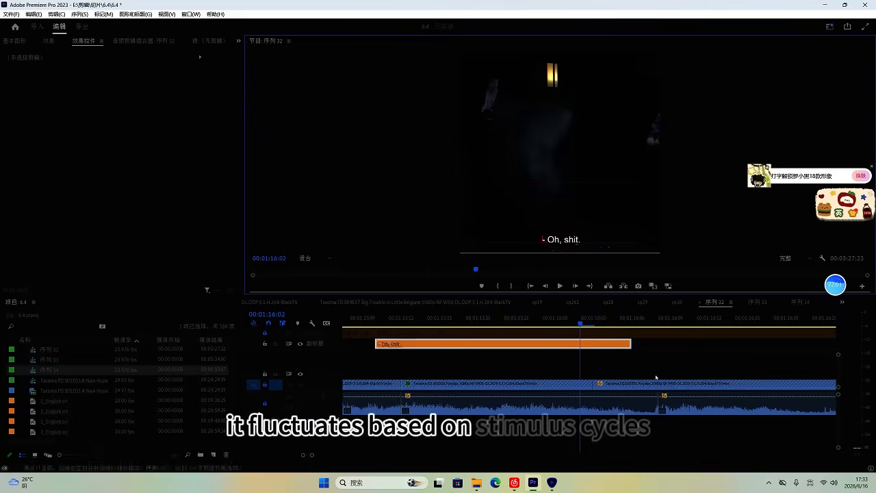
pyautogui.click(656, 378)
pyautogui.press('space')
pyautogui.scroll(-5, 634, 375)
pyautogui.scroll(-3, 712, 379)
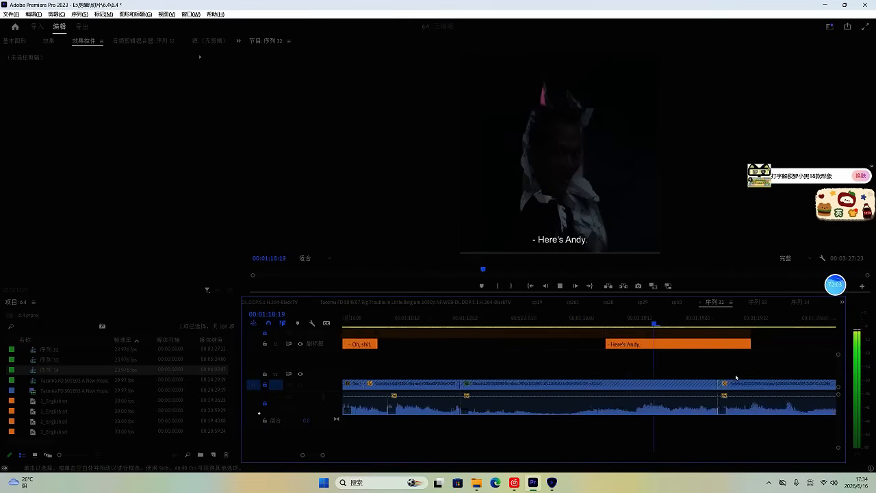
# Step: Shift the "- Here's Andy." caption slightly earlier so it starts with the spoken line
pyautogui.scroll(1, 736, 377)
pyautogui.moveTo(533, 324); pyautogui.dragTo(564, 326)
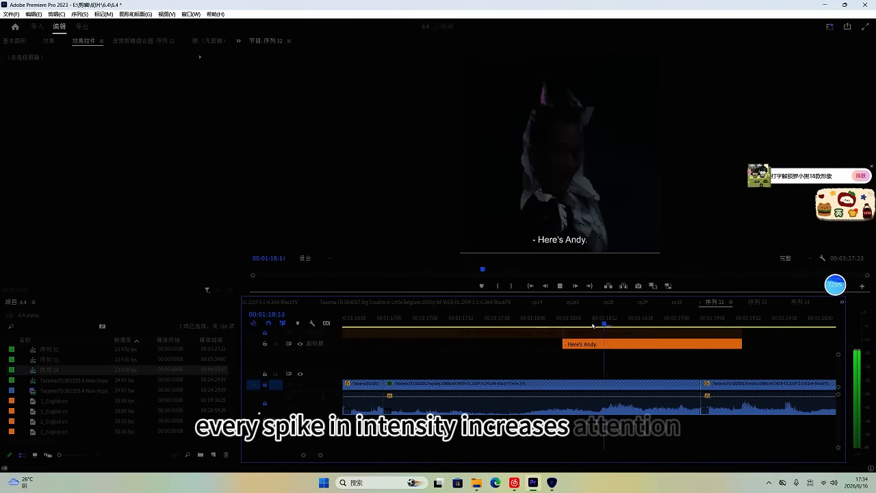
pyautogui.scroll(1, 608, 351)
pyautogui.scroll(-5, 608, 354)
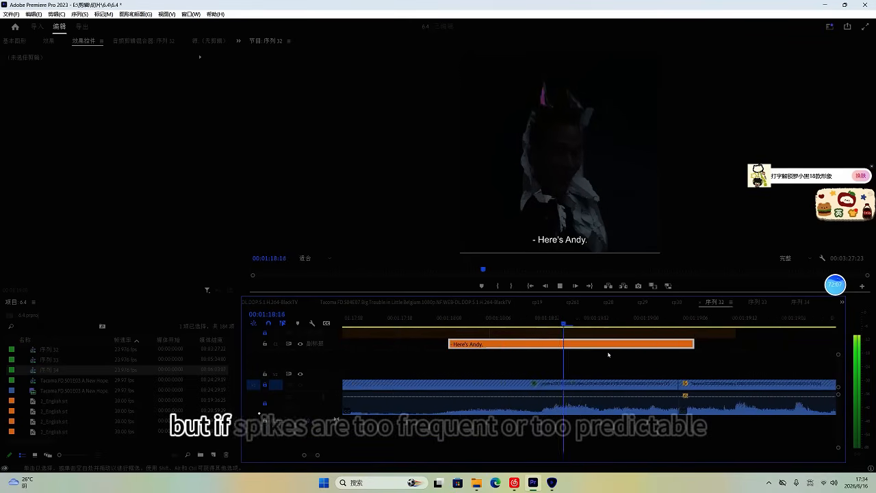
pyautogui.scroll(-3, 608, 359)
pyautogui.scroll(1, 637, 370)
pyautogui.scroll(-3, 664, 375)
pyautogui.scroll(-3, 664, 376)
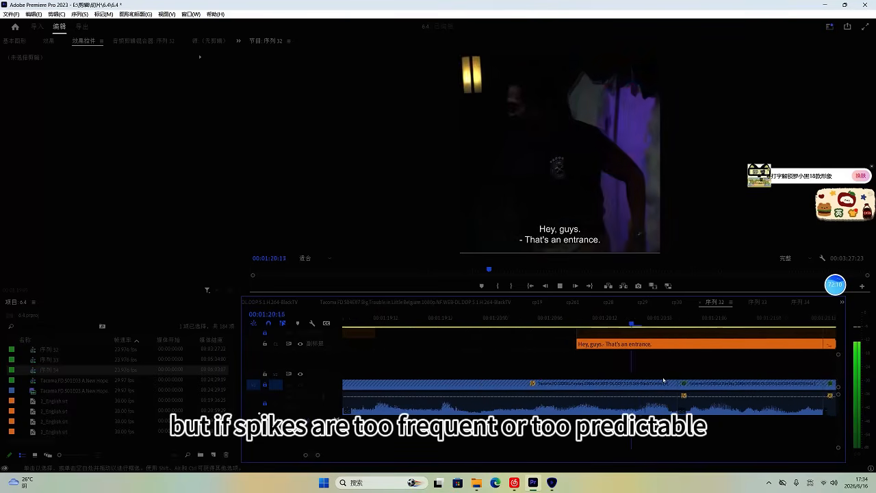
# Step: Split off and delete the end of the "Hey, guys. - That's an entrance." caption, before the "- Hey, Chief." caption
pyautogui.moveTo(662, 323); pyautogui.dragTo(525, 323)
pyautogui.scroll(2, 645, 367)
pyautogui.scroll(-3, 642, 369)
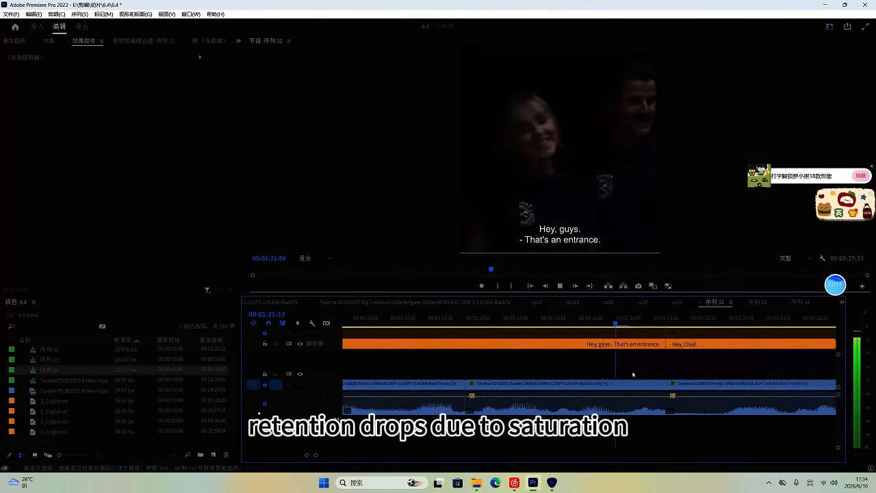
pyautogui.press('space')
pyautogui.moveTo(728, 323); pyautogui.dragTo(677, 328)
pyautogui.click(687, 344)
pyautogui.hotkey('ctrl', 'k')
pyautogui.press('Delete')
pyautogui.press('space')
pyautogui.scroll(-4, 646, 366)
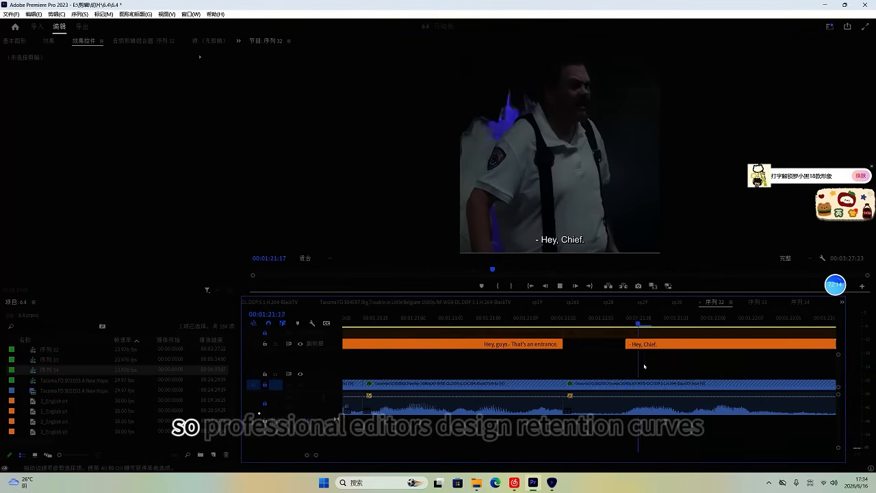
# Step: Play on from "- Hey, Chief." and cut off the end of the "- Did you know this was an escape room?" caption
pyautogui.press('space')
pyautogui.click(610, 324)
pyautogui.press('space')
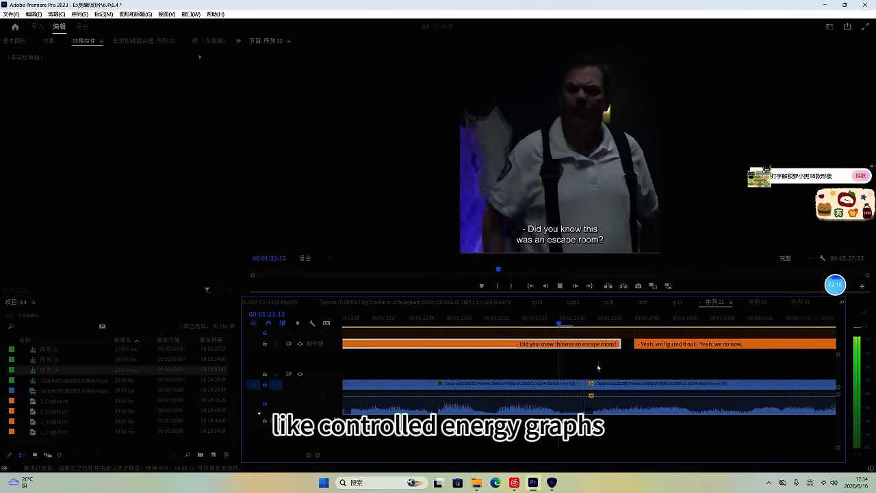
pyautogui.press('space')
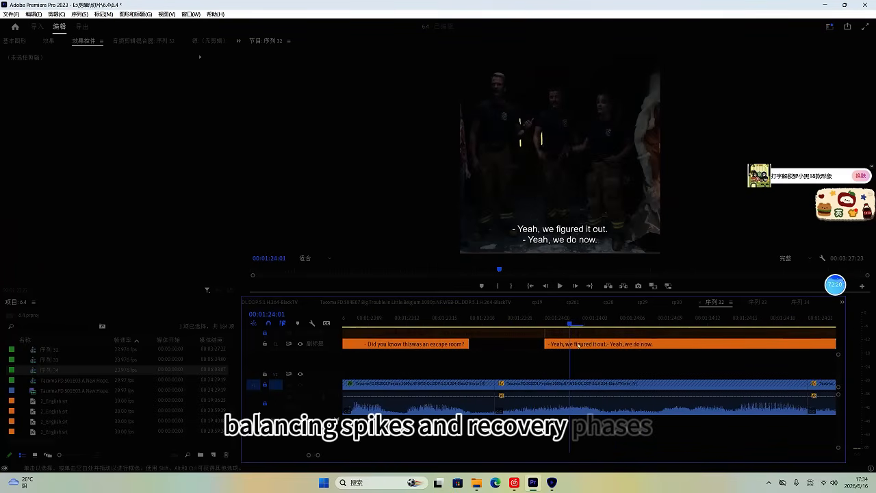
# Step: Shift the "- Yeah, we figured it out. - Yeah, we do now." caption slightly earlier and check it in playback
pyautogui.moveTo(555, 343); pyautogui.dragTo(547, 344)
pyautogui.press('space')
pyautogui.press('space')
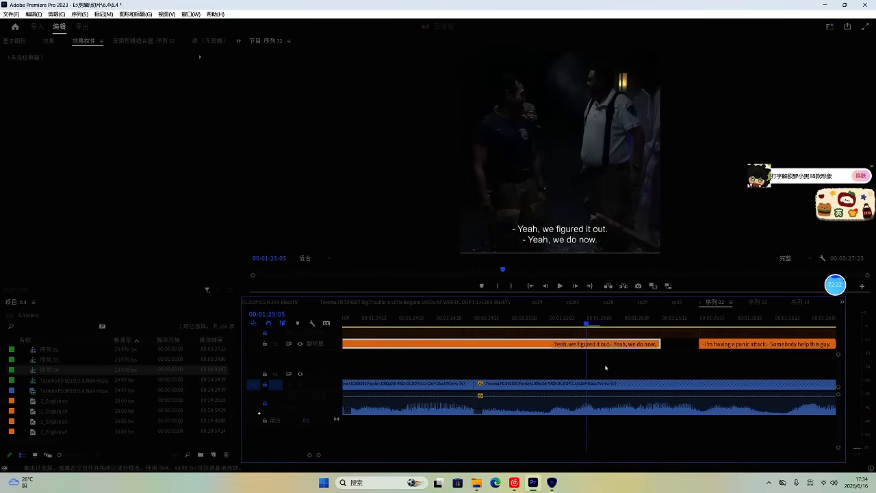
# Step: Split the "- Yeah, we figured it out. - Yeah, we do now." caption where the speech ends and remove the piece after the cut
pyautogui.click(484, 324)
pyautogui.hotkey('ctrl', 'k')
pyautogui.press('space')
pyautogui.press('-')
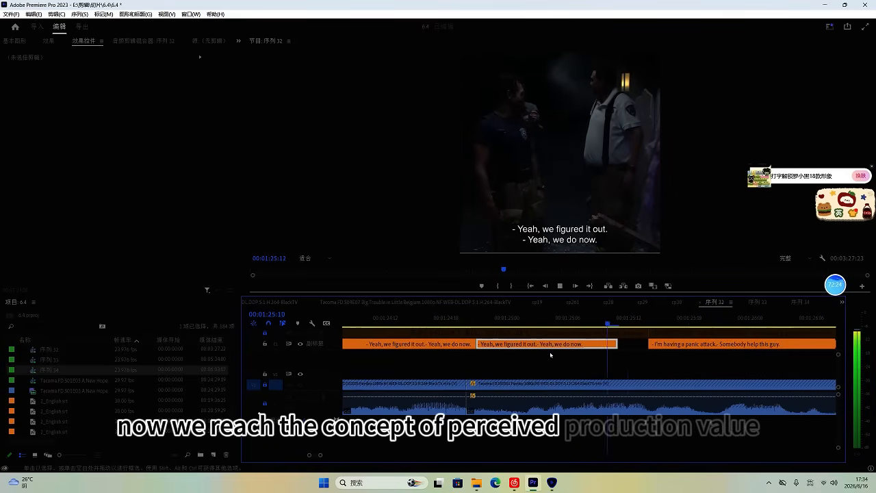
# Step: Move the "- I'm having a panic attack. - Somebody help this guy." caption 12 frames earlier, starting at 00:01:25:02
pyautogui.moveTo(503, 348); pyautogui.dragTo(668, 345)
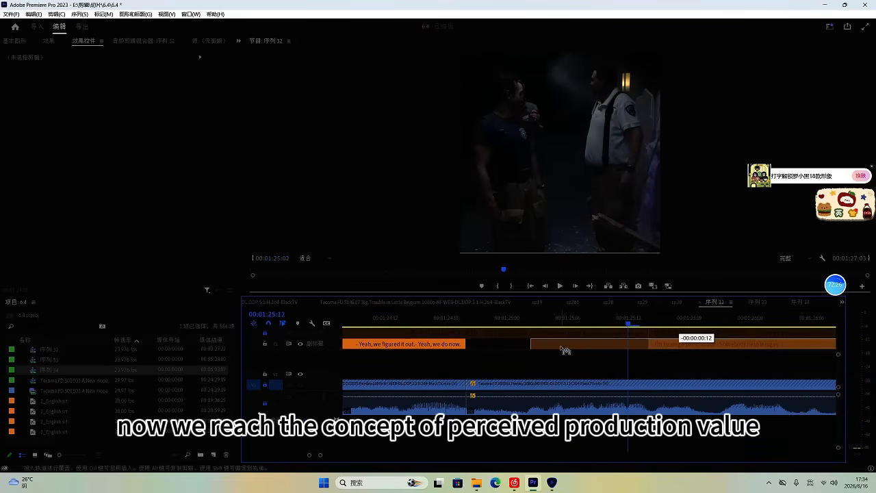
pyautogui.moveTo(565, 349); pyautogui.dragTo(566, 350)
pyautogui.press('space')
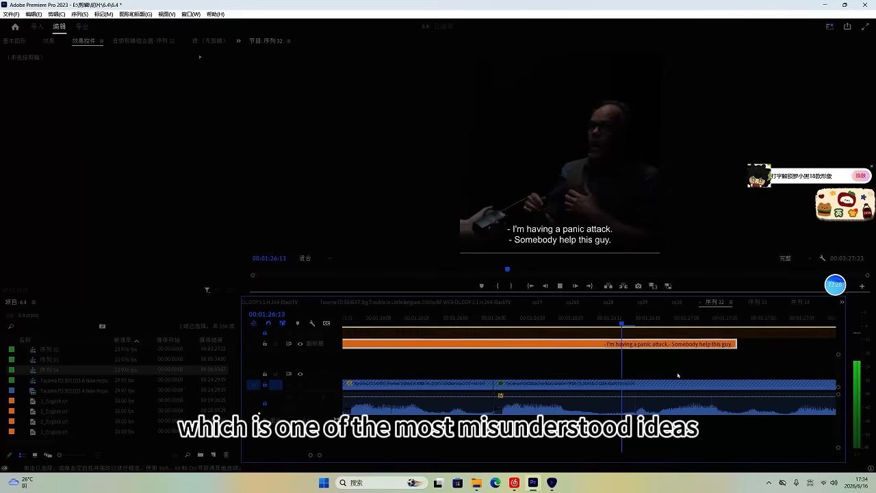
# Step: Extend the end of the panic attack caption and move "- Who's up for a little meatball roulette?" 5 frames earlier
pyautogui.moveTo(530, 345); pyautogui.dragTo(660, 349)
pyautogui.press('space')
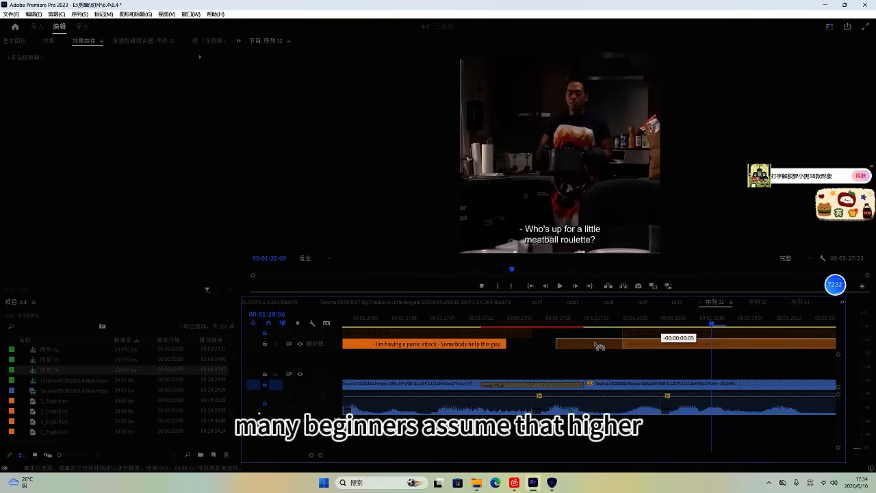
pyautogui.moveTo(600, 346); pyautogui.dragTo(600, 346)
pyautogui.press('space')
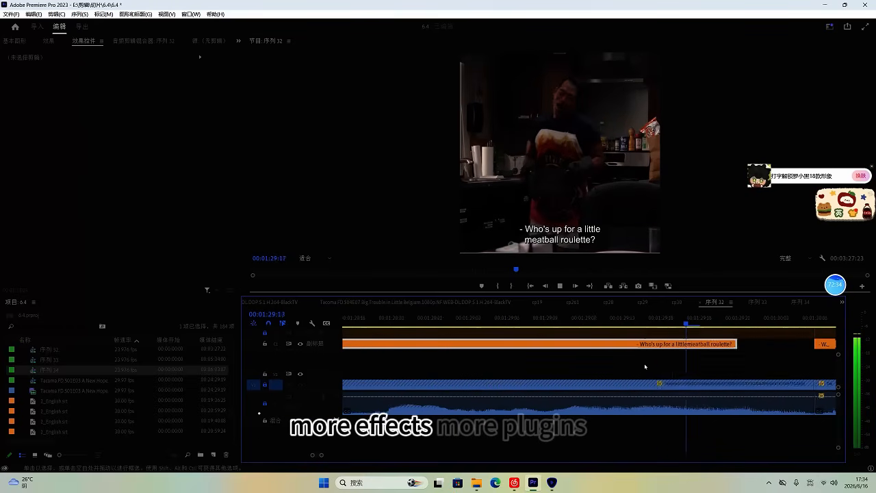
# Step: Trim the start of the "- What's meatball roulette?" caption to the beginning of the spoken line
pyautogui.click(635, 321)
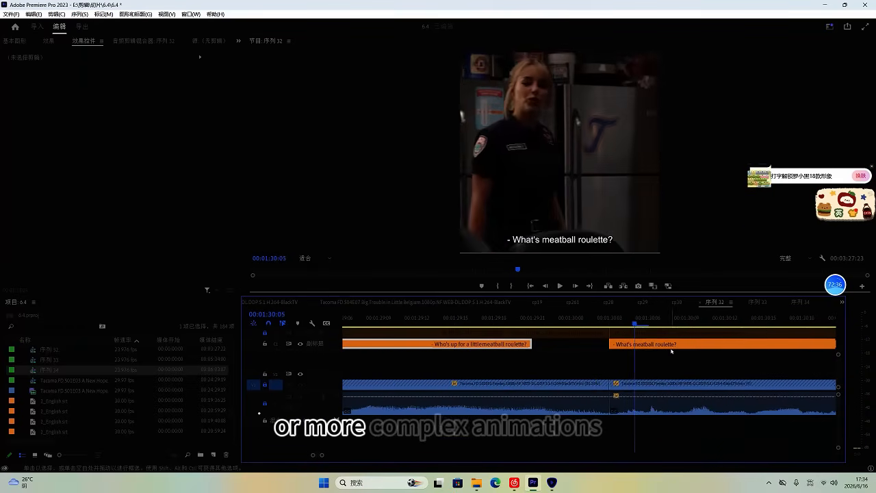
pyautogui.press('space')
pyautogui.scroll(-2, 635, 354)
pyautogui.click(615, 324)
pyautogui.press('space')
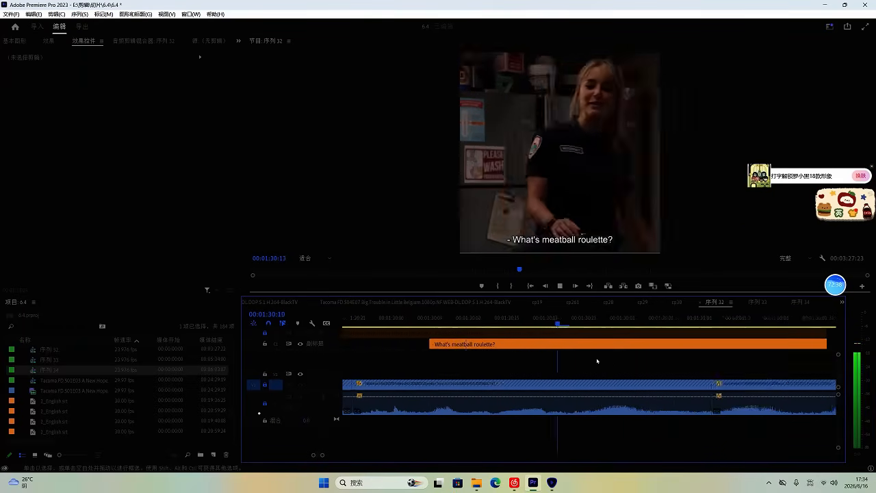
# Step: Split the "- What's meatball roulette?" caption at 00:01:31:12 and delete the piece after the cut
pyautogui.press('space')
pyautogui.click(583, 324)
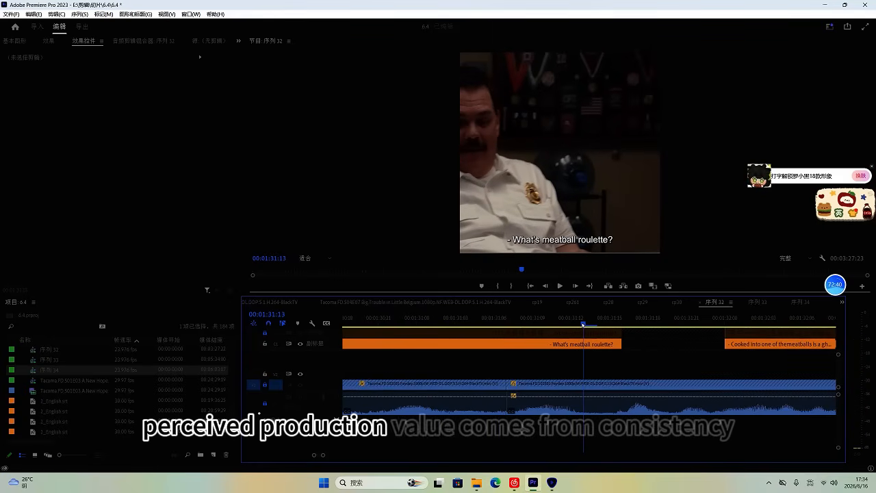
pyautogui.click(572, 324)
pyautogui.hotkey('ctrl', 'k')
pyautogui.click(589, 344)
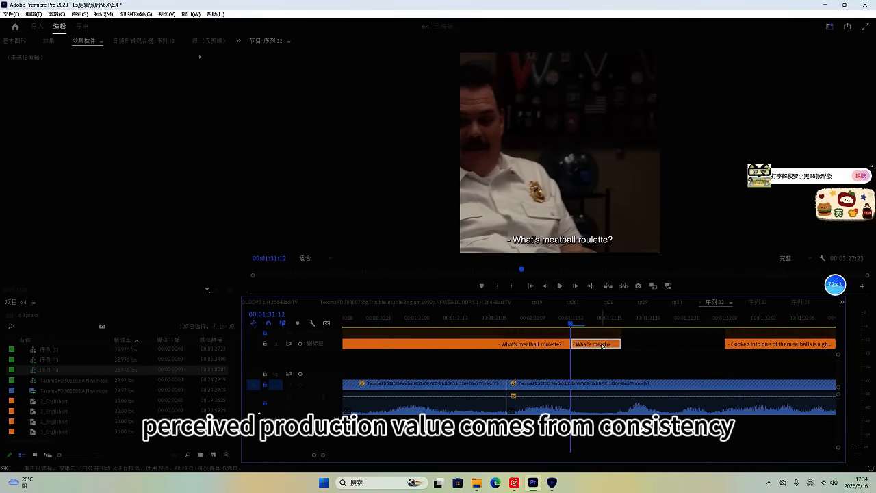
pyautogui.press('Delete')
pyautogui.scroll(-1, 581, 371)
pyautogui.press('space')
# Step: Retime the "- Cooked into one of the meatballs is a ghost pepper." caption and end it at 00:01:33:17
pyautogui.press('space')
pyautogui.click(689, 348)
pyautogui.moveTo(593, 343); pyautogui.dragTo(592, 344)
pyautogui.press('space')
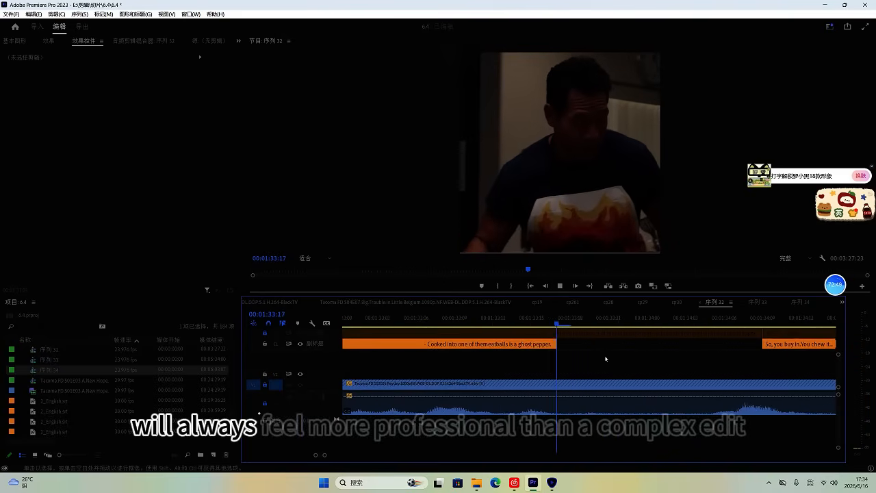
# Step: Shift the "So, you buy in. You chew it up." caption earlier to match the spoken line
pyautogui.press('space')
pyautogui.moveTo(666, 345); pyautogui.dragTo(614, 345)
pyautogui.press('space')
pyautogui.scroll(-3, 637, 365)
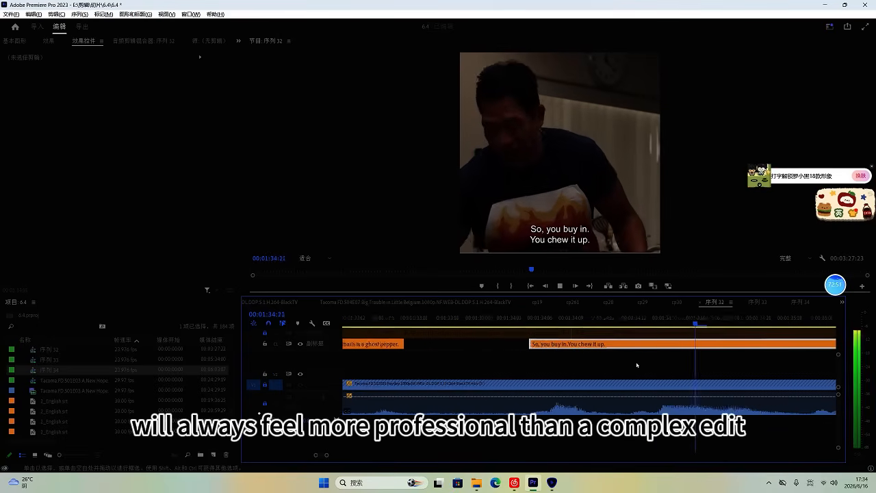
# Step: Cut the "So, you buy in. You chew it up." caption at 00:01:35:18 and delete the remainder
pyautogui.press('space')
pyautogui.press('space')
pyautogui.scroll(3, 655, 366)
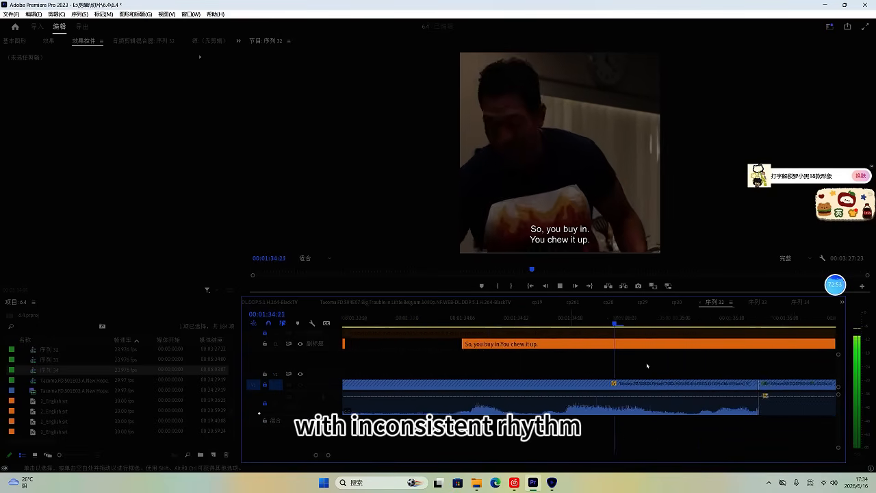
pyautogui.scroll(-3, 673, 377)
pyautogui.click(600, 322)
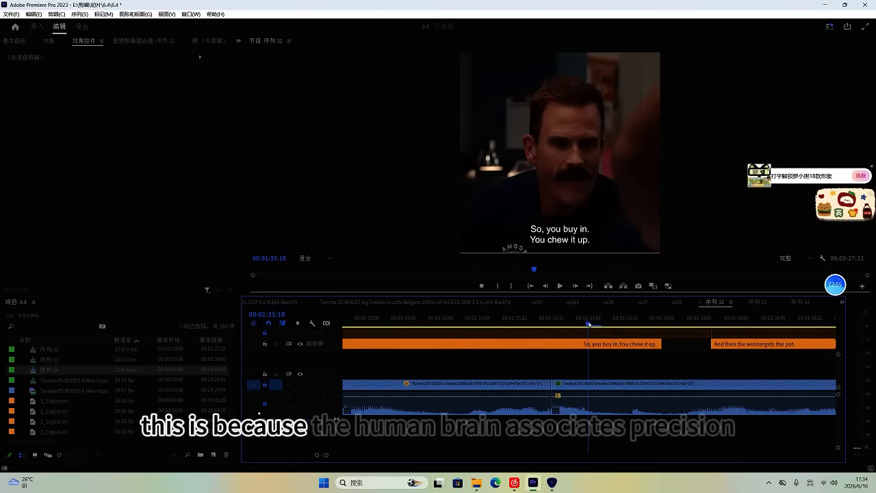
pyautogui.press('Delete')
pyautogui.press('space')
# Step: Shift the "And then the winner gets the pot." caption slightly earlier and save the project
pyautogui.press('space')
pyautogui.moveTo(621, 346); pyautogui.dragTo(602, 345)
pyautogui.hotkey('ctrl', 's')
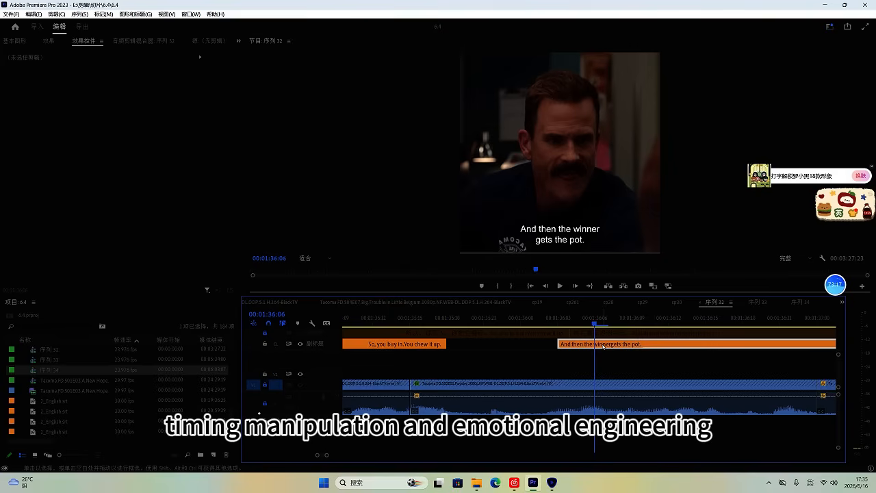
pyautogui.press('space')
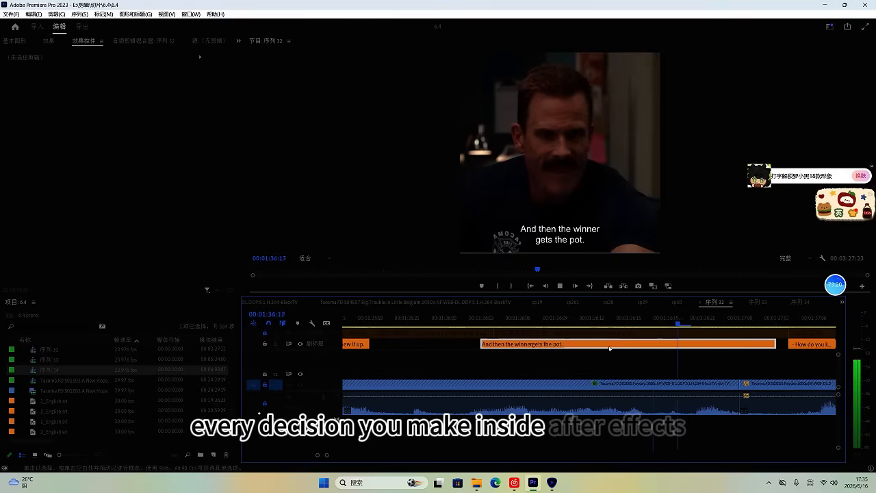
# Step: Split off and delete the end of the "And then the winner gets the pot." caption
pyautogui.click(551, 323)
pyautogui.hotkey('ctrl', 'k')
pyautogui.click(583, 346)
pyautogui.press('Delete')
pyautogui.scroll(-1, 572, 347)
pyautogui.press('space')
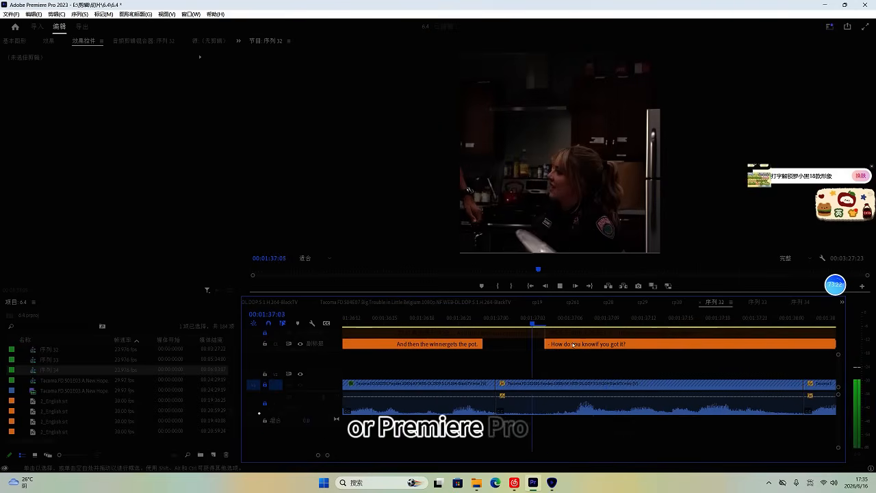
# Step: Trim the start of the "- How do you know if you got it?" caption to where the line is spoken
pyautogui.press('space')
pyautogui.click(569, 325)
pyautogui.click(586, 347)
pyautogui.press('q')
pyautogui.press('space')
pyautogui.scroll(-5, 572, 354)
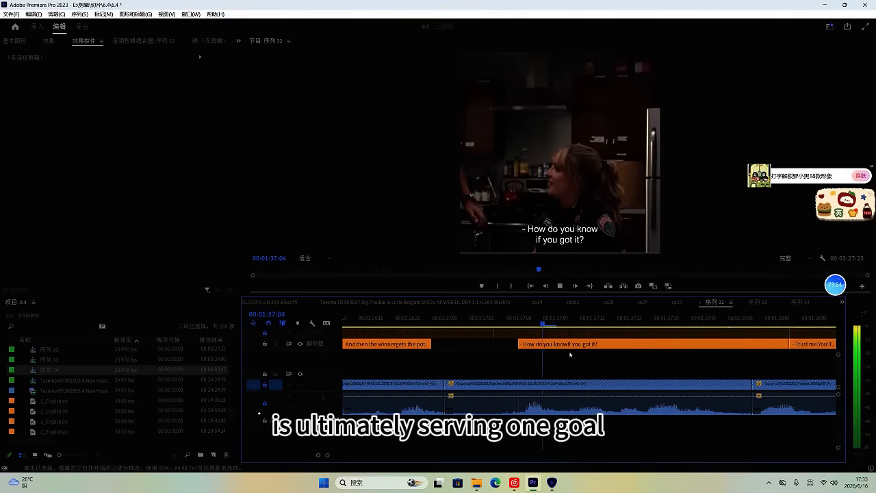
# Step: Cut off and delete the end of the "- How do you know if you got it?" caption, before "- Trust me. You'll know."
pyautogui.press('space')
pyautogui.scroll(-1, 568, 354)
pyautogui.press('space')
pyautogui.click(408, 315)
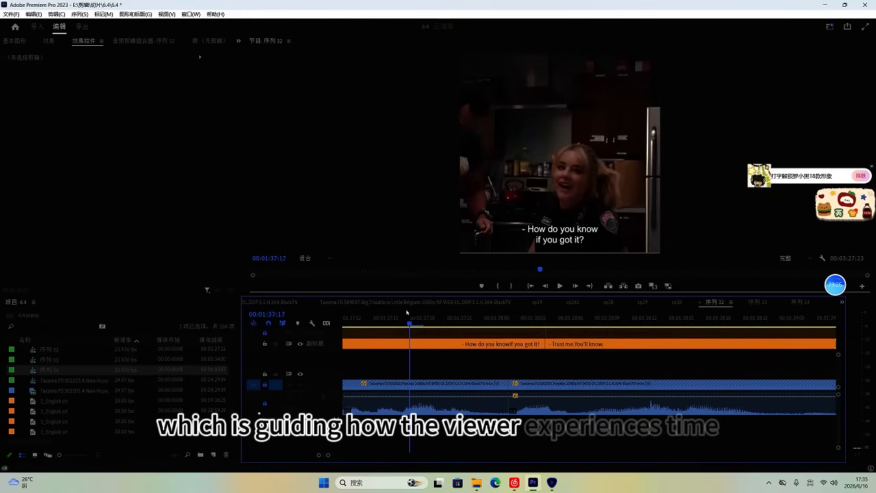
pyautogui.press('space')
pyautogui.press('Delete')
pyautogui.press('space')
# Step: Shift the "- Trust me. You'll know." caption earlier to match the spoken line
pyautogui.scroll(-1, 492, 344)
pyautogui.press('space')
pyautogui.moveTo(533, 345); pyautogui.dragTo(509, 345)
pyautogui.moveTo(424, 343); pyautogui.dragTo(437, 345)
pyautogui.press('space')
pyautogui.scroll(-7, 514, 362)
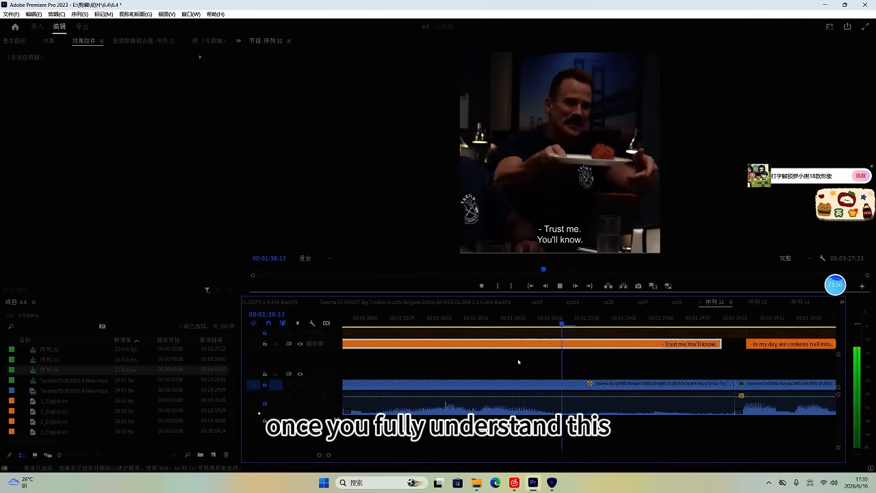
# Step: Split the "- Trust me. You'll know." caption where the speech ends and delete the piece after the cut
pyautogui.press('space')
pyautogui.click(524, 317)
pyautogui.hotkey('ctrl', 'k')
pyautogui.click(549, 347)
pyautogui.press('Delete')
pyautogui.press('space')
pyautogui.scroll(-3, 548, 346)
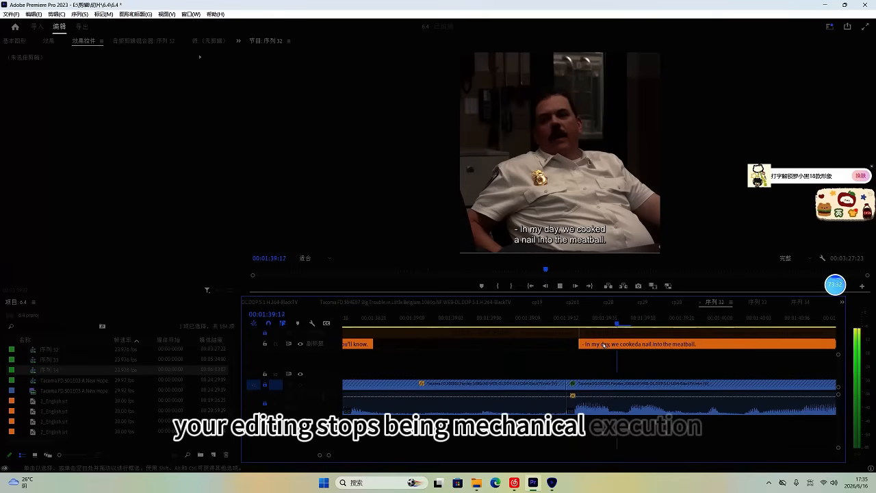
# Step: Shift the "- In my day, we cooked a nail into the meatball." caption slightly earlier and play it back
pyautogui.press('space')
pyautogui.moveTo(607, 345); pyautogui.dragTo(601, 344)
pyautogui.scroll(-4, 597, 347)
pyautogui.scroll(-2, 591, 356)
pyautogui.press('space')
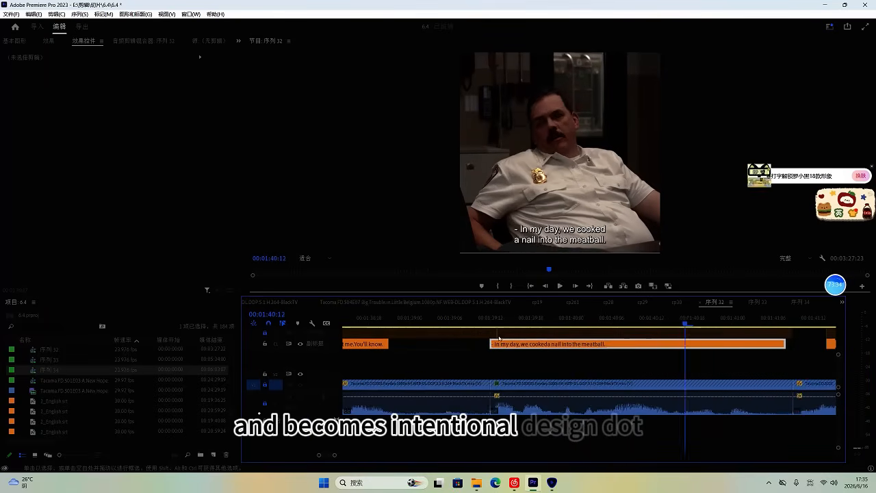
# Step: Play past the nail caption and shift "The money is the consolation for the pain." earlier to match the speech
pyautogui.scroll(2, 526, 348)
pyautogui.scroll(-13, 589, 367)
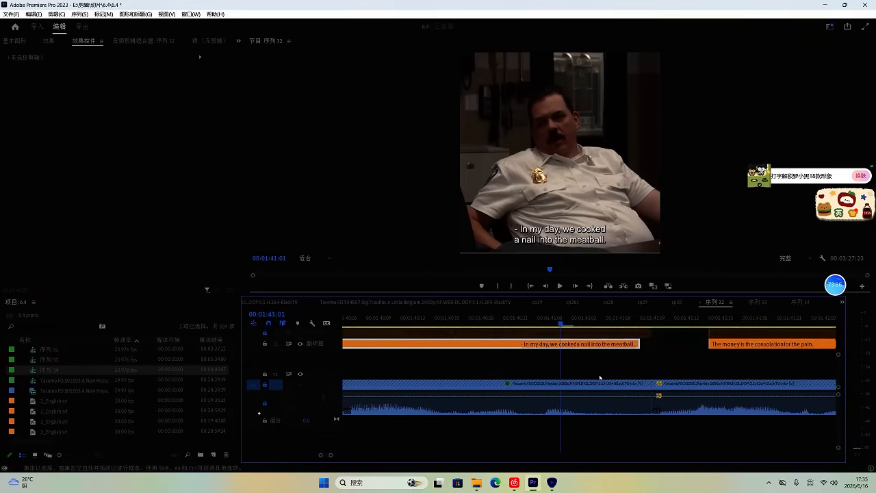
pyautogui.click(532, 325)
pyautogui.press('space')
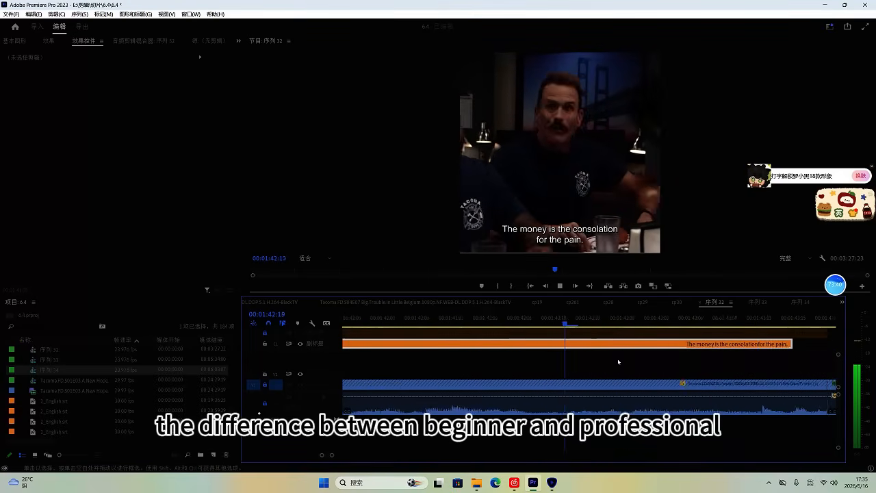
# Step: Split the "The money is the consolation for the pain." caption at 00:01:43:10 and play on to the following captions
pyautogui.click(576, 344)
pyautogui.hotkey('ctrl', 'k')
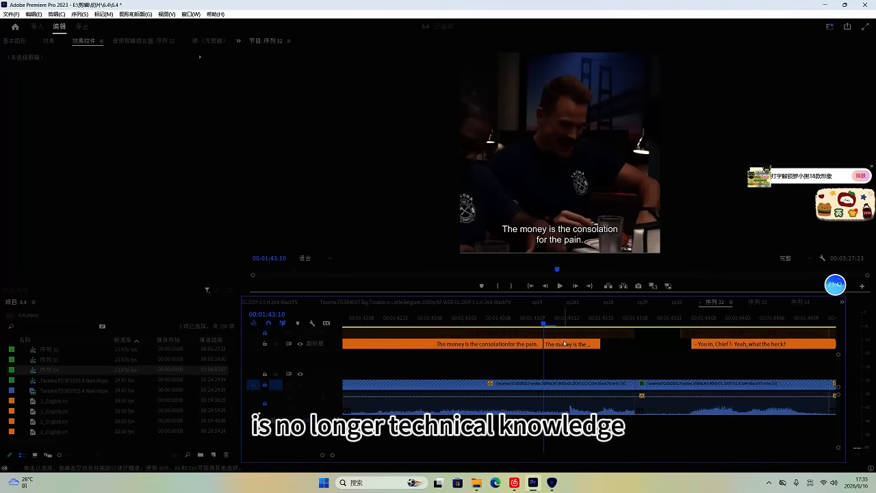
pyautogui.press('space')
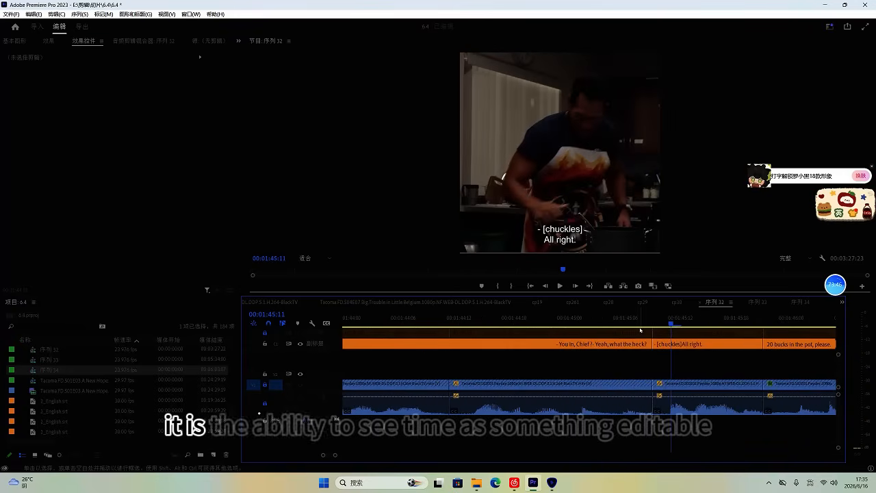
# Step: End the "You in, Chief?" caption at 00:01:45:04 and remove the part of "- [chuckles] All right." before 00:01:45:11
pyautogui.click(593, 327)
pyautogui.press('space')
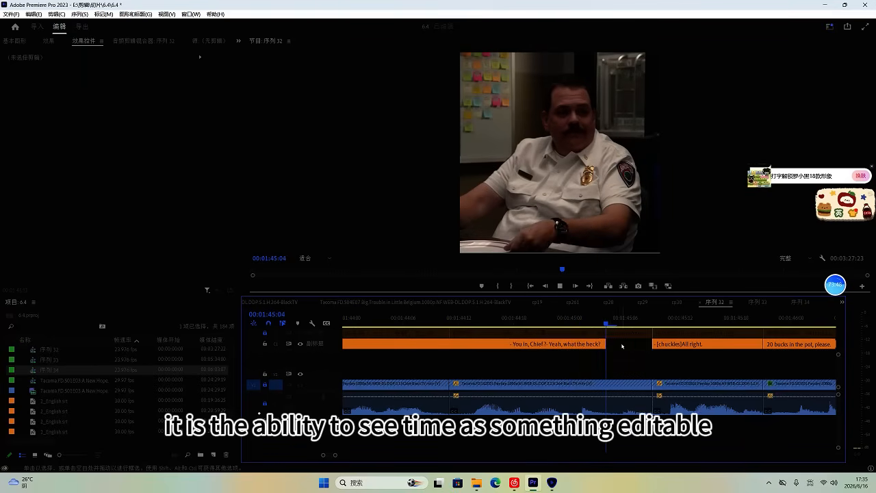
pyautogui.click(634, 323)
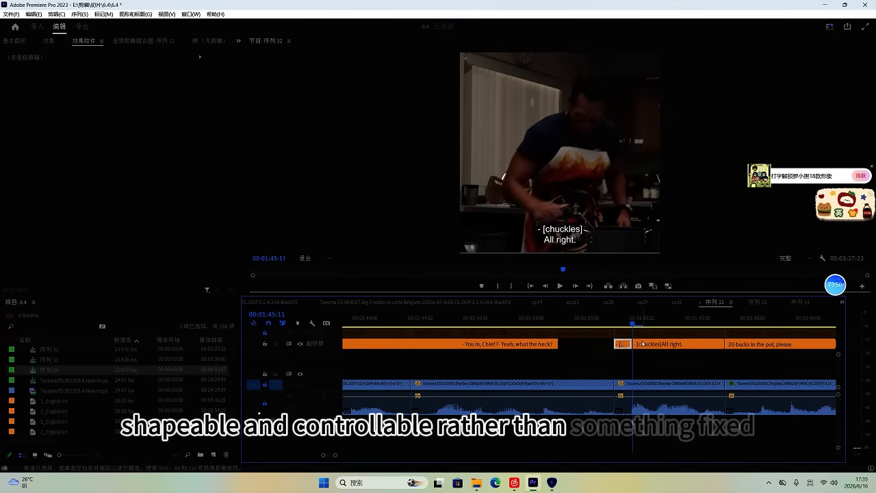
pyautogui.press('Delete')
pyautogui.scroll(1, 674, 349)
pyautogui.press('space')
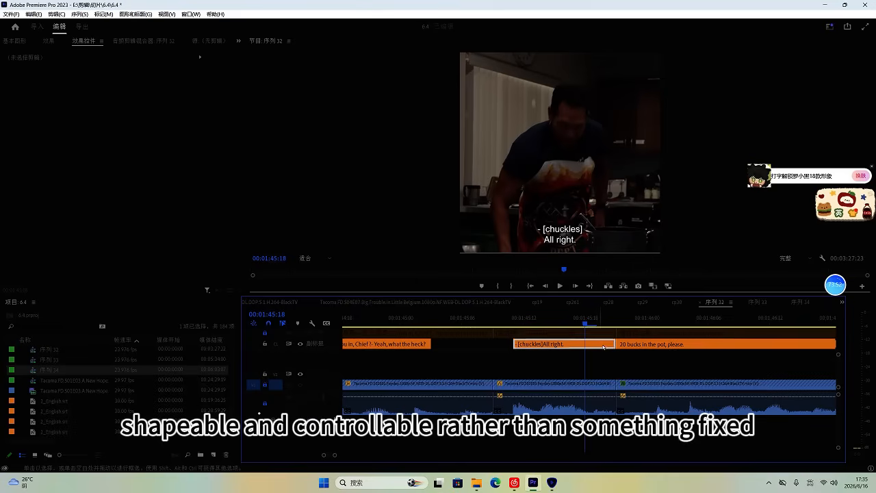
# Step: Split the "- [chuckles] All right." caption at 00:01:45:18, delete the piece after the cut and shorten its text to "All right."
pyautogui.hotkey('ctrl', 'k')
pyautogui.click(603, 348)
pyautogui.press('Delete')
pyautogui.click(555, 324)
pyautogui.doubleClick(574, 243)
pyautogui.moveTo(584, 230); pyautogui.dragTo(538, 230)
pyautogui.press('BackSpace')
pyautogui.click(623, 370)
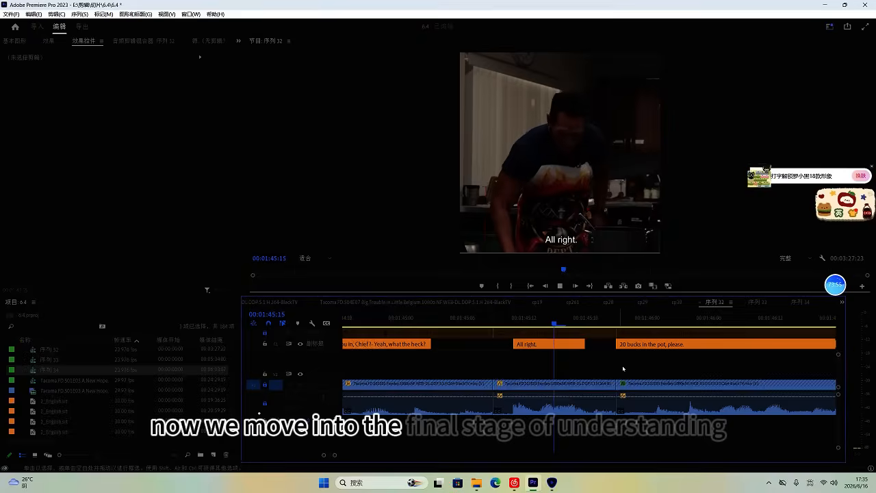
# Step: Trim the end of the "20 bucks in the pot, please." caption to 00:01:47:09 and remove the leftover duplicate piece following it
pyautogui.press('space')
pyautogui.scroll(1, 600, 373)
pyautogui.press('space')
pyautogui.press('Left')
pyautogui.press('Left')
pyautogui.press('Left')
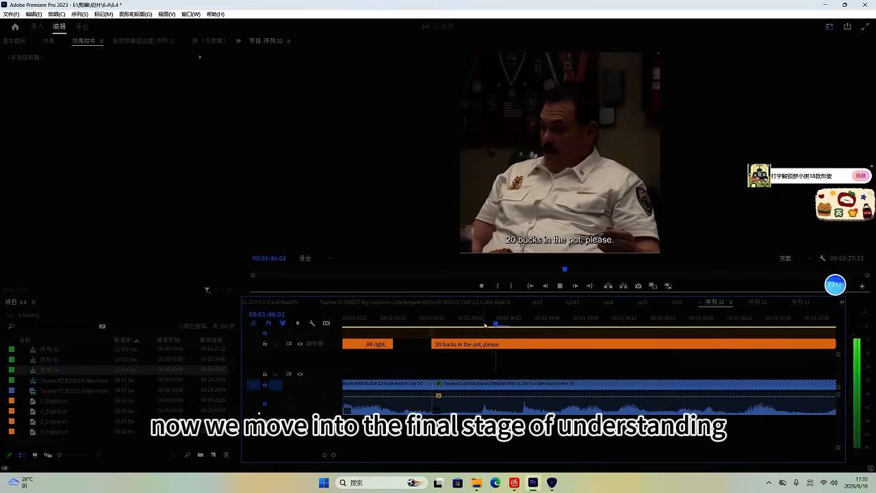
pyautogui.press('space')
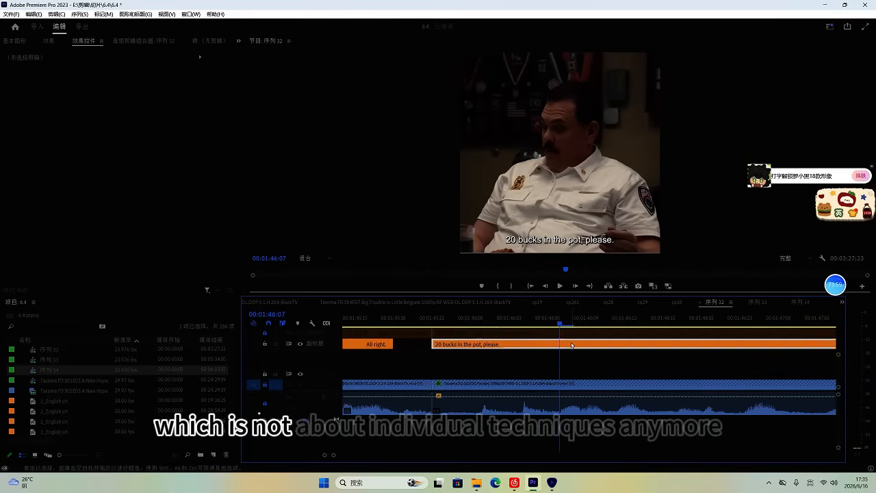
pyautogui.press('space')
pyautogui.press('space')
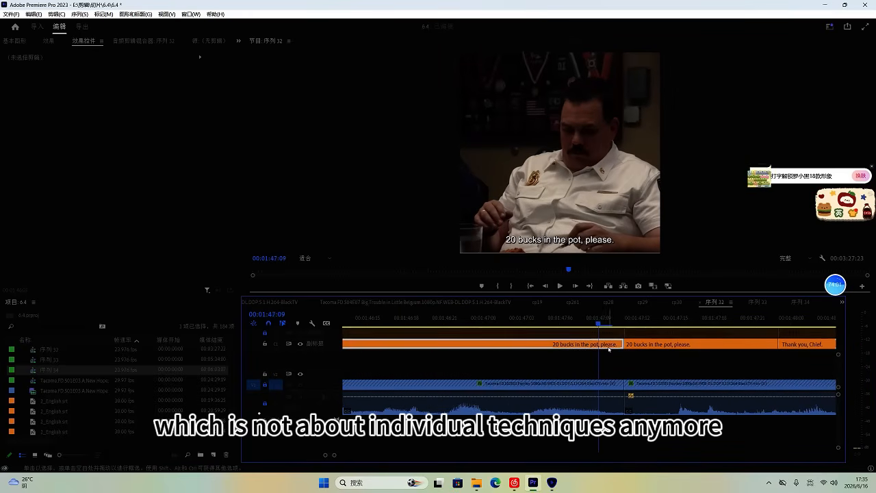
pyautogui.moveTo(622, 347); pyautogui.dragTo(599, 350)
pyautogui.press('space')
pyautogui.press('space')
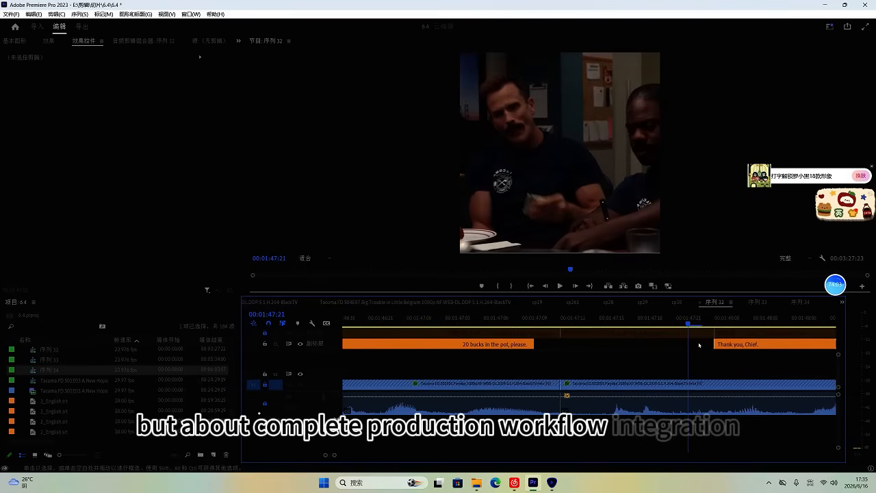
# Step: Shift the "On my call, ready? - Yeah." caption slightly earlier and cut away its tail after the speech ends
pyautogui.press('space')
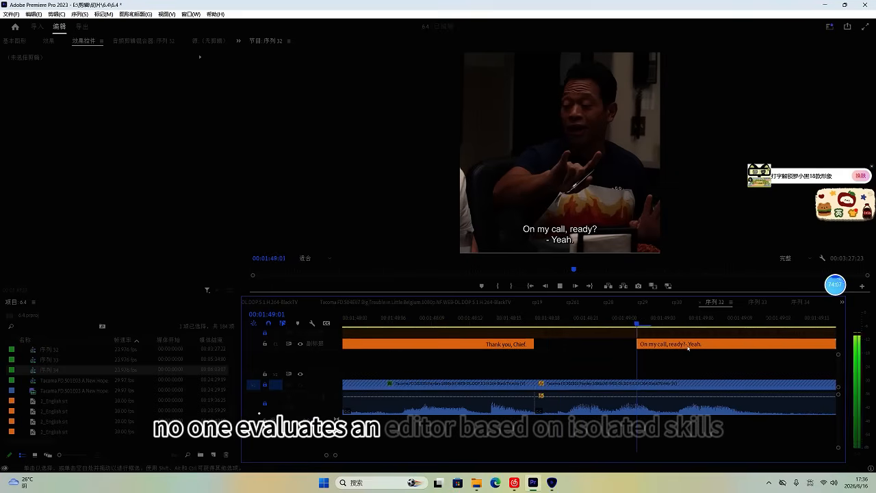
pyautogui.moveTo(642, 346); pyautogui.dragTo(630, 344)
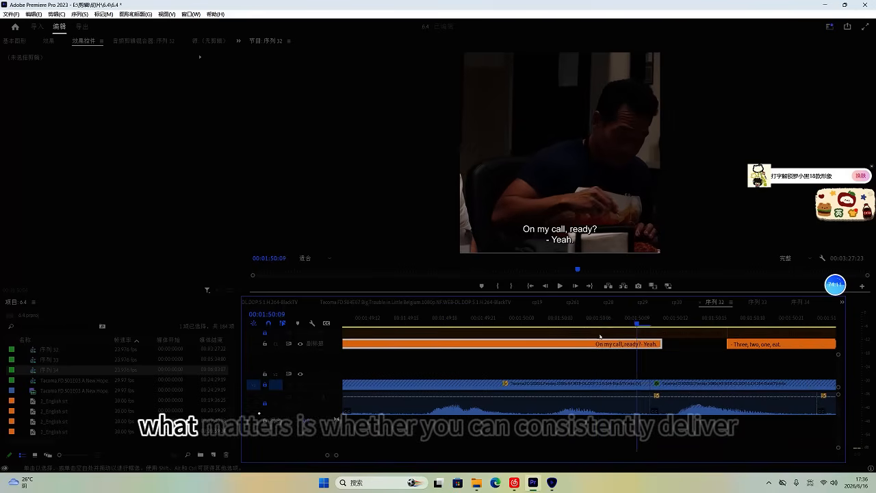
pyautogui.press('Delete')
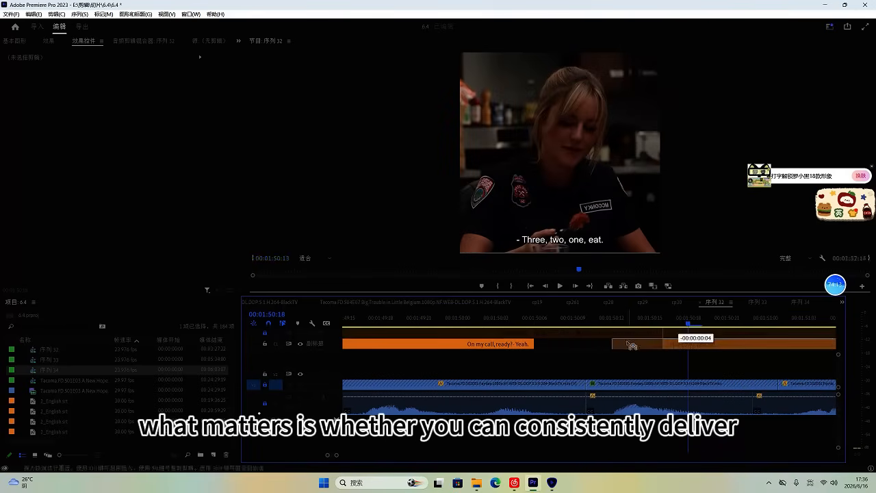
# Step: Shift the "- Three, two, one, eat." caption about 4 frames earlier, then split it and delete the piece after the cut
pyautogui.moveTo(632, 346); pyautogui.dragTo(632, 346)
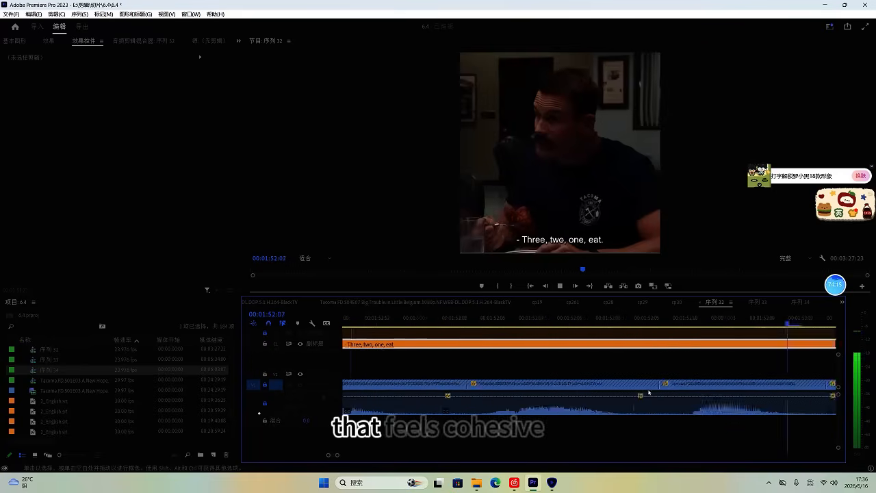
pyautogui.press('space')
pyautogui.click(434, 322)
pyautogui.hotkey('ctrl', 'k')
pyautogui.click(461, 346)
pyautogui.press('Delete')
pyautogui.press('space')
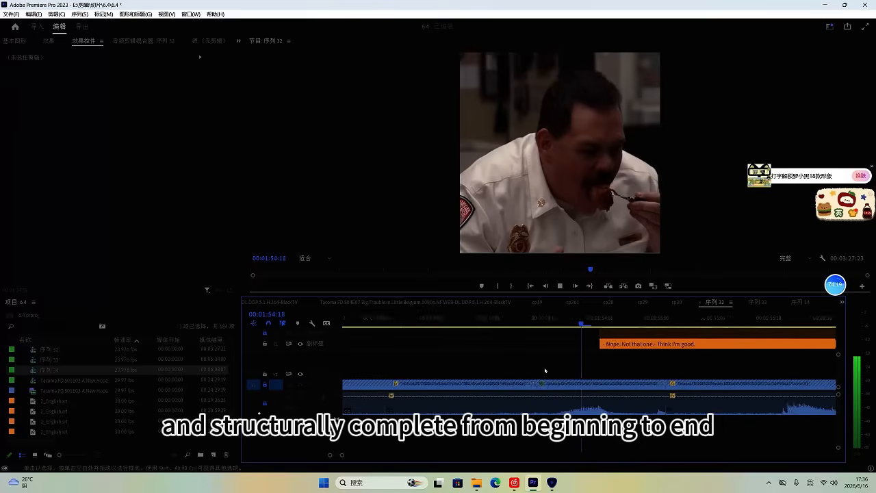
# Step: Shift the "- Nope. Not that one. - Think I'm good." caption earlier to match the speech and cut off its tail
pyautogui.press('space')
pyautogui.click(504, 322)
pyautogui.moveTo(533, 348); pyautogui.dragTo(504, 344)
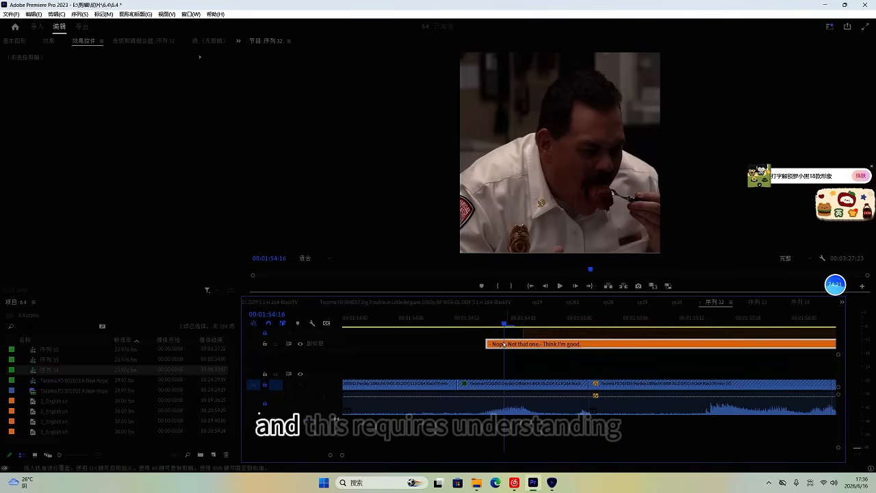
pyautogui.hscroll(5, 601, 345)
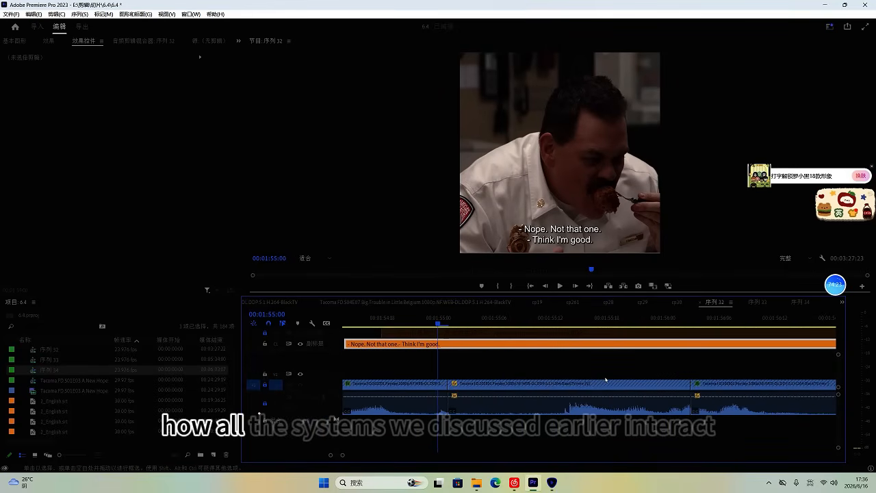
pyautogui.press('space')
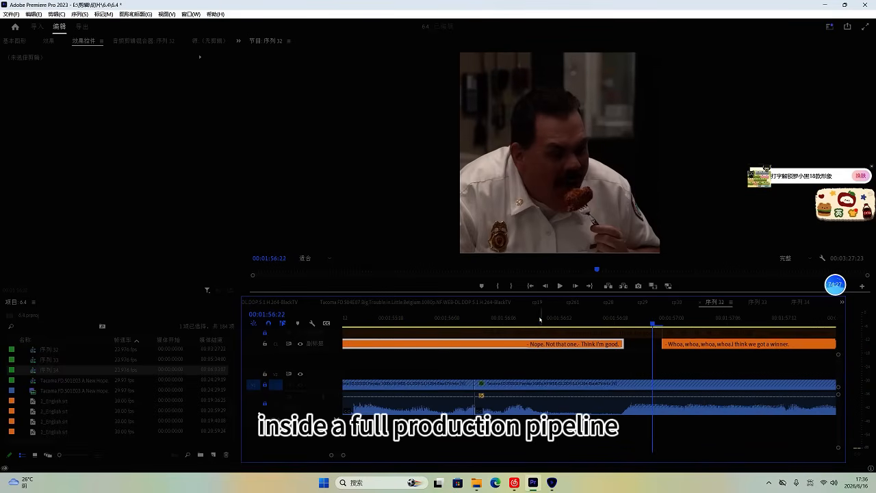
pyautogui.press('Delete')
# Step: Shift the "Whoa, whoa, whoa, whoa" caption about 3 frames earlier and move the "No, no, no, no." caption earlier to match the speech
pyautogui.press('space')
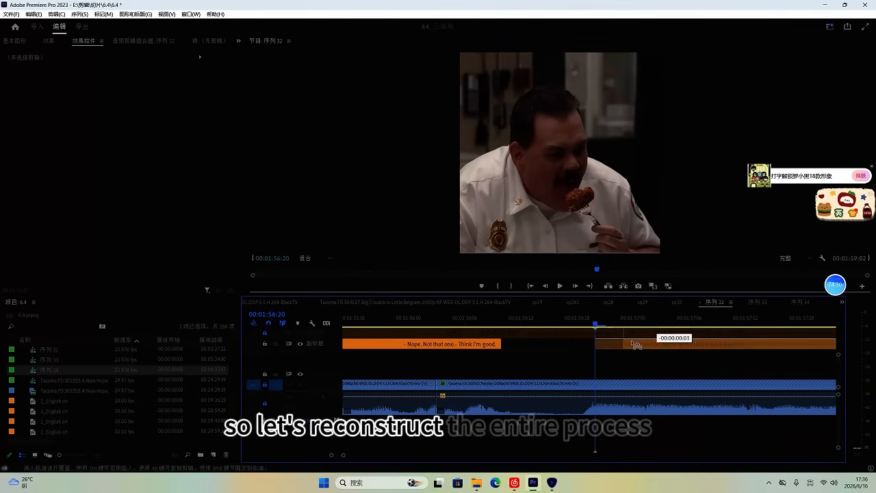
pyautogui.moveTo(623, 347); pyautogui.dragTo(622, 347)
pyautogui.press('space')
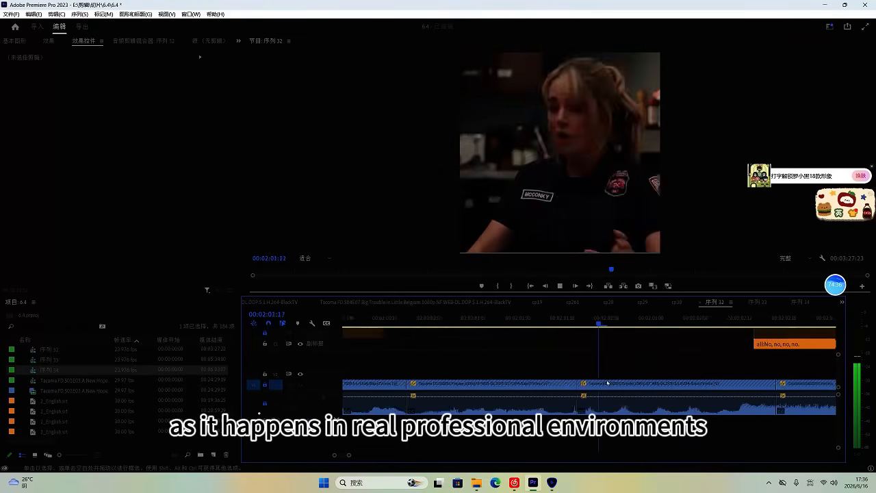
pyautogui.press('space')
pyautogui.moveTo(659, 345); pyautogui.dragTo(631, 345)
pyautogui.press('space')
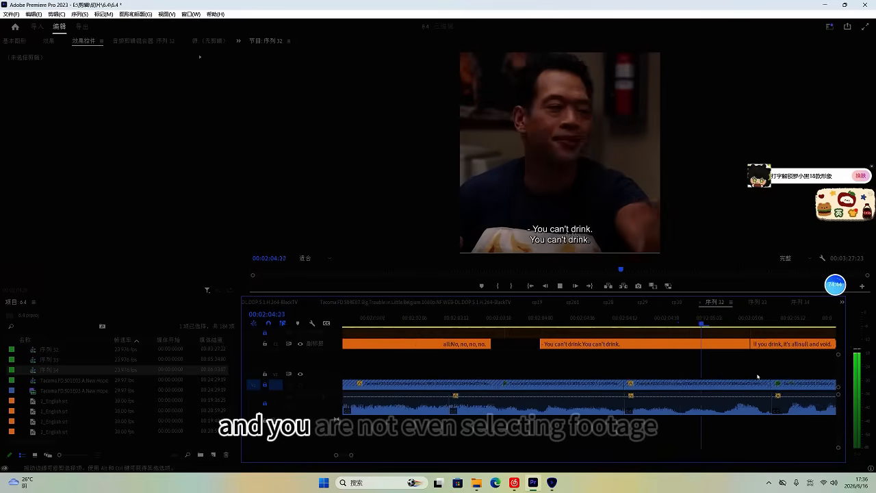
# Step: End the "- You can't drink. You can't drink." caption at 00:02:05:00 and shift "If you drink, it's all null and void." about 3 frames earlier
pyautogui.press('space')
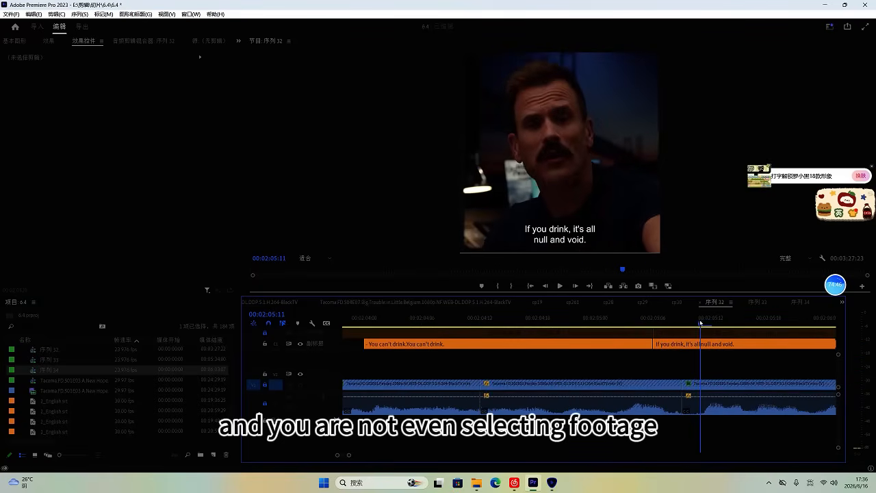
pyautogui.moveTo(616, 323); pyautogui.dragTo(421, 316)
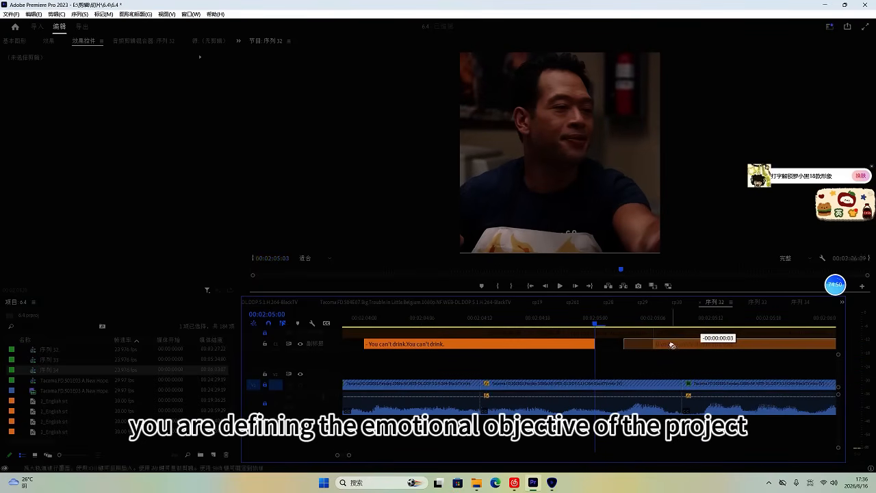
pyautogui.moveTo(672, 345); pyautogui.dragTo(671, 347)
# Step: Play through the "If you drink, it's all null and void." caption and remove its tail after the speech
pyautogui.press('space')
pyautogui.scroll(1, 646, 361)
pyautogui.press('space')
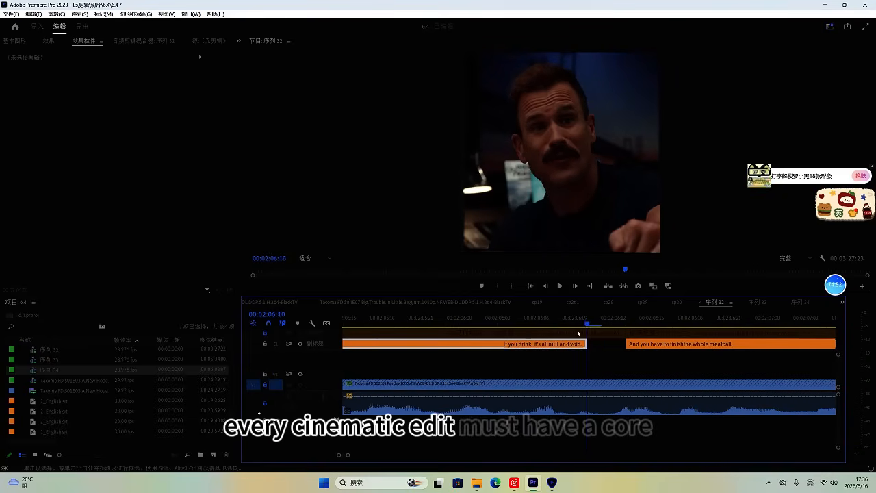
pyautogui.press('Delete')
pyautogui.press('space')
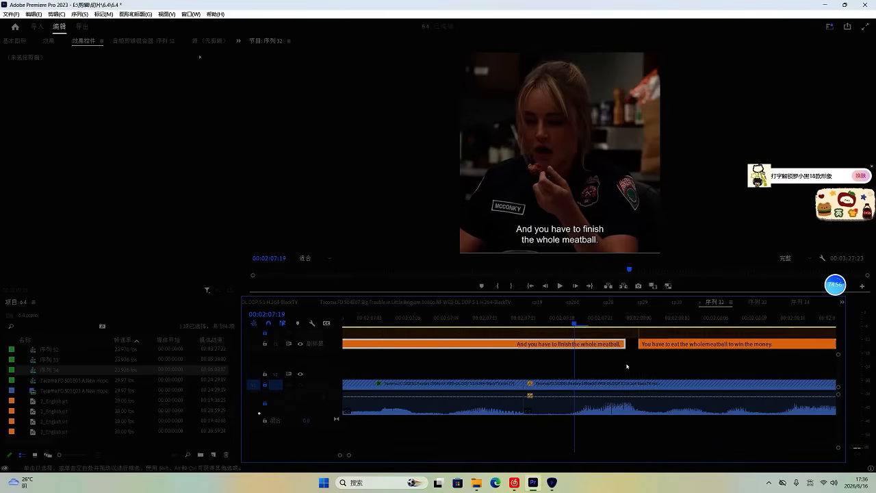
# Step: Split the "And you have to finish the whole meatball." caption at 00:02:07:15 and delete the piece after the cut
pyautogui.click(398, 325)
pyautogui.press('space')
pyautogui.press('space')
pyautogui.press('Left')
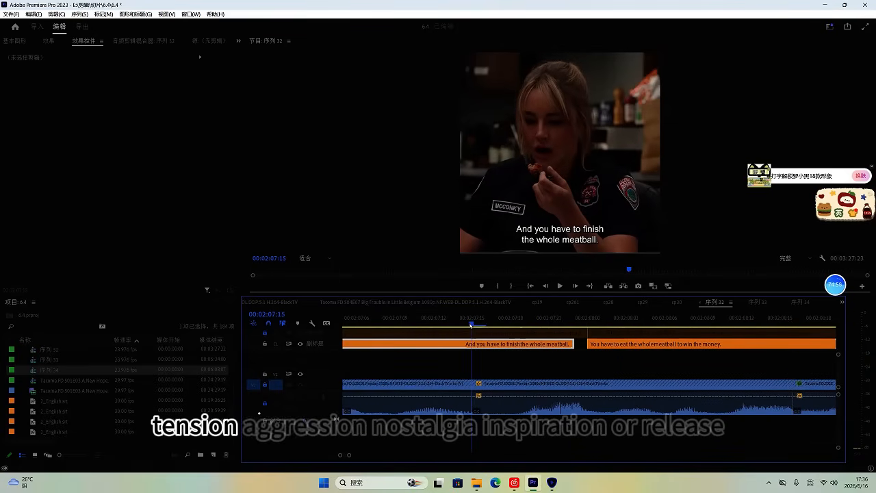
pyautogui.hotkey('ctrl', 'k')
pyautogui.press('Delete')
# Step: Shift the "You have to eat the whole meatball to win the money." caption about 5 frames earlier and play it back
pyautogui.press('space')
pyautogui.click(632, 345)
pyautogui.moveTo(632, 344); pyautogui.dragTo(579, 341)
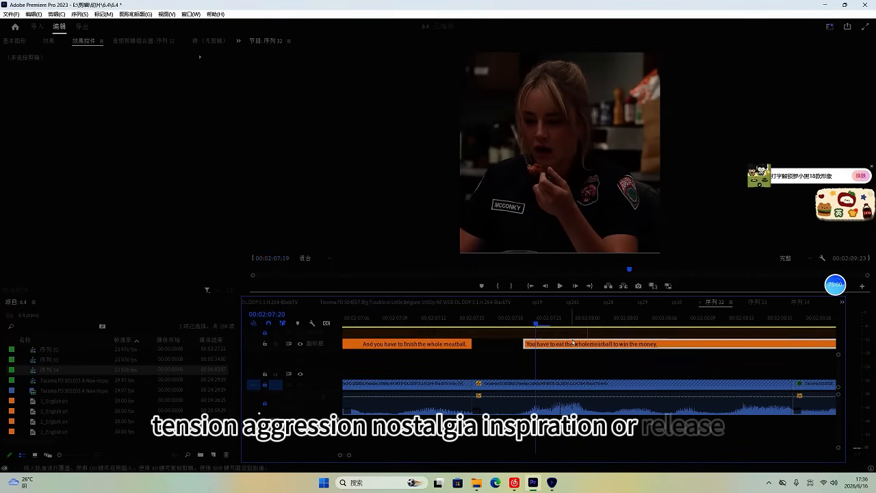
pyautogui.press('space')
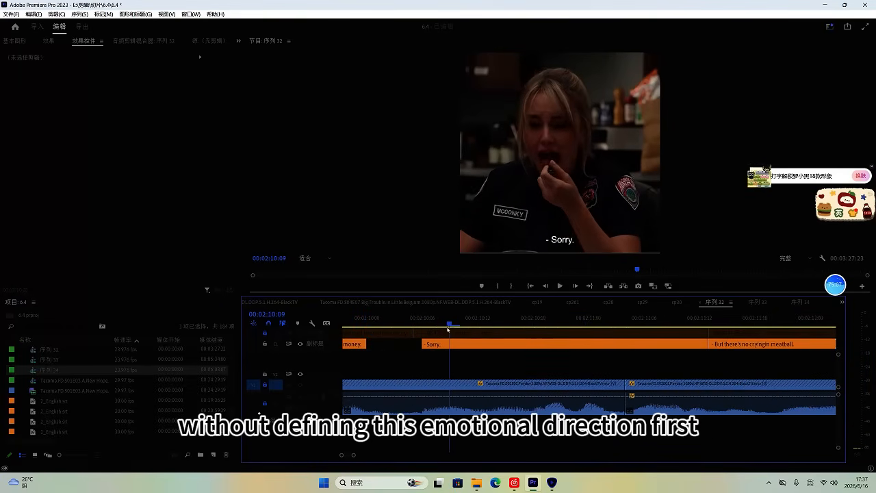
# Step: Replay the "- Sorry." caption and cut its end where the speech stops
pyautogui.press('space')
pyautogui.press('space')
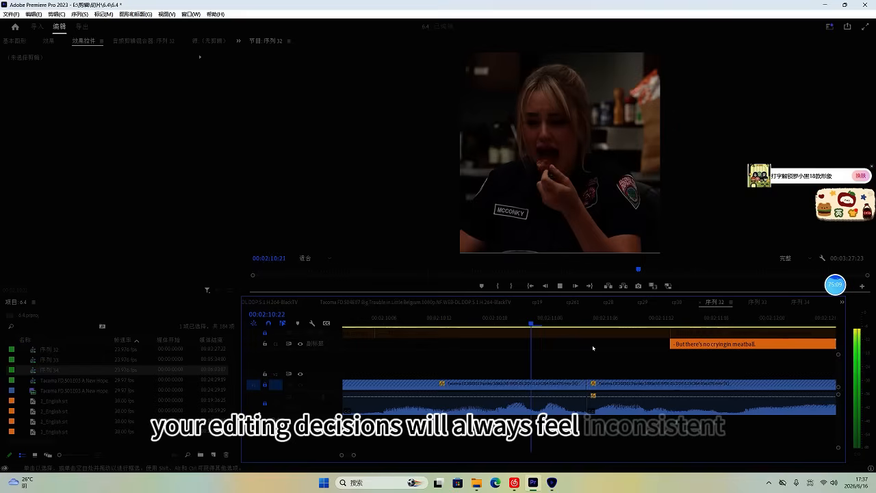
pyautogui.click(441, 327)
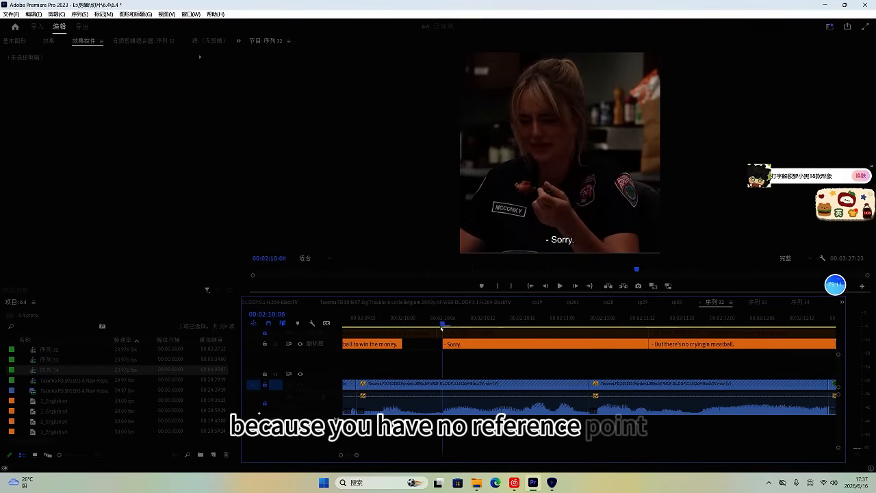
pyautogui.click(539, 343)
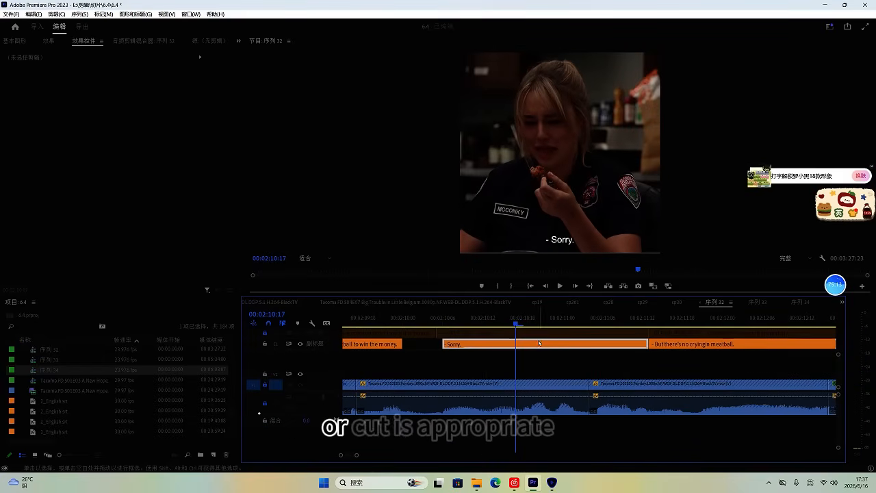
# Step: Shift the "- But there's no crying in meatball." caption earlier to match the speech and play it back
pyautogui.moveTo(677, 346); pyautogui.dragTo(652, 347)
pyautogui.scroll(2, 630, 354)
pyautogui.scroll(-5, 626, 357)
pyautogui.scroll(-2, 626, 363)
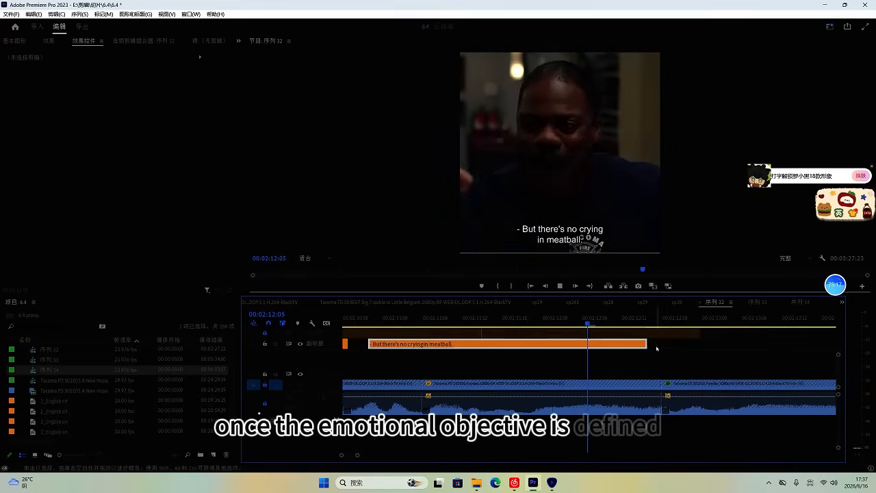
pyautogui.press('space')
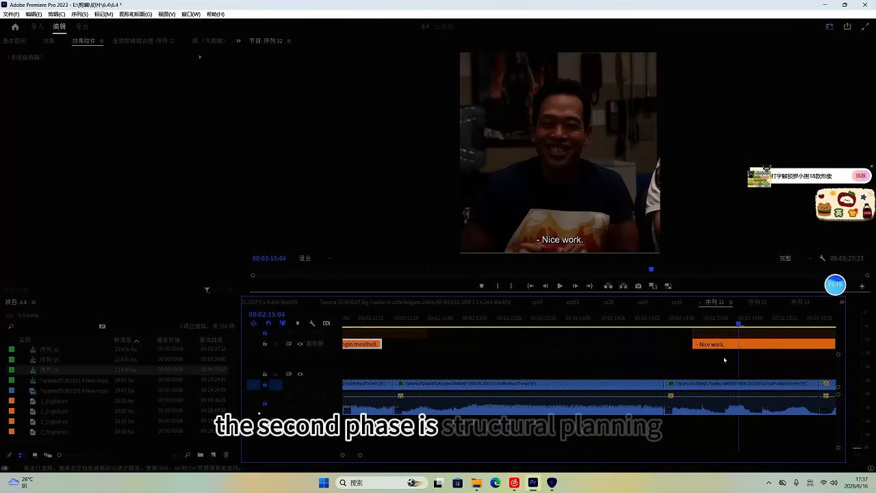
# Step: Move the start of the "- Nice work." caption a few frames later to match the speech and play it back
pyautogui.scroll(-1, 724, 360)
pyautogui.press('Left')
pyautogui.press('Left')
pyautogui.press('Left')
pyautogui.press('Left')
pyautogui.moveTo(629, 343); pyautogui.dragTo(651, 343)
pyautogui.scroll(-2, 633, 359)
pyautogui.press('space')
pyautogui.scroll(1, 625, 348)
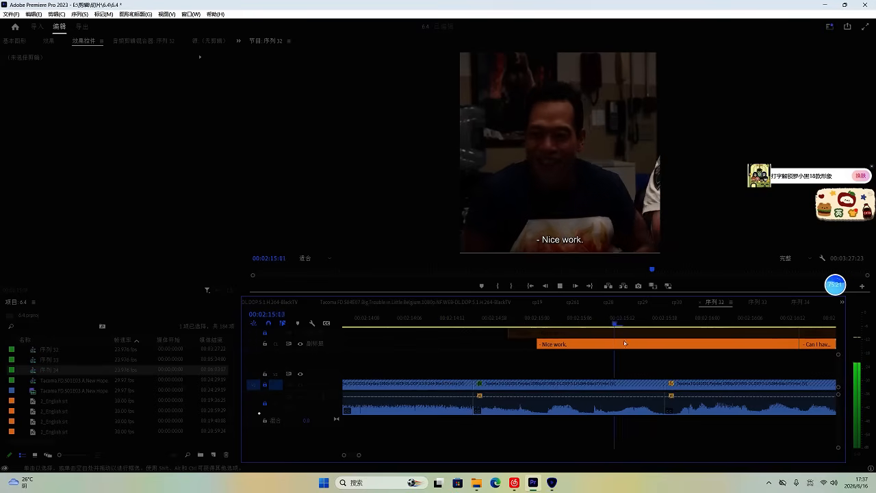
# Step: Split the "- Nice work." caption where the speech ends, delete the piece after the cut and trim its end slightly
pyautogui.click(548, 321)
pyautogui.press('Delete')
pyautogui.press('space')
pyautogui.scroll(1, 606, 363)
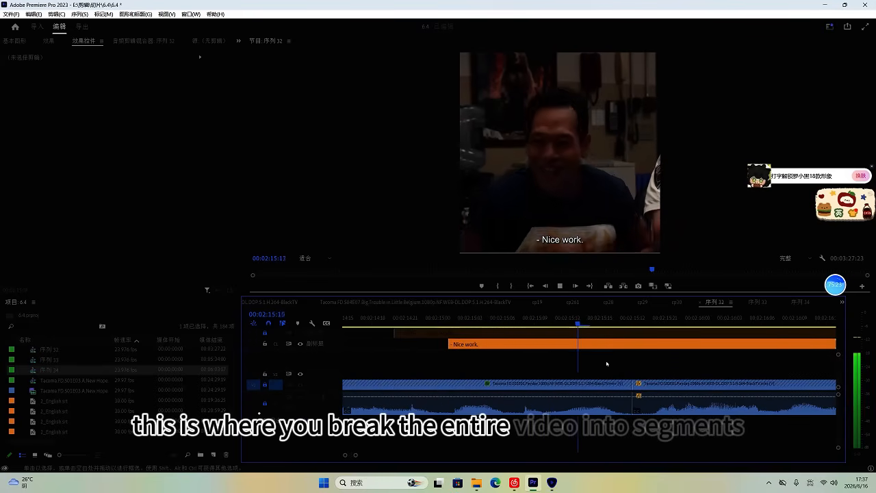
pyautogui.press('space')
pyautogui.hotkey('ctrl', 'k')
pyautogui.click(641, 345)
pyautogui.press('Delete')
pyautogui.press('space')
pyautogui.press('space')
pyautogui.moveTo(556, 345); pyautogui.dragTo(547, 345)
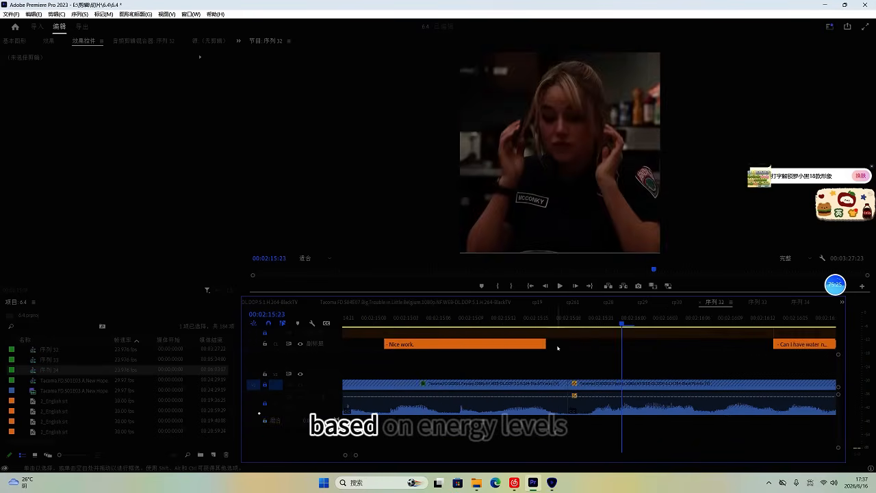
# Step: Move the start of the "- Can I have water now?- Yeah, drink the water." caption earlier to match the speech and play it back
pyautogui.scroll(-1, 771, 354)
pyautogui.press('space')
pyautogui.press('space')
pyautogui.click(659, 321)
pyautogui.scroll(-1, 628, 353)
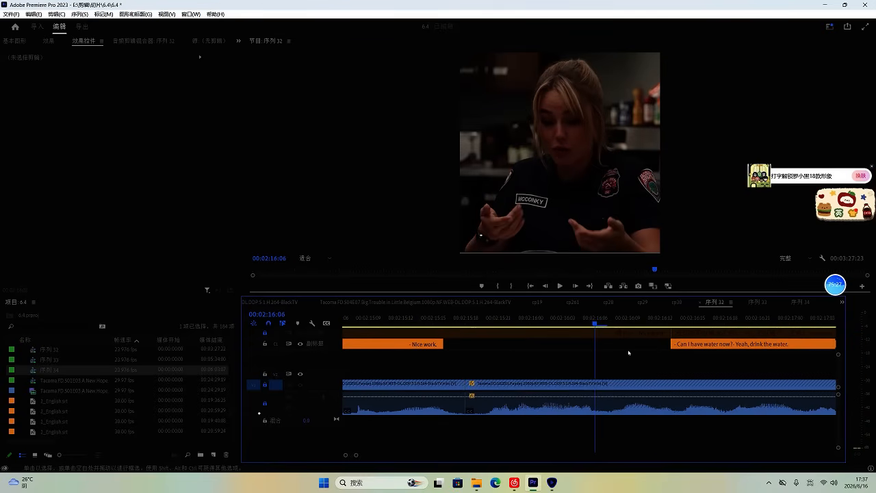
pyautogui.moveTo(695, 348); pyautogui.dragTo(704, 345)
pyautogui.moveTo(636, 349); pyautogui.dragTo(636, 350)
pyautogui.click(519, 322)
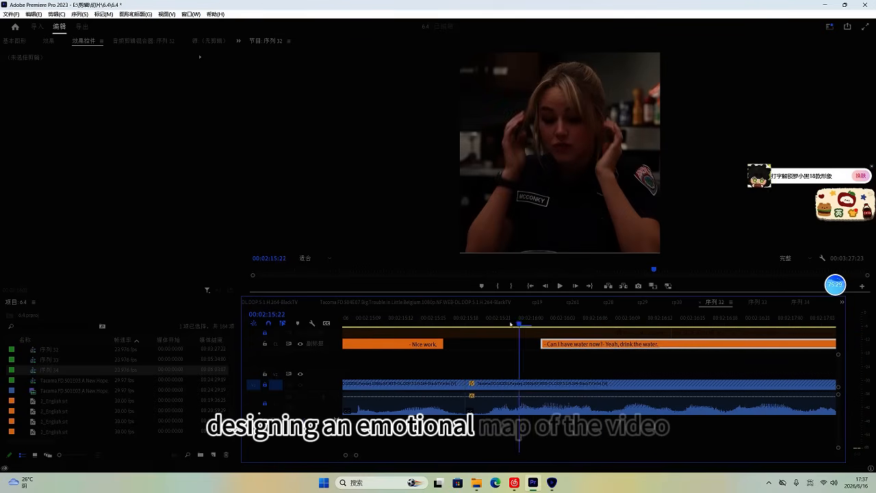
pyautogui.press('space')
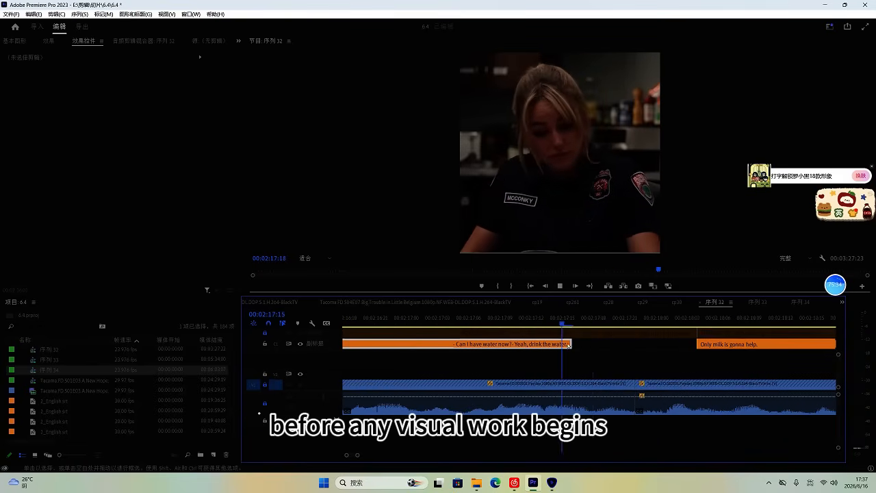
# Step: Extend the end of the "- Can I have water now?- Yeah, drink the water." caption slightly and continue playback
pyautogui.press('space')
pyautogui.moveTo(578, 341); pyautogui.dragTo(588, 344)
pyautogui.press('space')
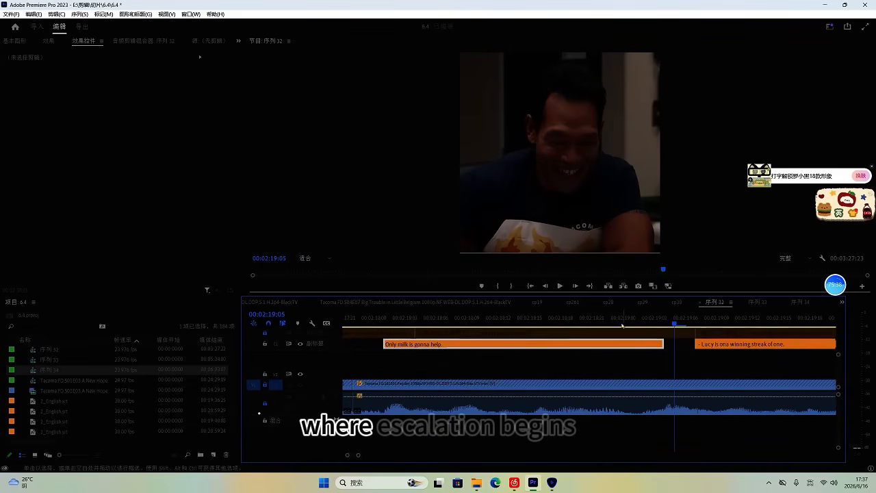
# Step: Remove the excess end of the "Only milk is gonna help." caption and start the "winning streak of one" caption a few frames earlier
pyautogui.press('Delete')
pyautogui.press('space')
pyautogui.moveTo(672, 345); pyautogui.dragTo(669, 345)
pyautogui.press('space')
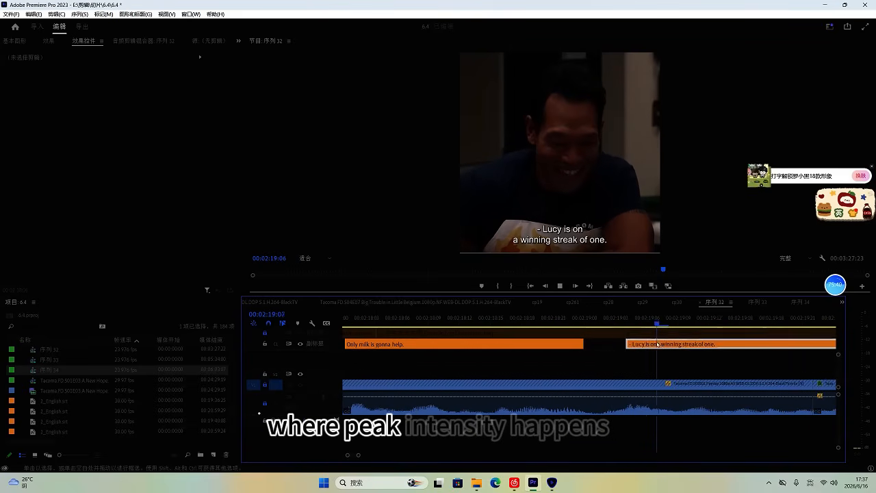
pyautogui.press('space')
pyautogui.moveTo(581, 347); pyautogui.dragTo(579, 347)
pyautogui.press('space')
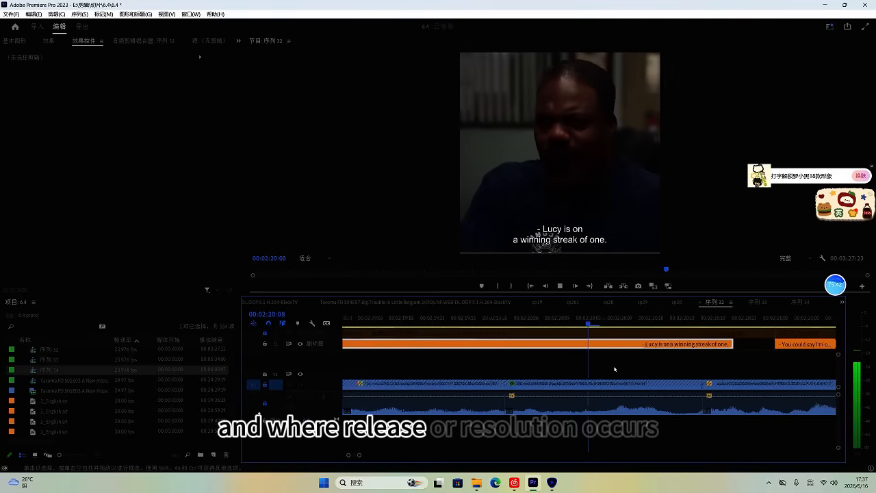
# Step: Move the start of the "- You could say I'm on fire." caption earlier to match the speech and play it back
pyautogui.press('space')
pyautogui.moveTo(665, 345); pyautogui.dragTo(586, 345)
pyautogui.press('space')
pyautogui.press('space')
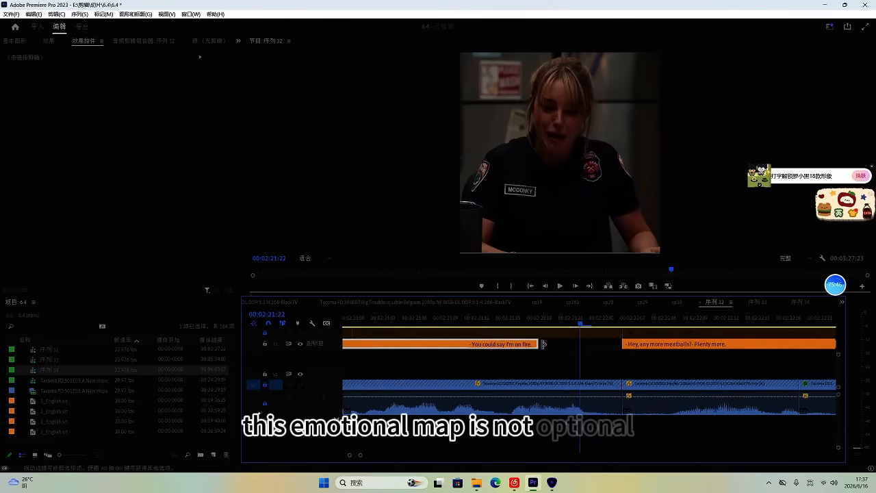
# Step: Extend the end of the "- You could say I'm on fire." caption slightly and play on into the following caption
pyautogui.moveTo(539, 346)
pyautogui.mouseDown()
pyautogui.moveTo(592, 348)
pyautogui.moveTo(551, 344)
pyautogui.mouseUp()
pyautogui.press('space')
pyautogui.press('space')
pyautogui.press('space')
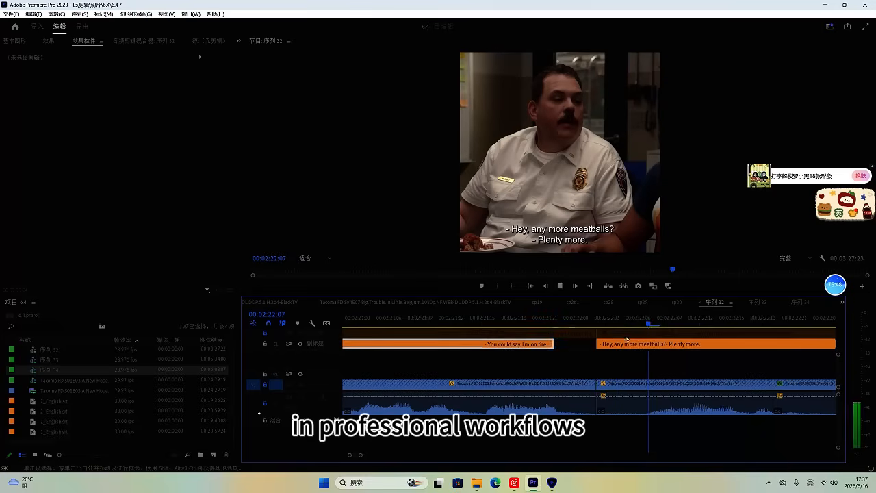
# Step: Split the "- Hey, any more meatballs?- Plenty more." caption at 00:02:22:07, delete the piece before the cut and play it back
pyautogui.press('space')
pyautogui.click(645, 346)
pyautogui.hotkey('ctrl', 'k')
pyautogui.scroll(-3, 646, 347)
pyautogui.press('Delete')
pyautogui.press('space')
pyautogui.scroll(1, 619, 361)
pyautogui.scroll(-3, 600, 369)
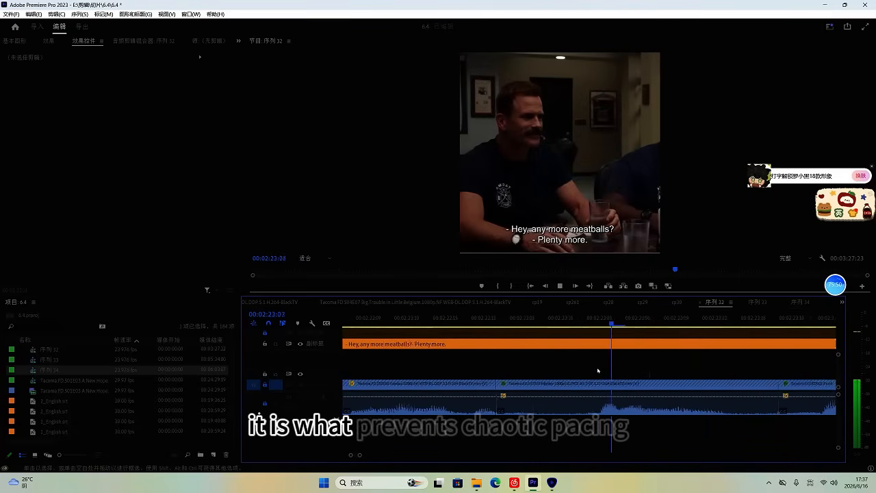
# Step: Split the "- Hey, any more meatballs?- Plenty more." caption where the speech ends, delete the piece after the cut and resume playback
pyautogui.press('space')
pyautogui.click(574, 321)
pyautogui.hotkey('ctrl', 'k')
pyautogui.click(599, 344)
pyautogui.press('Delete')
pyautogui.scroll(-1, 562, 346)
pyautogui.press('space')
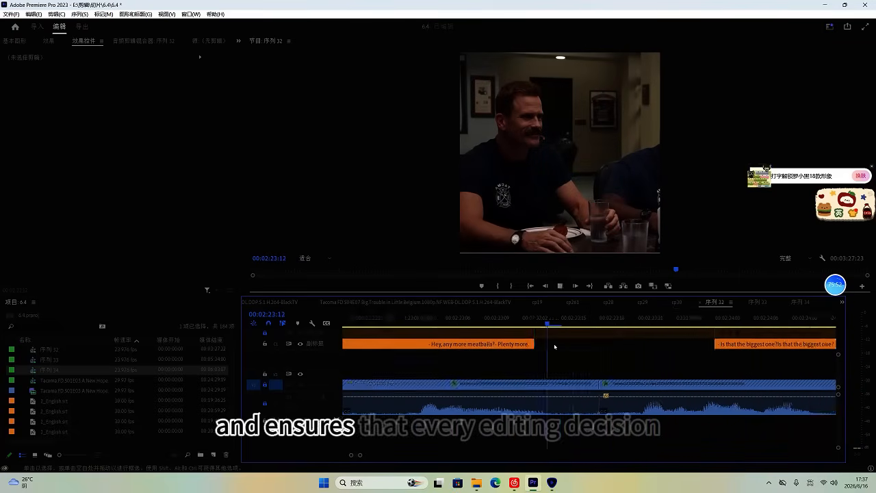
# Step: Move the start of the "- Is that the biggest one?" caption earlier to where the speech begins and play it through
pyautogui.press('space')
pyautogui.press('space')
pyautogui.click(657, 318)
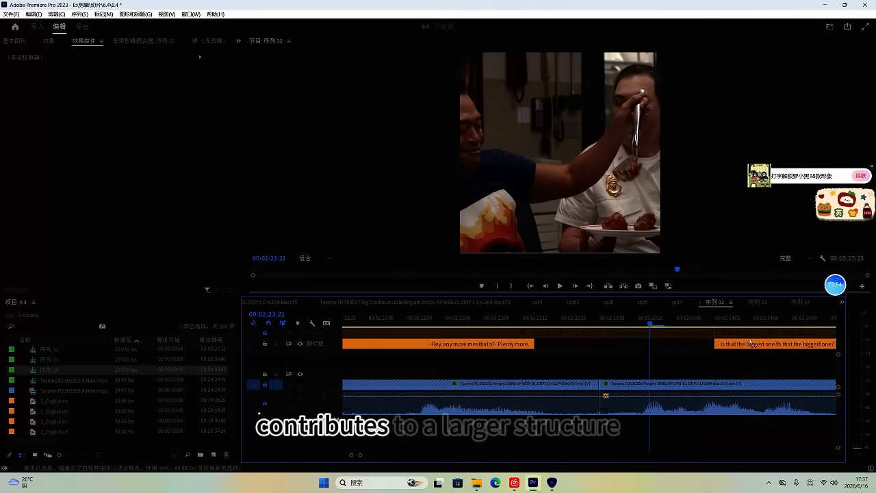
pyautogui.moveTo(679, 344); pyautogui.dragTo(678, 345)
pyautogui.press('space')
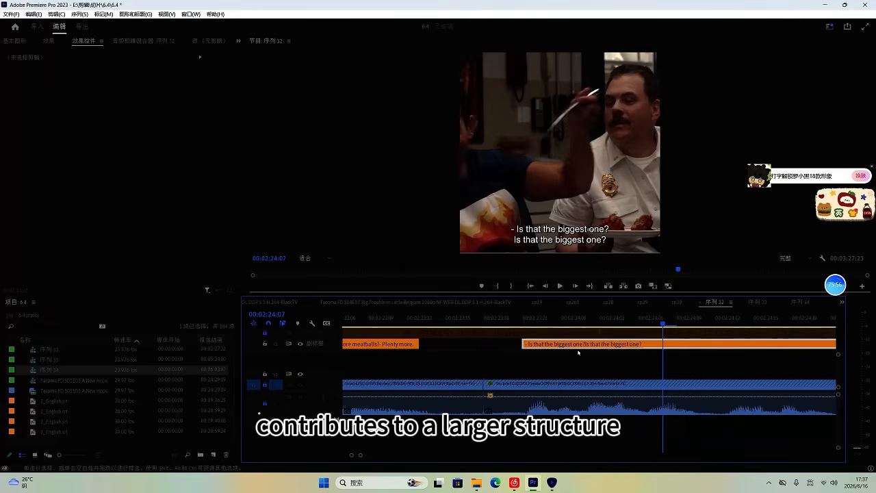
pyautogui.press('space')
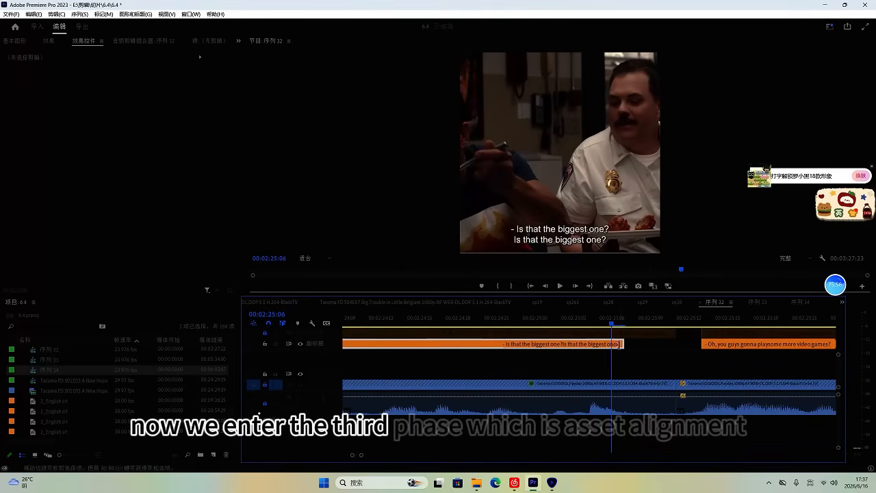
pyautogui.press('space')
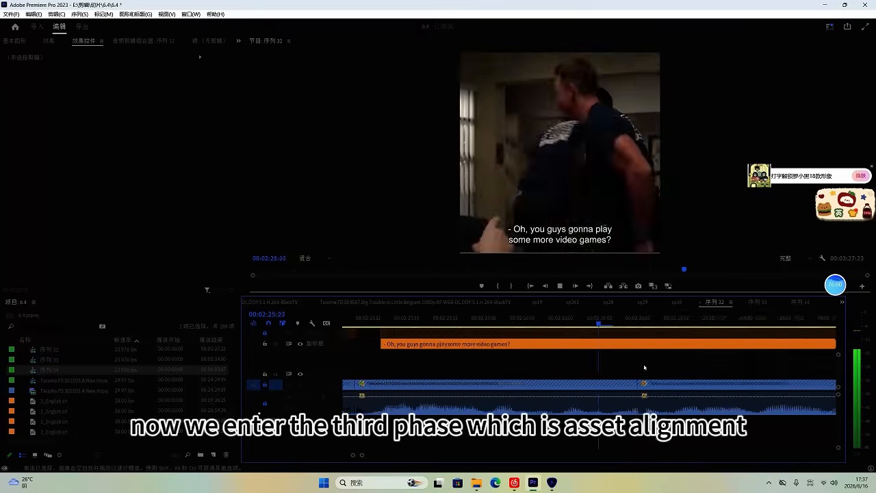
# Step: Select the "- Oh, you guys gonna play some more video games?" caption and play from 00:02:27:00 into the following caption
pyautogui.press('space')
pyautogui.click(479, 324)
pyautogui.click(495, 343)
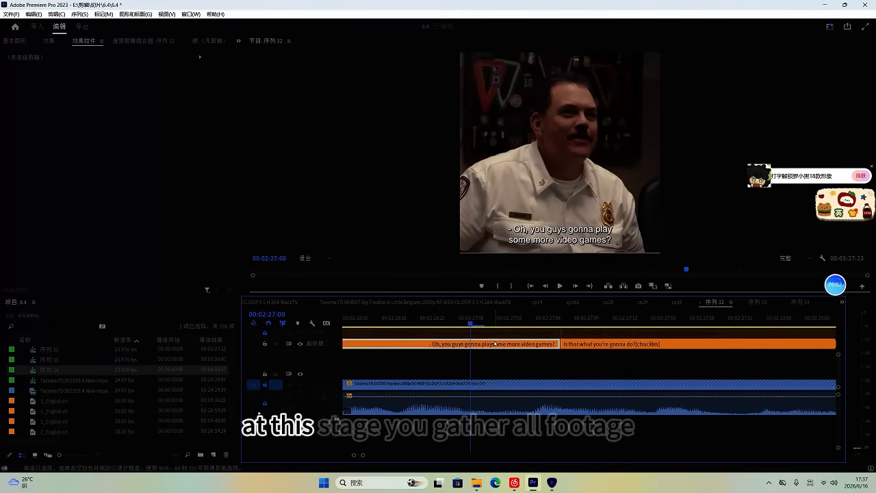
pyautogui.press('space')
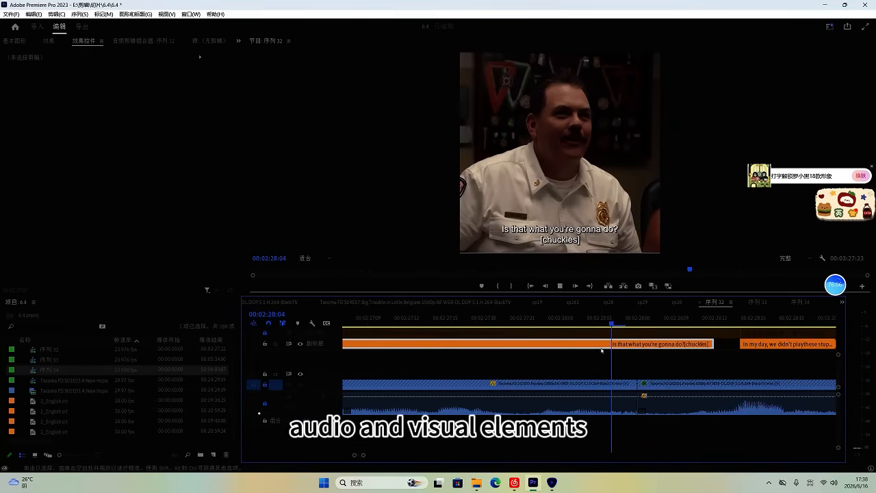
# Step: Split the "Is that what you're gonna do?" caption at 00:02:27:19 and delete the piece after the cut
pyautogui.press('space')
pyautogui.moveTo(408, 324); pyautogui.dragTo(484, 341)
pyautogui.press('Left')
pyautogui.press('Left')
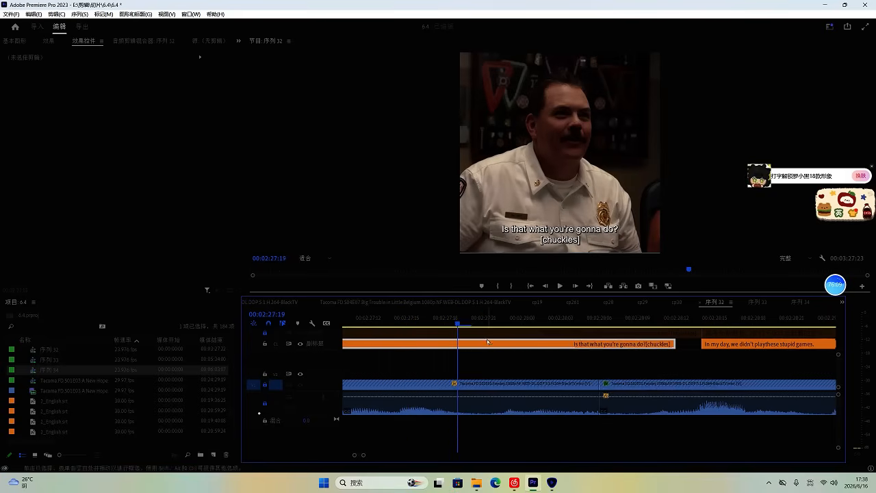
pyautogui.hotkey('ctrl', 'k')
pyautogui.click(487, 342)
pyautogui.press('Delete')
# Step: Remove the "[chuckles]" line from the text of the "Is that what you're gonna do?" caption
pyautogui.click(432, 324)
pyautogui.click(435, 344)
pyautogui.click(590, 242)
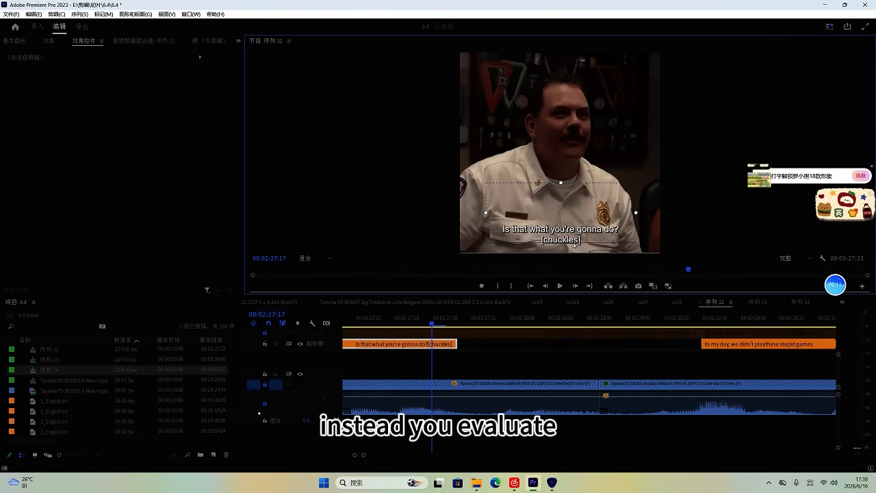
pyautogui.doubleClick(575, 244)
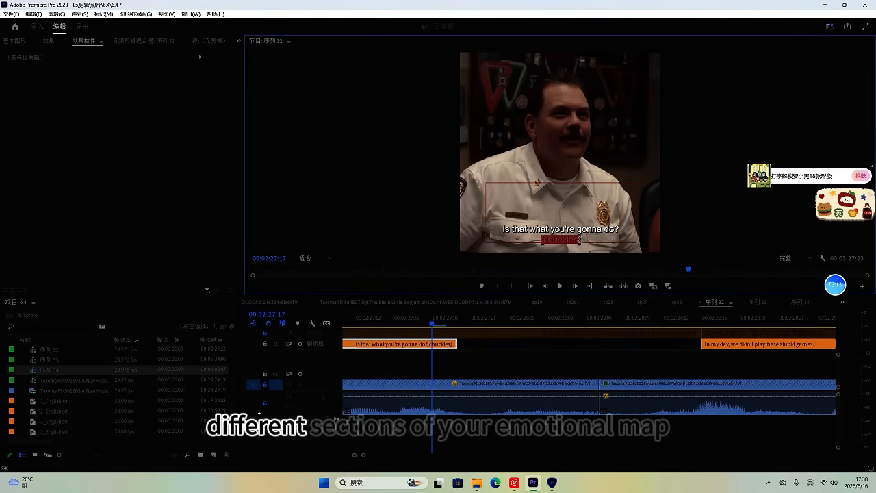
pyautogui.hotkey('ctrl', 's')
# Step: Move the start of the "In my day, we didn't play these stupid games." caption slightly earlier to match the speech and play it back
pyautogui.click(704, 326)
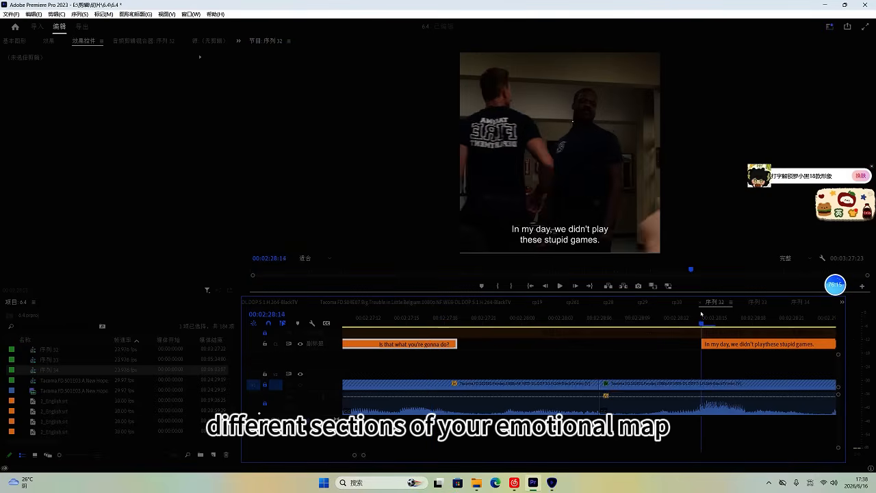
pyautogui.scroll(-5, 681, 352)
pyautogui.press('space')
pyautogui.click(410, 329)
pyautogui.press('space')
pyautogui.scroll(1, 548, 353)
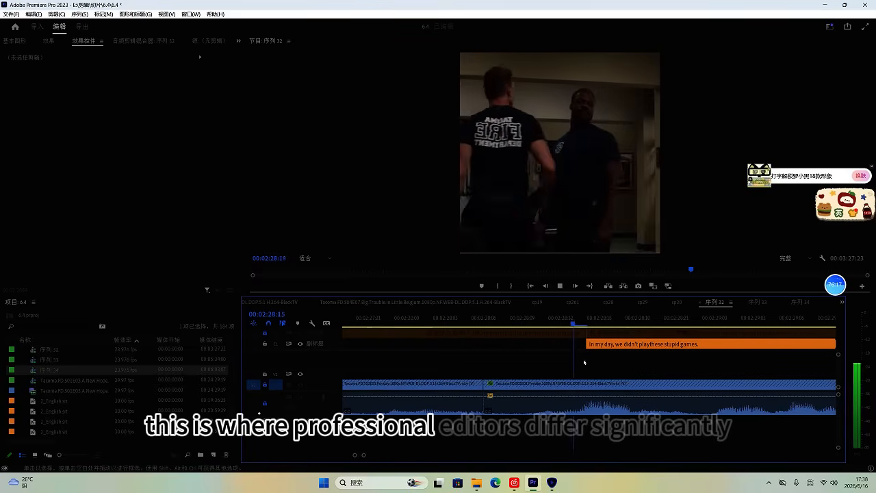
pyautogui.press('space')
pyautogui.moveTo(620, 350); pyautogui.dragTo(607, 350)
pyautogui.press('space')
pyautogui.scroll(-1, 606, 349)
pyautogui.scroll(-3, 607, 352)
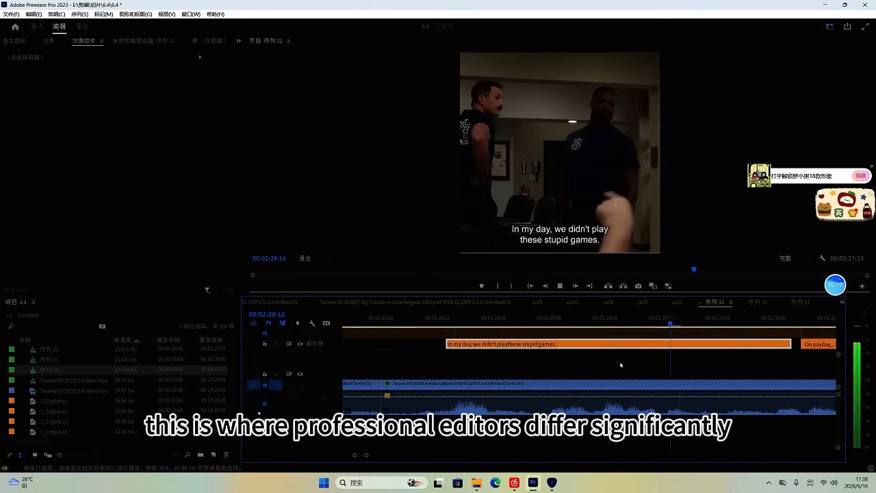
# Step: Replay the end of the "In my day, we didn't play these stupid games." caption and check the timing of the "On payday" caption
pyautogui.press('space')
pyautogui.click(446, 326)
pyautogui.press('space')
pyautogui.scroll(2, 574, 382)
pyautogui.scroll(-3, 580, 383)
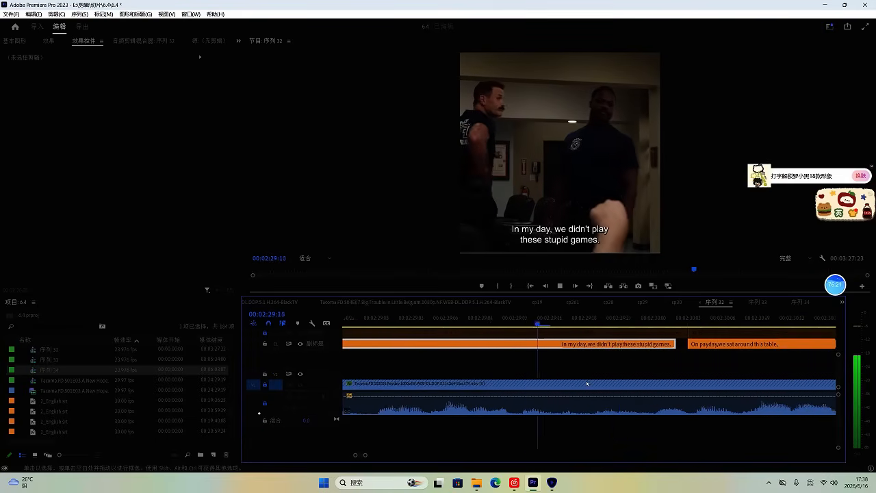
pyautogui.press('space')
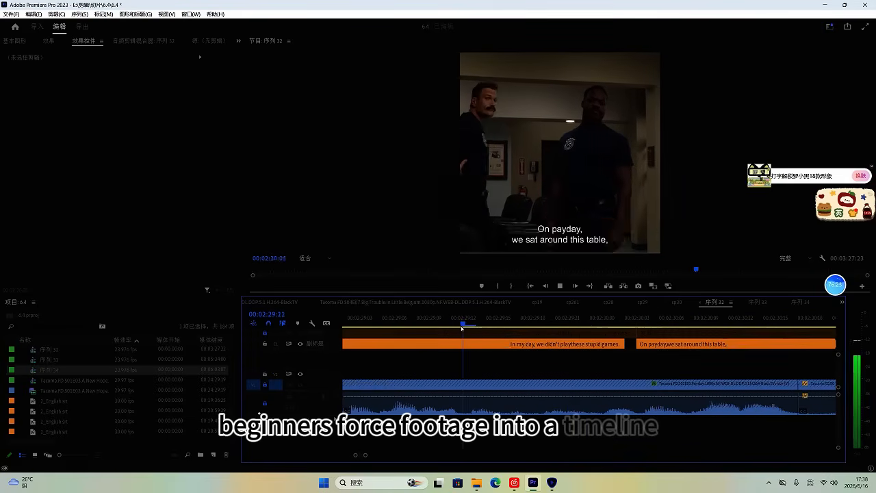
pyautogui.press('space')
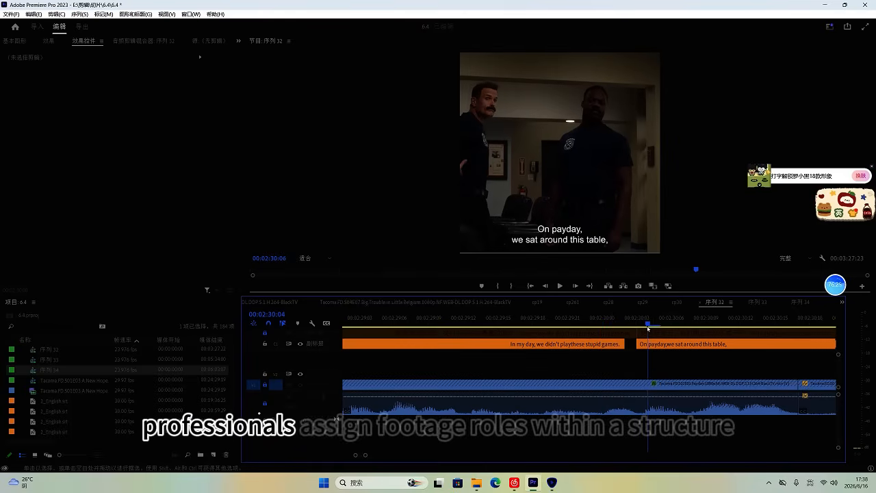
pyautogui.scroll(-3, 642, 356)
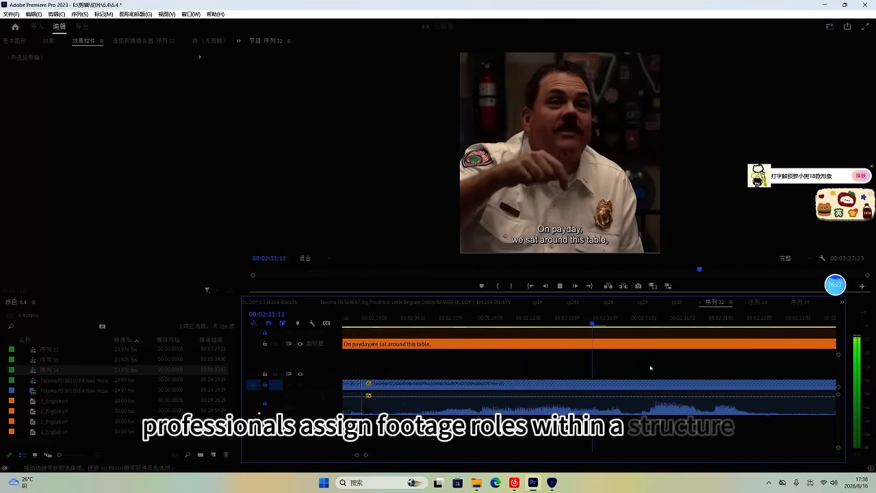
# Step: Extend the end of the "and we played a good old-fashioned game of poker." caption by a few frames and resume playback
pyautogui.press('space')
pyautogui.press('space')
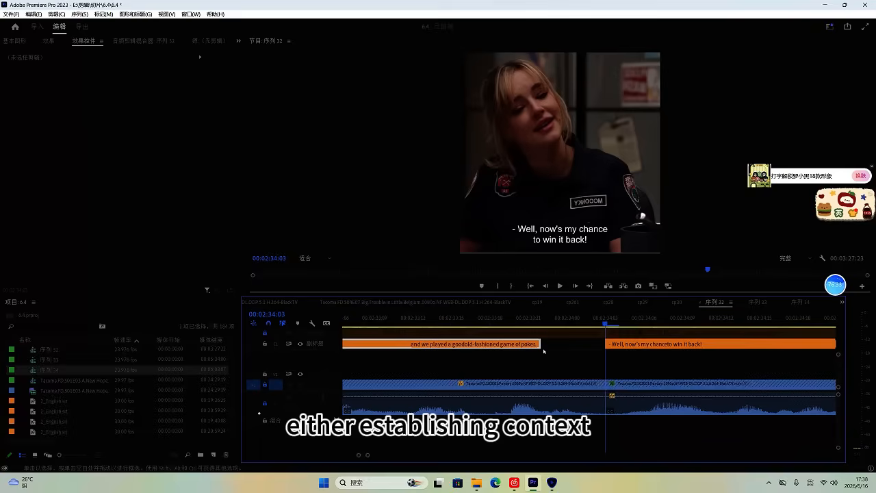
pyautogui.moveTo(541, 347); pyautogui.dragTo(569, 348)
pyautogui.press('space')
# Step: Extend the "- Well, now's my chance to win it back!" caption's end and start the "Are you guys in?- All right." caption later
pyautogui.press('space')
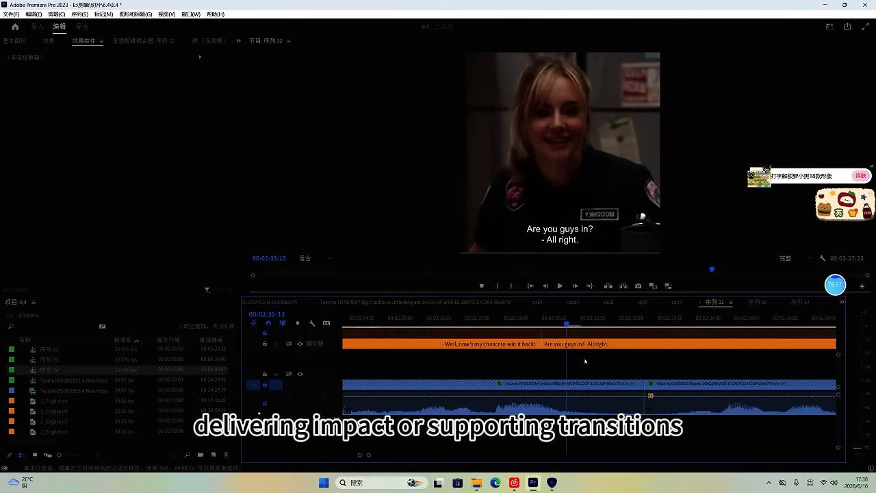
pyautogui.press('space')
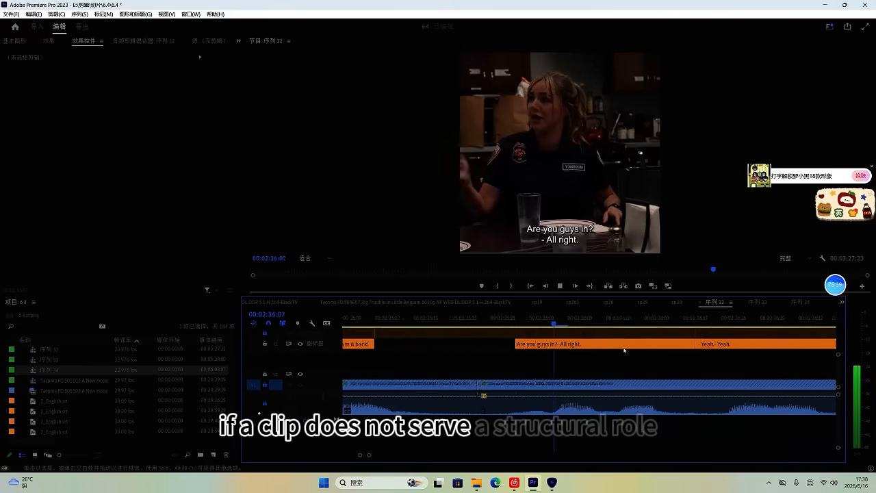
pyautogui.scroll(-2, 731, 354)
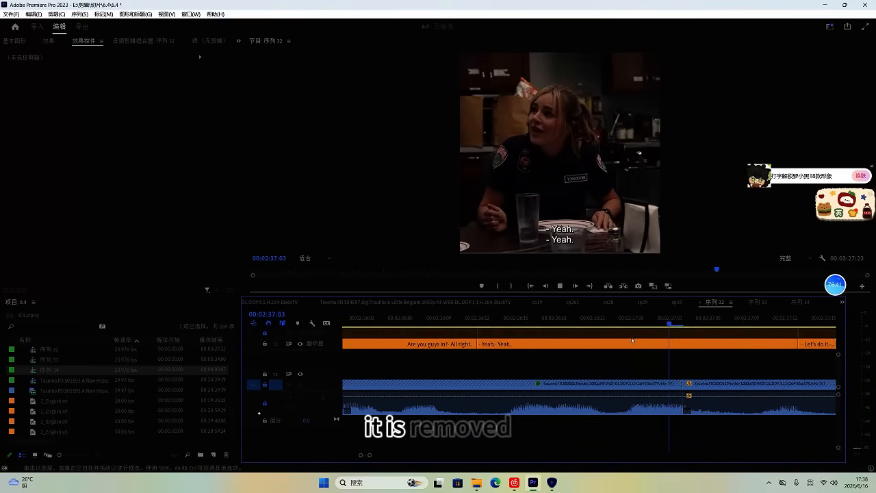
# Step: Trim the start of the "- Yeah.- Yeah." caption to 00:02:37:00 and extend the end of the "Are you guys in?- All right." caption
pyautogui.click(630, 320)
pyautogui.press('q')
pyautogui.moveTo(478, 345); pyautogui.dragTo(584, 345)
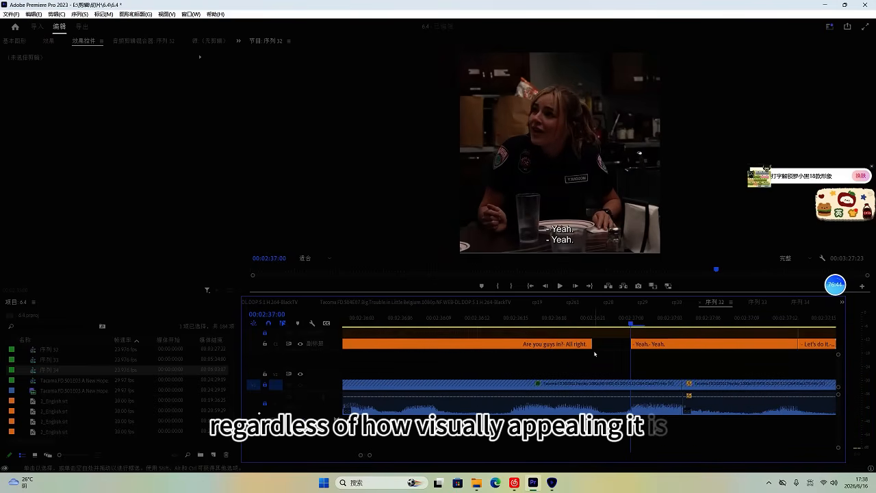
pyautogui.press('space')
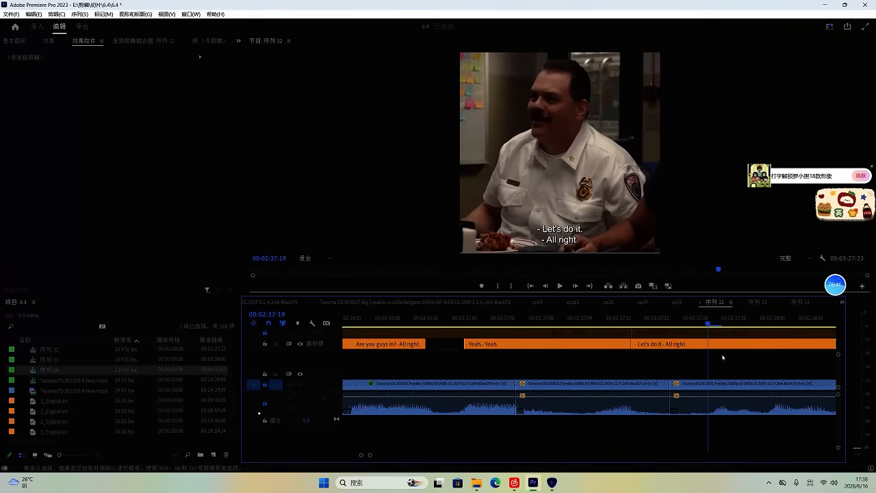
# Step: Split the "- Let's do it.- All right." caption at 00:02:37:19, delete the piece before the cut and extend the "- Yeah.- Yeah." caption slightly
pyautogui.hotkey('ctrl', 'k')
pyautogui.click(642, 346)
pyautogui.press('Delete')
pyautogui.moveTo(629, 345); pyautogui.dragTo(643, 346)
pyautogui.press('space')
pyautogui.press('space')
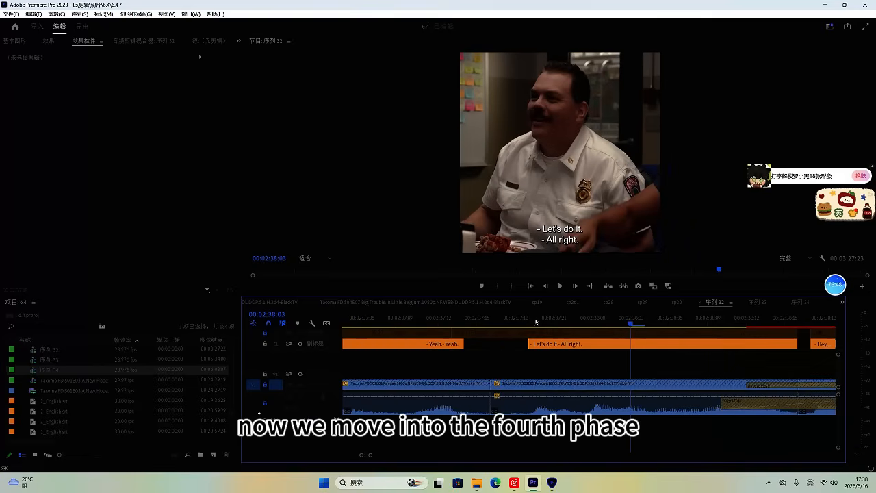
# Step: Replay the "- Let's do it.- All right." caption and cut its end just before 00:02:38:15
pyautogui.click(536, 322)
pyautogui.click(567, 345)
pyautogui.press('space')
pyautogui.scroll(-3, 567, 346)
pyautogui.press('space')
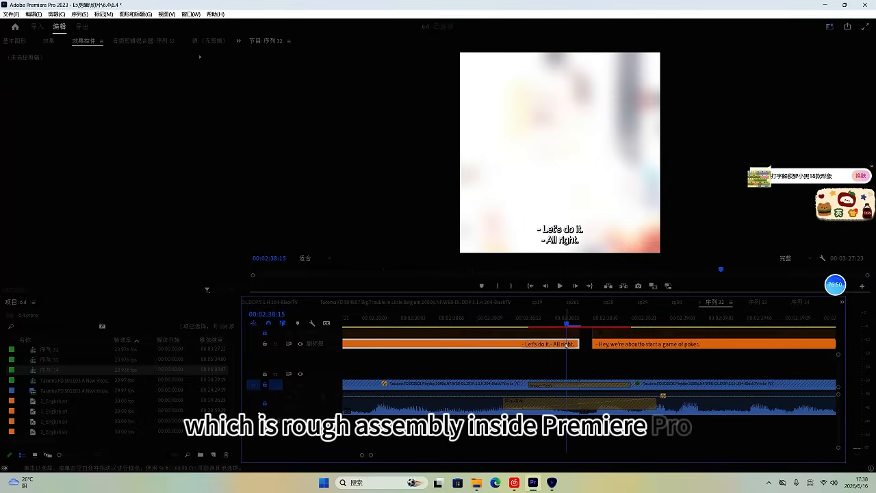
pyautogui.press('Left')
pyautogui.press('space')
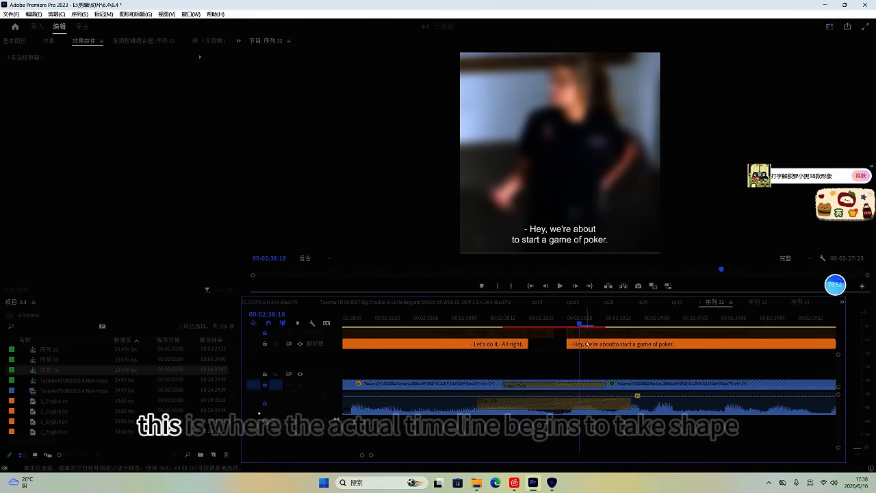
# Step: Split the "- Hey, we're about to start a game of poker." caption at 00:02:39:19 and delete the piece after the cut
pyautogui.press('space')
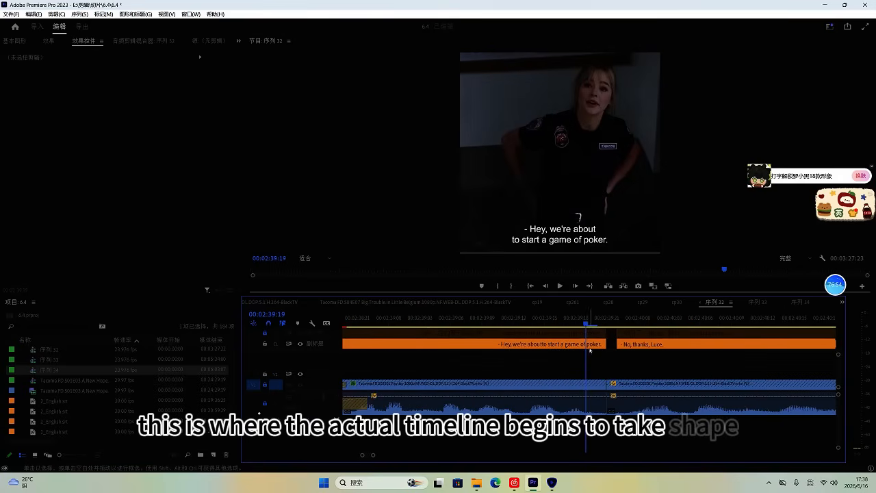
pyautogui.press('Delete')
pyautogui.press('space')
# Step: Delete the piece of the "- No, thanks, Luce." caption before 00:02:39:23 and save the project
pyautogui.scroll(1, 638, 348)
pyautogui.press('space')
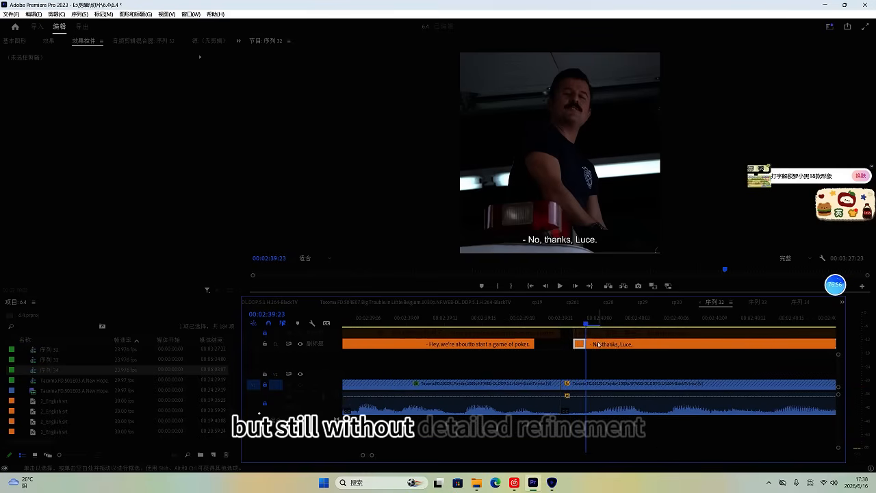
pyautogui.press('Delete')
pyautogui.press('space')
pyautogui.hotkey('ctrl', 's')
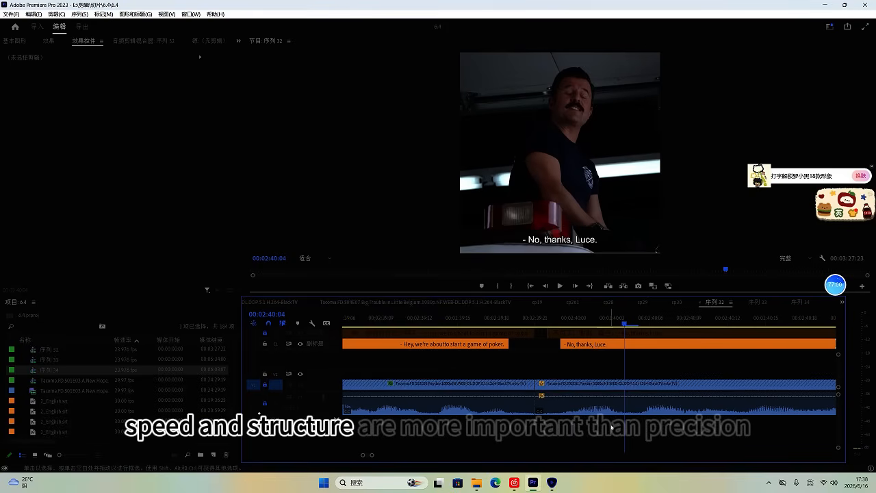
# Step: Replay the "- No, thanks, Luce." caption, split it at about 00:02:41:01 and delete the piece after the cut
pyautogui.scroll(-1, 648, 419)
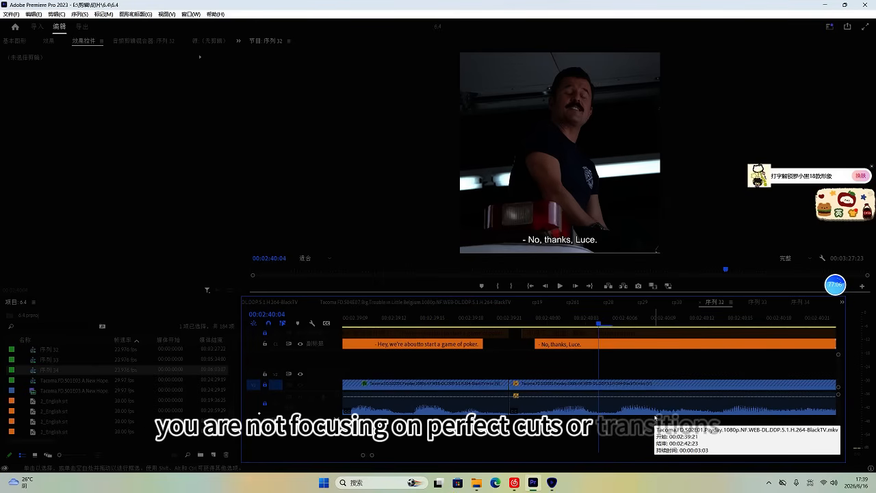
pyautogui.click(534, 319)
pyautogui.press('space')
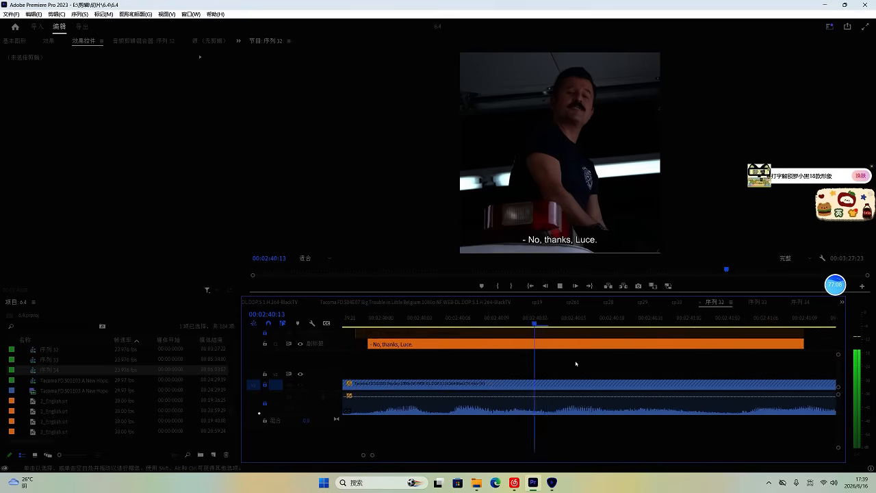
pyautogui.hotkey('ctrl', 'k')
pyautogui.click(583, 345)
pyautogui.press('Delete')
# Step: Start the "Gambling's not really high on my list anymore." caption earlier, at about 00:02:41:04, and check it in playback
pyautogui.press('space')
pyautogui.press('space')
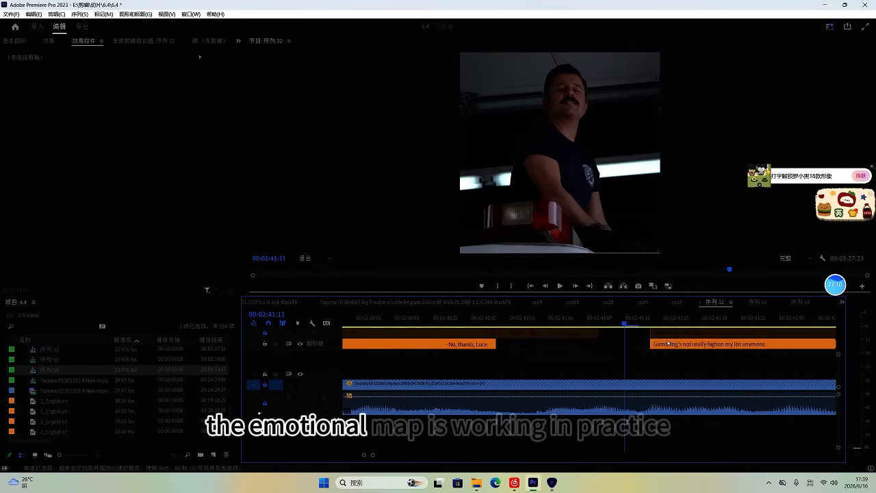
pyautogui.moveTo(674, 344); pyautogui.dragTo(562, 344)
pyautogui.press('space')
pyautogui.press('space')
pyautogui.scroll(-1, 583, 377)
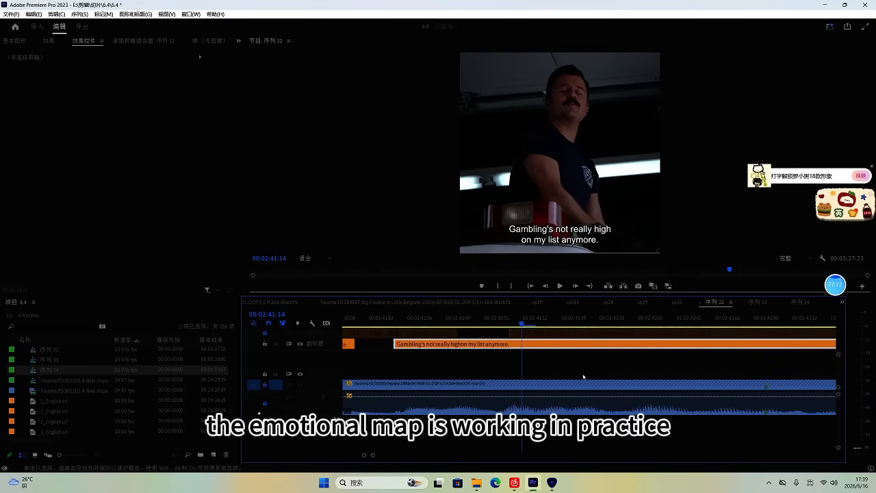
# Step: Extend the end of the "Gambling's not really high on my list anymore." caption to about 00:02:42:21 and replay it
pyautogui.scroll(-3, 594, 382)
pyautogui.press('space')
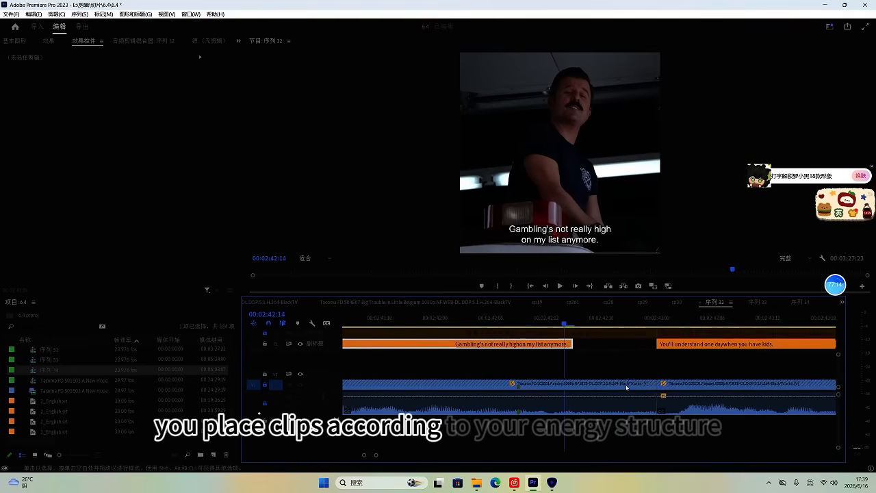
pyautogui.moveTo(576, 347); pyautogui.dragTo(585, 345)
pyautogui.click(527, 319)
pyautogui.press('space')
pyautogui.scroll(-2, 570, 338)
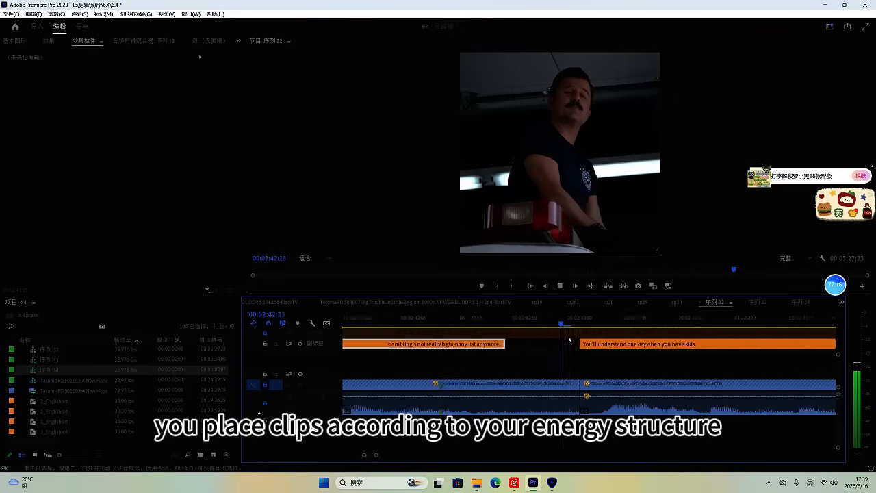
pyautogui.press('space')
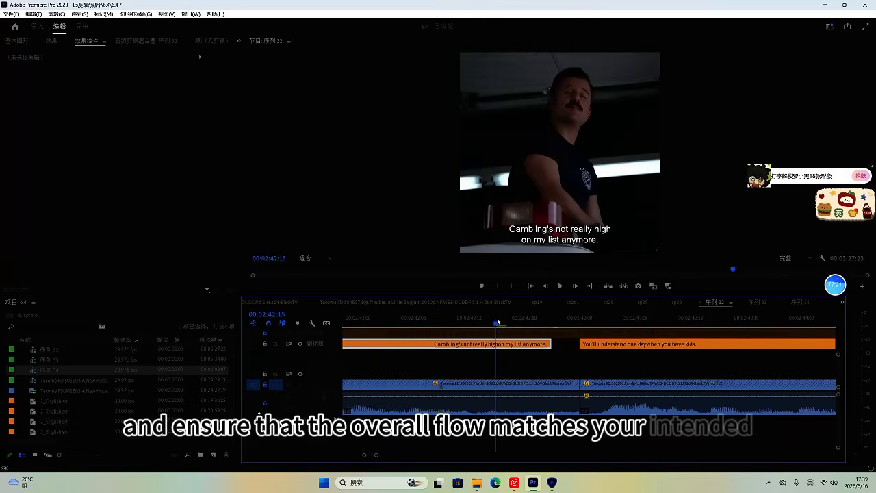
pyautogui.press('space')
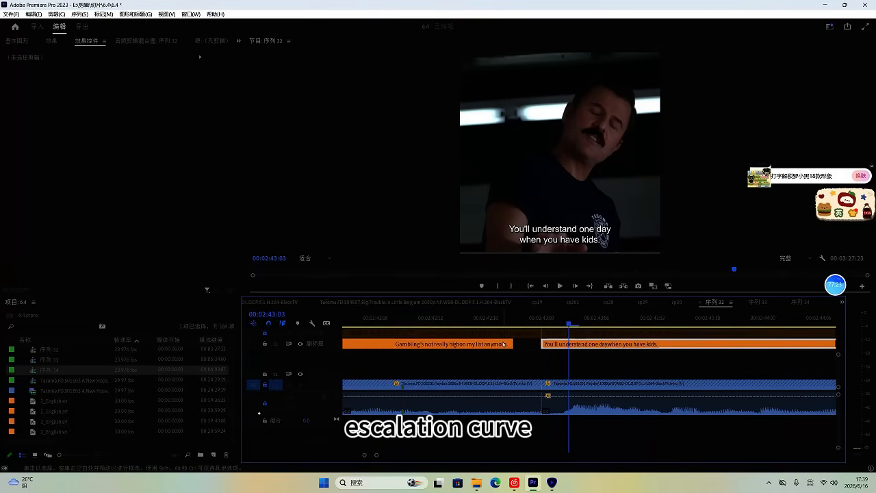
# Step: Play back the "You'll understand one day when you have kids." and "- You don't have kids yet." captions to check their timing
pyautogui.press('space')
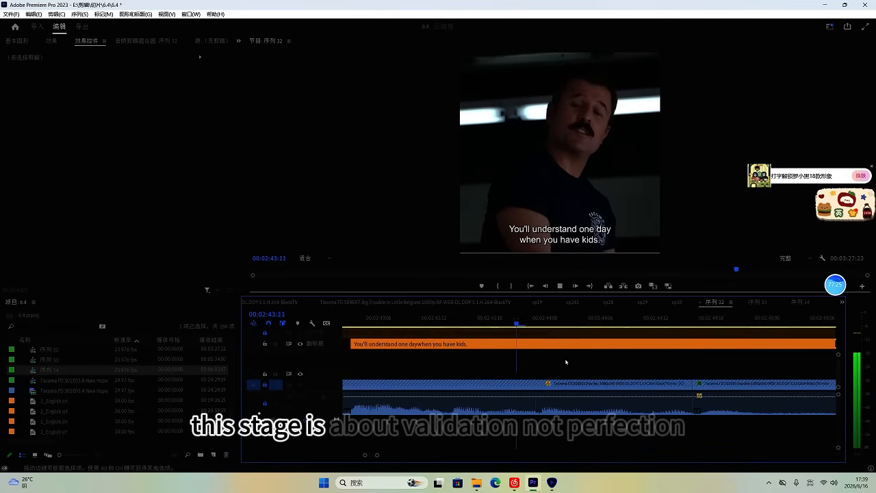
pyautogui.press('space')
pyautogui.press('space')
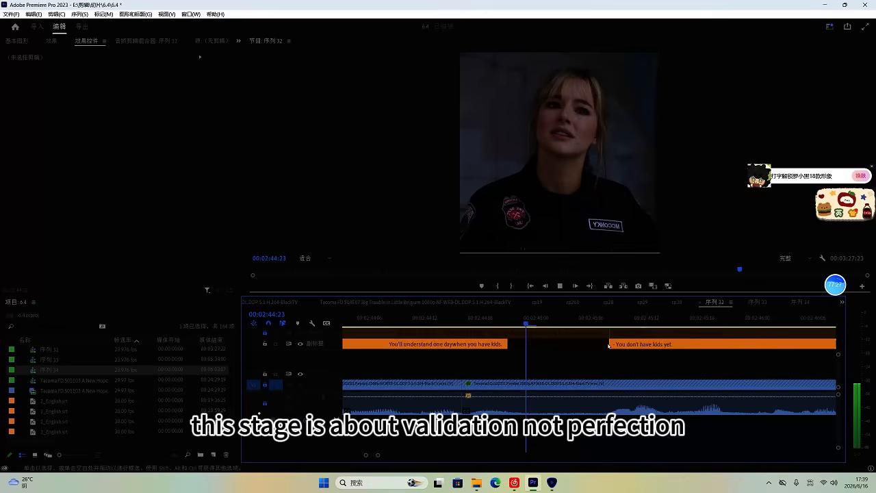
pyautogui.press('space')
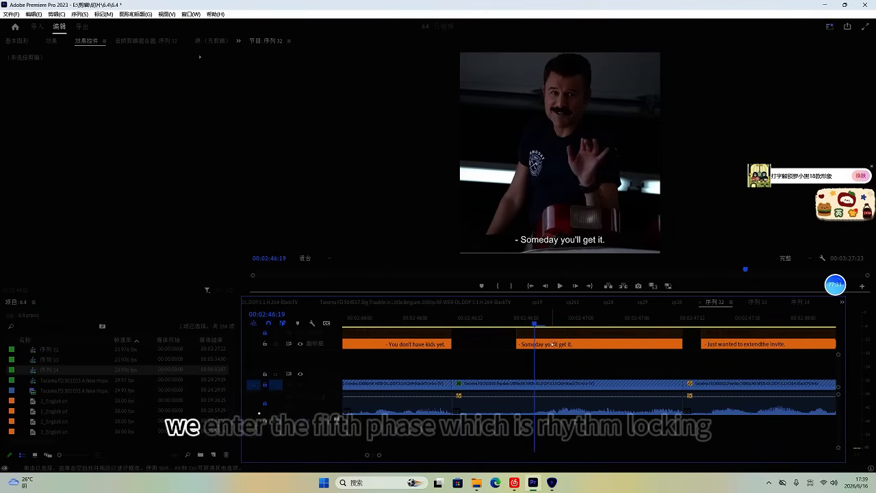
# Step: Play on from the "- Someday you'll get it." caption and nudge a following caption's edge slightly later
pyautogui.press('space')
pyautogui.moveTo(572, 323)
pyautogui.mouseDown()
pyautogui.moveTo(628, 324)
pyautogui.moveTo(582, 323)
pyautogui.mouseUp()
pyautogui.moveTo(575, 344); pyautogui.dragTo(583, 346)
pyautogui.scroll(-2, 555, 358)
pyautogui.press('space')
pyautogui.scroll(2, 632, 361)
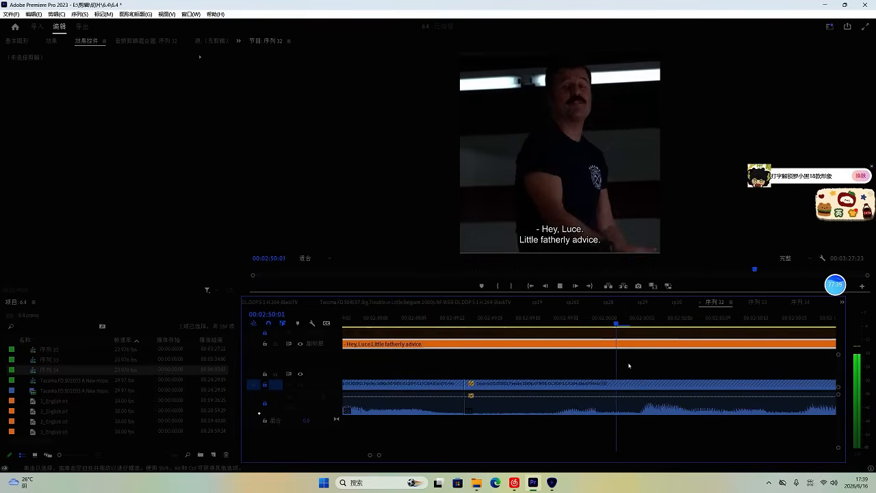
# Step: Split the "- Hey, Luce. Little fatherly advice." caption at 00:02:51:01, delete the piece after the cut and save the project
pyautogui.click(635, 326)
pyautogui.hotkey('ctrl', 'k')
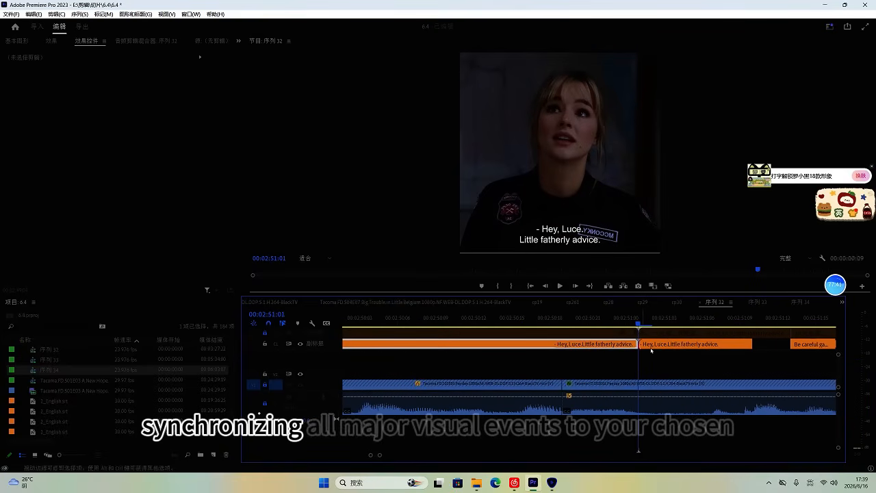
pyautogui.press('Delete')
pyautogui.hotkey('ctrl', 'z')
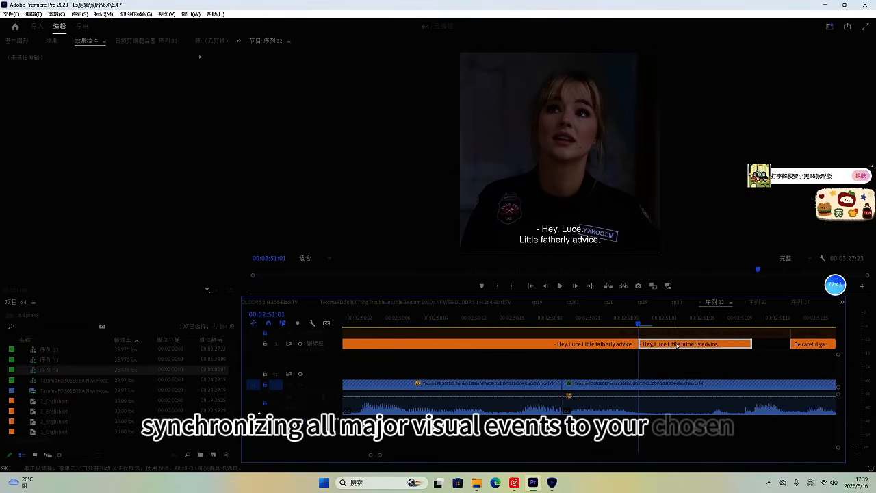
pyautogui.press('Delete')
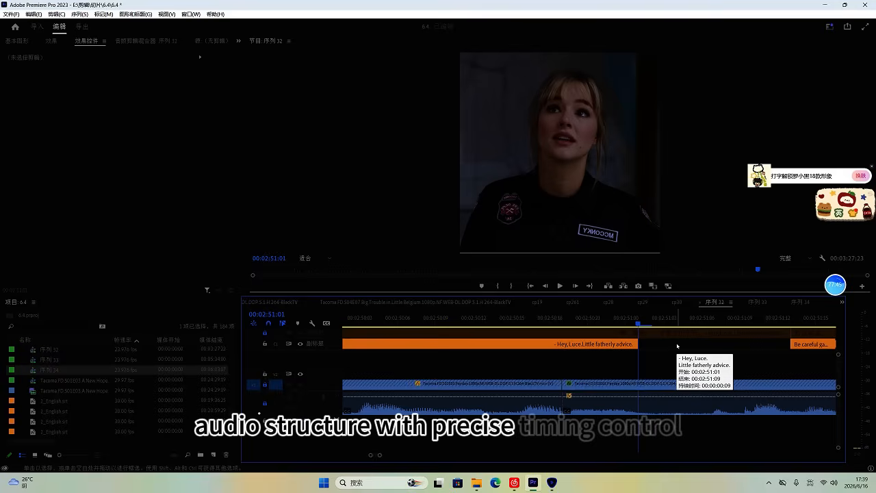
pyautogui.hotkey('ctrl', 's')
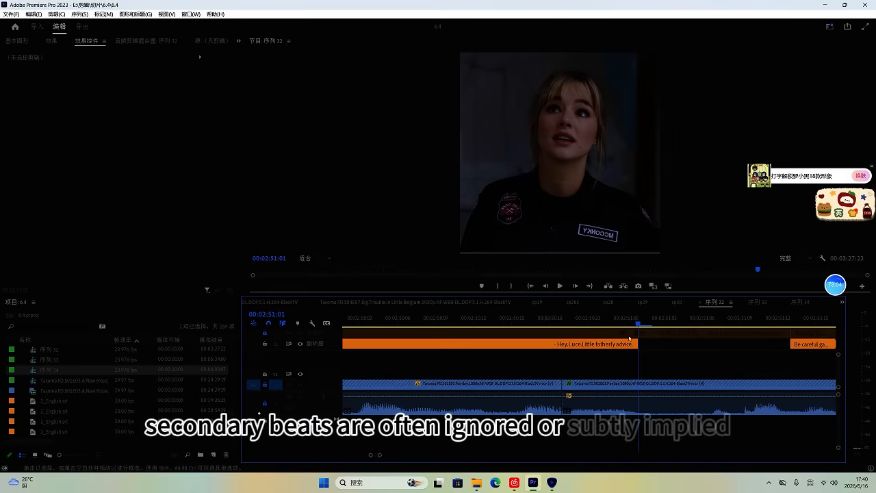
# Step: Start the "Be careful gambling with these guys." caption earlier and cut off its end at 00:02:52:21
pyautogui.press('space')
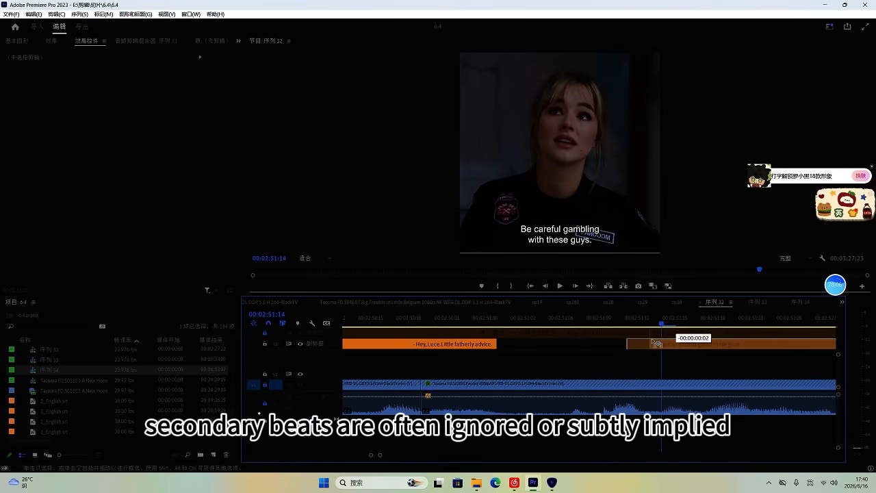
pyautogui.moveTo(652, 341); pyautogui.dragTo(600, 350)
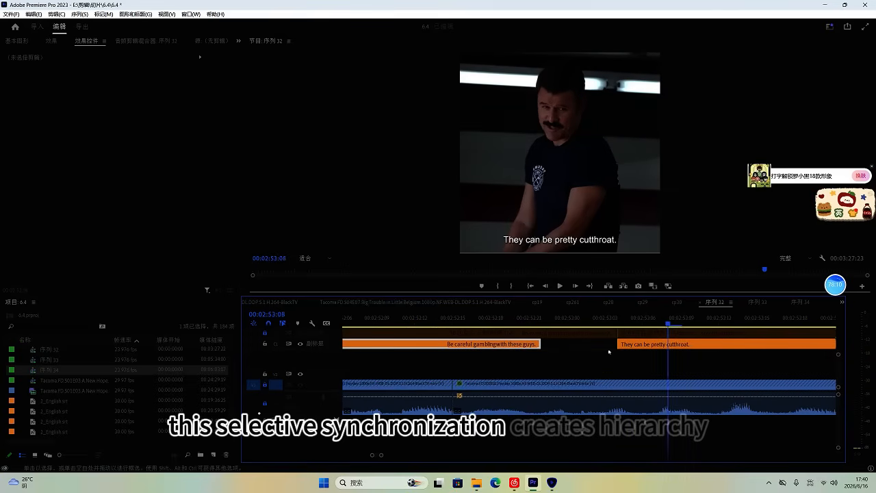
pyautogui.click(494, 325)
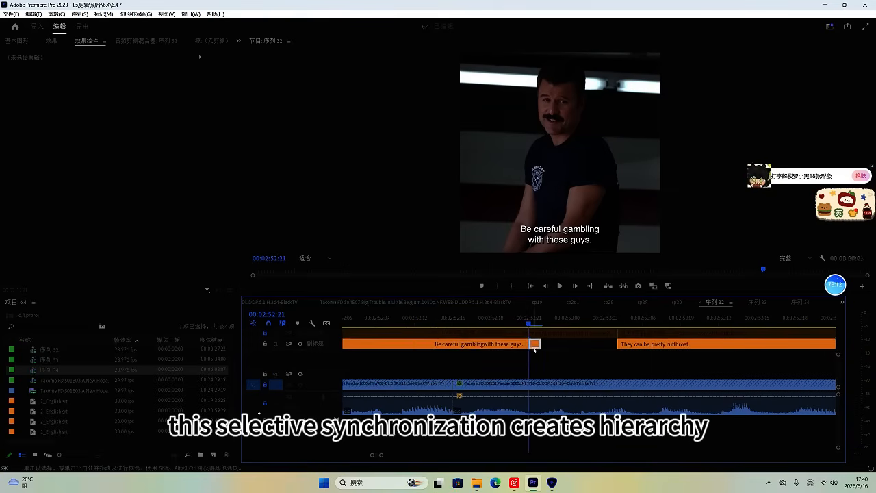
pyautogui.press('Delete')
# Step: Start the "They can be pretty cutthroat." caption earlier, at about 00:02:52:23, and trim its end to about 00:02:53:22
pyautogui.press('space')
pyautogui.press('space')
pyautogui.moveTo(627, 348); pyautogui.dragTo(562, 349)
pyautogui.press('space')
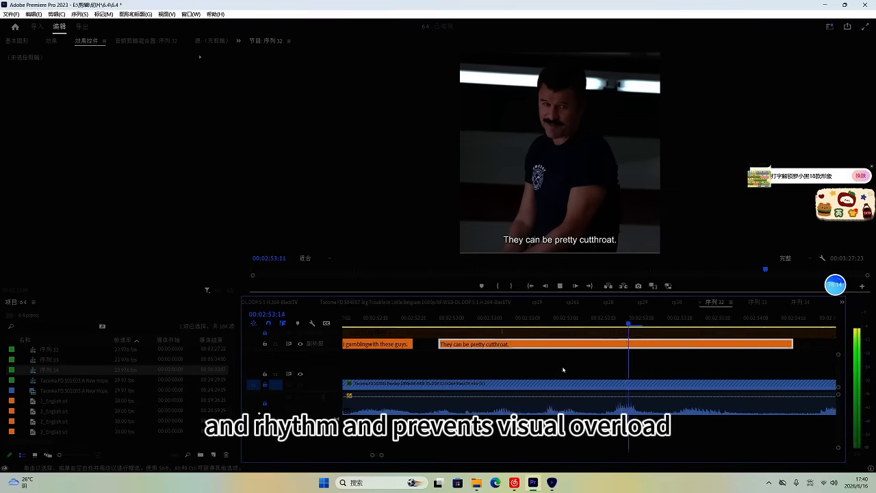
pyautogui.click(568, 325)
pyautogui.press('space')
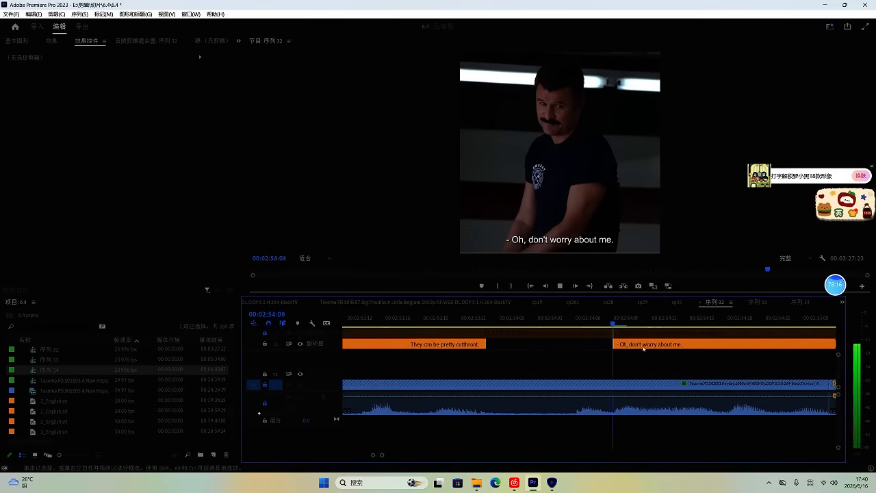
# Step: Start the "- Oh, don't worry about me." caption slightly earlier, split it at 00:02:55:02 and delete the piece after the cut
pyautogui.press('space')
pyautogui.moveTo(645, 349); pyautogui.dragTo(609, 350)
pyautogui.press('space')
pyautogui.press('space')
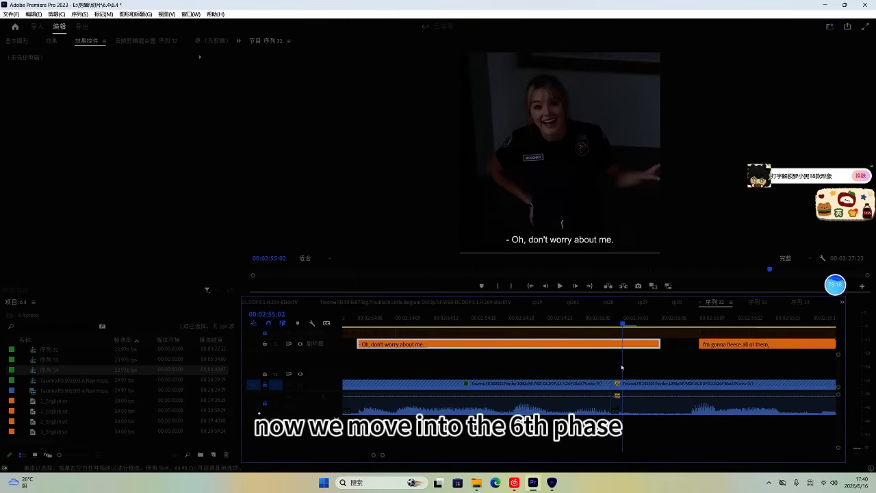
pyautogui.hotkey('ctrl', 'k')
pyautogui.click(631, 348)
pyautogui.press('Delete')
# Step: Start the "I'm gonna fleece all of them," caption slightly earlier and play it back
pyautogui.press('space')
pyautogui.press('space')
pyautogui.moveTo(686, 344); pyautogui.dragTo(684, 345)
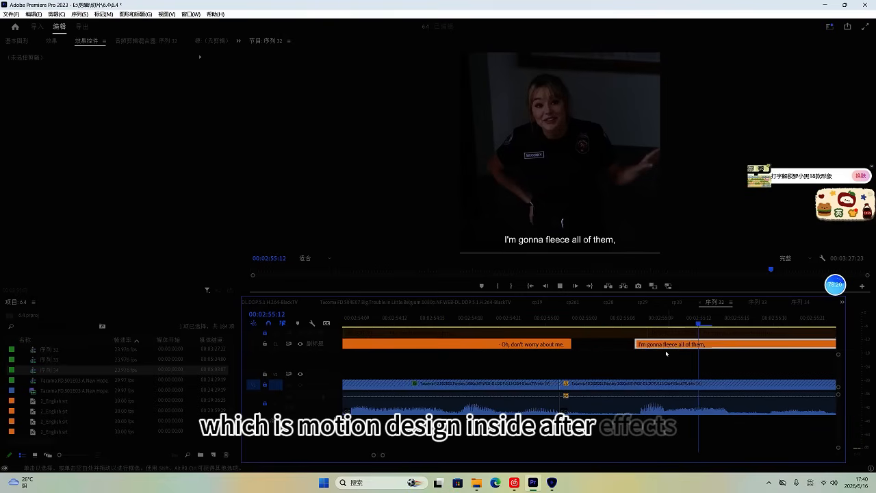
pyautogui.press('space')
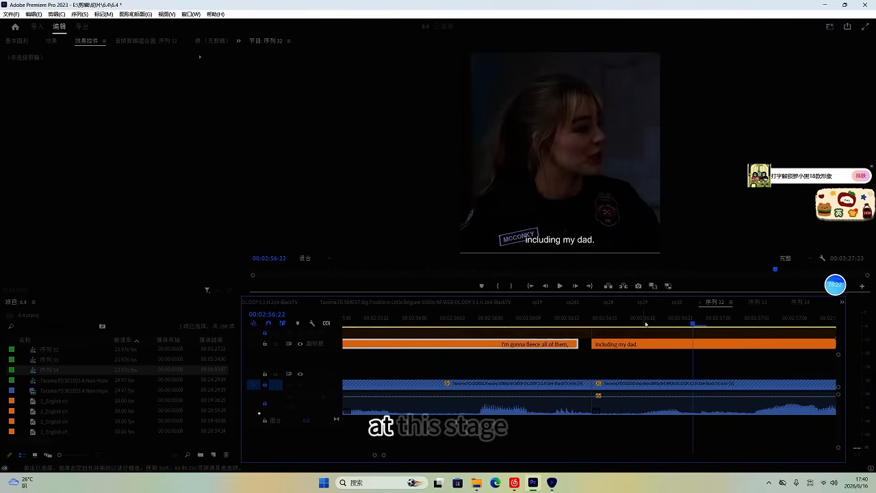
# Step: Replay the "including my dad." caption and trim its end to about 00:02:58:06
pyautogui.click(646, 322)
pyautogui.press('space')
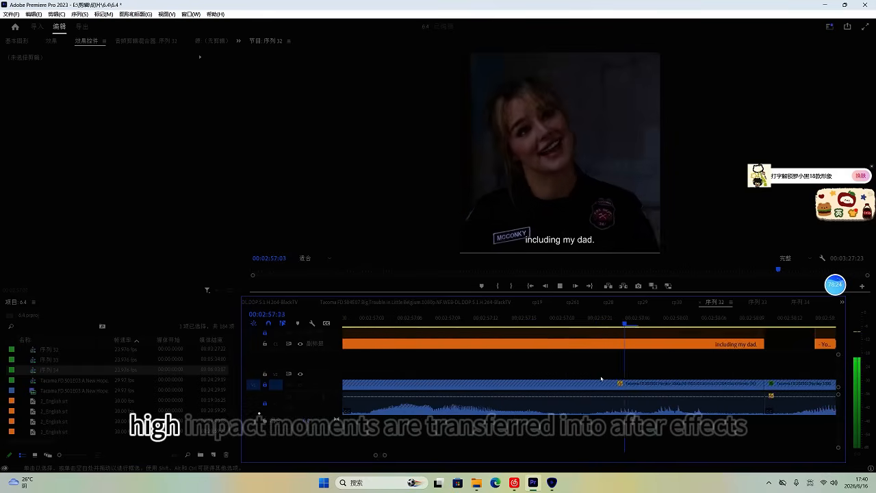
pyautogui.press('space')
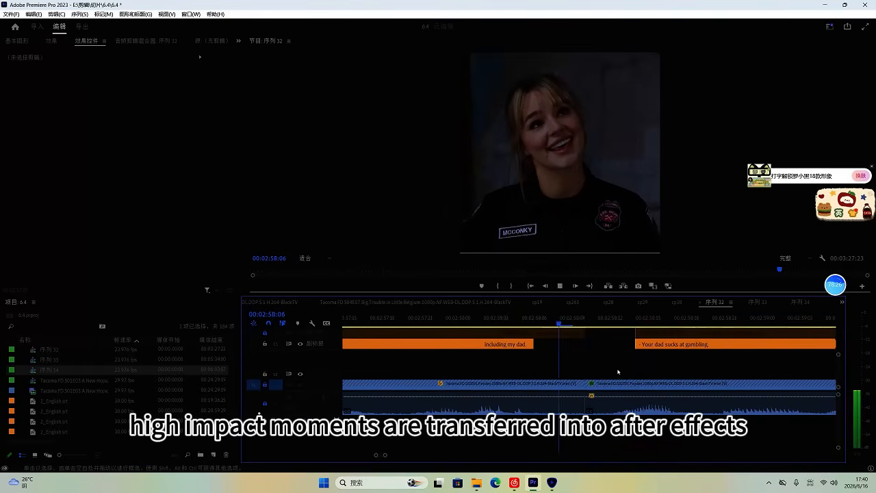
pyautogui.press('space')
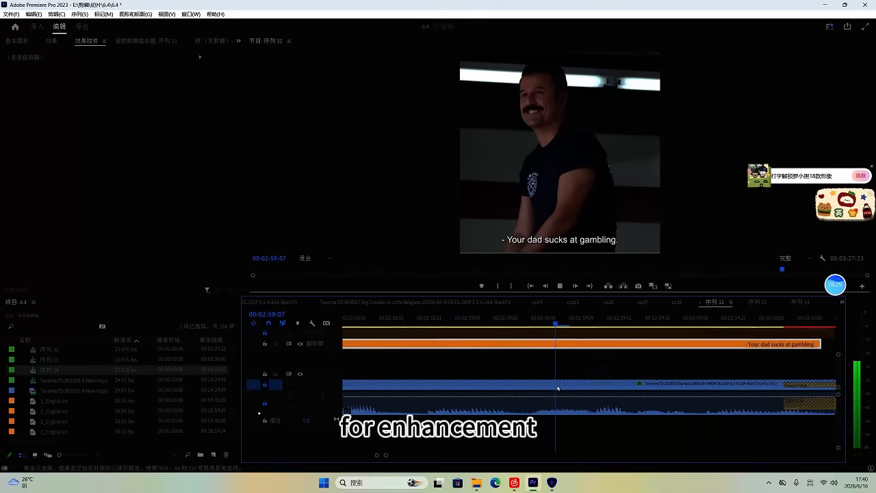
# Step: Move the "Hello, everybody! - Hey, hey!" caption earlier on the subtitle track, nearer to "Your dad sucks at gambling."
pyautogui.press('space')
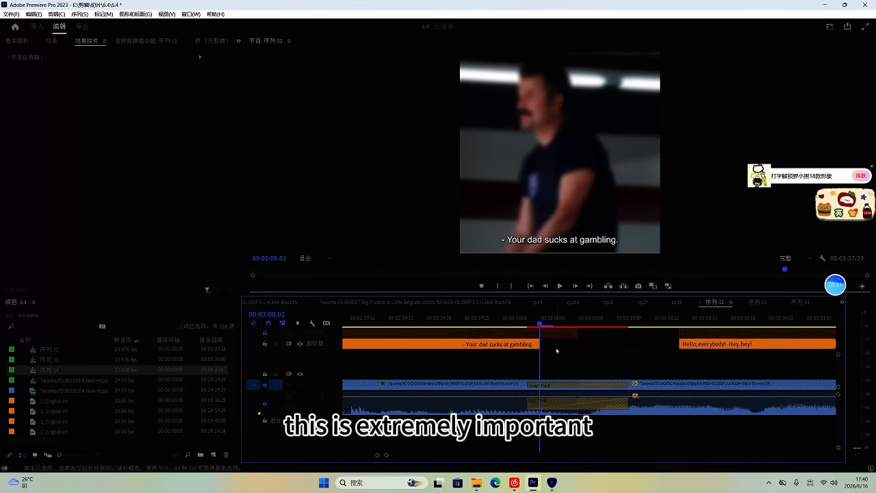
pyautogui.scroll(-1, 557, 351)
pyautogui.press('space')
pyautogui.press('space')
pyautogui.moveTo(654, 348); pyautogui.dragTo(581, 351)
pyautogui.press('space')
pyautogui.scroll(-4, 586, 365)
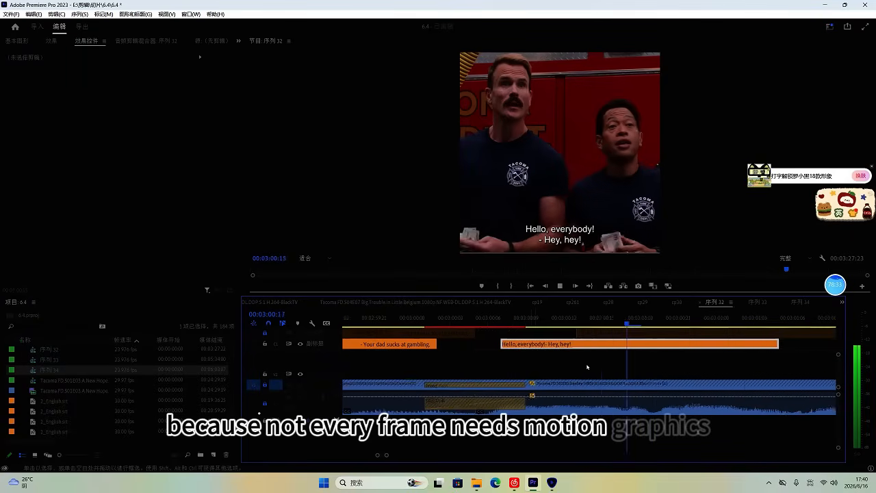
# Step: Trim the start of the "[clears throat] You guys playing a game?" caption to 00:03:01:17 and extend the end of the preceding "Hello, everybody!" caption
pyautogui.click(670, 327)
pyautogui.moveTo(670, 327); pyautogui.dragTo(687, 322)
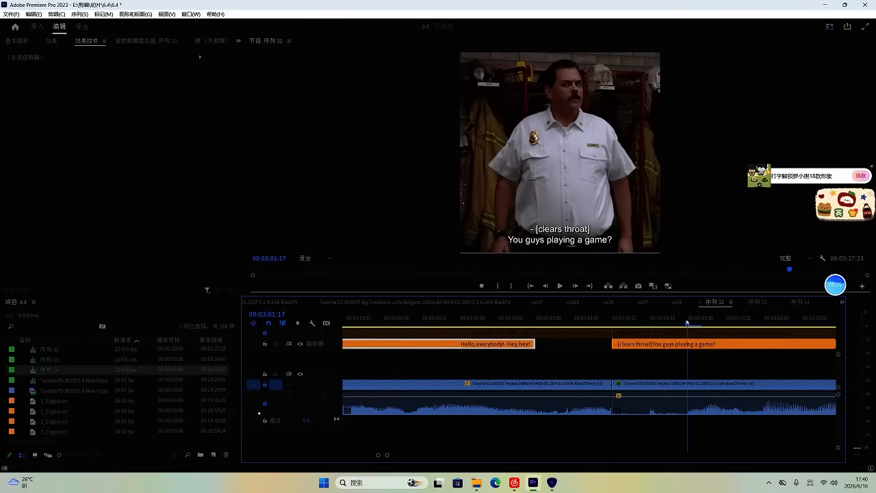
pyautogui.press('q')
pyautogui.moveTo(535, 345); pyautogui.dragTo(600, 346)
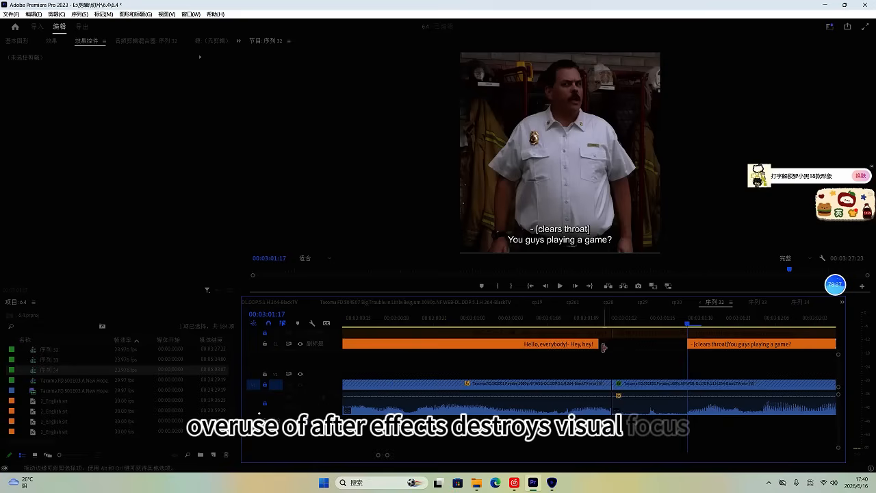
# Step: Split the "[clears throat] You guys playing a game?" caption at 00:03:02:07 and delete its second part
pyautogui.scroll(-1, 589, 348)
pyautogui.press('space')
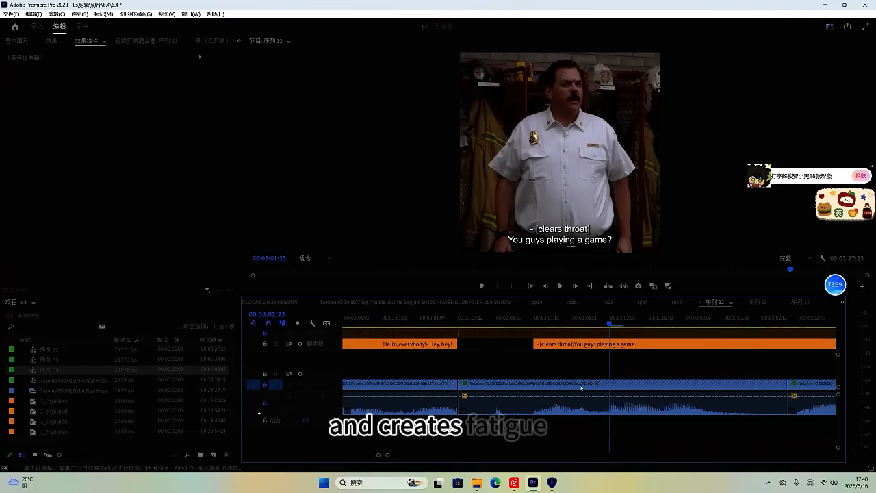
pyautogui.press('space')
pyautogui.click(502, 323)
pyautogui.hotkey('ctrl', 'k')
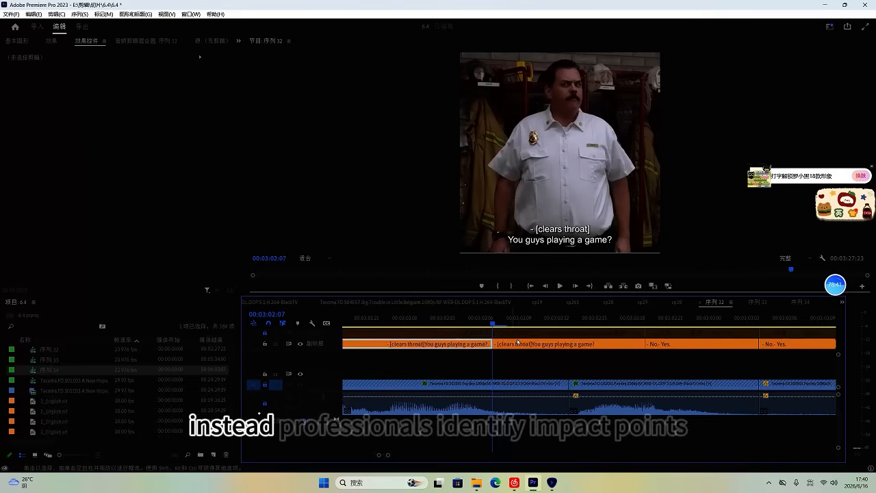
pyautogui.click(510, 344)
pyautogui.press('Delete')
# Step: Remove the "- [clears throat]" line so the caption reads "You guys playing a game?", and play on into the following shot
pyautogui.click(468, 322)
pyautogui.click(572, 235)
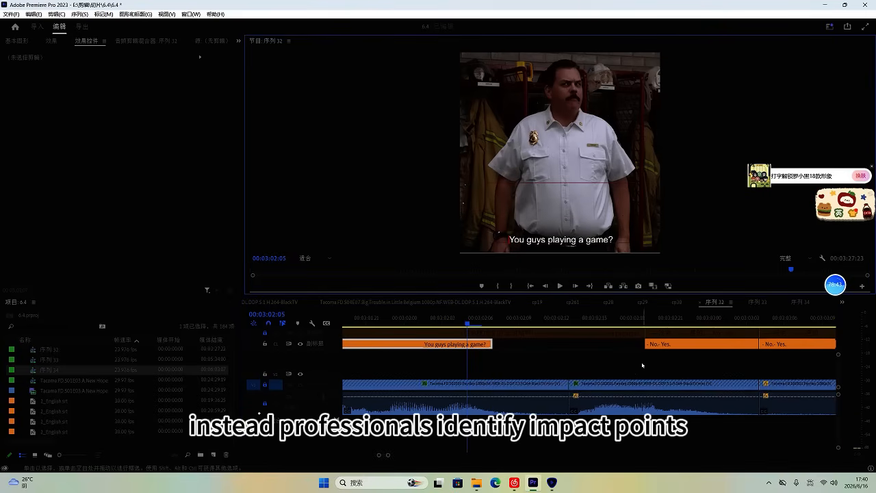
pyautogui.press('space')
pyautogui.press('space')
# Step: Move the first "- No. - Yes." caption 5 frames earlier and play it back
pyautogui.click(668, 344)
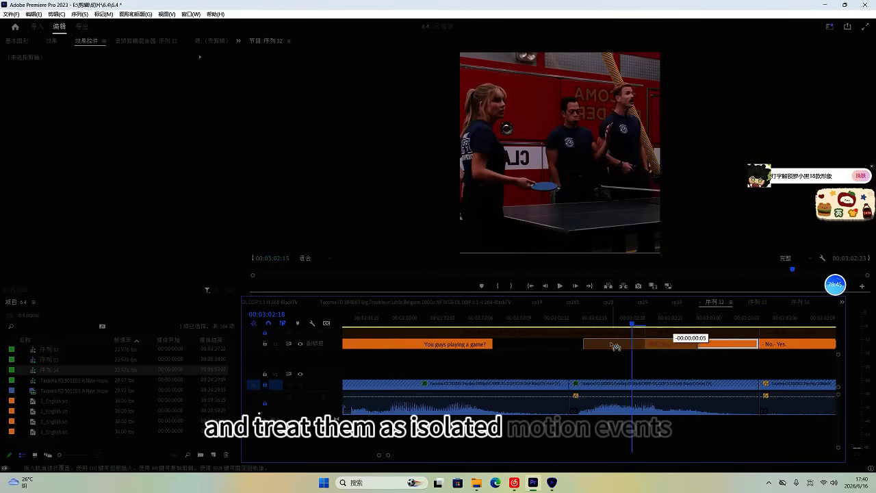
pyautogui.moveTo(615, 347); pyautogui.dragTo(615, 346)
pyautogui.press('space')
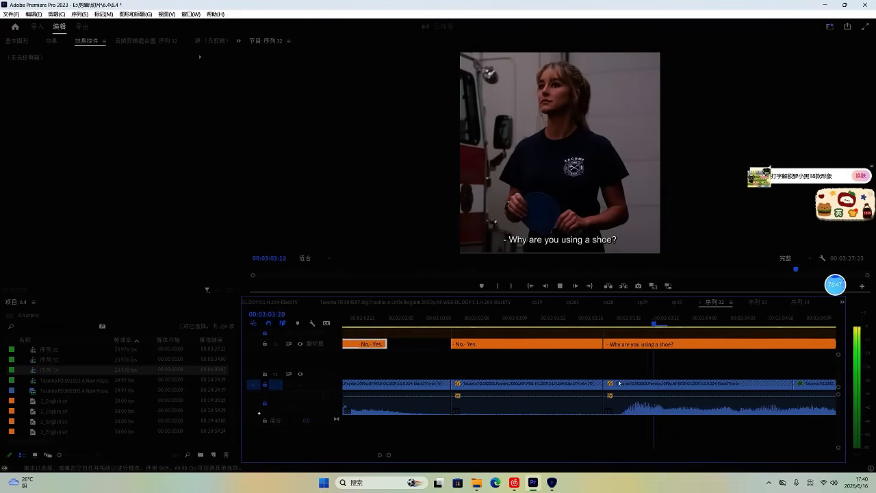
# Step: Delete the second "- No. - Yes." caption and cut off the start of "Why are you using a shoe?" before 00:03:03:18
pyautogui.press('space')
pyautogui.click(587, 347)
pyautogui.press('Delete')
pyautogui.click(641, 322)
pyautogui.click(616, 344)
pyautogui.hotkey('ctrl', 'k')
pyautogui.press('Delete')
pyautogui.press('space')
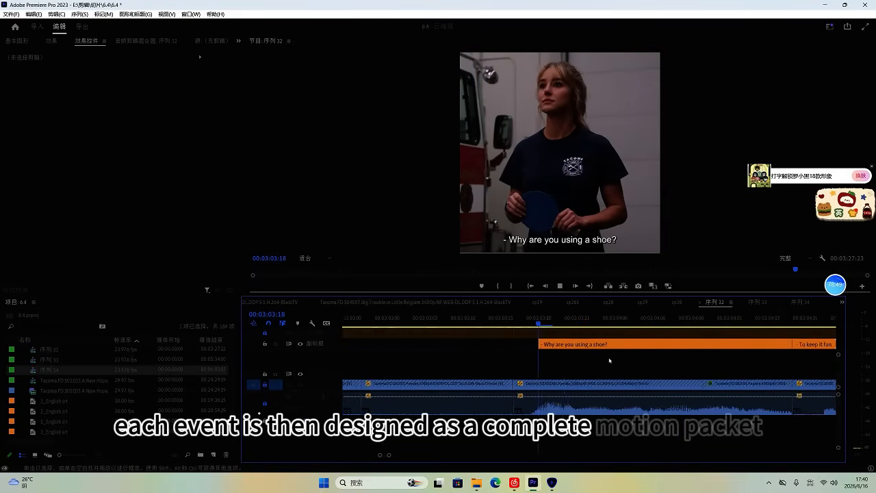
# Step: Trim the start of the "To keep it fun." caption to match the spoken line
pyautogui.press('space')
pyautogui.click(637, 323)
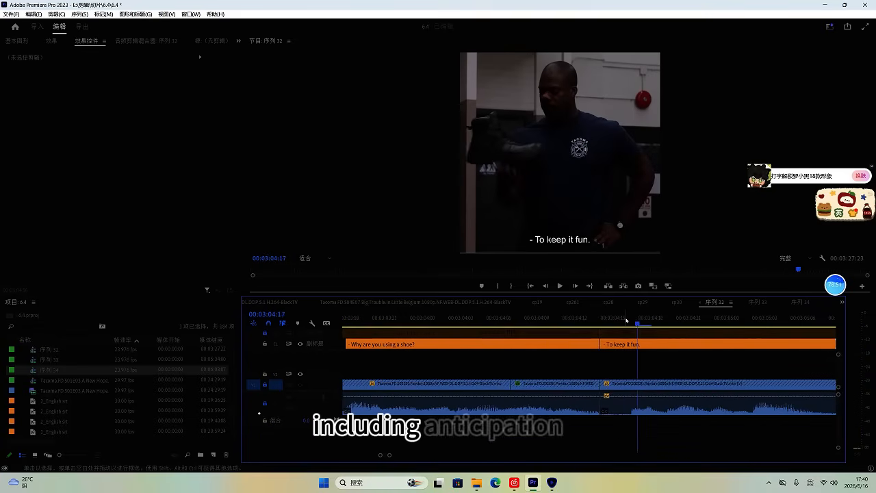
pyautogui.press('space')
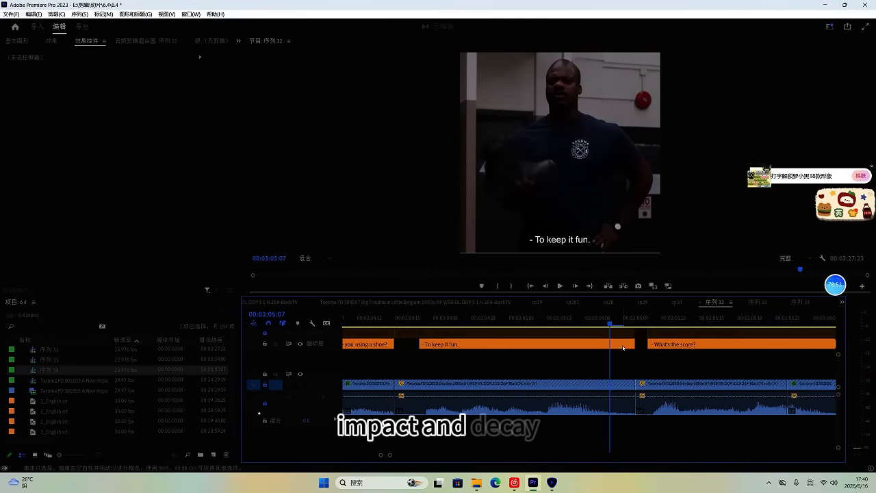
# Step: Cut away the parts of the "What's the score?" caption before 00:03:05:11 and after 00:03:06:00
pyautogui.press('space')
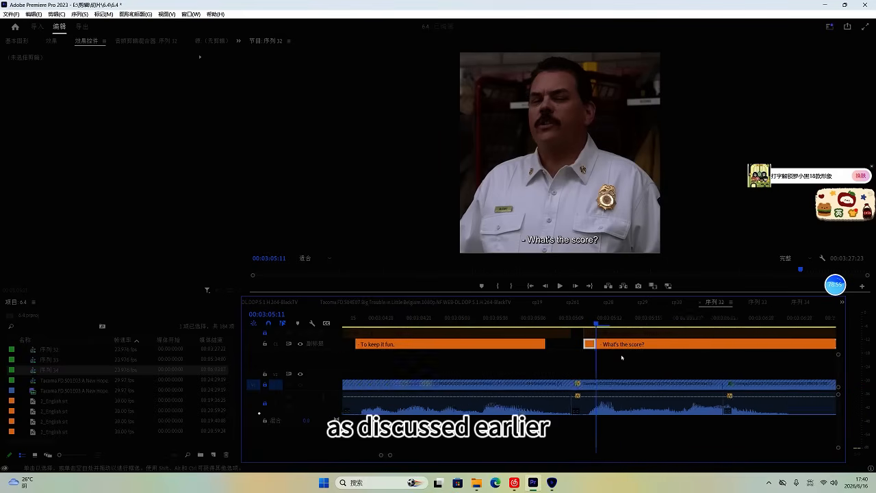
pyautogui.press('space')
pyautogui.hotkey('ctrl', 'k')
pyautogui.click(571, 345)
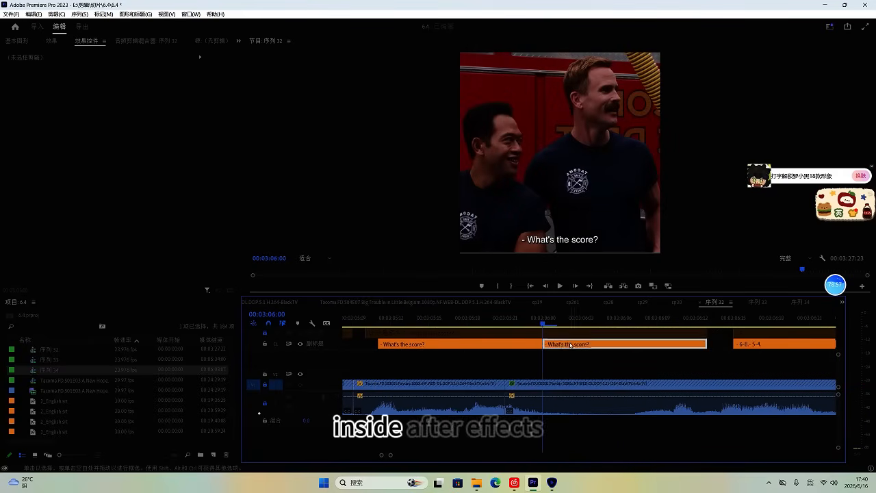
pyautogui.press('space')
pyautogui.press('space')
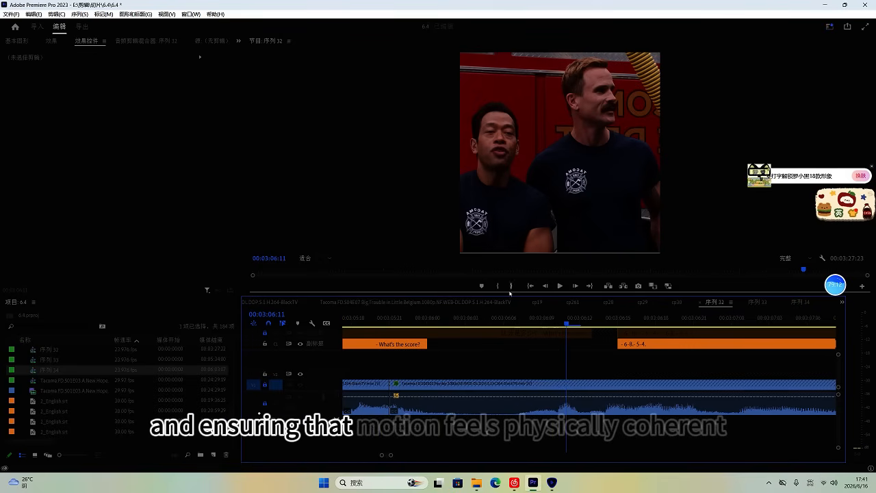
# Step: Play back the dialogue from "6-8. - 5-4." through "Ah, man! Who knows?" to check the caption timing
pyautogui.hscroll(1, 605, 393)
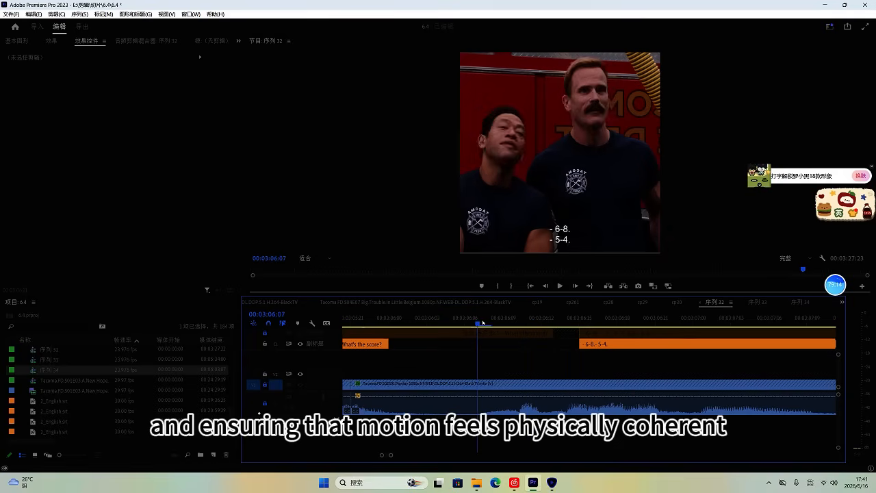
pyautogui.press('space')
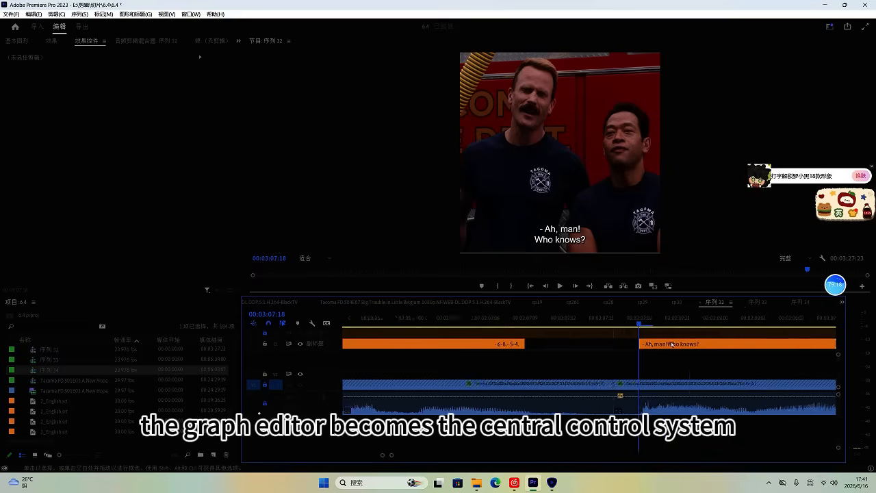
pyautogui.press('space')
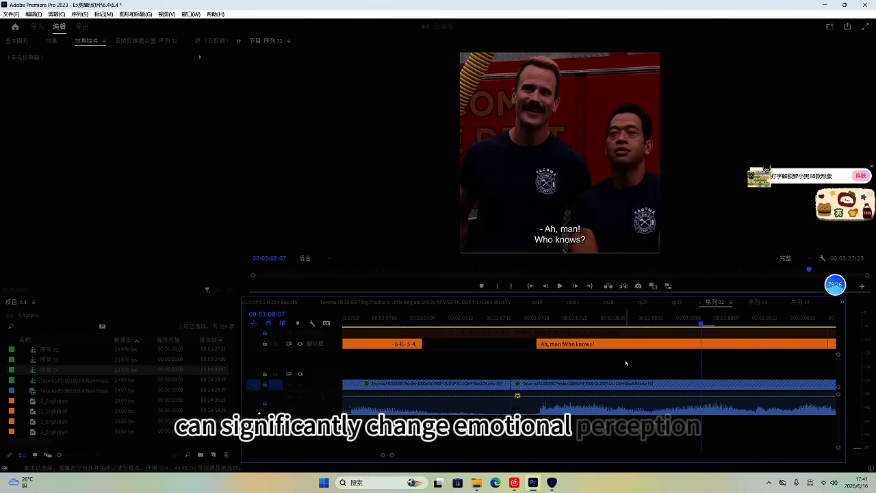
pyautogui.press('space')
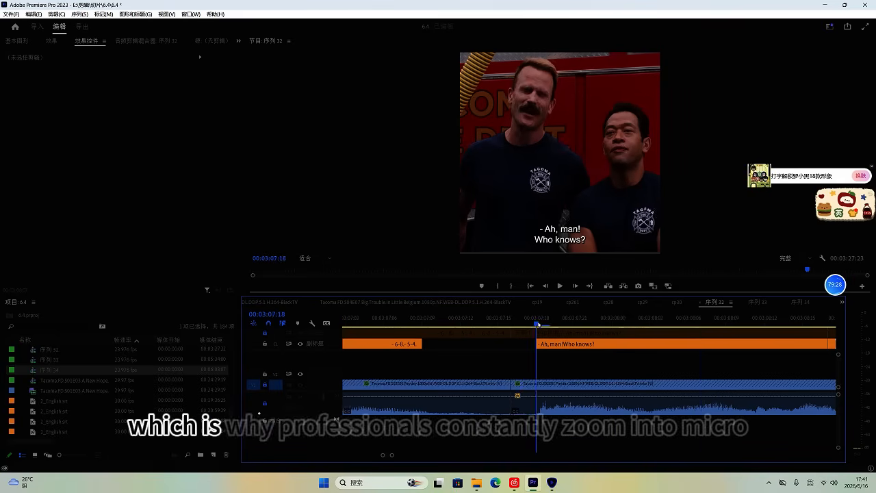
pyautogui.press('space')
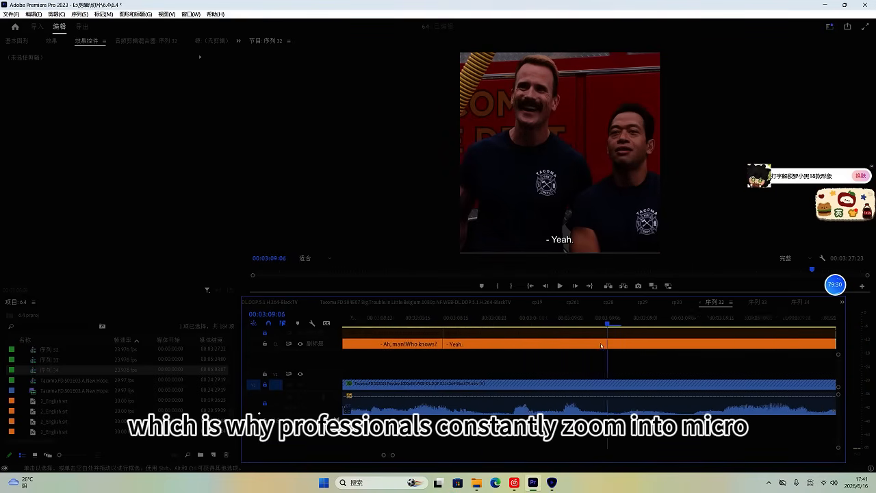
# Step: Split the "Yeah." caption at 00:03:08:22, delete its first part, and extend the end of the "Ah, man! Who knows?" caption
pyautogui.moveTo(452, 323); pyautogui.dragTo(532, 324)
pyautogui.click(524, 343)
pyautogui.hotkey('ctrl', 'k')
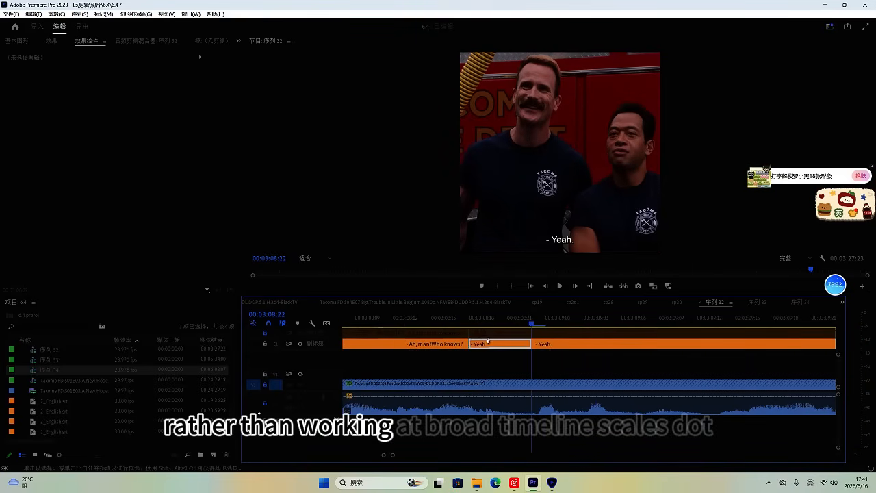
pyautogui.press('Delete')
pyautogui.moveTo(467, 344); pyautogui.dragTo(493, 346)
pyautogui.press('space')
pyautogui.press('space')
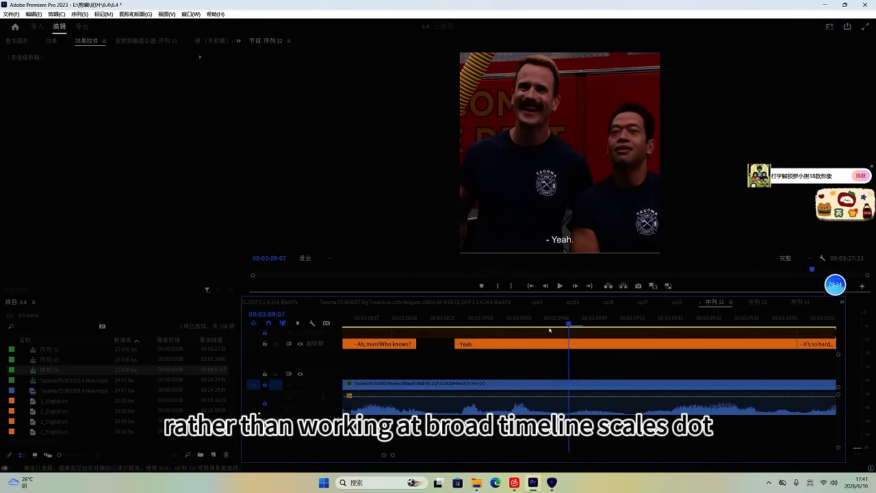
# Step: Split the "Yeah." caption just before 00:03:09:07 and delete its trailing part
pyautogui.click(544, 323)
pyautogui.click(555, 348)
pyautogui.hotkey('ctrl', 'k')
pyautogui.press('Delete')
pyautogui.press('space')
pyautogui.press('space')
pyautogui.scroll(-1, 637, 346)
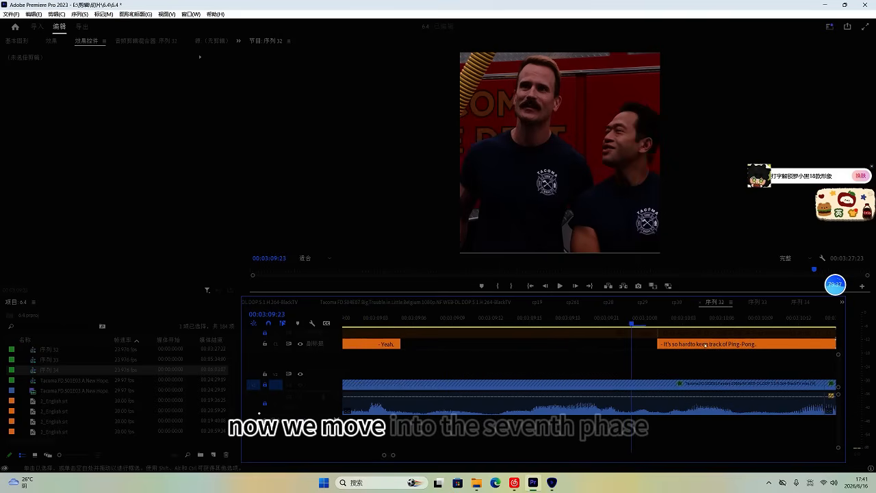
# Step: Move the "It's so hard to keep track of Ping-Pong." caption earlier, close behind the "Yeah." caption
pyautogui.moveTo(689, 345); pyautogui.dragTo(472, 343)
pyautogui.click(431, 317)
pyautogui.press('space')
pyautogui.press('space')
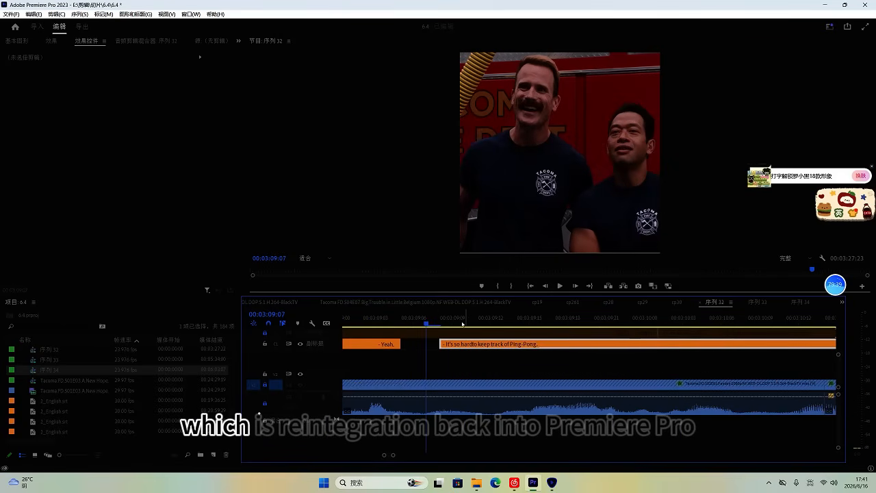
# Step: Split the "It's so hard to keep track of Ping-Pong." caption near its start, delete the leading piece, and play back the line
pyautogui.click(510, 322)
pyautogui.hotkey('ctrl', 'k')
pyautogui.press('Delete')
pyautogui.scroll(-1, 544, 351)
pyautogui.press('space')
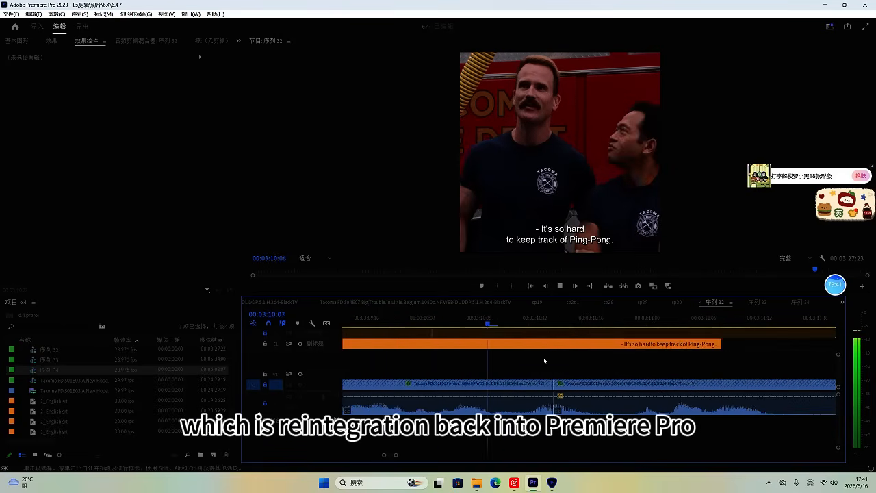
pyautogui.press('space')
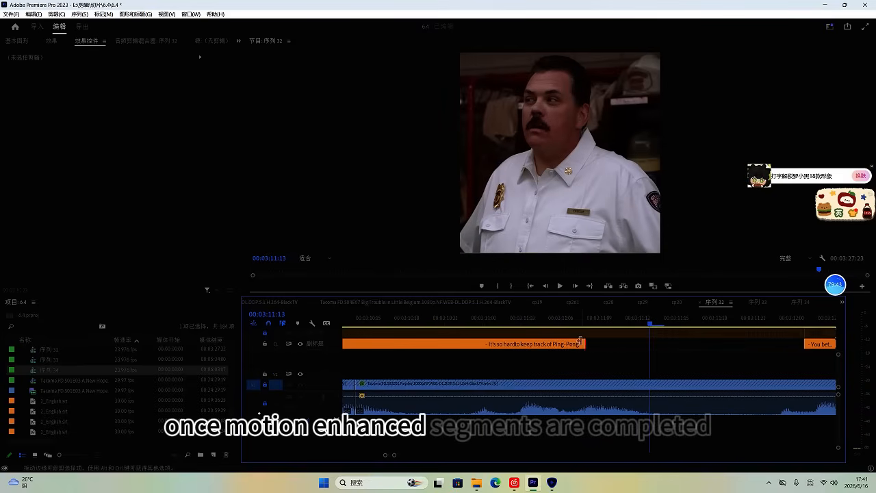
# Step: Extend the end of the "It's so hard to keep track of Ping-Pong." caption and play on to "You better not be gambling."
pyautogui.moveTo(583, 344); pyautogui.dragTo(613, 344)
pyautogui.scroll(-2, 627, 367)
pyautogui.press('space')
pyautogui.press('space')
pyautogui.click(637, 323)
pyautogui.press('space')
pyautogui.press('space')
pyautogui.press('space')
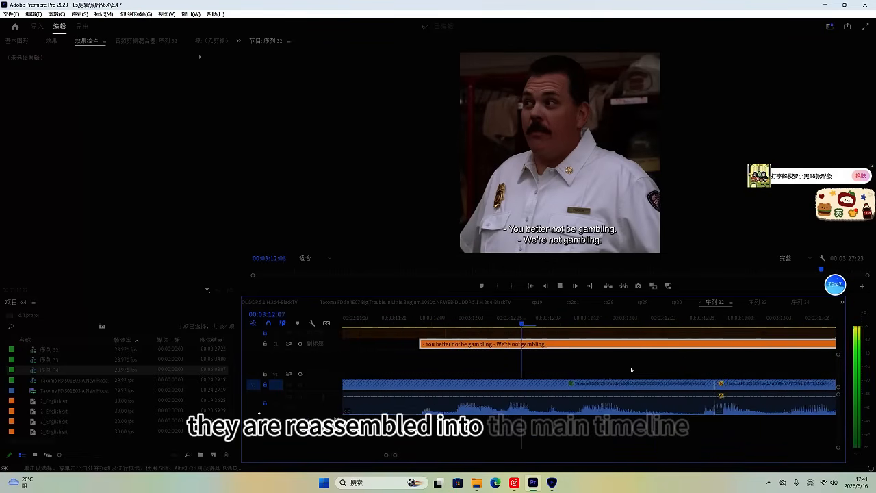
# Step: Split the "You better not be gambling. - We're not gambling." caption at 00:03:13:13 and delete the trailing piece
pyautogui.scroll(-5, 618, 369)
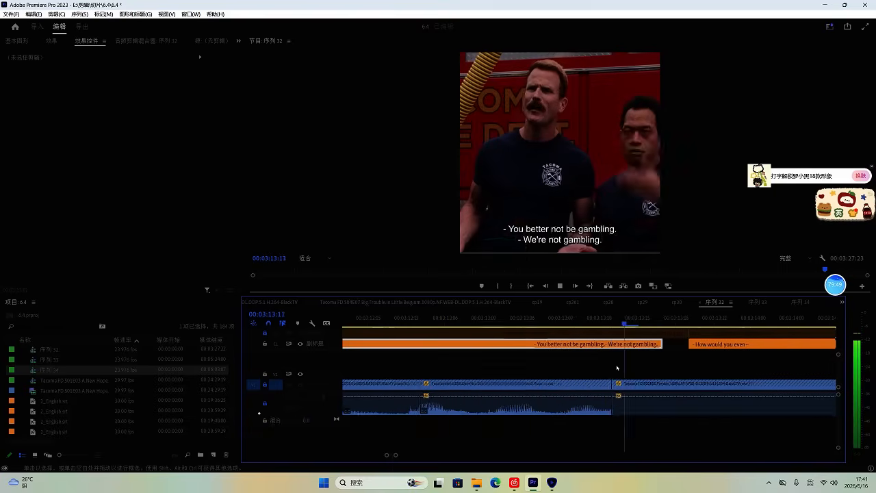
pyautogui.press('space')
pyautogui.click(472, 324)
pyautogui.press('space')
pyautogui.press('space')
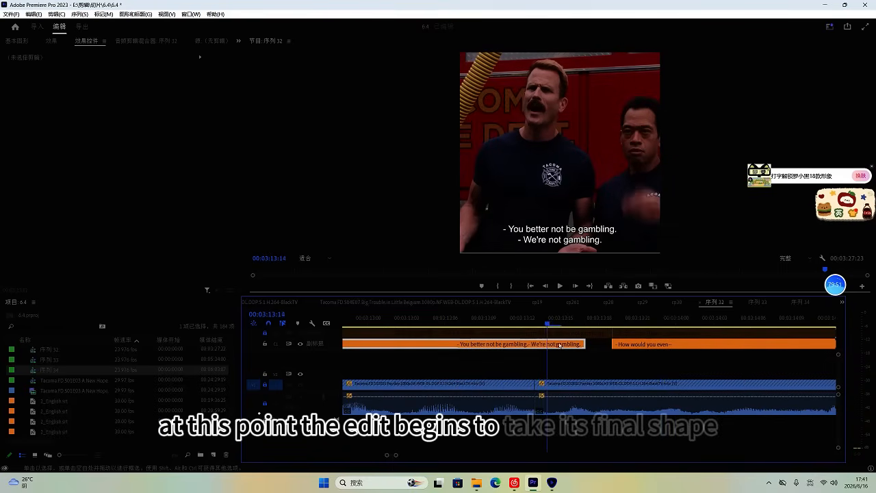
pyautogui.hotkey('ctrl', 'z')
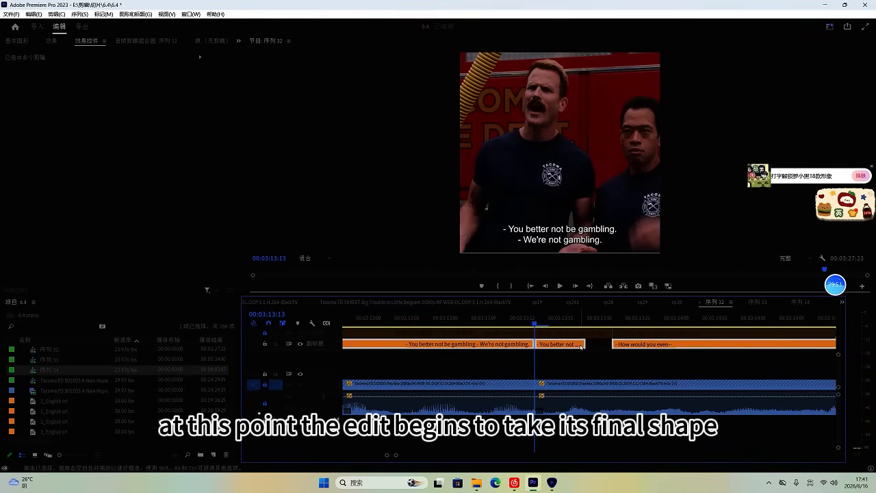
pyautogui.click(600, 350)
pyautogui.click(557, 345)
pyautogui.press('Delete')
# Step: Move the "How would you even--" caption slightly earlier, closer to the preceding caption, and play it back
pyautogui.moveTo(638, 347); pyautogui.dragTo(599, 348)
pyautogui.scroll(-2, 600, 350)
pyautogui.moveTo(502, 348); pyautogui.dragTo(500, 346)
pyautogui.press('space')
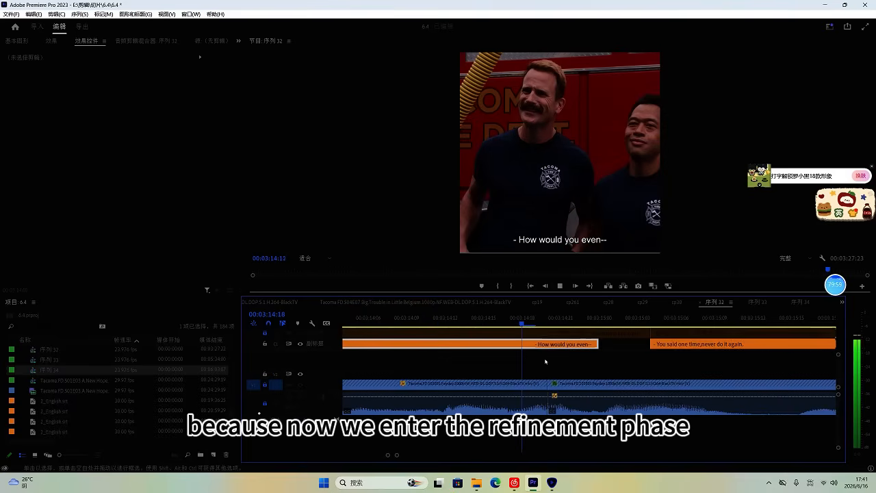
pyautogui.press('space')
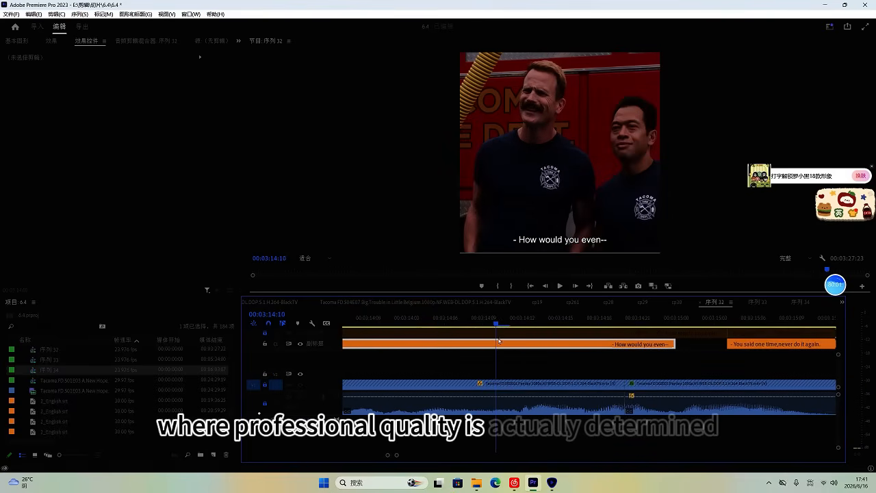
# Step: Split the "How would you even--" caption where the spoken line ends and delete the remaining part
pyautogui.scroll(2, 475, 350)
pyautogui.moveTo(435, 321); pyautogui.dragTo(546, 344)
pyautogui.hotkey('ctrl', 'k')
pyautogui.press('Delete')
pyautogui.press('space')
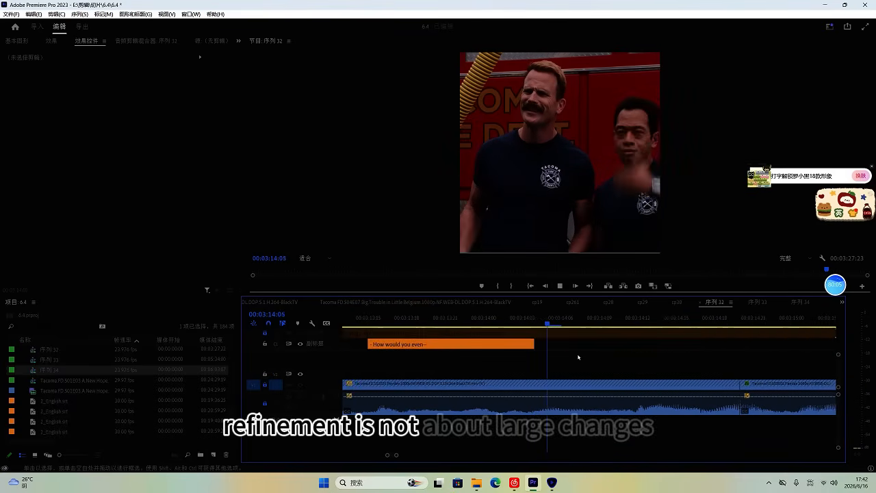
# Step: Move the "You said one time, never do it again." caption 21 frames earlier to start at 00:03:14:07, and play it back
pyautogui.press('space')
pyautogui.click(523, 325)
pyautogui.moveTo(794, 345); pyautogui.dragTo(603, 347)
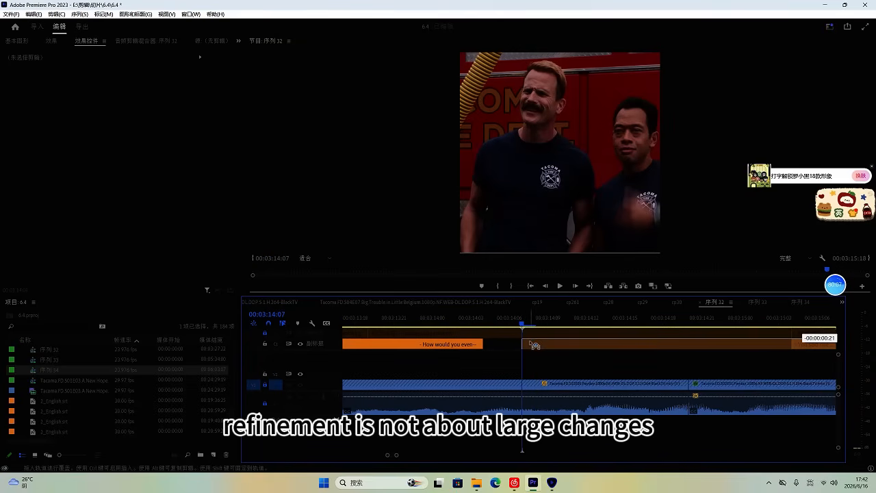
pyautogui.moveTo(535, 346); pyautogui.dragTo(535, 346)
pyautogui.press('space')
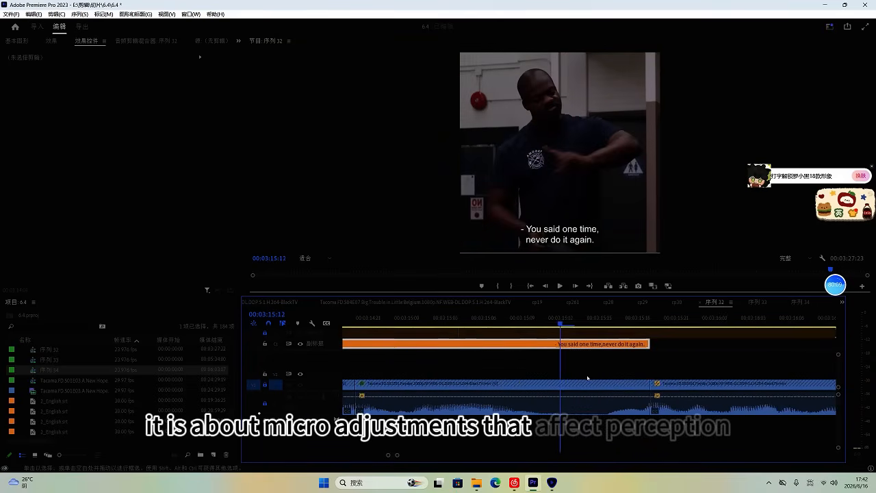
# Step: Extend the end of the "You said one time, never do it again." caption to 00:03:16:13 and play it back
pyautogui.moveTo(498, 344); pyautogui.dragTo(732, 346)
pyautogui.scroll(-2, 692, 374)
pyautogui.press('space')
pyautogui.press('space')
# Step: Split the "I'm keeping an eye on you. - All right." caption at 00:03:16:20, near its start, and continue playback
pyautogui.press('Left')
pyautogui.press('Left')
pyautogui.click(670, 344)
pyautogui.hotkey('ctrl', 'k')
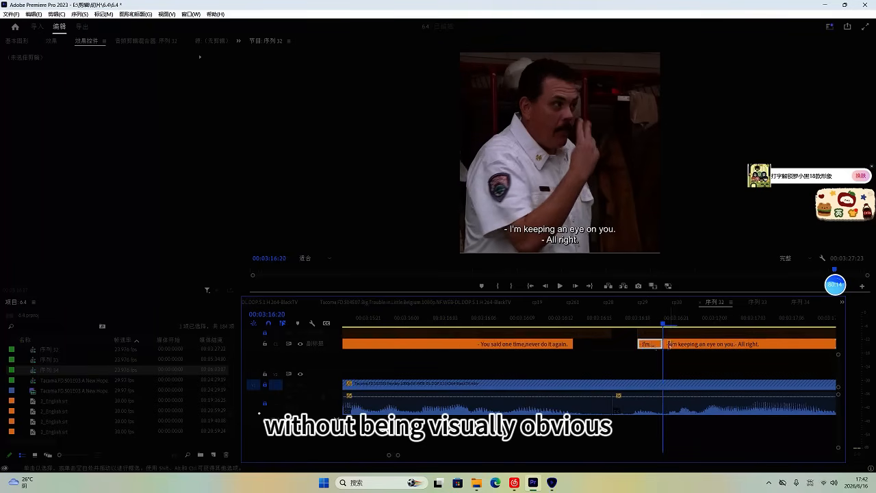
pyautogui.press('space')
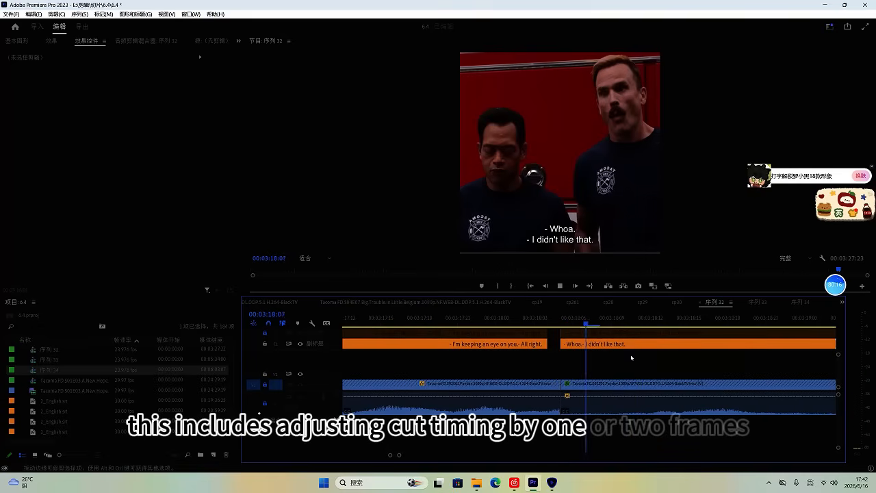
# Step: Split the "Whoa. - I didn't like that." caption at 00:03:18:11, delete the leading piece, and play on
pyautogui.click(635, 321)
pyautogui.click(643, 347)
pyautogui.hotkey('ctrl', 'k')
pyautogui.press('Delete')
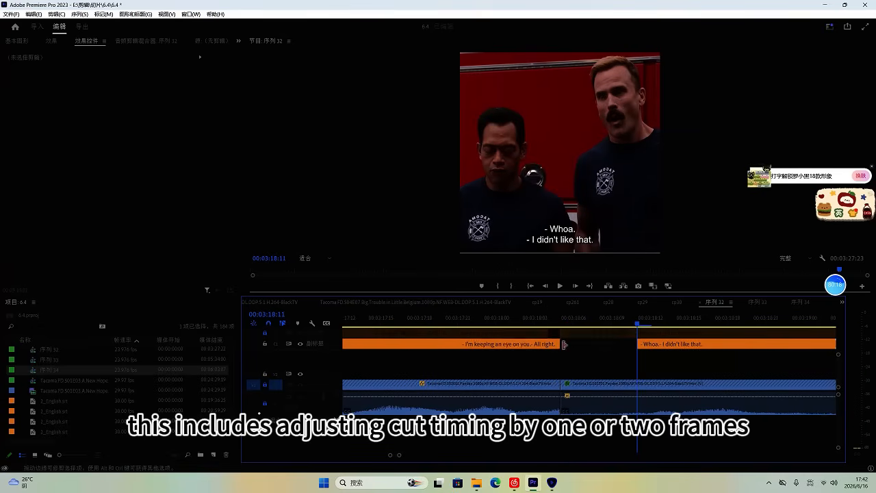
pyautogui.press('space')
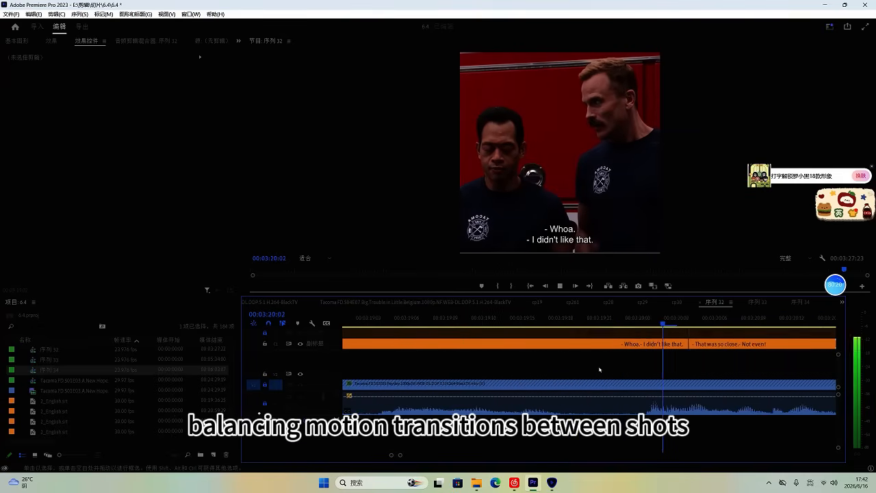
# Step: Cut the "That was so close. - Not even!" caption's tail at 00:03:21:17 and move the "I guarantee you" caption to start at 00:03:21:20
pyautogui.press('space')
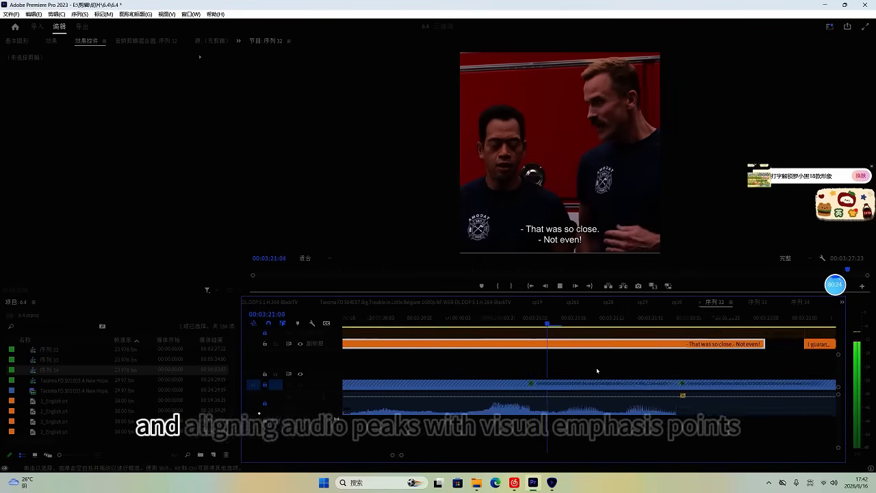
pyautogui.press('space')
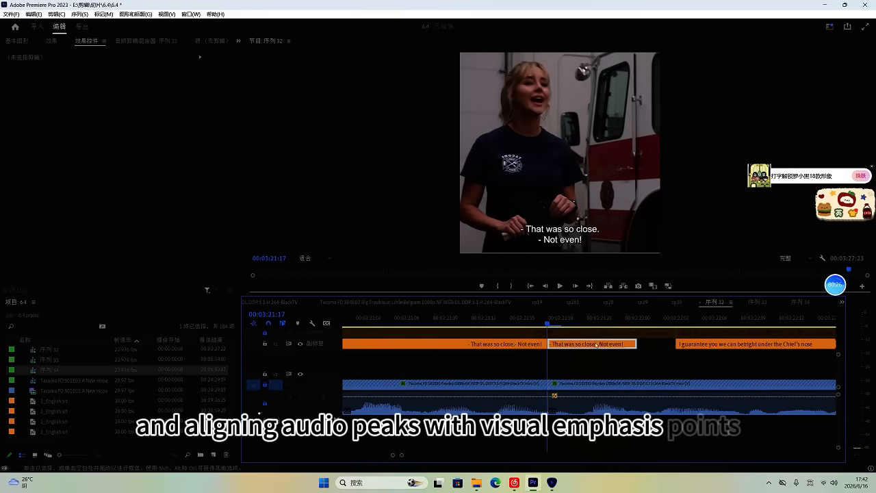
pyautogui.moveTo(620, 345); pyautogui.dragTo(620, 347)
pyautogui.press('space')
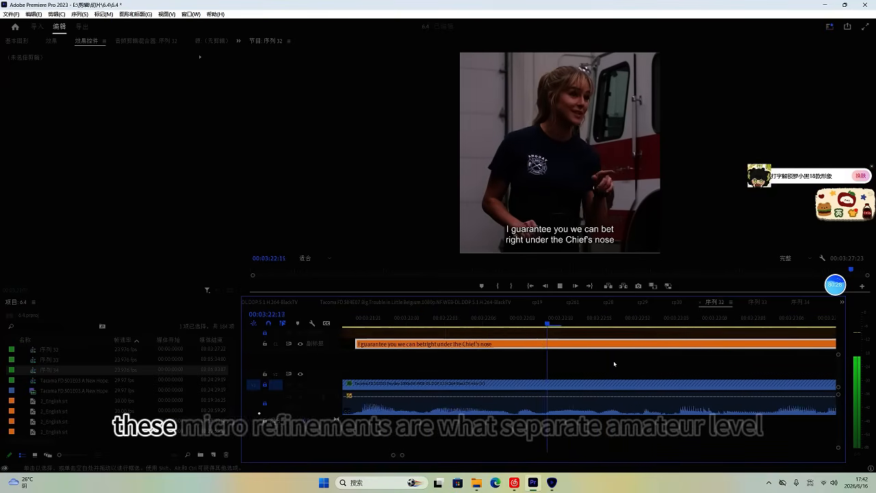
# Step: Split the "and he wouldn't even notice." caption at 00:03:24:04, delete the leading piece, and play it back
pyautogui.press('space')
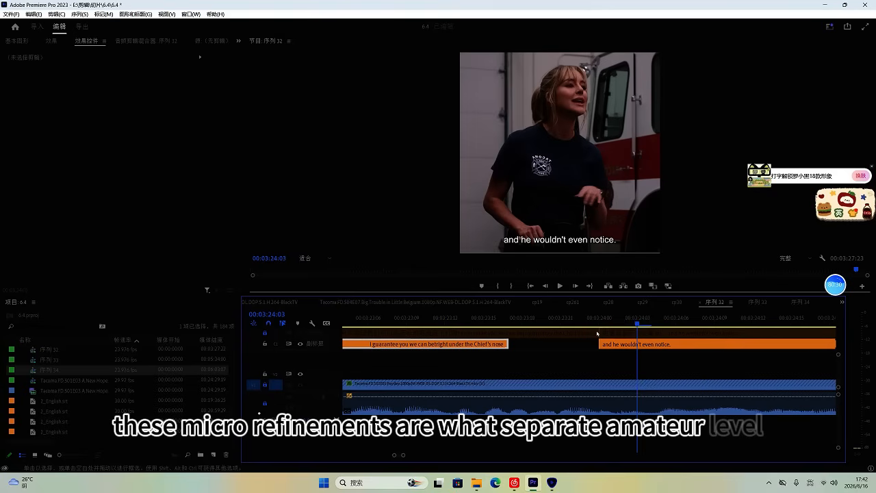
pyautogui.press('space')
pyautogui.press('space')
pyautogui.click(653, 319)
pyautogui.click(677, 349)
pyautogui.hotkey('ctrl', 'k')
pyautogui.click(624, 345)
pyautogui.press('Delete')
pyautogui.press('space')
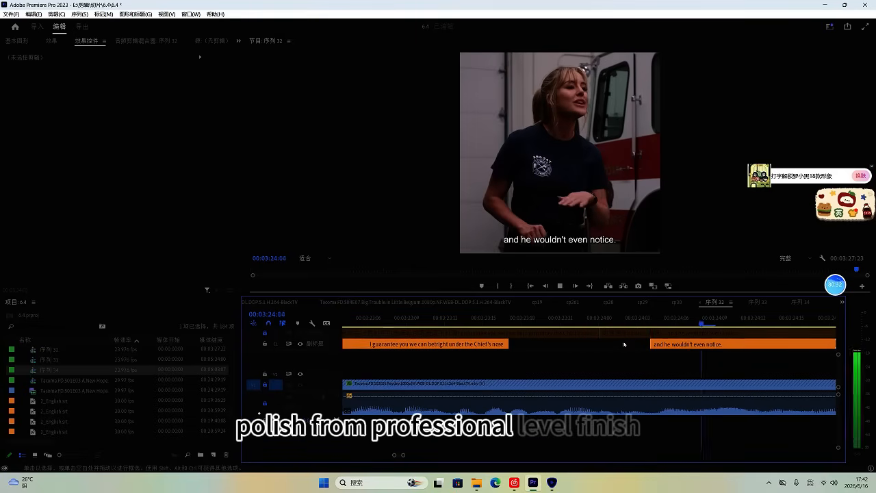
# Step: Extend the end of the "I guarantee you we can bet" caption to about 00:03:24:01, close to the following caption, and play it back
pyautogui.press('space')
pyautogui.moveTo(513, 342); pyautogui.dragTo(621, 346)
pyautogui.scroll(-2, 594, 358)
pyautogui.press('space')
pyautogui.press('space')
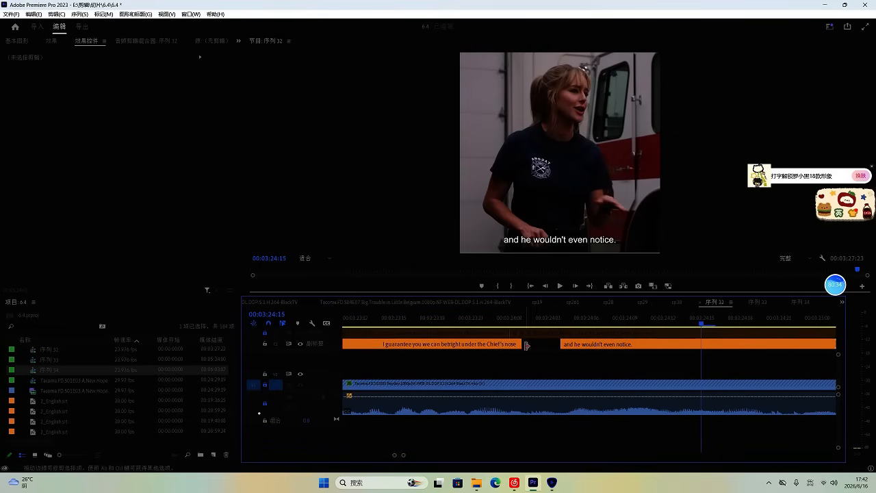
pyautogui.moveTo(526, 344); pyautogui.dragTo(534, 354)
pyautogui.scroll(-11, 546, 359)
pyautogui.press('space')
pyautogui.press('space')
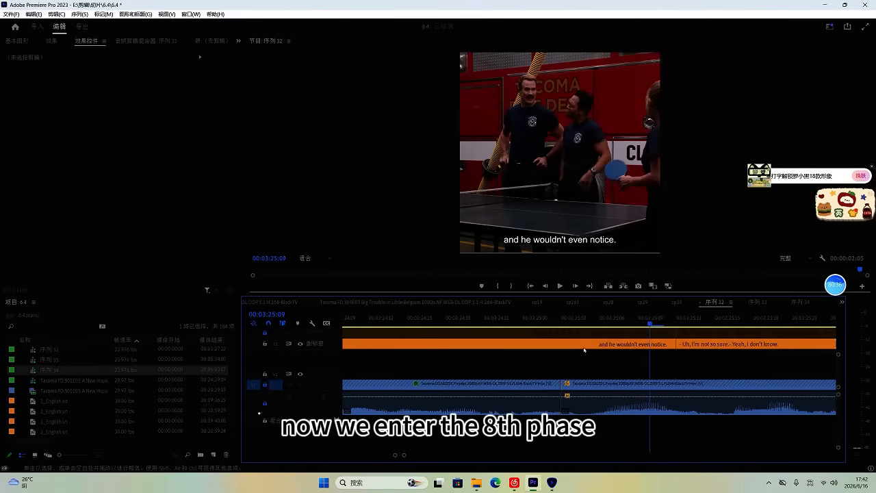
# Step: Split the "and he wouldn't even notice." caption where the spoken line ends and delete the trailing piece
pyautogui.click(574, 319)
pyautogui.hotkey('ctrl', 'k')
pyautogui.click(598, 345)
pyautogui.press('Delete')
# Step: Move the "Uh, I'm not so sure. - Yeah, I don't know." caption slightly earlier to match the dialogue, and play it back
pyautogui.scroll(-2, 633, 351)
pyautogui.press('space')
pyautogui.press('space')
pyautogui.moveTo(674, 346); pyautogui.dragTo(600, 345)
pyautogui.scroll(-1, 599, 345)
pyautogui.press('space')
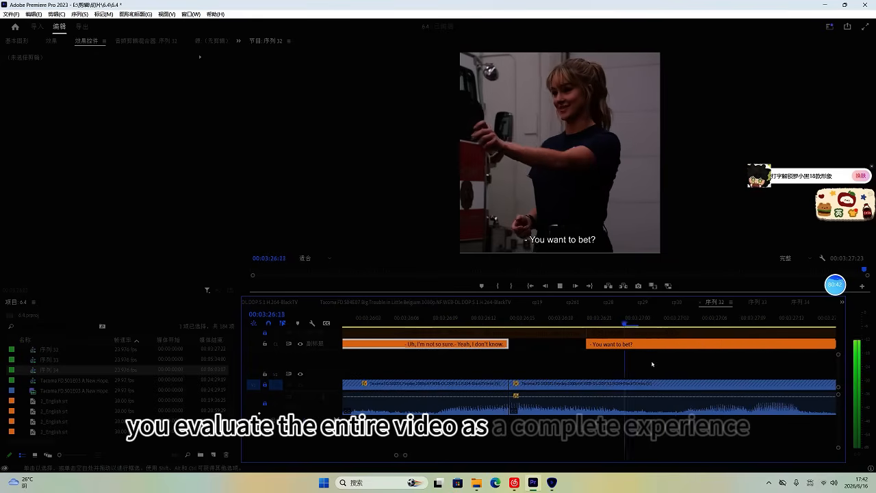
# Step: Extend the "Uh, I'm not so sure." caption to end at 00:03:26:23 and trim the "You want to bet?" caption to start at 00:03:27:03
pyautogui.moveTo(511, 338); pyautogui.dragTo(625, 344)
pyautogui.scroll(-4, 614, 352)
pyautogui.press('space')
pyautogui.press('space')
# Step: Cut the "You want to bet?" caption at 00:03:27:13, delete the remainder, and save the project
pyautogui.click(587, 317)
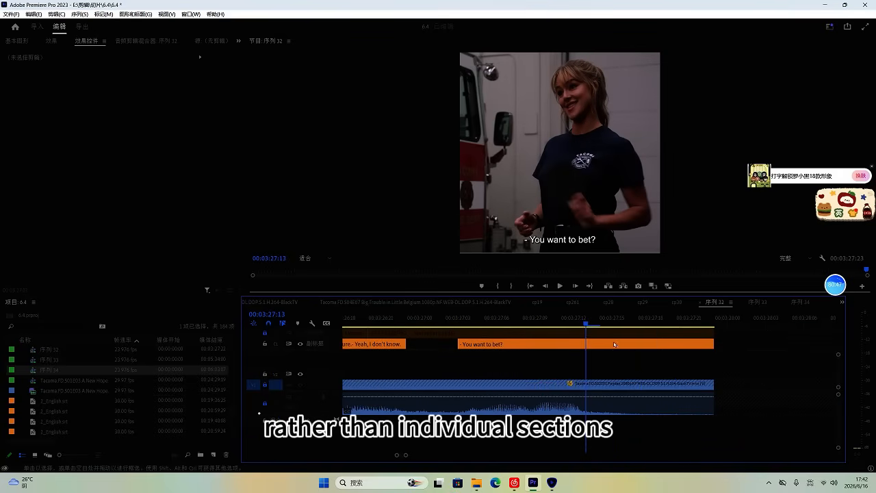
pyautogui.press('Delete')
pyautogui.click(509, 323)
pyautogui.click(528, 345)
pyautogui.hotkey('ctrl', 's')
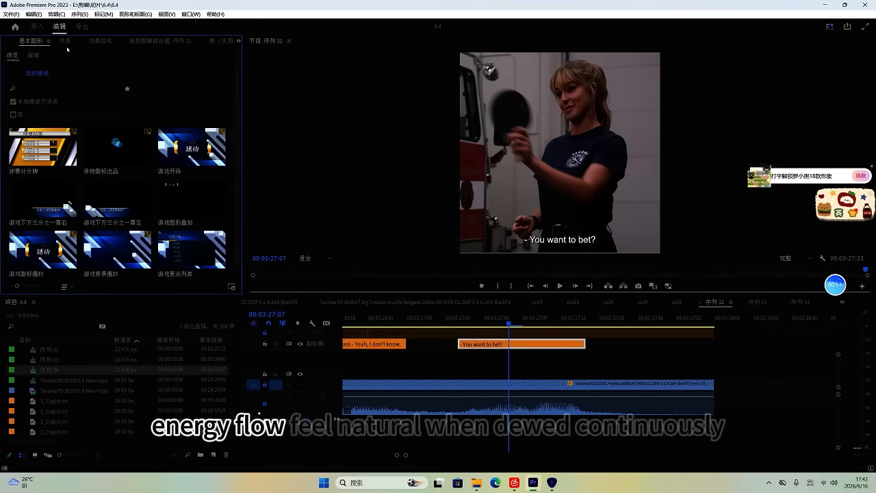
# Step: Export the captions of sequence 32 as an SRT file named 32 in the 6.4 folder, and save the project
pyautogui.click(6, 43)
pyautogui.click(7, 43)
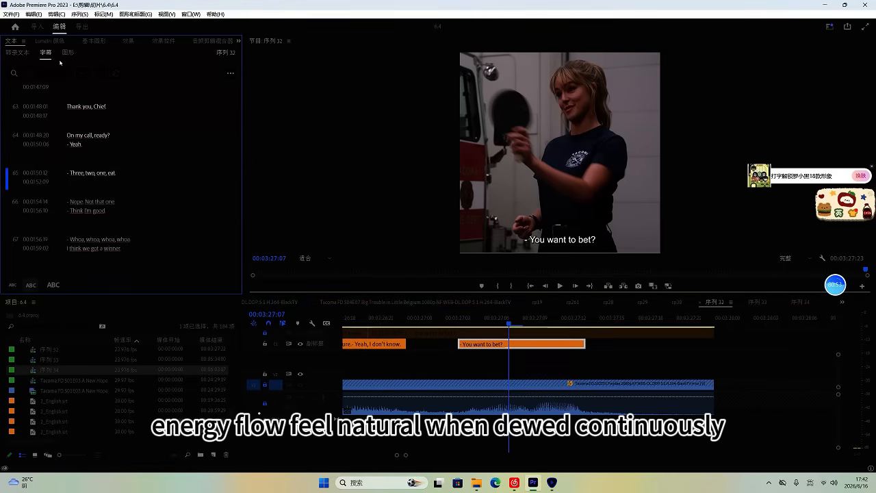
pyautogui.click(230, 74)
pyautogui.click(217, 106)
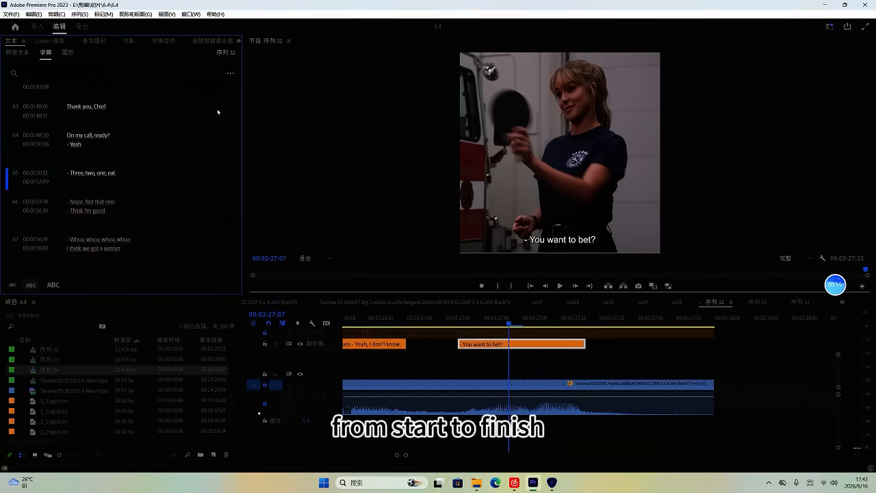
pyautogui.write('32')
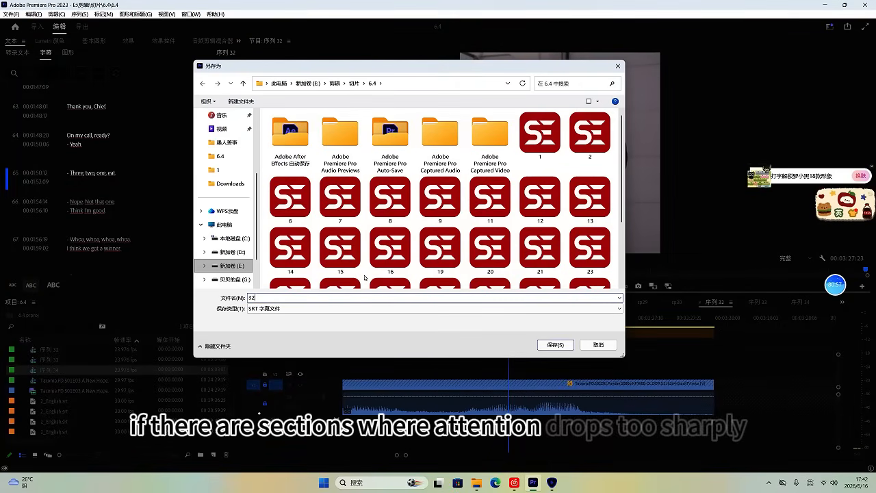
pyautogui.press('Return')
pyautogui.hotkey('ctrl', 's')
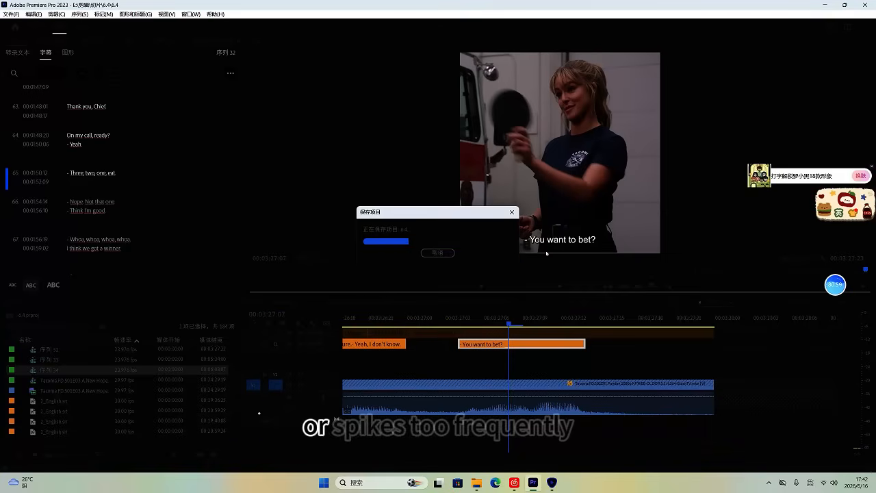
# Step: Switch to the 6.4 folder in File Explorer, open the exported 32 subtitle file in Subtitle Edit, and dismiss the update notice
pyautogui.click(834, 7)
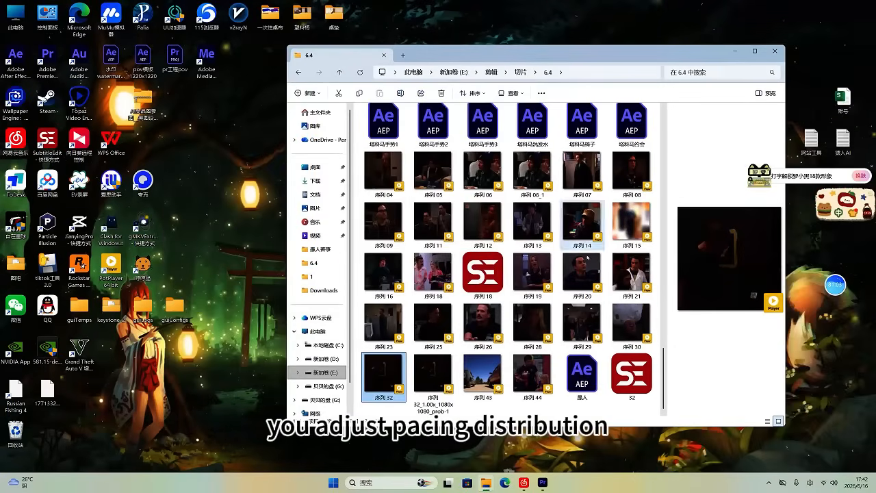
pyautogui.click(630, 382)
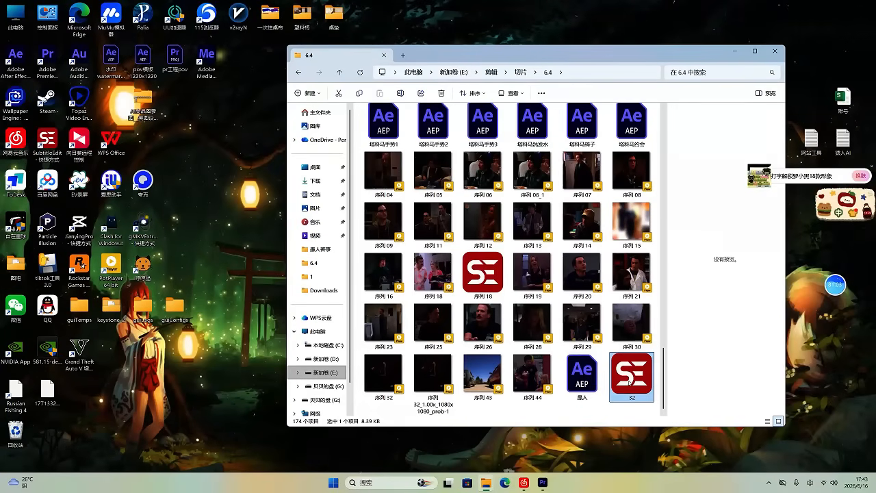
pyautogui.doubleClick(625, 381)
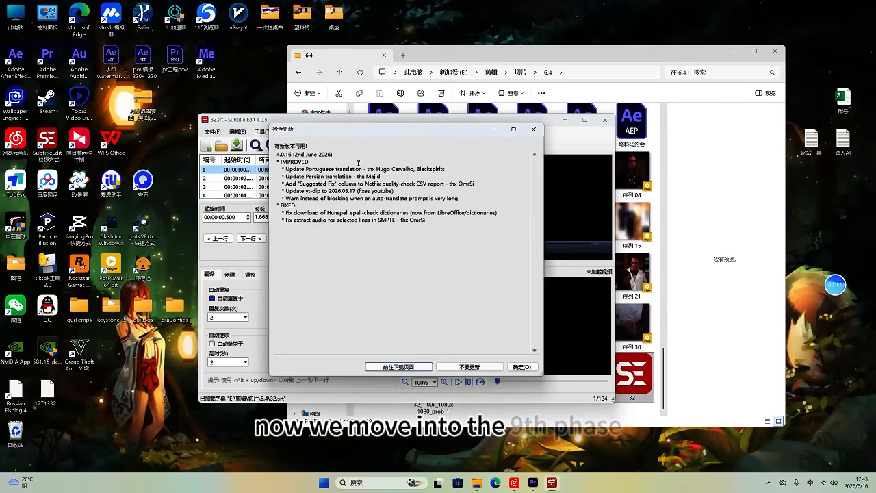
pyautogui.click(534, 129)
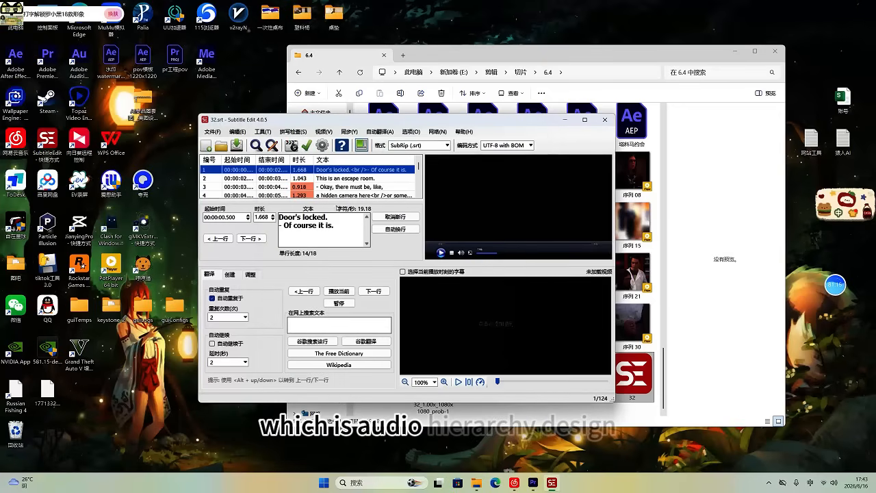
# Step: Apply the Default group of multiple-replace rules to strip punctuation from all subtitle lines, then save 32.srt and close Subtitle Edit
pyautogui.click(237, 131)
pyautogui.click(274, 203)
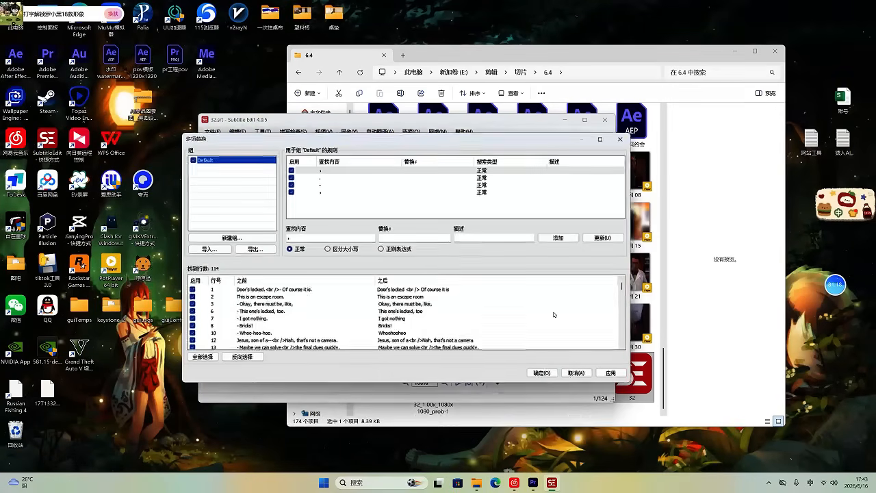
pyautogui.click(541, 374)
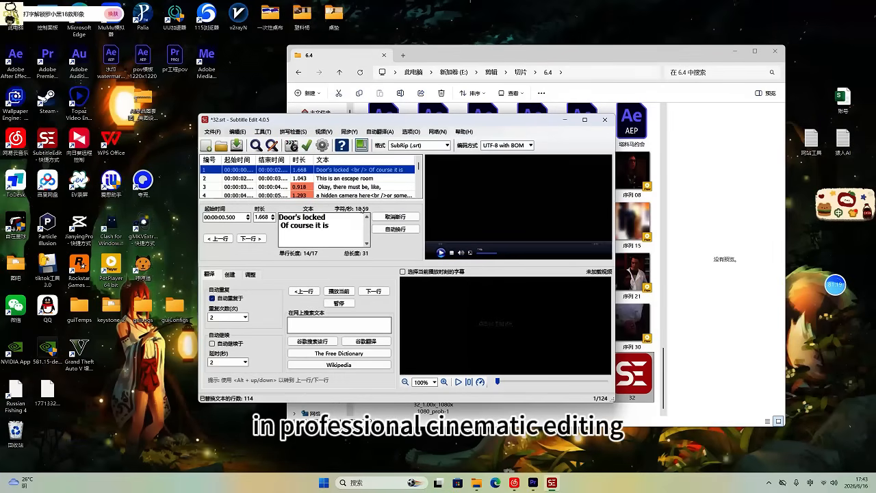
pyautogui.hotkey('ctrl', 's')
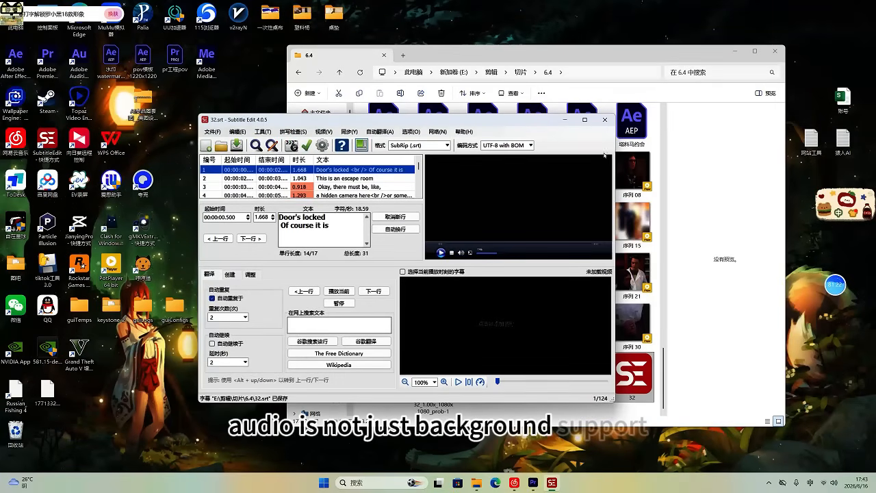
pyautogui.click(605, 119)
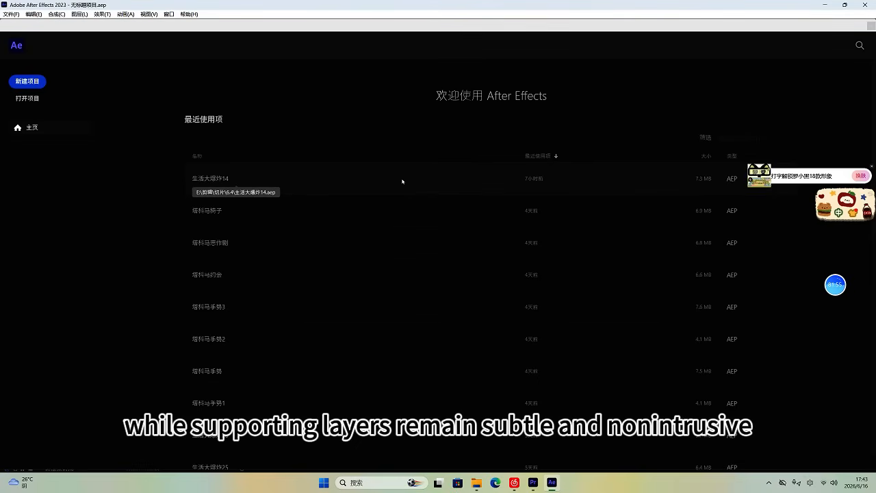
# Step: In After Effects, start a new project and create a composition from the footage 序列 32_1.00x_1080x1080_prob-1
pyautogui.click(27, 81)
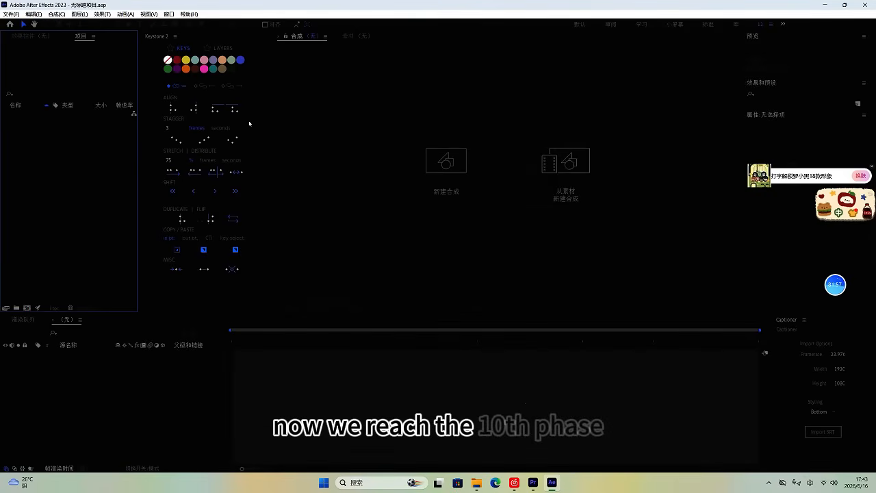
pyautogui.click(565, 161)
pyautogui.scroll(-10, 260, 180)
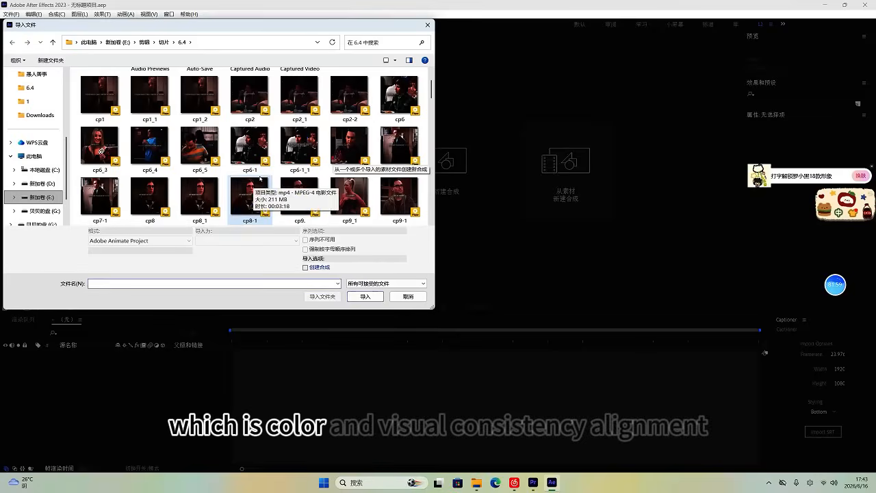
pyautogui.scroll(-10, 259, 180)
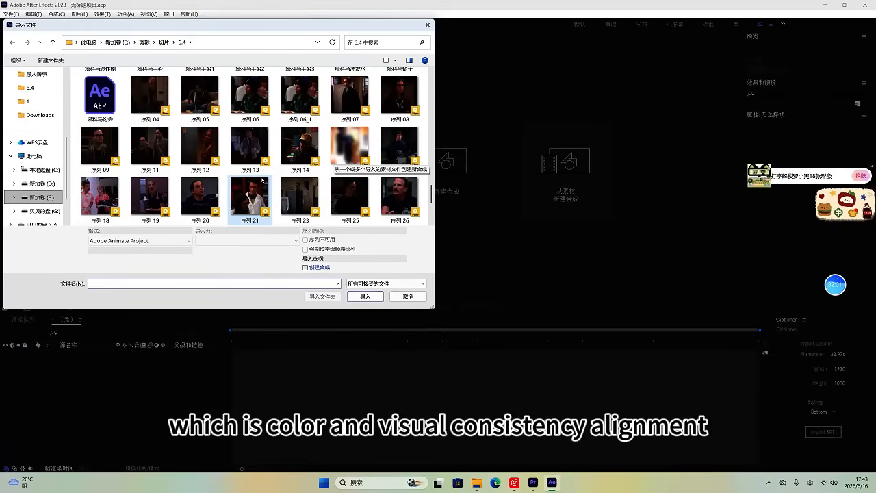
pyautogui.doubleClick(294, 135)
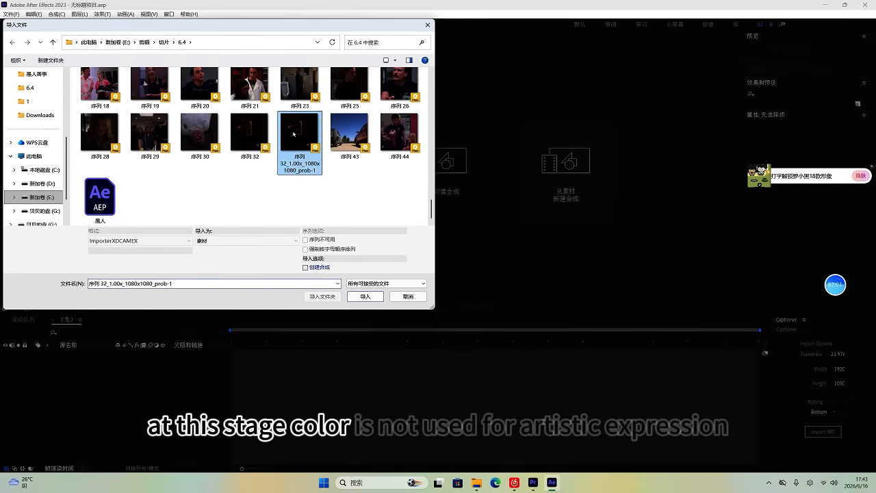
# Step: Set the Captioner import width to 1080 and styling to Middle, import the 32 SRT caption file, and dismiss the script alert
pyautogui.doubleClick(840, 368)
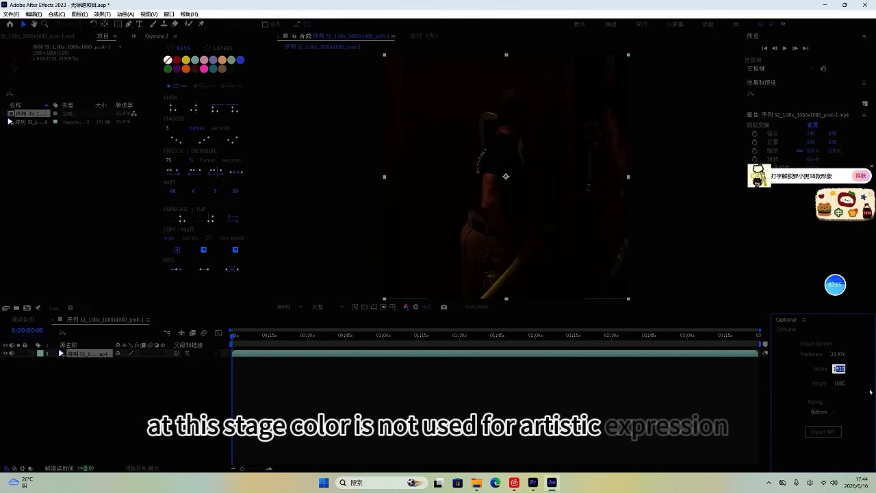
pyautogui.write('1080')
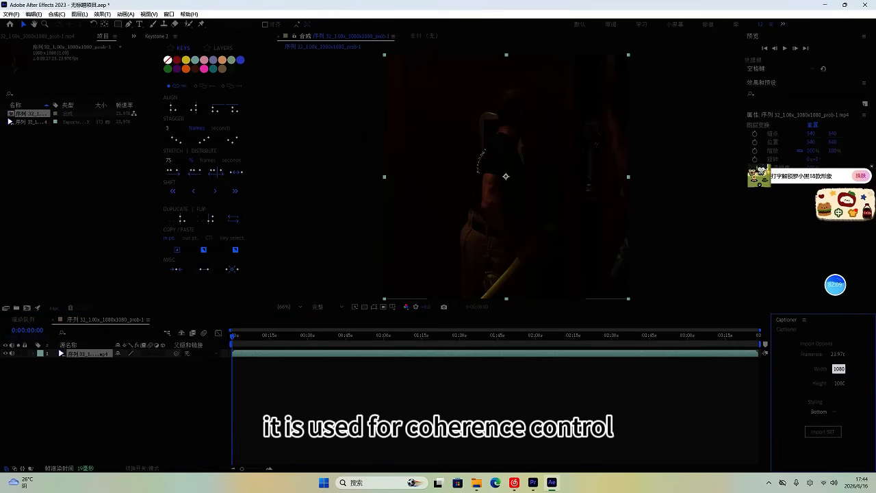
pyautogui.click(812, 430)
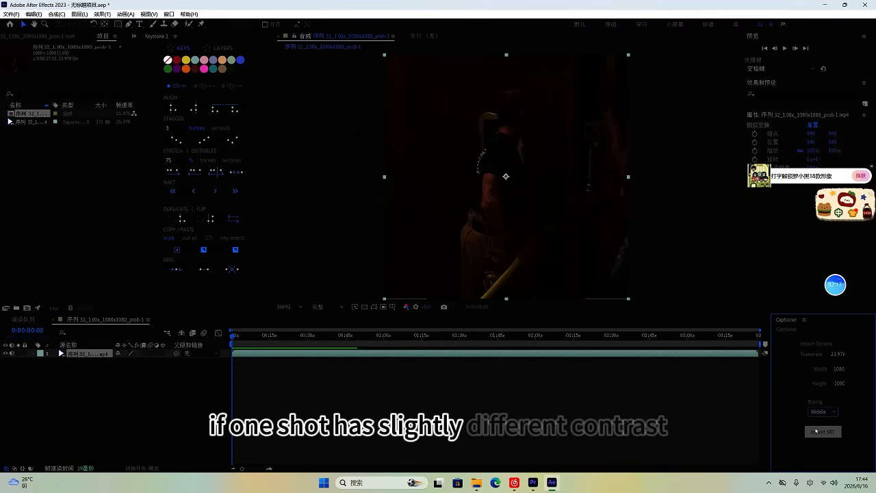
pyautogui.click(821, 432)
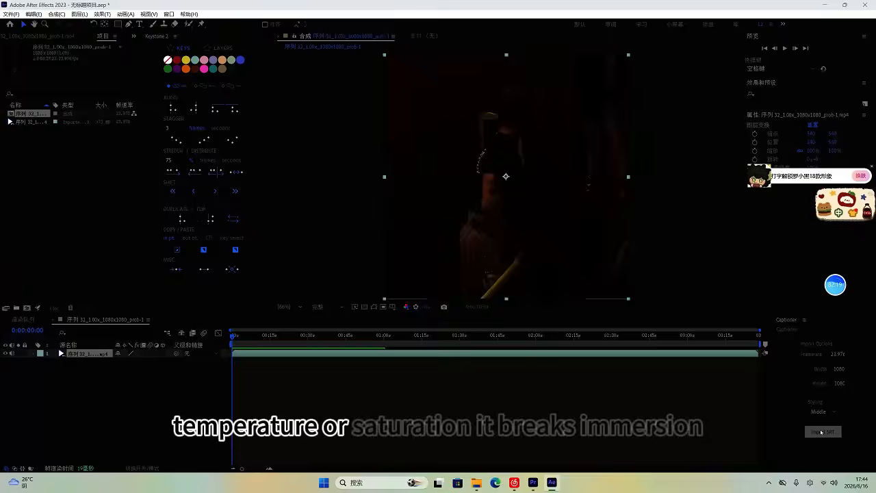
pyautogui.scroll(-2, 493, 199)
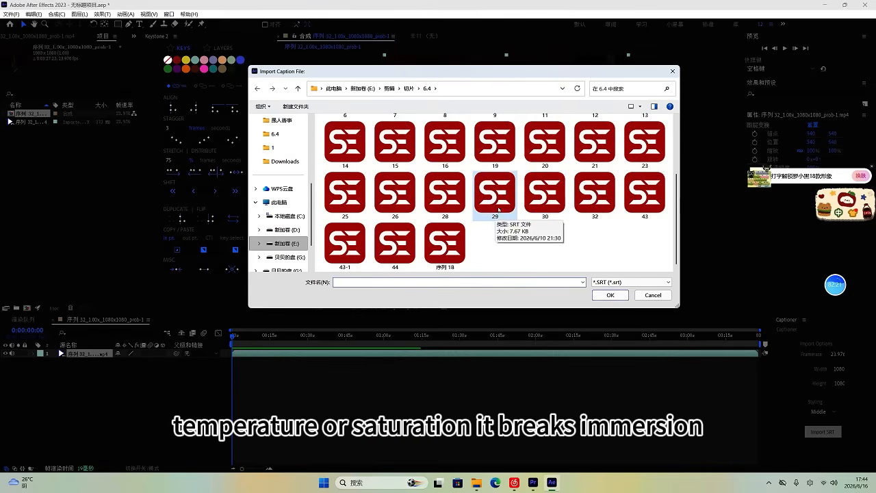
pyautogui.doubleClick(593, 190)
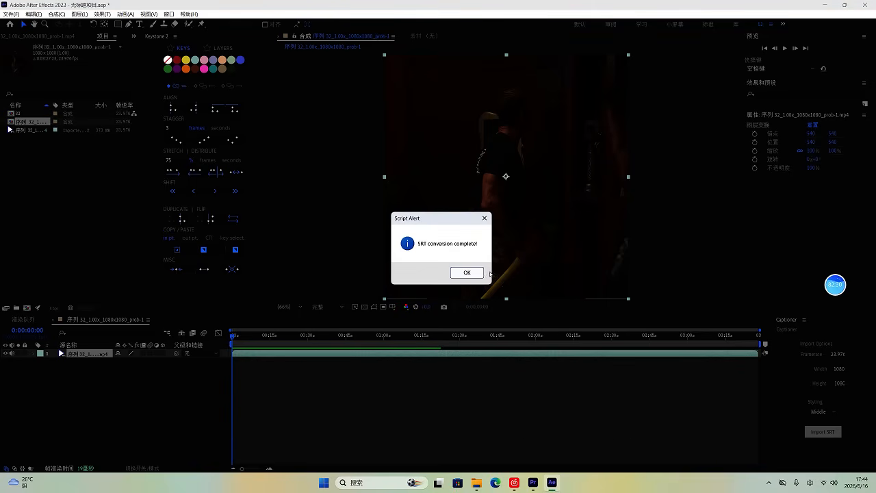
pyautogui.click(473, 273)
# Step: Copy all caption layers from composition 32, lock the video layer in the 序列 32_1.00x_1080x1080_prob-1 composition, and paste the captions there
pyautogui.doubleClick(36, 115)
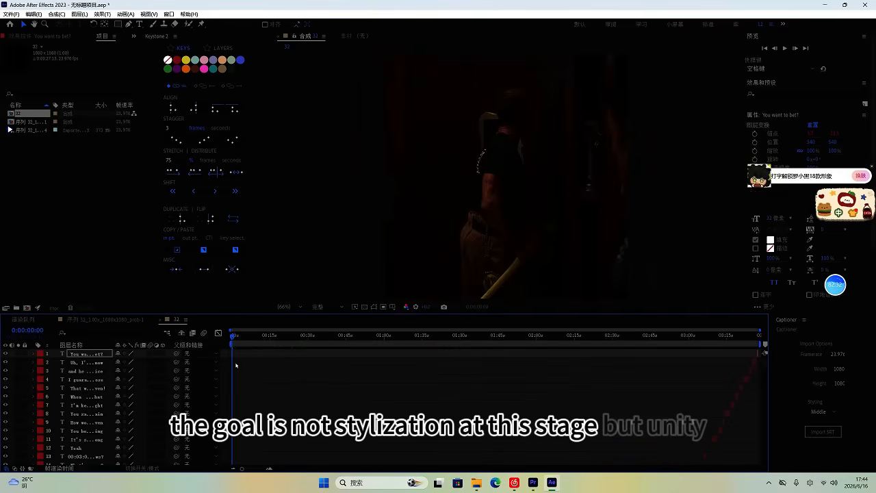
pyautogui.moveTo(289, 346); pyautogui.dragTo(429, 357)
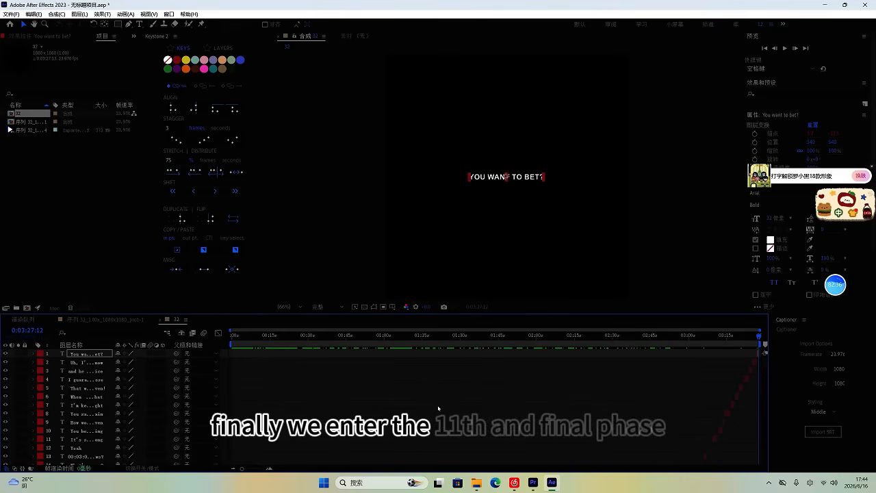
pyautogui.click(110, 320)
pyautogui.click(103, 366)
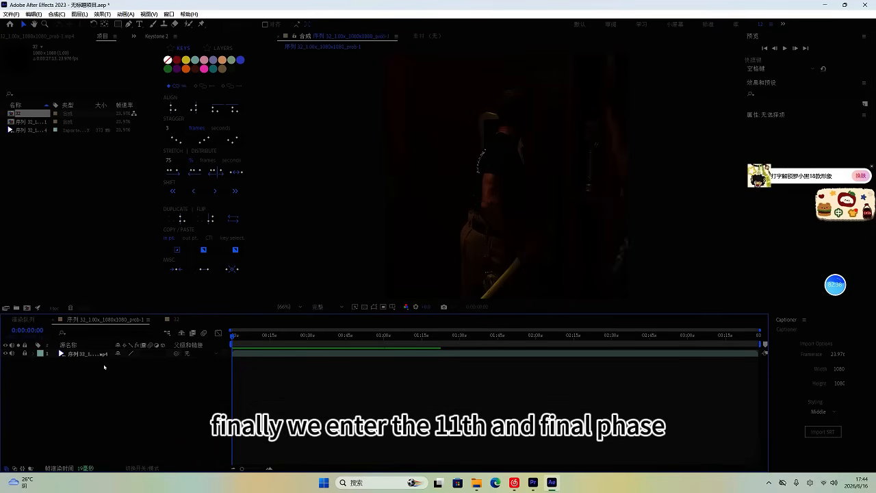
pyautogui.hotkey('ctrl', 'v')
# Step: Go to 0:00:00:12, give the "Door's locked Of course it is" caption the character-spacing and range-selector text animation, and reveal its keyframes
pyautogui.scroll(-20, 440, 416)
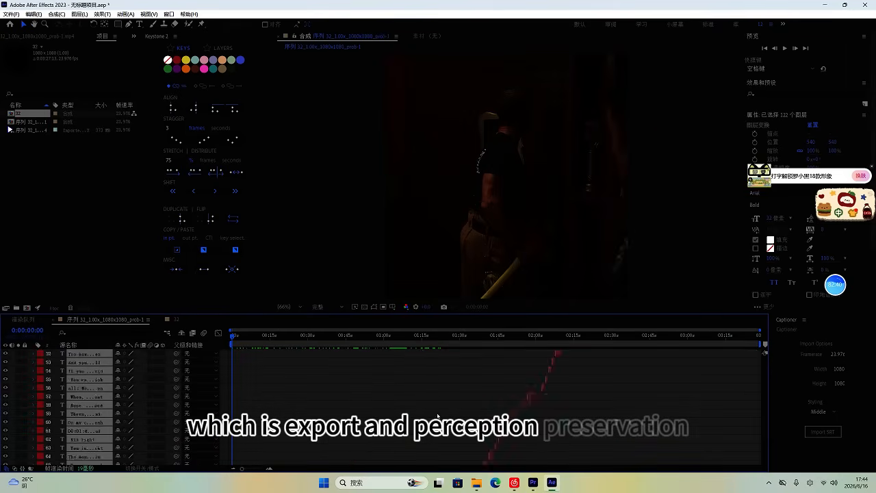
pyautogui.scroll(4, 438, 423)
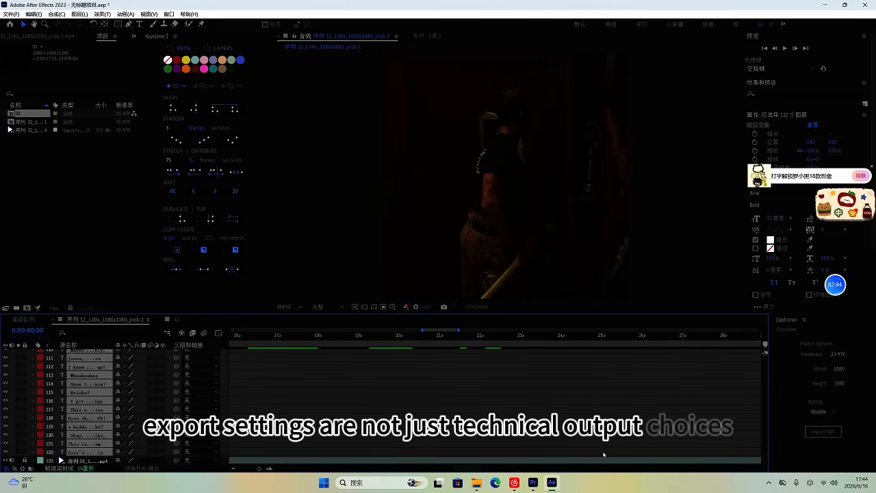
pyautogui.hscroll(-10, 183, 450)
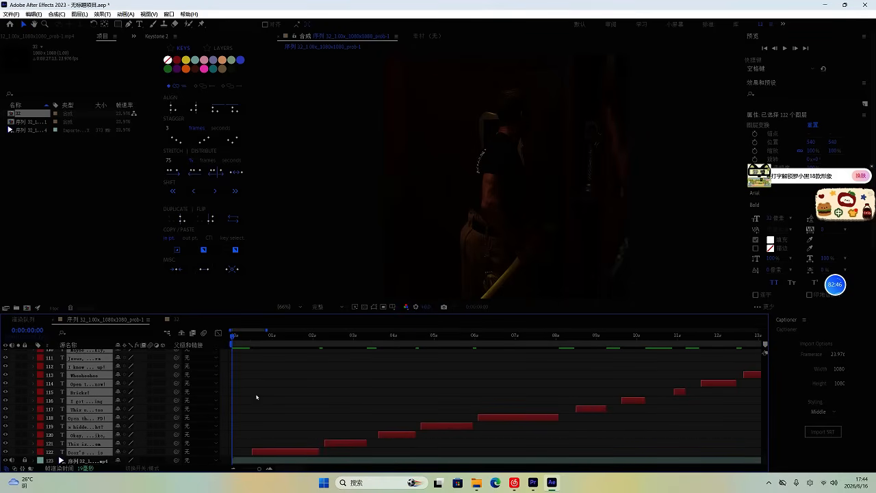
pyautogui.moveTo(247, 331); pyautogui.dragTo(250, 333)
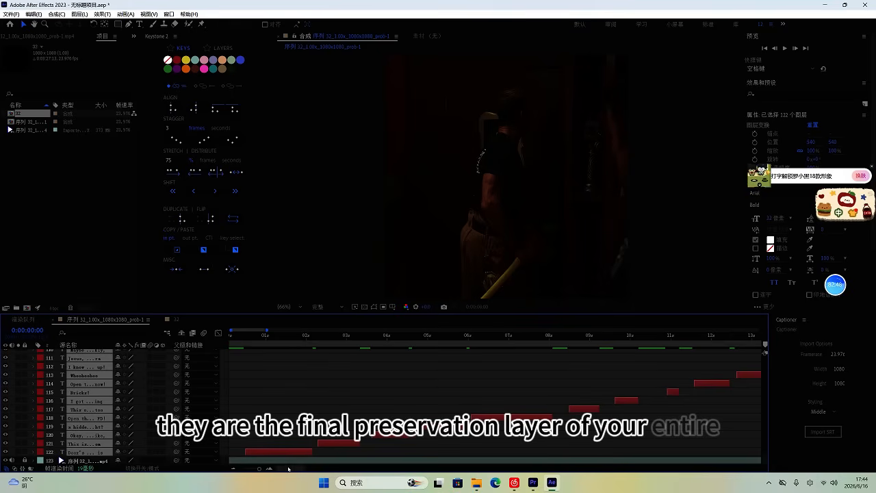
pyautogui.moveTo(299, 470); pyautogui.dragTo(290, 469)
pyautogui.click(275, 396)
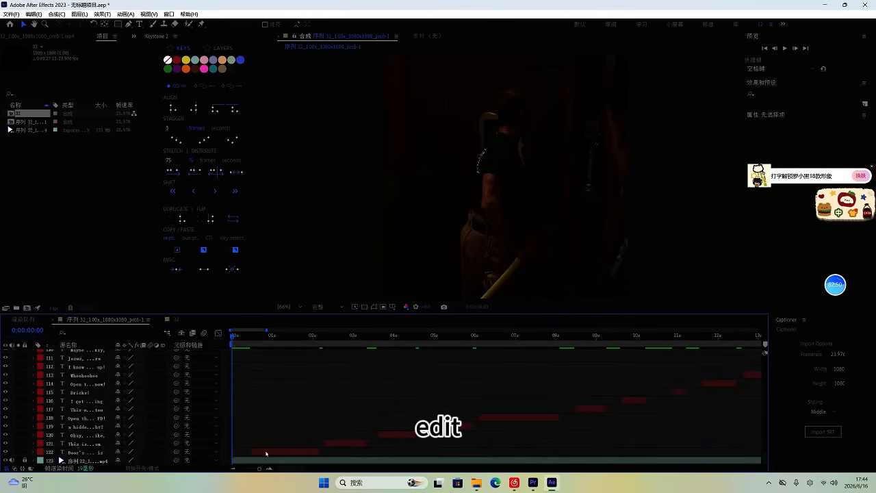
pyautogui.moveTo(235, 339); pyautogui.dragTo(254, 345)
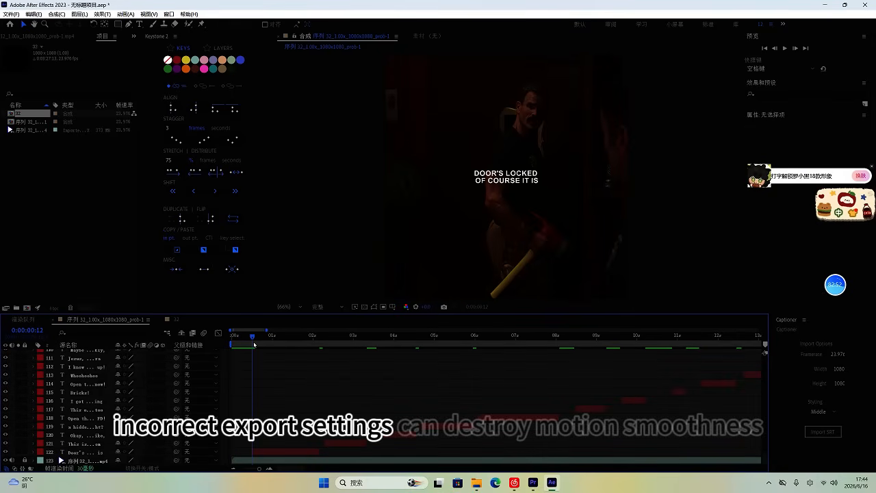
pyautogui.click(285, 453)
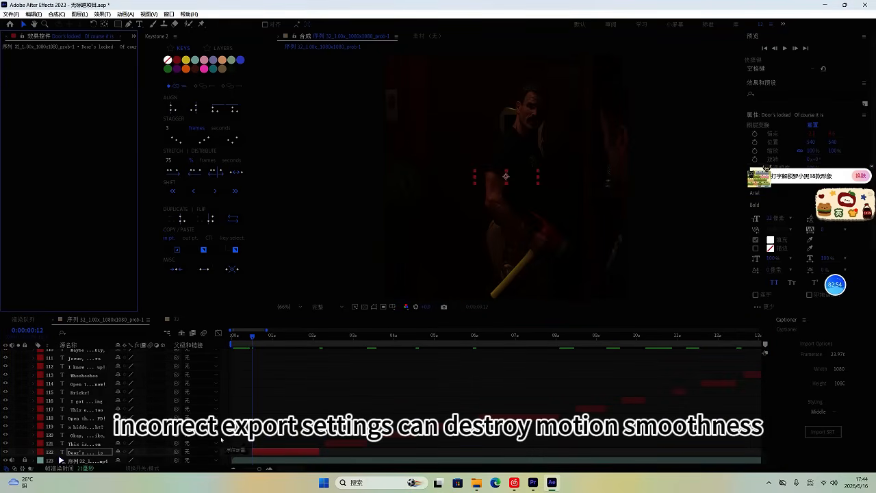
pyautogui.press('u')
# Step: Select all animation keyframes of the "Door's locked" caption and shift them so the Start keyframe lines up with the layer's end
pyautogui.scroll(-3, 332, 442)
pyautogui.scroll(2, 336, 436)
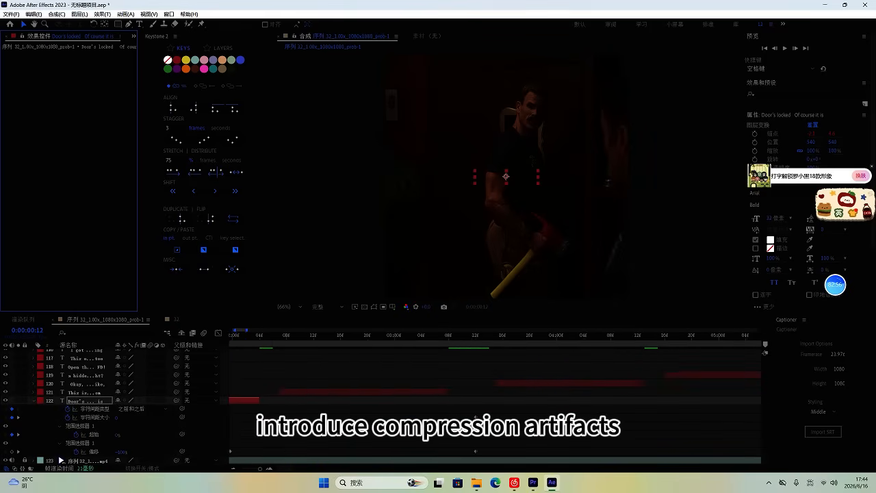
pyautogui.scroll(-1, 336, 436)
pyautogui.moveTo(263, 408); pyautogui.dragTo(438, 457)
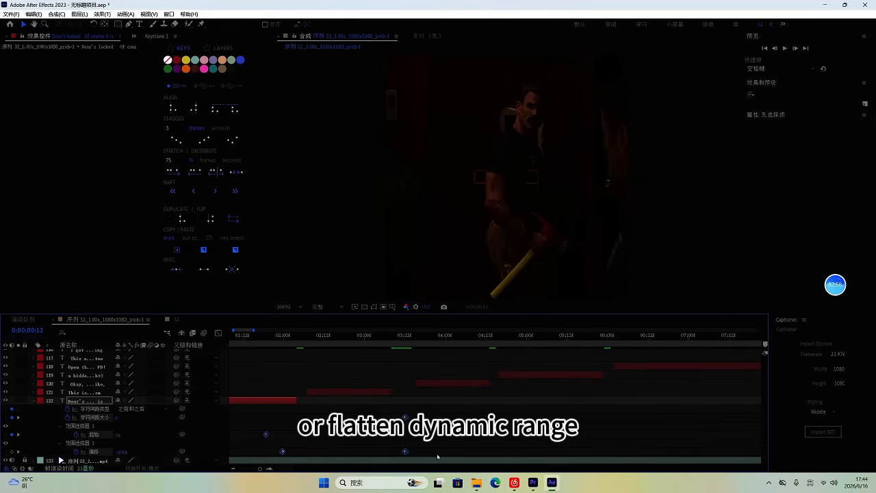
pyautogui.moveTo(266, 435); pyautogui.dragTo(297, 435)
pyautogui.click(297, 423)
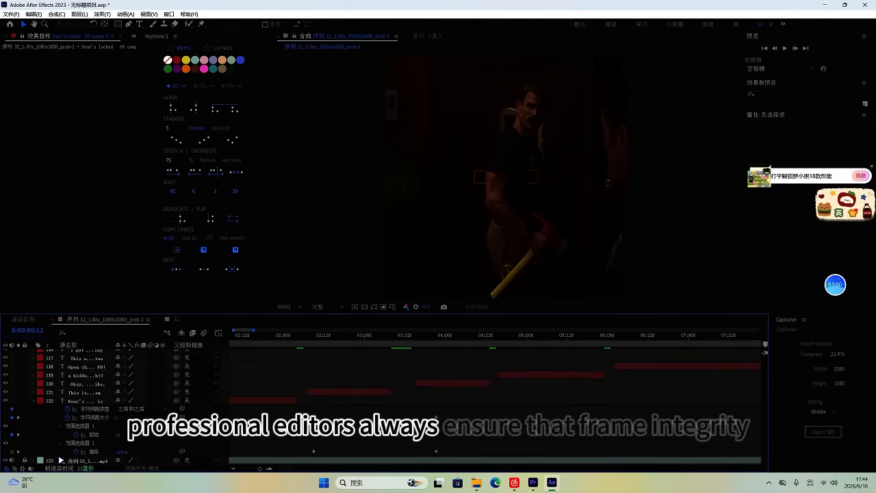
# Step: Extend the ends of all caption layers together until the "Door's locked" caption ends at its last animation keyframe
pyautogui.hotkey('ctrl', 'a')
pyautogui.moveTo(296, 400); pyautogui.dragTo(437, 417)
pyautogui.click(118, 423)
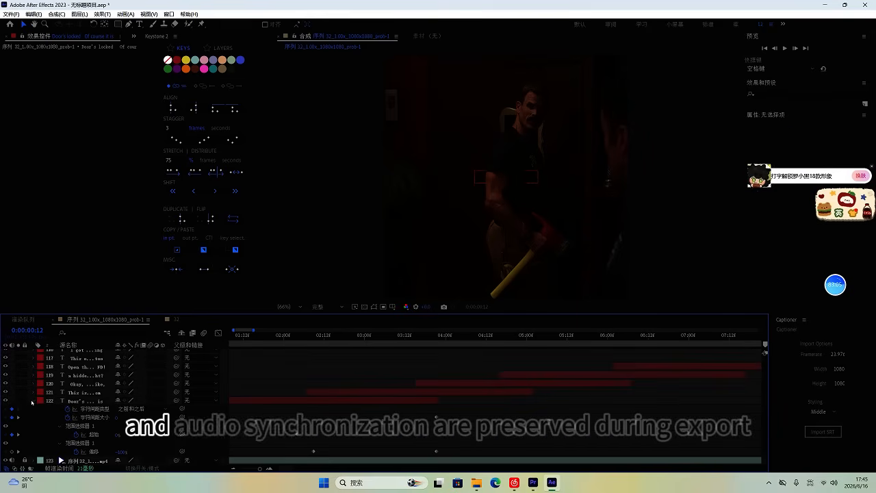
# Step: Collapse the text animators of the "Door's locked" caption and copy 动画制作工具 1, 动画 1 and 动画 2
pyautogui.click(35, 401)
pyautogui.click(34, 453)
pyautogui.scroll(-4, 69, 411)
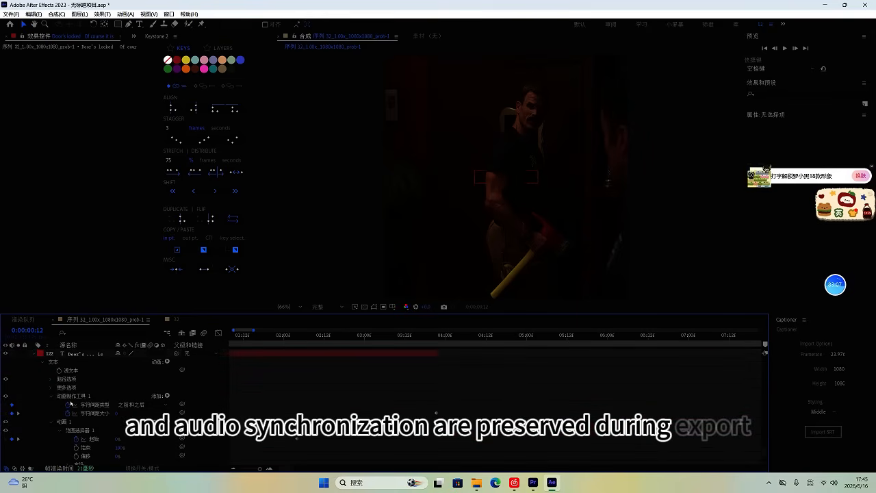
pyautogui.click(51, 396)
pyautogui.click(50, 405)
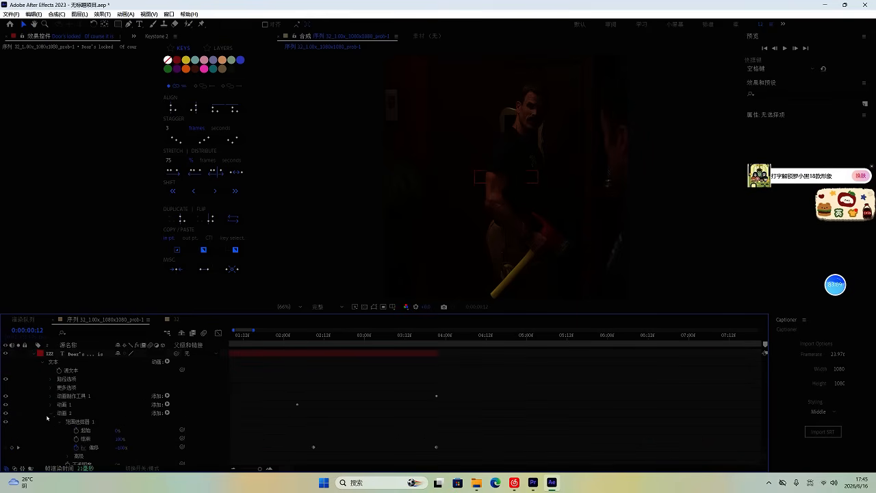
pyautogui.click(51, 414)
pyautogui.click(64, 443)
pyautogui.keyDown('ctrl'); pyautogui.click(64, 435); pyautogui.keyUp('ctrl')
pyautogui.keyDown('ctrl'); pyautogui.click(65, 427); pyautogui.keyUp('ctrl')
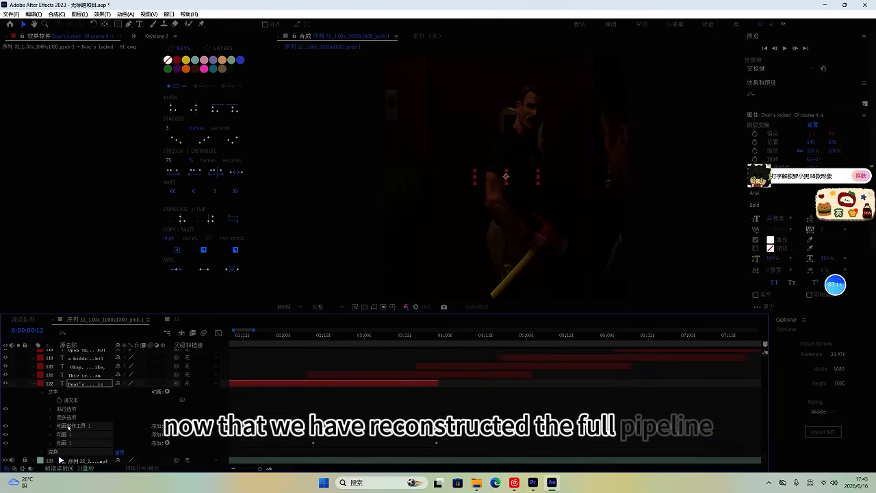
# Step: Paste the copied text animators onto every caption layer except the "Door's locked" one
pyautogui.click(315, 402)
pyautogui.hotkey('ctrl', 'a')
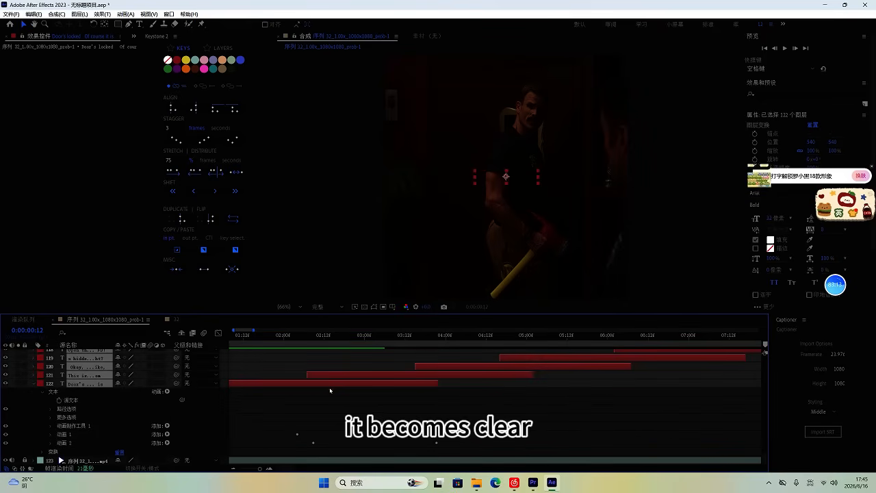
pyautogui.keyDown('ctrl'); pyautogui.click(332, 384); pyautogui.keyUp('ctrl')
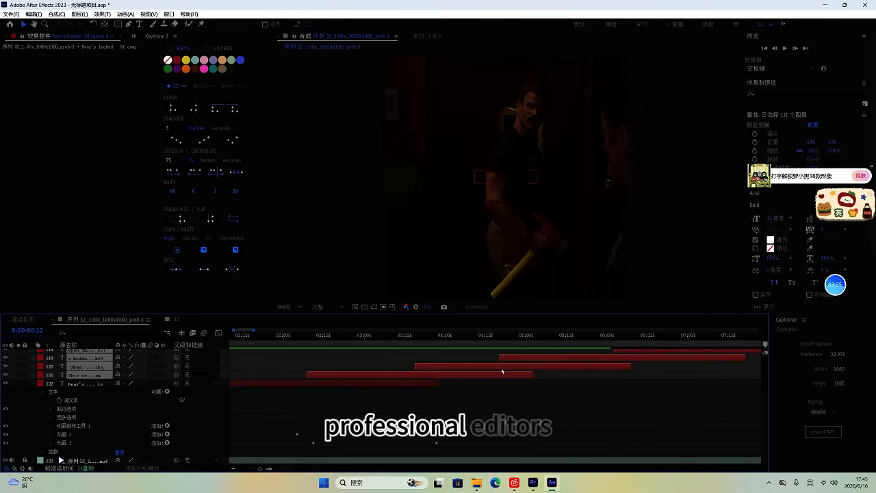
pyautogui.hotkey('ctrl', 'v')
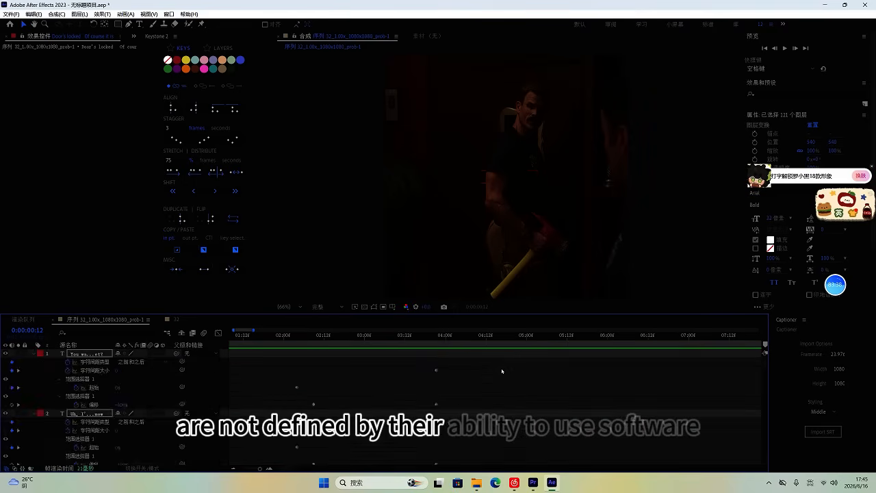
# Step: Select the revealed animation keyframes of all the other captions and align them to their layers' ends with Keystone
pyautogui.press('u')
pyautogui.moveTo(765, 365); pyautogui.dragTo(778, 464)
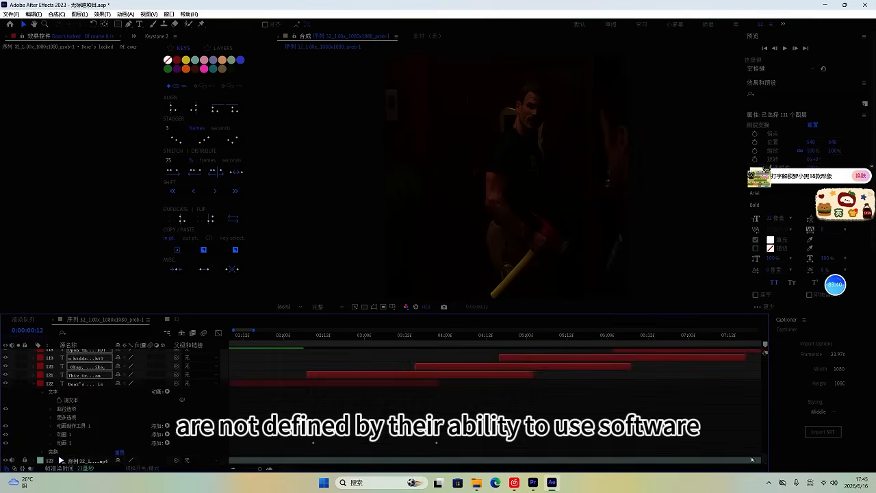
pyautogui.press('u')
pyautogui.moveTo(765, 367); pyautogui.dragTo(766, 466)
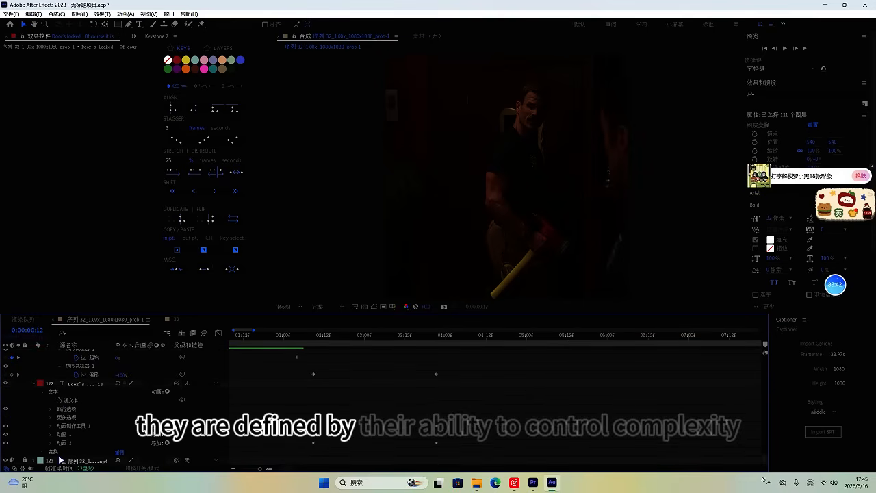
pyautogui.moveTo(449, 382); pyautogui.dragTo(294, 340)
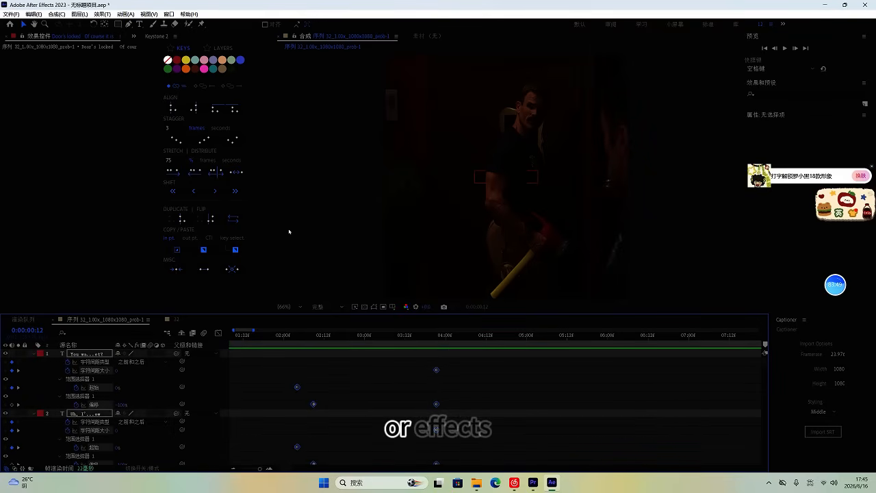
pyautogui.click(236, 110)
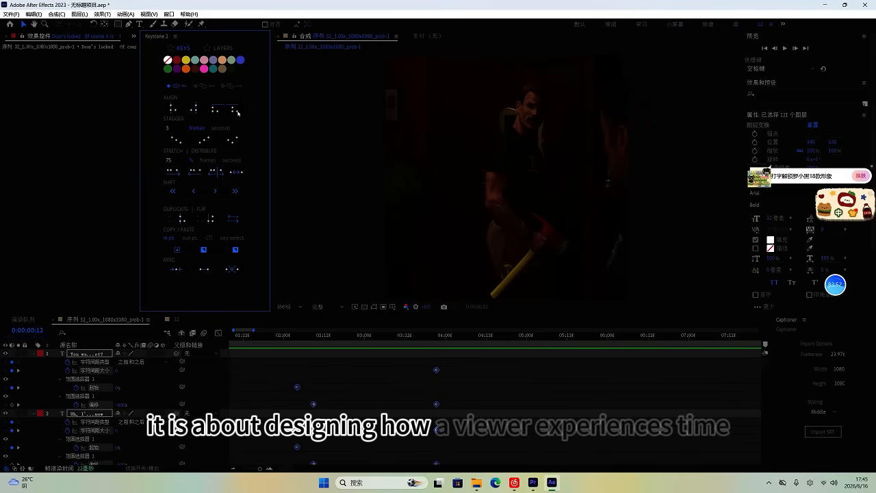
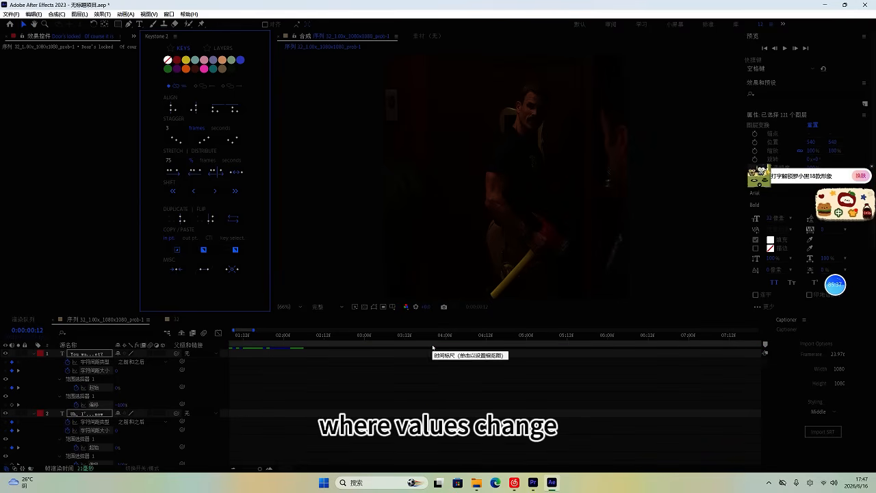
# Step: Save the project in the 6.4 folder as 塔科马密室, reusing the start of an existing file's name
pyautogui.hotkey('ctrl', 's')
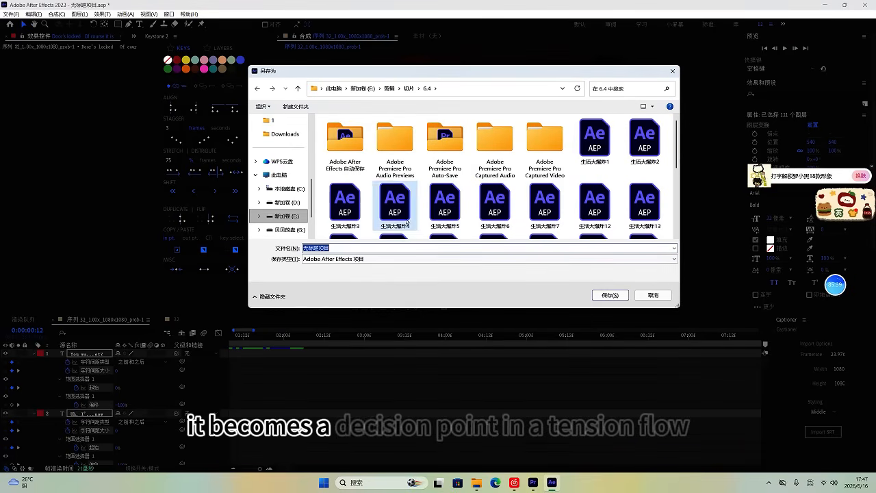
pyautogui.scroll(-3, 493, 191)
pyautogui.click(545, 205)
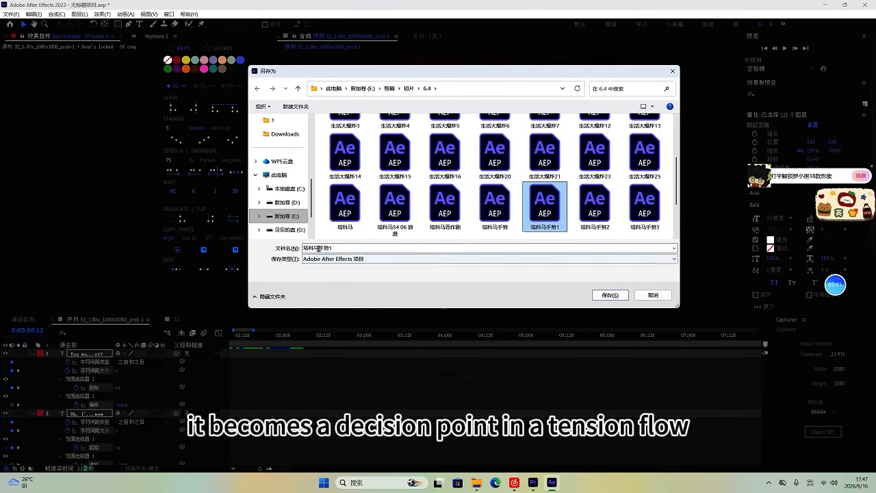
pyautogui.doubleClick(355, 247)
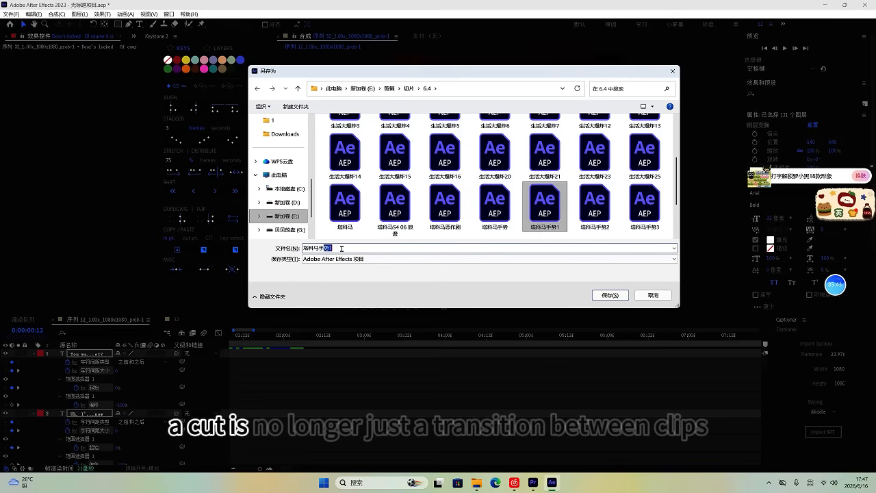
pyautogui.press('BackSpace')
pyautogui.press('BackSpace')
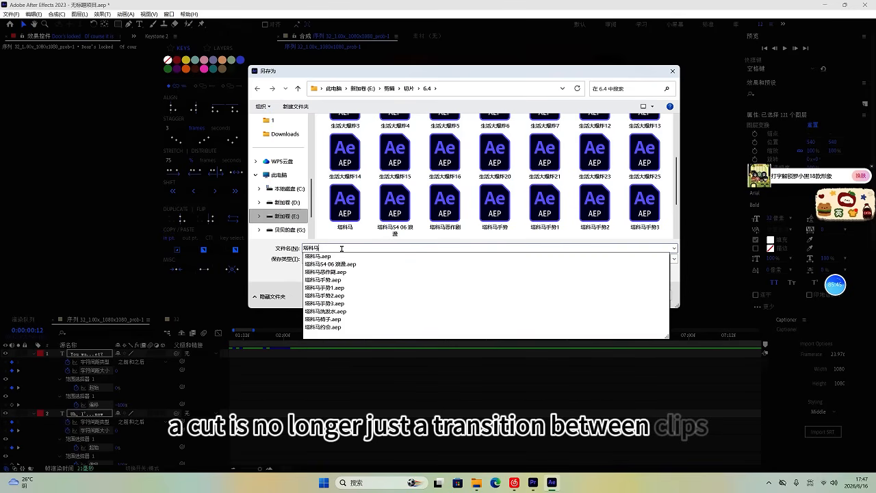
pyautogui.write('mis')
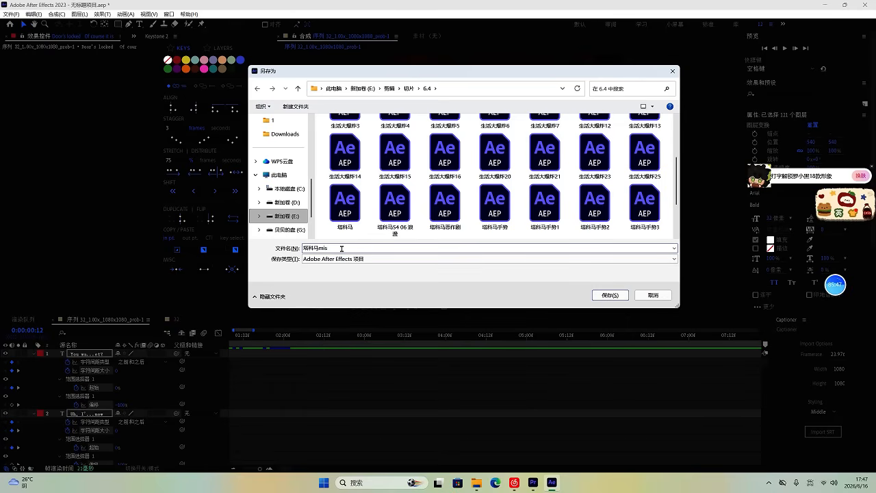
pyautogui.press('BackSpace')
pyautogui.press('BackSpace')
pyautogui.press('BackSpace')
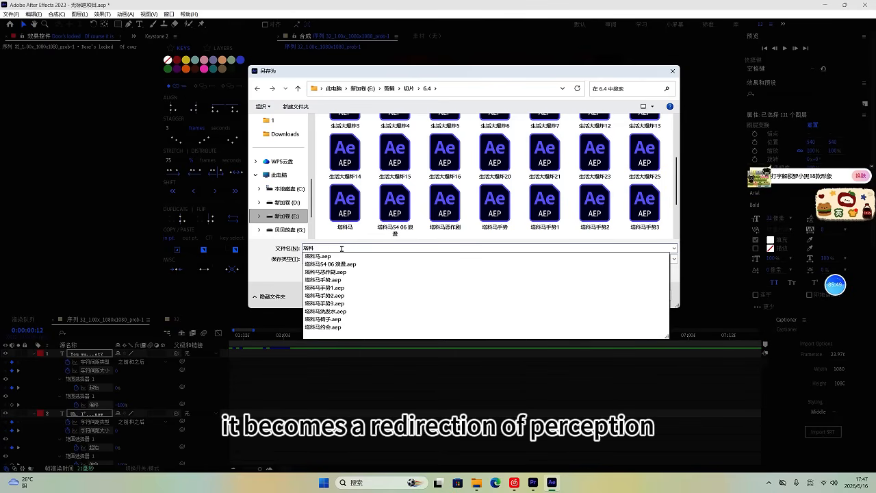
pyautogui.write('ma')
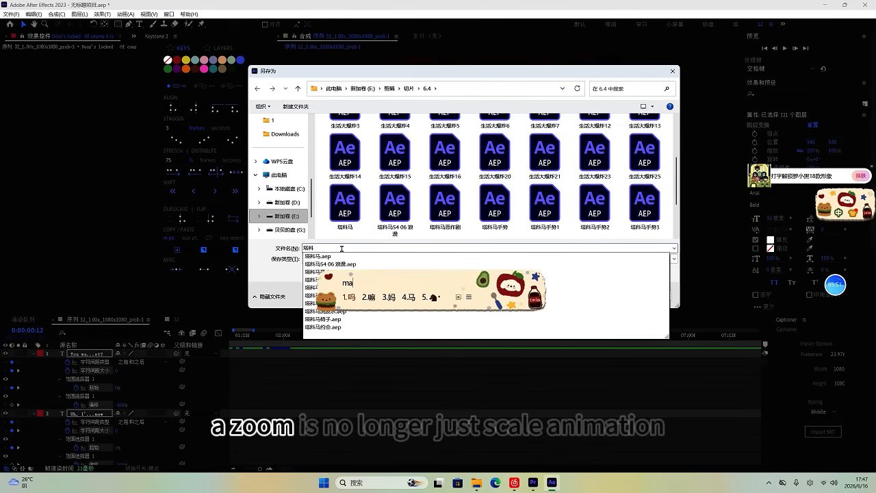
pyautogui.write('4mi')
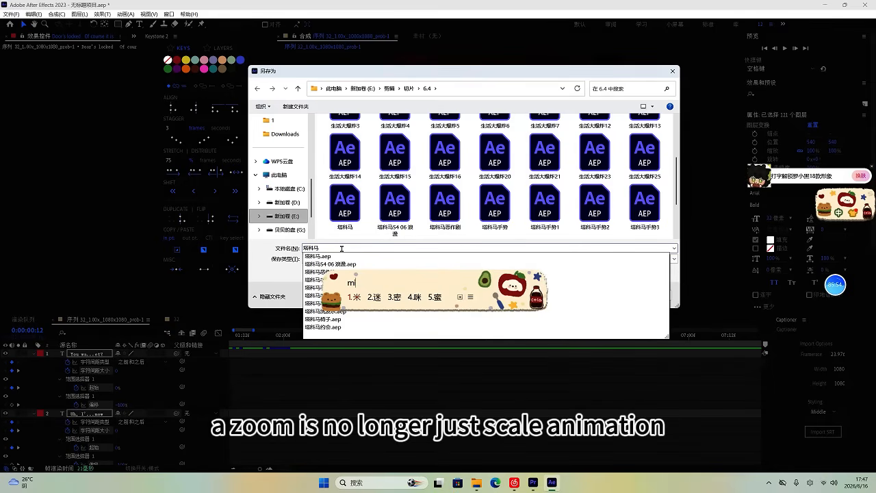
pyautogui.write('s')
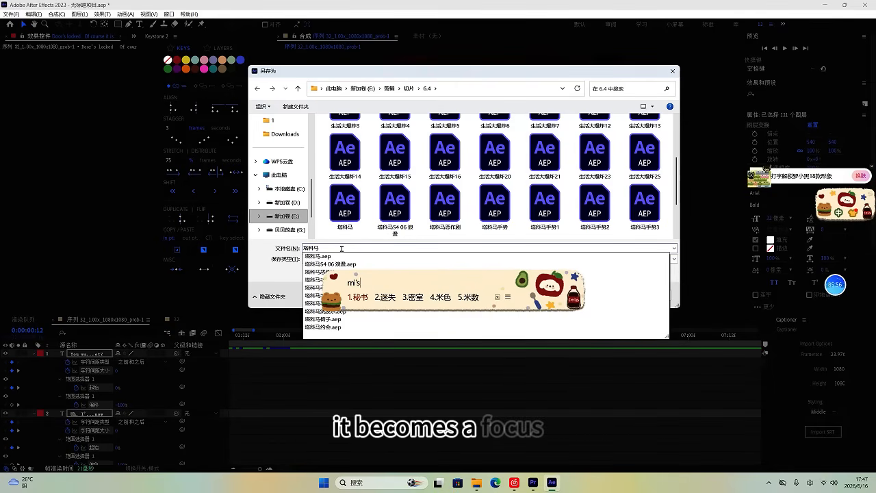
pyautogui.write('3')
pyautogui.press('Return')
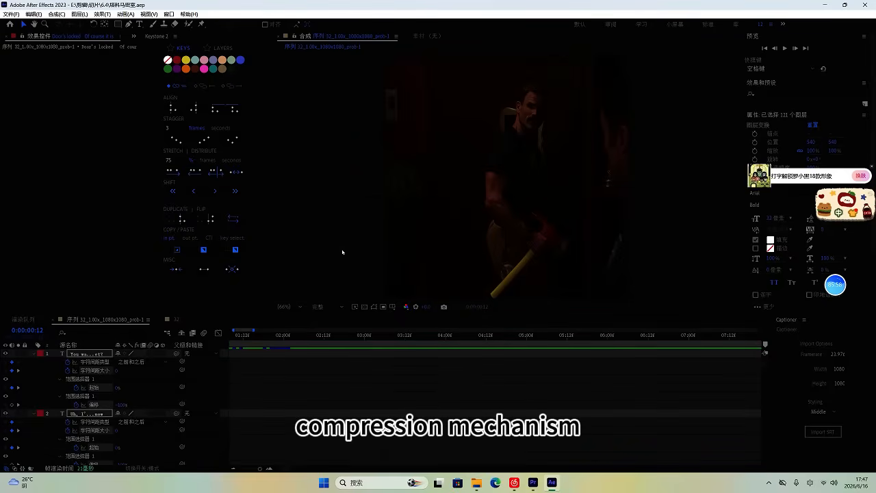
# Step: Select the starting animation keyframes of all the other captions, align them to their layers' starts with Keystone, and save the project
pyautogui.moveTo(764, 365); pyautogui.dragTo(765, 468)
pyautogui.moveTo(312, 472); pyautogui.dragTo(261, 471)
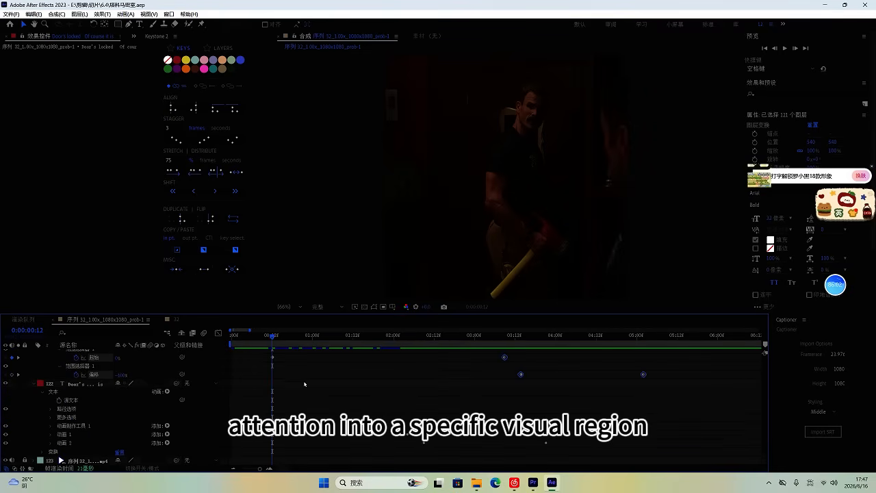
pyautogui.moveTo(299, 383); pyautogui.dragTo(305, 192)
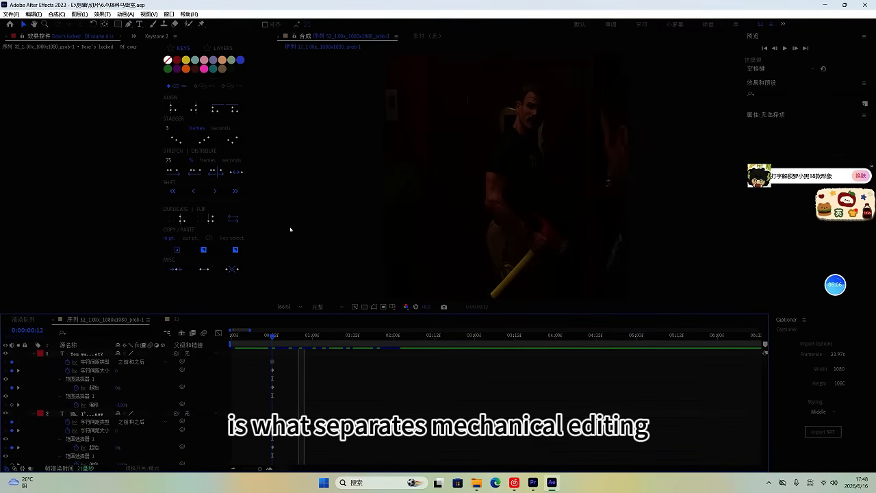
pyautogui.hotkey('ctrl', 'a')
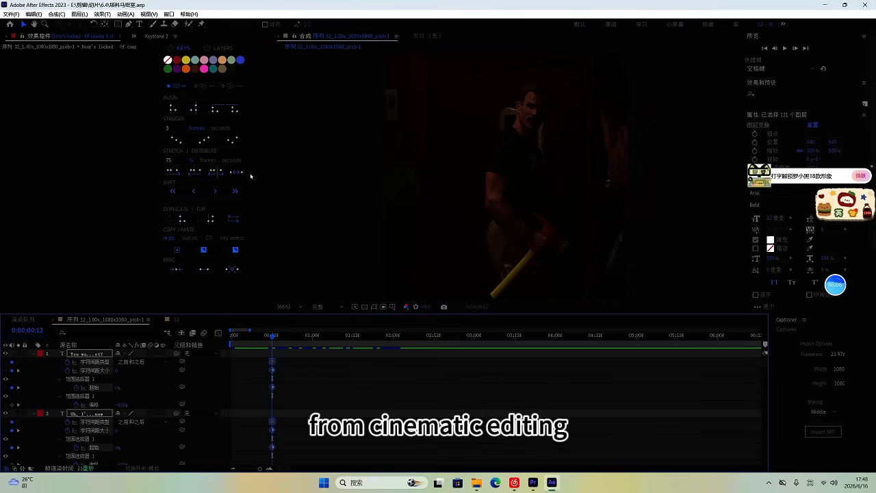
pyautogui.click(214, 109)
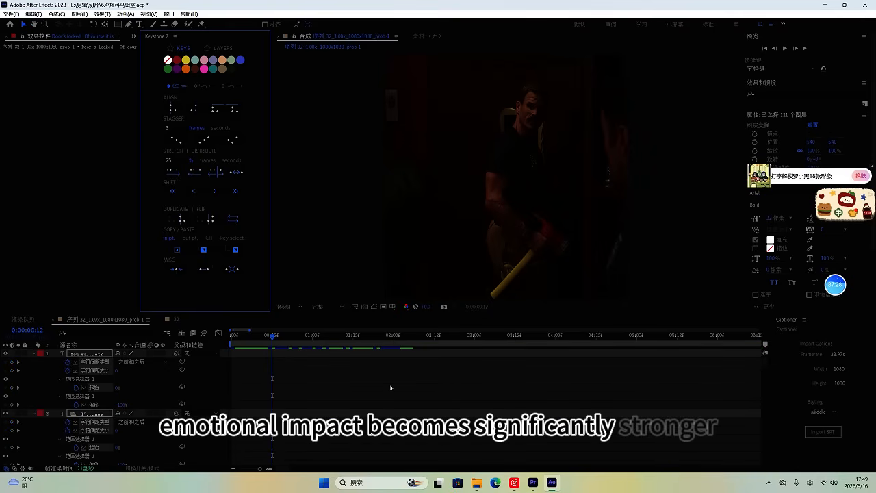
pyautogui.hotkey('ctrl', 's')
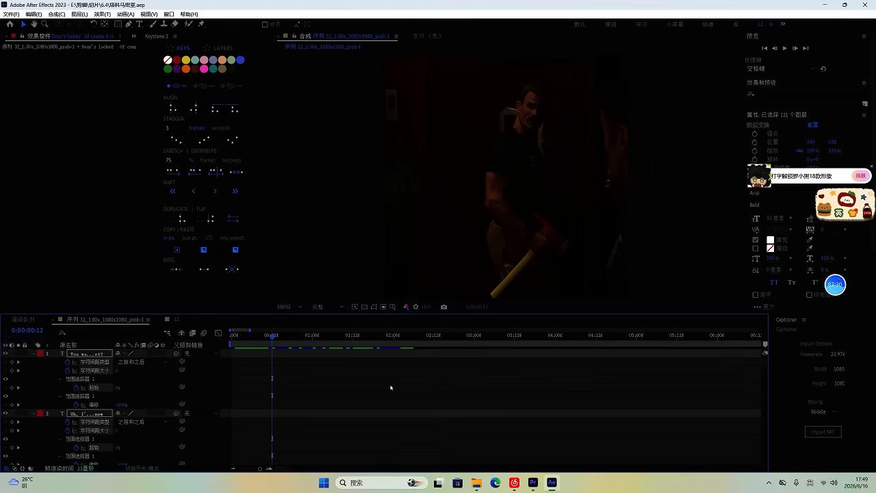
# Step: Collapse all caption layers, shift them together about 2 frames earlier, and save the project
pyautogui.hotkey('ctrl', 'a')
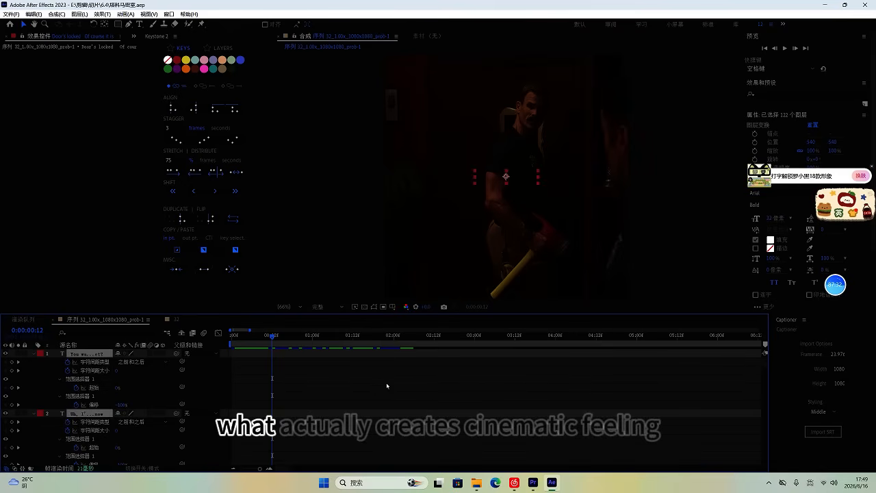
pyautogui.press('u')
pyautogui.scroll(-10, 379, 349)
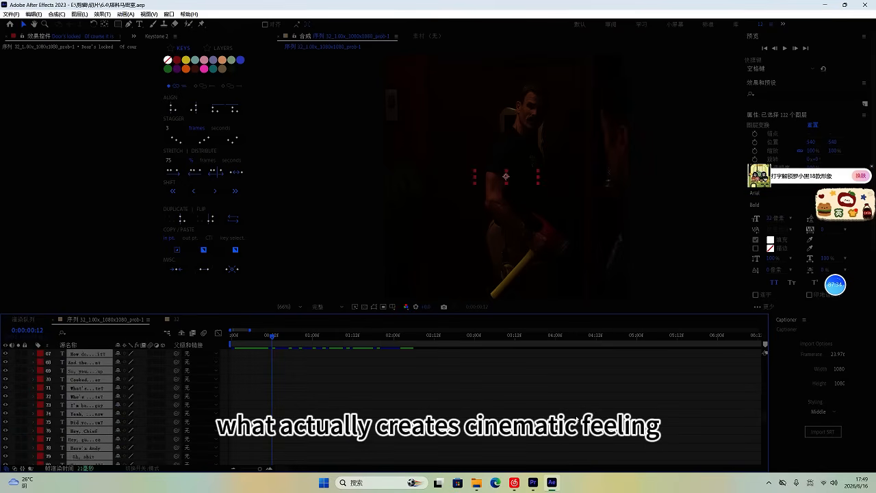
pyautogui.scroll(-11, 578, 421)
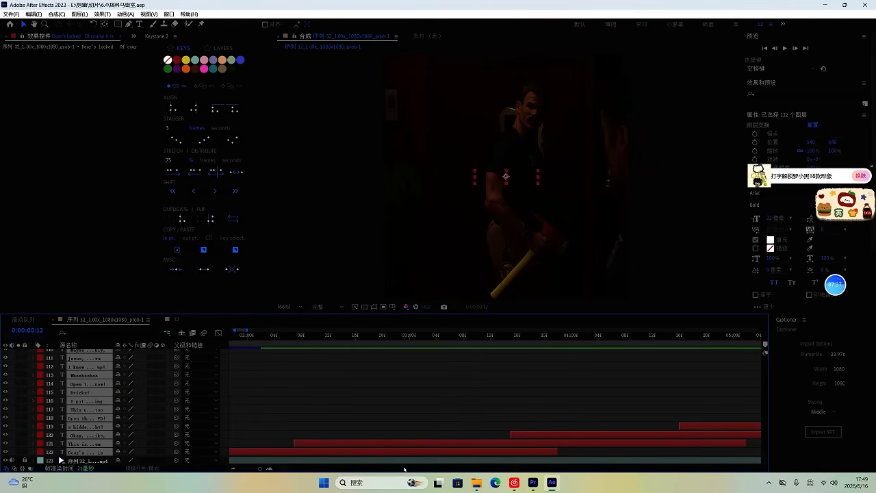
pyautogui.moveTo(286, 470); pyautogui.dragTo(275, 469)
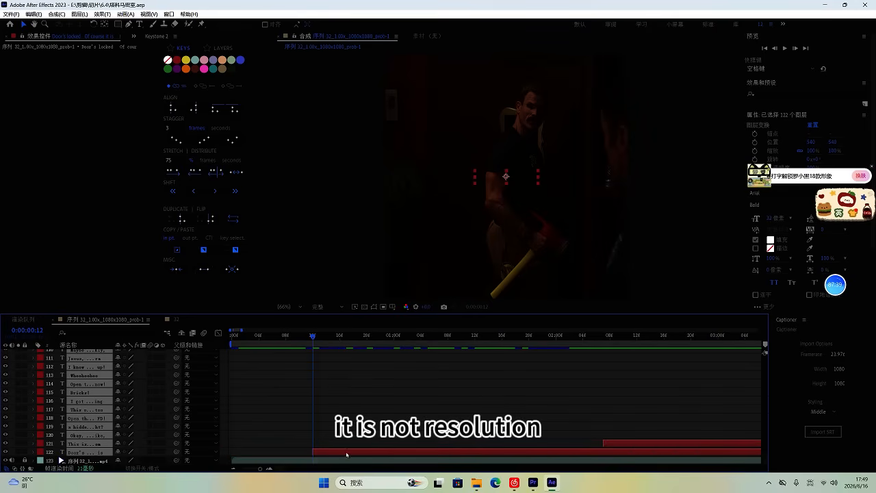
pyautogui.moveTo(346, 453); pyautogui.dragTo(332, 453)
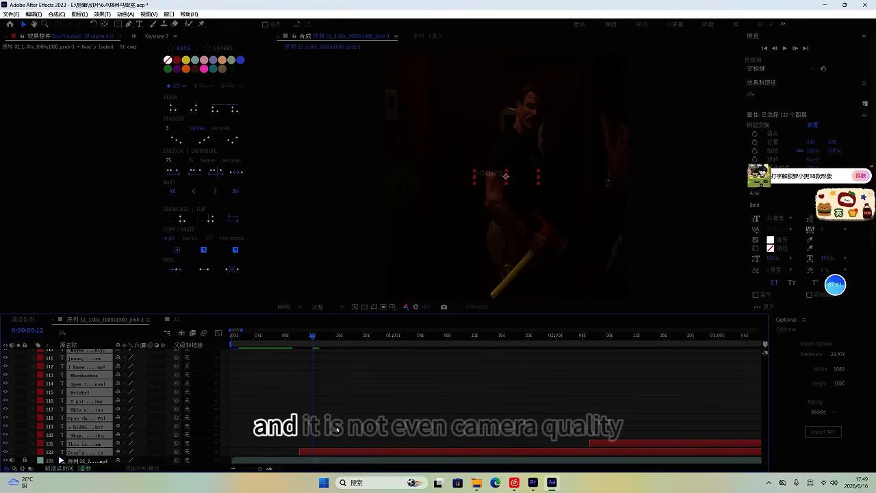
pyautogui.hotkey('ctrl', 's')
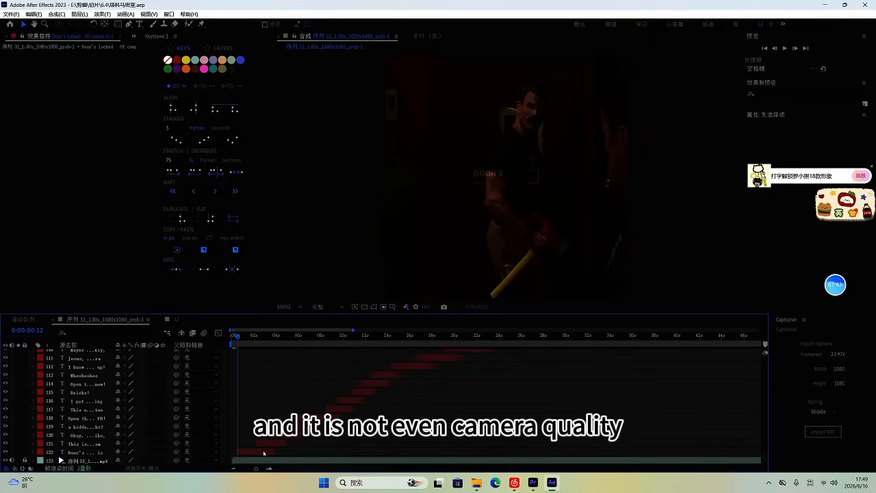
# Step: Paste the copied effects, including Drop Shadow, S_DropShadow and 湍流置换, onto the "Door's locked" caption and review their settings
pyautogui.click(264, 453)
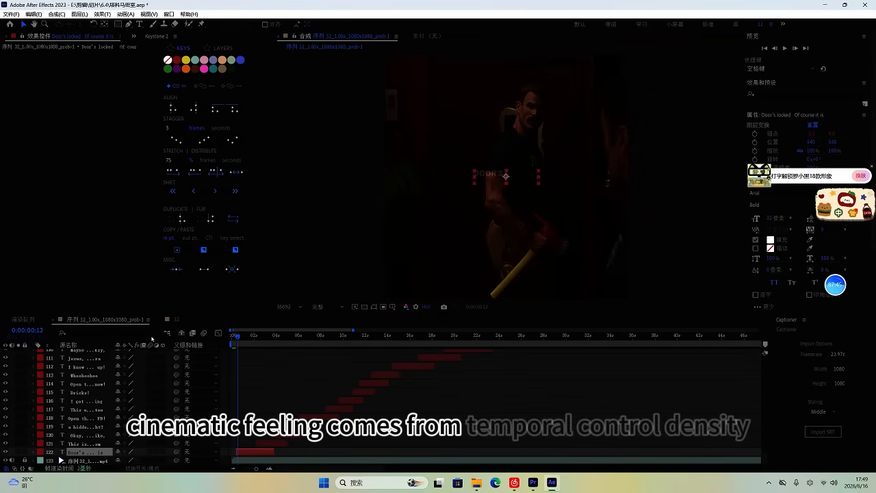
pyautogui.hotkey('ctrl', 'v')
pyautogui.scroll(-6, 74, 253)
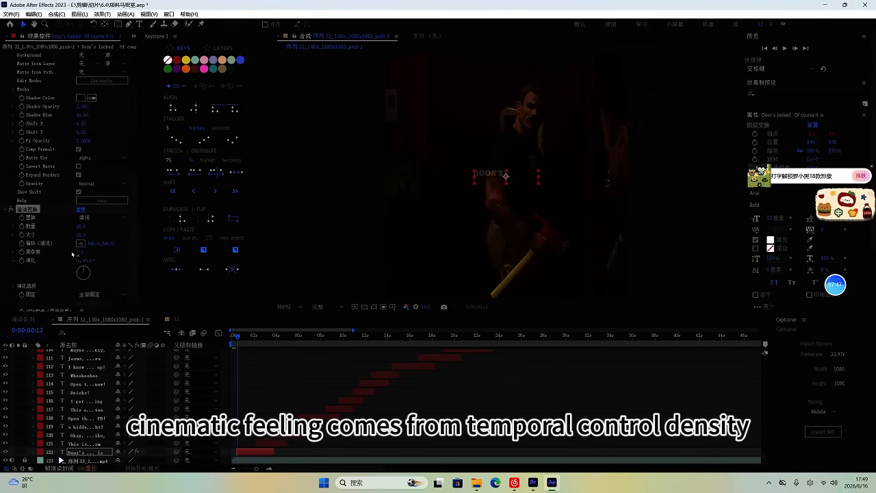
pyautogui.scroll(-1, 72, 254)
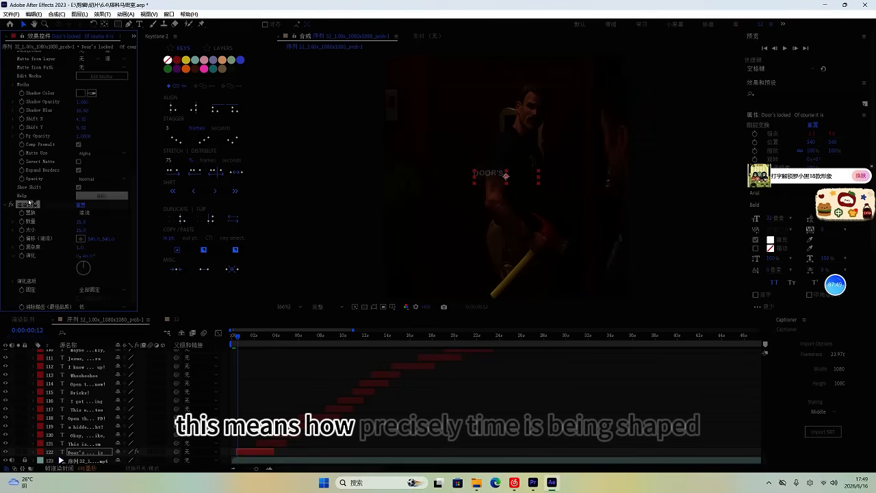
pyautogui.scroll(5, 30, 206)
# Step: Copy the effects group of the "Door's locked" caption and paste it onto all the other caption layers
pyautogui.click(33, 453)
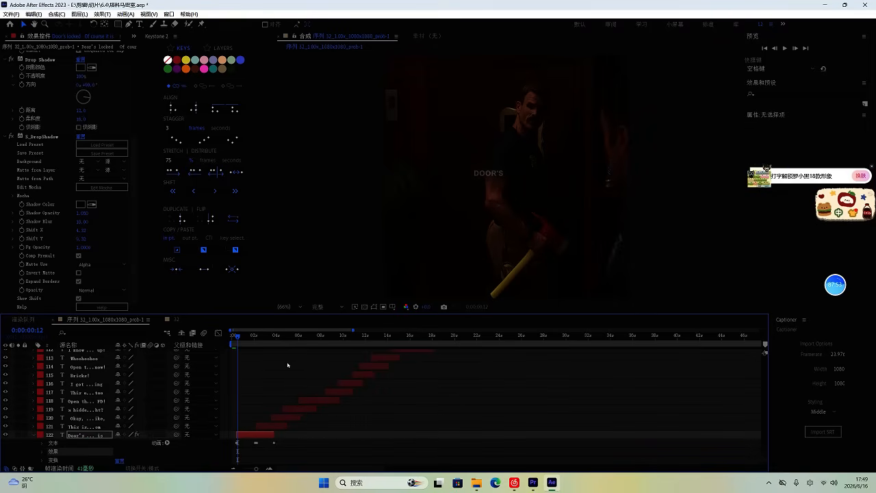
pyautogui.hotkey('ctrl', 'a')
pyautogui.keyDown('ctrl'); pyautogui.click(264, 434); pyautogui.keyUp('ctrl')
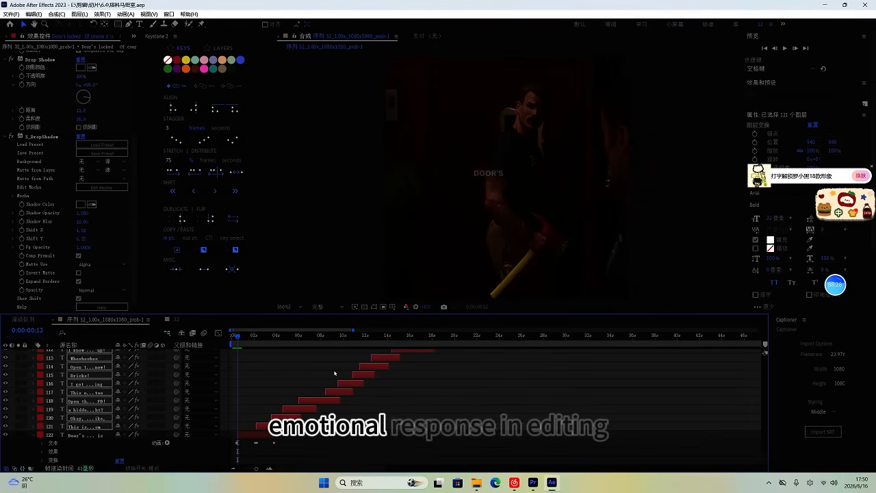
# Step: Move the playhead to the end of the clip and precompose all caption layers into one composition
pyautogui.scroll(-5, 336, 372)
pyautogui.moveTo(239, 337); pyautogui.dragTo(759, 378)
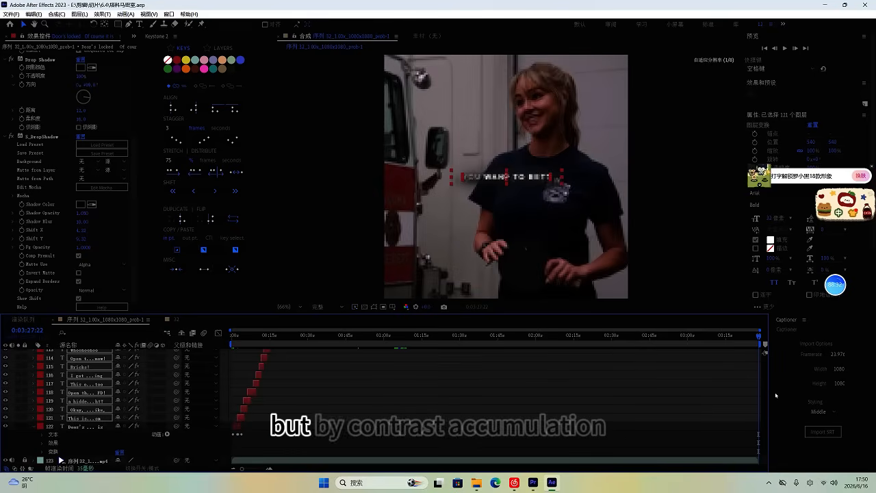
pyautogui.hotkey('ctrl', 'a')
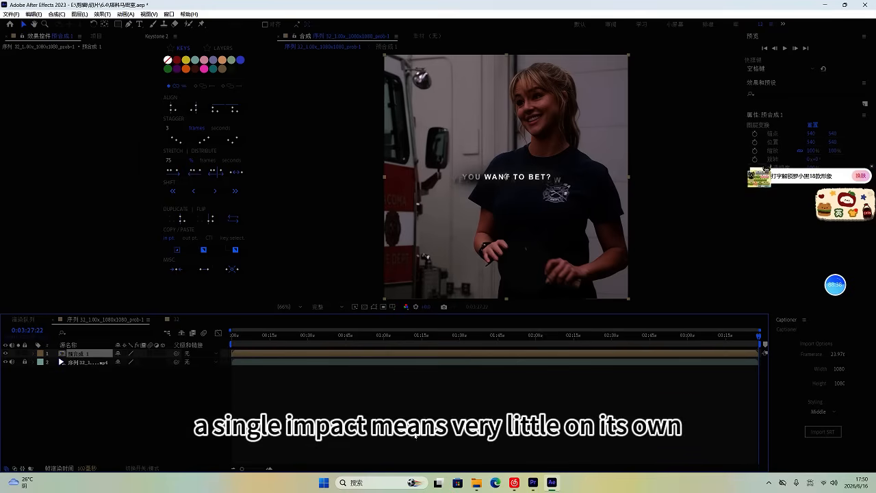
pyautogui.hotkey('ctrl', 'shift', 'c')
pyautogui.press('Return')
# Step: Add an adjustment layer directly above the video clip and paste the copied Looks and S_Sharpen effects onto it
pyautogui.click(86, 366)
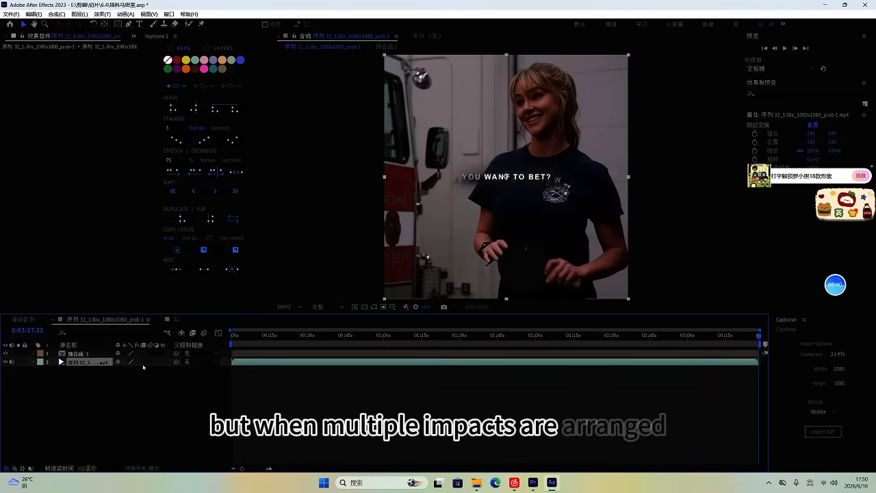
pyautogui.rightClick(227, 364)
pyautogui.moveTo(282, 371)
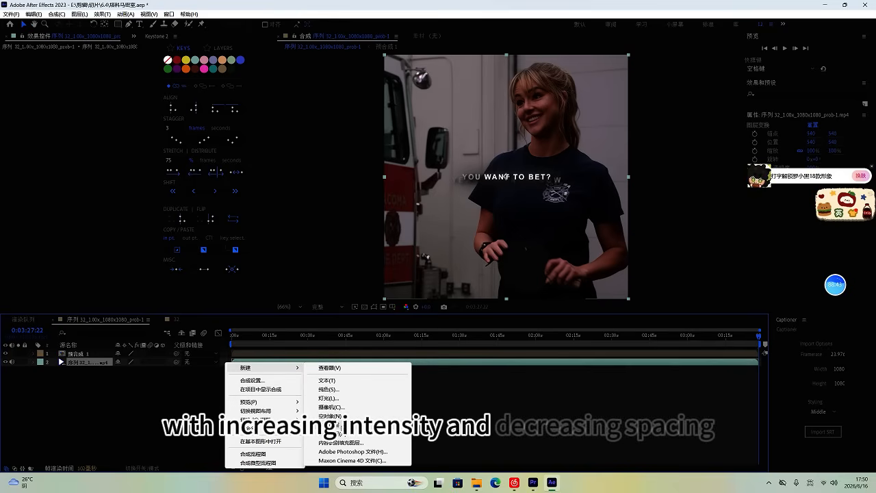
pyautogui.click(329, 434)
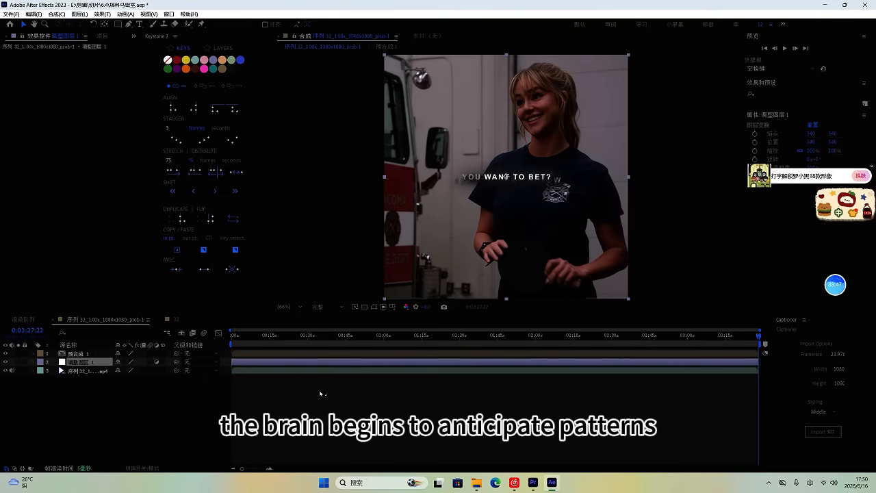
pyautogui.hotkey('ctrl', 'v')
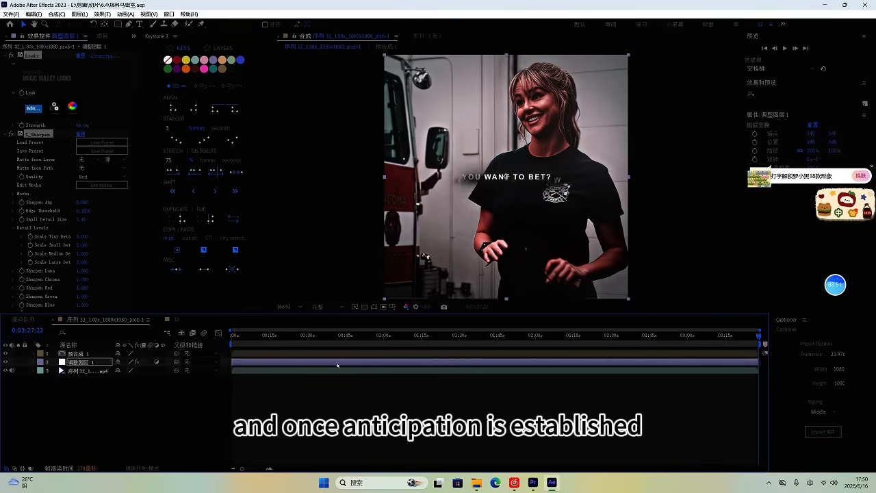
pyautogui.click(267, 338)
pyautogui.moveTo(267, 341); pyautogui.dragTo(538, 340)
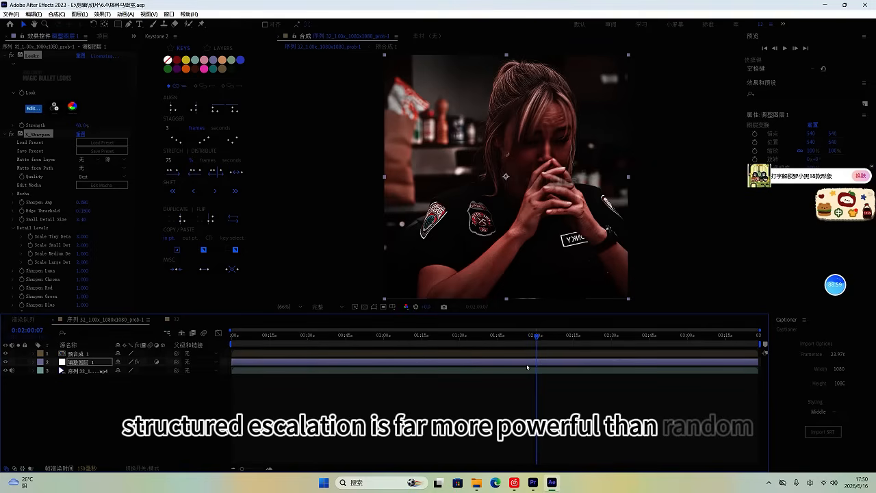
# Step: Queue the captioned sequence 32 composition for rendering, set its H.264 output file to cp32 in the 6.4 folder, and render it
pyautogui.hotkey('ctrl', 'm')
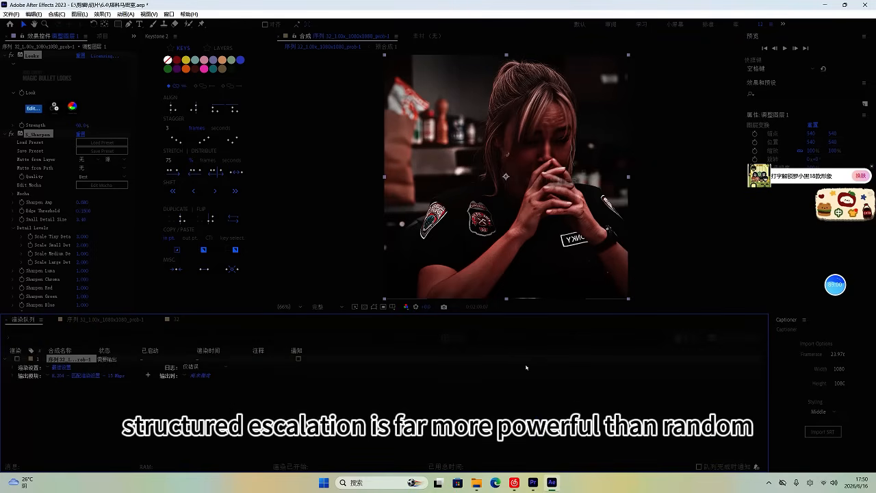
pyautogui.click(199, 375)
pyautogui.write('cp')
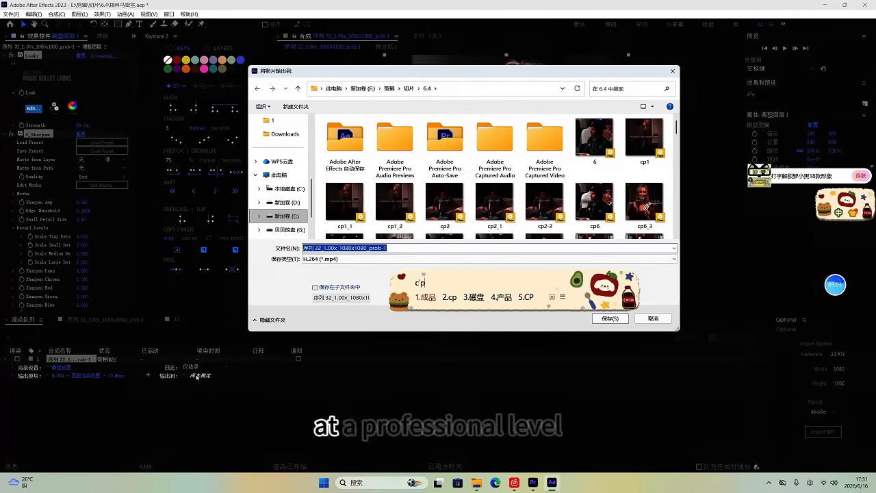
pyautogui.press('Return')
pyautogui.press('Return')
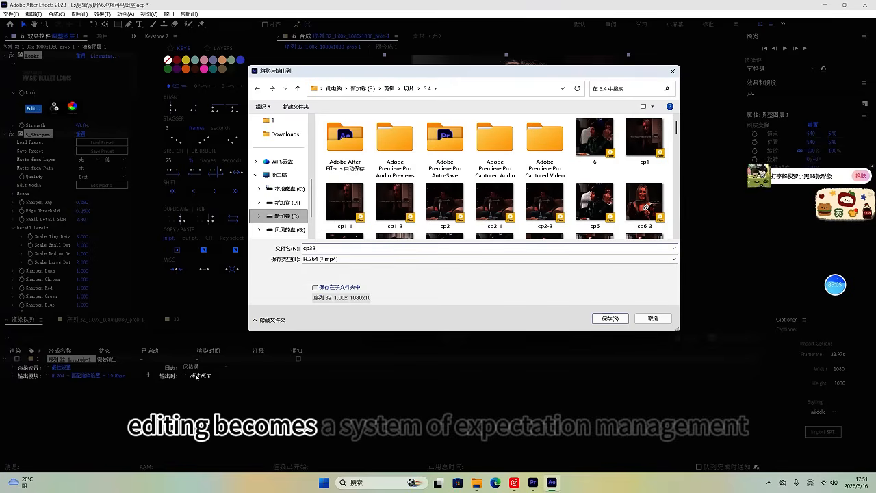
pyautogui.click(679, 337)
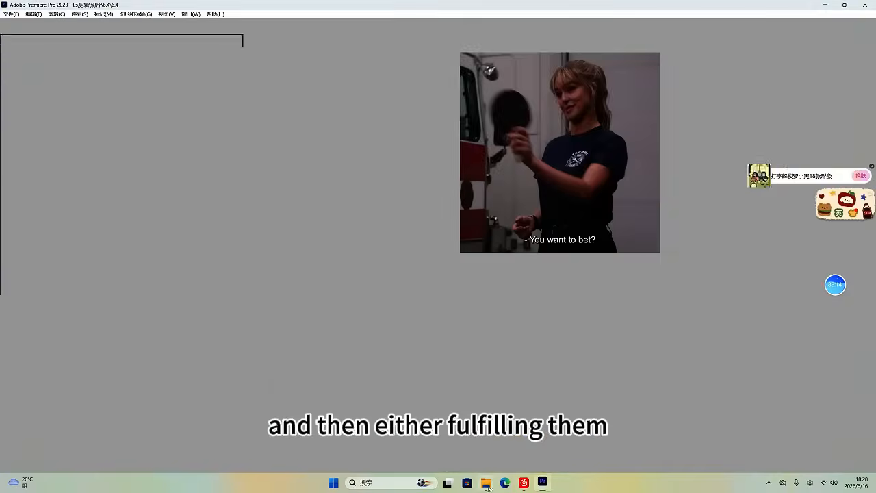
# Step: Find the rendered cp32 video in the 6.4 folder and import it into the Premiere Pro project
pyautogui.moveTo(488, 488)
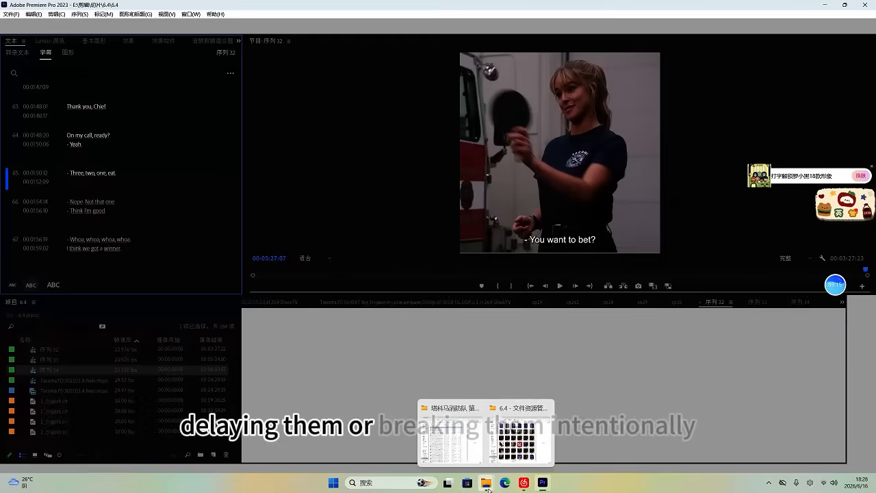
pyautogui.click(522, 445)
pyautogui.scroll(-1, 563, 336)
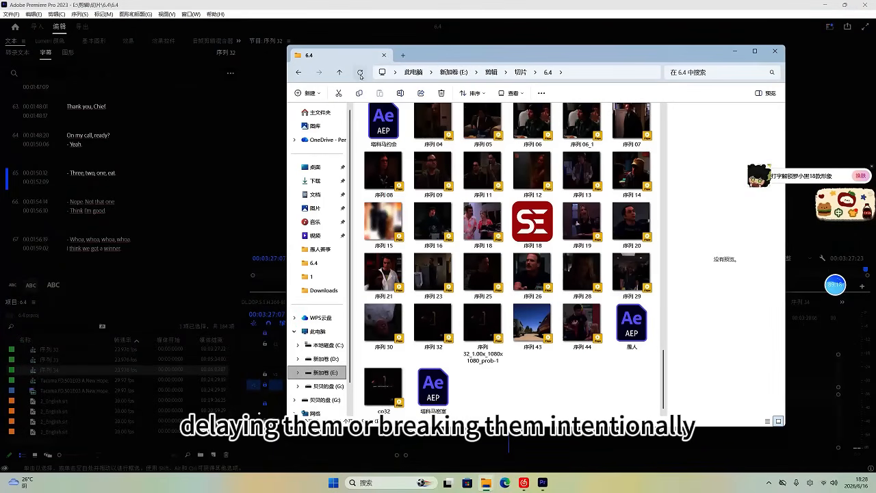
pyautogui.click(361, 74)
pyautogui.click(581, 345)
pyautogui.scroll(-18, 580, 341)
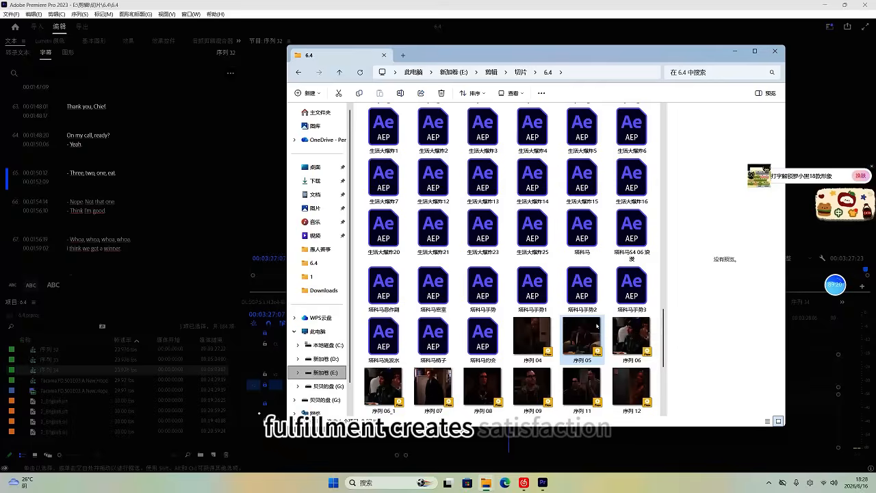
pyautogui.scroll(3, 597, 326)
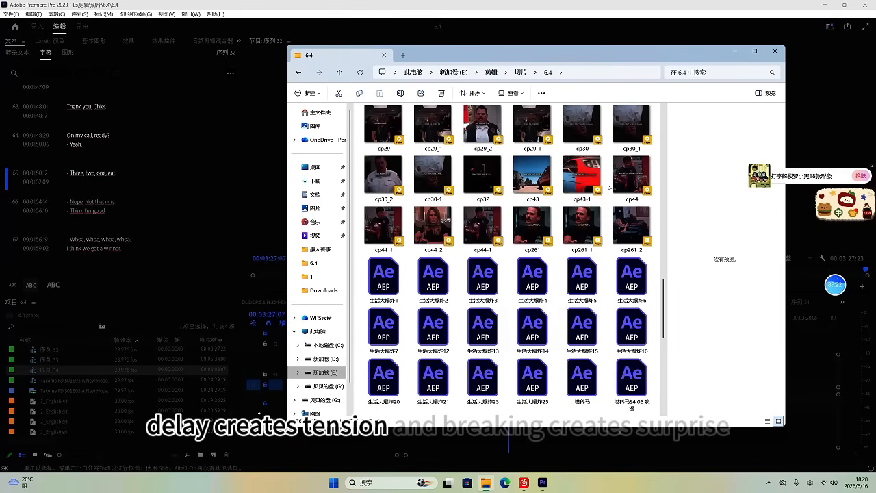
pyautogui.moveTo(482, 176); pyautogui.dragTo(175, 376)
pyautogui.moveTo(74, 395); pyautogui.dragTo(74, 395)
# Step: Create a new sequence from the imported cp32.mp4 clip
pyautogui.click(60, 351)
pyautogui.rightClick(60, 351)
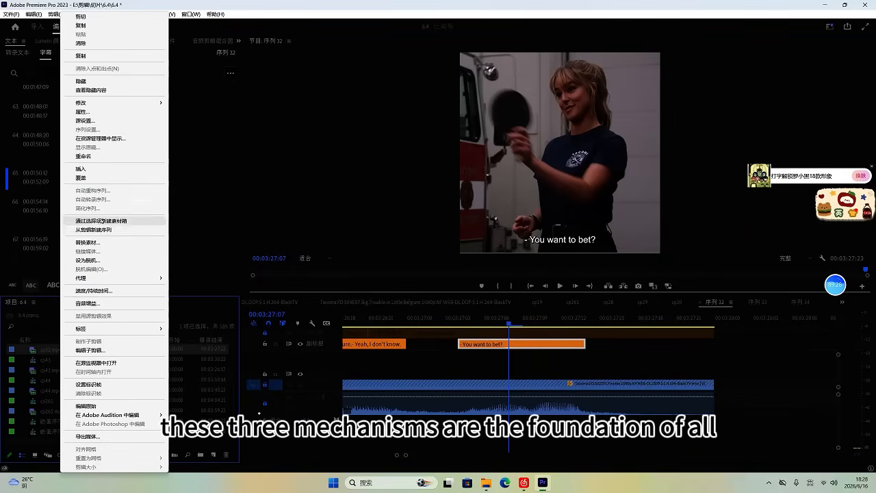
pyautogui.click(101, 232)
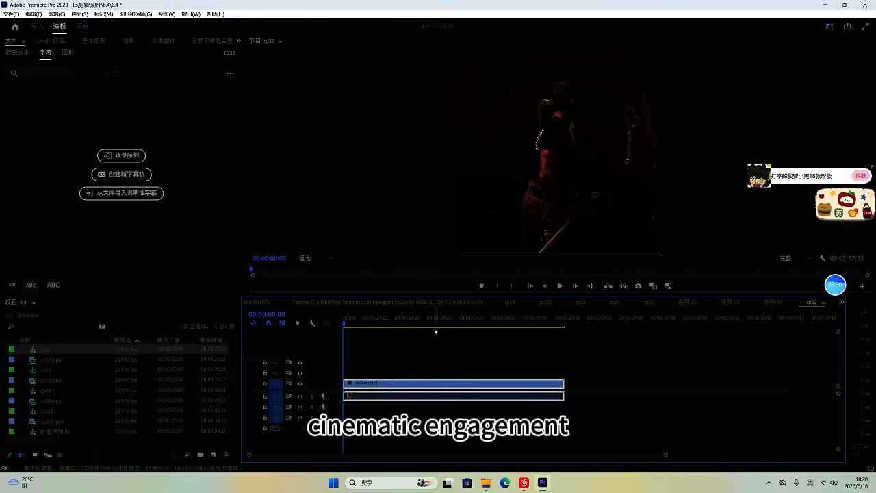
# Step: Enlarge the clip's audio track, preview the footage, and set the cp32 clip's speed to 98%
pyautogui.click(391, 320)
pyautogui.doubleClick(335, 396)
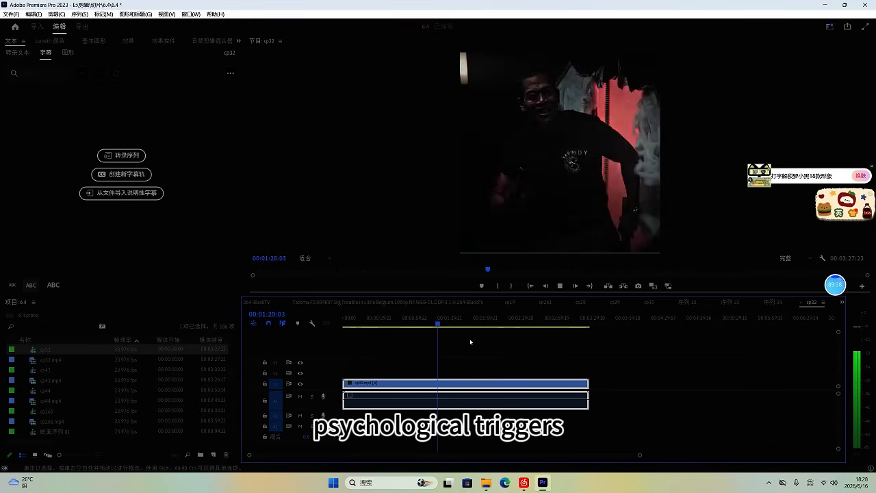
pyautogui.hotkey('ctrl', 'r')
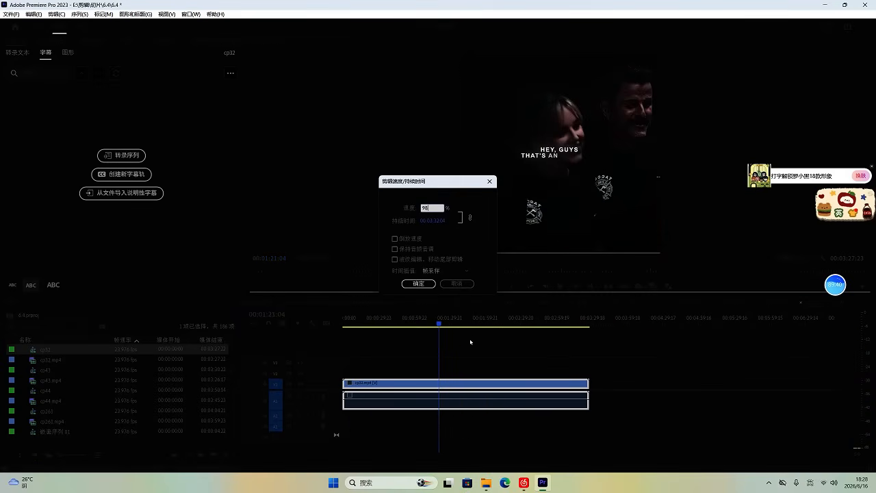
pyautogui.write('98')
pyautogui.press('Return')
pyautogui.press('space')
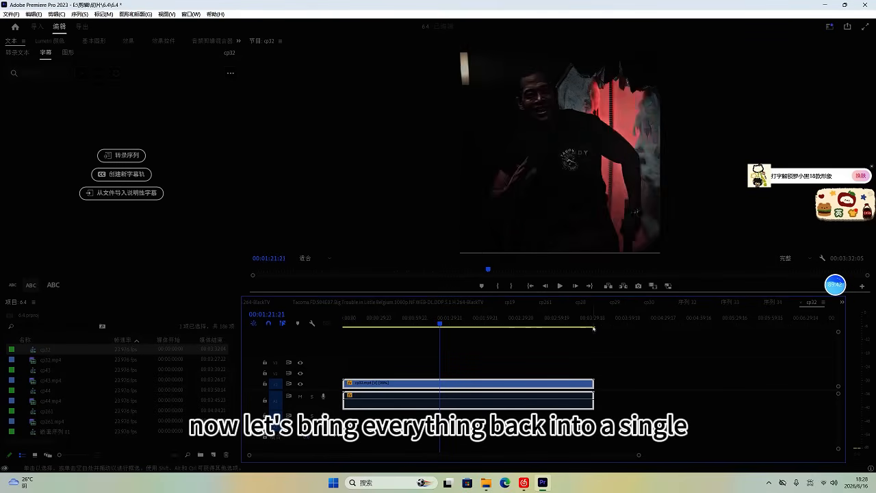
# Step: Copy the background music from the cp28 sequence and paste it beneath the clip's audio in the cp32 sequence
pyautogui.click(581, 302)
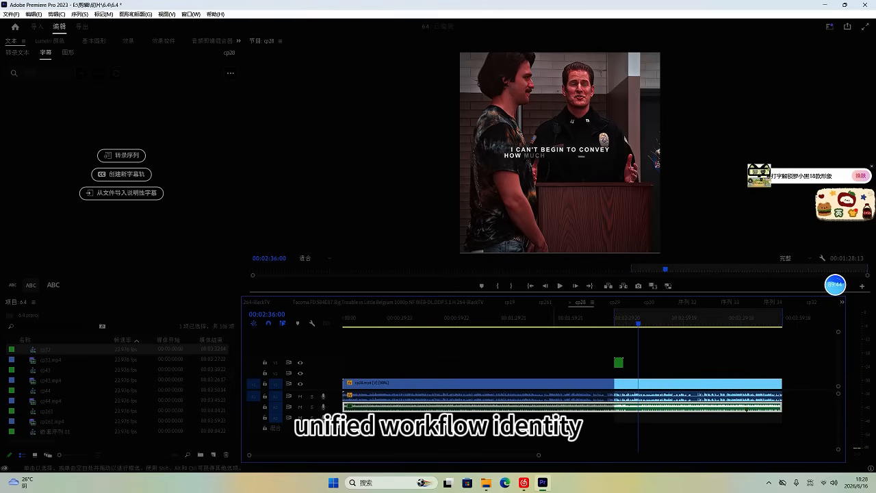
pyautogui.click(811, 303)
pyautogui.press('End')
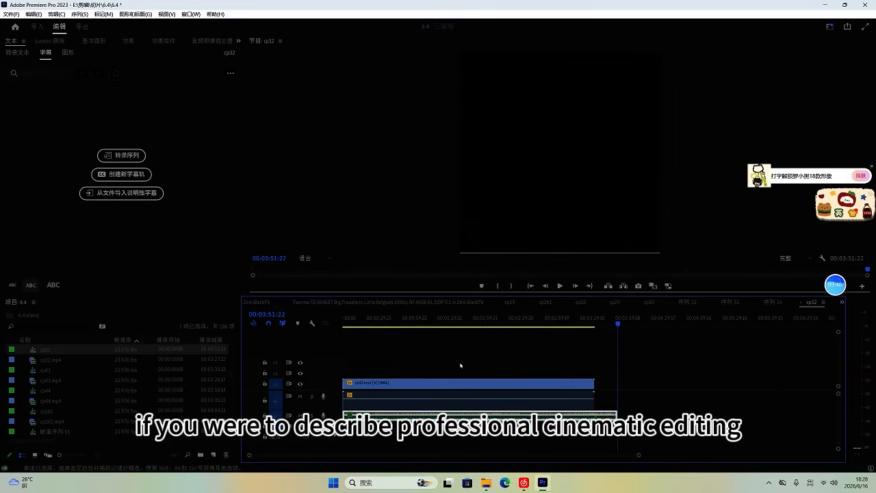
# Step: Play the opening of the cp32 sequence, its ending, and the music that continues past the video clip
pyautogui.press('Home')
pyautogui.press('space')
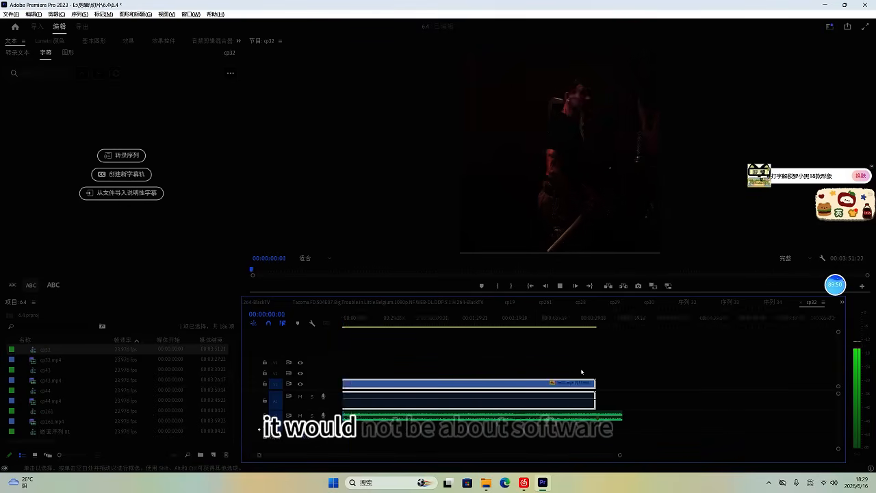
pyautogui.scroll(2, 686, 431)
pyautogui.scroll(2, 687, 430)
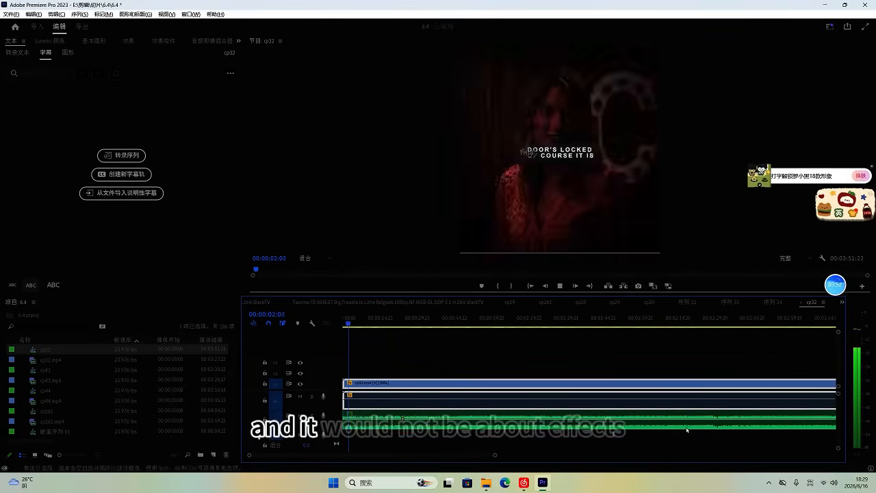
pyautogui.scroll(-5, 687, 430)
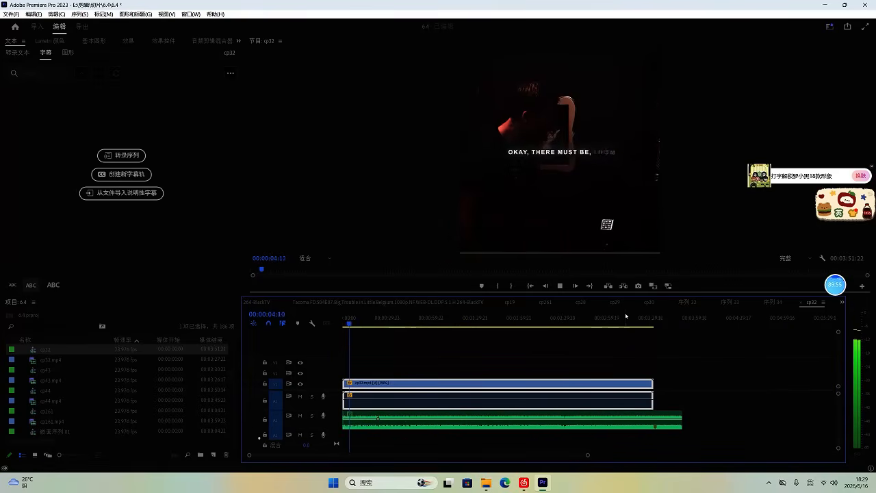
pyautogui.click(644, 322)
pyautogui.scroll(2, 651, 350)
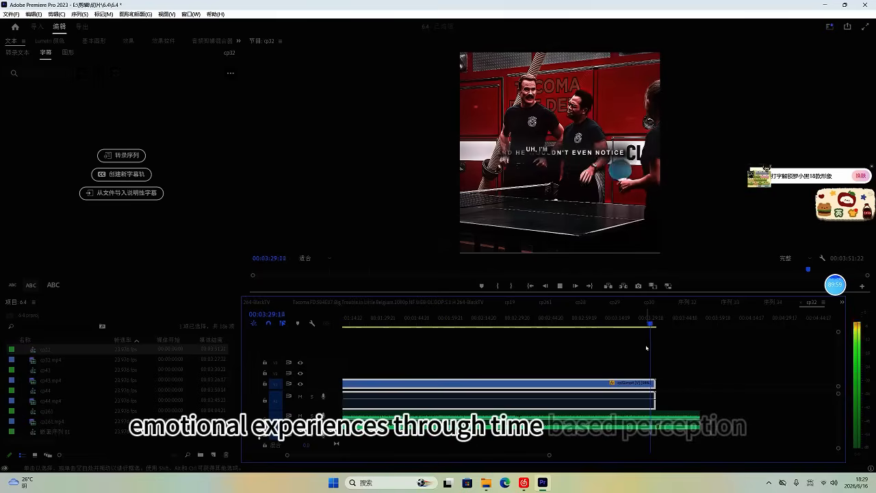
pyautogui.scroll(3, 658, 382)
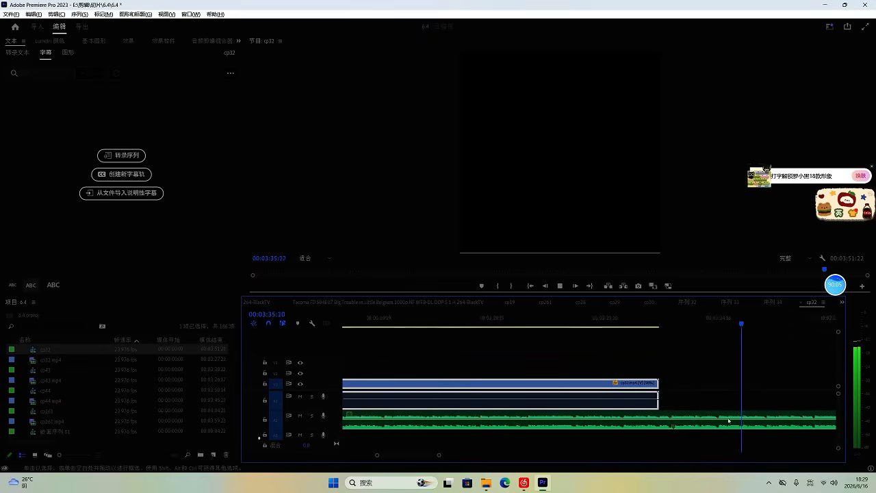
pyautogui.scroll(-2, 729, 420)
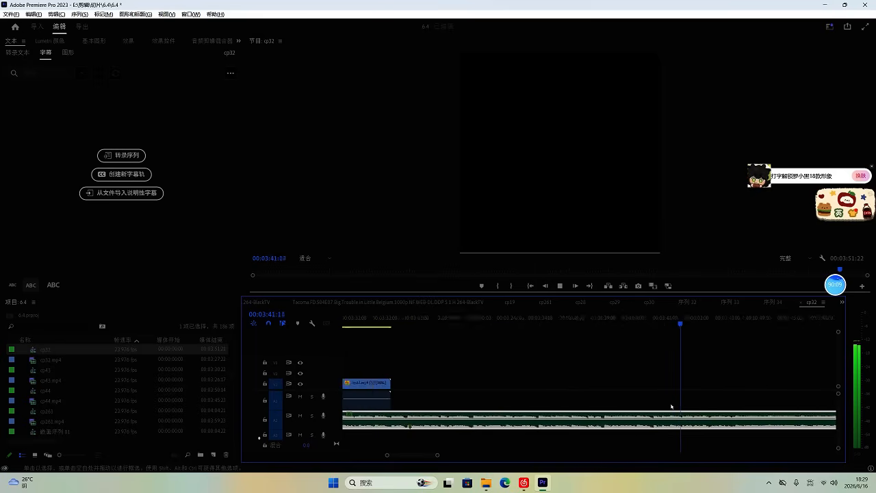
pyautogui.scroll(3, 671, 407)
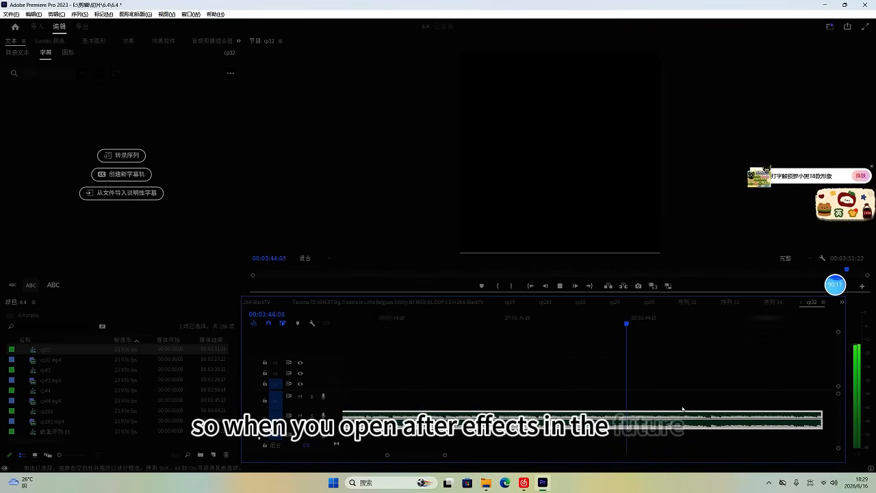
pyautogui.scroll(-1, 682, 407)
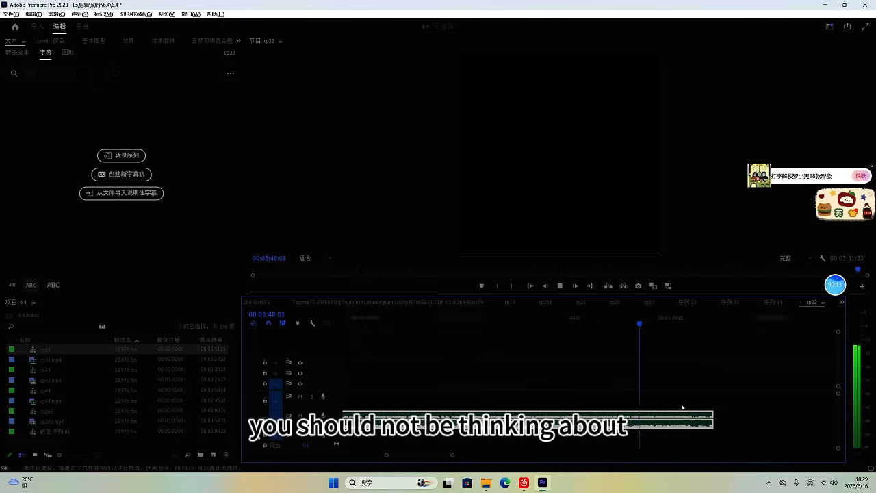
# Step: Extend the end of the background music clip in cp32 to about 00:04:08:01 and play the added part
pyautogui.press('space')
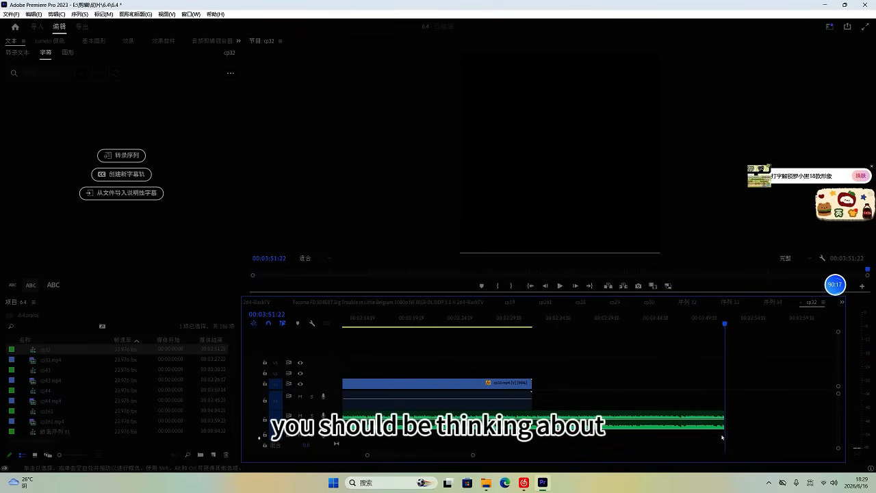
pyautogui.moveTo(724, 421); pyautogui.dragTo(849, 418)
pyautogui.press('space')
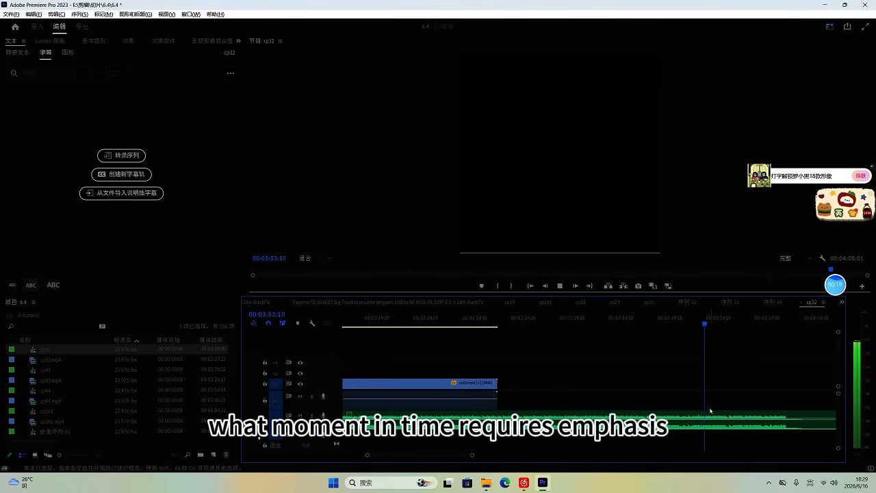
# Step: Play the music around the end of the cp32 video clip and park the playhead at the clip's end, 00:03:32:05
pyautogui.click(488, 320)
pyautogui.press('space')
pyautogui.click(460, 397)
pyautogui.scroll(3, 484, 397)
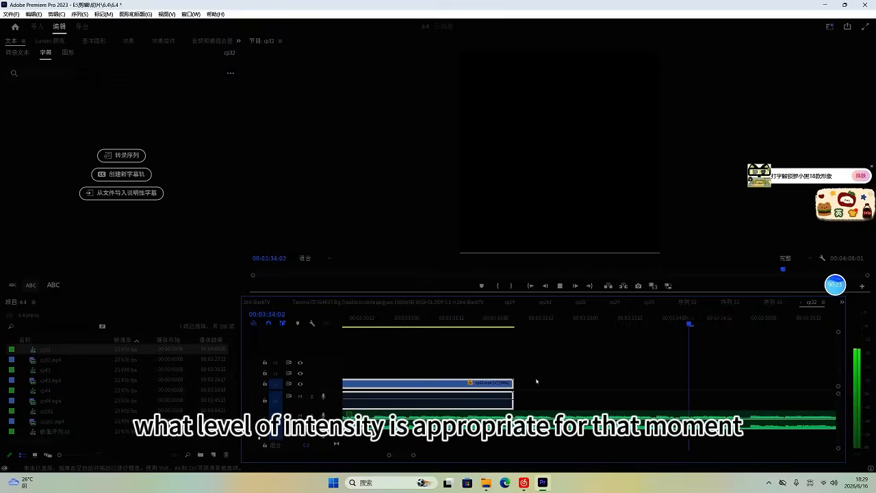
pyautogui.click(484, 319)
pyautogui.press('space')
pyautogui.scroll(1, 499, 347)
pyautogui.press('space')
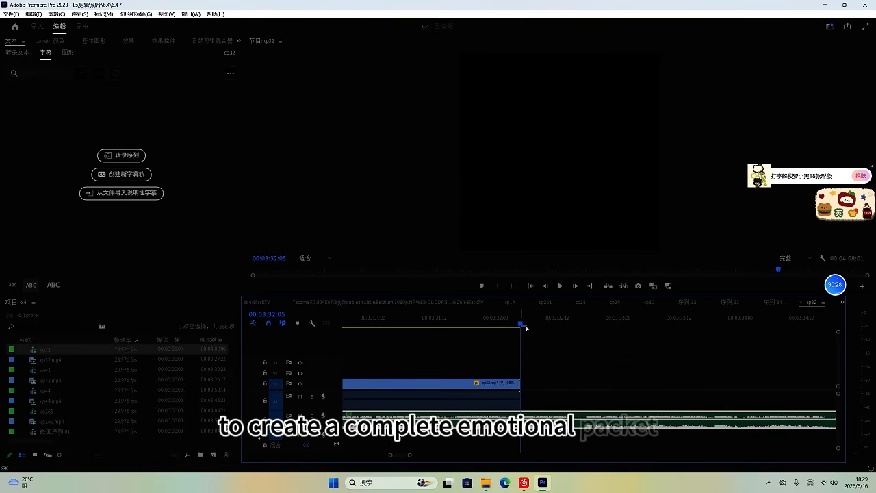
pyautogui.scroll(1, 508, 377)
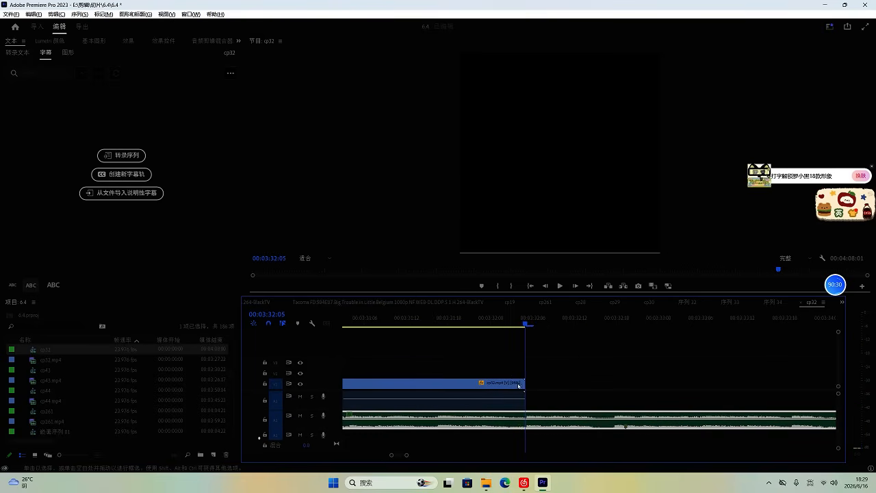
pyautogui.scroll(1, 553, 383)
# Step: Play the background music in cp32 in short stretches from the end of the video clip to about 00:03:34:20
pyautogui.press('space')
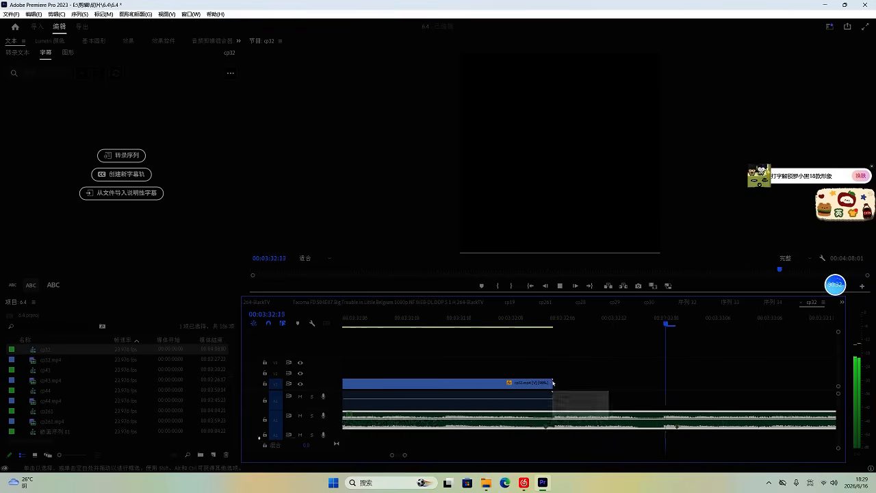
pyautogui.scroll(-1, 558, 385)
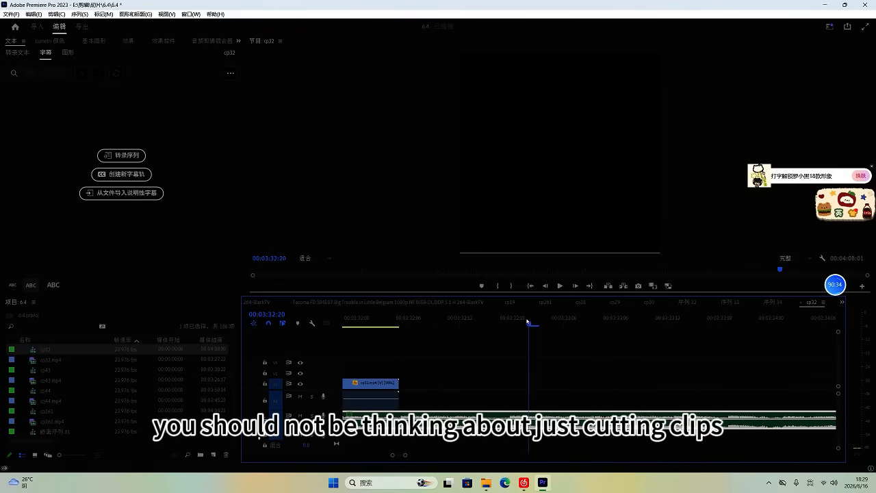
pyautogui.press('space')
pyautogui.press('space')
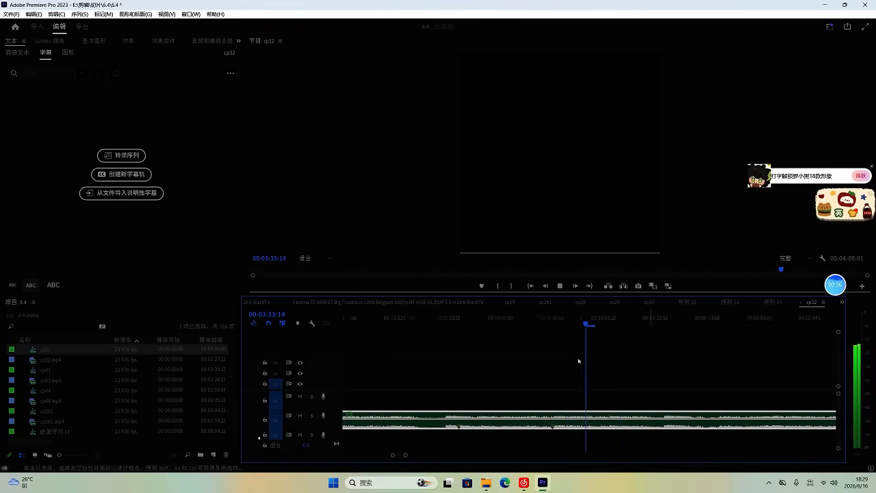
pyautogui.press('space')
pyautogui.press('space')
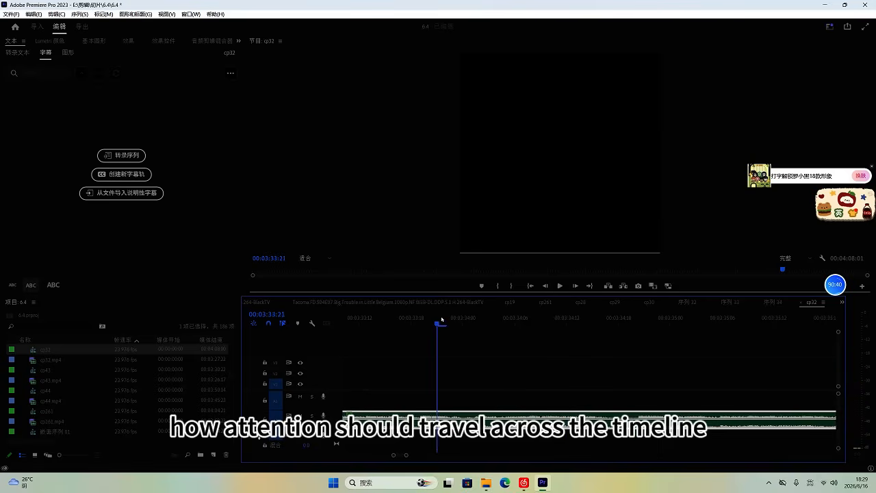
pyautogui.press('space')
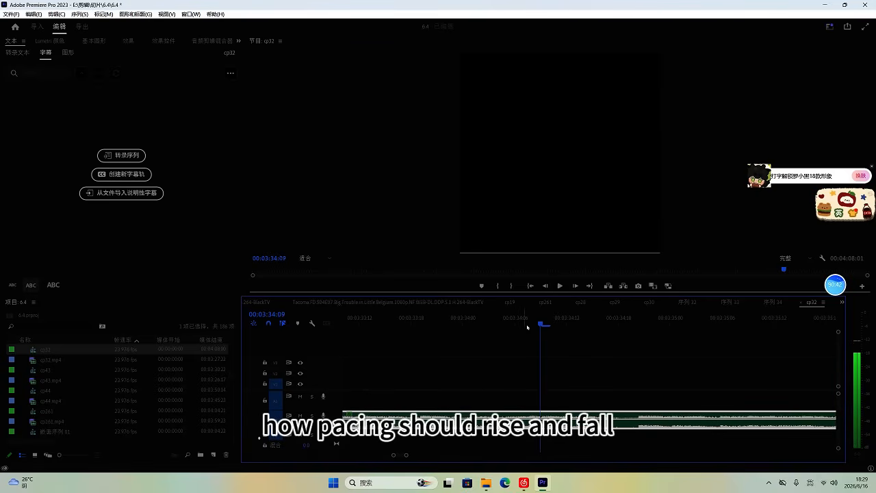
pyautogui.press('space')
pyautogui.press('space')
pyautogui.click(640, 327)
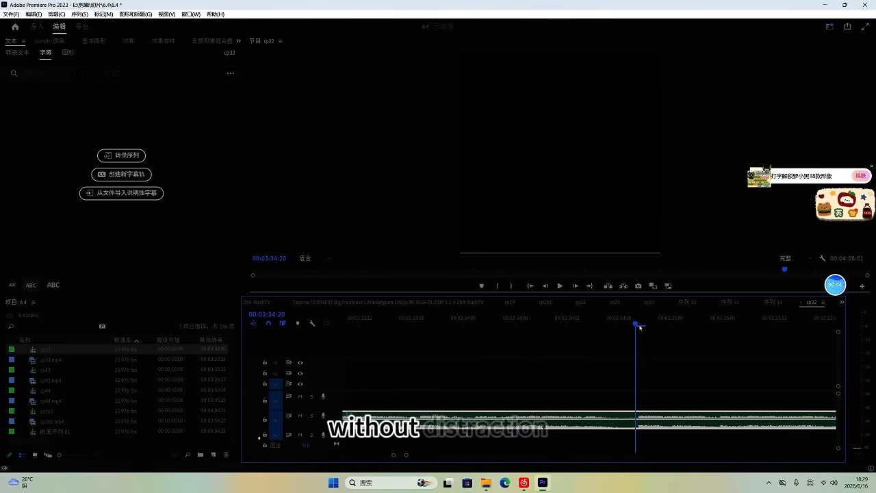
# Step: Listen to the music beat by beat from 00:03:34:20 to about 00:03:36:23 to find a cut point
pyautogui.scroll(-4, 614, 375)
pyautogui.press('space')
pyautogui.scroll(-4, 598, 388)
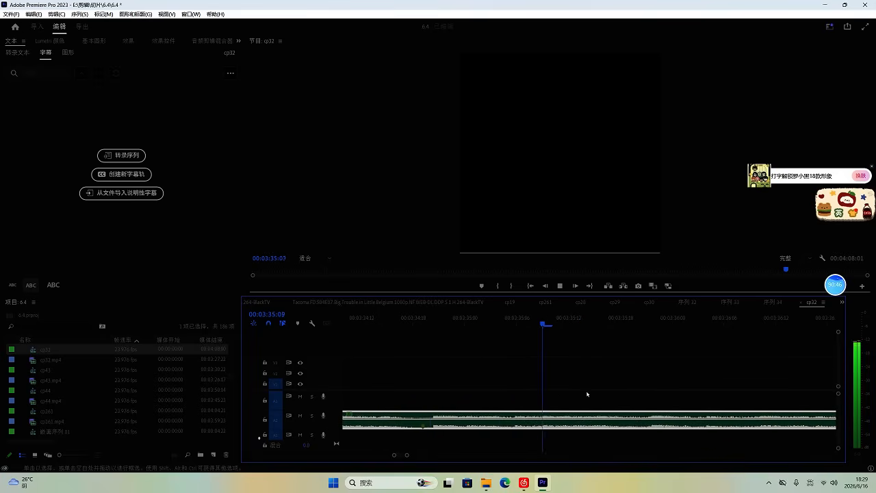
pyautogui.press('space')
pyautogui.click(509, 325)
pyautogui.press('space')
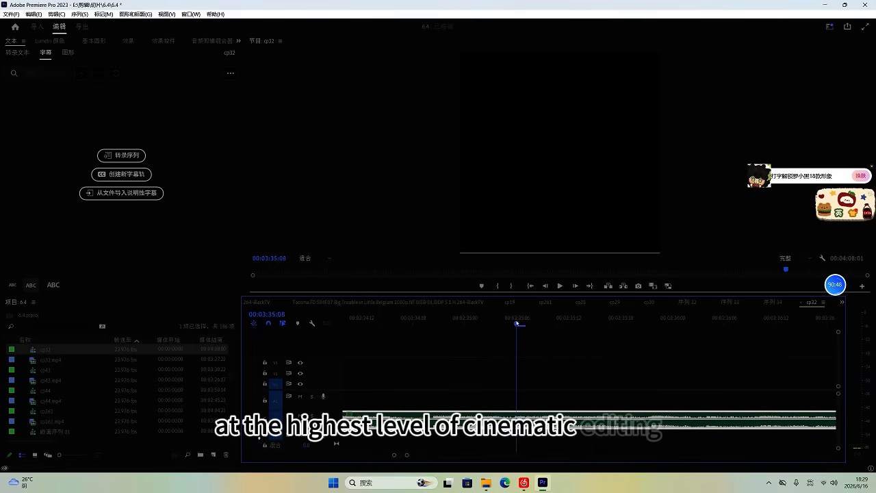
pyautogui.click(429, 327)
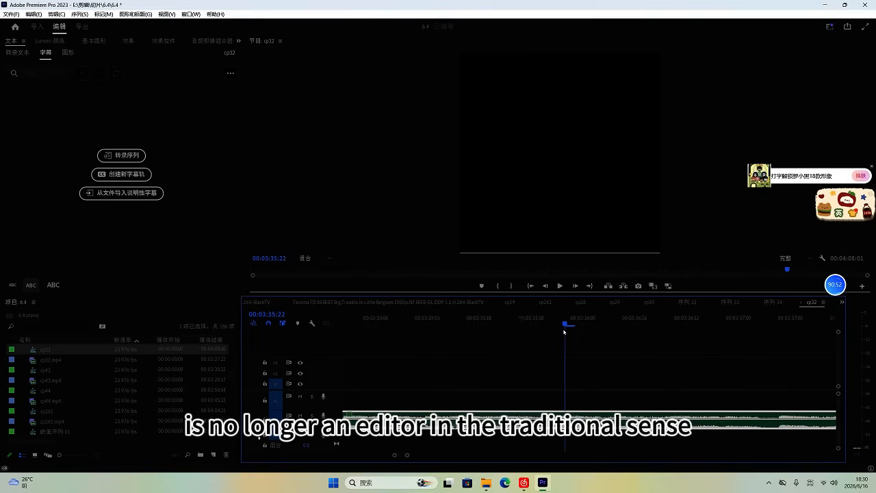
pyautogui.click(423, 325)
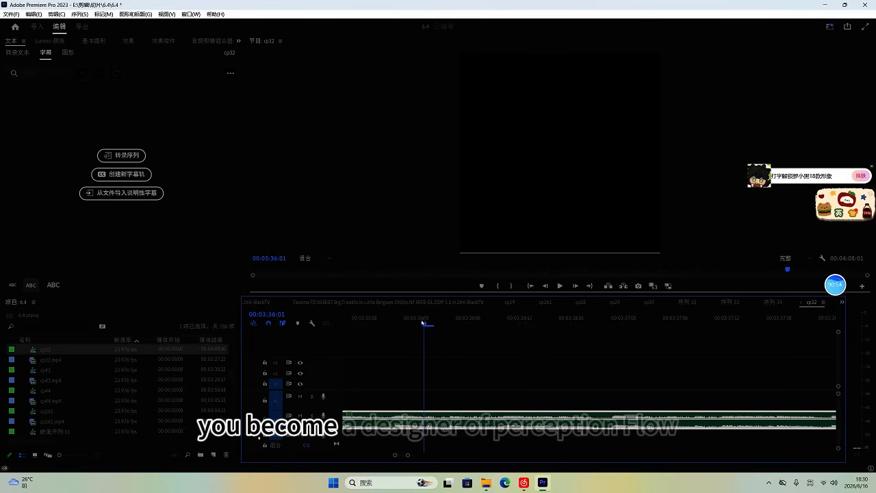
pyautogui.press('space')
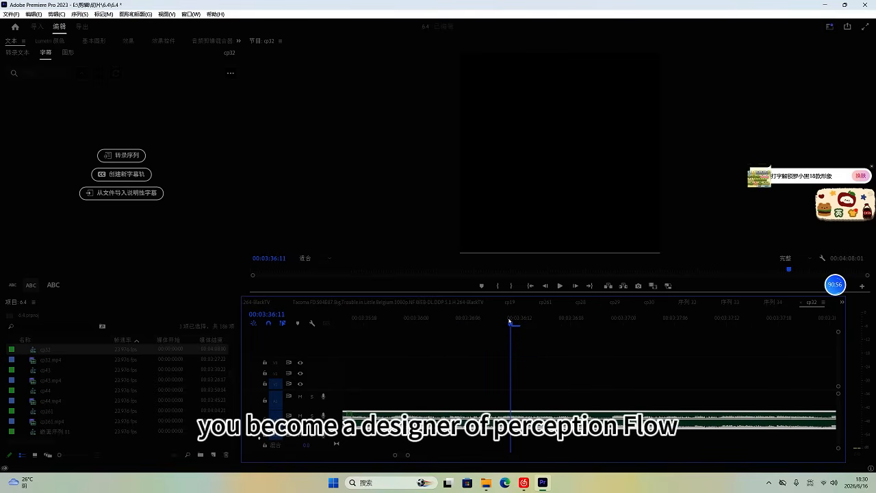
pyautogui.press('space')
pyautogui.click(576, 325)
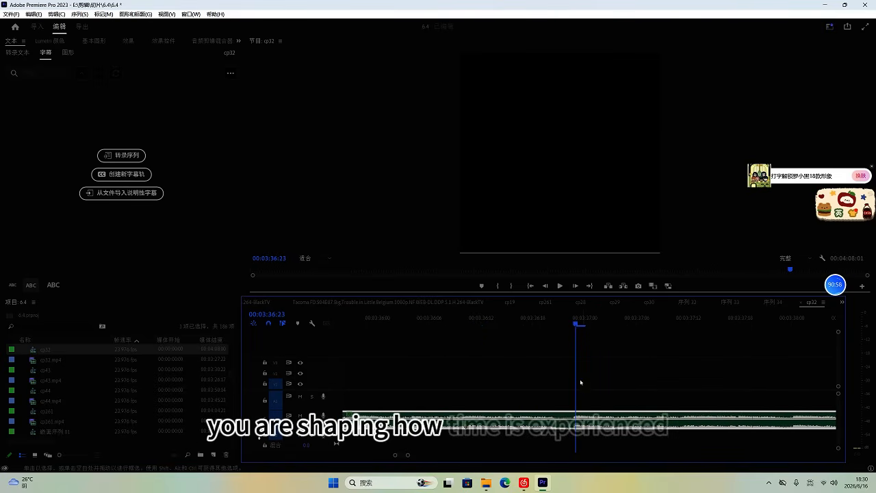
pyautogui.scroll(-5, 576, 397)
pyautogui.scroll(-1, 573, 403)
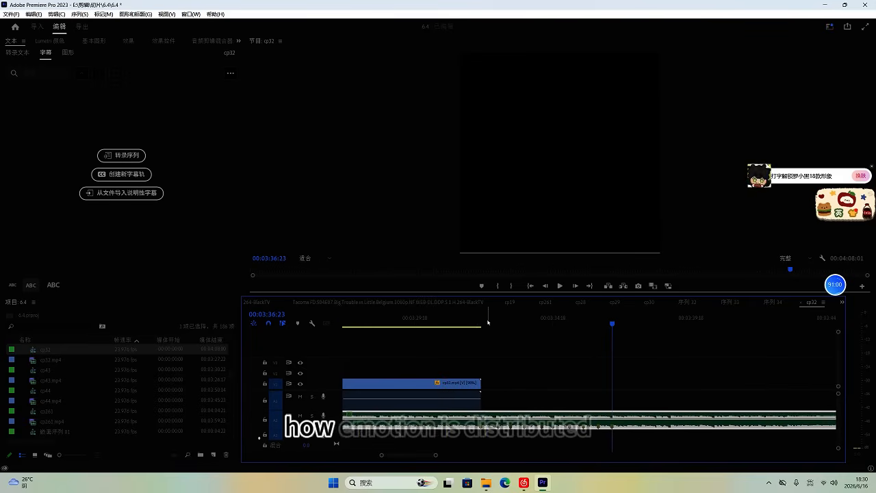
# Step: Cut the background music at 00:03:37:00, delete the part after the cut, and save the project
pyautogui.moveTo(484, 323); pyautogui.dragTo(471, 326)
pyautogui.scroll(3, 502, 376)
pyautogui.scroll(-1, 501, 377)
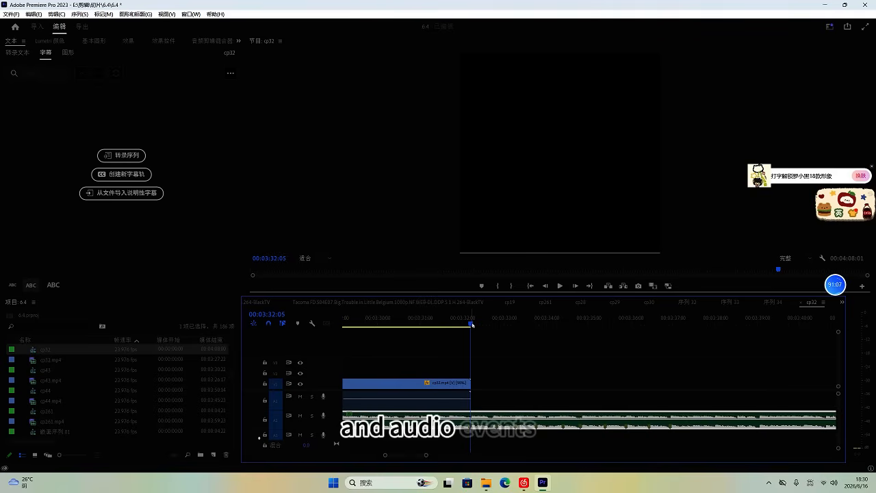
pyautogui.moveTo(623, 343); pyautogui.dragTo(675, 341)
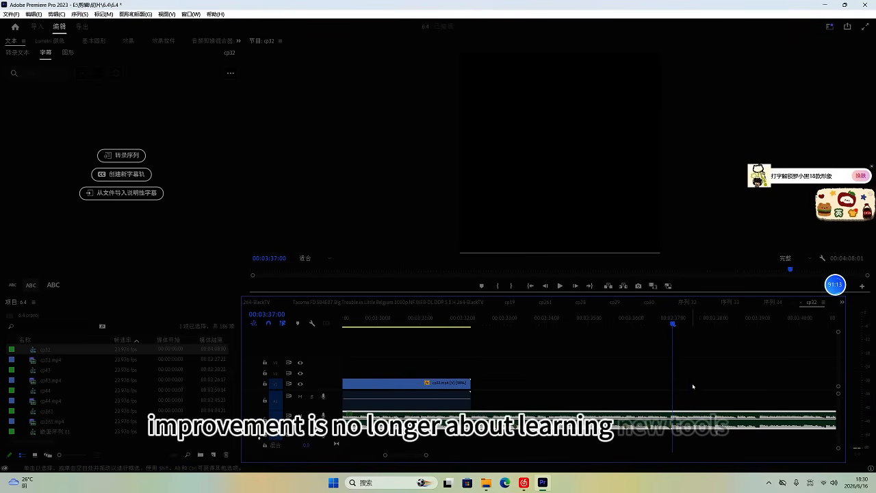
pyautogui.hotkey('ctrl', 'k')
pyautogui.click(687, 420)
pyautogui.press('Delete')
pyautogui.scroll(-5, 688, 422)
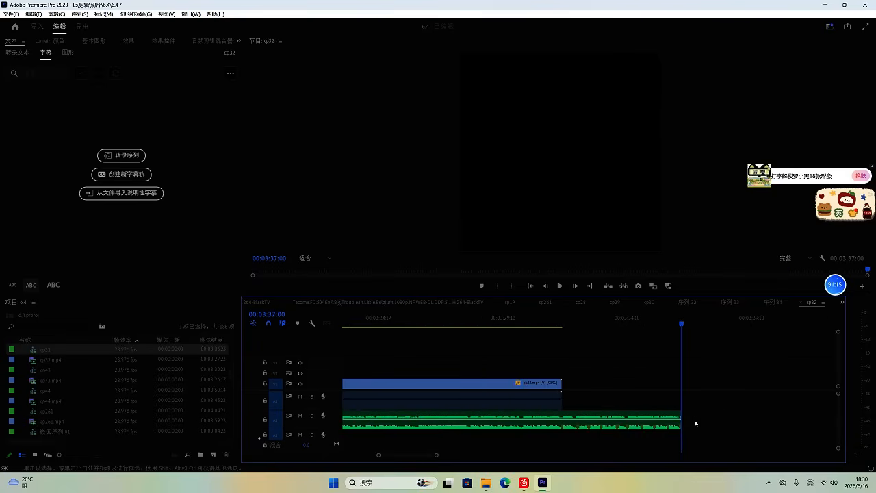
pyautogui.hotkey('ctrl', 's')
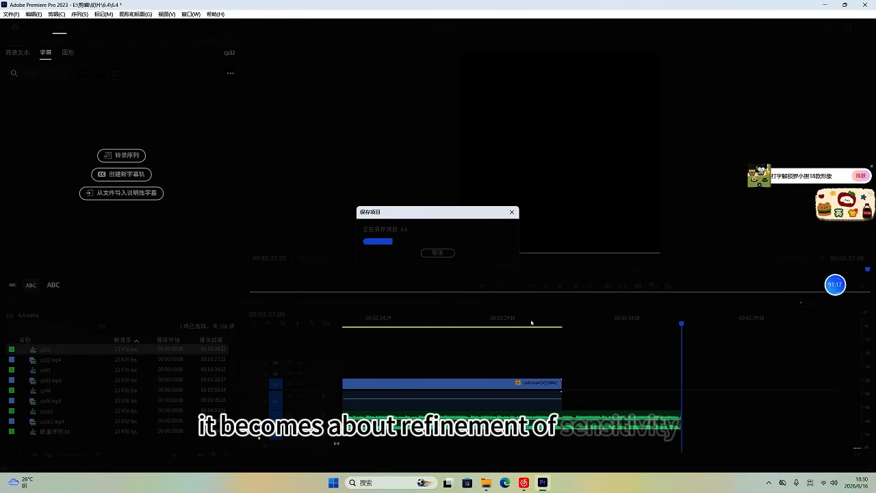
# Step: Play the ending of the cp32 clip and the remaining music from about 00:03:31:17 to 00:03:34:19
pyautogui.click(533, 323)
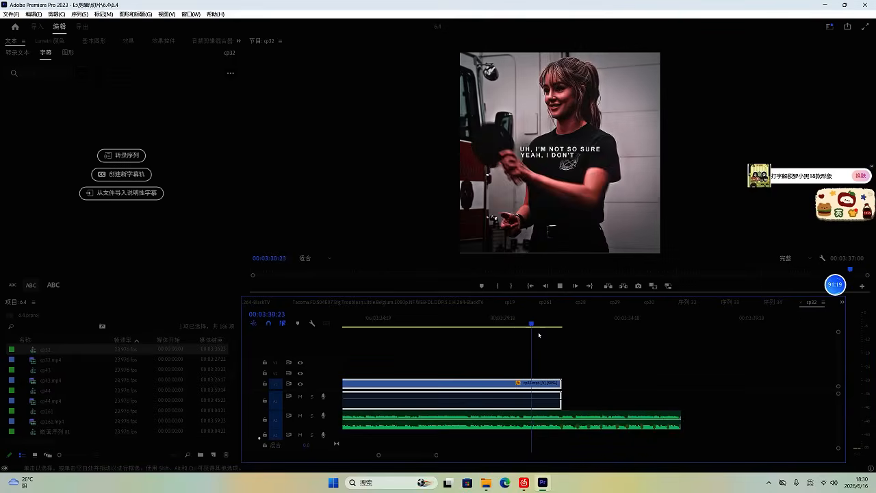
pyautogui.click(521, 323)
pyautogui.scroll(3, 565, 398)
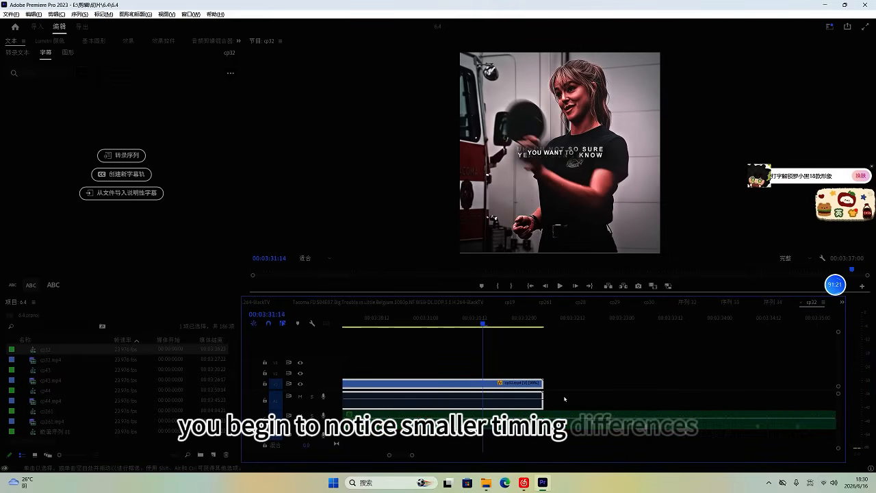
pyautogui.click(494, 323)
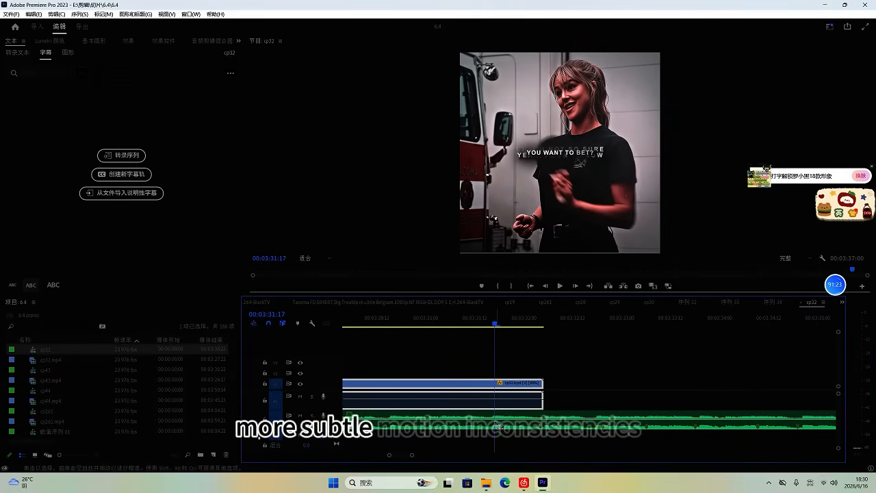
pyautogui.click(493, 422)
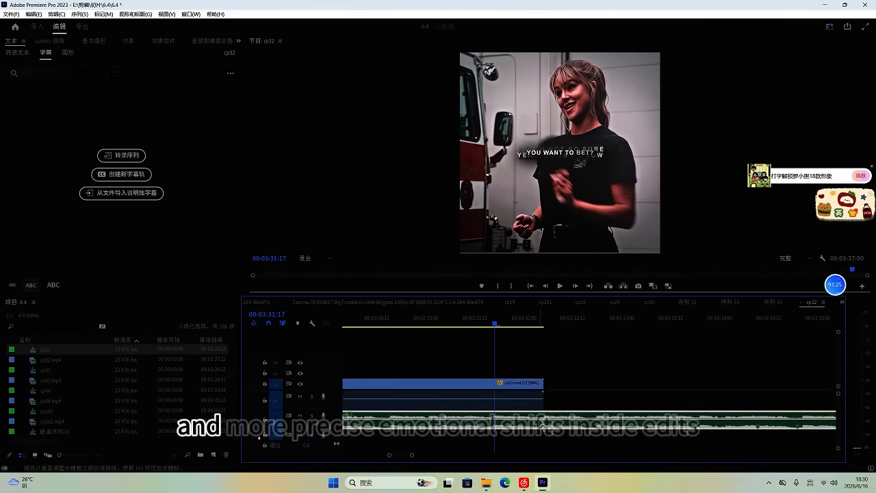
pyautogui.press('space')
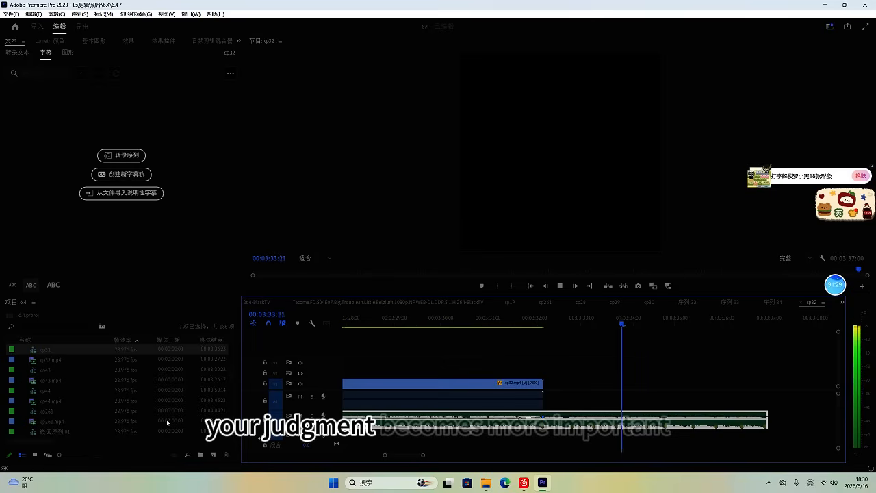
pyautogui.press('space')
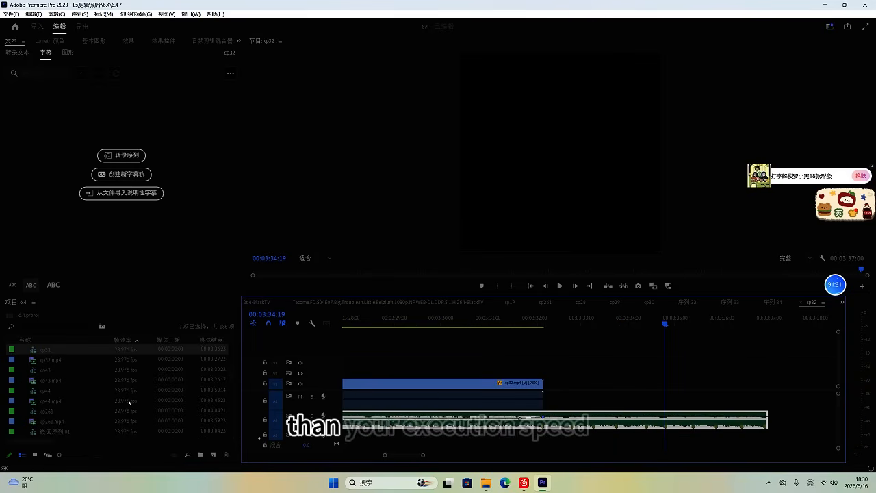
# Step: Create a new bin and import all the clips from the 卡点\塔科马 folder on drive G into it
pyautogui.click(199, 454)
pyautogui.doubleClick(32, 353)
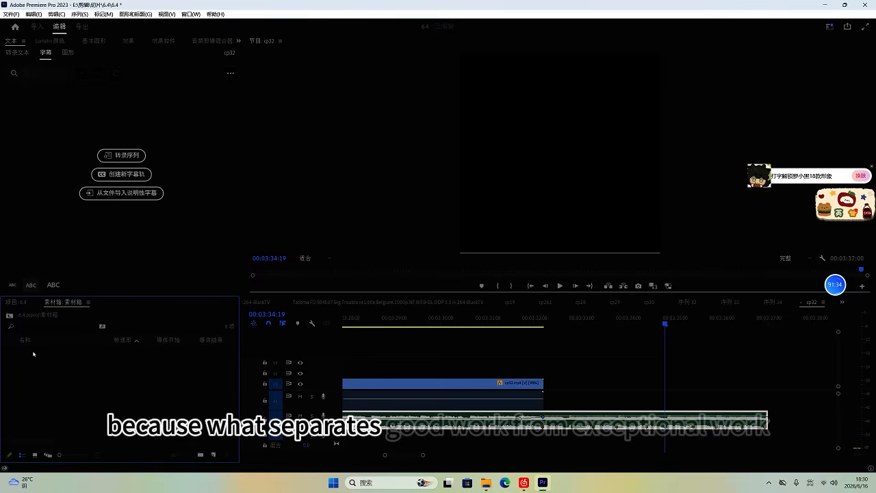
pyautogui.moveTo(486, 483)
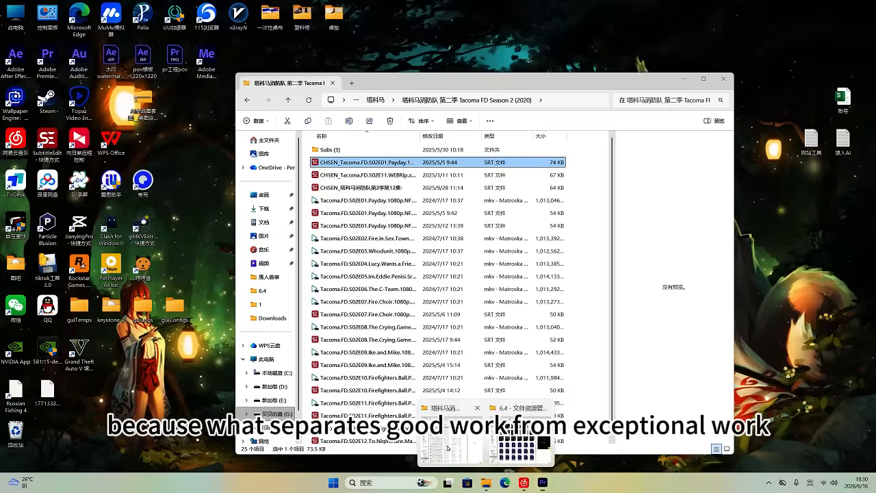
pyautogui.click(452, 440)
pyautogui.click(274, 414)
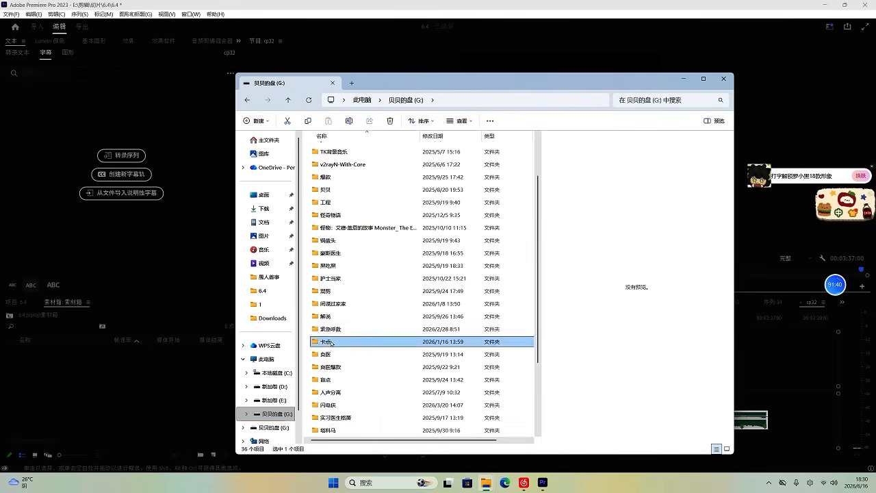
pyautogui.doubleClick(342, 342)
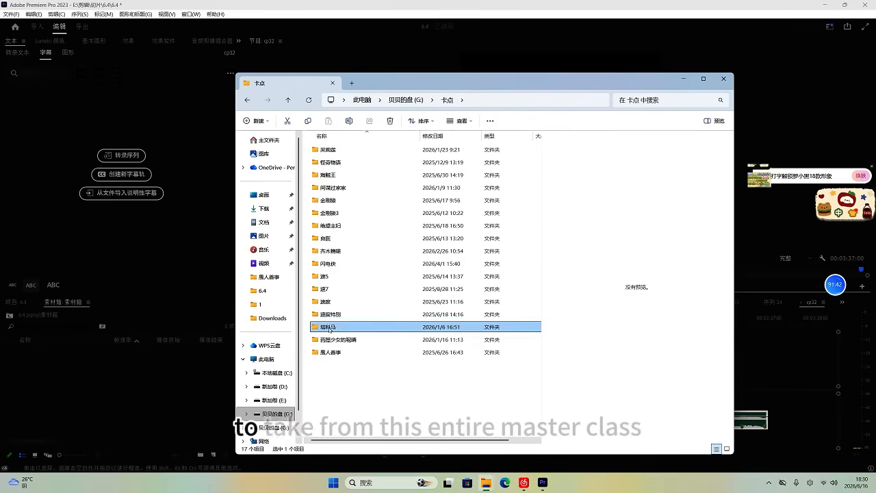
pyautogui.doubleClick(404, 327)
pyautogui.moveTo(505, 304); pyautogui.dragTo(305, 137)
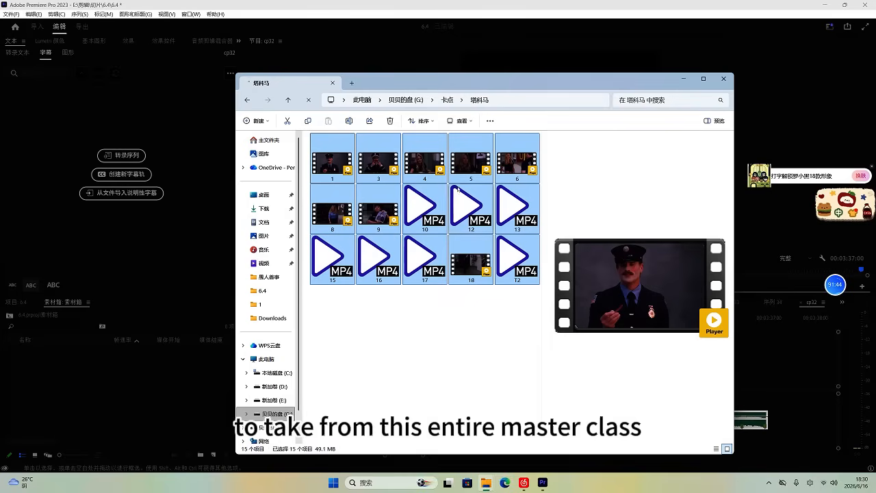
pyautogui.moveTo(329, 219); pyautogui.dragTo(116, 387)
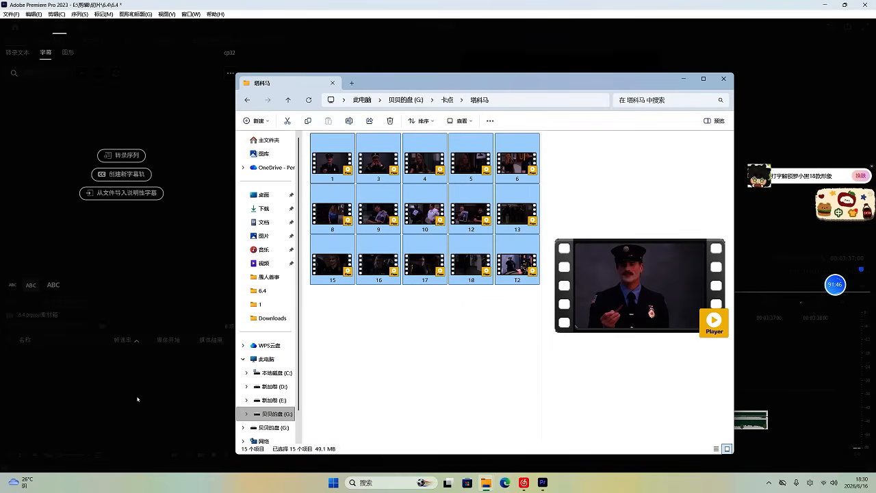
# Step: Place all the imported clips in the cp32 sequence after the main cp32 video clip
pyautogui.click(682, 82)
pyautogui.moveTo(47, 350); pyautogui.dragTo(555, 389)
pyautogui.scroll(-8, 577, 385)
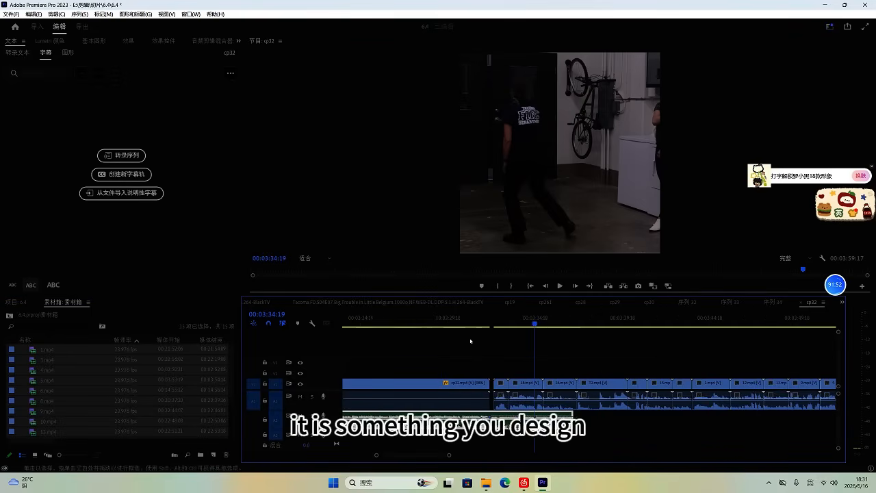
# Step: Scrub through the added clips after the main cp32 clip and delete the unwanted ones, leaving a selection for the ending
pyautogui.moveTo(500, 326); pyautogui.dragTo(706, 321)
pyautogui.click(530, 382)
pyautogui.press('Delete')
pyautogui.scroll(-2, 631, 343)
pyautogui.press('Delete')
pyautogui.press('Delete')
pyautogui.press('Delete')
pyautogui.scroll(-2, 620, 326)
pyautogui.press('Delete')
pyautogui.moveTo(638, 322); pyautogui.dragTo(783, 325)
pyautogui.press('Delete')
pyautogui.scroll(-2, 739, 349)
pyautogui.press('Delete')
pyautogui.press('-')
pyautogui.press('-')
pyautogui.press('-')
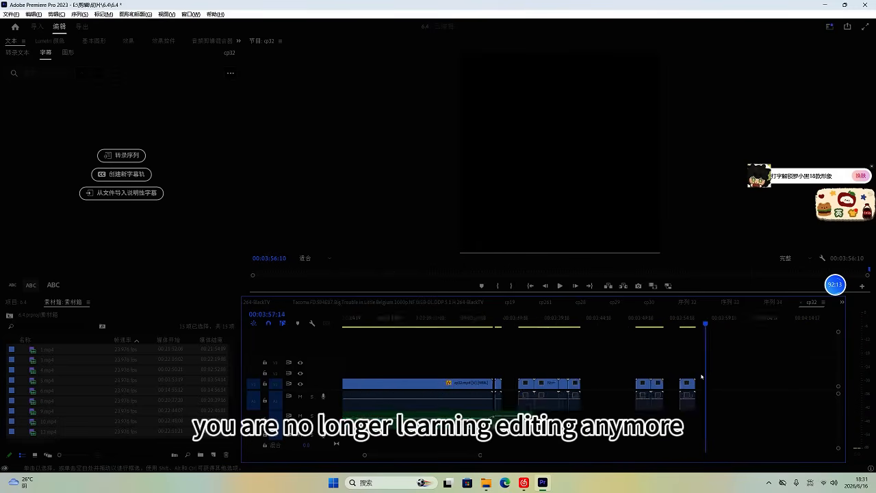
# Step: Unlink the audio of the remaining added clips from their video and delete that audio
pyautogui.moveTo(574, 366); pyautogui.dragTo(561, 382)
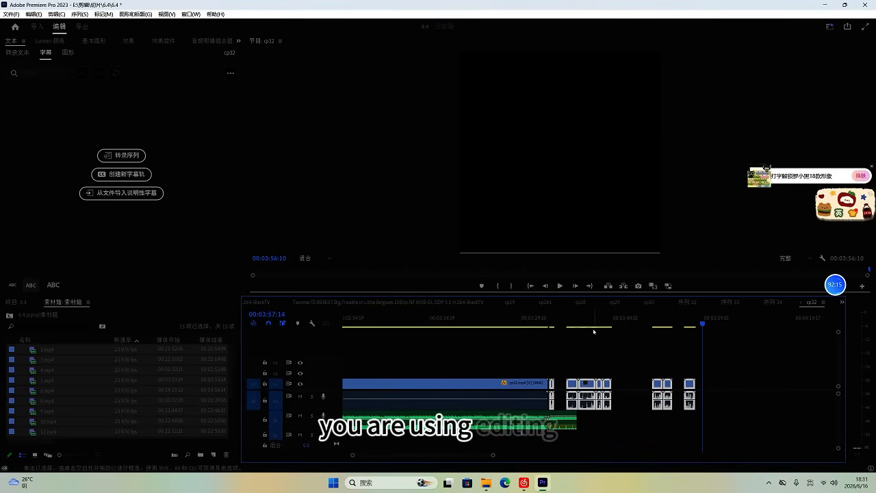
pyautogui.rightClick(593, 381)
pyautogui.click(626, 205)
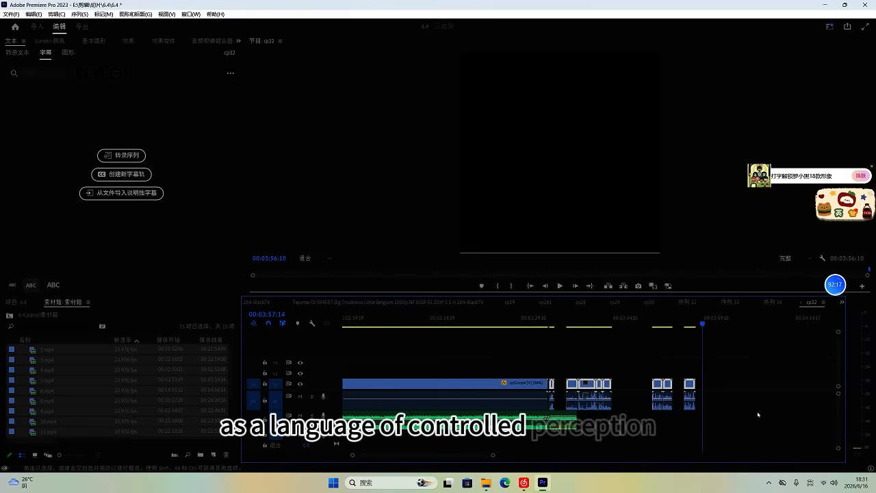
pyautogui.moveTo(753, 412); pyautogui.dragTo(590, 405)
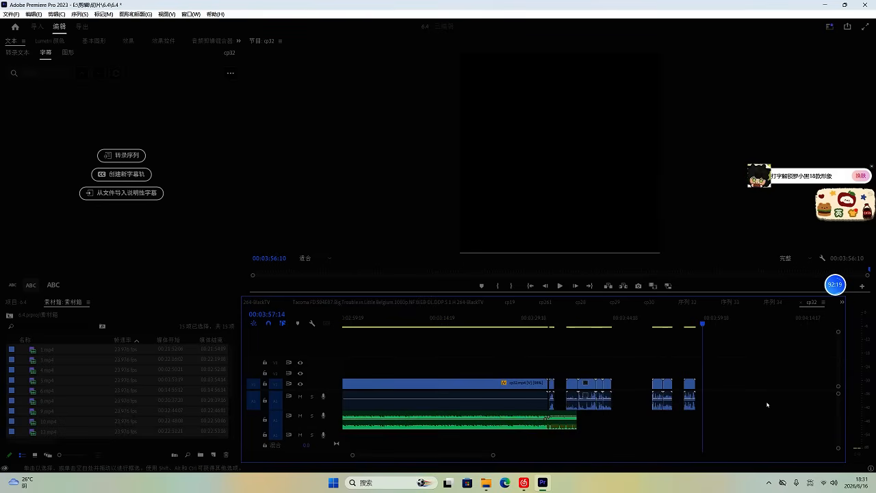
pyautogui.press('Delete')
pyautogui.scroll(2, 573, 396)
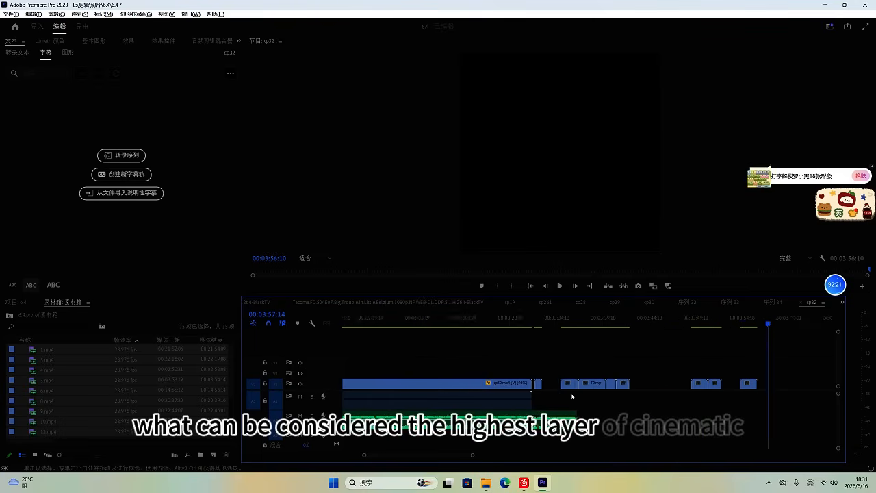
# Step: Delete the gaps between the ending clips so they all follow directly after the main cp32 clip
pyautogui.scroll(2, 573, 396)
pyautogui.click(541, 384)
pyautogui.scroll(4, 538, 383)
pyautogui.press('Delete')
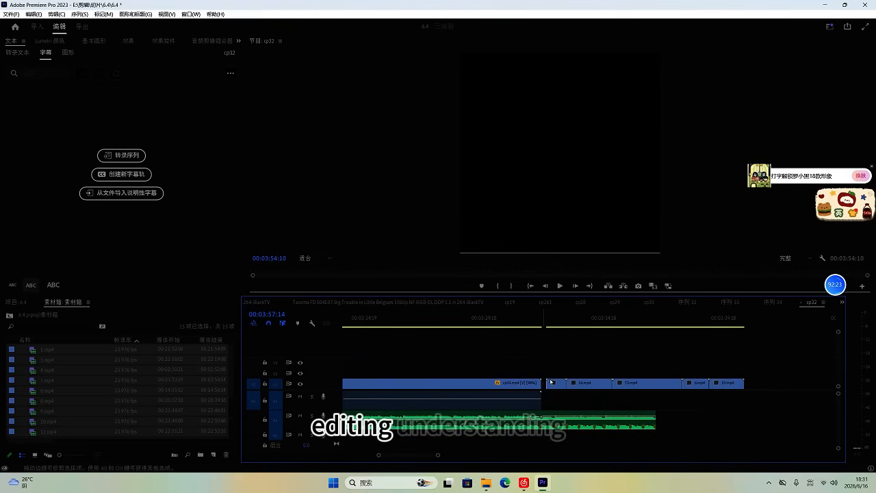
pyautogui.click(537, 321)
pyautogui.scroll(4, 566, 378)
# Step: Play into the first ending clip, 5.mp4, split it at 00:03:32:19 and delete the part after the cut
pyautogui.press('space')
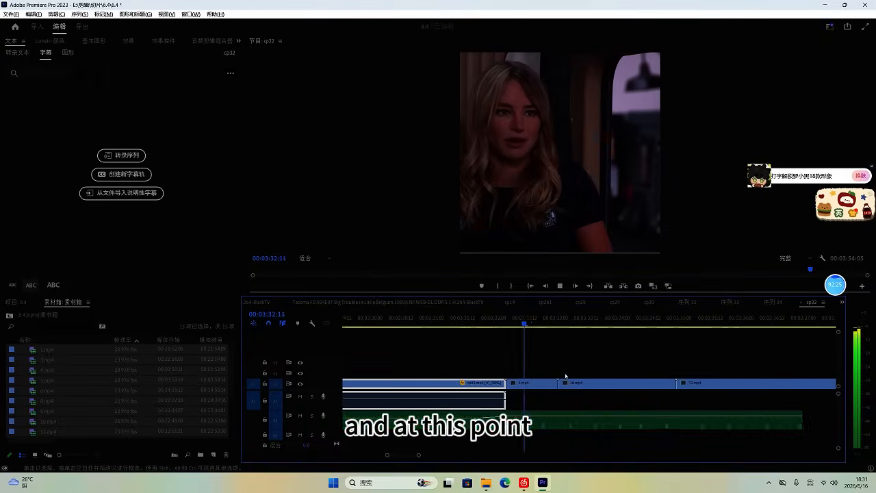
pyautogui.press('space')
pyautogui.click(538, 323)
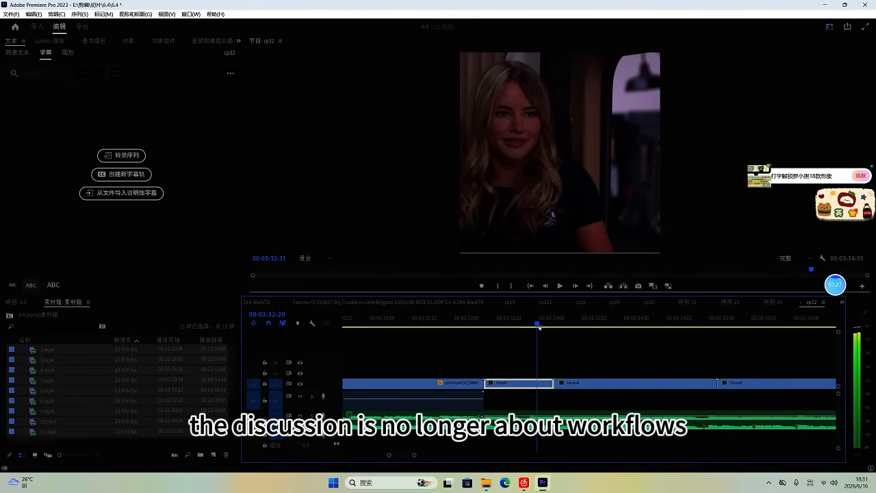
pyautogui.moveTo(538, 329); pyautogui.dragTo(536, 332)
pyautogui.hotkey('ctrl', 'k')
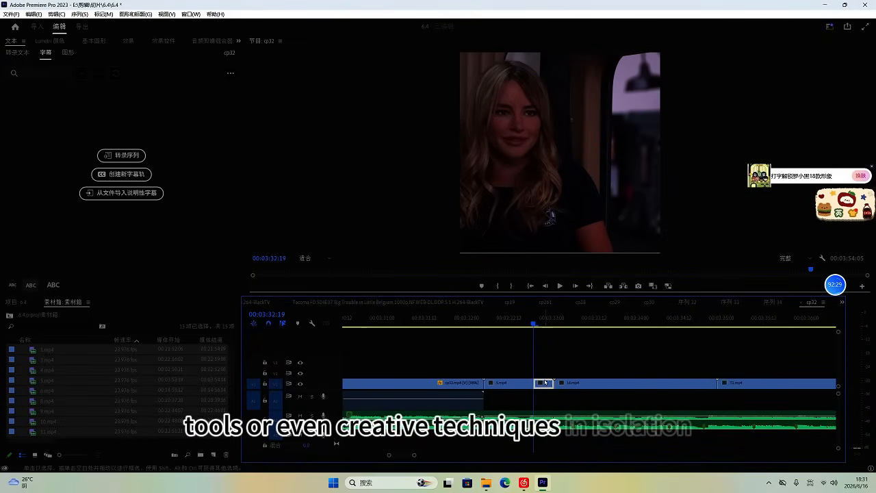
pyautogui.press('Delete')
# Step: Shift the picture of 5.mp4 horizontally to centre the woman, and close the gap behind the clip
pyautogui.click(498, 330)
pyautogui.click(164, 41)
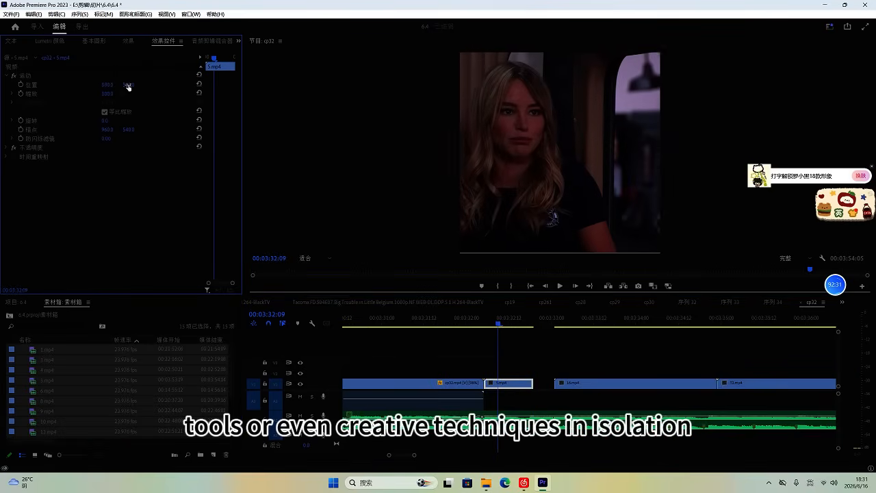
pyautogui.click(541, 386)
pyautogui.press('Delete')
# Step: Trim 16.mp4 to end at 00:03:33:06 without a gap after it, and set its horizontal position to 468
pyautogui.press('space')
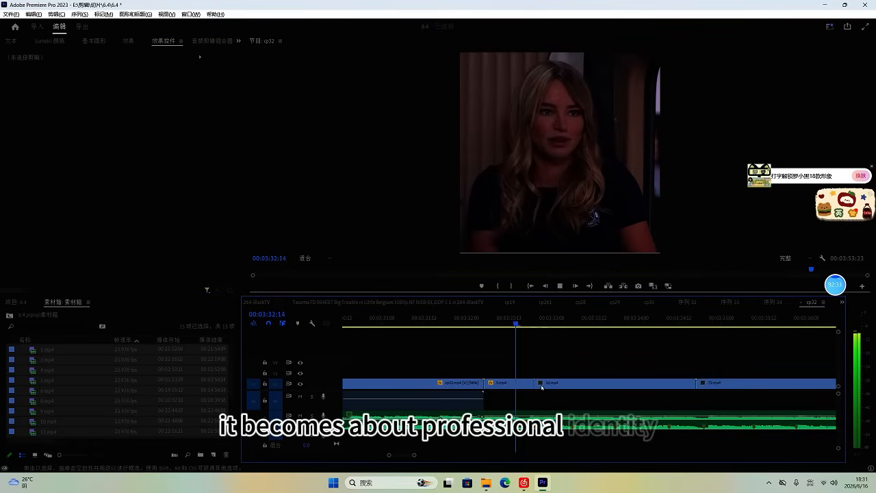
pyautogui.scroll(1, 542, 387)
pyautogui.scroll(-2, 542, 385)
pyautogui.press('space')
pyautogui.moveTo(541, 328)
pyautogui.mouseDown()
pyautogui.moveTo(504, 328)
pyautogui.moveTo(552, 329)
pyautogui.moveTo(531, 334)
pyautogui.mouseUp()
pyautogui.hotkey('ctrl', 'k')
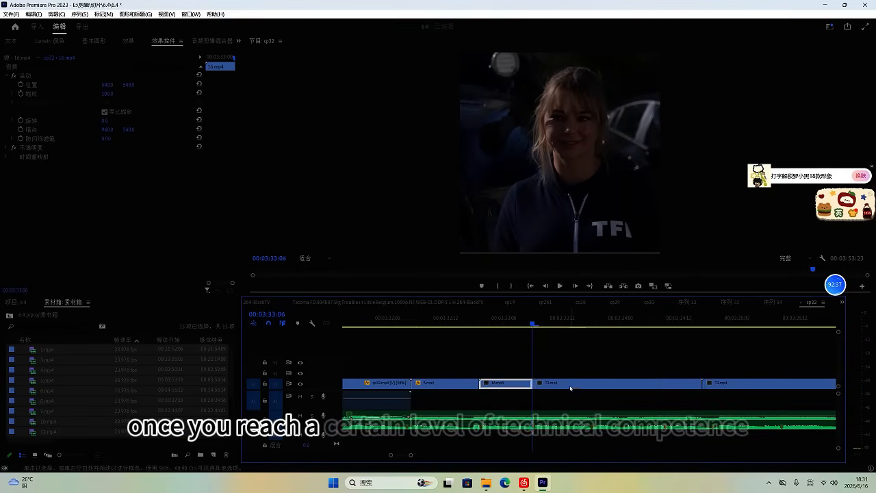
pyautogui.click(572, 387)
pyautogui.press('Delete')
pyautogui.click(578, 388)
pyautogui.press('Delete')
pyautogui.click(504, 322)
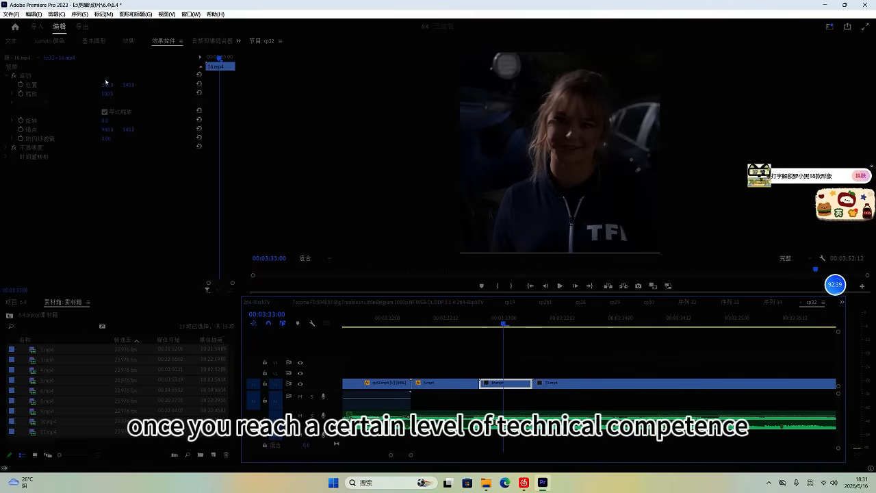
pyautogui.click(105, 81)
# Step: Split the firefighter portrait clip after 16.mp4 into three pieces at its shot changes
pyautogui.press('space')
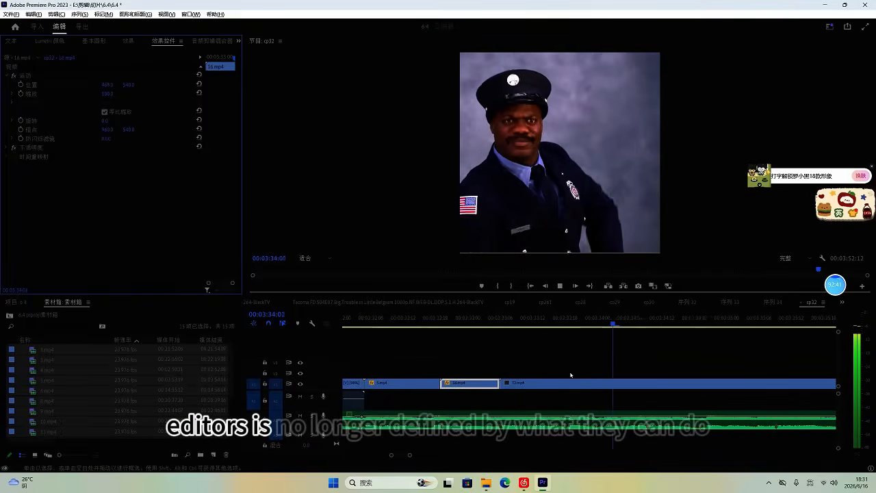
pyautogui.scroll(-1, 570, 377)
pyautogui.click(568, 382)
pyautogui.click(544, 326)
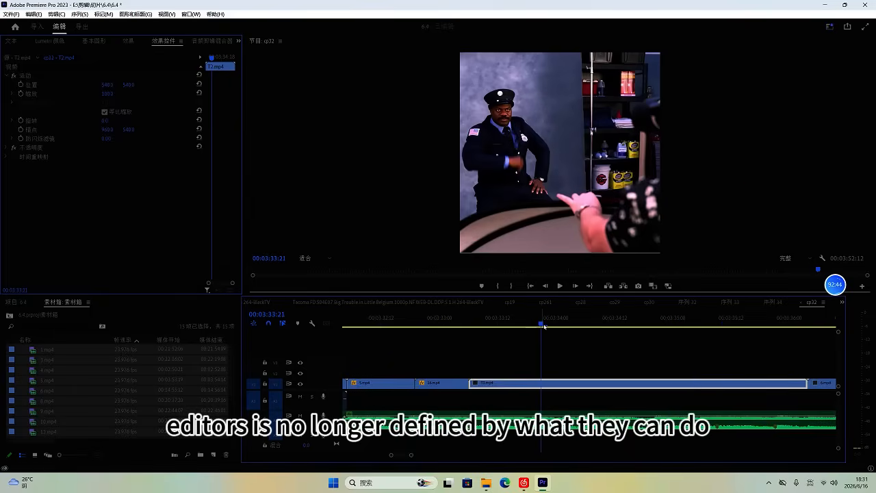
pyautogui.press('F2')
pyautogui.press('Return')
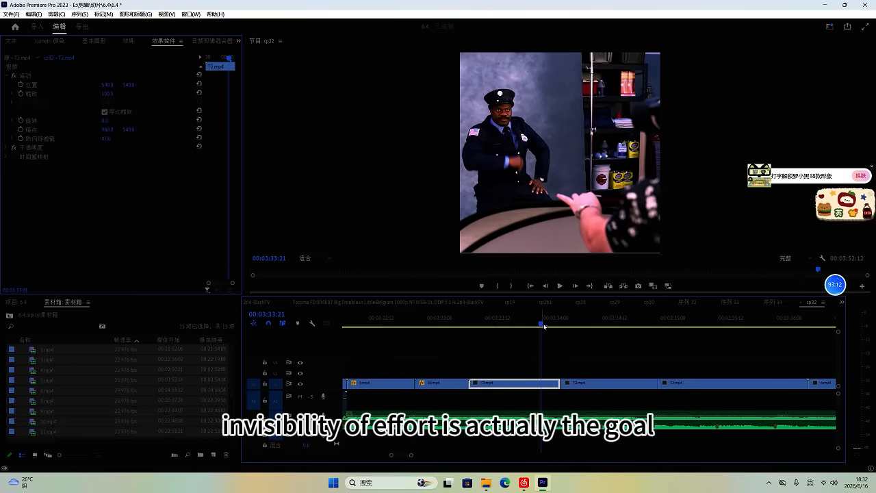
# Step: Delete the first of the three firefighter portrait pieces, the wide shot with the photographer, and close its gap
pyautogui.click(454, 326)
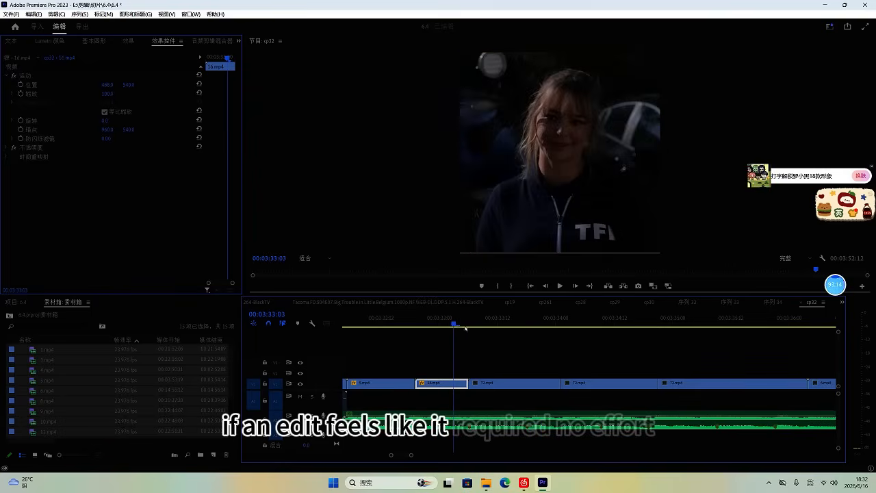
pyautogui.press('space')
pyautogui.scroll(3, 495, 355)
pyautogui.press('space')
pyautogui.click(546, 385)
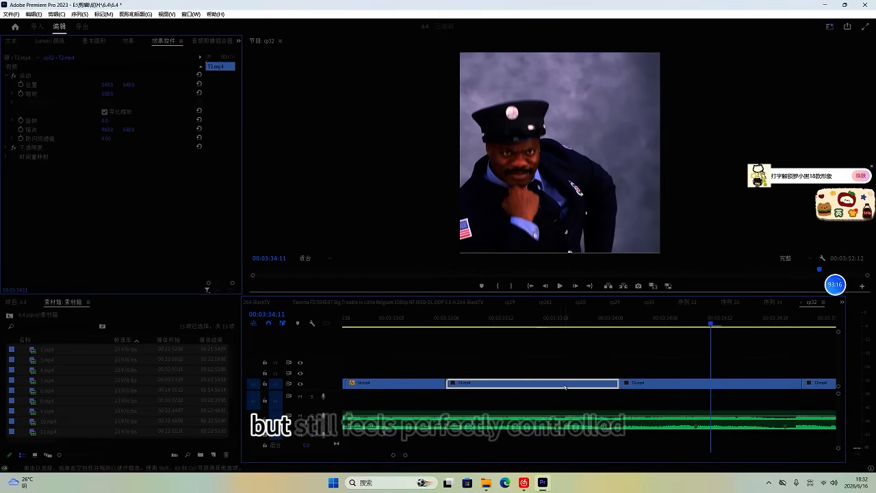
pyautogui.press('Delete')
pyautogui.click(542, 387)
pyautogui.press('Delete')
# Step: Split the firefighter close-up at 00:03:33:08 and remove its opening frames without leaving a gap
pyautogui.click(447, 325)
pyautogui.press('space')
pyautogui.scroll(1, 490, 336)
pyautogui.press('space')
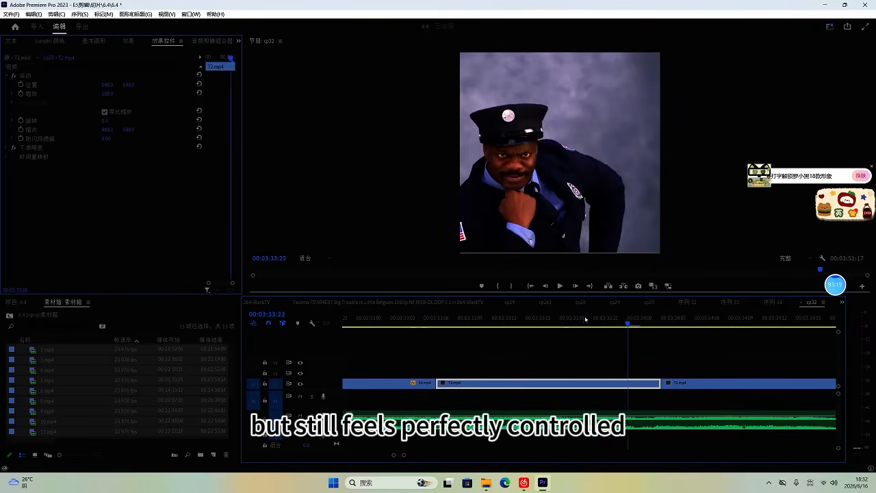
pyautogui.moveTo(582, 320); pyautogui.dragTo(458, 323)
pyautogui.hotkey('ctrl', 'k')
pyautogui.press('Delete')
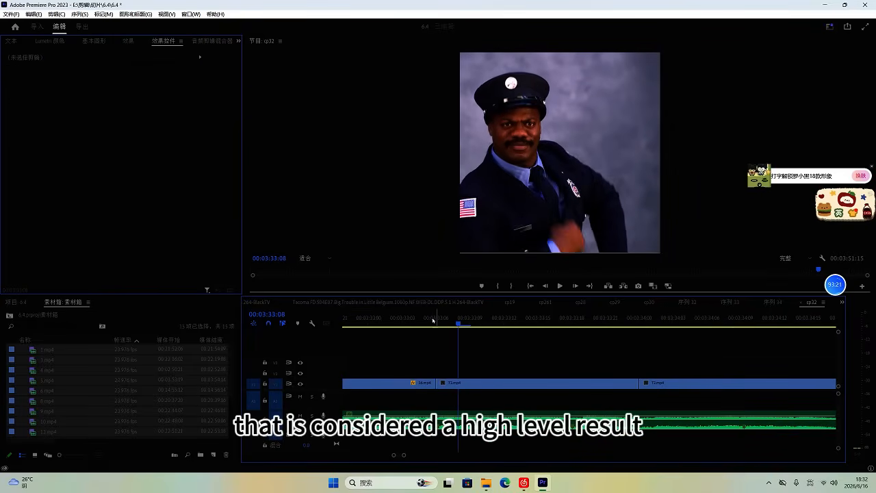
# Step: Trim the firefighter close-up to end at 00:03:33:18 without a gap after it, and move its picture to position 668, 553
pyautogui.click(437, 320)
pyautogui.press('space')
pyautogui.press('space')
pyautogui.click(574, 320)
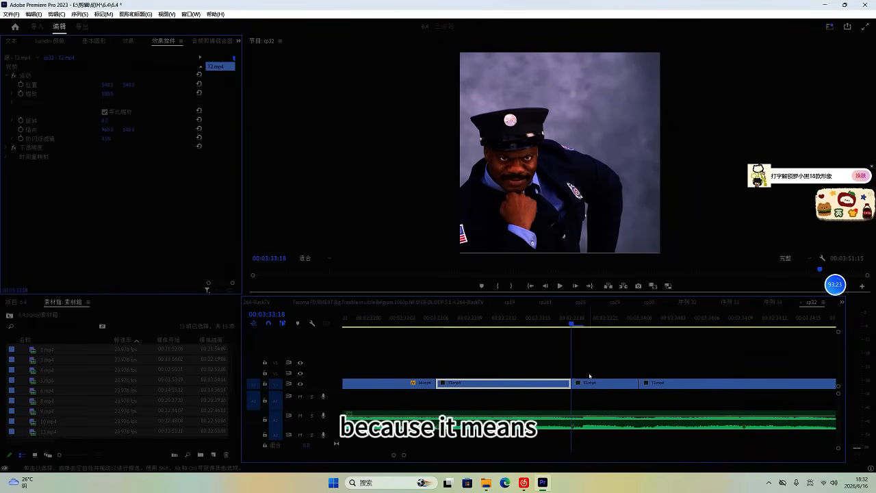
pyautogui.click(597, 384)
pyautogui.press('Delete')
pyautogui.click(606, 385)
pyautogui.press('Delete')
pyautogui.click(493, 323)
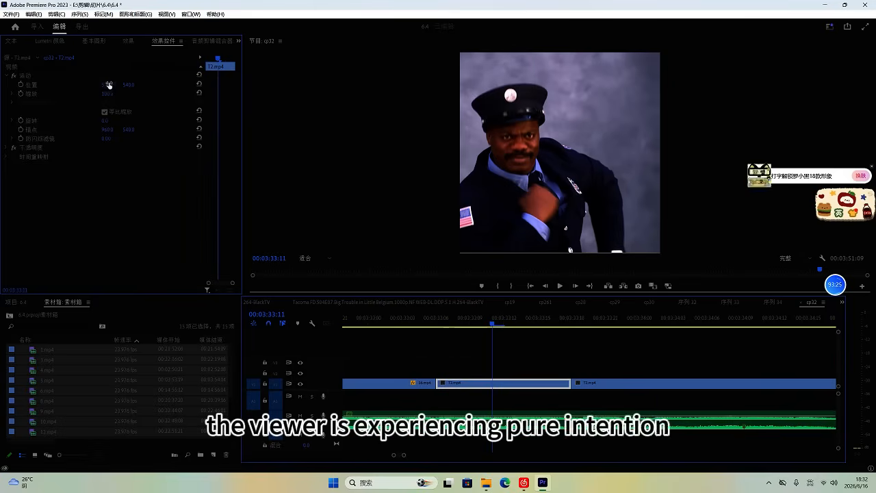
pyautogui.moveTo(108, 85); pyautogui.dragTo(135, 113)
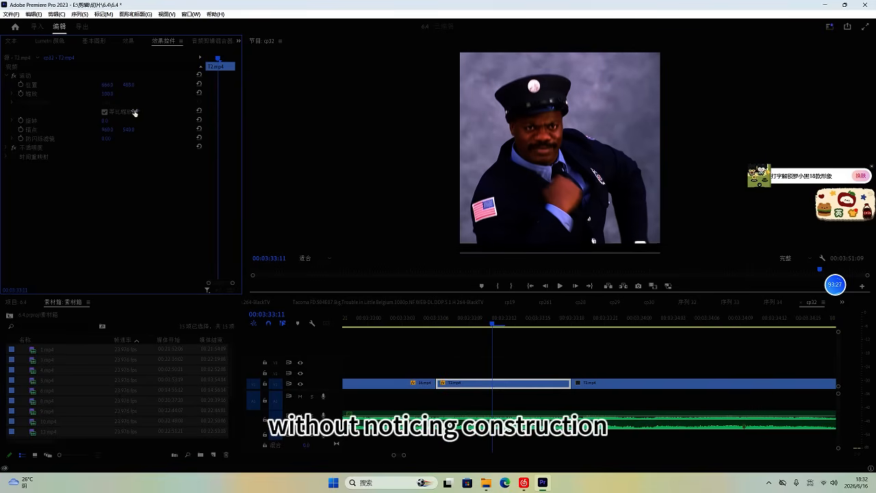
# Step: Split the laughing fire chief clip at 00:03:34:09 and delete the part after the cut
pyautogui.press('space')
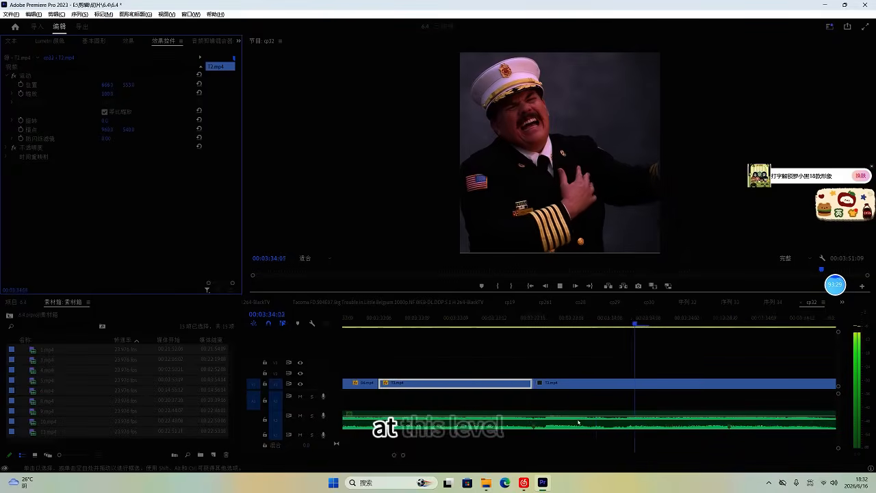
pyautogui.click(490, 317)
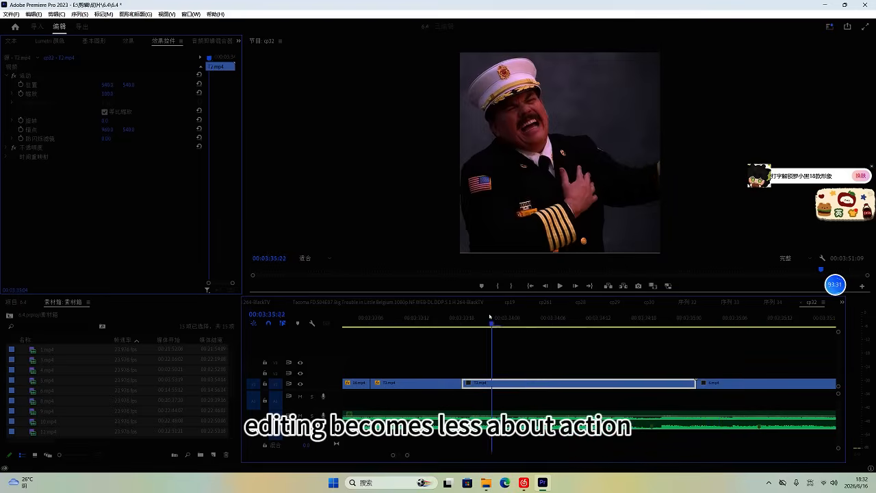
pyautogui.moveTo(567, 325); pyautogui.dragTo(579, 327)
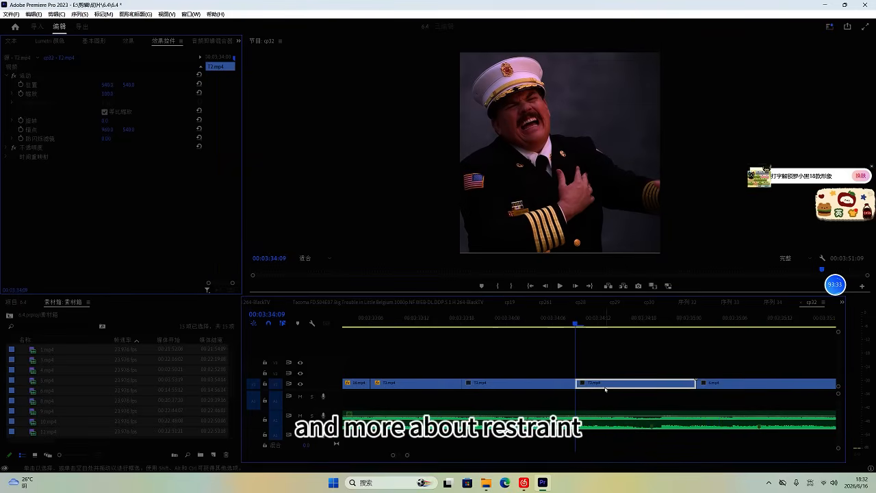
pyautogui.press('Delete')
# Step: Set the fire chief clip's horizontal position to 604 and close the gap behind it
pyautogui.click(517, 325)
pyautogui.moveTo(104, 97); pyautogui.dragTo(147, 94)
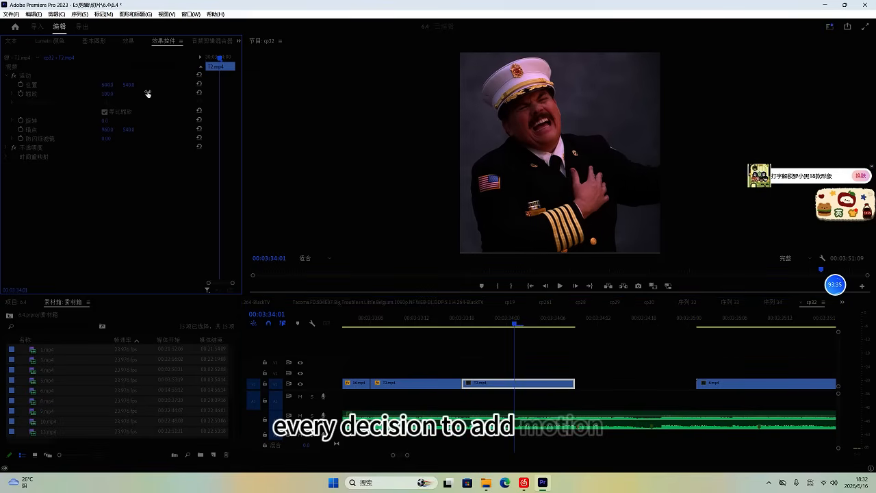
pyautogui.click(615, 382)
pyautogui.press('Delete')
# Step: Trim 6.mp4 to end at 00:03:34:20 without a gap after it, and shift its picture horizontally to centre the blonde woman
pyautogui.press('space')
pyautogui.press('=')
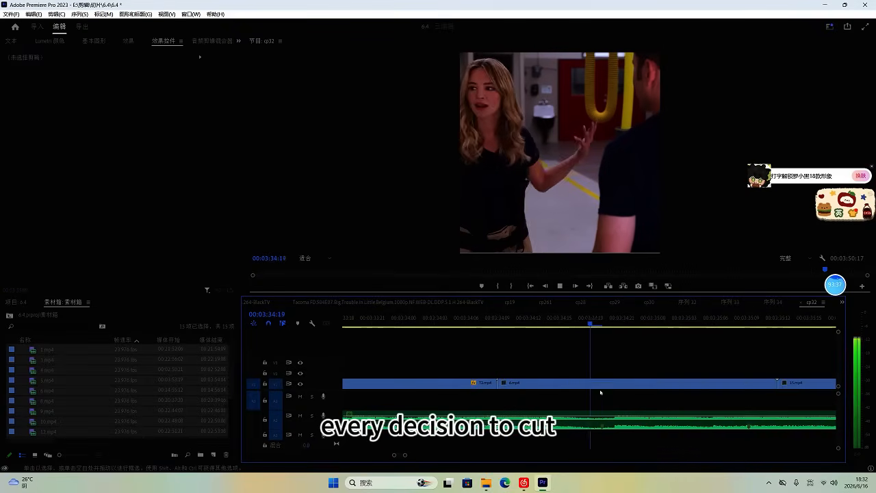
pyautogui.press('space')
pyautogui.moveTo(607, 325); pyautogui.dragTo(611, 326)
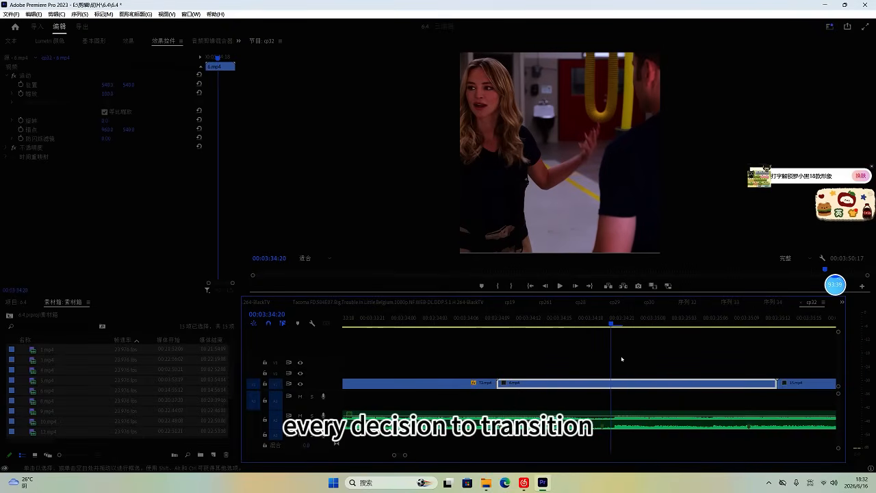
pyautogui.hotkey('ctrl', 'k')
pyautogui.click(644, 385)
pyautogui.press('Delete')
pyautogui.click(644, 385)
pyautogui.press('Delete')
pyautogui.click(538, 324)
pyautogui.click(541, 384)
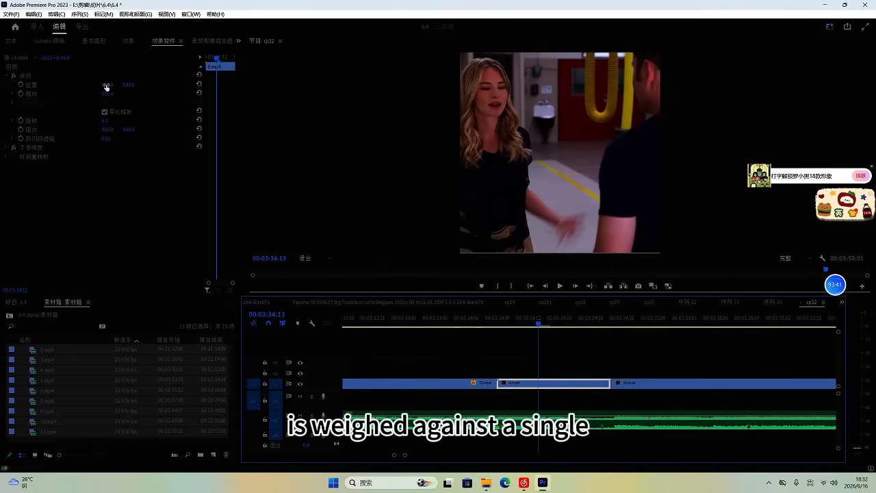
# Step: Trim the last clip, 15.mp4, to end at 00:03:35:09 and set its horizontal position to 394
pyautogui.press('space')
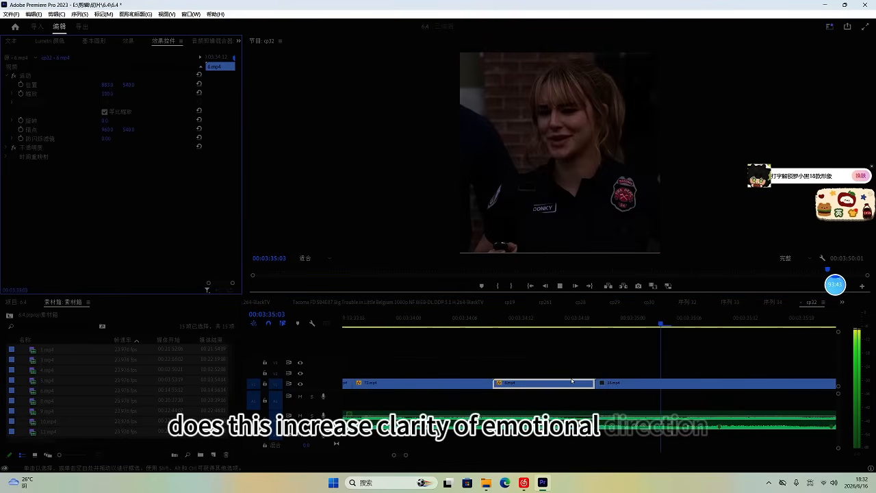
pyautogui.click(540, 321)
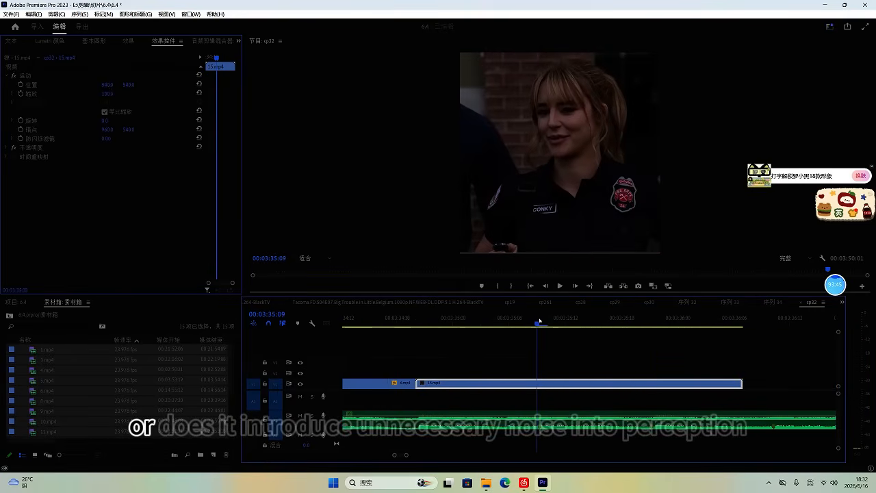
pyautogui.click(579, 378)
pyautogui.press('Delete')
pyautogui.click(476, 325)
pyautogui.moveTo(104, 85); pyautogui.dragTo(29, 86)
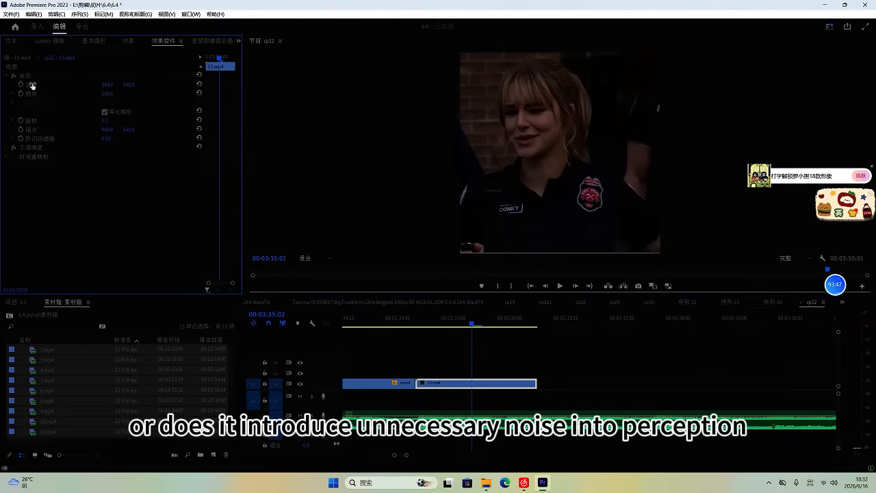
# Step: Duplicate the five clips from 16.mp4 through 15.mp4 and place the copies directly after the last clip
pyautogui.scroll(-3, 584, 378)
pyautogui.scroll(2, 584, 378)
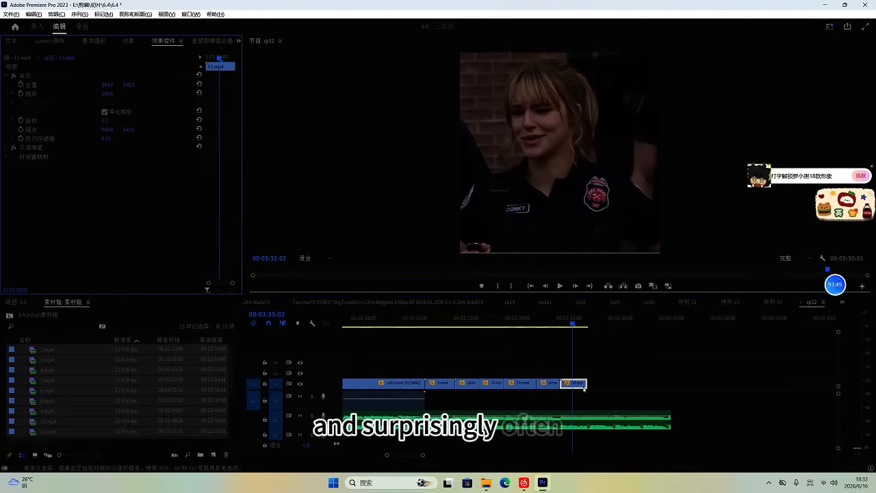
pyautogui.click(463, 383)
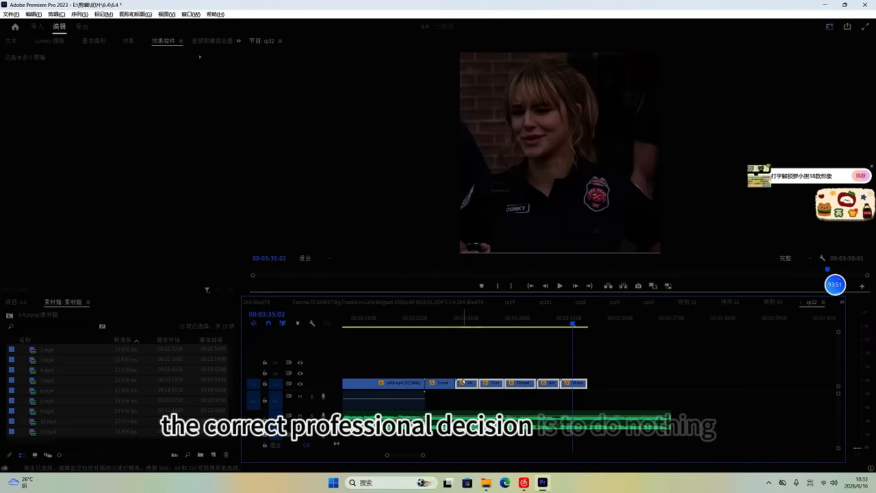
pyautogui.moveTo(464, 383); pyautogui.dragTo(586, 384)
# Step: Play through the copied clips, delete the duplicated firefighter close-up, and undo the trim tried on the copied 16.mp4
pyautogui.scroll(3, 579, 385)
pyautogui.scroll(1, 581, 384)
pyautogui.press('space')
pyautogui.scroll(-1, 580, 384)
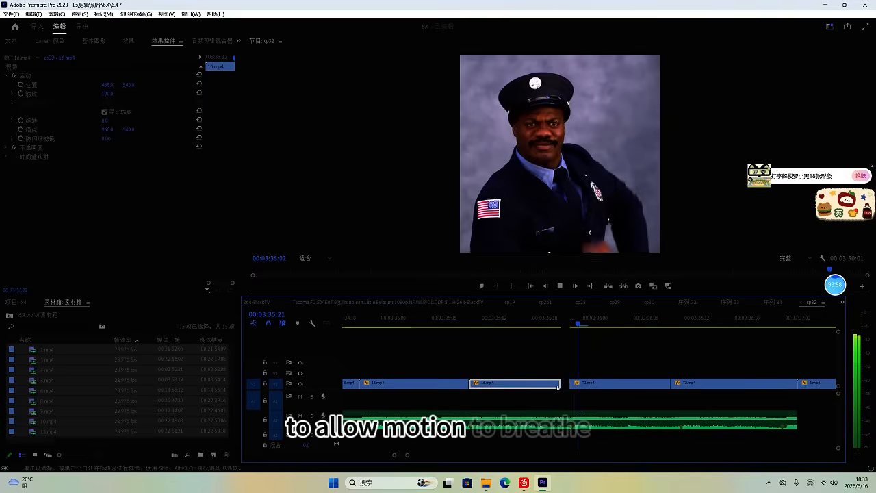
pyautogui.press('space')
pyautogui.moveTo(556, 319); pyautogui.dragTo(578, 321)
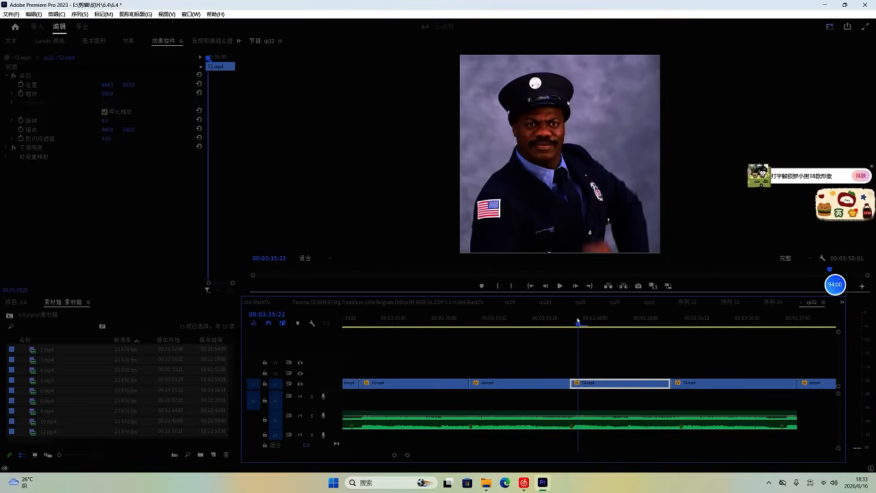
pyautogui.press('Delete')
pyautogui.moveTo(569, 382); pyautogui.dragTo(532, 381)
pyautogui.hotkey('ctrl', 'z')
# Step: Delete the duplicated fire chief clip, close the gap after the copied 16.mp4, and play back the join
pyautogui.click(454, 323)
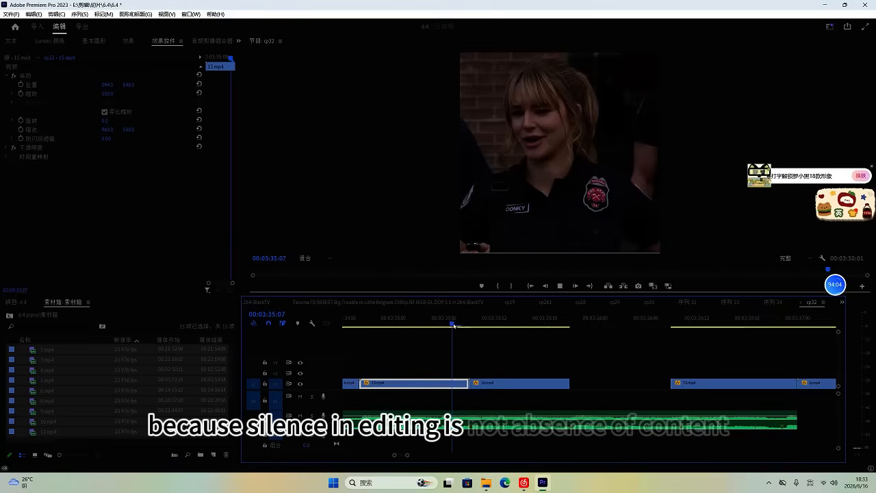
pyautogui.press('space')
pyautogui.scroll(1, 487, 346)
pyautogui.press('space')
pyautogui.click(679, 325)
pyautogui.press('space')
pyautogui.scroll(-1, 609, 377)
pyautogui.scroll(-2, 604, 379)
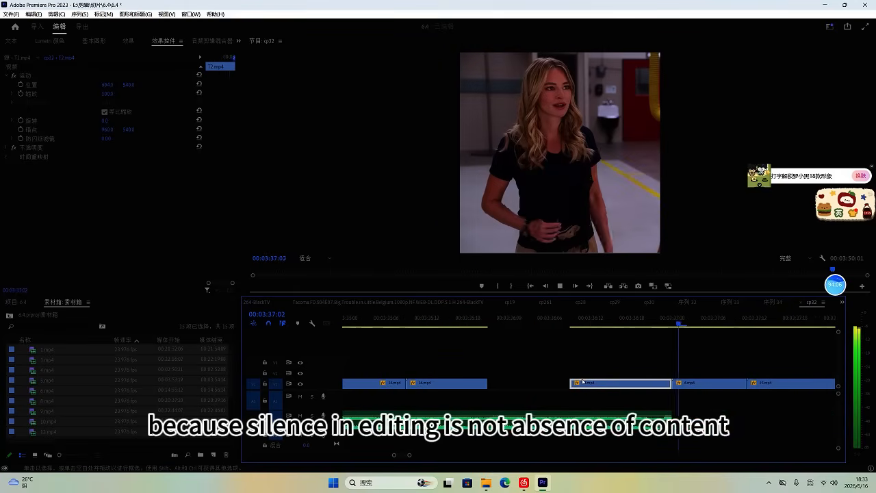
pyautogui.press('space')
pyautogui.click(622, 382)
pyautogui.press('Delete')
pyautogui.click(563, 386)
pyautogui.press('Delete')
pyautogui.click(471, 324)
pyautogui.press('space')
pyautogui.scroll(1, 485, 343)
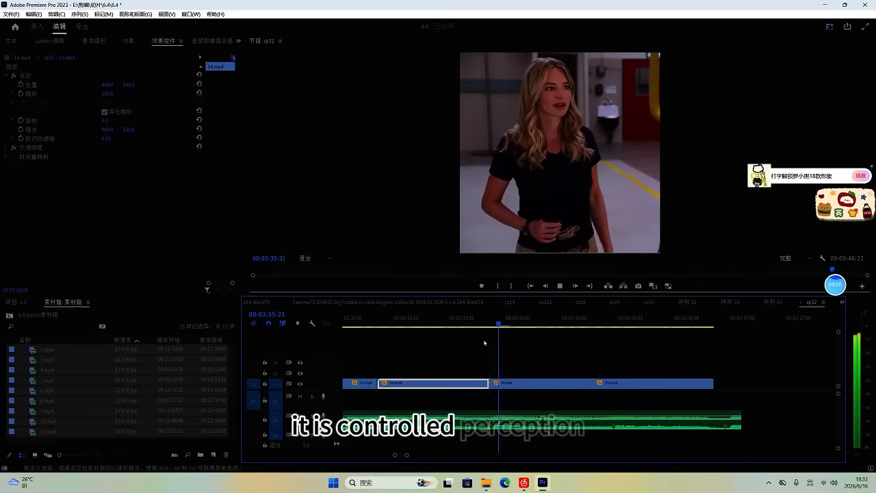
# Step: Play past the copied 16.mp4 and delete the duplicated 15.mp4 at the end of the sequence
pyautogui.scroll(-1, 490, 342)
pyautogui.press('space')
pyautogui.moveTo(486, 324); pyautogui.dragTo(598, 338)
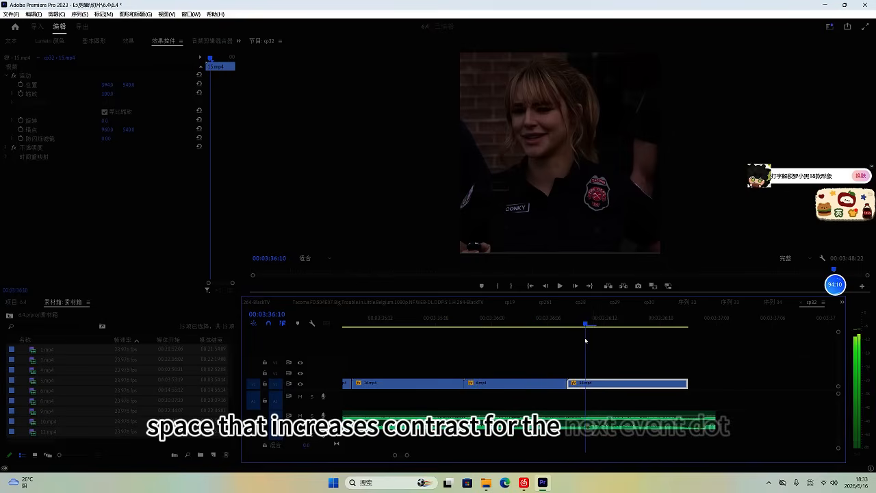
pyautogui.press('Delete')
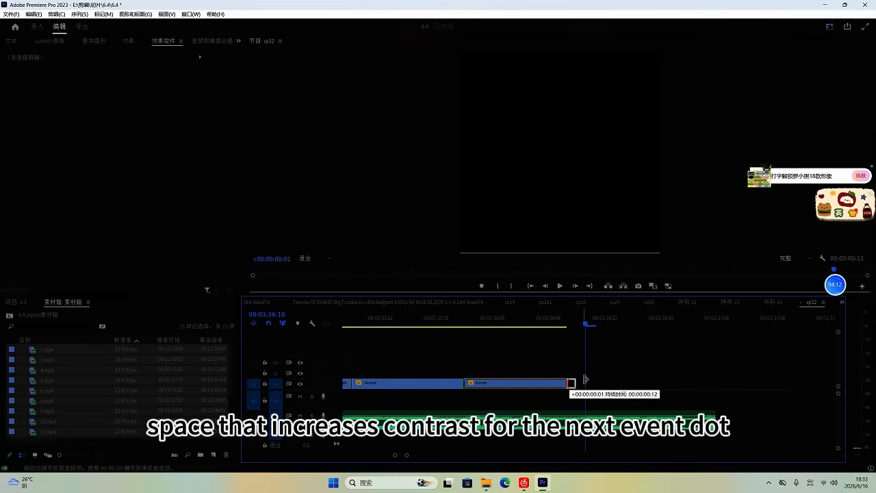
# Step: Extend the last clip, 6.mp4, to end at 00:03:36:10 and play back from its start
pyautogui.moveTo(586, 379); pyautogui.dragTo(591, 379)
pyautogui.click(525, 383)
pyautogui.moveTo(475, 324); pyautogui.dragTo(466, 325)
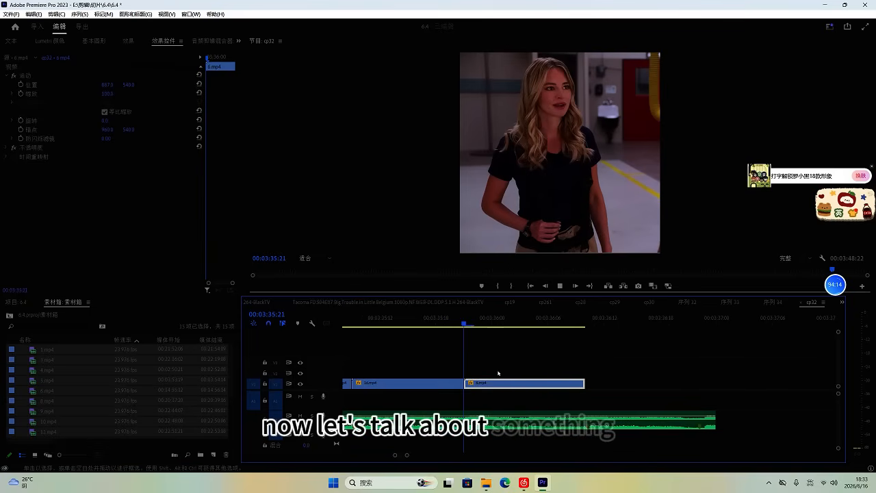
pyautogui.scroll(-1, 516, 378)
pyautogui.press('space')
# Step: Copy 5.mp4, the first clip after the captioned clip, to directly behind the last clip and play through the ending
pyautogui.scroll(-5, 598, 394)
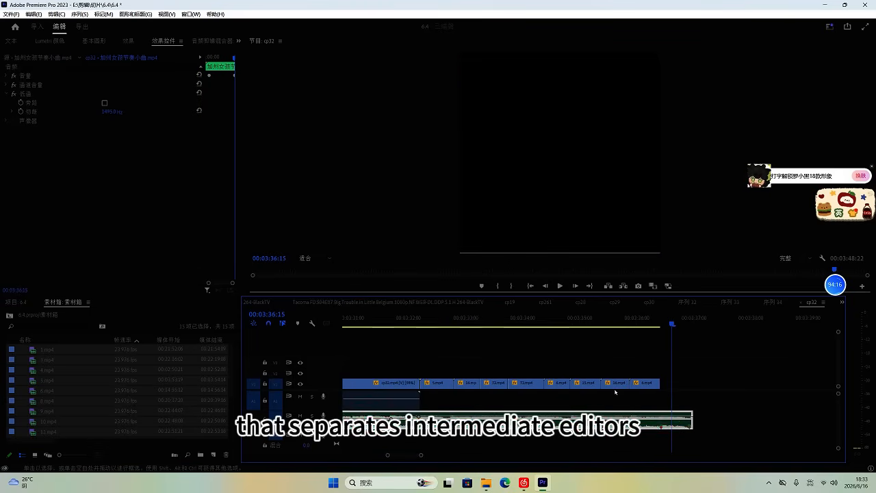
pyautogui.click(432, 320)
pyautogui.moveTo(440, 383); pyautogui.dragTo(683, 388)
pyautogui.scroll(3, 471, 350)
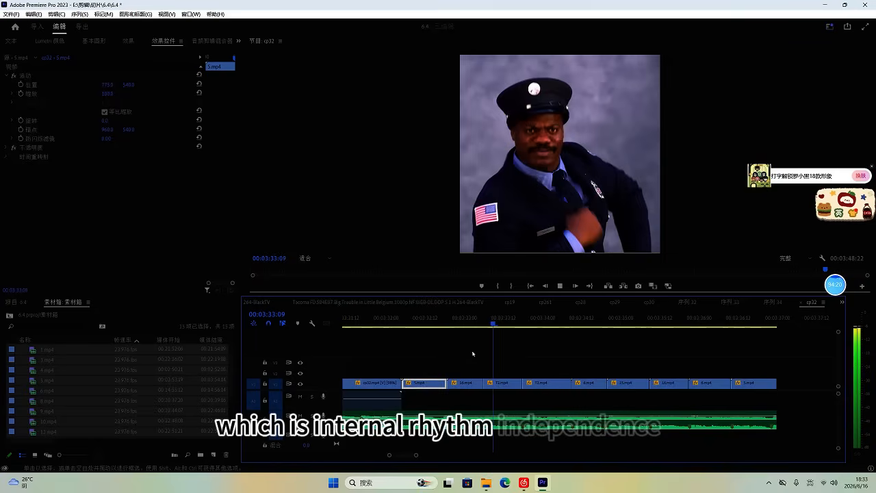
pyautogui.scroll(-3, 484, 350)
pyautogui.press('space')
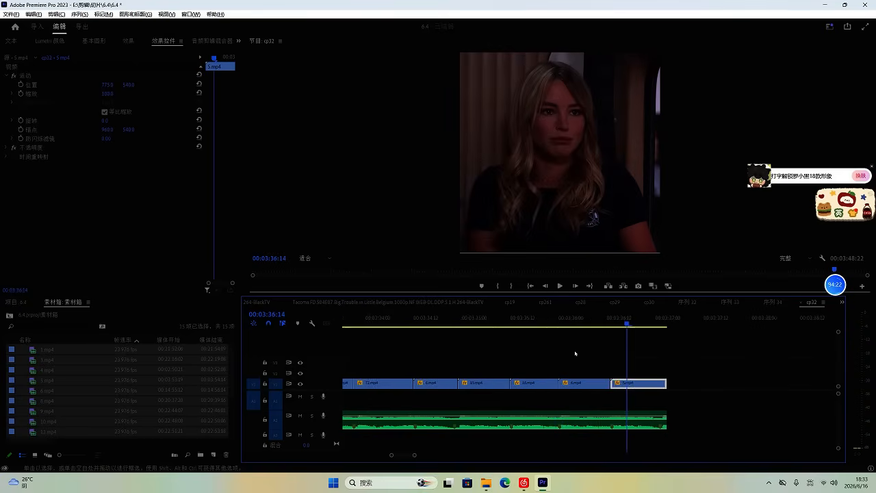
# Step: Play the added 5.mp4 towards its end and save the project
pyautogui.press('space')
pyautogui.scroll(1, 563, 346)
pyautogui.press('space')
pyautogui.scroll(-3, 582, 357)
pyautogui.scroll(-2, 590, 370)
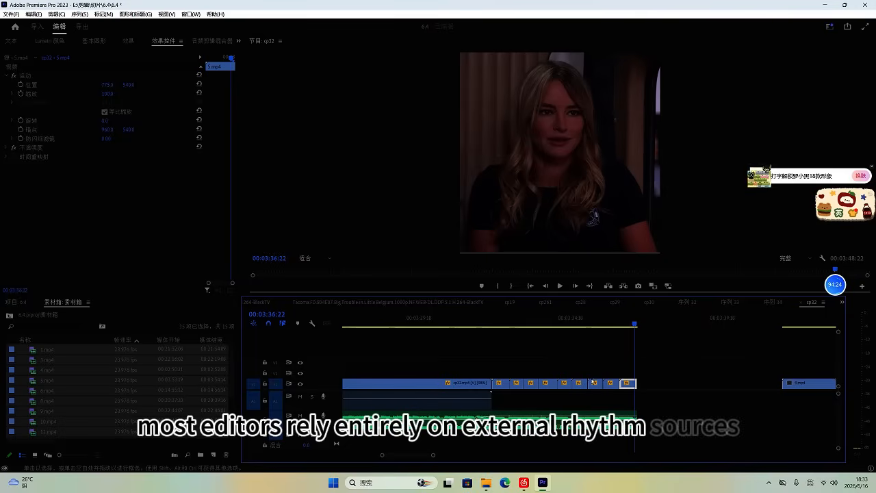
pyautogui.hotkey('ctrl', 's')
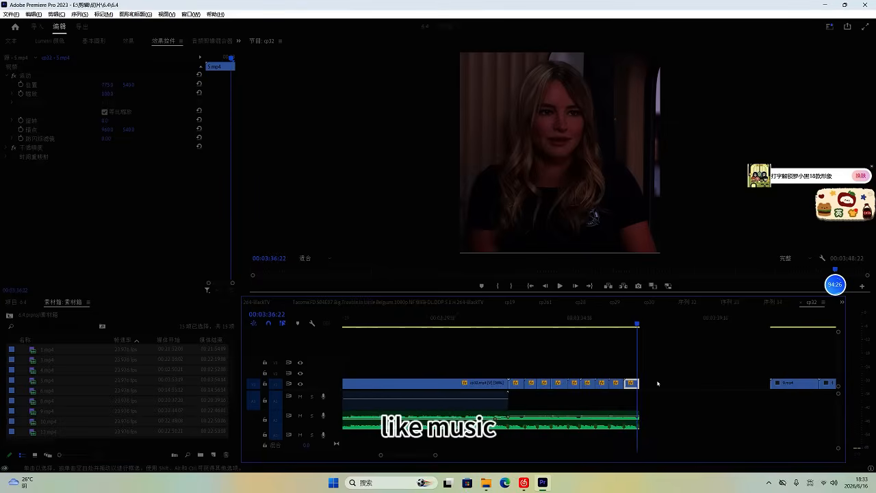
# Step: Play the leftover clips beyond the ending and delete the first two adjoining ones
pyautogui.scroll(-3, 660, 384)
pyautogui.click(735, 321)
pyautogui.press('space')
pyautogui.scroll(-2, 705, 362)
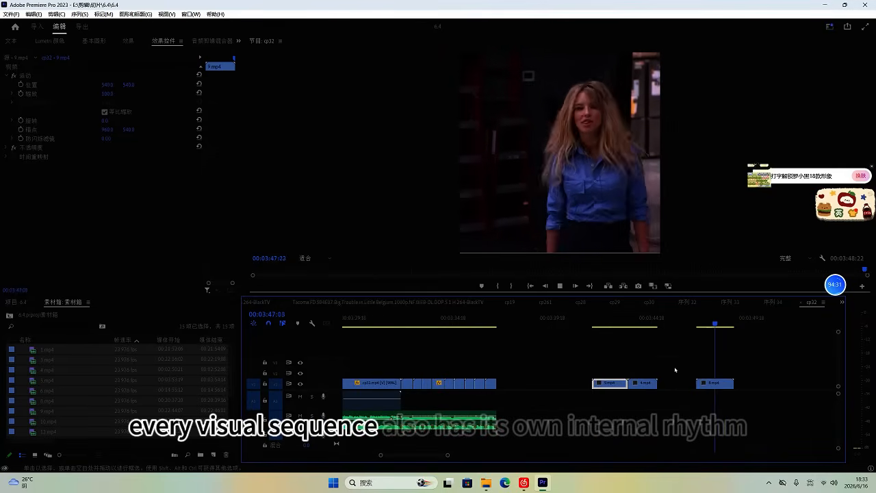
pyautogui.press('space')
pyautogui.press('Delete')
# Step: Play back the ending and close the gap between the last 5.mp4 and the leftover 8.mp4
pyautogui.click(461, 321)
pyautogui.press('space')
pyautogui.scroll(2, 481, 342)
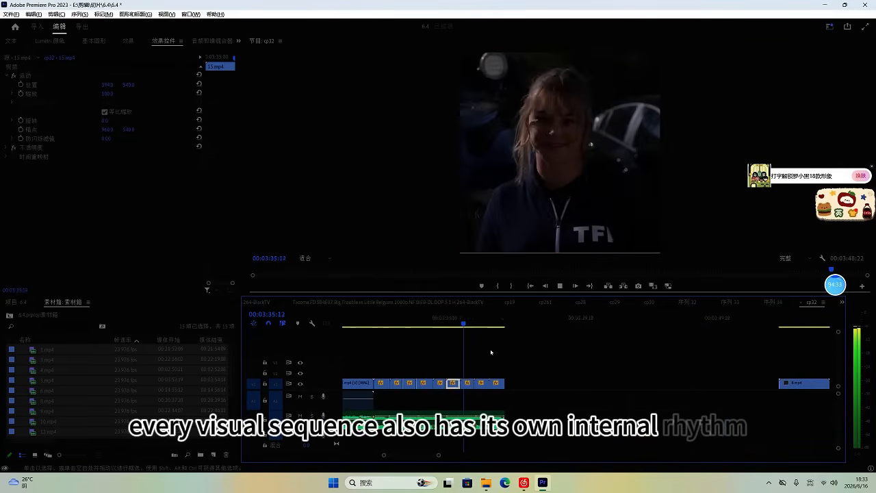
pyautogui.press('space')
pyautogui.click(528, 385)
pyautogui.press('Delete')
# Step: Replay the ending, move 8.mp4 to track V2 so it starts with the last 16.mp4, and play it back
pyautogui.moveTo(444, 322); pyautogui.dragTo(403, 325)
pyautogui.press('space')
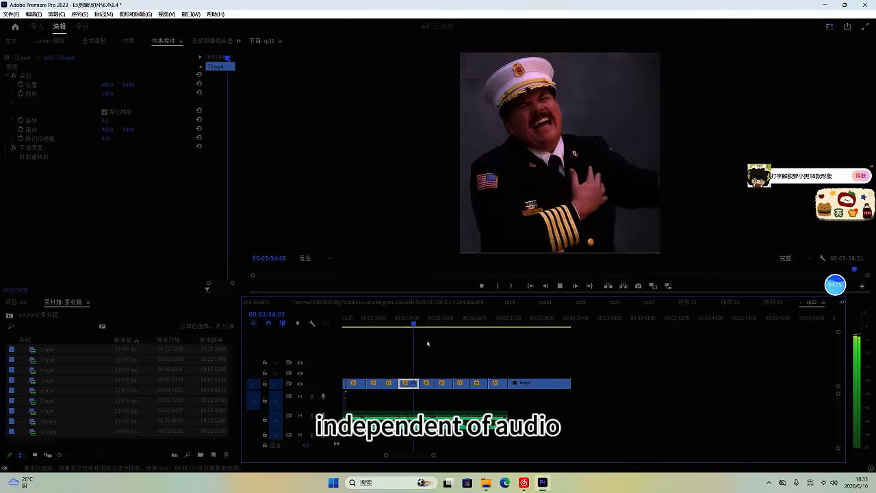
pyautogui.scroll(3, 430, 343)
pyautogui.press('space')
pyautogui.moveTo(587, 380); pyautogui.dragTo(493, 374)
pyautogui.click(442, 323)
pyautogui.press('space')
pyautogui.scroll(2, 450, 336)
pyautogui.scroll(1, 452, 336)
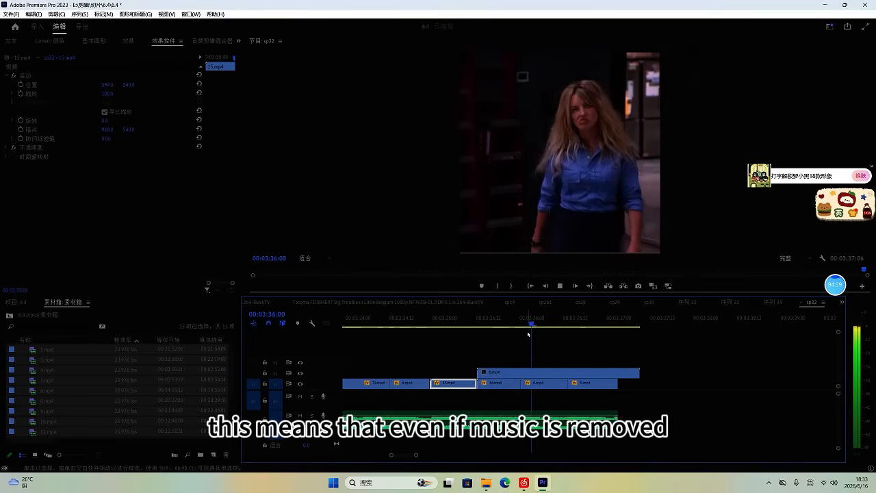
# Step: Trim the start of 8.mp4 to 00:03:35:15 and shift the clip back to the start of the last 16.mp4
pyautogui.press('space')
pyautogui.click(523, 324)
pyautogui.click(502, 321)
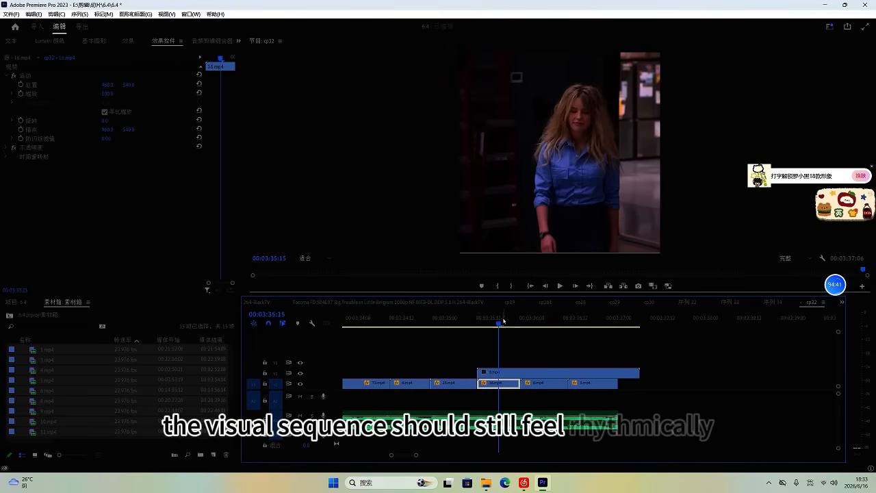
pyautogui.moveTo(525, 376); pyautogui.dragTo(503, 373)
# Step: Cut 8.mp4 at 00:03:35:21, delete the remainder, and move the kept part down to replace the last 16.mp4
pyautogui.click(410, 324)
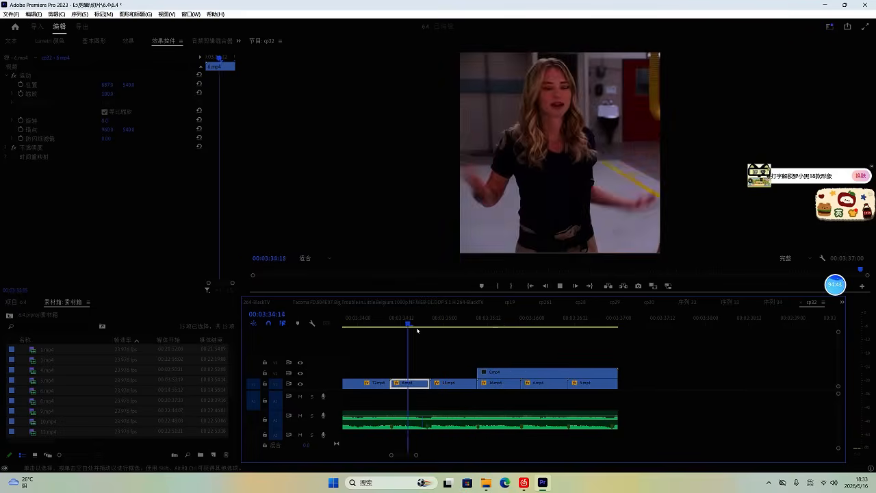
pyautogui.press('space')
pyautogui.scroll(3, 439, 339)
pyautogui.click(581, 324)
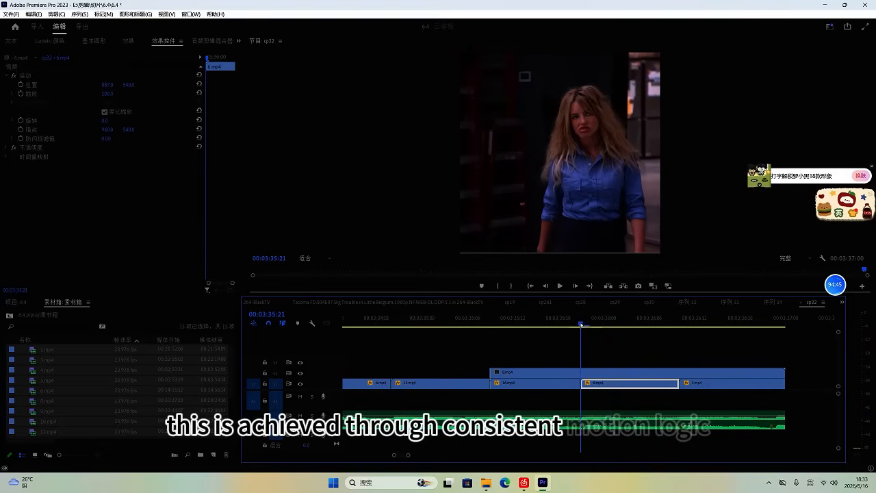
pyautogui.click(592, 376)
pyautogui.press('Delete')
pyautogui.moveTo(552, 375); pyautogui.dragTo(551, 385)
# Step: Reduce the horizontal position of 8.mp4 to shift its picture left, and replay the surrounding clips
pyautogui.click(518, 334)
pyautogui.click(514, 321)
pyautogui.moveTo(105, 85); pyautogui.dragTo(82, 85)
pyautogui.press('space')
pyautogui.scroll(2, 510, 336)
pyautogui.scroll(-1, 511, 336)
pyautogui.press('space')
pyautogui.click(414, 321)
pyautogui.press('space')
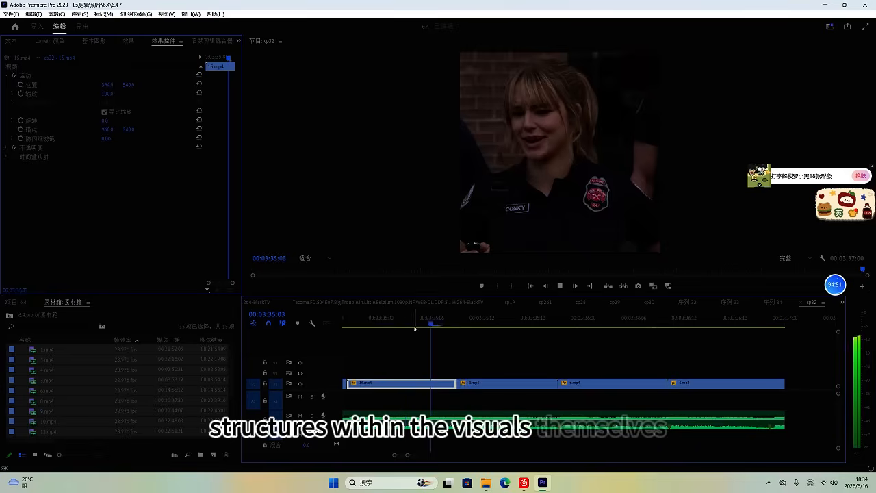
# Step: Lower the horizontal position of 8.mp4 further until the woman in blue is centred, and check the playback
pyautogui.scroll(-1, 415, 328)
pyautogui.press('space')
pyautogui.moveTo(107, 87); pyautogui.dragTo(80, 85)
pyautogui.press('space')
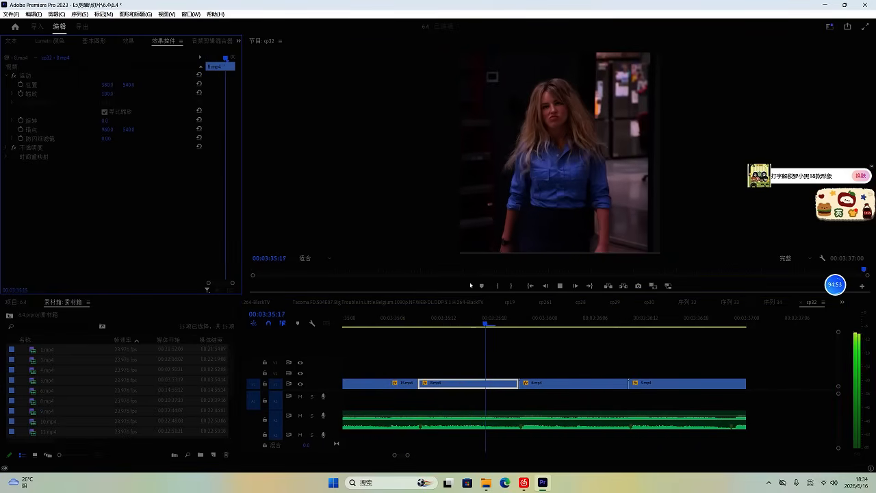
# Step: Play the sequence's opening, check the frame at 00:03:01:02, and save the project
pyautogui.scroll(-1, 566, 358)
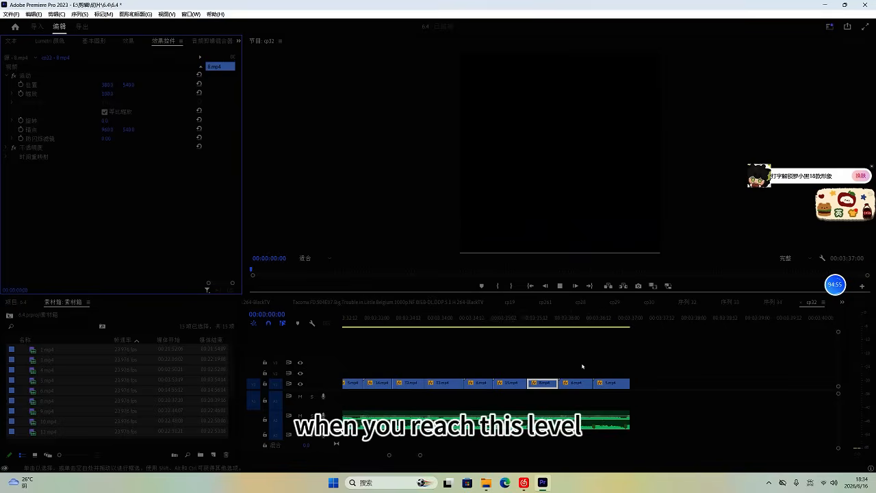
pyautogui.press('space')
pyautogui.scroll(-3, 578, 373)
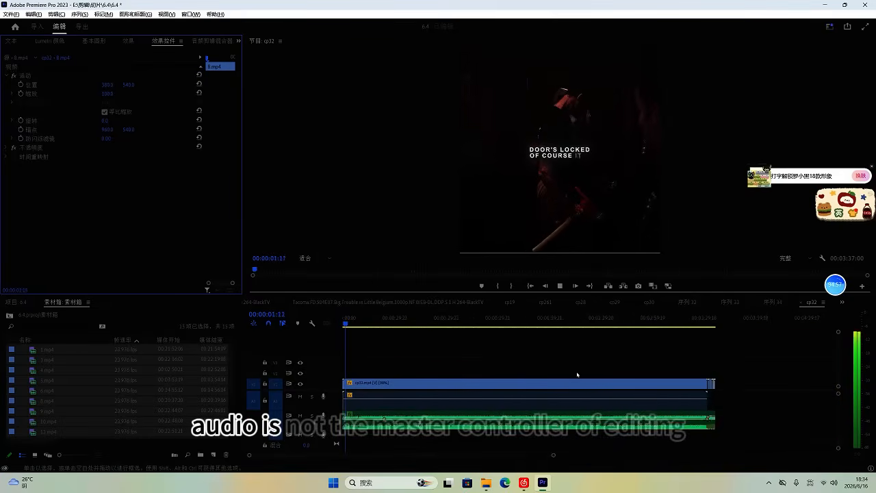
pyautogui.press('space')
pyautogui.click(528, 326)
pyautogui.hotkey('ctrl', 's')
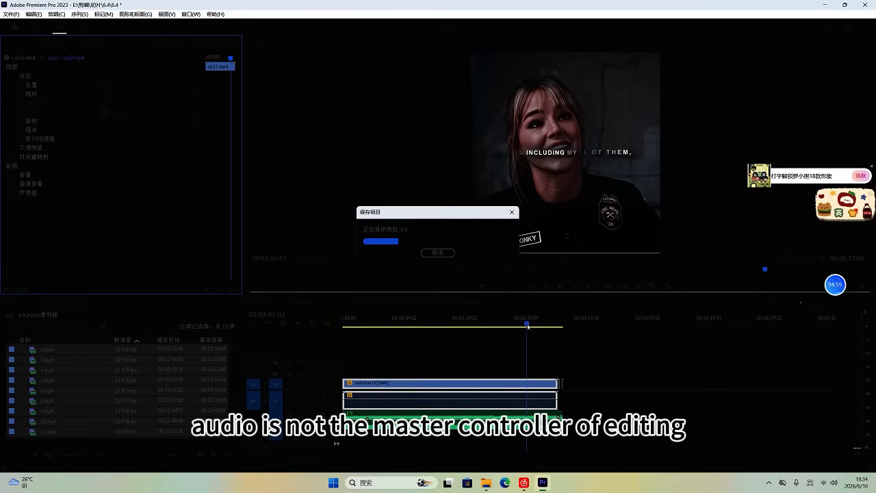
# Step: Return to the start of the sequence and play the opening of the captioned clip
pyautogui.press('Home')
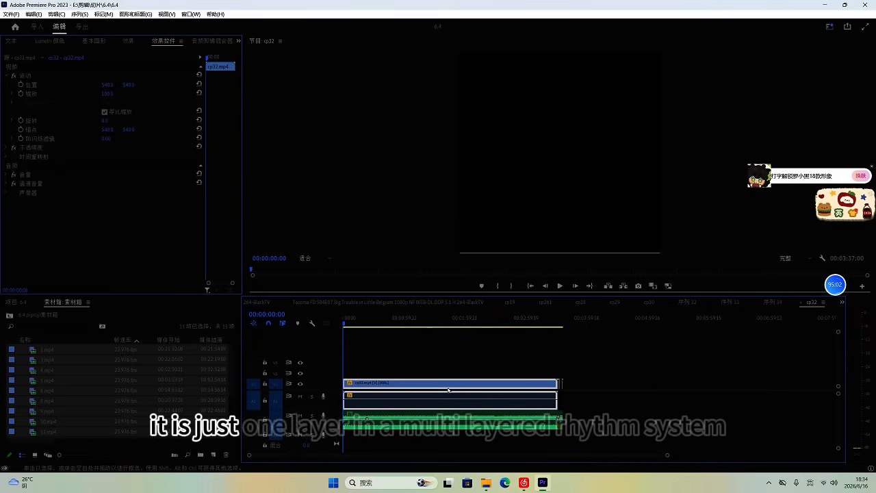
pyautogui.press('space')
pyautogui.scroll(3, 433, 416)
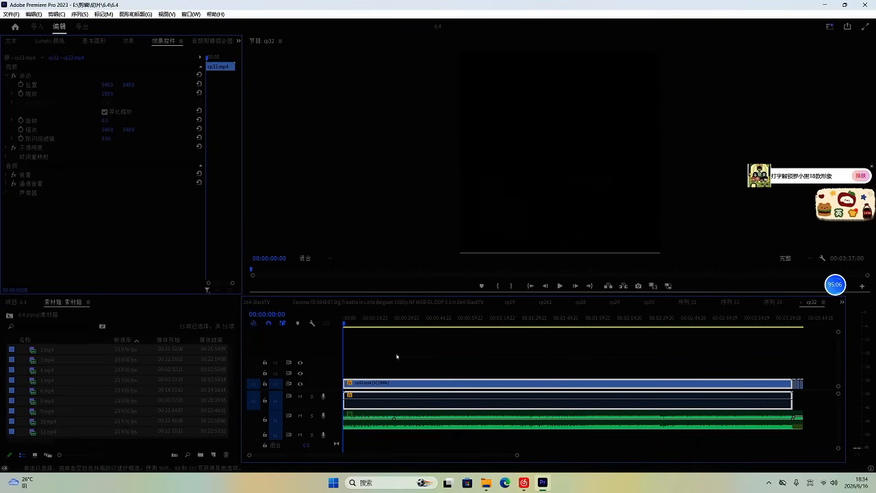
pyautogui.scroll(5, 449, 404)
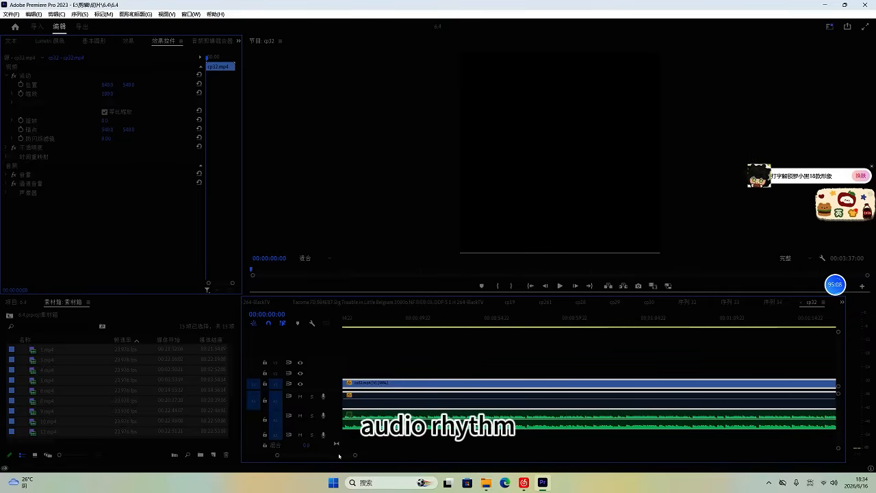
pyautogui.moveTo(339, 456); pyautogui.dragTo(306, 399)
pyautogui.press('space')
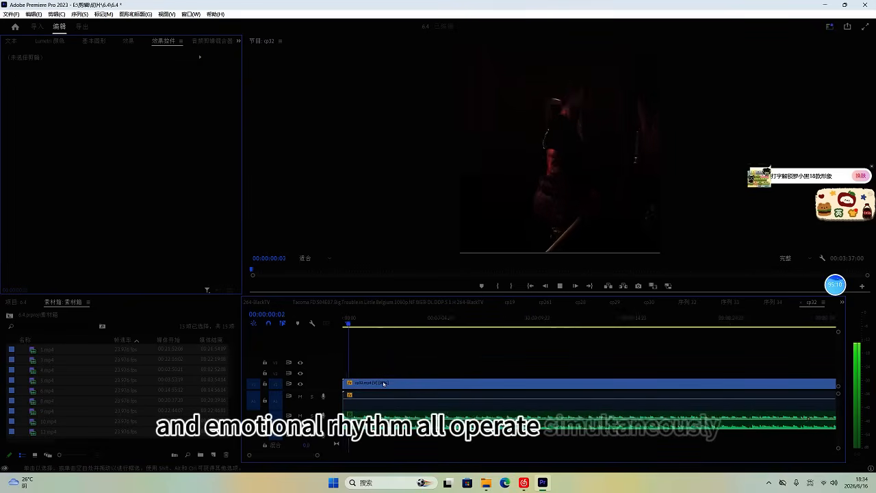
pyautogui.scroll(-6, 466, 389)
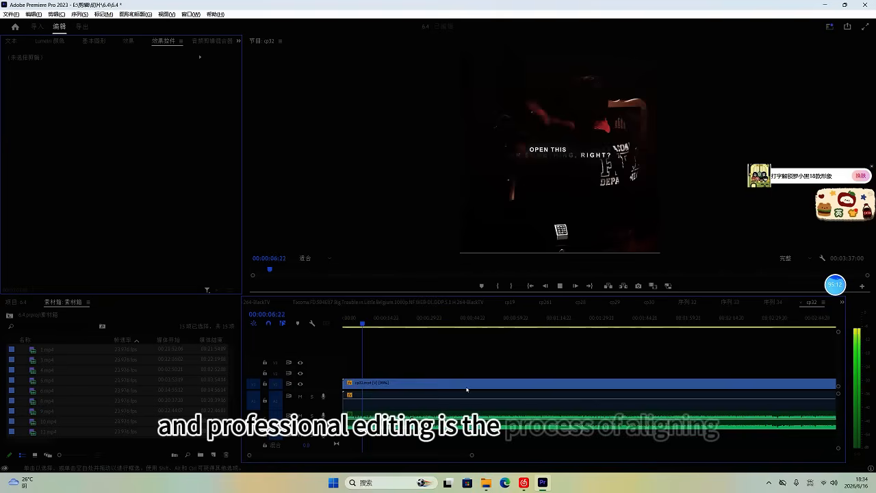
# Step: Play the end of the captioned clip and the short ending clips through to the end of the sequence
pyautogui.click(484, 385)
pyautogui.press('space')
pyautogui.click(508, 323)
pyautogui.press('space')
pyautogui.scroll(6, 522, 378)
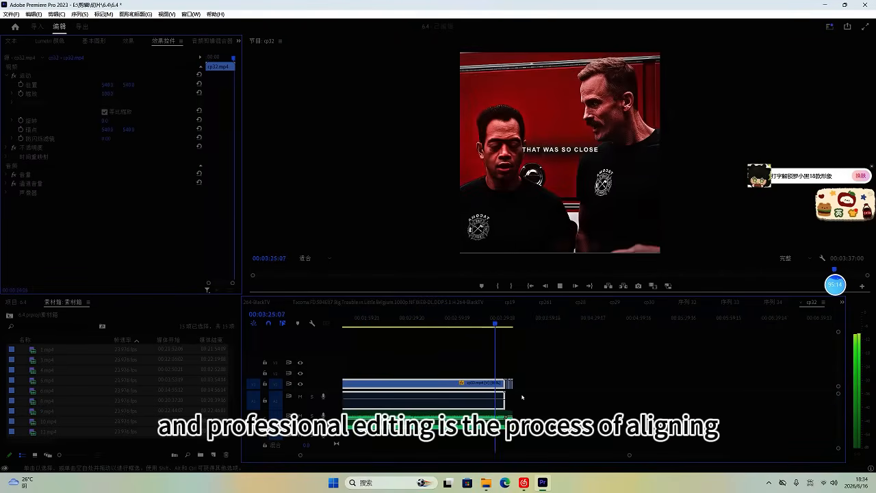
pyautogui.scroll(6, 502, 395)
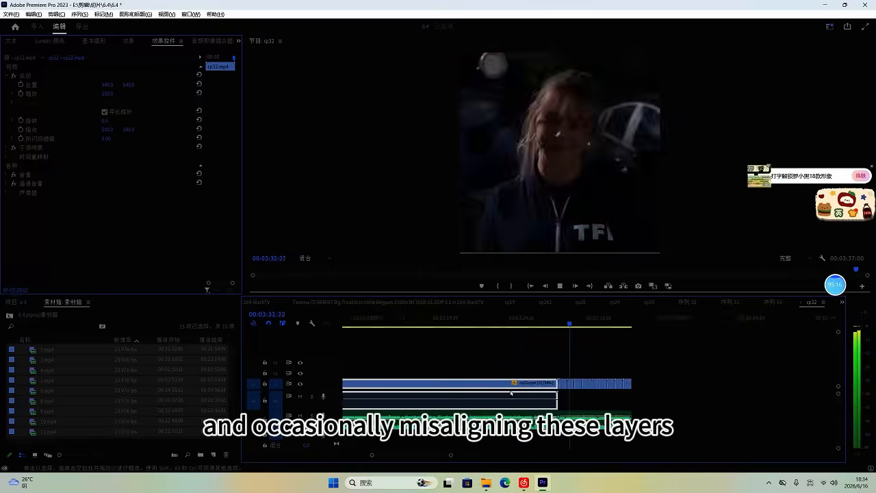
pyautogui.scroll(-5, 518, 385)
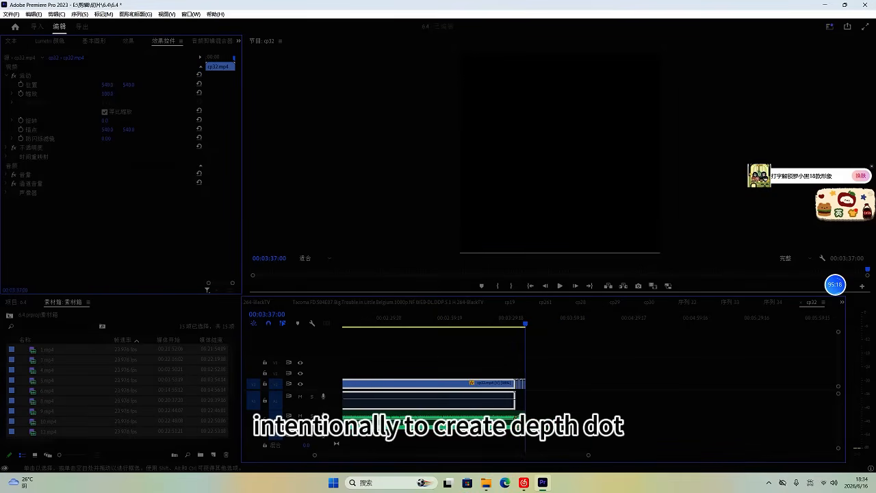
pyautogui.scroll(-3, 542, 391)
pyautogui.scroll(1, 521, 356)
pyautogui.click(648, 342)
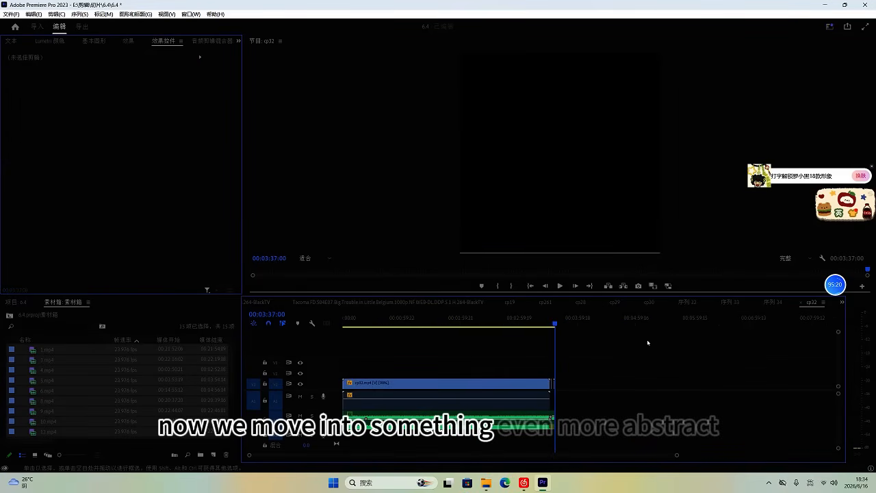
# Step: Add the 颜色遮罩 color matte on track V2 from the sequence start and stretch it to 00:03:37:00
pyautogui.click(40, 302)
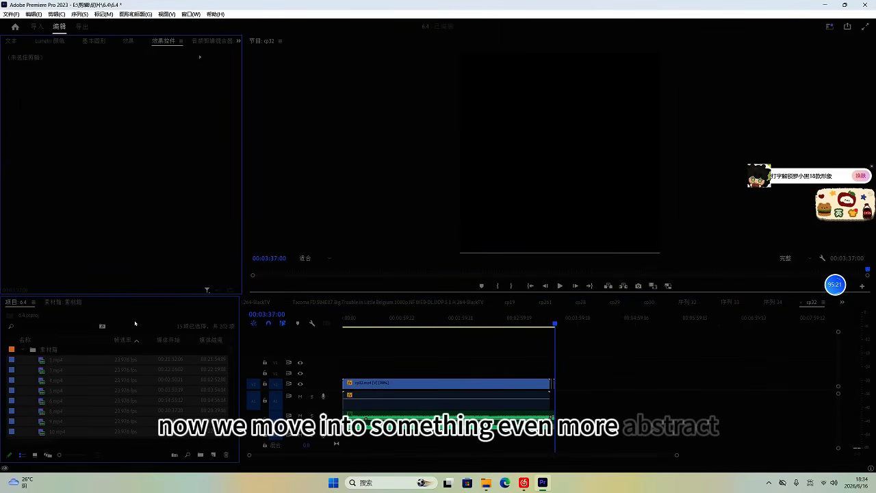
pyautogui.click(23, 350)
pyautogui.moveTo(34, 382); pyautogui.dragTo(381, 366)
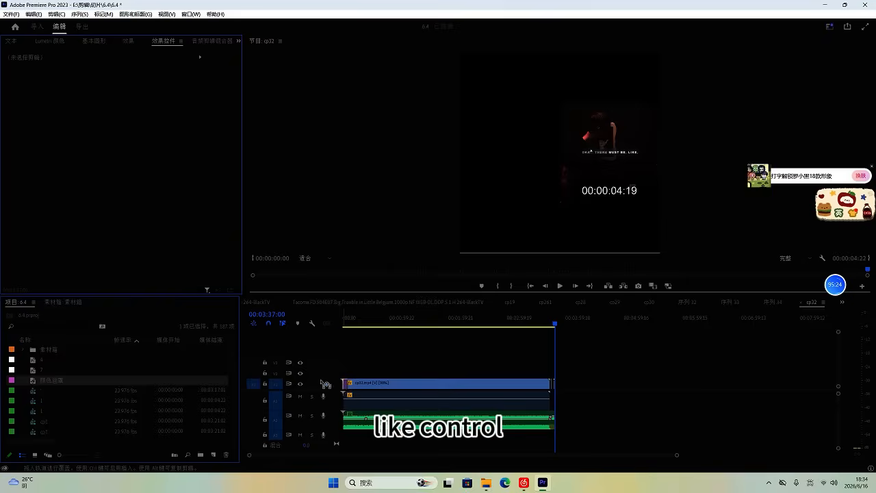
pyautogui.moveTo(326, 385); pyautogui.dragTo(553, 374)
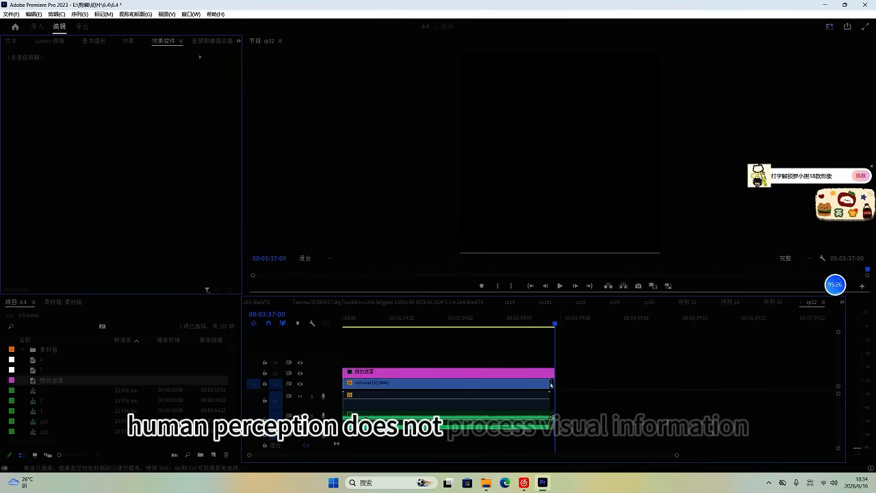
# Step: Delete the full-length 颜色遮罩 color matte from track V2 of the cp32 sequence
pyautogui.scroll(3, 528, 388)
pyautogui.scroll(3, 609, 383)
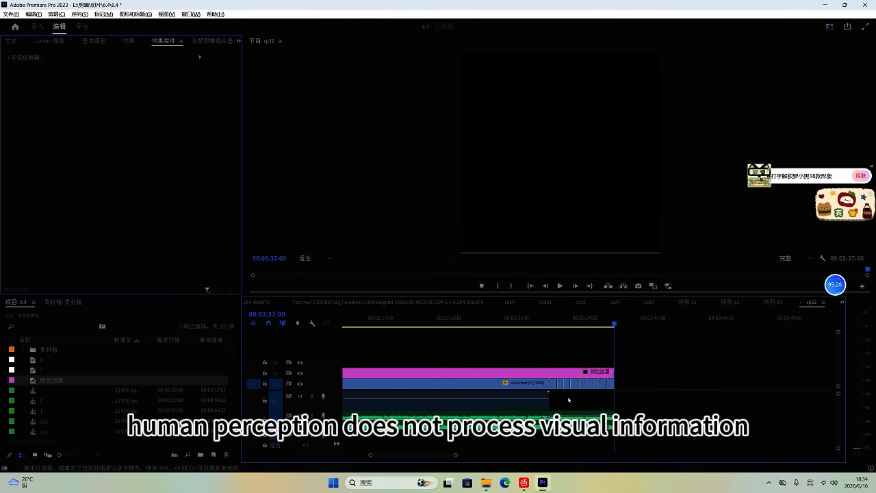
pyautogui.scroll(2, 730, 388)
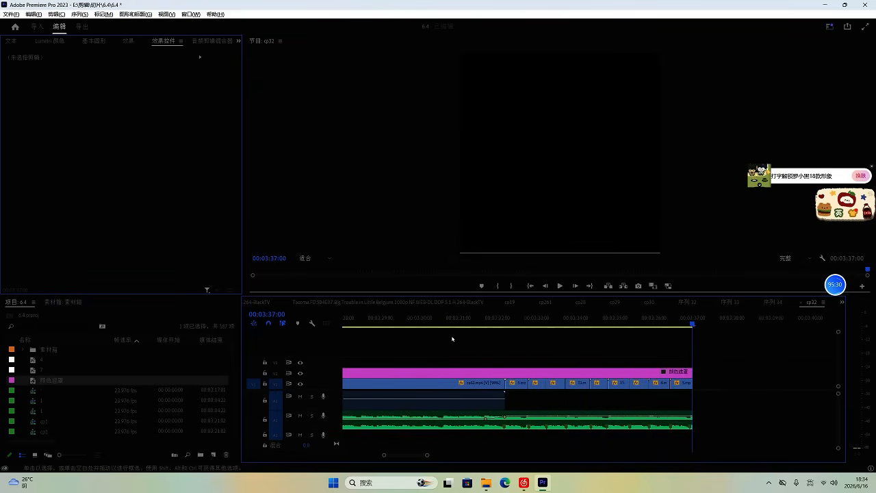
pyautogui.click(475, 321)
pyautogui.click(484, 373)
pyautogui.scroll(-5, 479, 370)
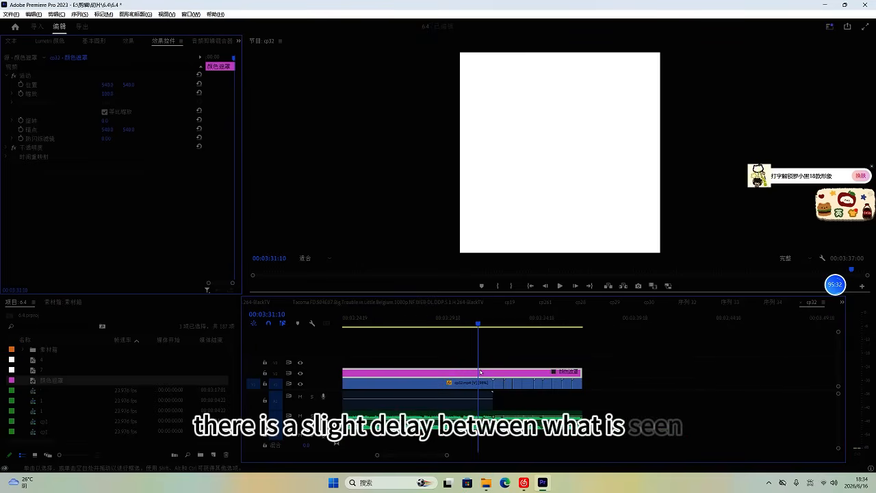
pyautogui.moveTo(416, 456); pyautogui.dragTo(221, 435)
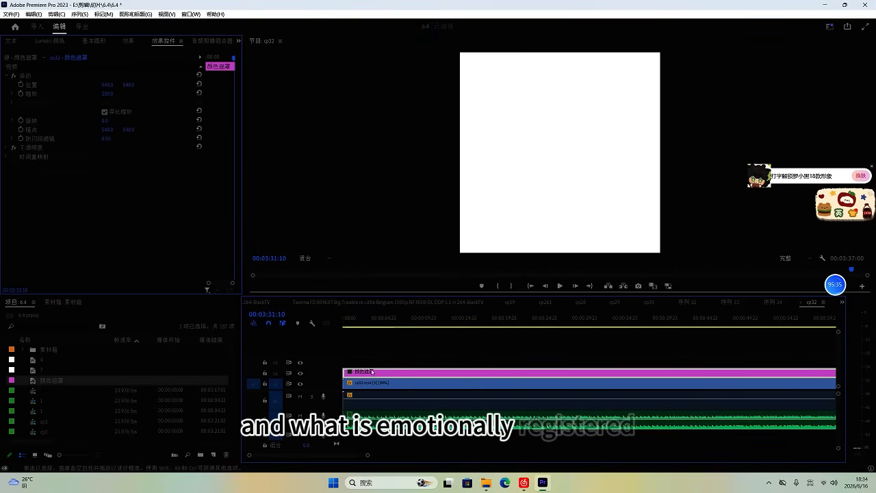
pyautogui.press('Delete')
# Step: Create a 1080 × 1080, 23.976 fps adjustment layer and place it on track V2, spanning the whole cp32 sequence
pyautogui.click(215, 455)
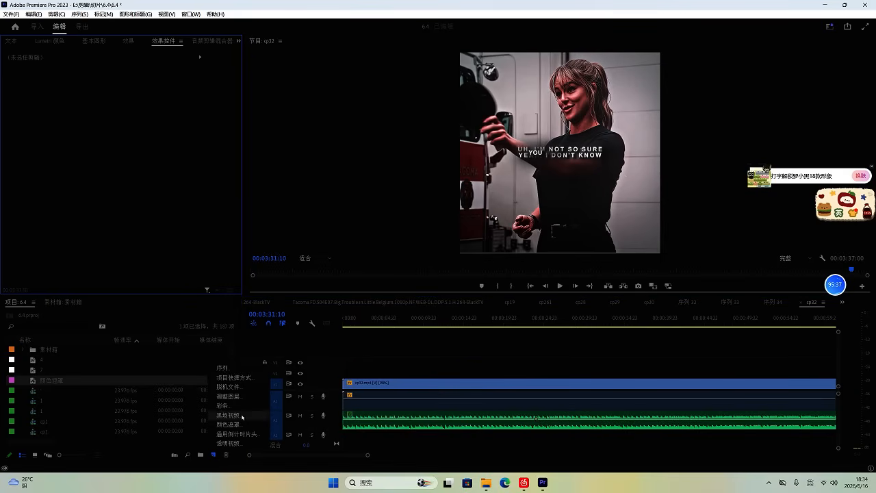
pyautogui.click(230, 397)
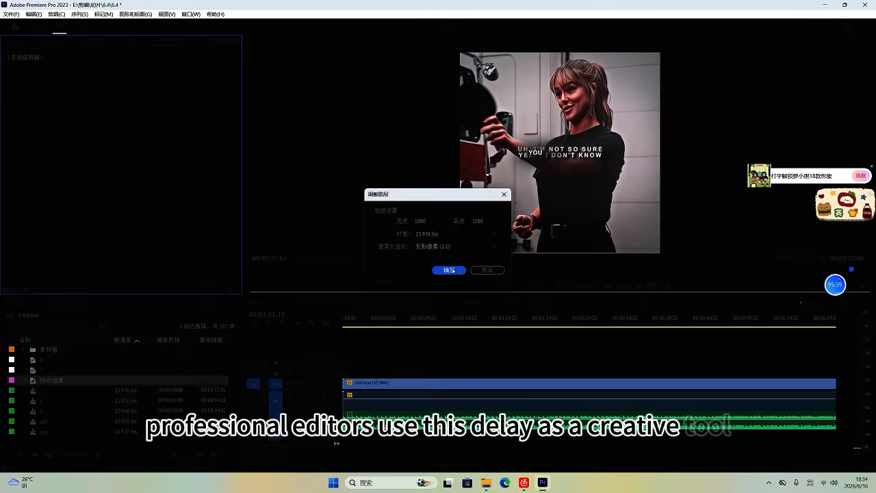
pyautogui.press('Return')
pyautogui.moveTo(32, 351); pyautogui.dragTo(631, 384)
pyautogui.press('-')
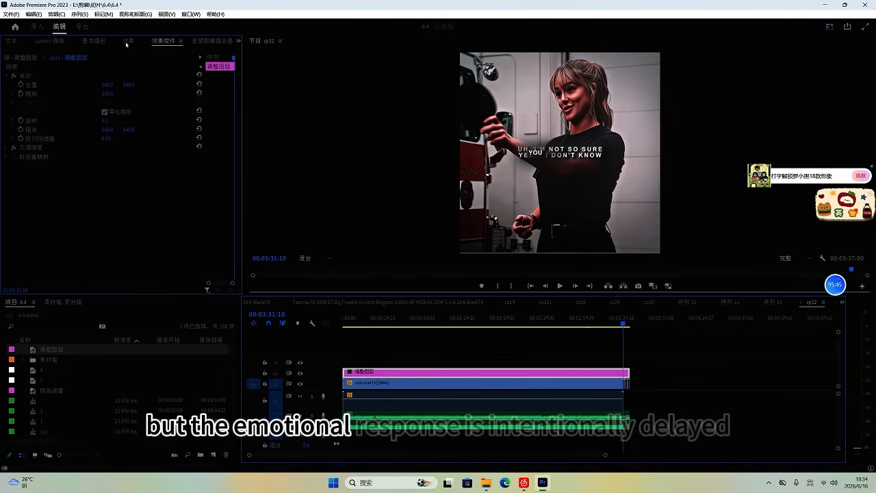
# Step: Apply the 剪辑调色 preset to the adjustment layer, then set its Lumetri saturation to 122 and exposure to about 0.6
pyautogui.click(128, 41)
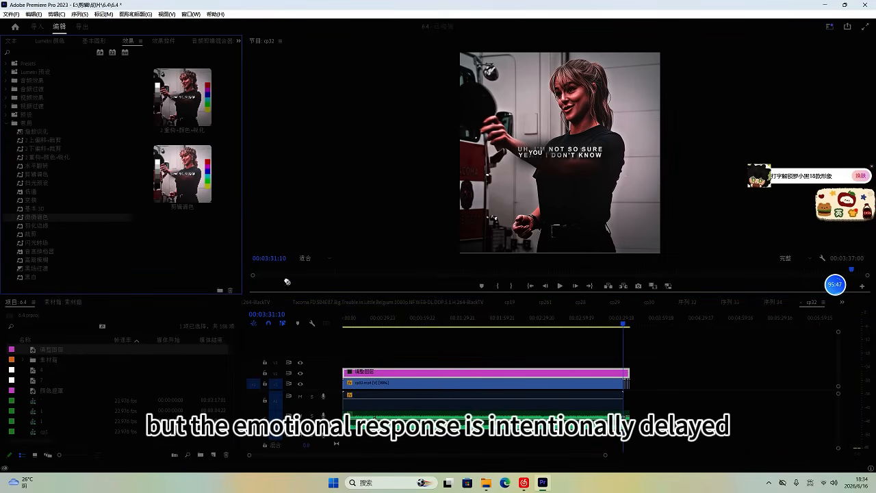
pyautogui.moveTo(37, 175); pyautogui.dragTo(435, 343)
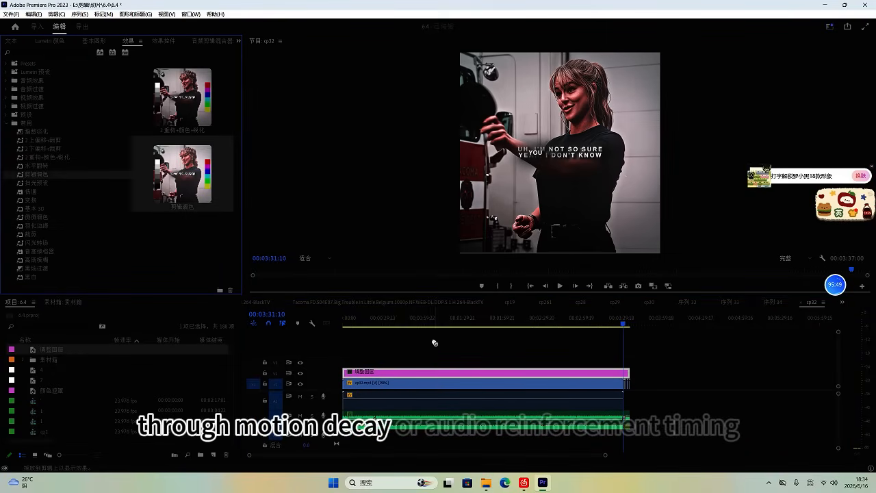
pyautogui.moveTo(431, 376); pyautogui.dragTo(431, 374)
pyautogui.click(404, 320)
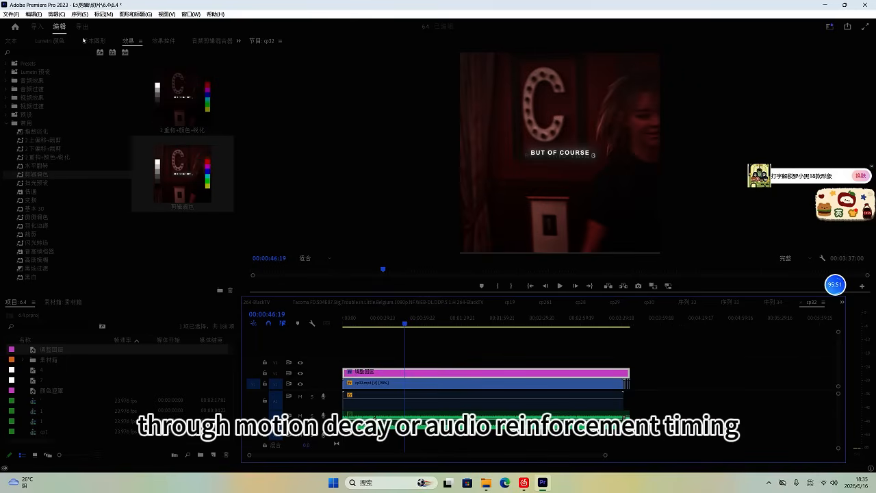
pyautogui.click(57, 42)
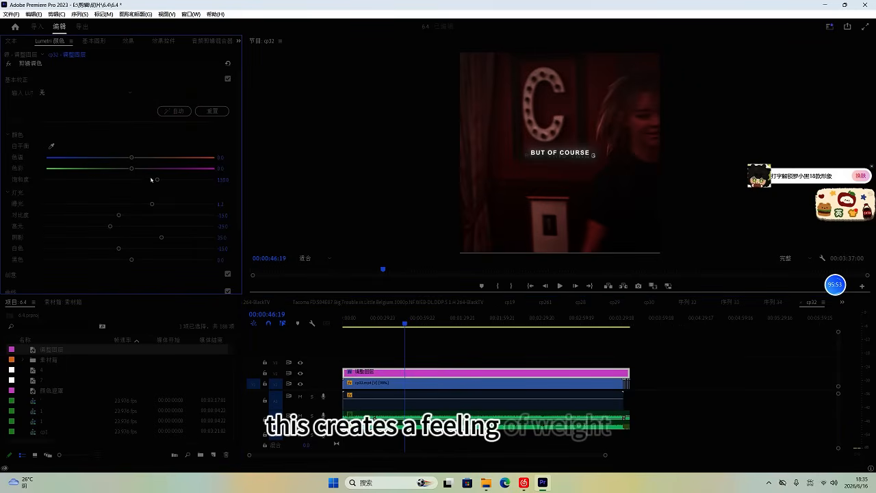
pyautogui.moveTo(150, 204); pyautogui.dragTo(145, 205)
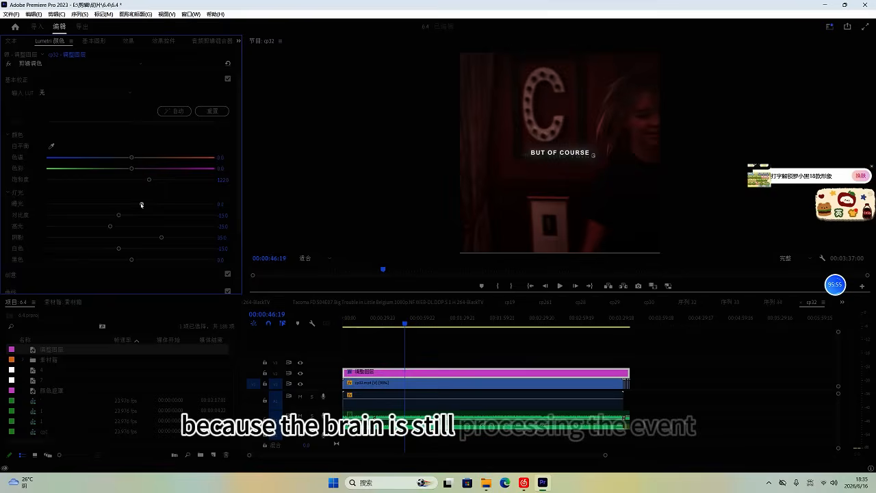
# Step: Play the graded cp32 sequence from the start to check the color correction
pyautogui.click(345, 320)
pyautogui.press('space')
pyautogui.scroll(1, 442, 339)
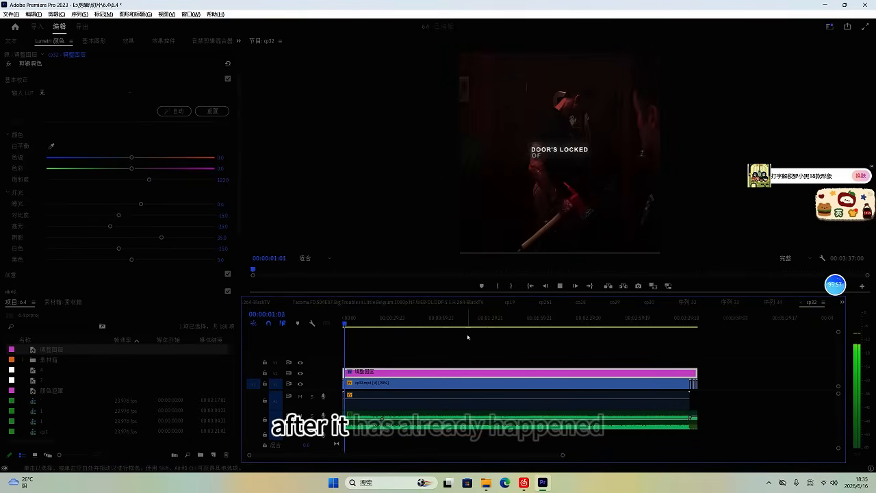
pyautogui.scroll(-1, 469, 337)
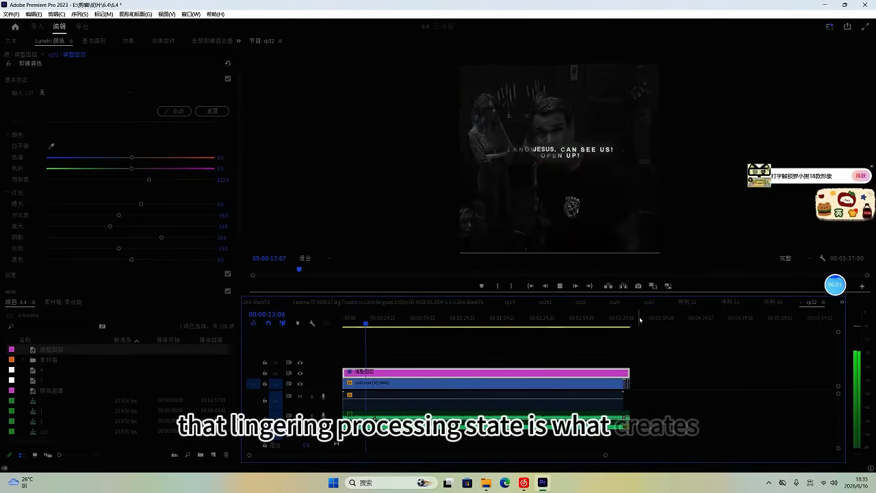
# Step: Copy the nested title clip from the cp30 sequence onto track V3 at the start of cp32 and play the opening
pyautogui.click(650, 303)
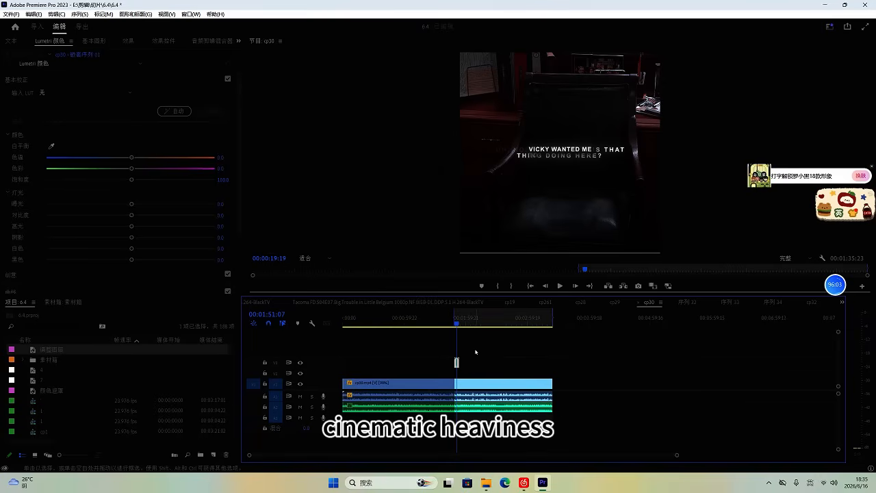
pyautogui.click(812, 303)
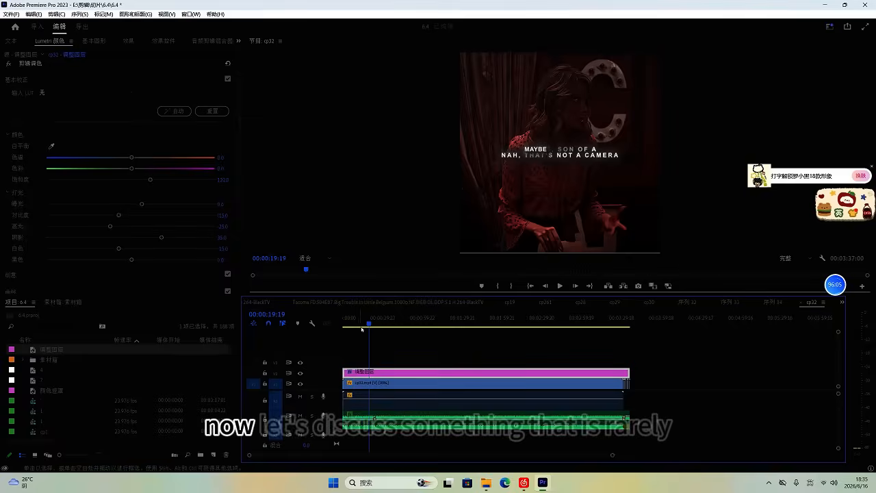
pyautogui.click(344, 323)
pyautogui.press('space')
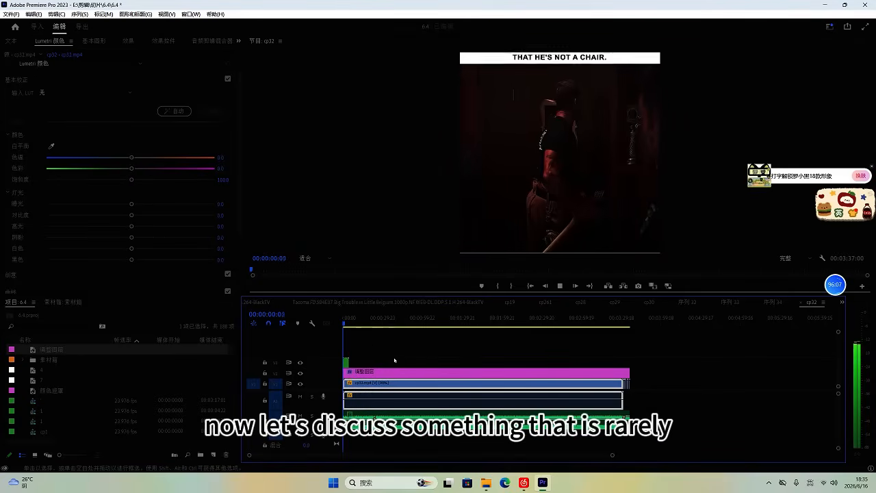
pyautogui.scroll(4, 397, 360)
pyautogui.scroll(2, 404, 361)
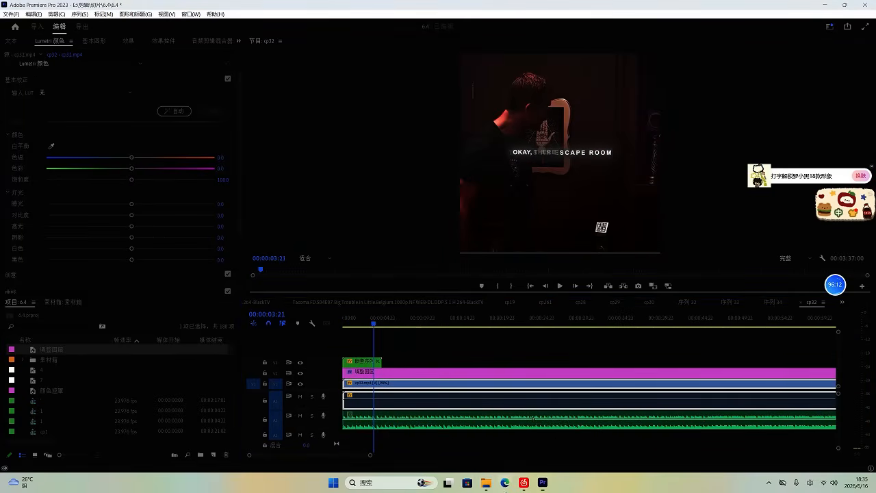
# Step: Switch to the Edge browser, search for 有道翻译, and prepare to enter source text in the Bing translator
pyautogui.click(505, 483)
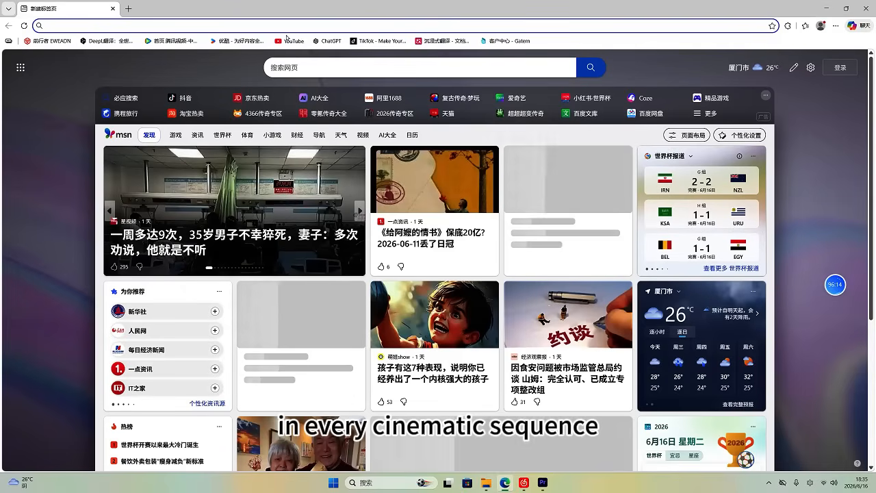
pyautogui.click(204, 24)
pyautogui.click(70, 42)
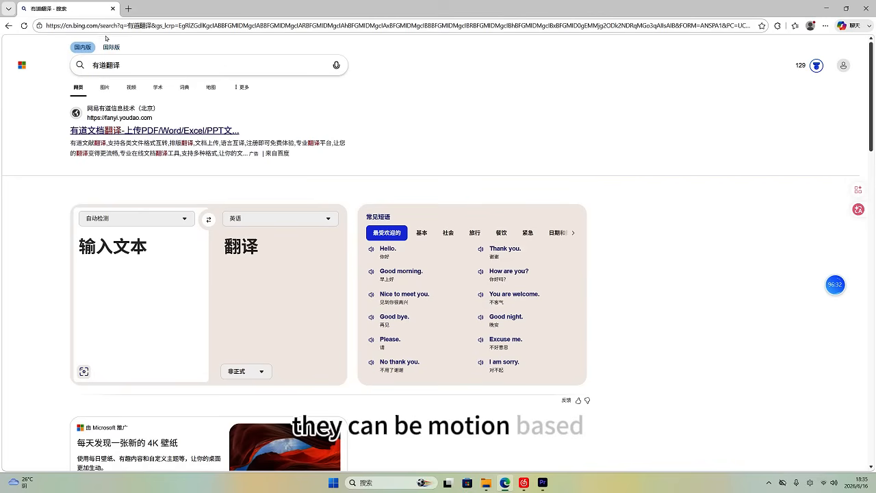
pyautogui.click(148, 256)
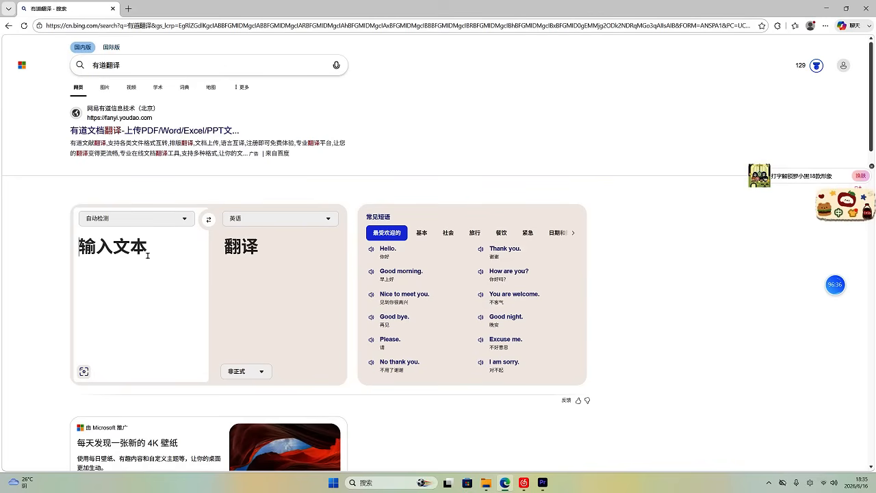
pyautogui.write('lc')
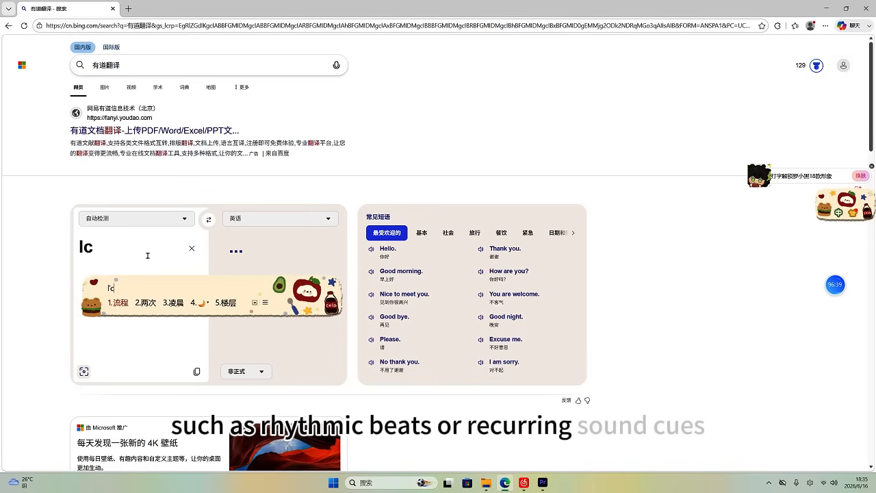
pyautogui.press('space')
pyautogui.write('、')
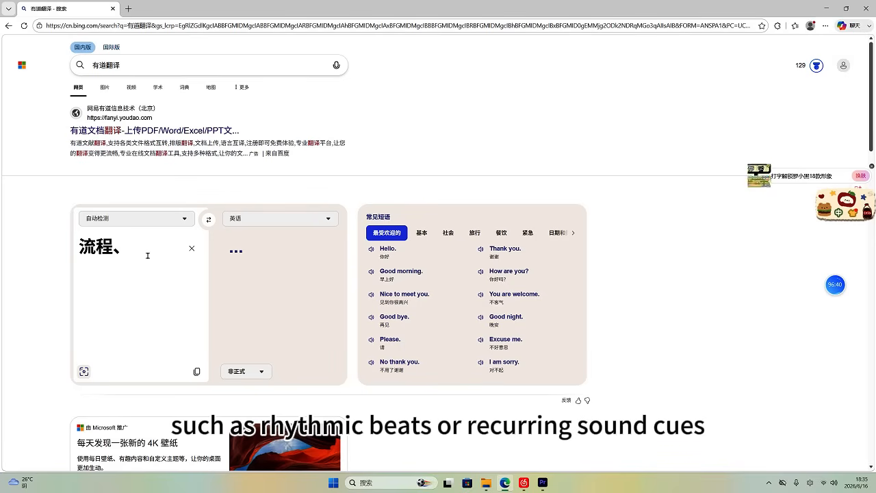
pyautogui.press('BackSpace')
pyautogui.write('lu')
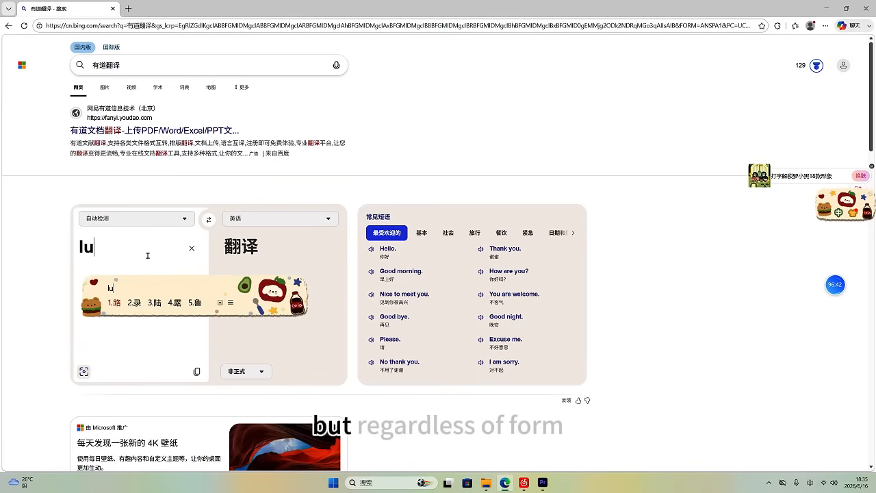
pyautogui.write('xi')
pyautogui.press('space')
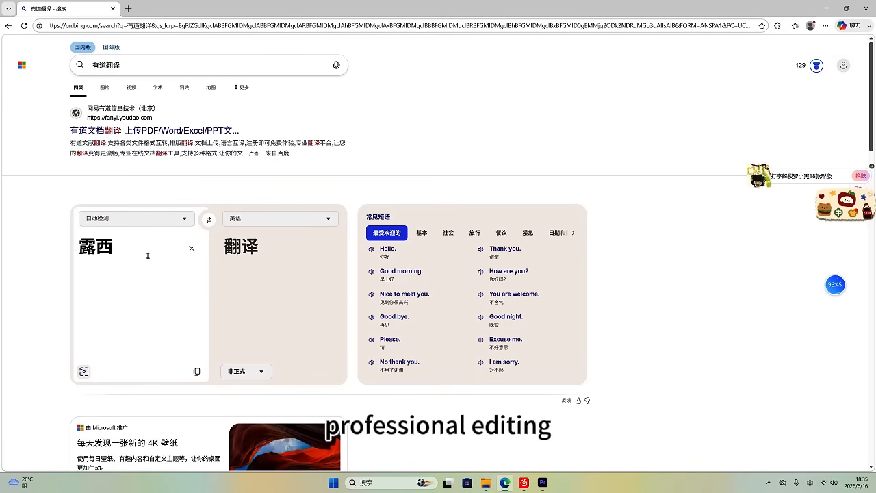
pyautogui.press('BackSpace')
pyautogui.press('BackSpace')
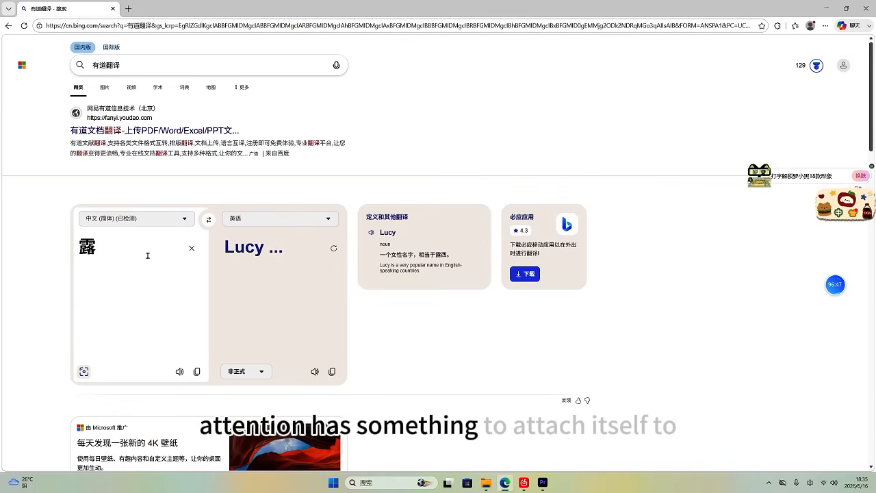
# Step: Translate 这是密室 into English and copy the translated sentence
pyautogui.write('zhes')
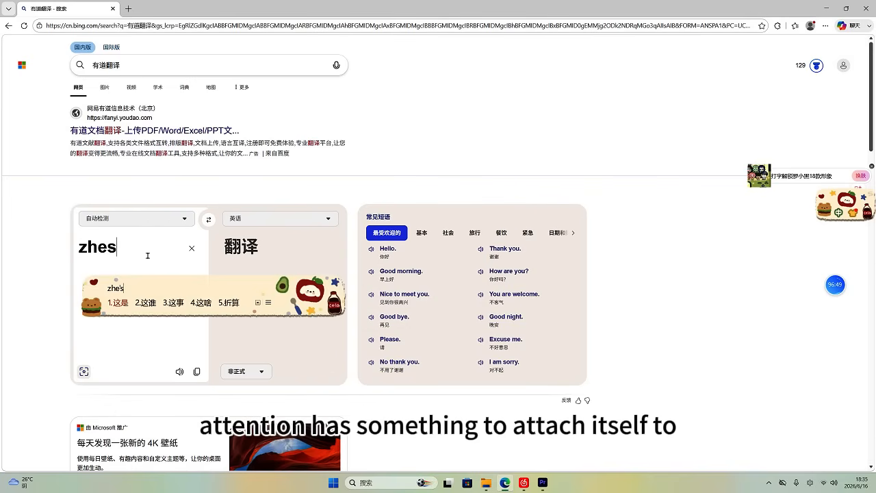
pyautogui.press('space')
pyautogui.write('mis')
pyautogui.press('space')
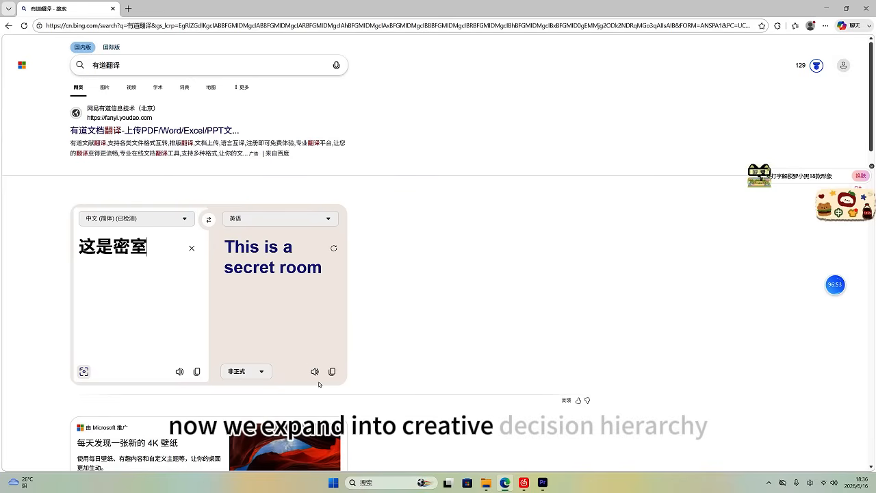
pyautogui.click(332, 373)
# Step: Switch back to Premiere Pro, open the nested title sequence 嵌套序列 01, and replace its title text with "This is a secret room"
pyautogui.click(542, 483)
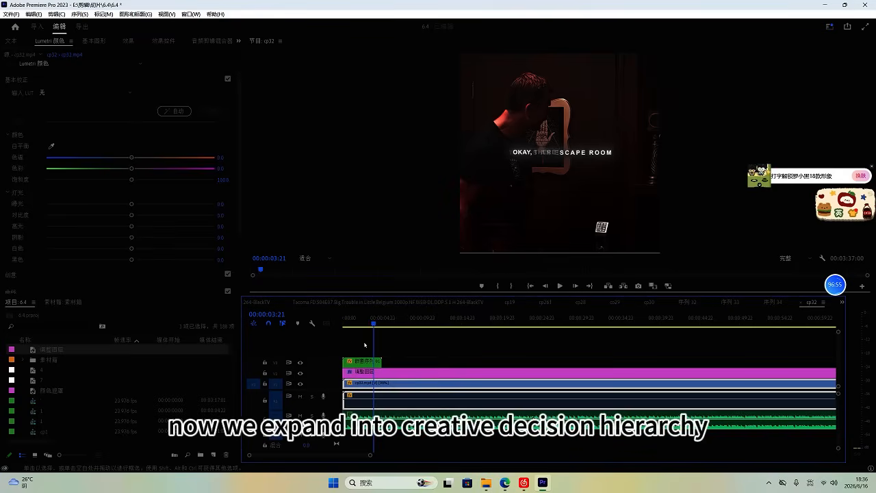
pyautogui.click(363, 366)
pyautogui.doubleClick(361, 363)
pyautogui.click(11, 40)
pyautogui.click(68, 52)
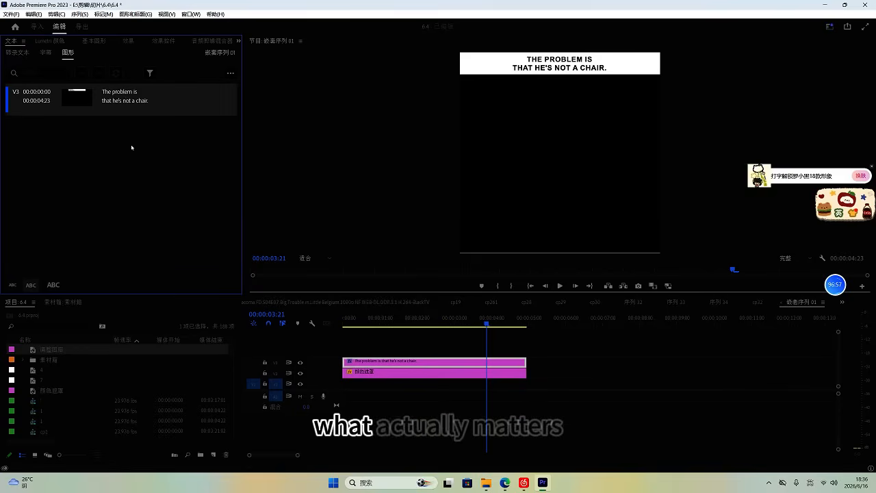
pyautogui.doubleClick(124, 100)
pyautogui.hotkey('ctrl', 'v')
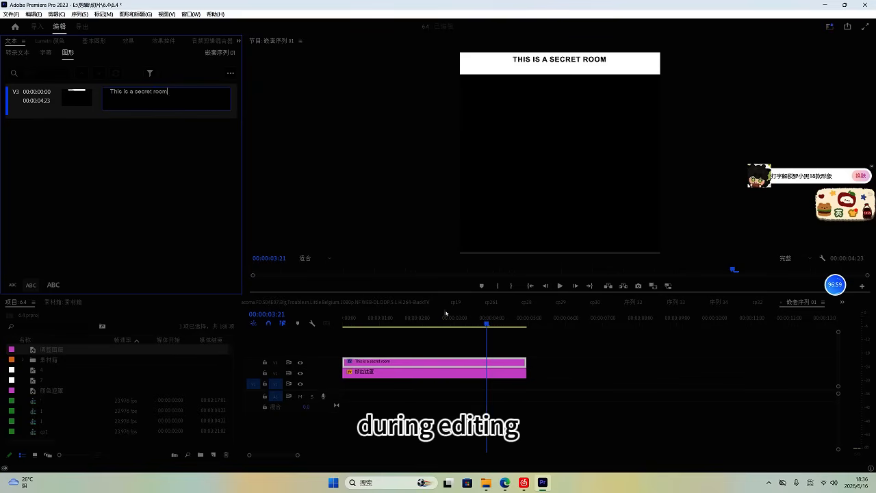
pyautogui.moveTo(410, 323); pyautogui.dragTo(184, 305)
pyautogui.press('space')
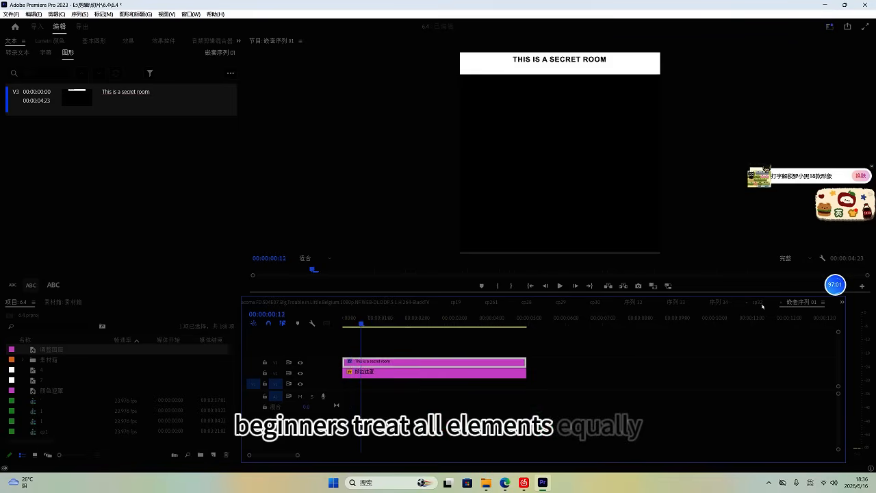
# Step: Return to the cp32 sequence and play it from near the start to check the new title and captioned clip
pyautogui.click(760, 303)
pyautogui.moveTo(367, 325); pyautogui.dragTo(348, 326)
pyautogui.press('space')
pyautogui.scroll(-3, 400, 365)
pyautogui.scroll(-8, 411, 366)
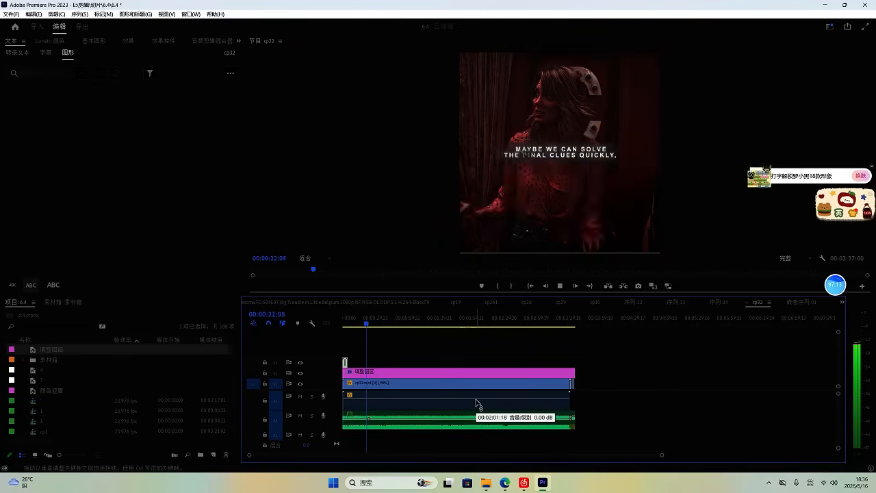
pyautogui.click(477, 403)
# Step: Try to export the cp32 sequence as an H.264 video named cp32.mp4, replacing the existing file
pyautogui.hotkey('ctrl', 'm')
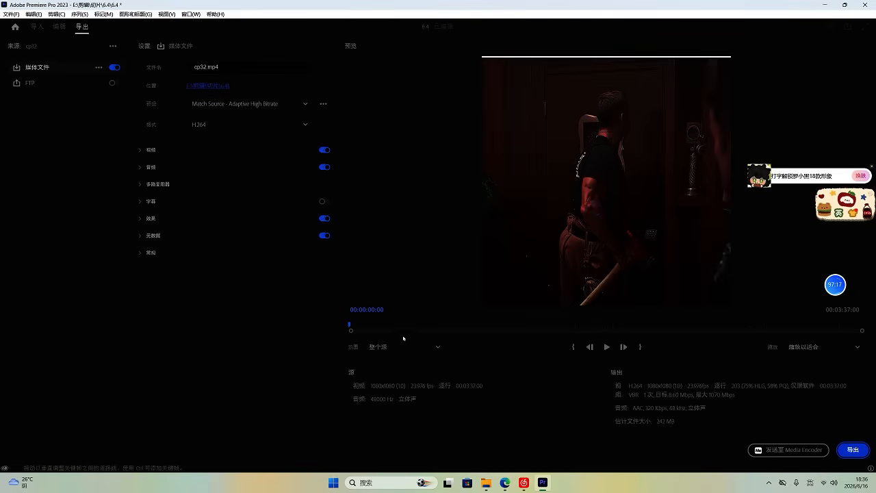
pyautogui.click(844, 452)
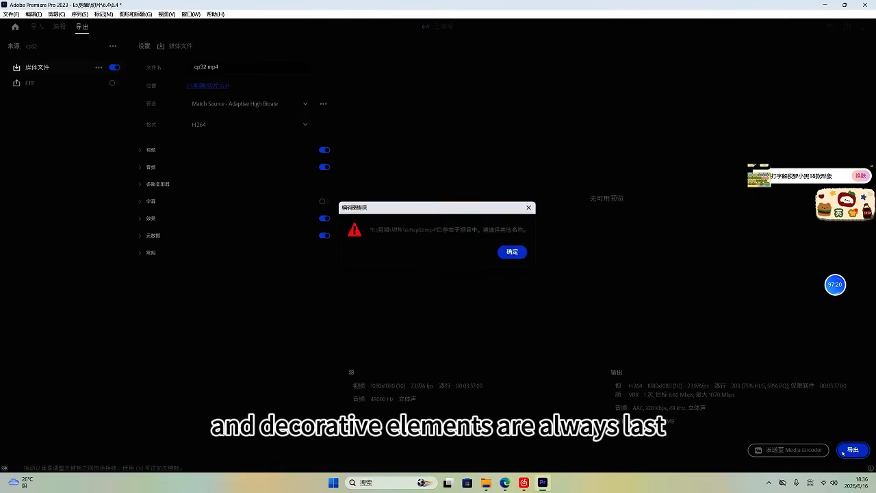
pyautogui.click(508, 255)
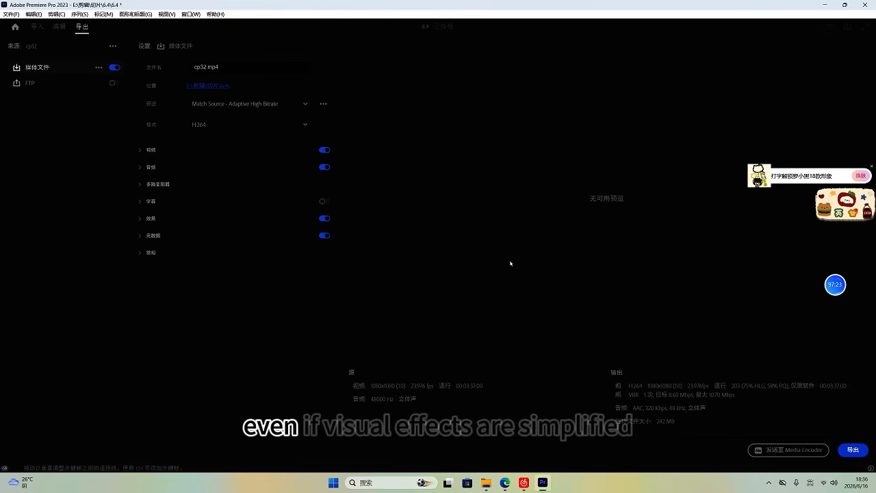
pyautogui.click(205, 65)
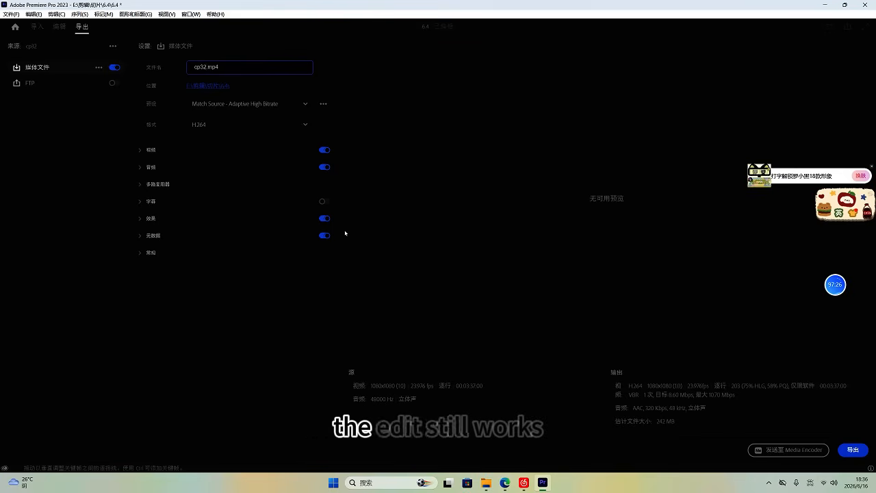
pyautogui.click(60, 28)
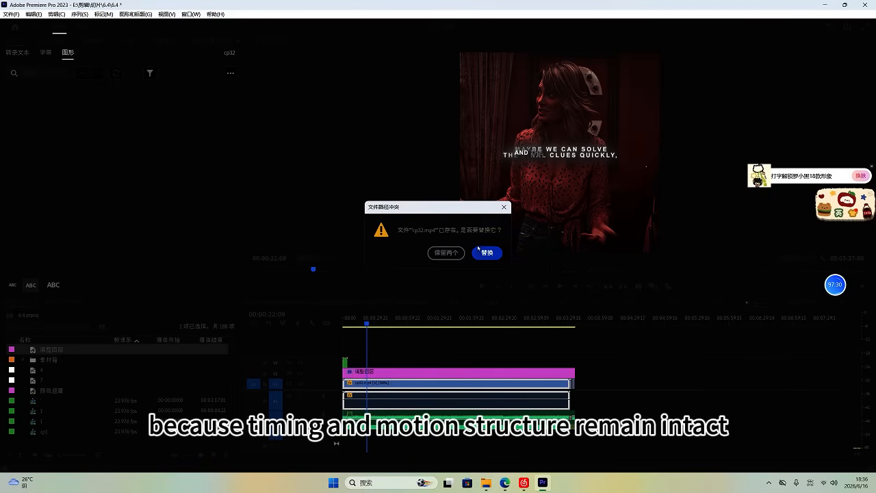
pyautogui.click(484, 252)
# Step: Export the whole cp32 sequence as H.264 with the Match Source - Adaptive High Bitrate preset under the name cp32_1.mp4
pyautogui.click(415, 324)
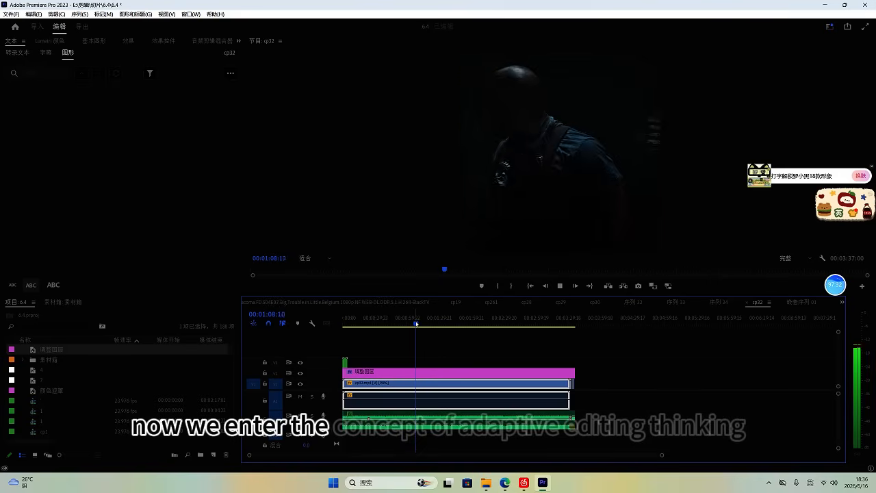
pyautogui.press('space')
pyautogui.hotkey('ctrl', 'm')
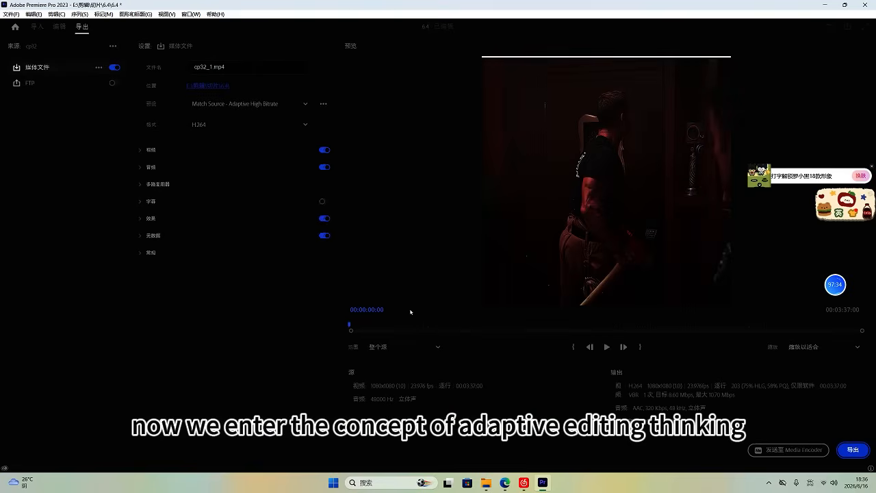
pyautogui.click(841, 450)
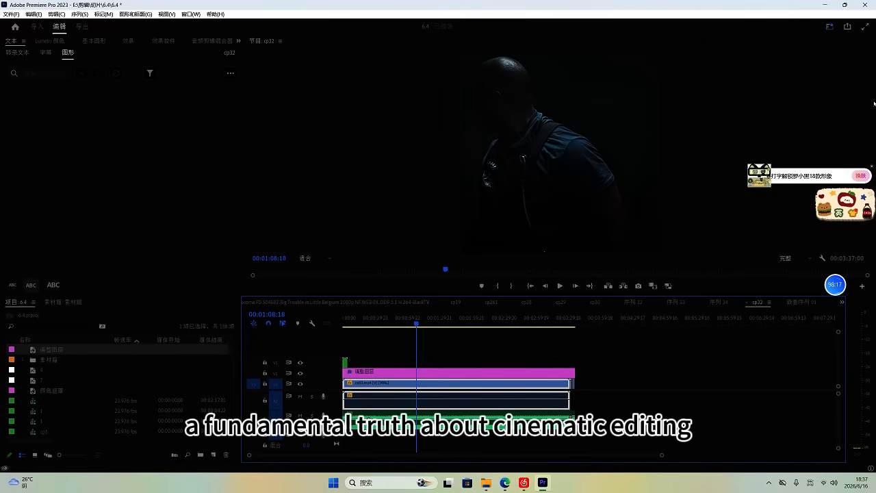
# Step: Minimize the open Premiere Pro and browser windows, start After Effects from the desktop, and create a new project
pyautogui.click(822, 3)
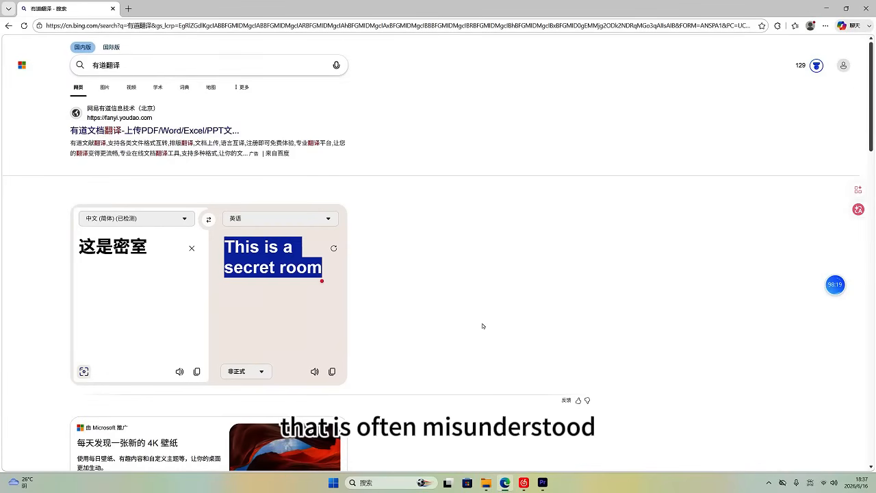
pyautogui.click(826, 8)
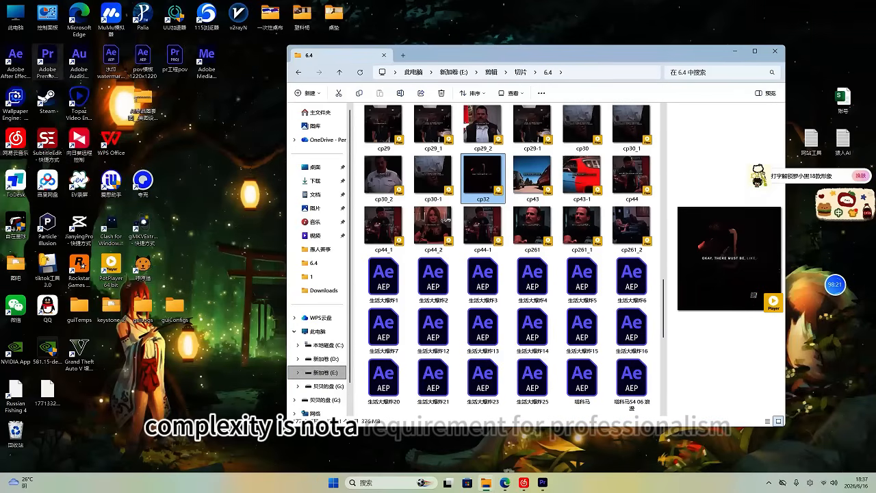
pyautogui.click(15, 59)
pyautogui.doubleClick(438, 306)
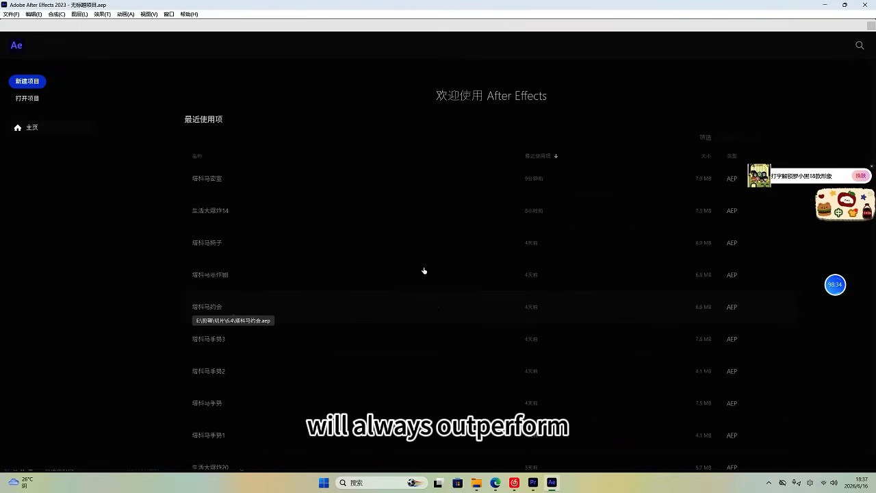
pyautogui.click(27, 82)
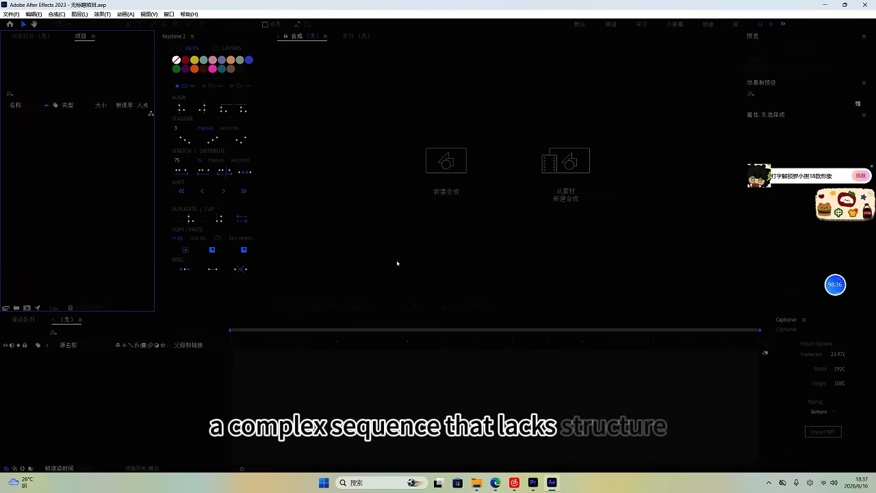
# Step: Create a new composition from the exported cp32_1.mp4 footage in the 6.4 folder
pyautogui.click(563, 197)
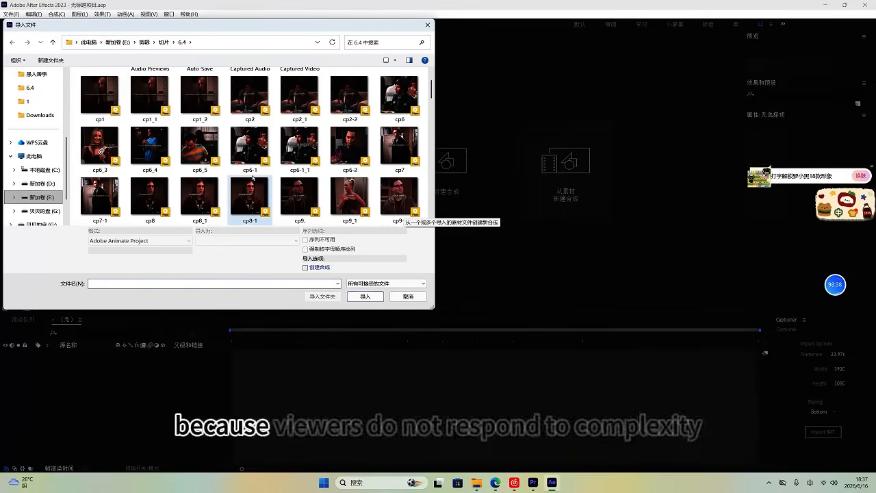
pyautogui.scroll(-10, 252, 178)
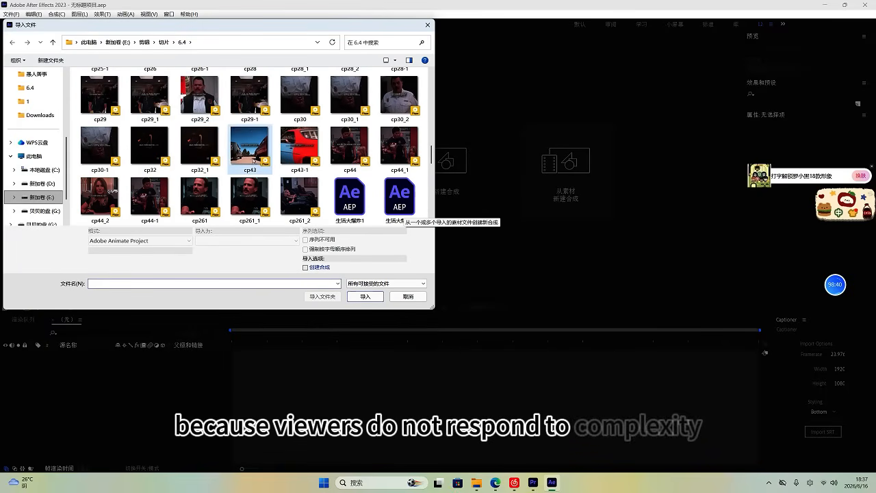
pyautogui.doubleClick(196, 156)
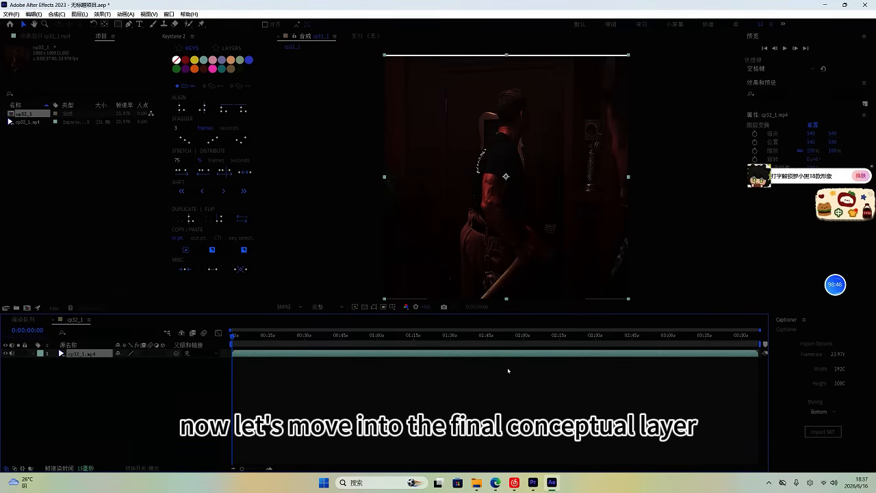
# Step: Find the start of the beat-cut ending and split the cp32_1.mp4 layer at 0:03:32:05
pyautogui.click(740, 344)
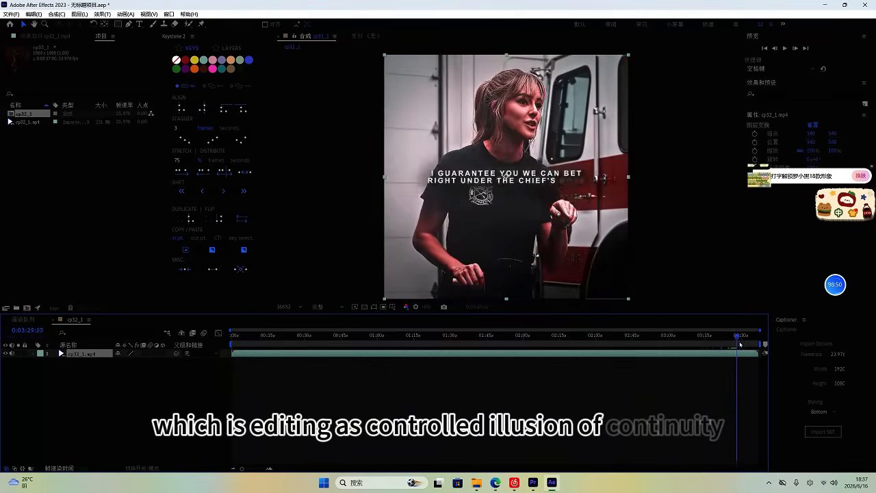
pyautogui.moveTo(740, 344)
pyautogui.mouseDown()
pyautogui.moveTo(752, 348)
pyautogui.moveTo(741, 339)
pyautogui.moveTo(749, 340)
pyautogui.mouseUp()
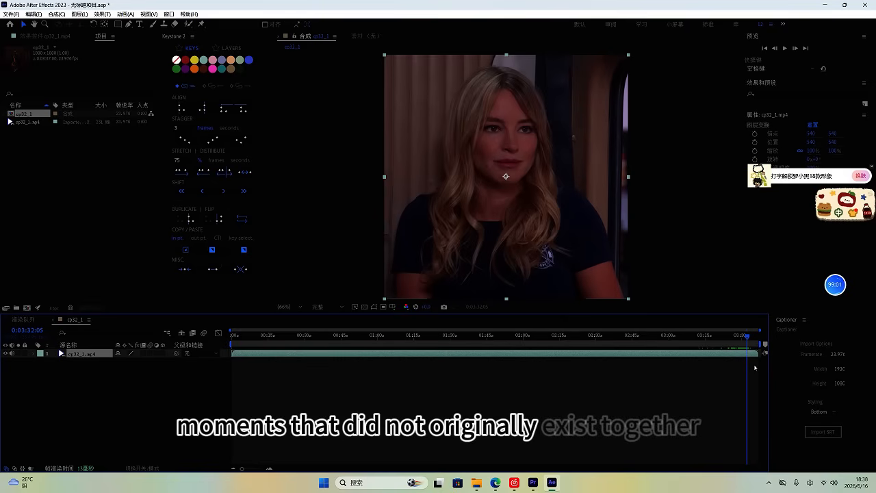
pyautogui.hotkey('ctrl', 'd')
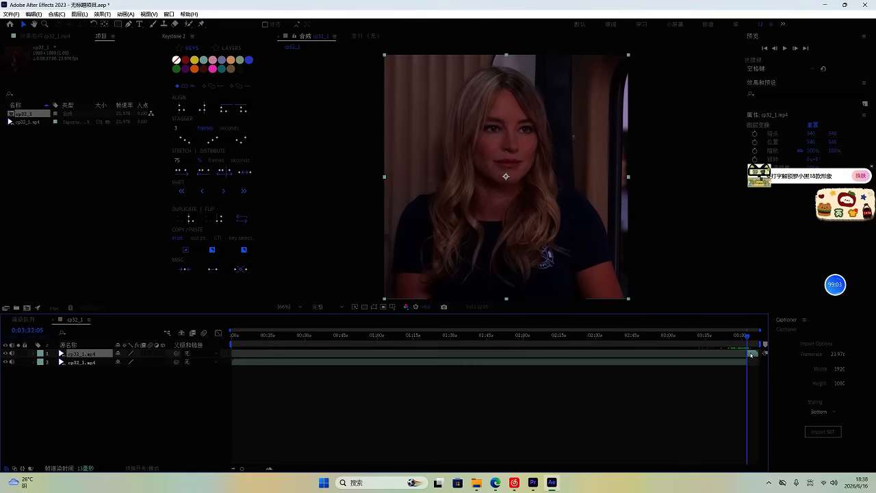
# Step: Run Scene Edit Detection on the ending segment, splitting the layer at each detected scene edit
pyautogui.rightClick(751, 354)
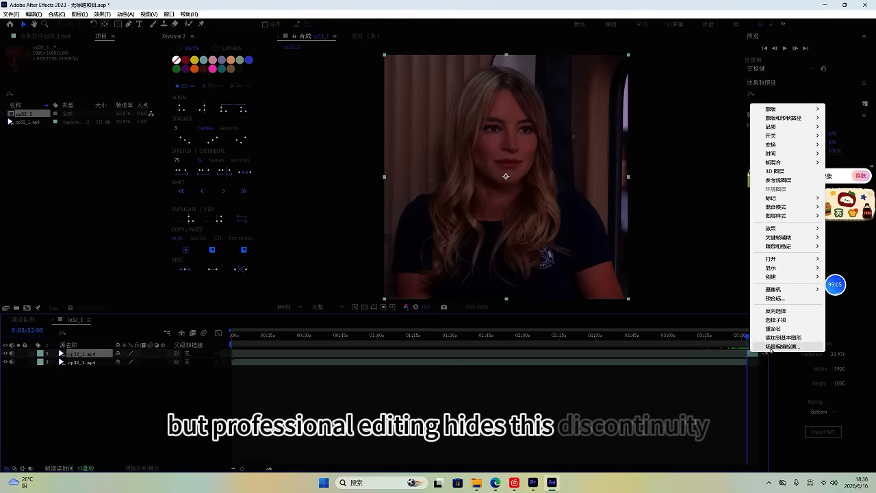
pyautogui.click(770, 349)
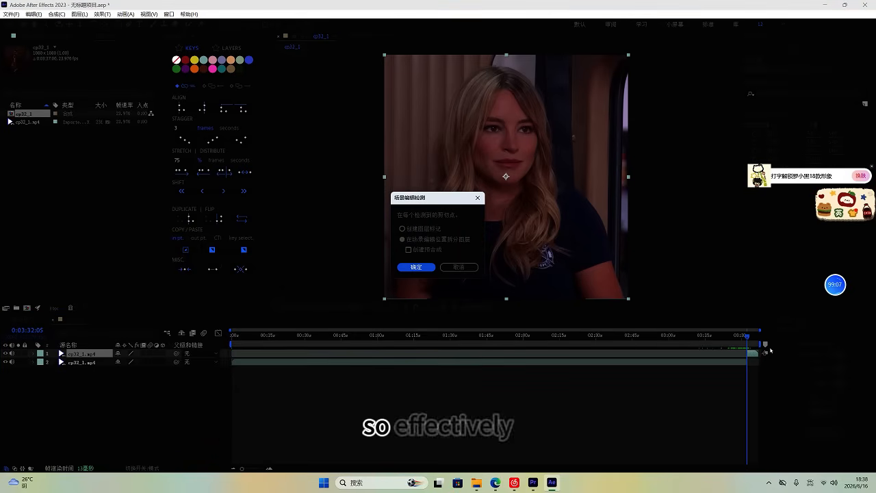
pyautogui.press('Return')
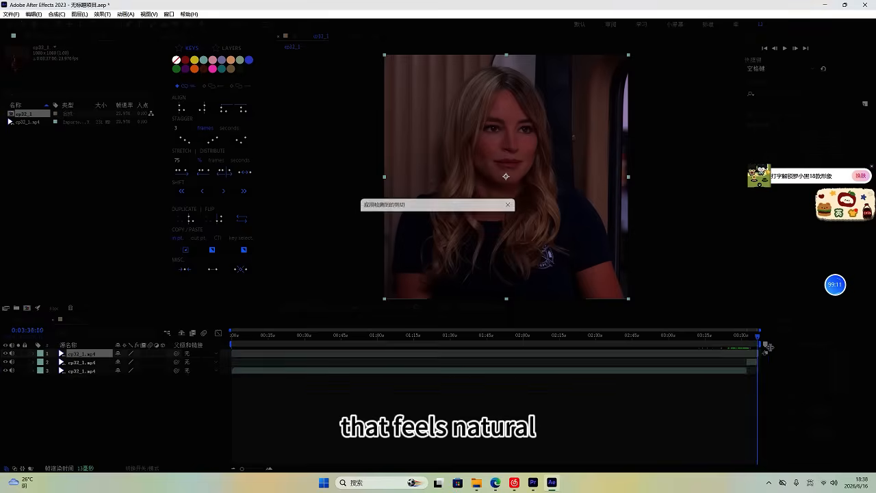
# Step: Apply the saved 大 preset with the S_BlurMoCurves effect to layer 9, the ending clip that starts at 0:03:32:05
pyautogui.scroll(4, 732, 404)
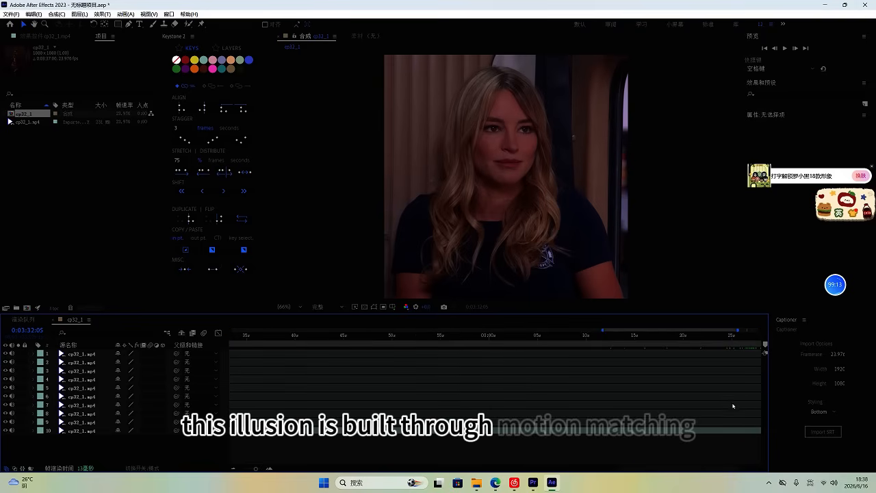
pyautogui.moveTo(719, 470); pyautogui.dragTo(749, 470)
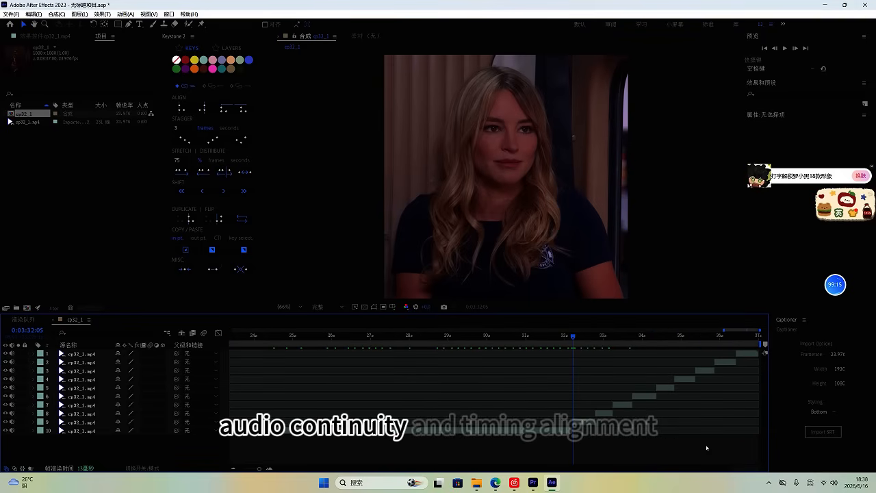
pyautogui.click(589, 421)
pyautogui.hotkey('ctrl', 'space')
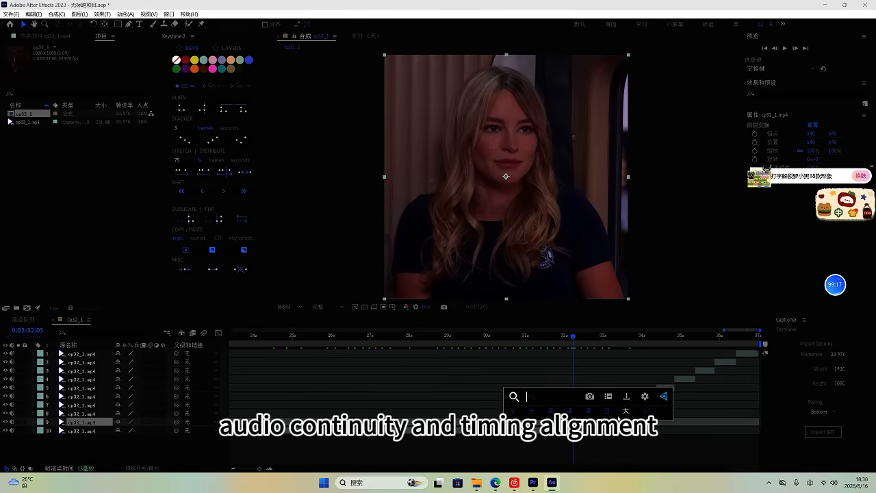
pyautogui.click(625, 412)
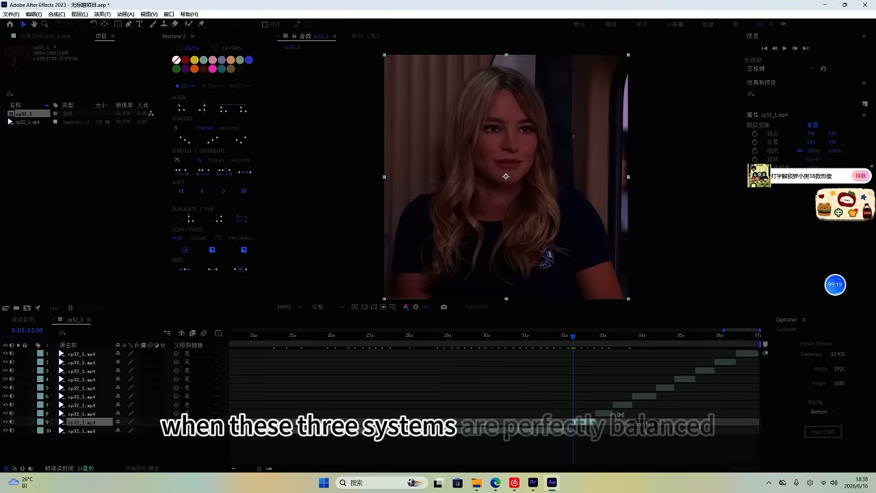
# Step: Reveal the keyframes of layer 9 and align its last Z Dist keyframe with the layer's out point using Keystone
pyautogui.press('u')
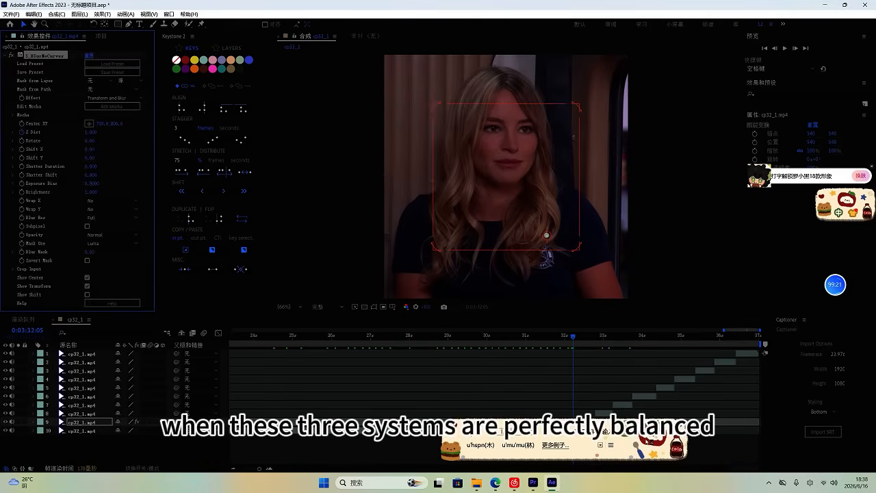
pyautogui.press('shift')
pyautogui.press('u')
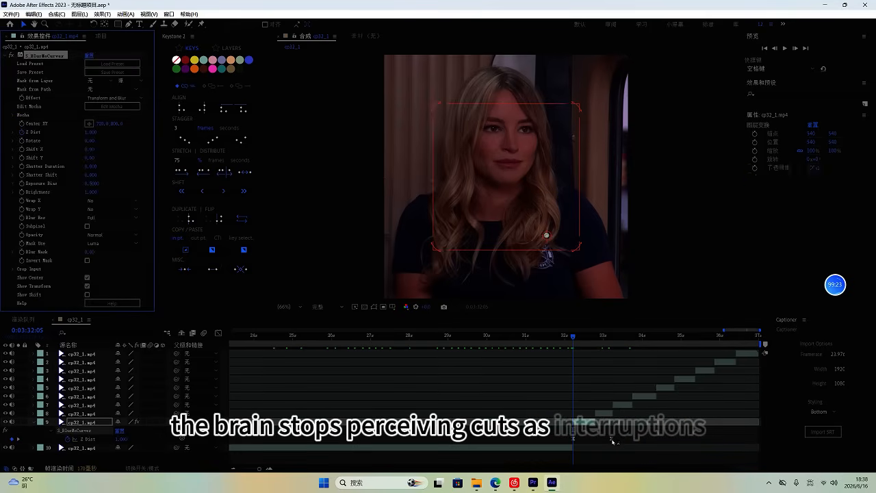
pyautogui.click(612, 440)
pyautogui.click(248, 110)
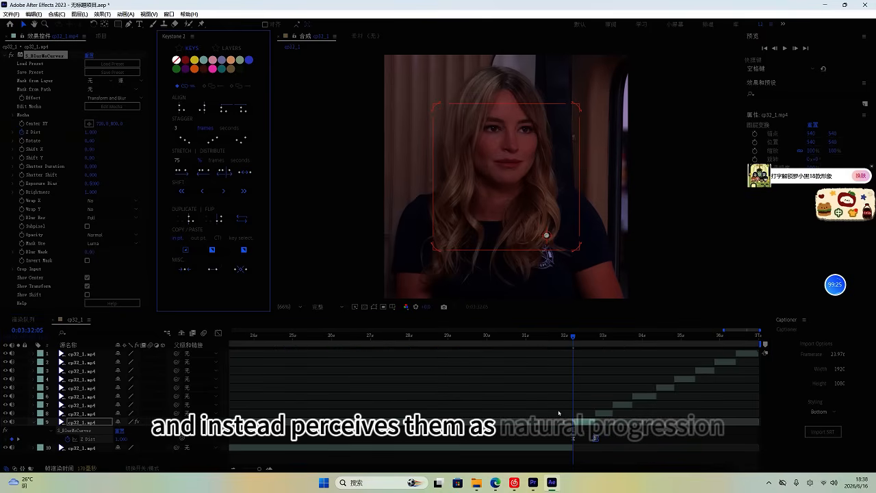
# Step: Copy the animated S_BlurMoCurves effect from layer 9, paste it onto layers 1 to 8, and reveal their keyframes
pyautogui.moveTo(617, 443); pyautogui.dragTo(555, 434)
pyautogui.click(604, 414)
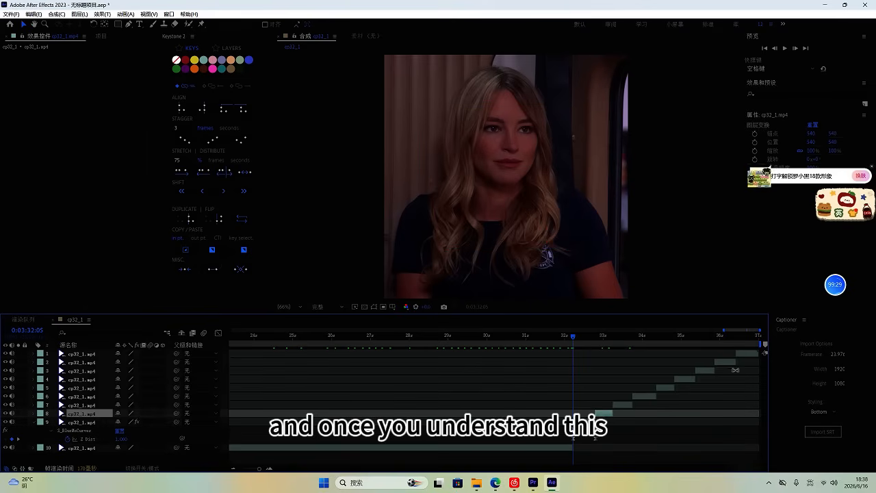
pyautogui.keyDown('shift'); pyautogui.click(731, 363); pyautogui.keyUp('shift')
pyautogui.keyDown('shift'); pyautogui.click(753, 354); pyautogui.keyUp('shift')
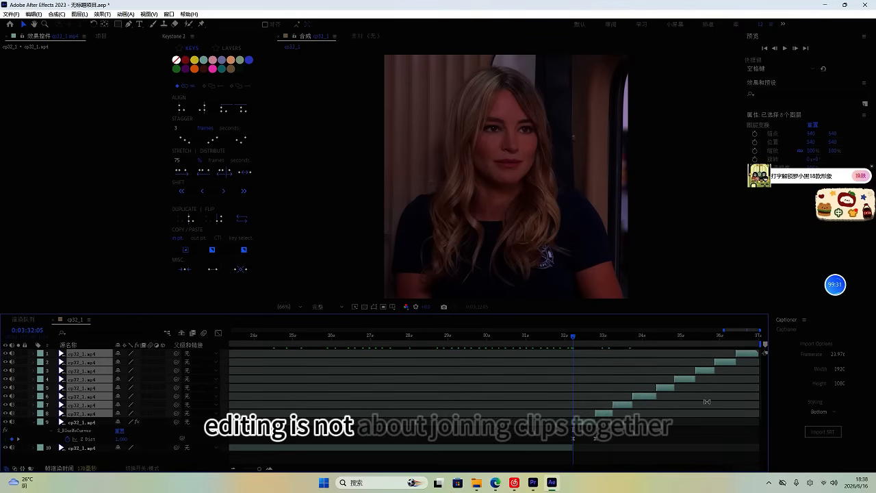
pyautogui.hotkey('ctrl', 'v')
pyautogui.press('u')
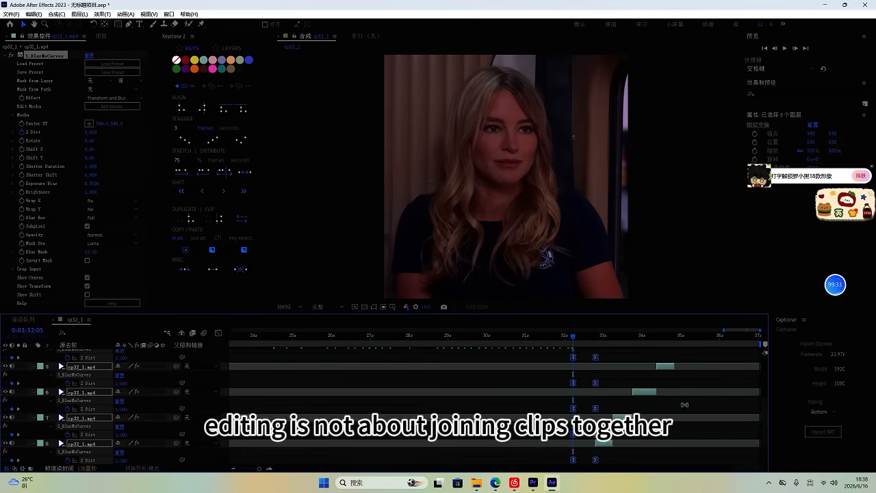
# Step: Select the last Z Dist keyframes on layers 1 to 8 and align them with their layers' out points
pyautogui.scroll(-2, 685, 425)
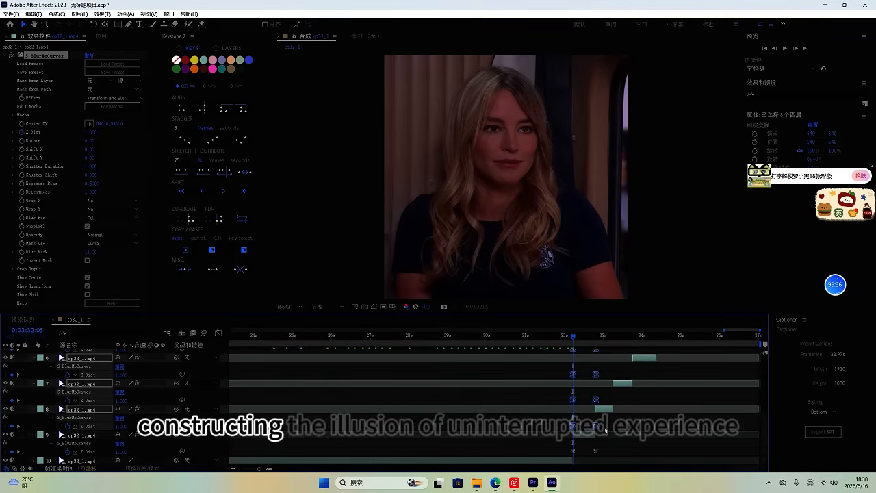
pyautogui.click(606, 433)
pyautogui.moveTo(606, 431); pyautogui.dragTo(593, 309)
pyautogui.click(248, 112)
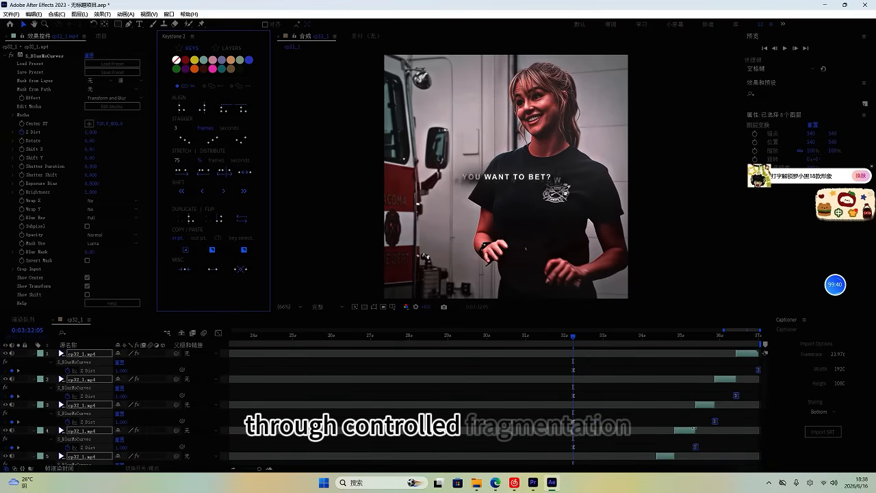
# Step: Align the first Z Dist keyframes of layers 1 to 8 with their layers' in points and move the current time to 0:03:32:01
pyautogui.moveTo(584, 460); pyautogui.dragTo(557, 319)
pyautogui.click(225, 108)
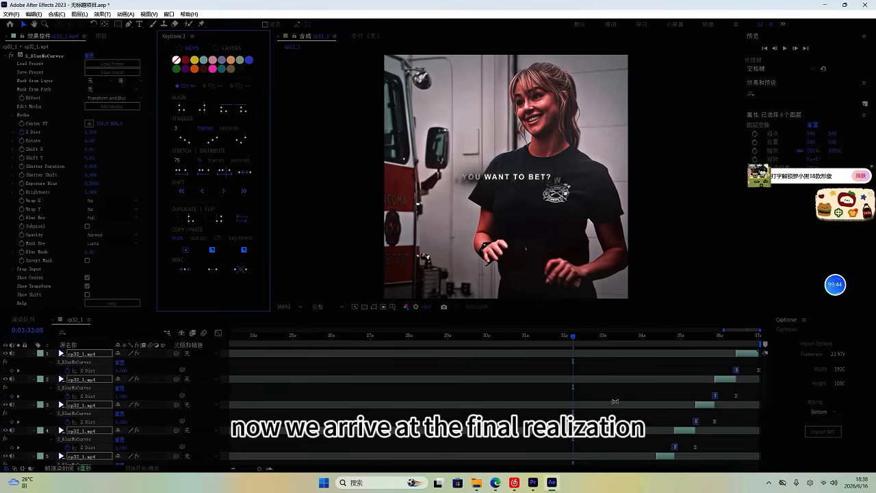
pyautogui.scroll(-5, 615, 401)
pyautogui.click(567, 337)
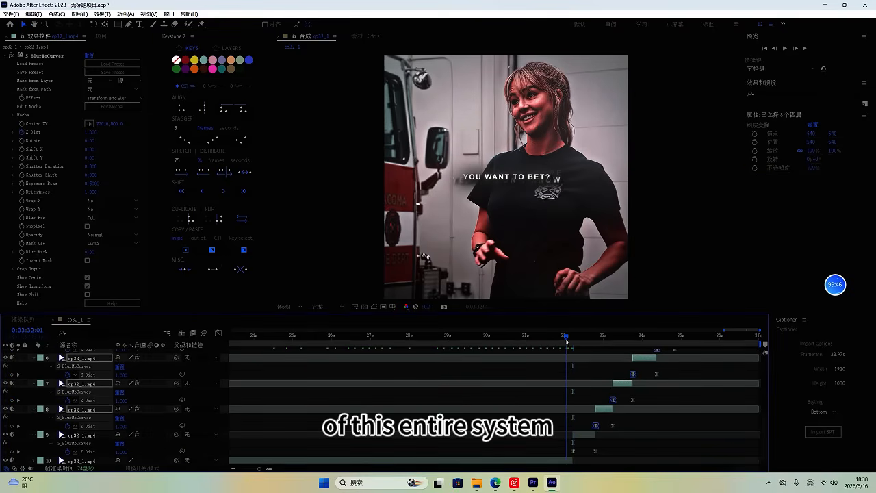
# Step: Play back the animated ending of the cp32_1 composition from 0:03:32:01 to check the zoom cuts
pyautogui.press('space')
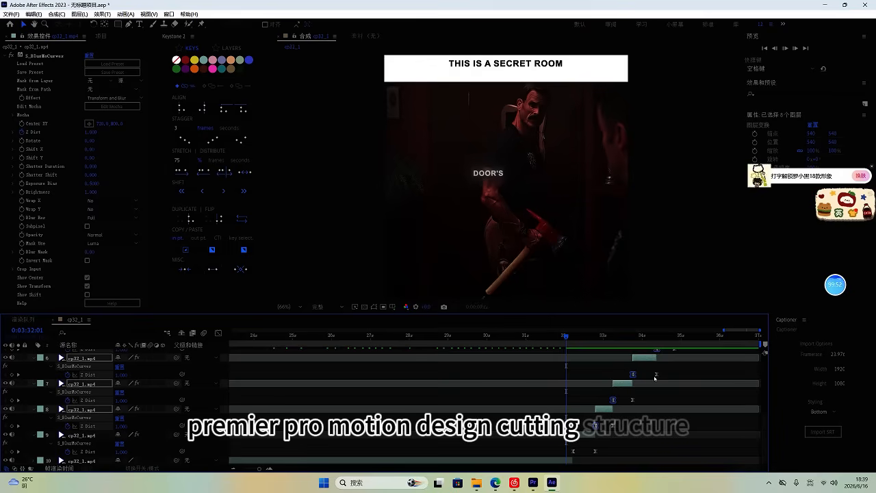
pyautogui.press('space')
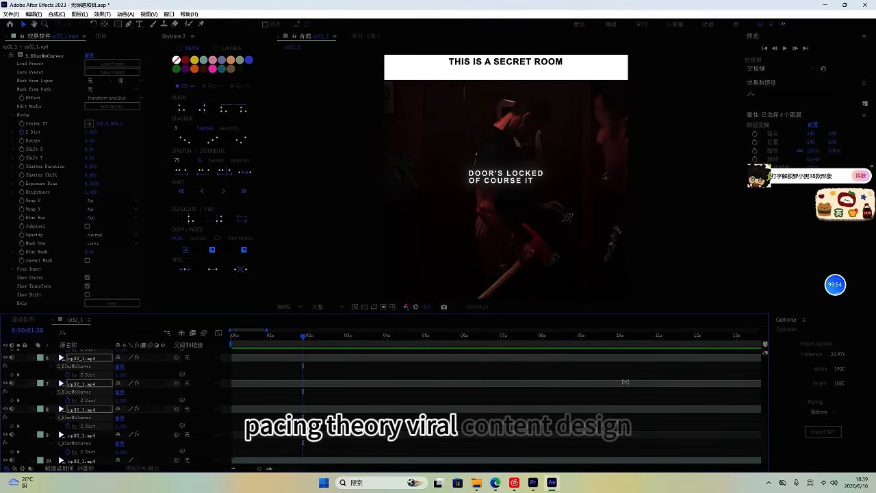
# Step: Render the cp32_1 composition through the render queue as an H.264 file named cp32-2 in the 6.4 folder
pyautogui.hotkey('ctrl', 'm')
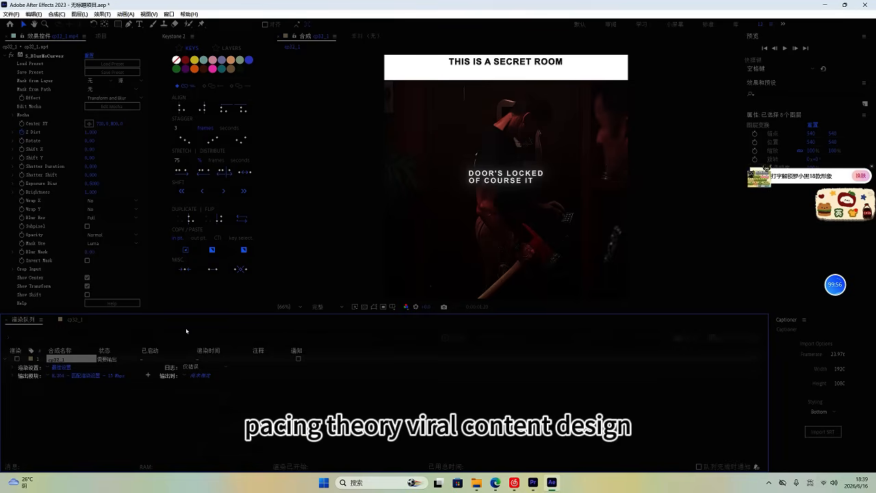
pyautogui.click(203, 375)
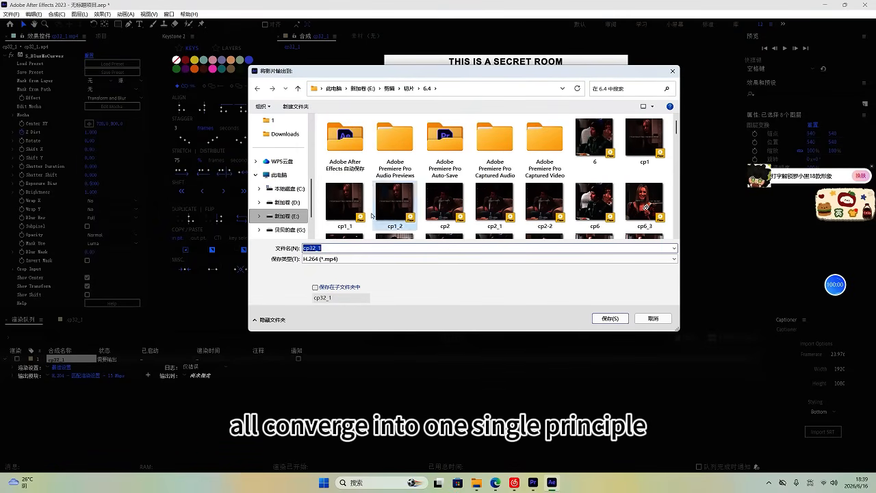
pyautogui.click(325, 249)
pyautogui.press('BackSpace')
pyautogui.press('BackSpace')
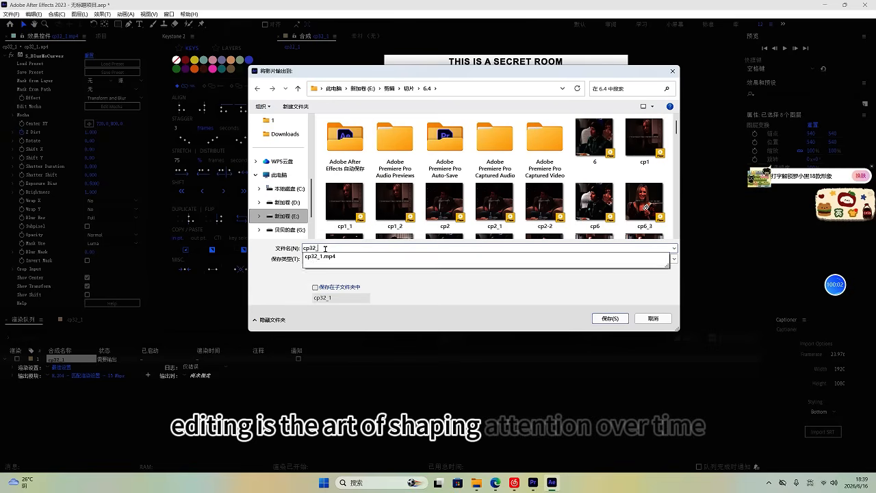
pyautogui.write('-2')
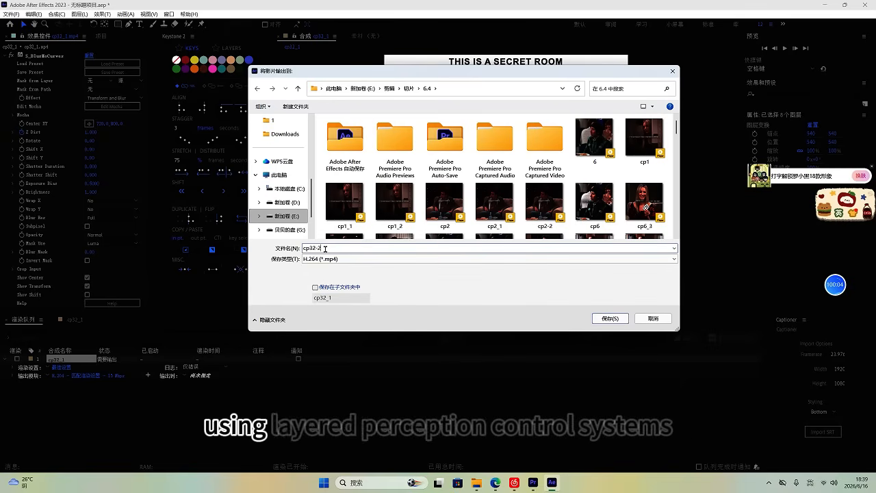
pyautogui.press('Return')
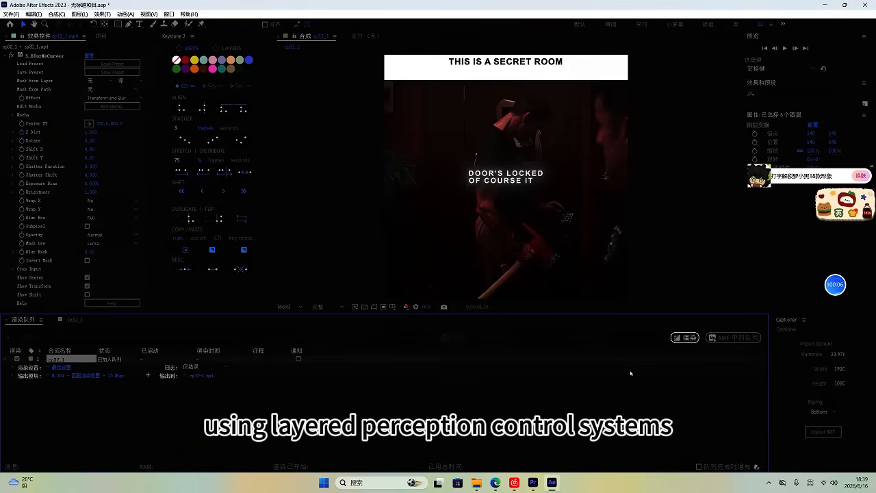
pyautogui.click(687, 339)
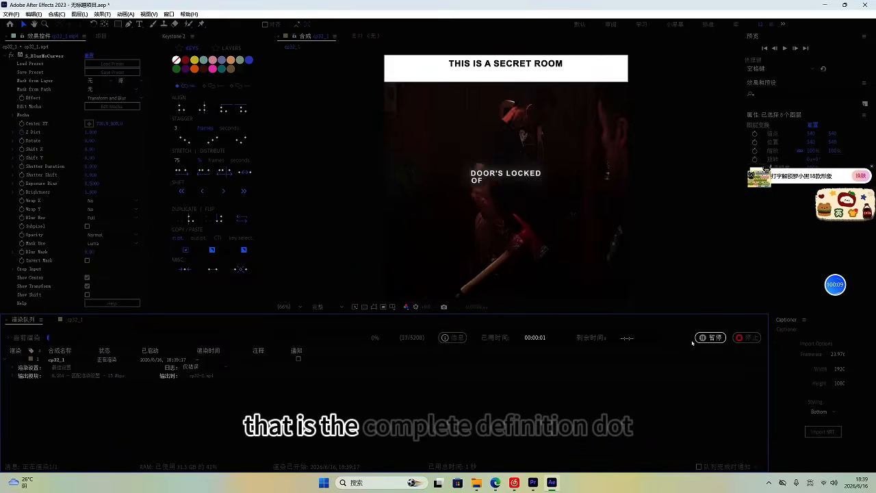